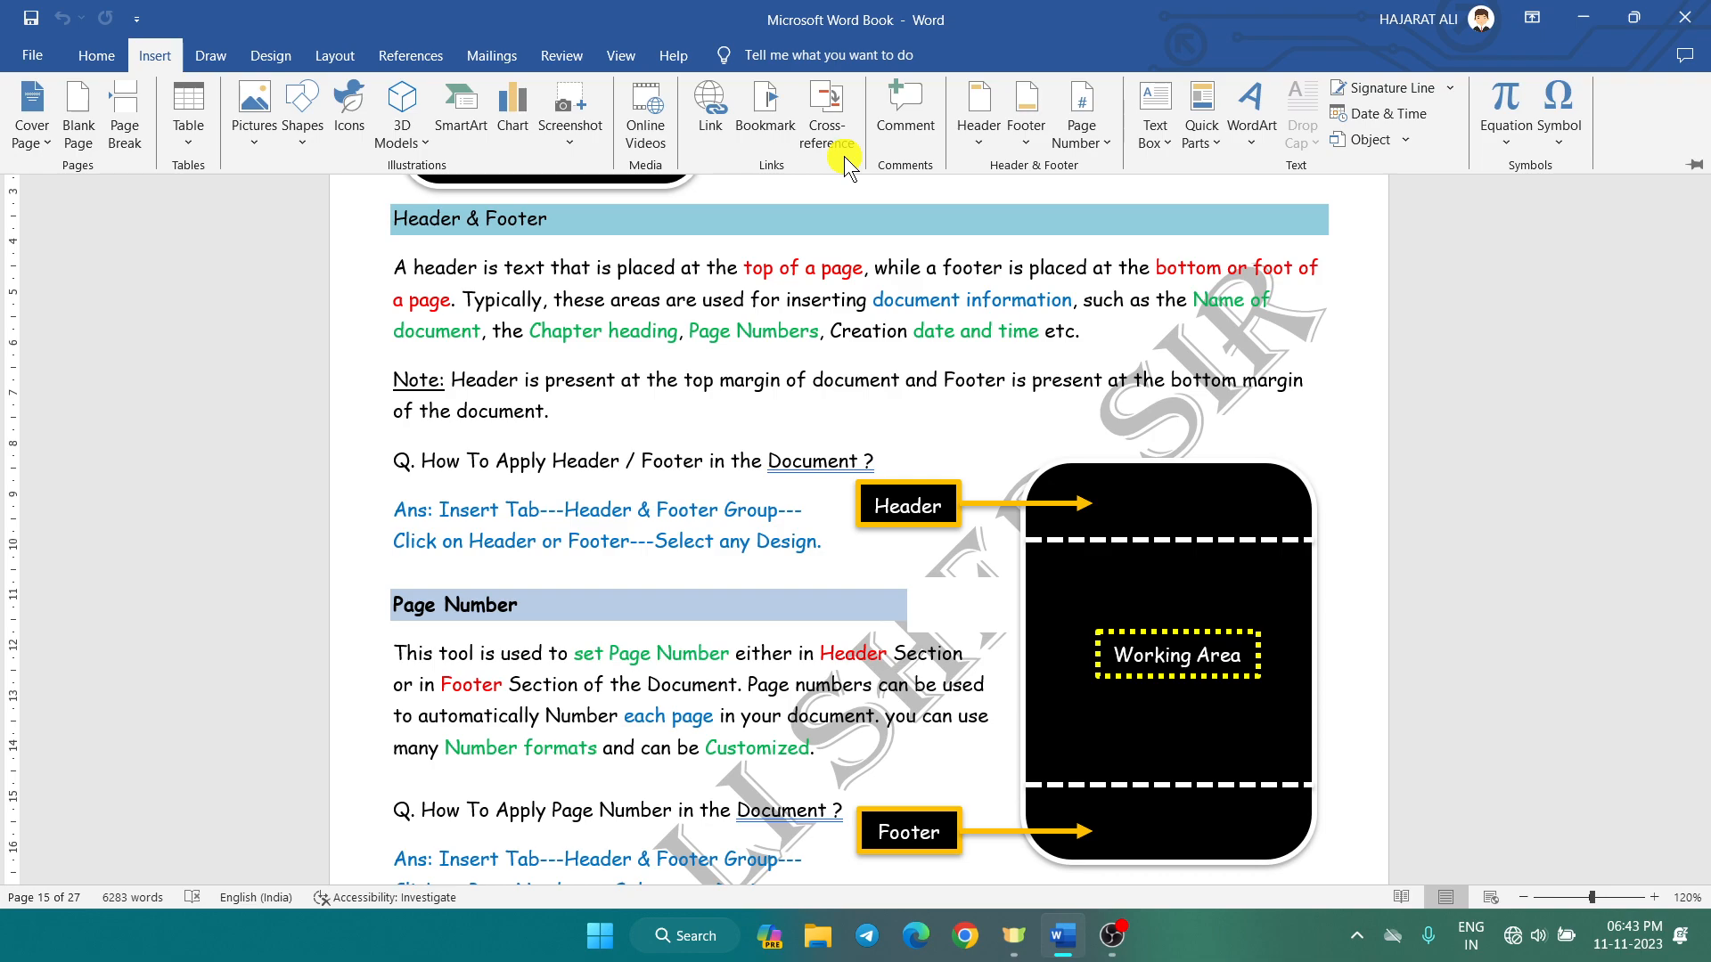
Step: Launch Word with the winword command from the Run dialog to get a blank Document1
{"action": "left_click", "coordinate": [788, 308]}
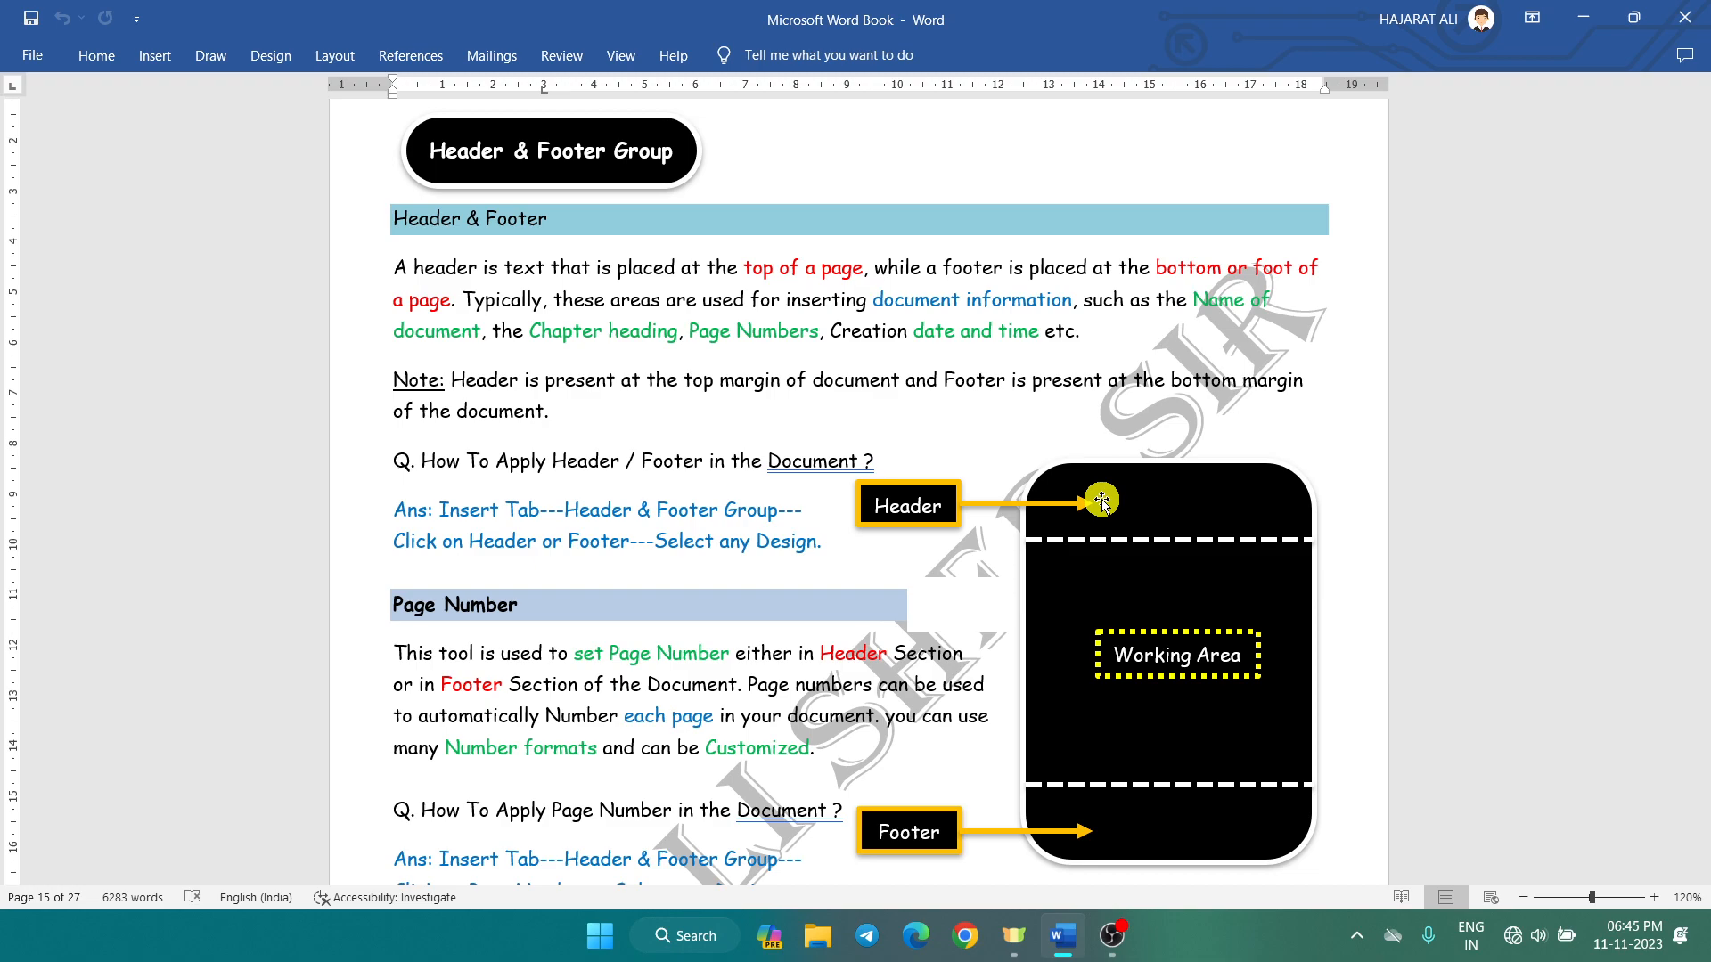
{"action": "key", "text": "super+r"}
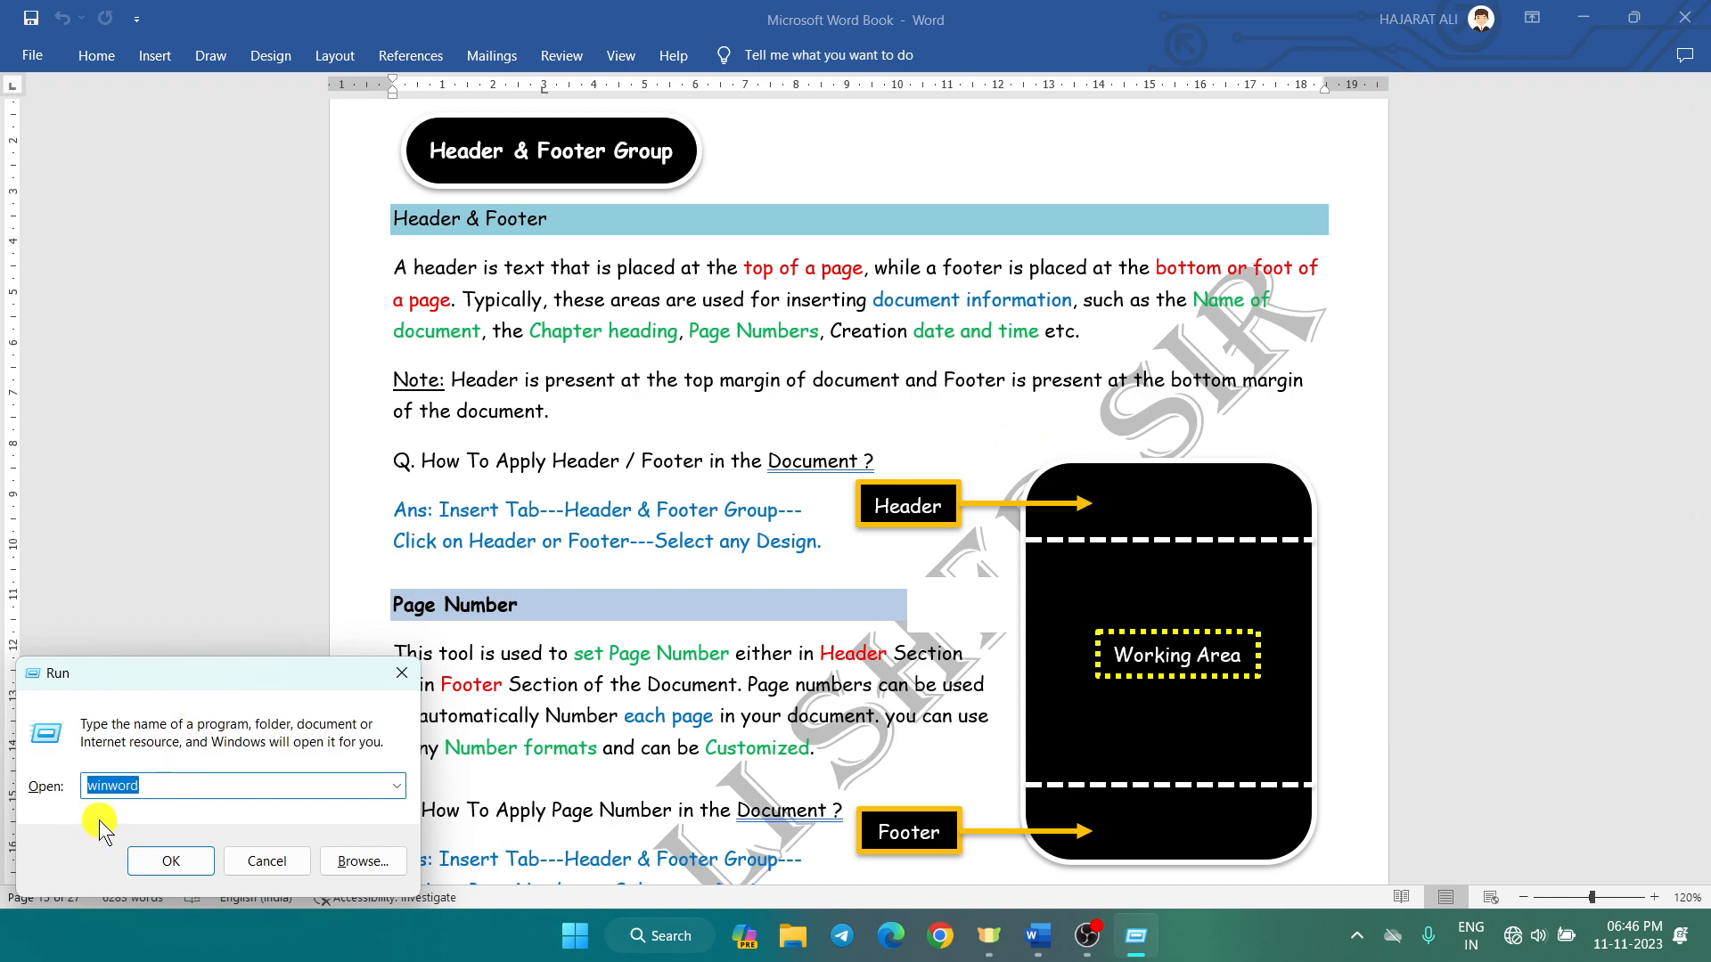
{"action": "left_click", "coordinate": [171, 866]}
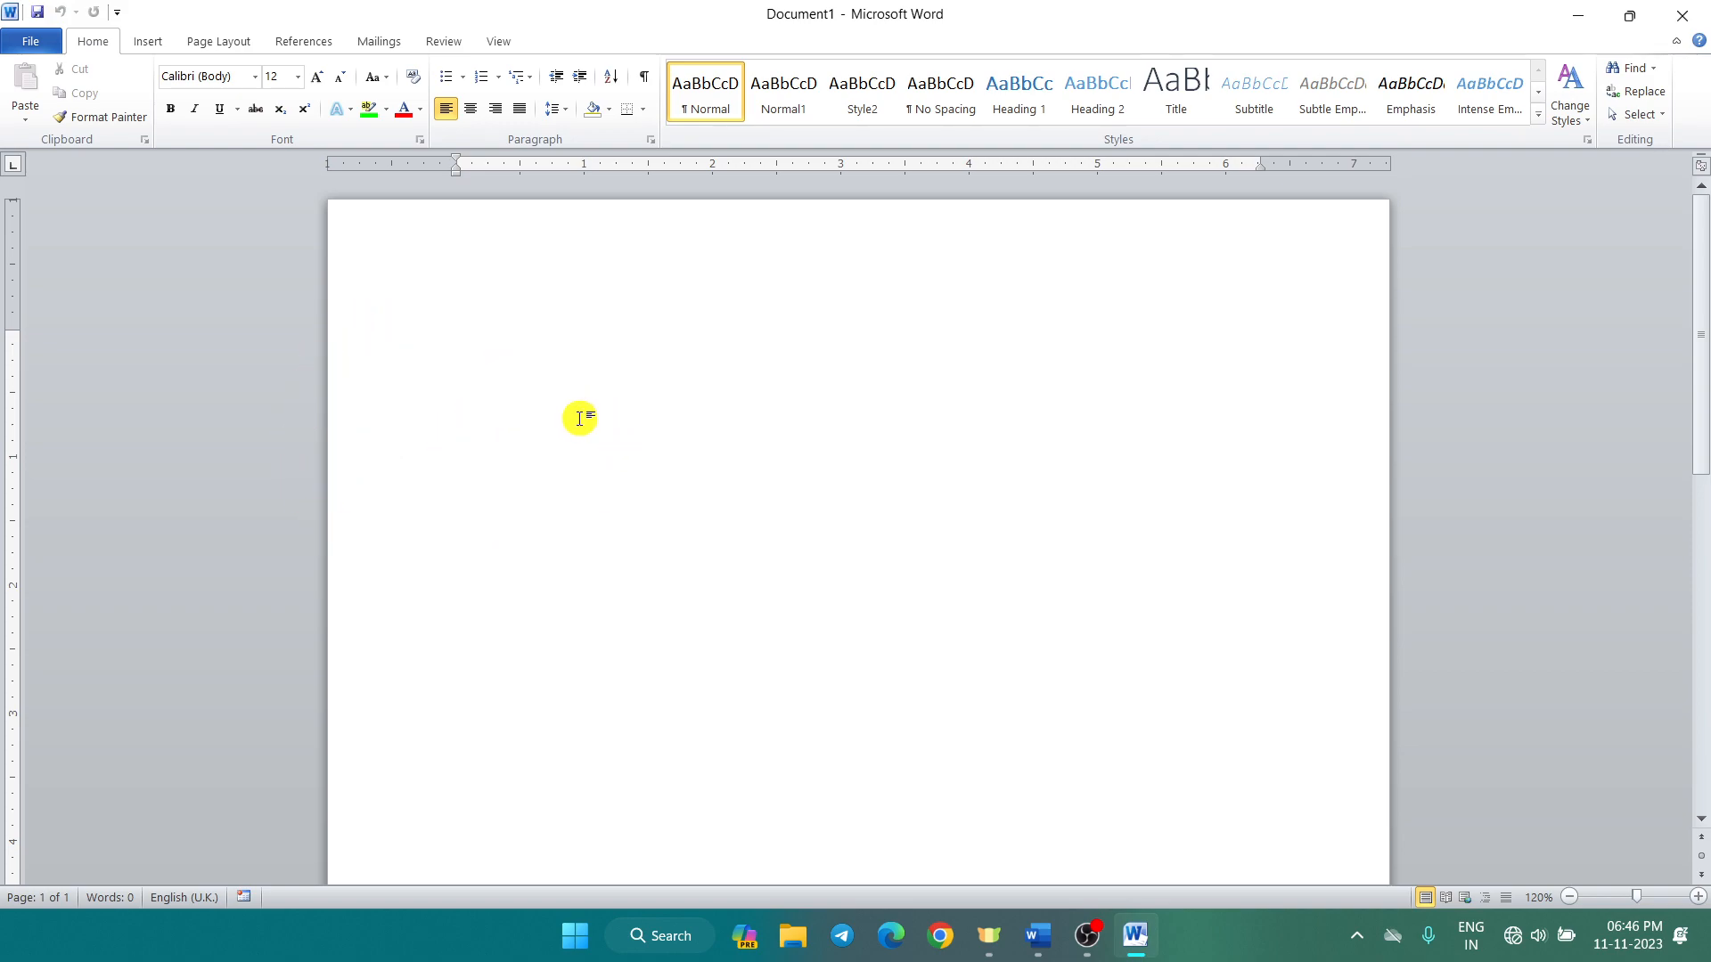
Step: Generate six pages of sample paragraphs with =rand(36), hide the page gap white space, and return to the top
{"action": "type", "text": "=rand(36"}
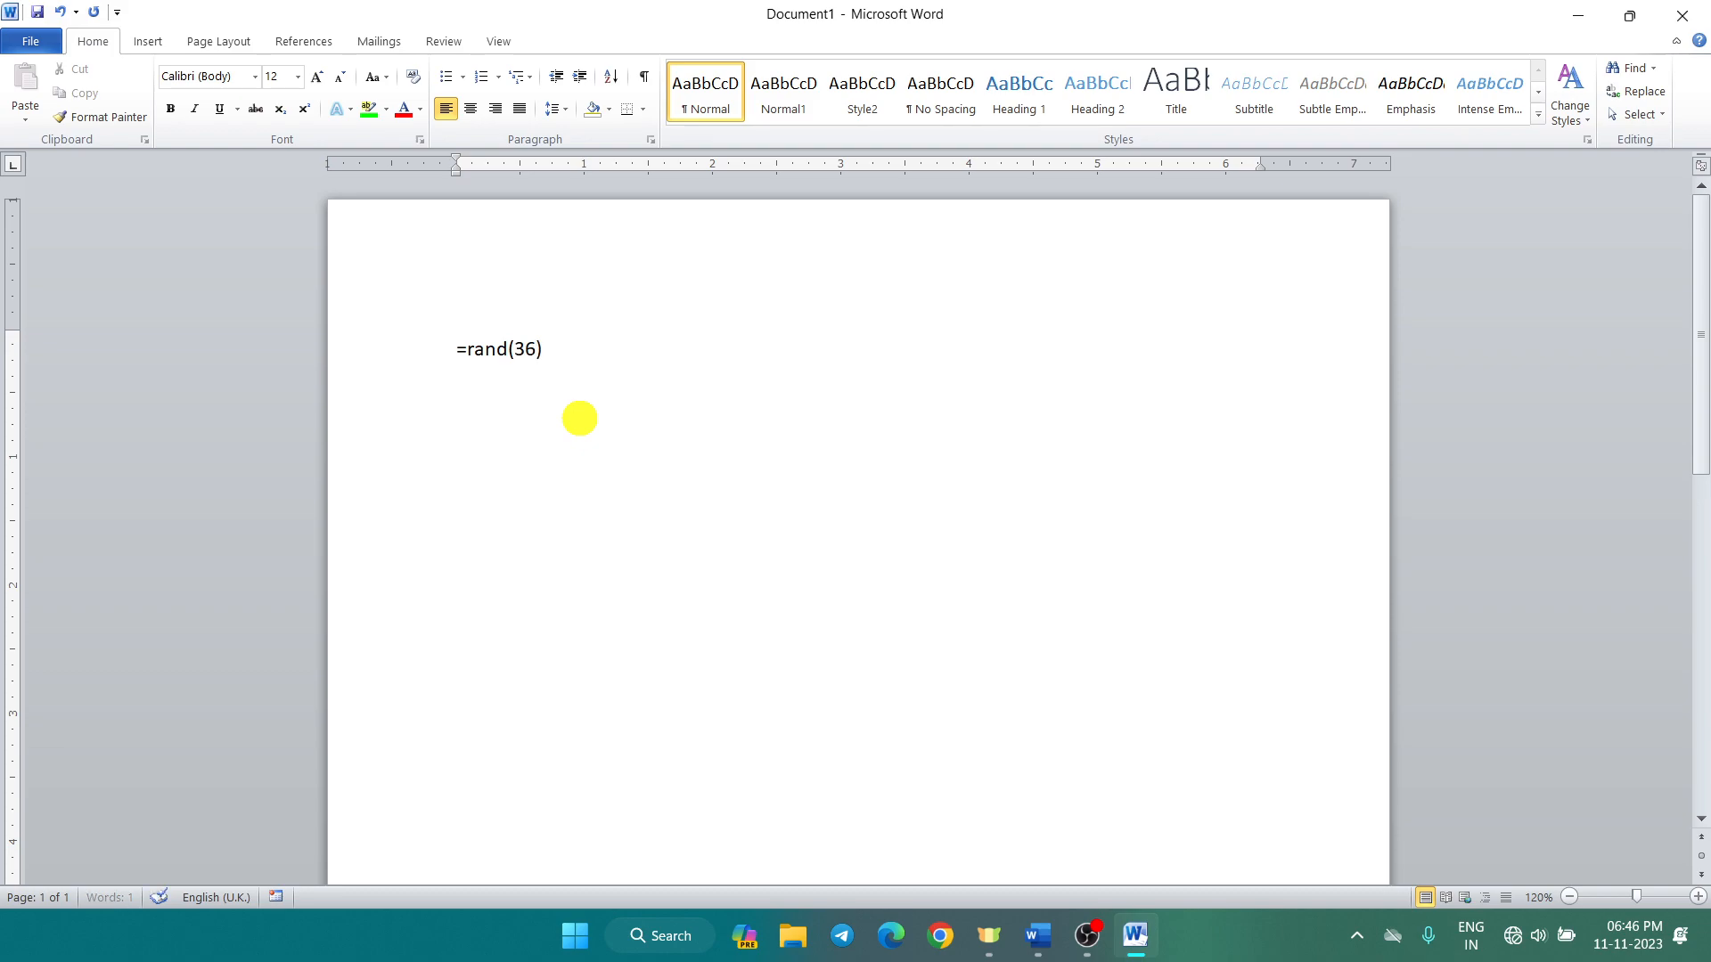
{"action": "key", "text": "Return"}
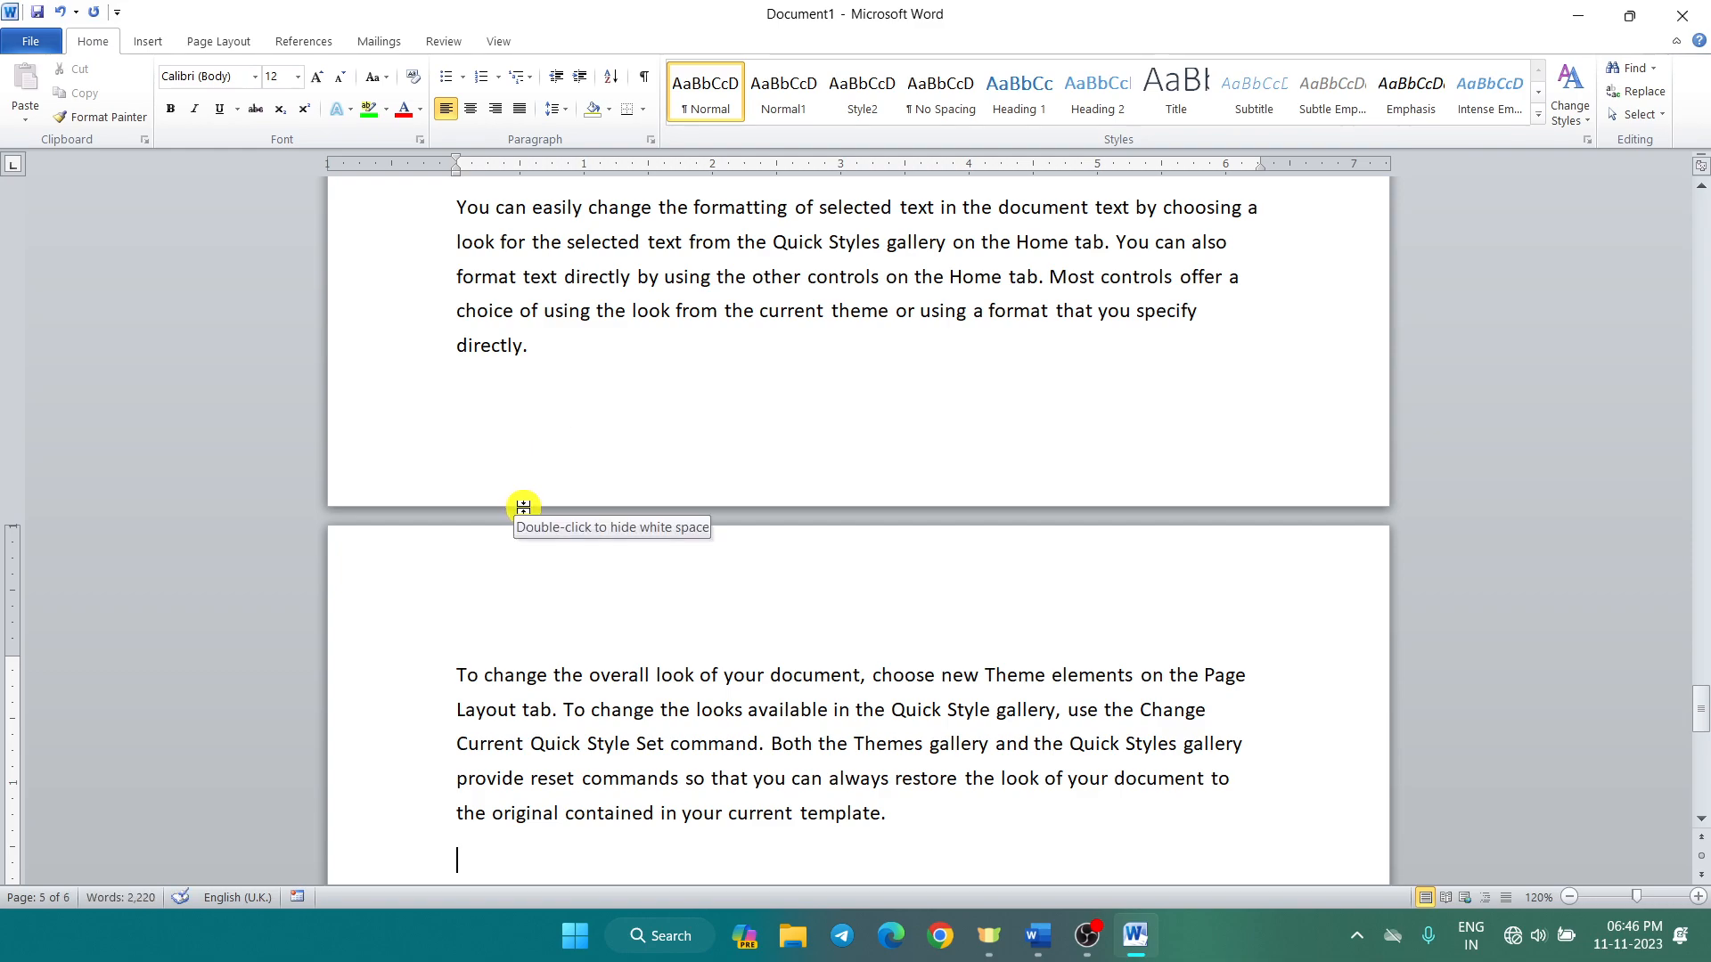
{"action": "double_click", "coordinate": [523, 507]}
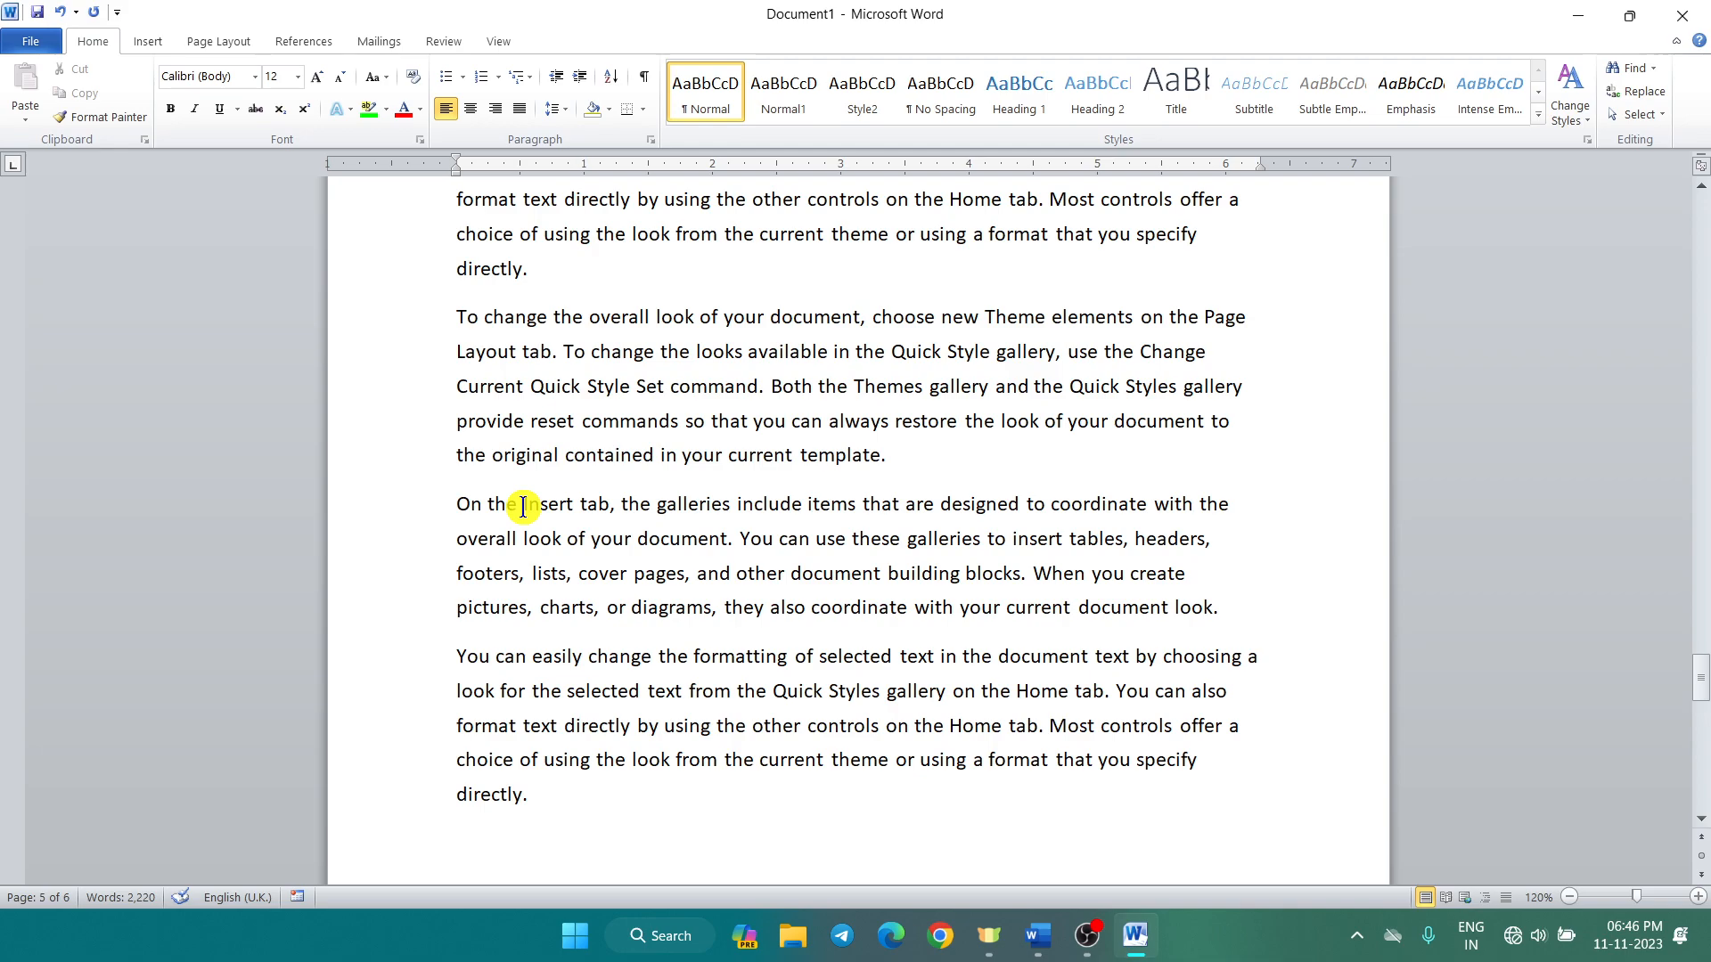
{"action": "key", "text": "ctrl+Home"}
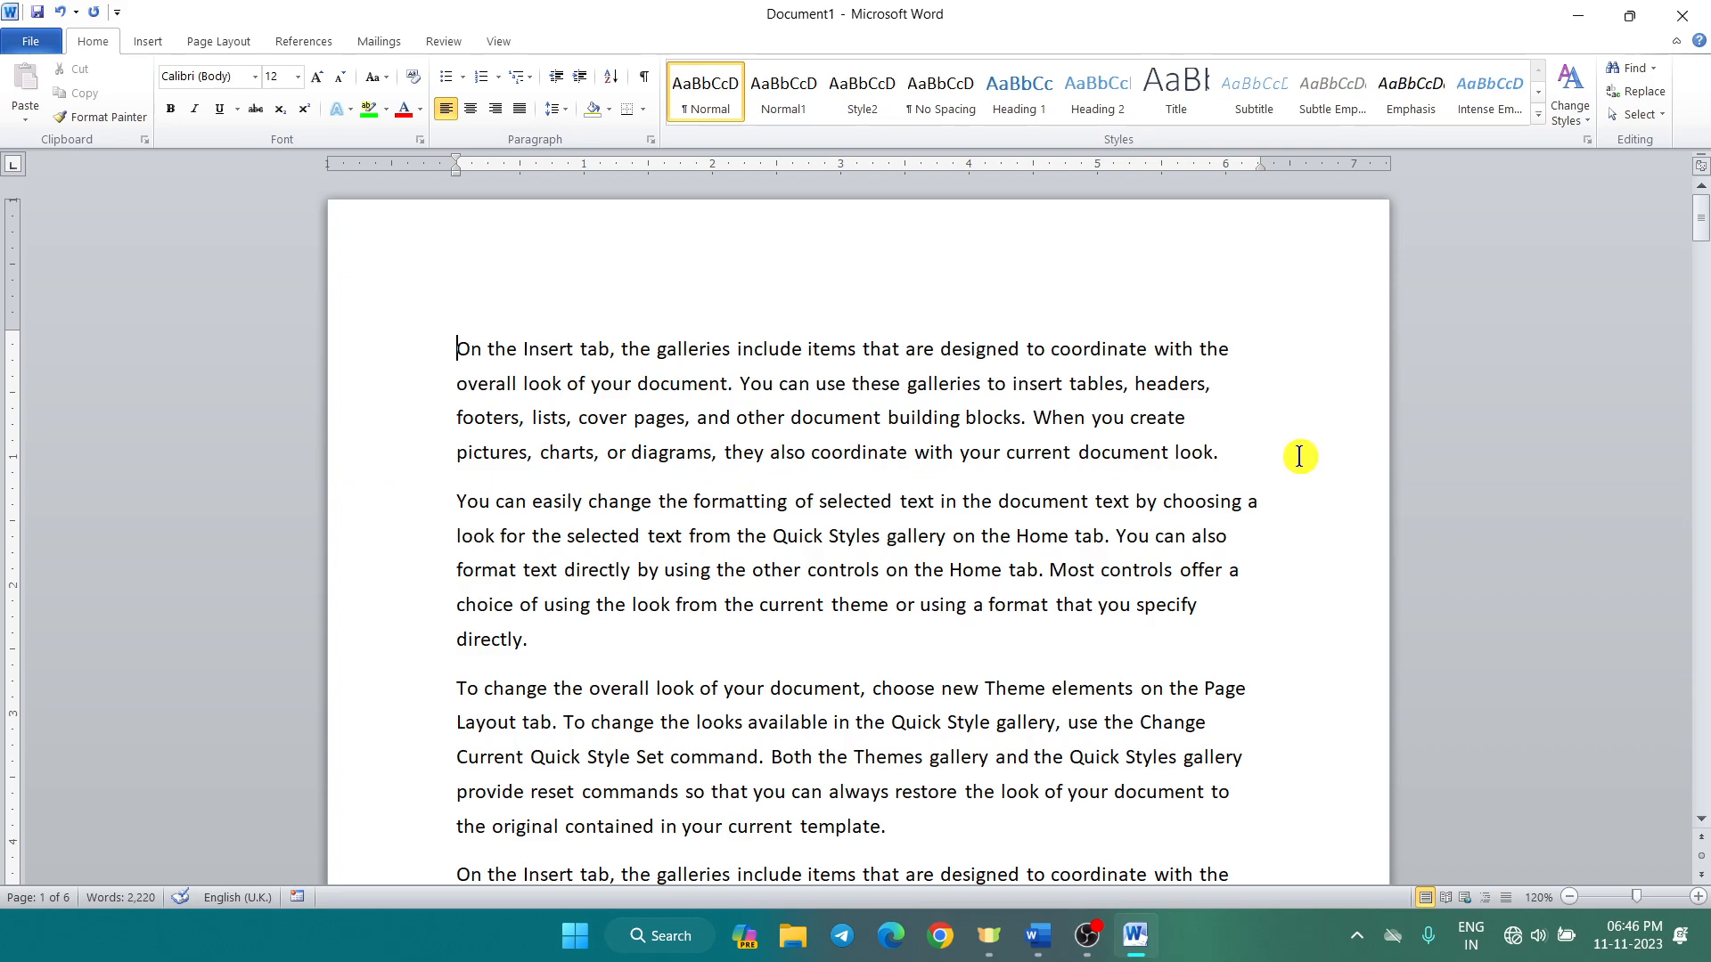
{"action": "scroll", "coordinate": [1145, 457], "scroll_direction": "down", "scroll_amount": 2}
{"action": "scroll", "coordinate": [1145, 456], "scroll_direction": "down", "scroll_amount": 3}
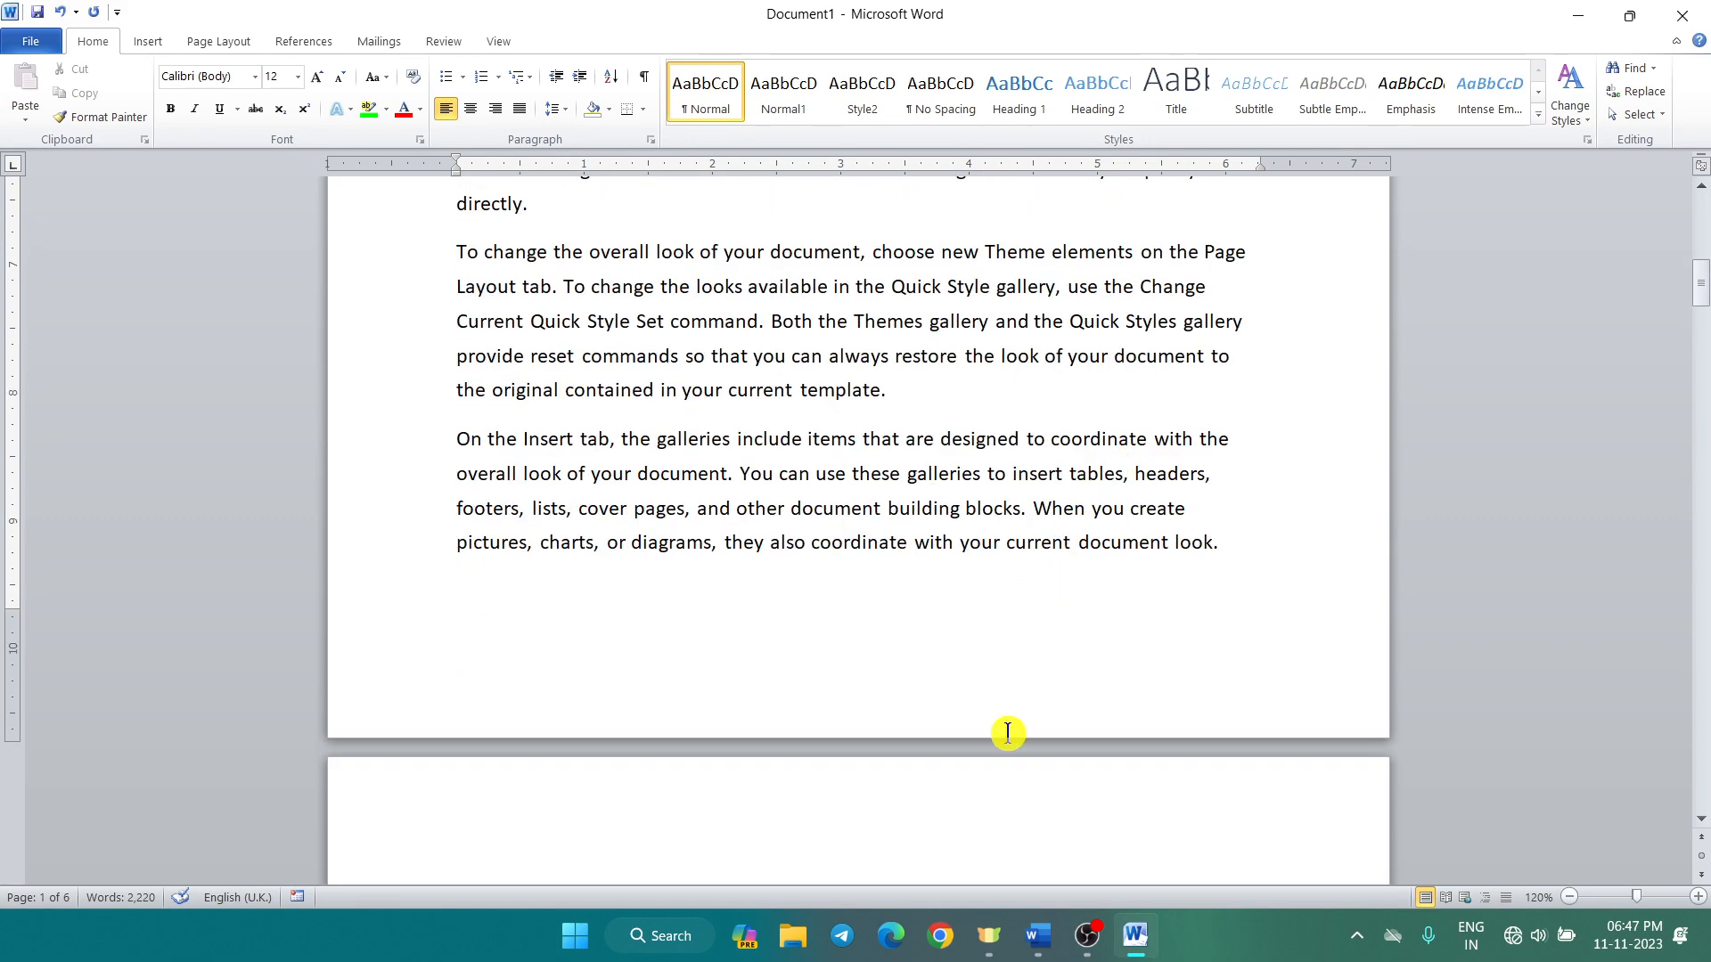
{"action": "scroll", "coordinate": [992, 647], "scroll_direction": "up", "scroll_amount": 4}
{"action": "scroll", "coordinate": [992, 647], "scroll_direction": "up", "scroll_amount": 6}
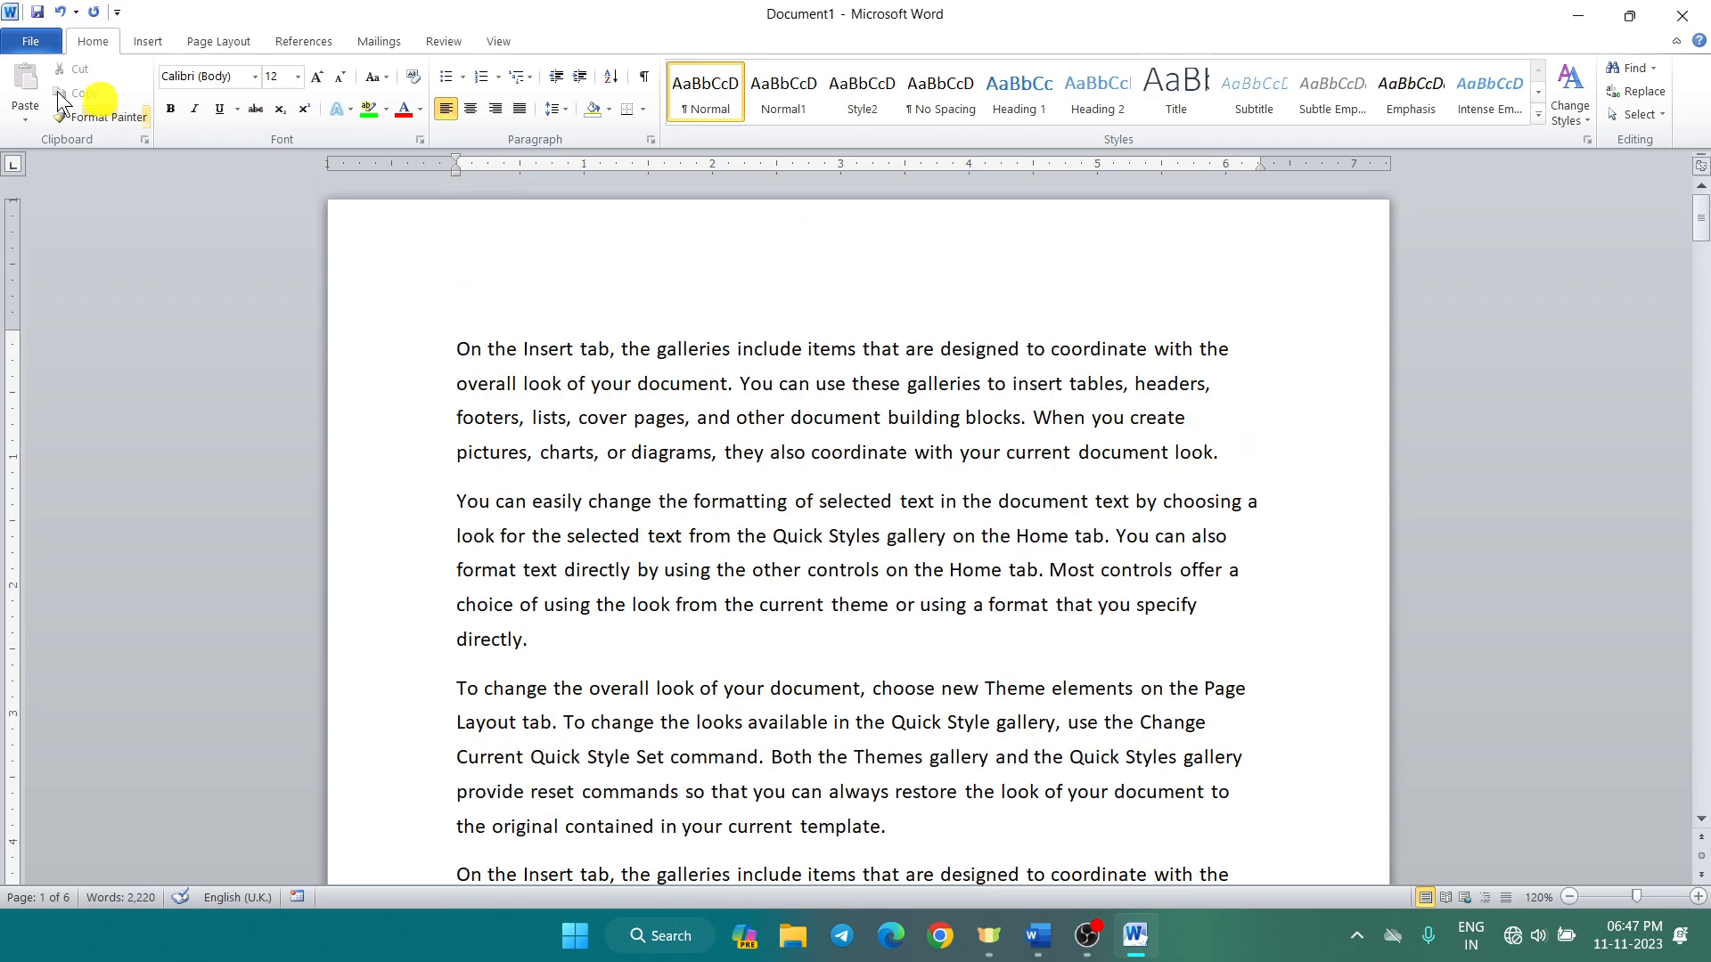
Step: Insert the built-in Alphabet header with its '[Type the document title]' placeholder
{"action": "left_click", "coordinate": [148, 42]}
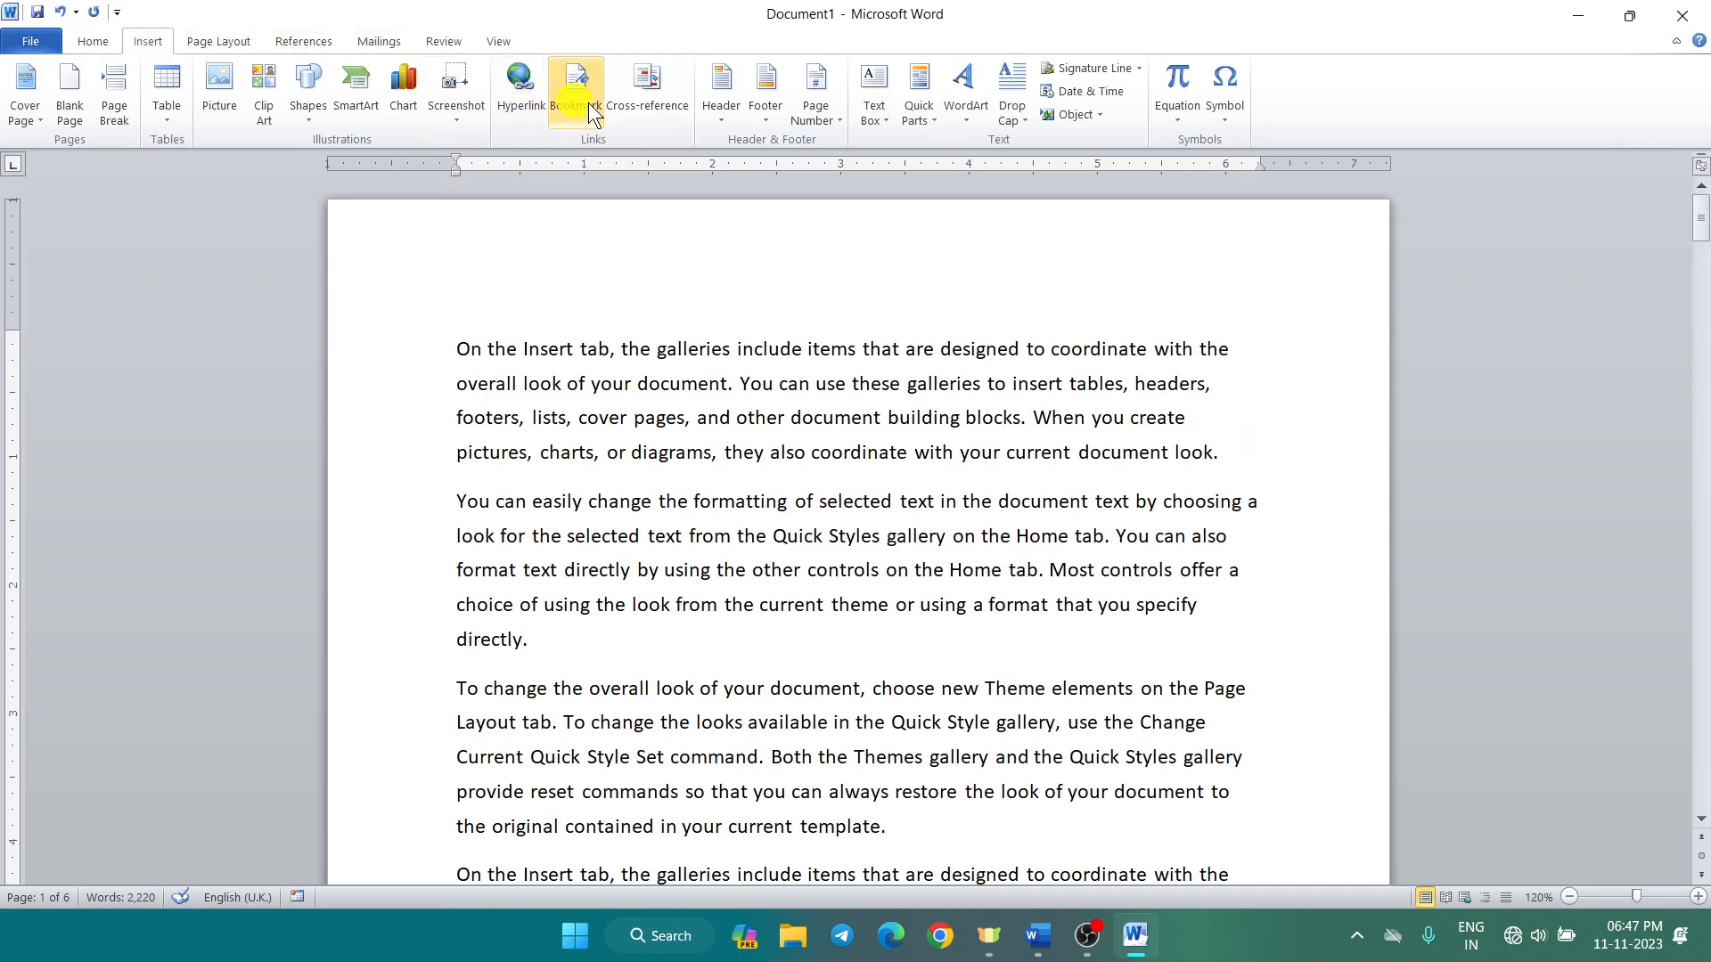
{"action": "left_click", "coordinate": [727, 116]}
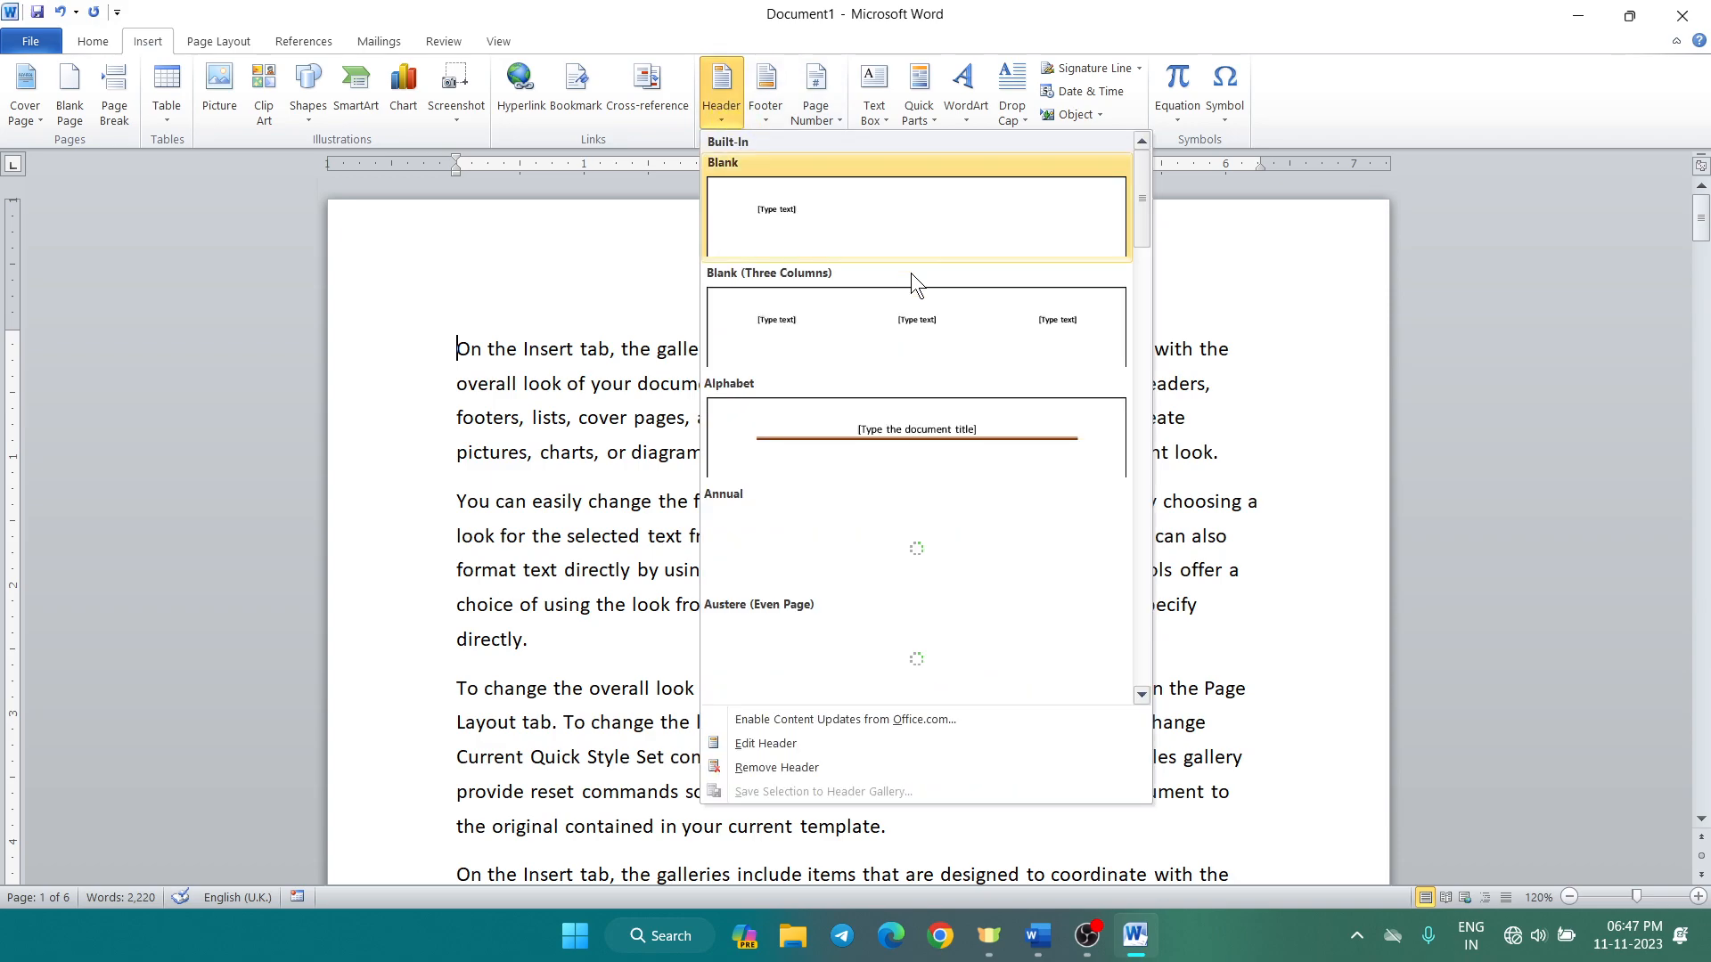
{"action": "scroll", "coordinate": [939, 301], "scroll_direction": "down", "scroll_amount": 6}
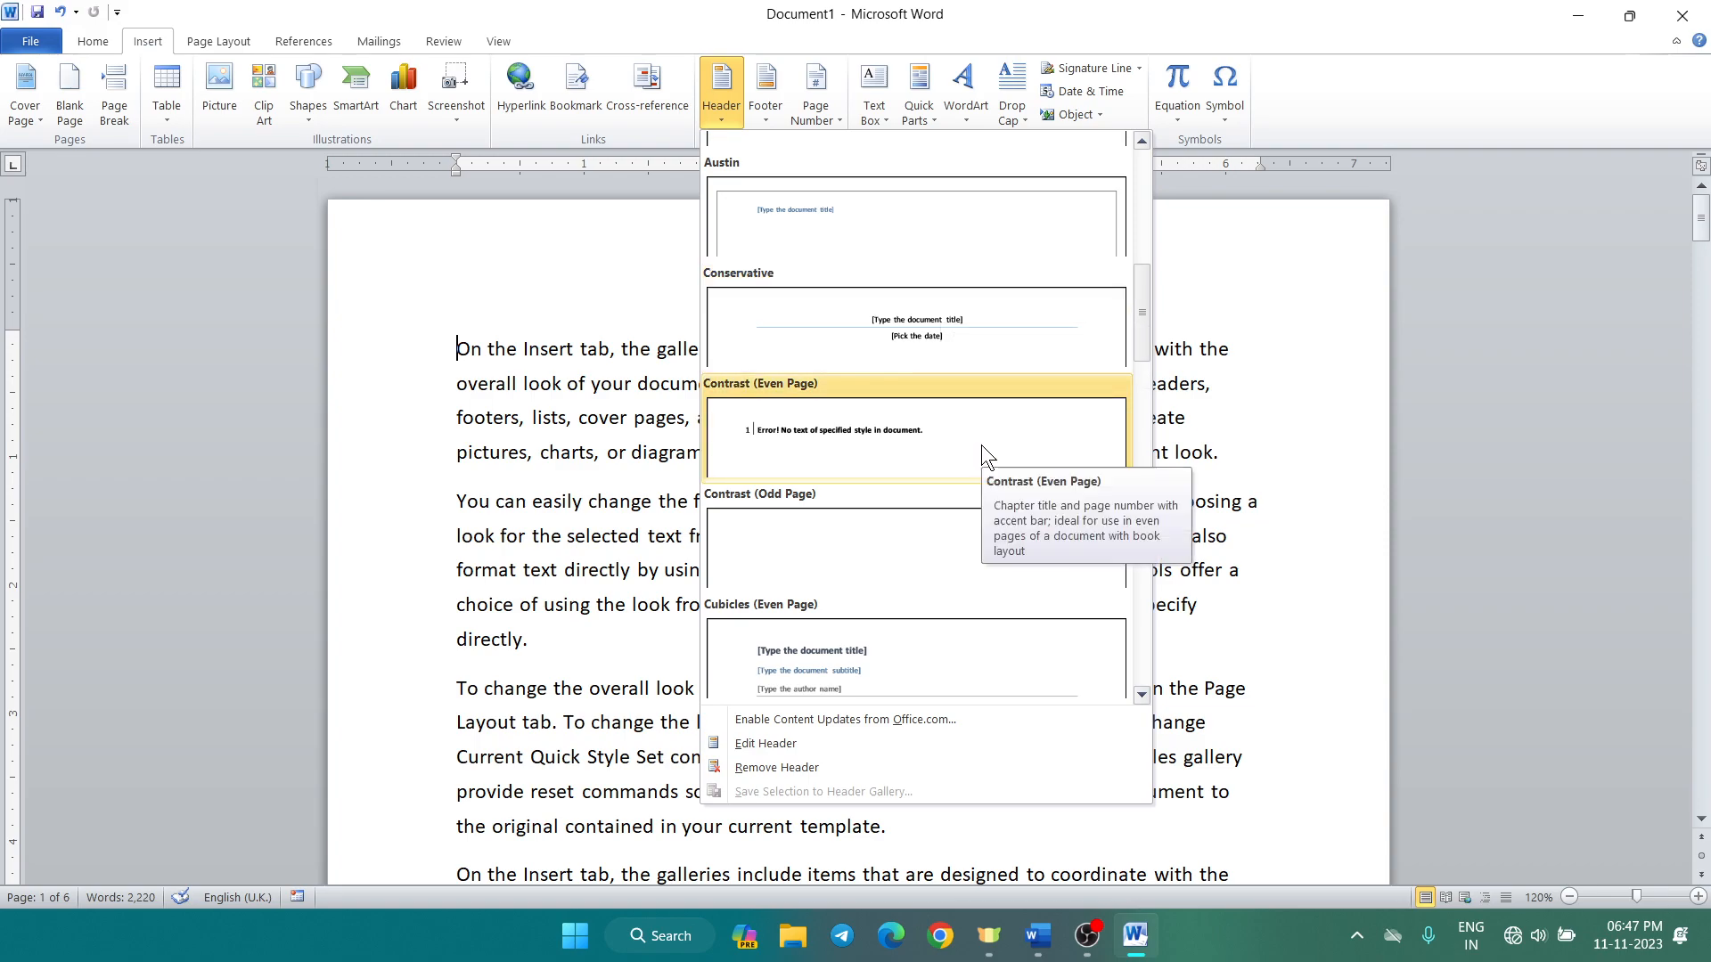
{"action": "scroll", "coordinate": [985, 446], "scroll_direction": "down", "scroll_amount": 6}
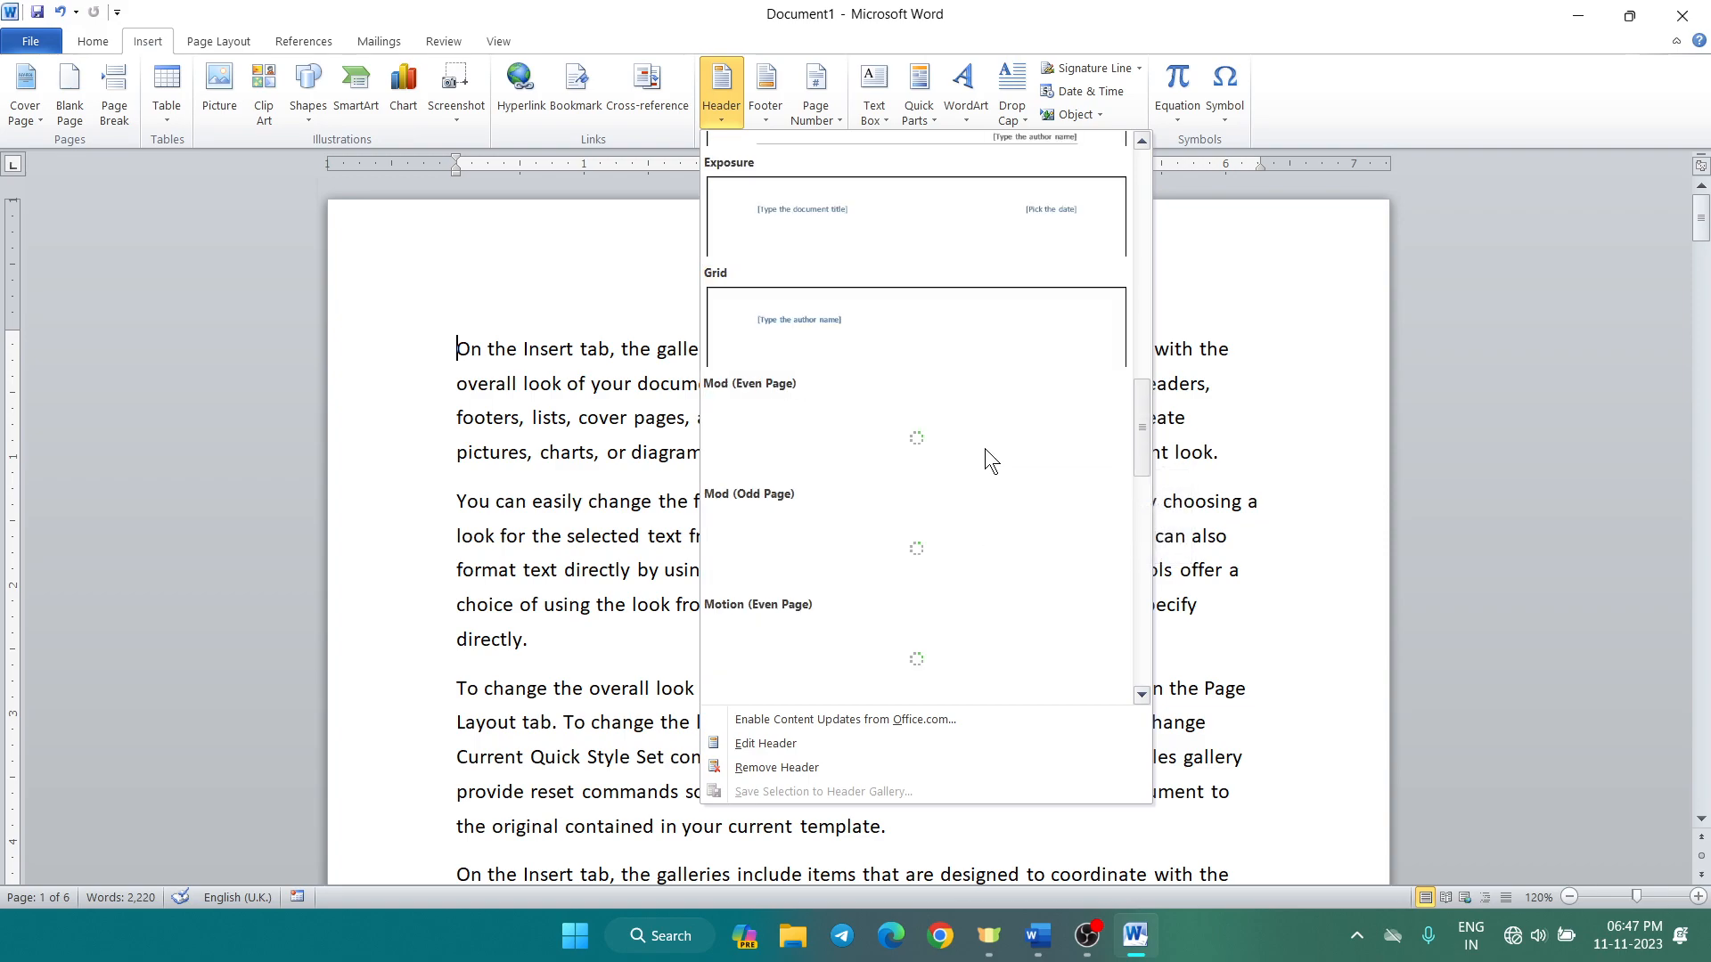
{"action": "scroll", "coordinate": [985, 447], "scroll_direction": "down", "scroll_amount": 3}
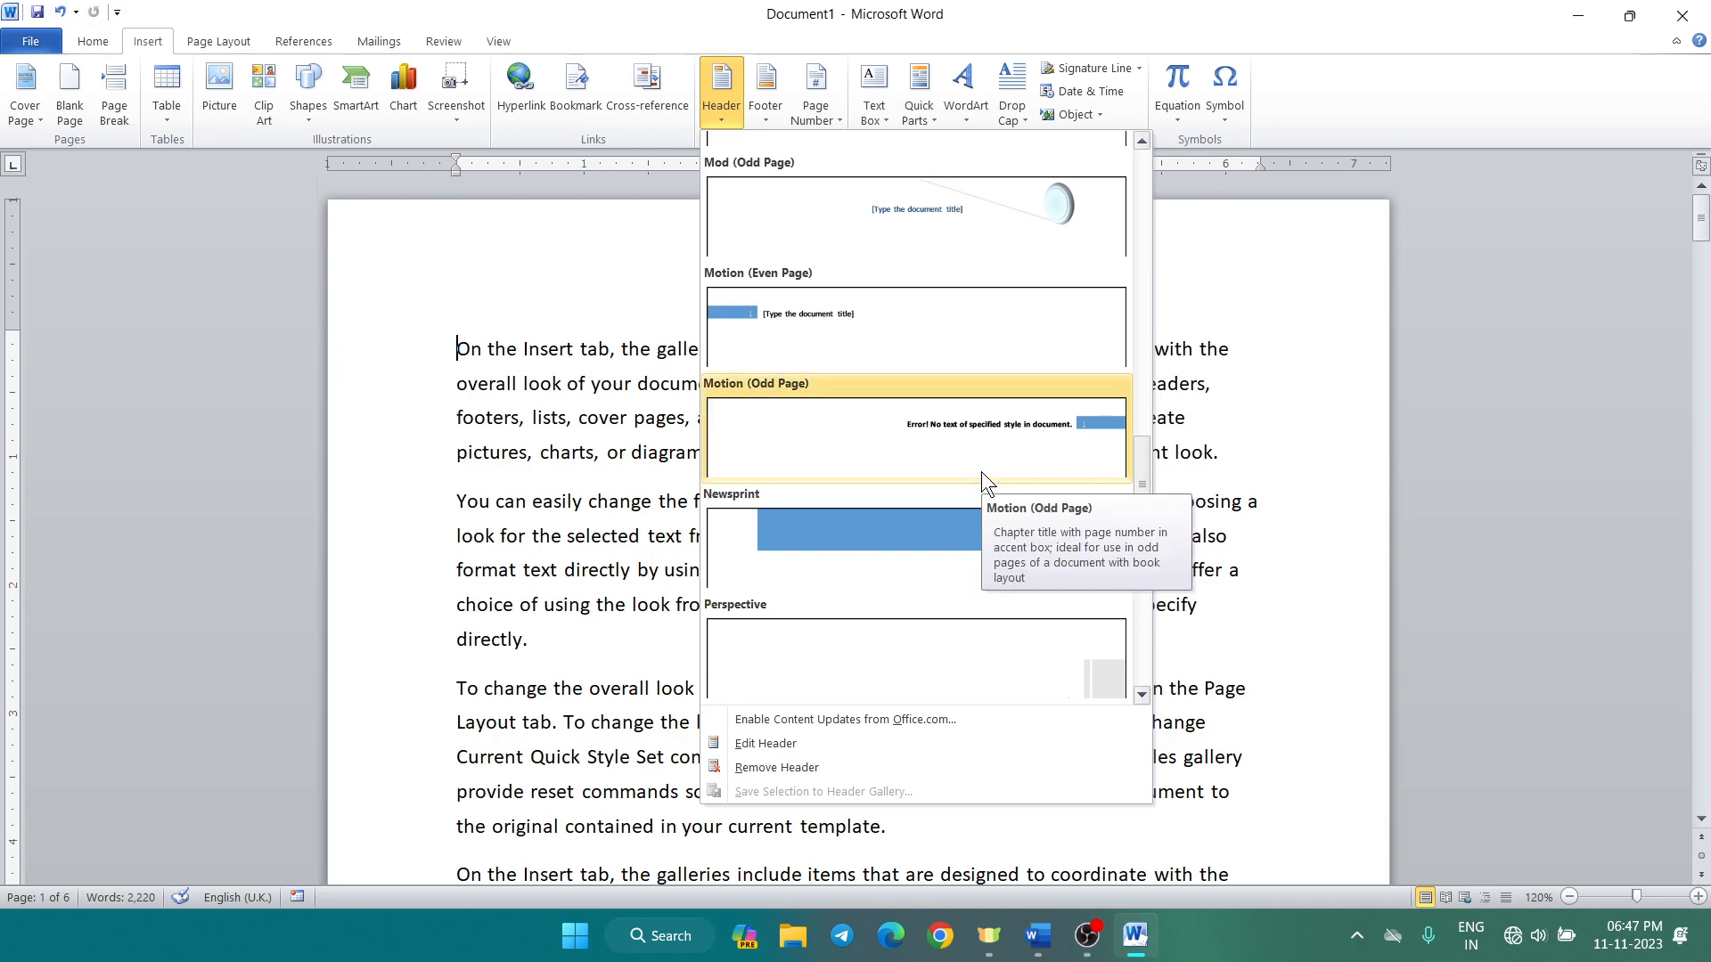
{"action": "scroll", "coordinate": [981, 472], "scroll_direction": "up", "scroll_amount": 3}
{"action": "scroll", "coordinate": [981, 473], "scroll_direction": "up", "scroll_amount": 10}
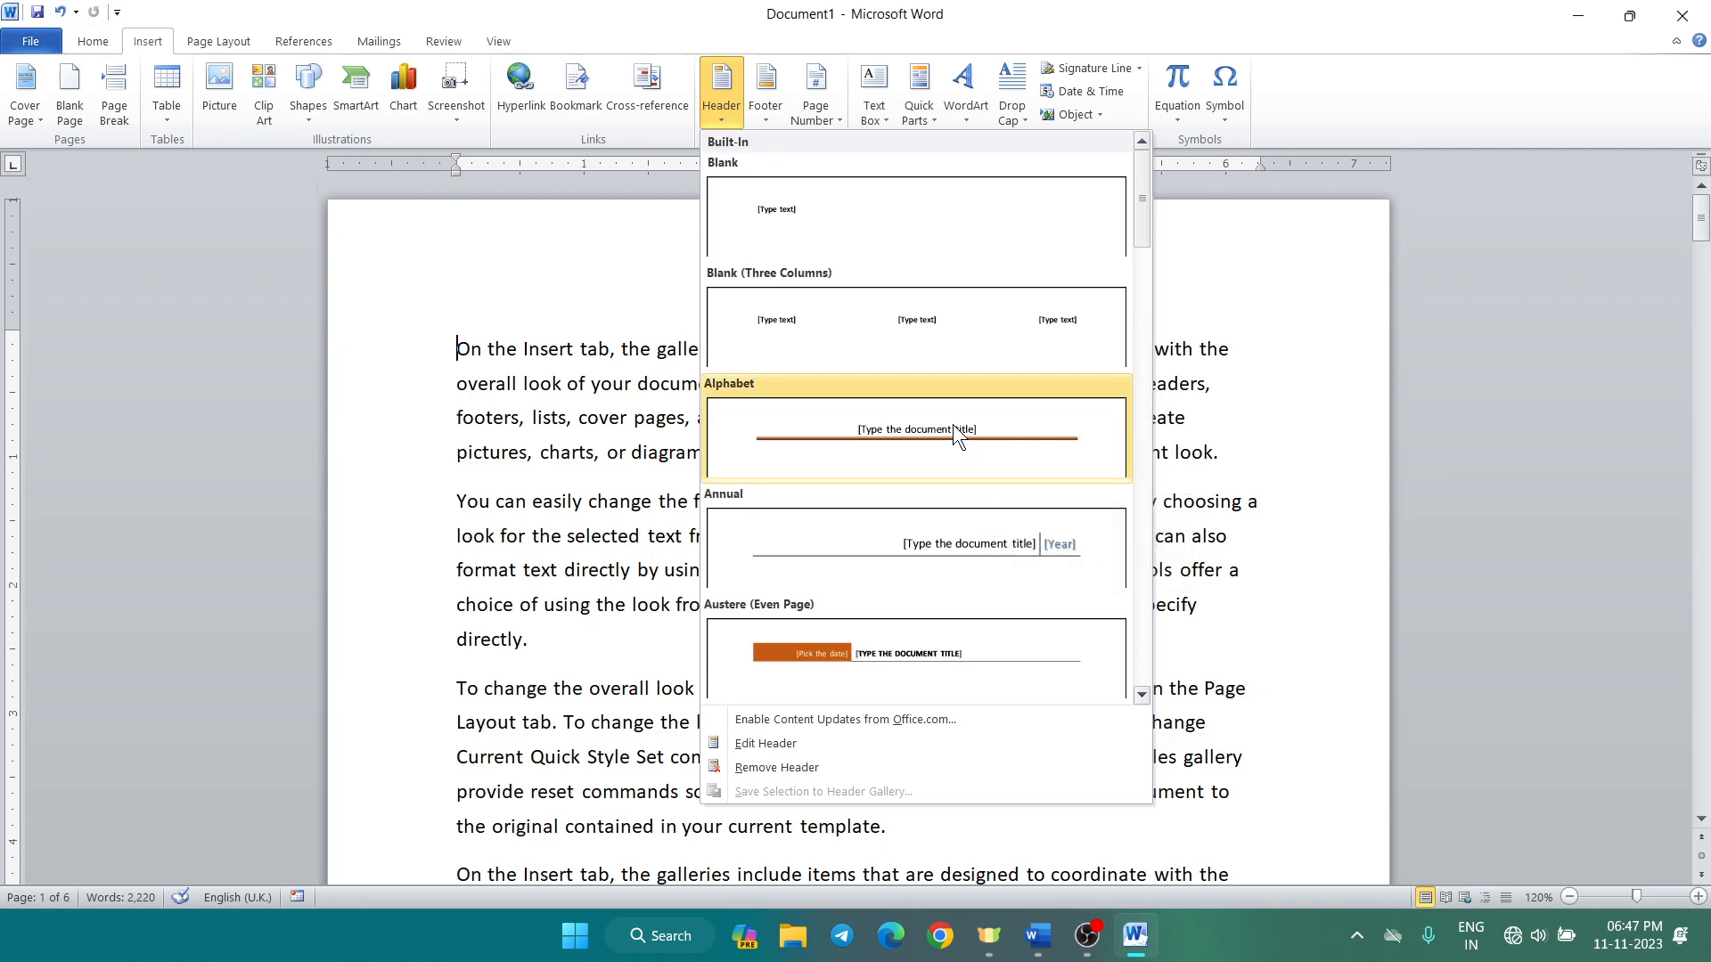
{"action": "left_click", "coordinate": [869, 441]}
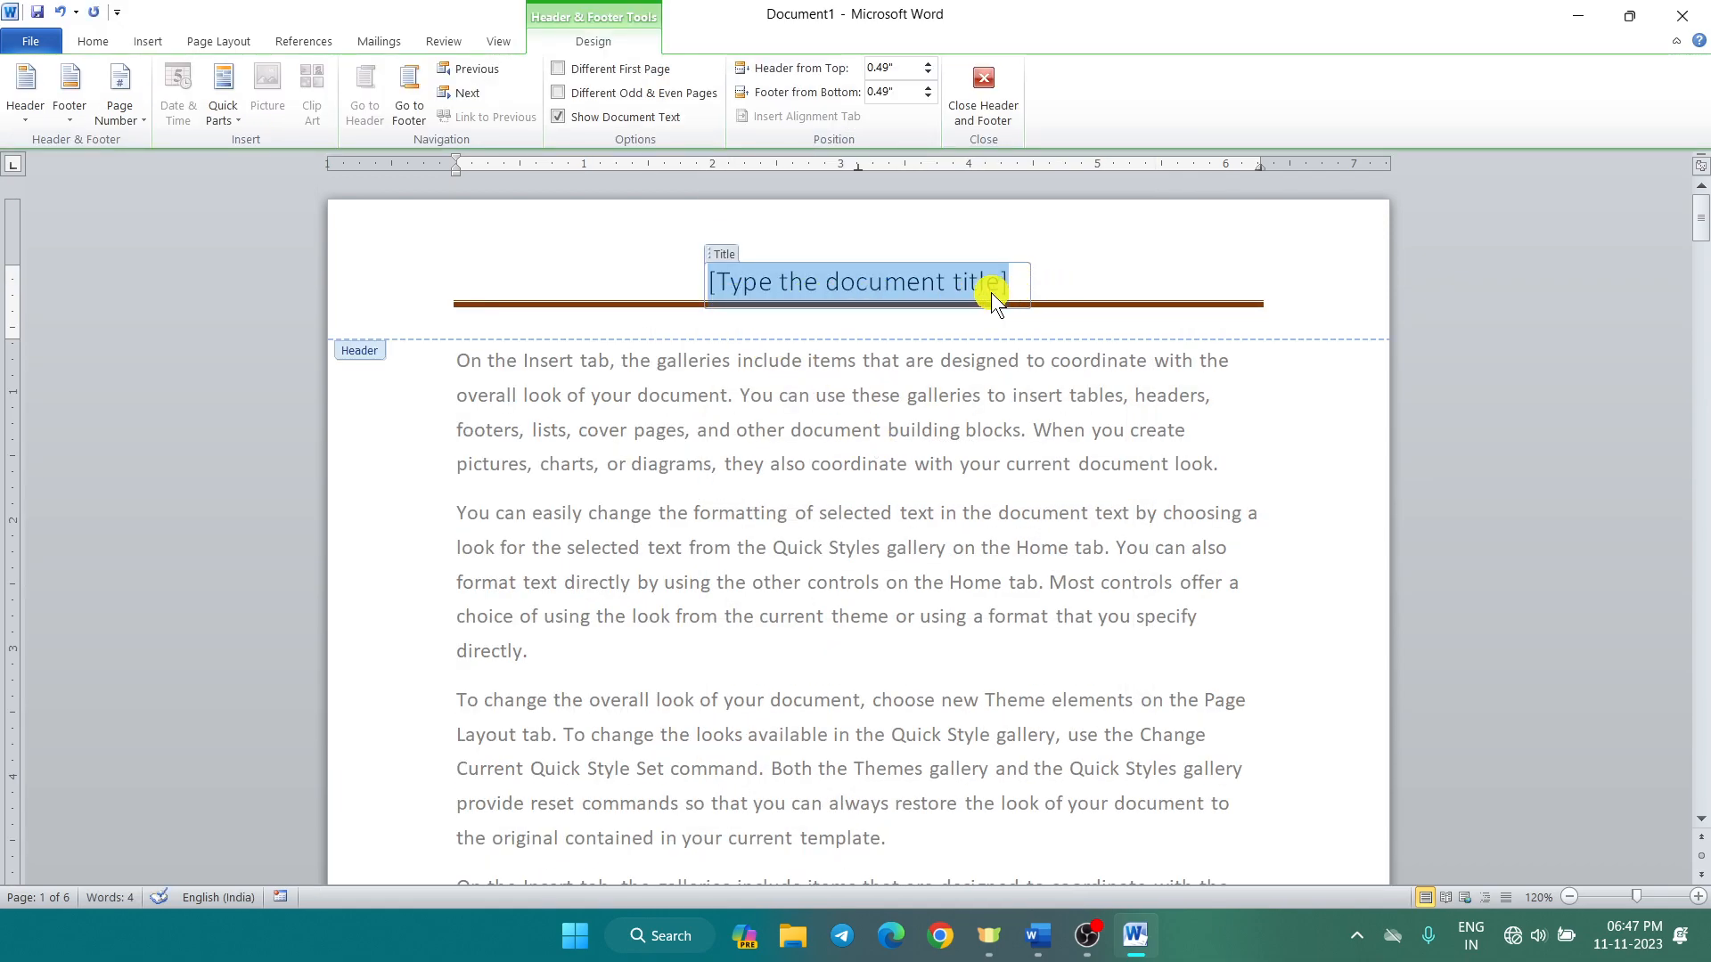
Step: Replace the header title placeholder with 'Microsoft Word 2010' and close header editing
{"action": "key", "text": "Delete"}
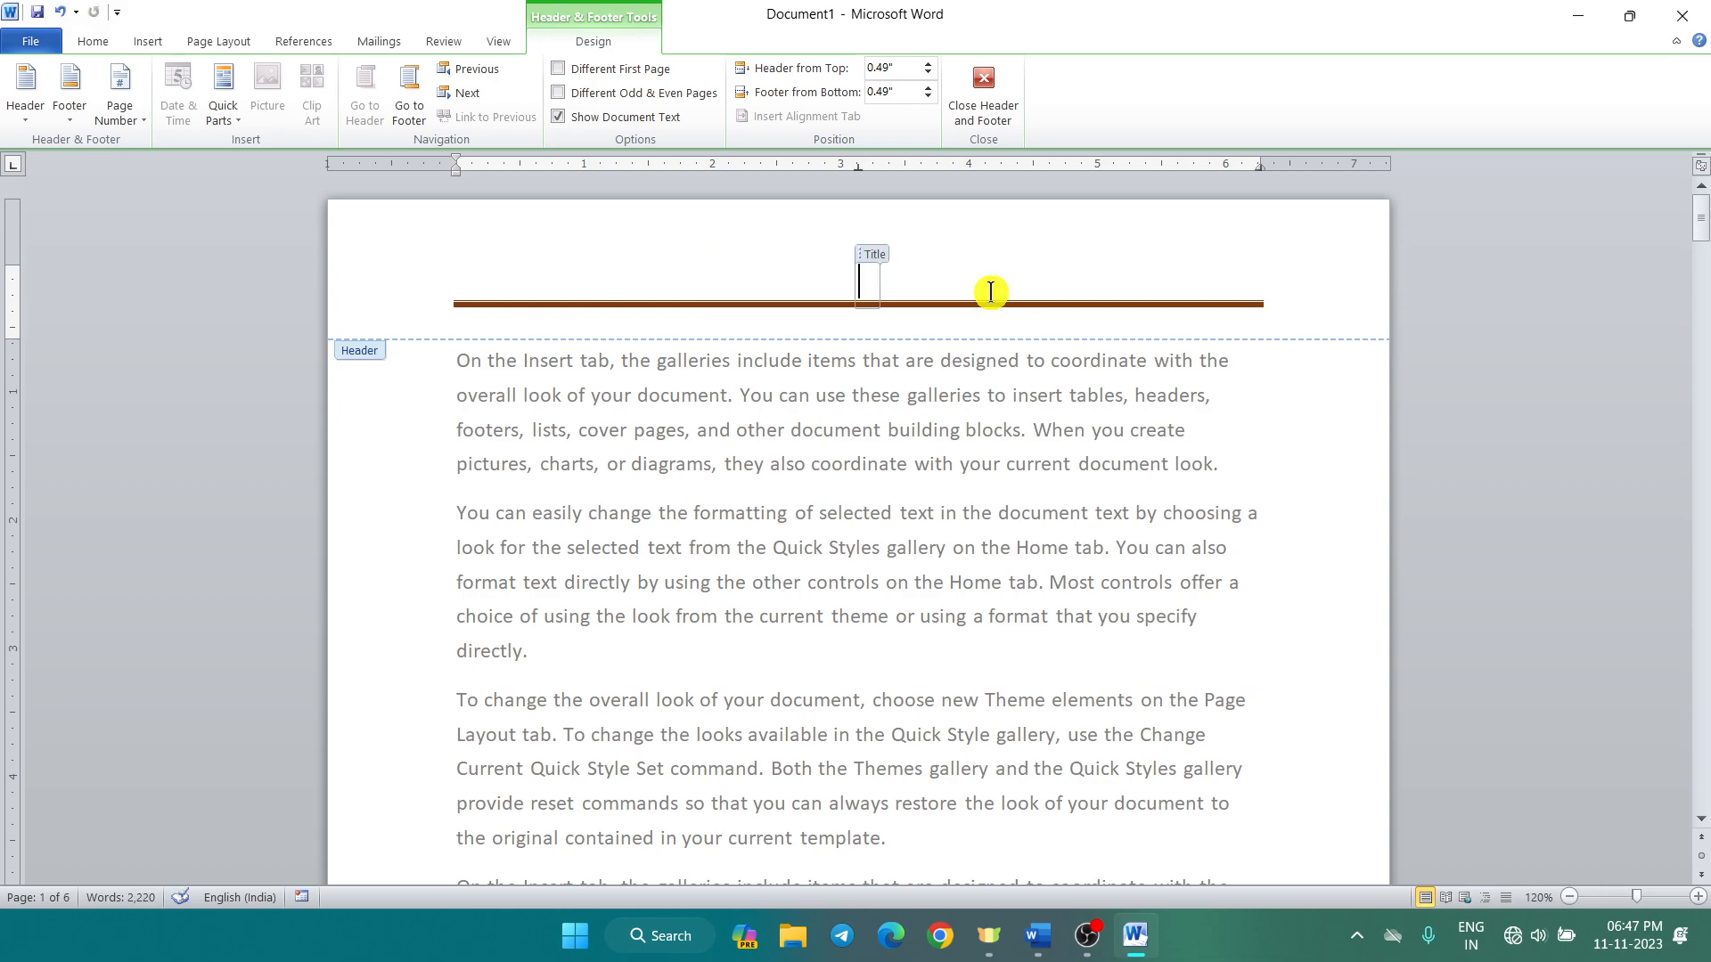
{"action": "type", "text": "Micr"}
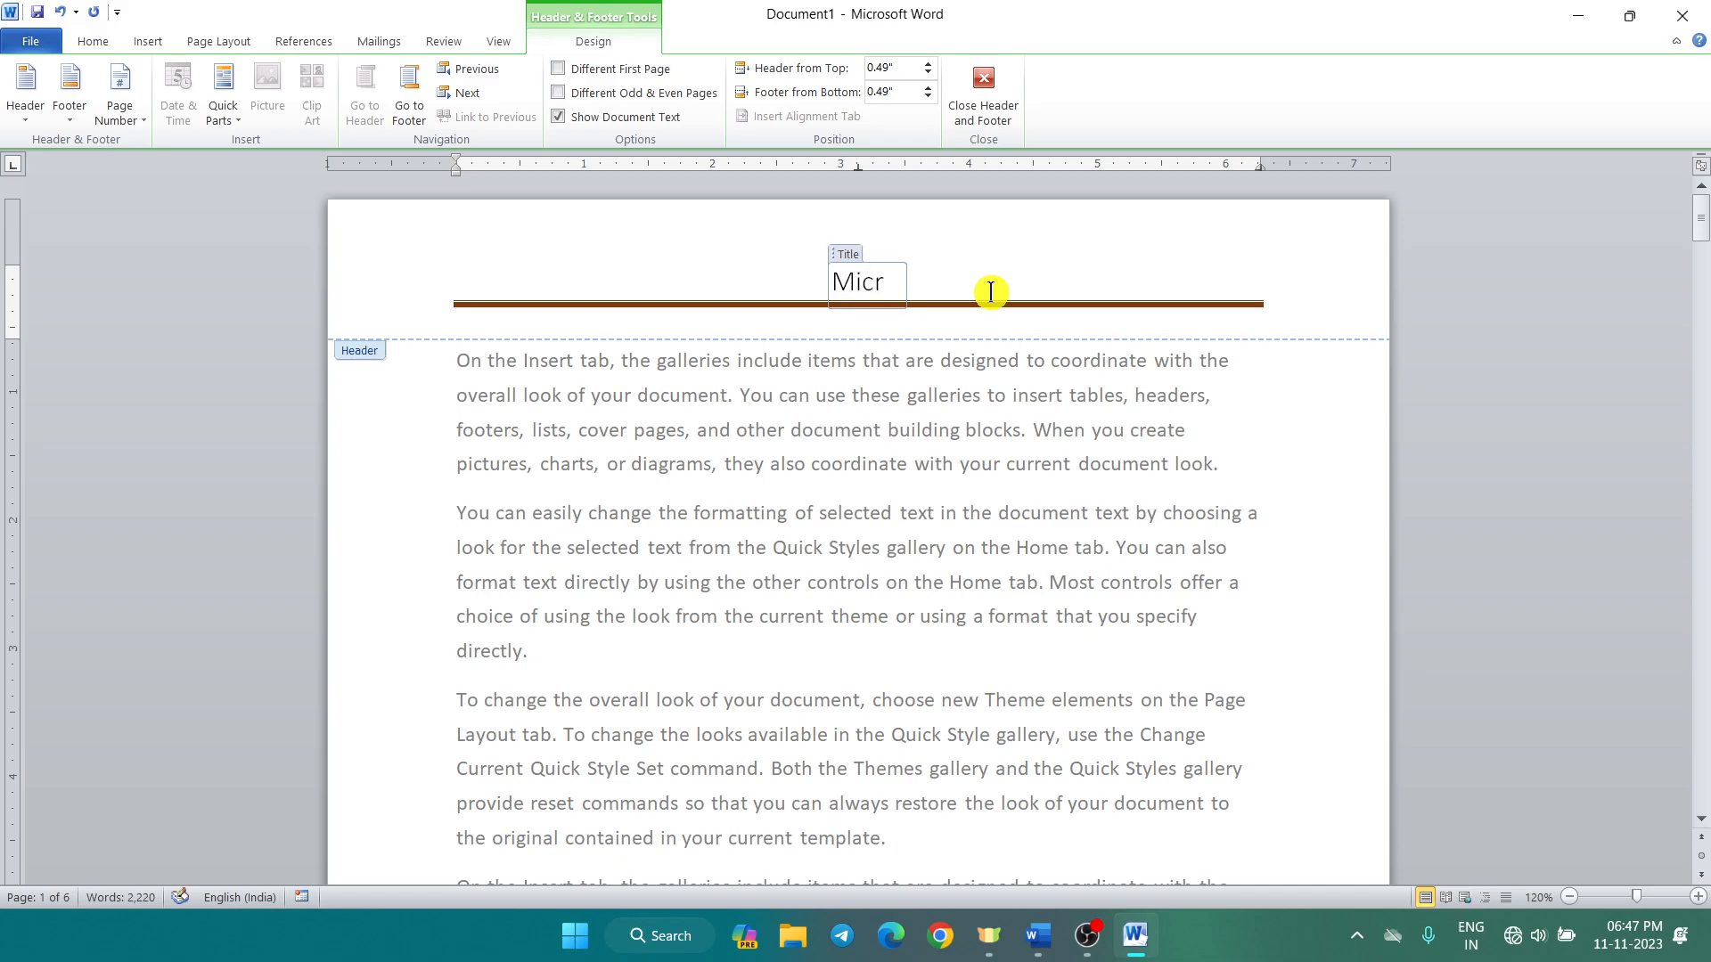
{"action": "type", "text": "osof"}
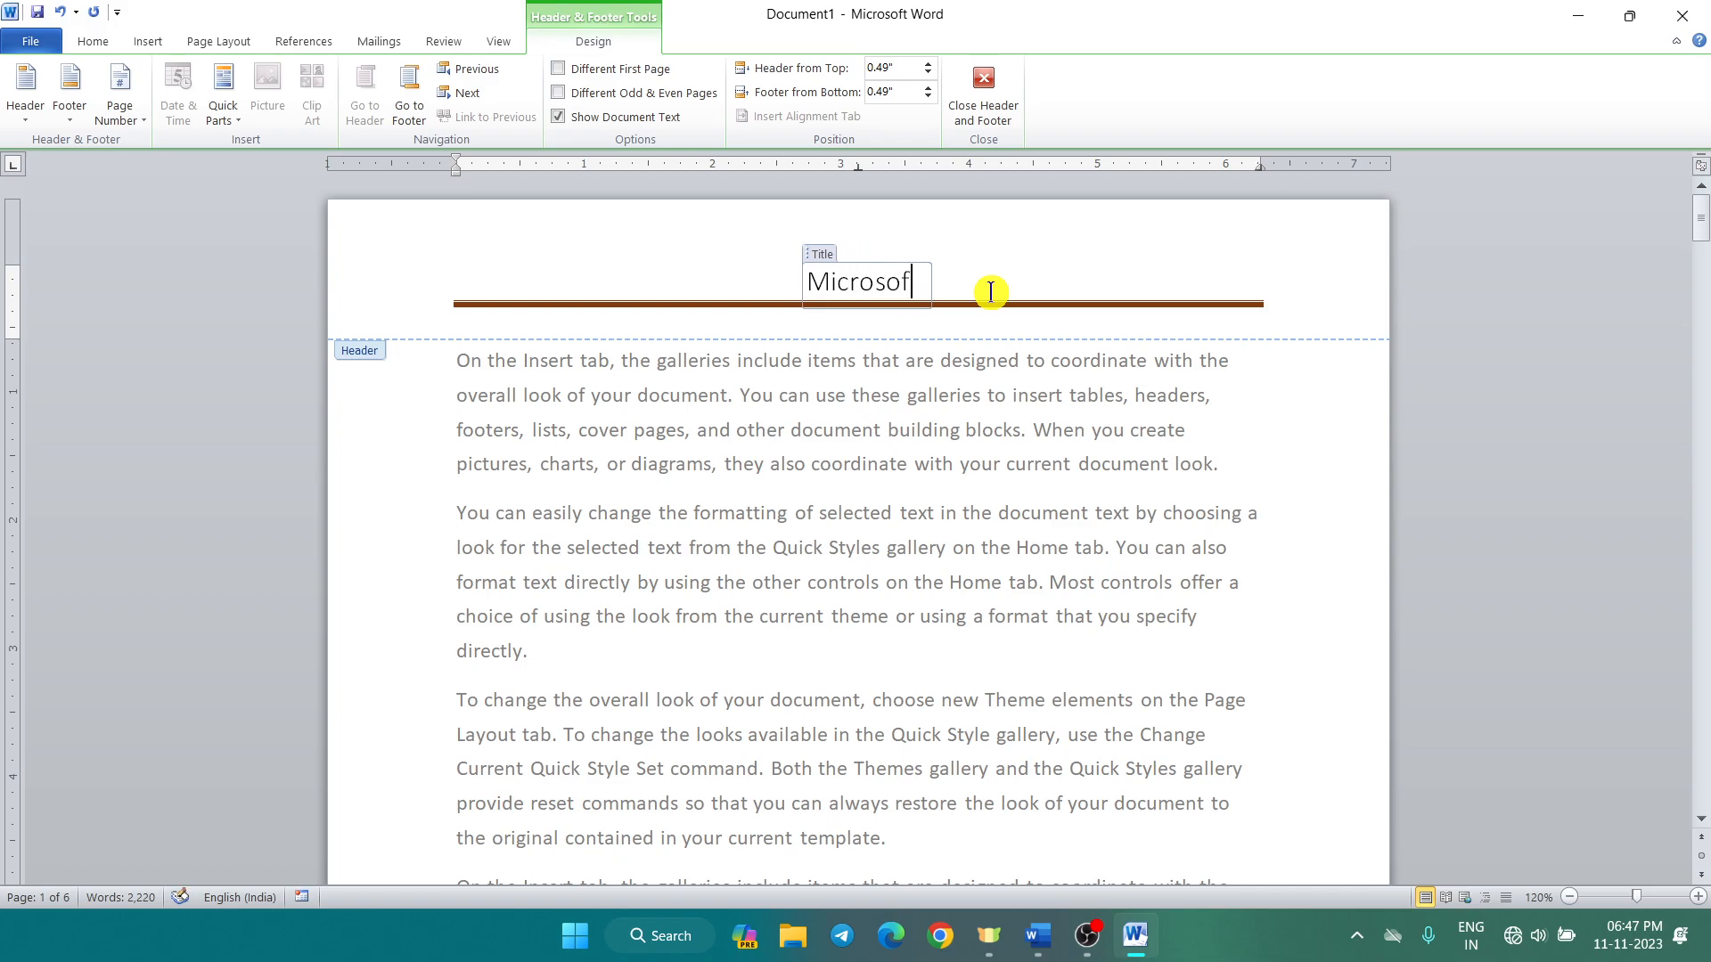
{"action": "type", "text": "t Word 2010"}
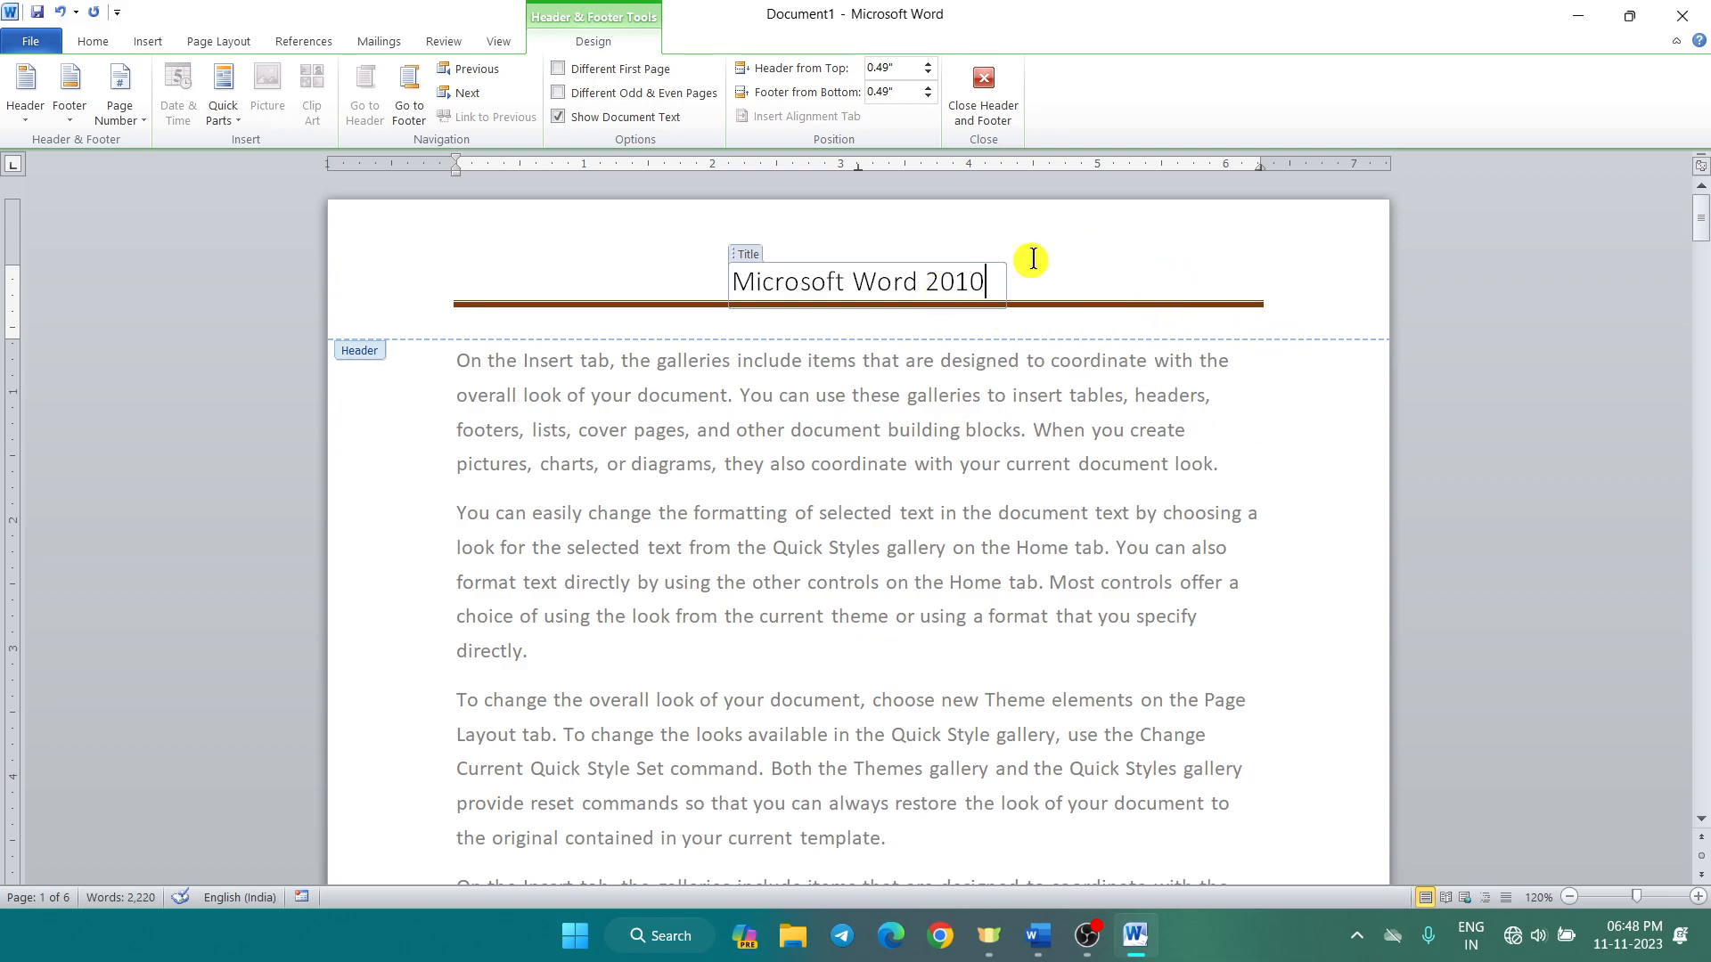
{"action": "left_click", "coordinate": [988, 89]}
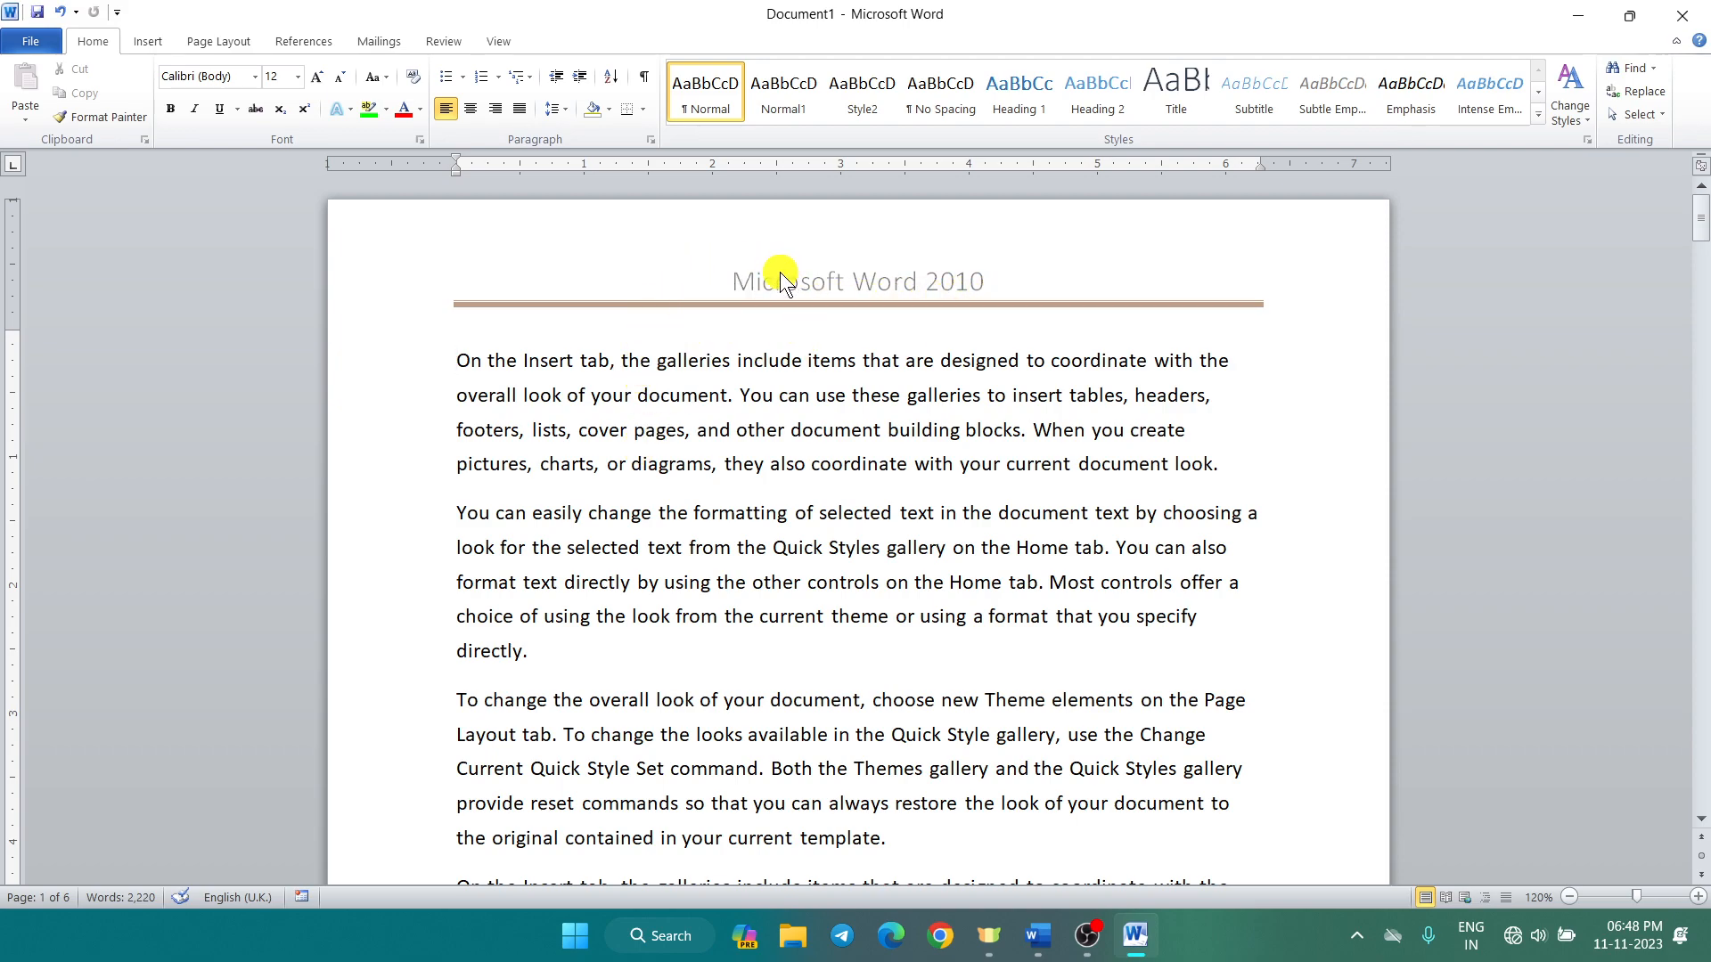
{"action": "scroll", "coordinate": [781, 271], "scroll_direction": "down", "scroll_amount": 3}
{"action": "scroll", "coordinate": [710, 383], "scroll_direction": "down", "scroll_amount": 2}
{"action": "scroll", "coordinate": [689, 435], "scroll_direction": "down", "scroll_amount": 6}
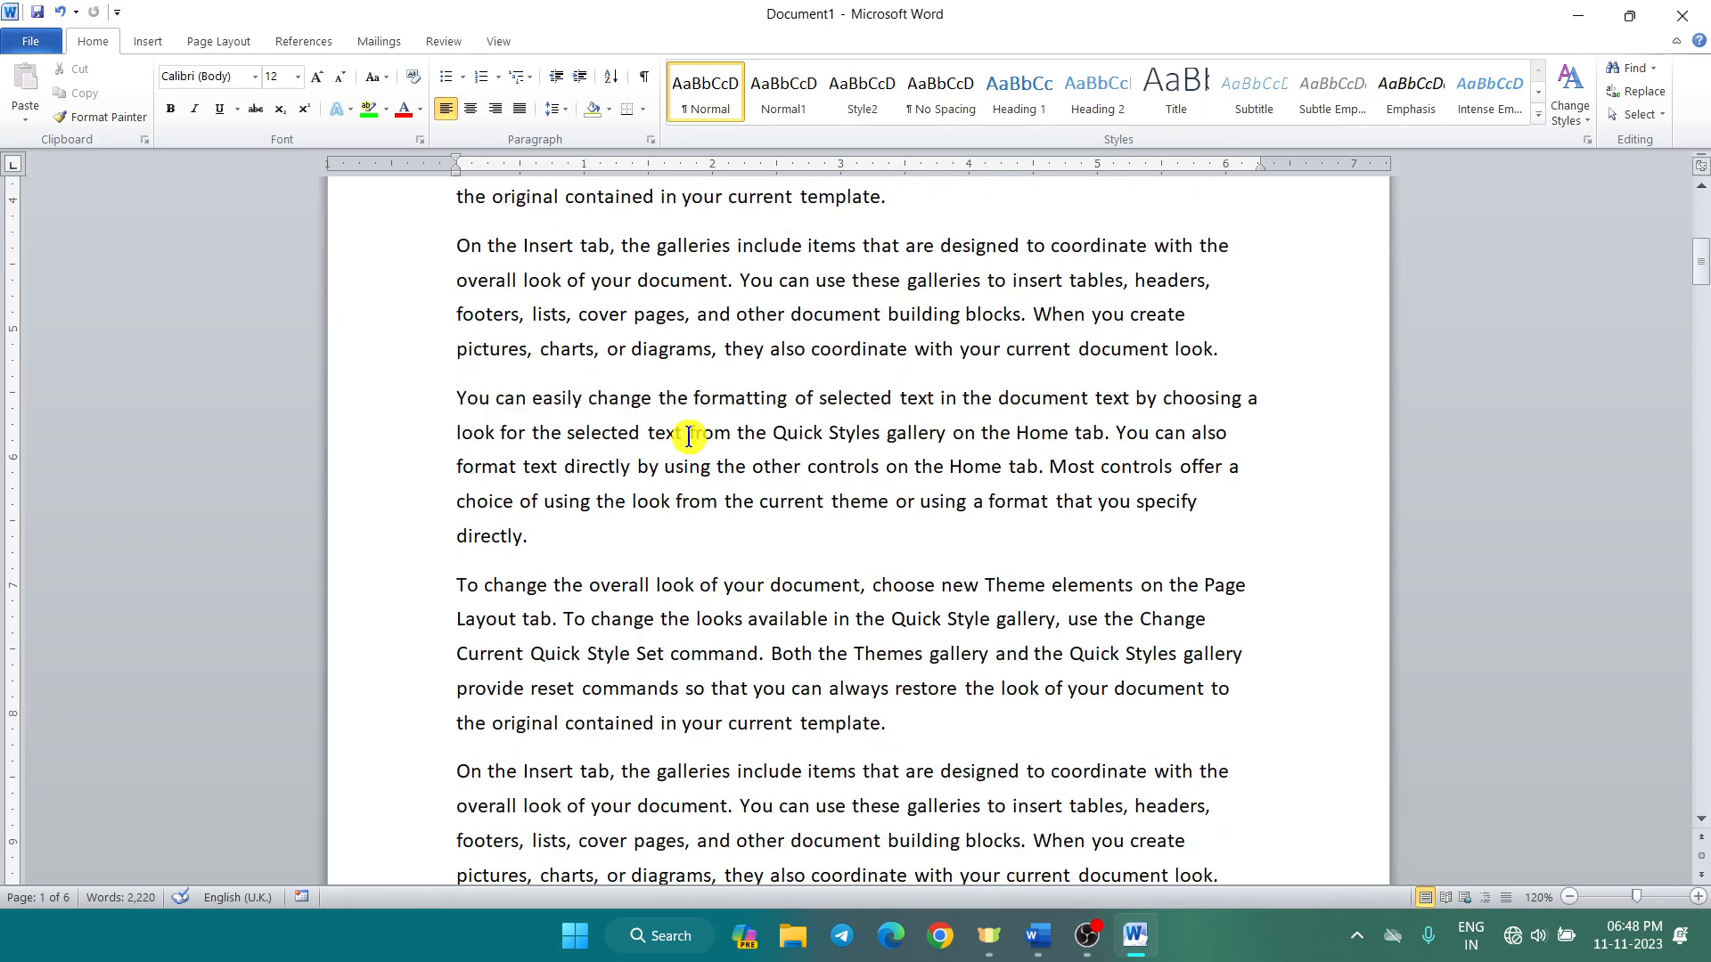
{"action": "scroll", "coordinate": [688, 436], "scroll_direction": "down", "scroll_amount": 2}
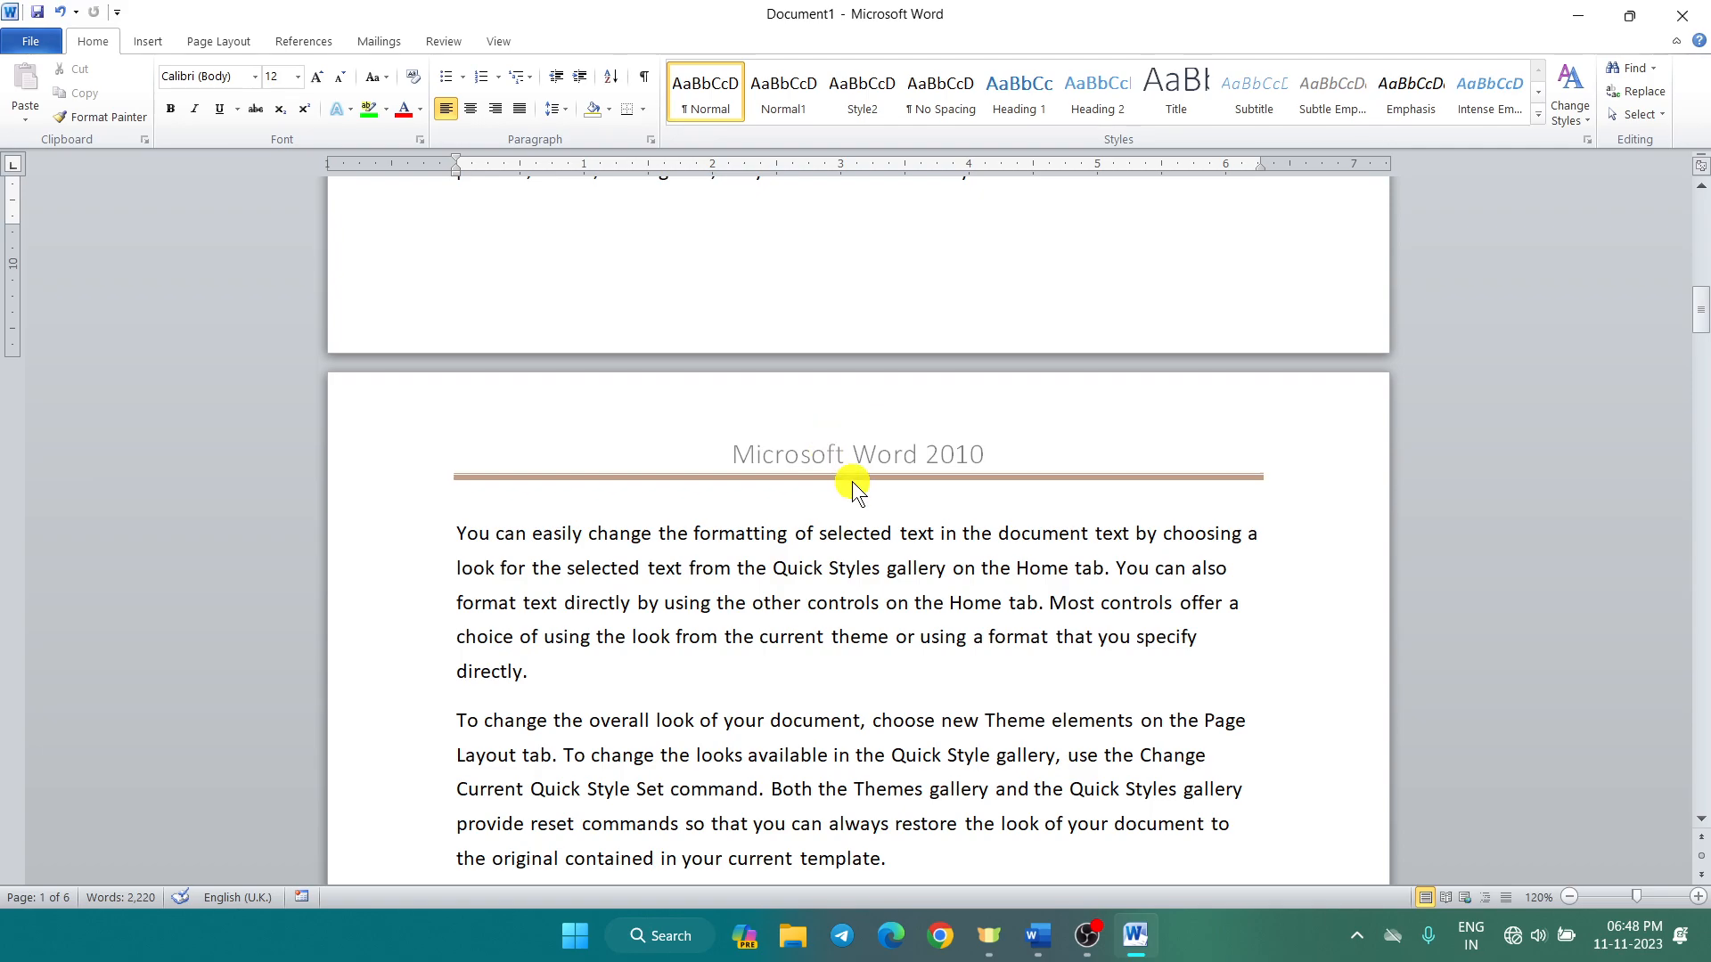
{"action": "scroll", "coordinate": [852, 481], "scroll_direction": "down", "scroll_amount": 2}
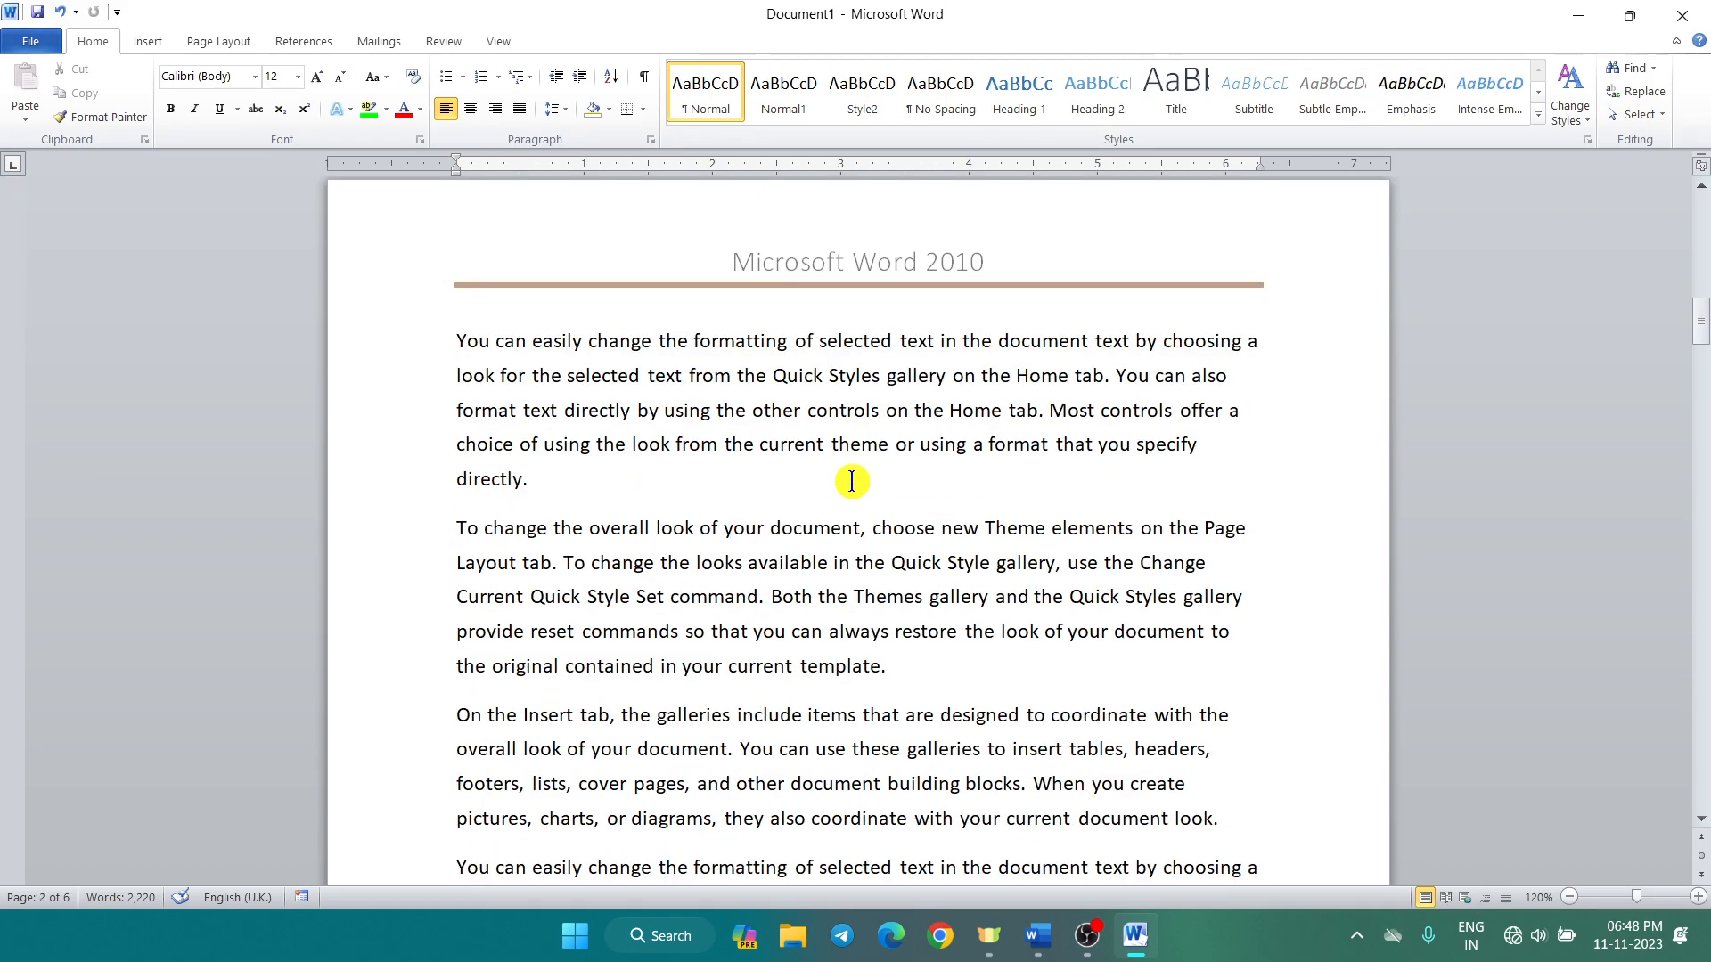
{"action": "scroll", "coordinate": [848, 486], "scroll_direction": "down", "scroll_amount": 6}
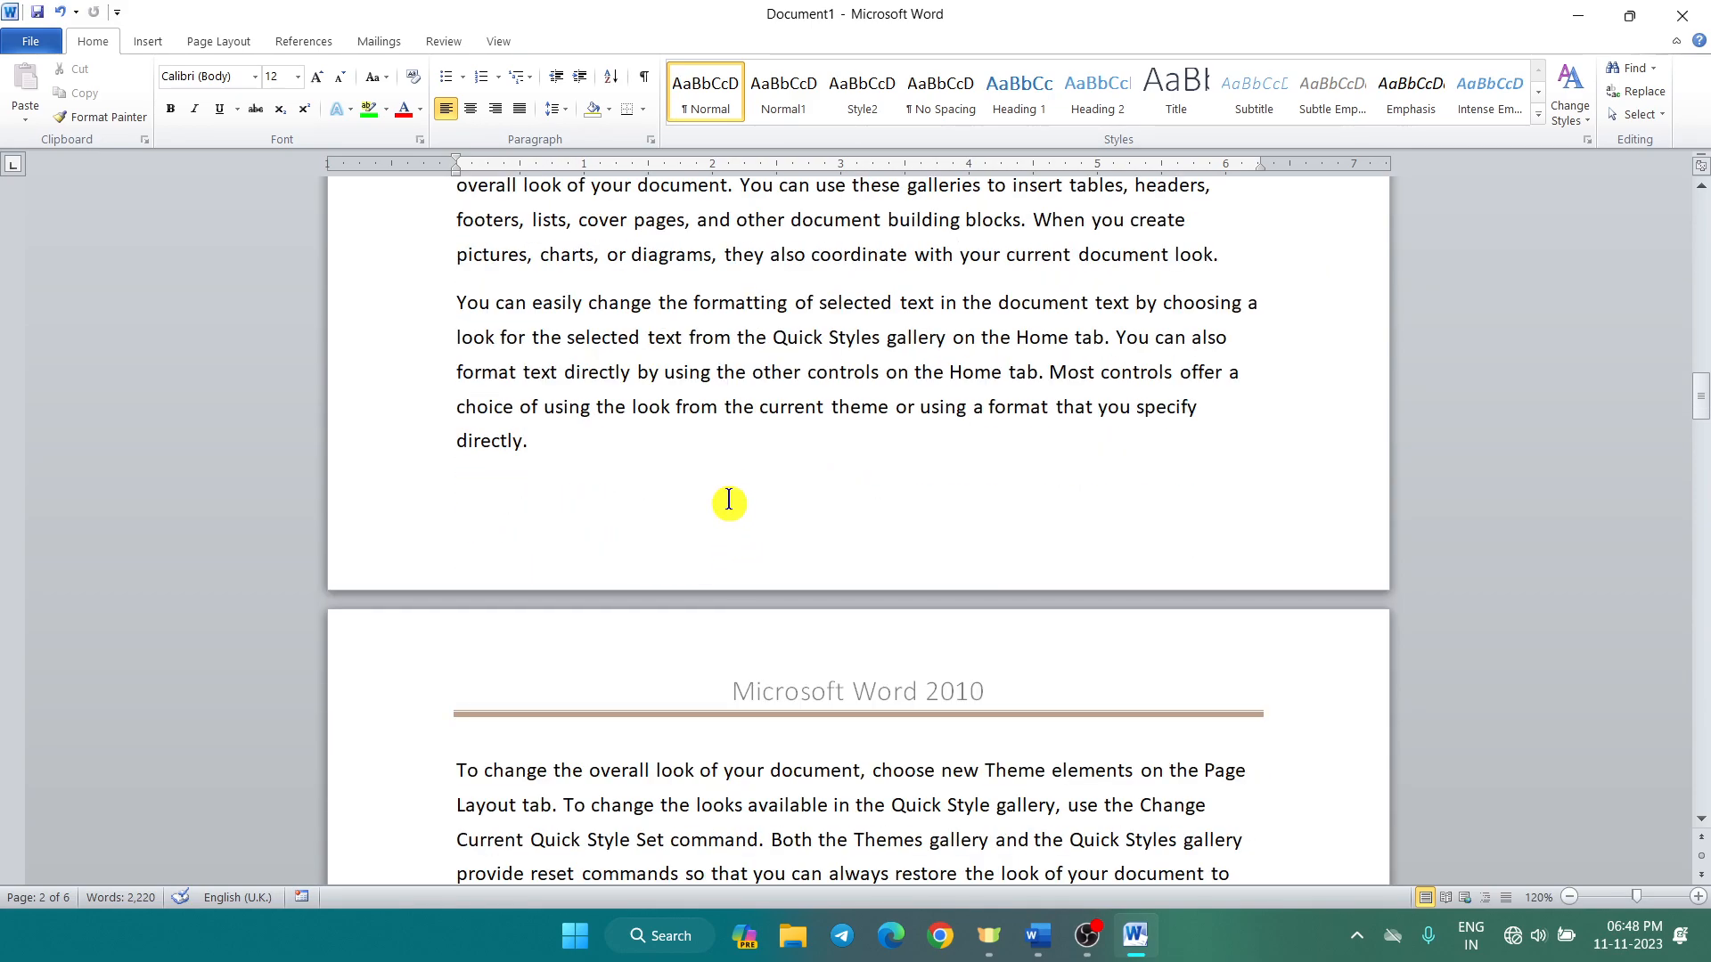
{"action": "scroll", "coordinate": [745, 529], "scroll_direction": "down", "scroll_amount": 3}
{"action": "scroll", "coordinate": [746, 529], "scroll_direction": "down", "scroll_amount": 6}
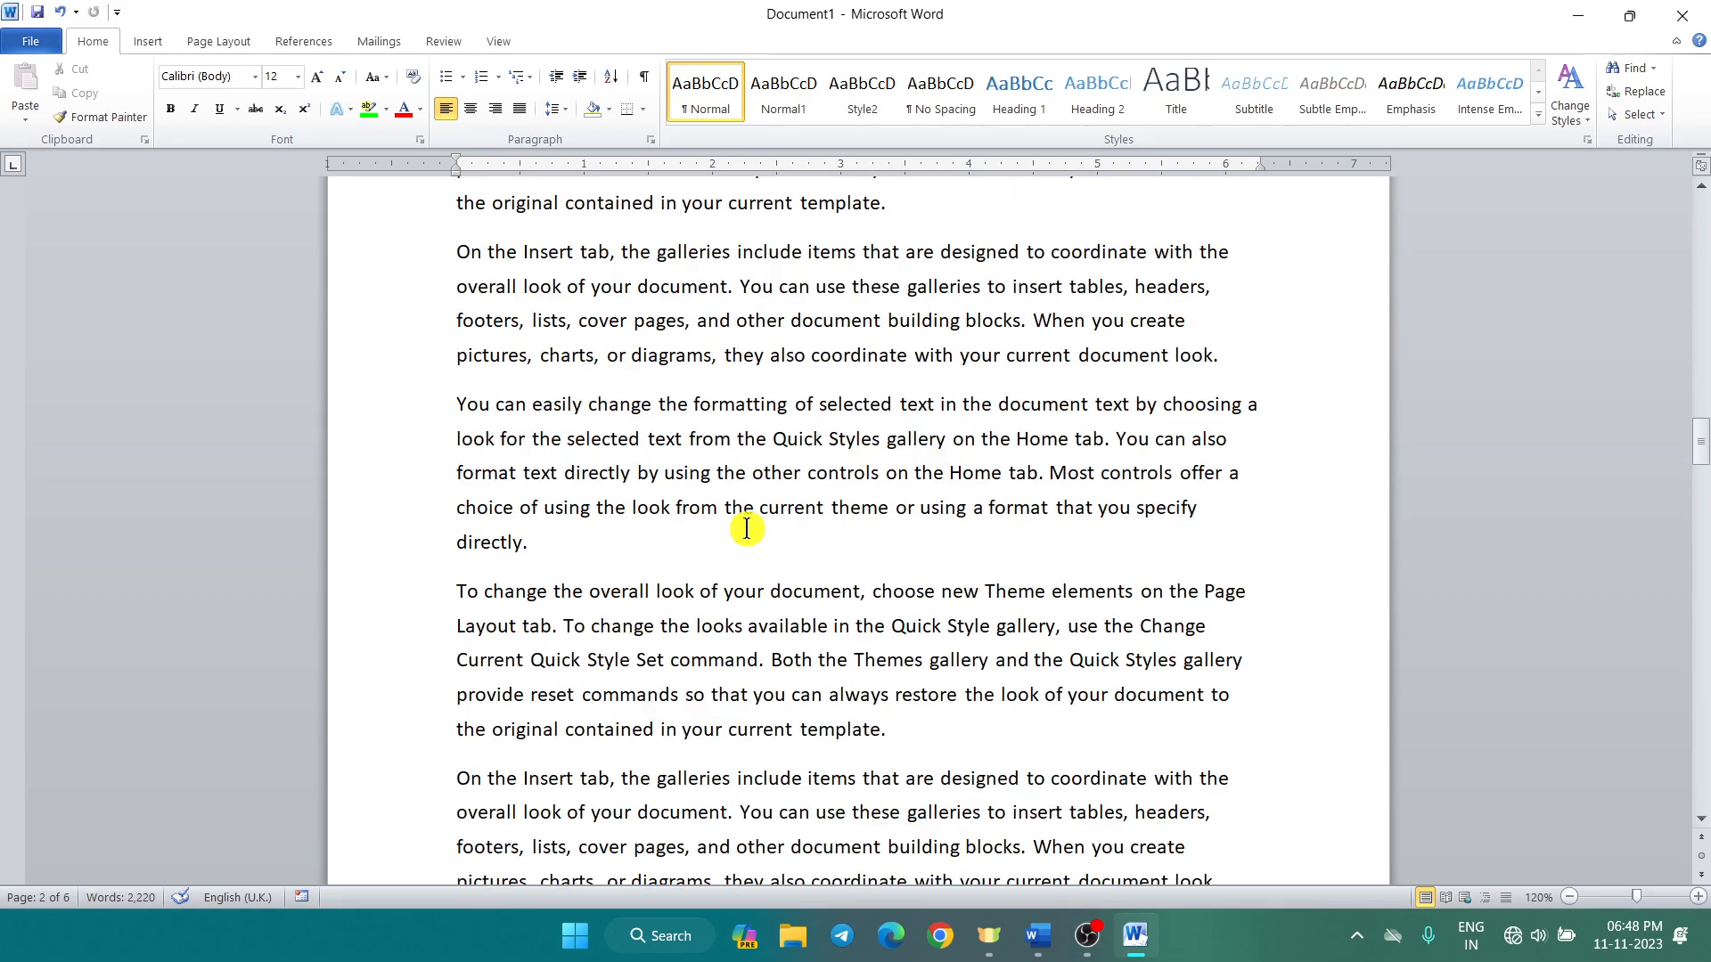
{"action": "scroll", "coordinate": [746, 528], "scroll_direction": "up", "scroll_amount": 12}
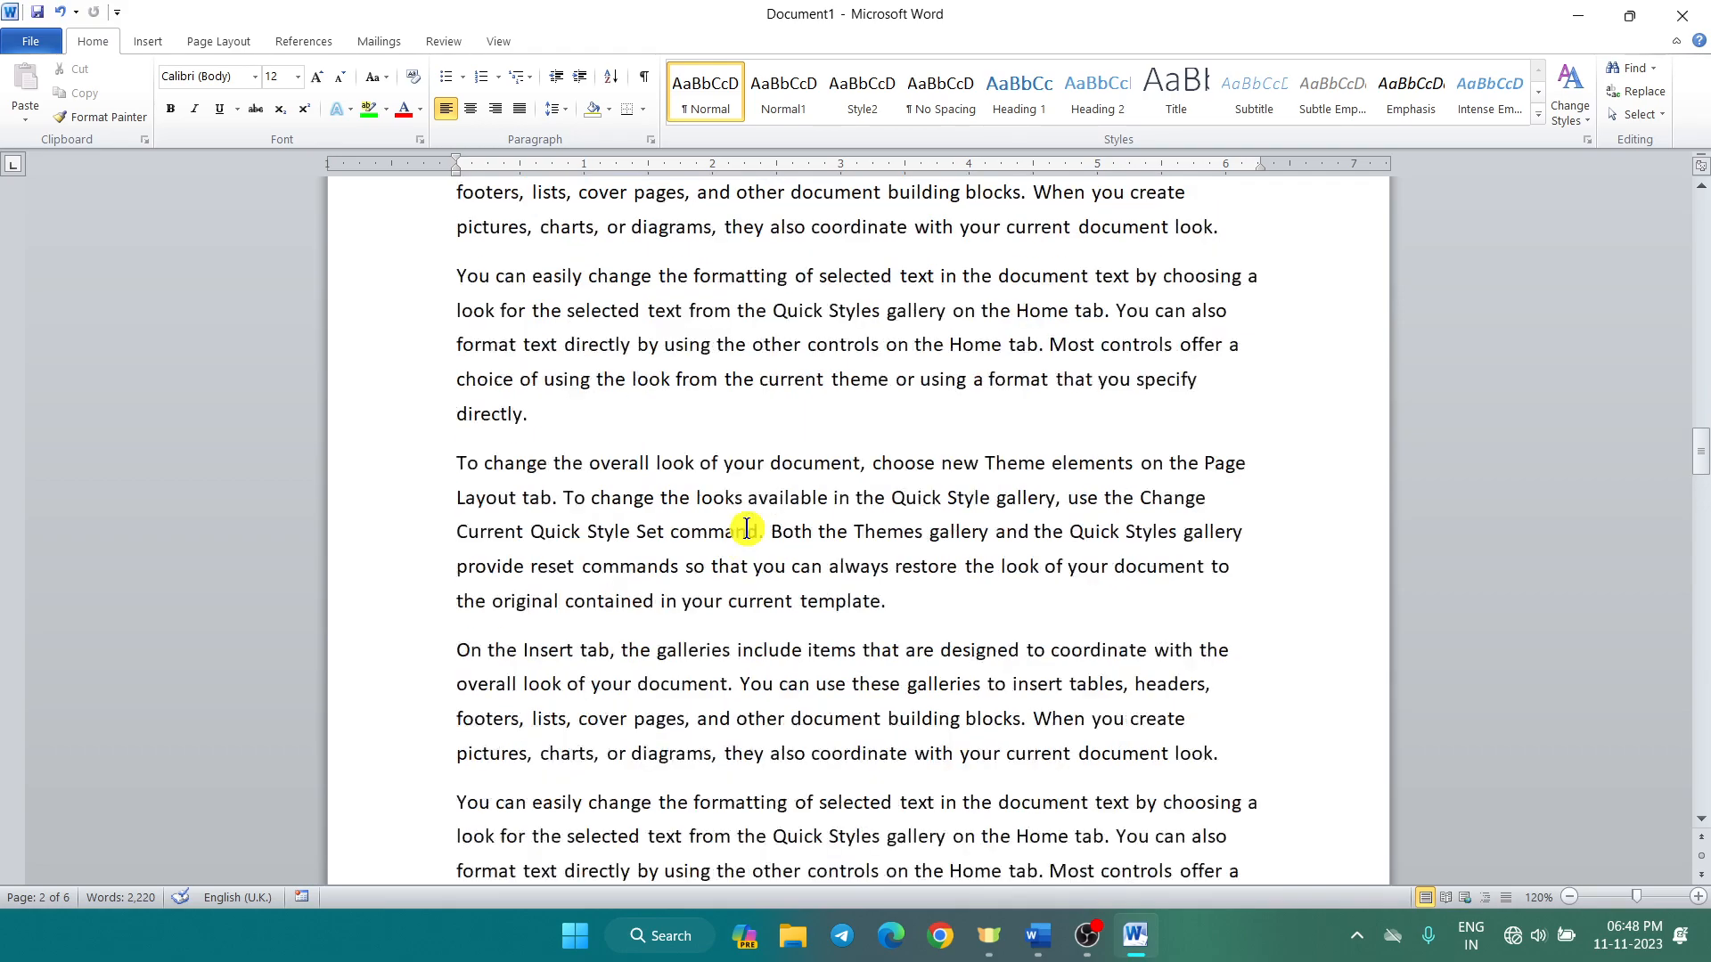
{"action": "scroll", "coordinate": [746, 529], "scroll_direction": "up", "scroll_amount": 9}
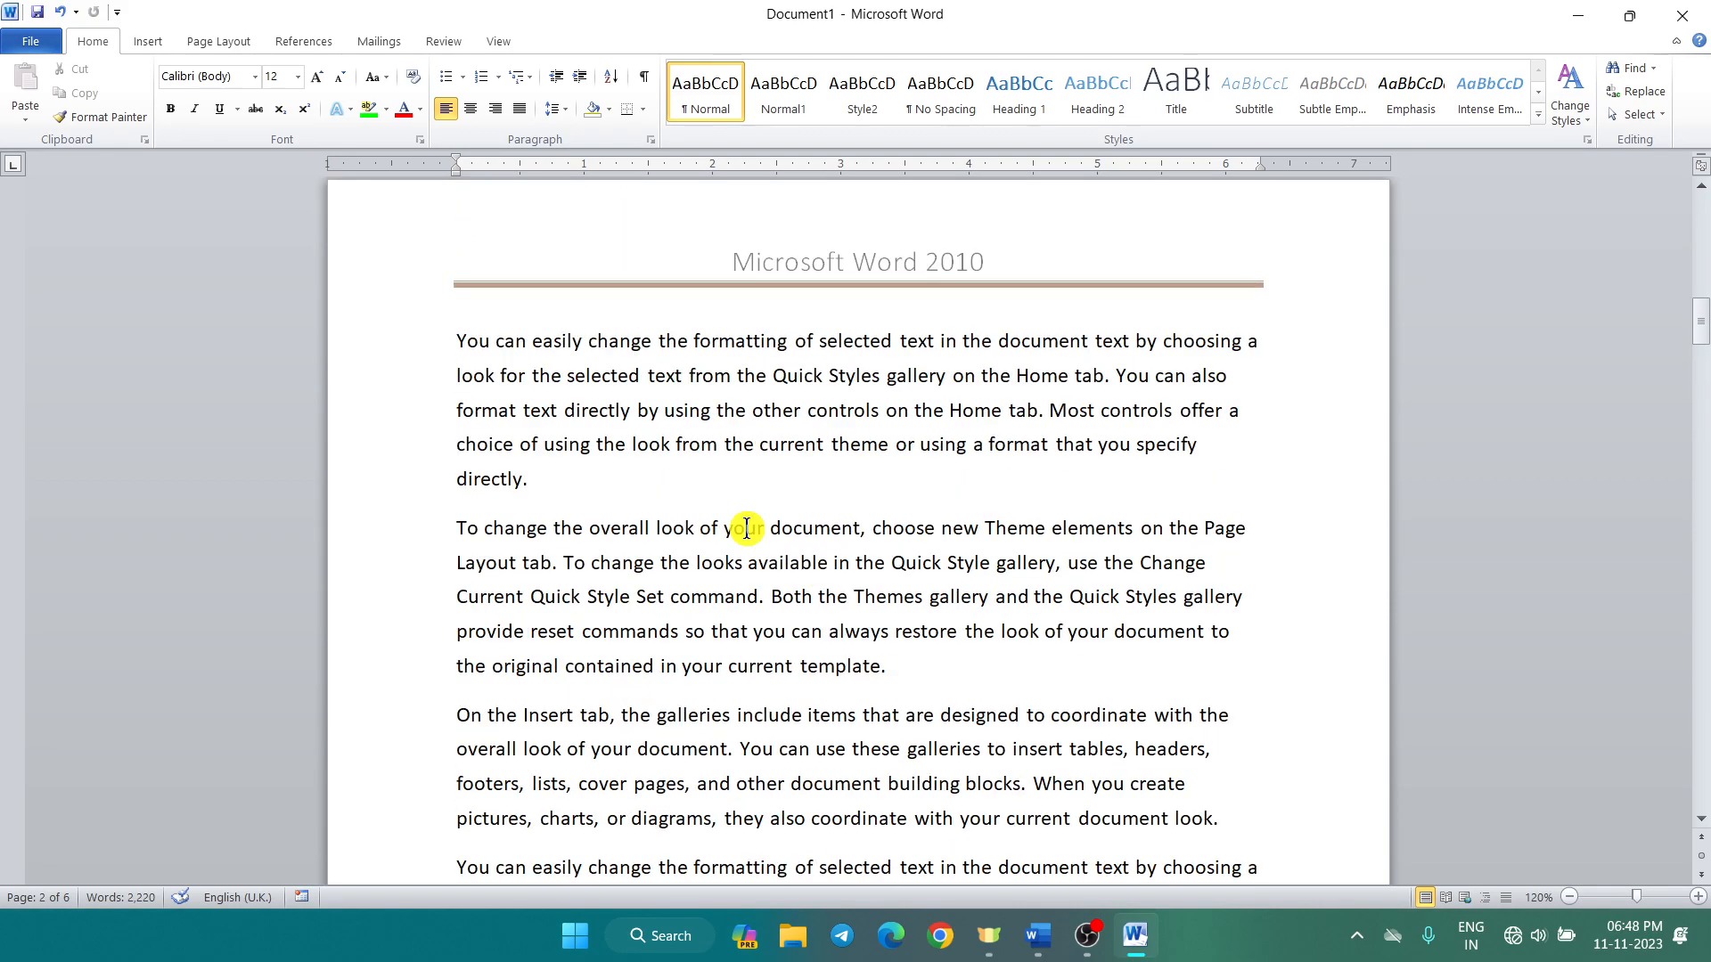
{"action": "scroll", "coordinate": [746, 525], "scroll_direction": "up", "scroll_amount": 12}
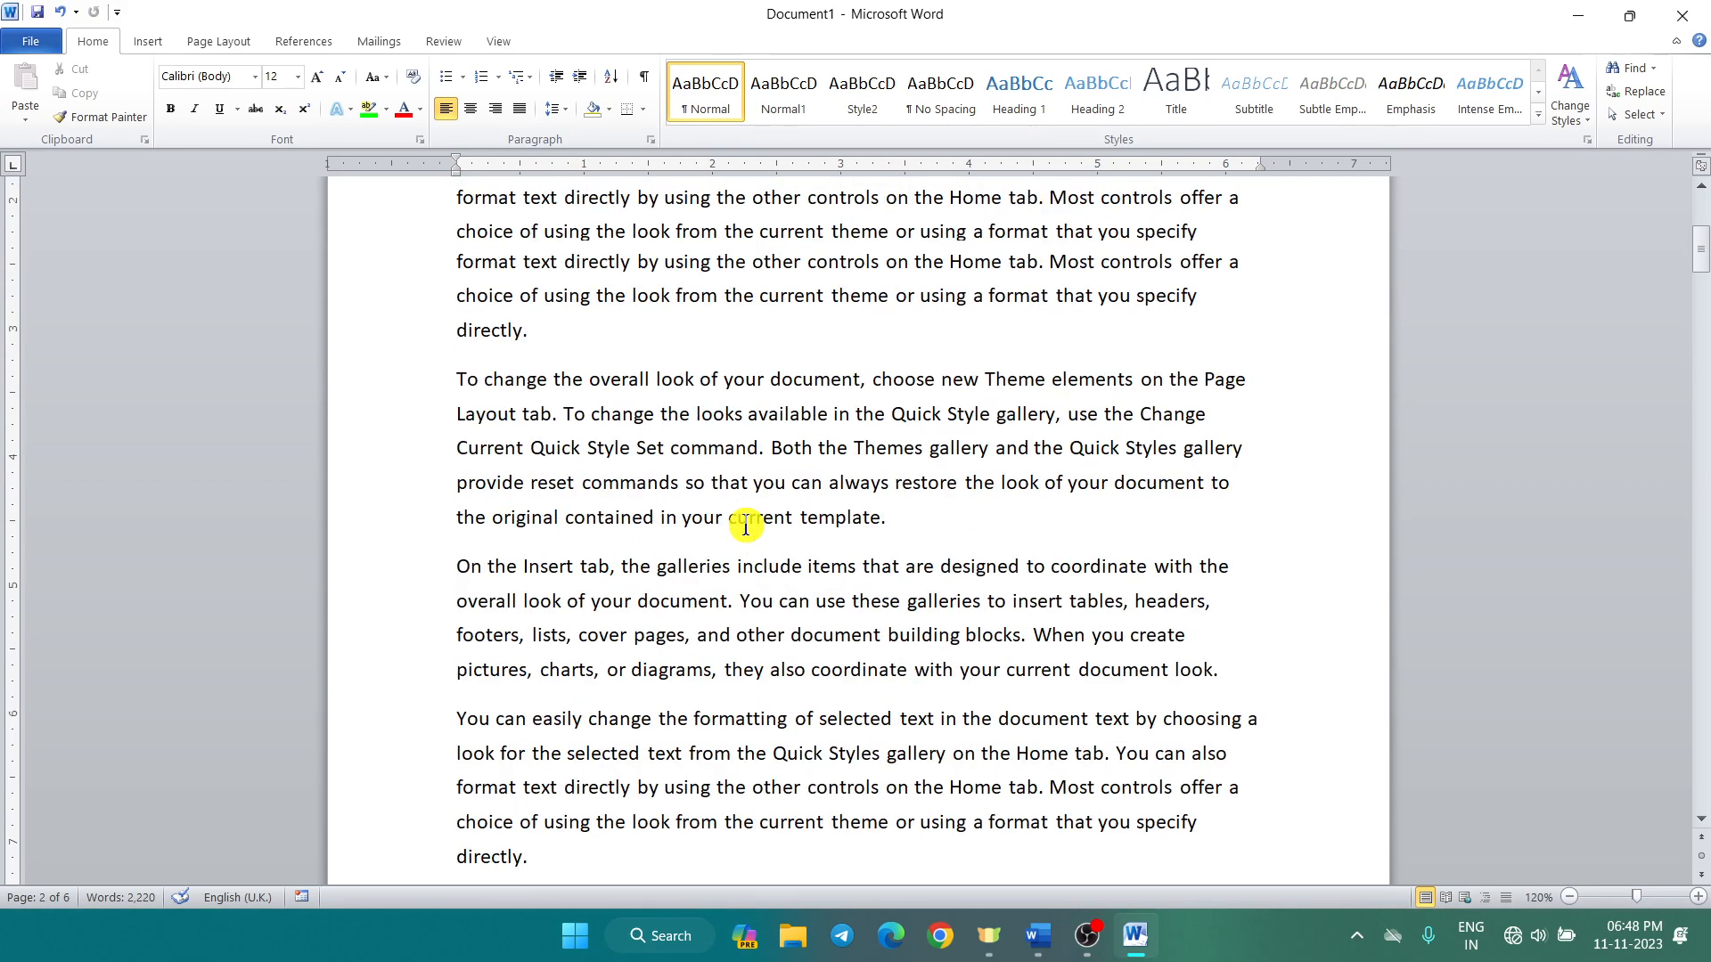
{"action": "scroll", "coordinate": [746, 525], "scroll_direction": "down", "scroll_amount": 7}
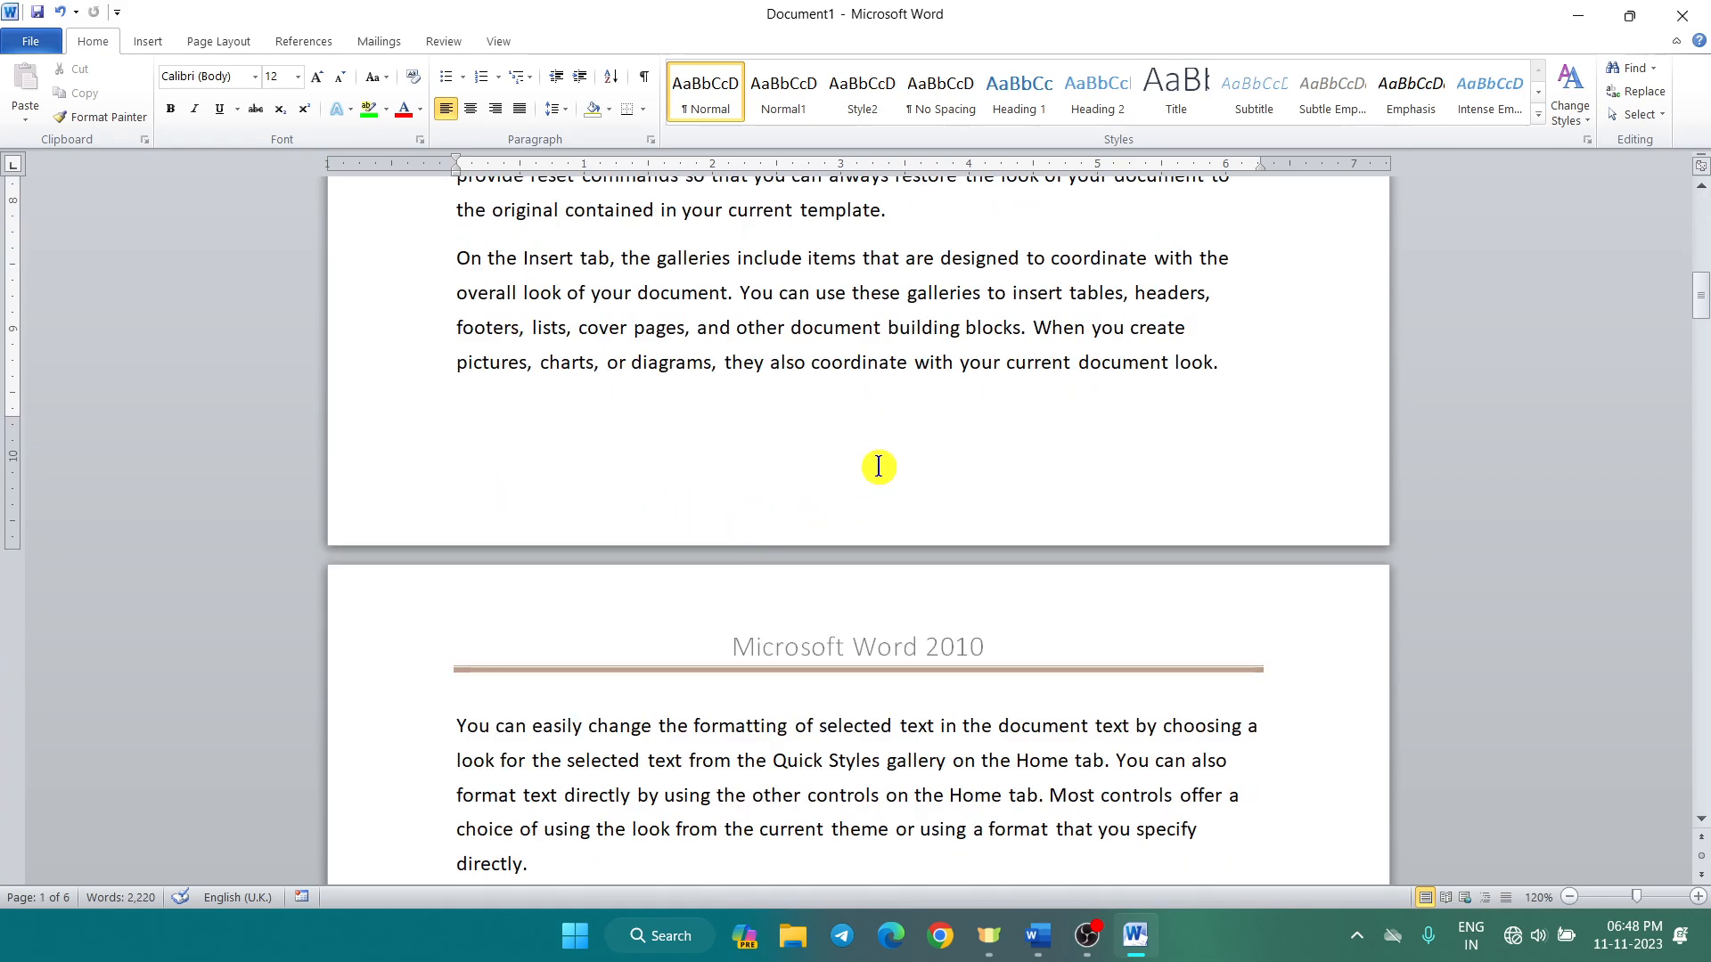
Step: Insert the built-in Tiles footer showing an address placeholder and 'Page 1'
{"action": "left_click", "coordinate": [164, 36]}
{"action": "left_click", "coordinate": [772, 122]}
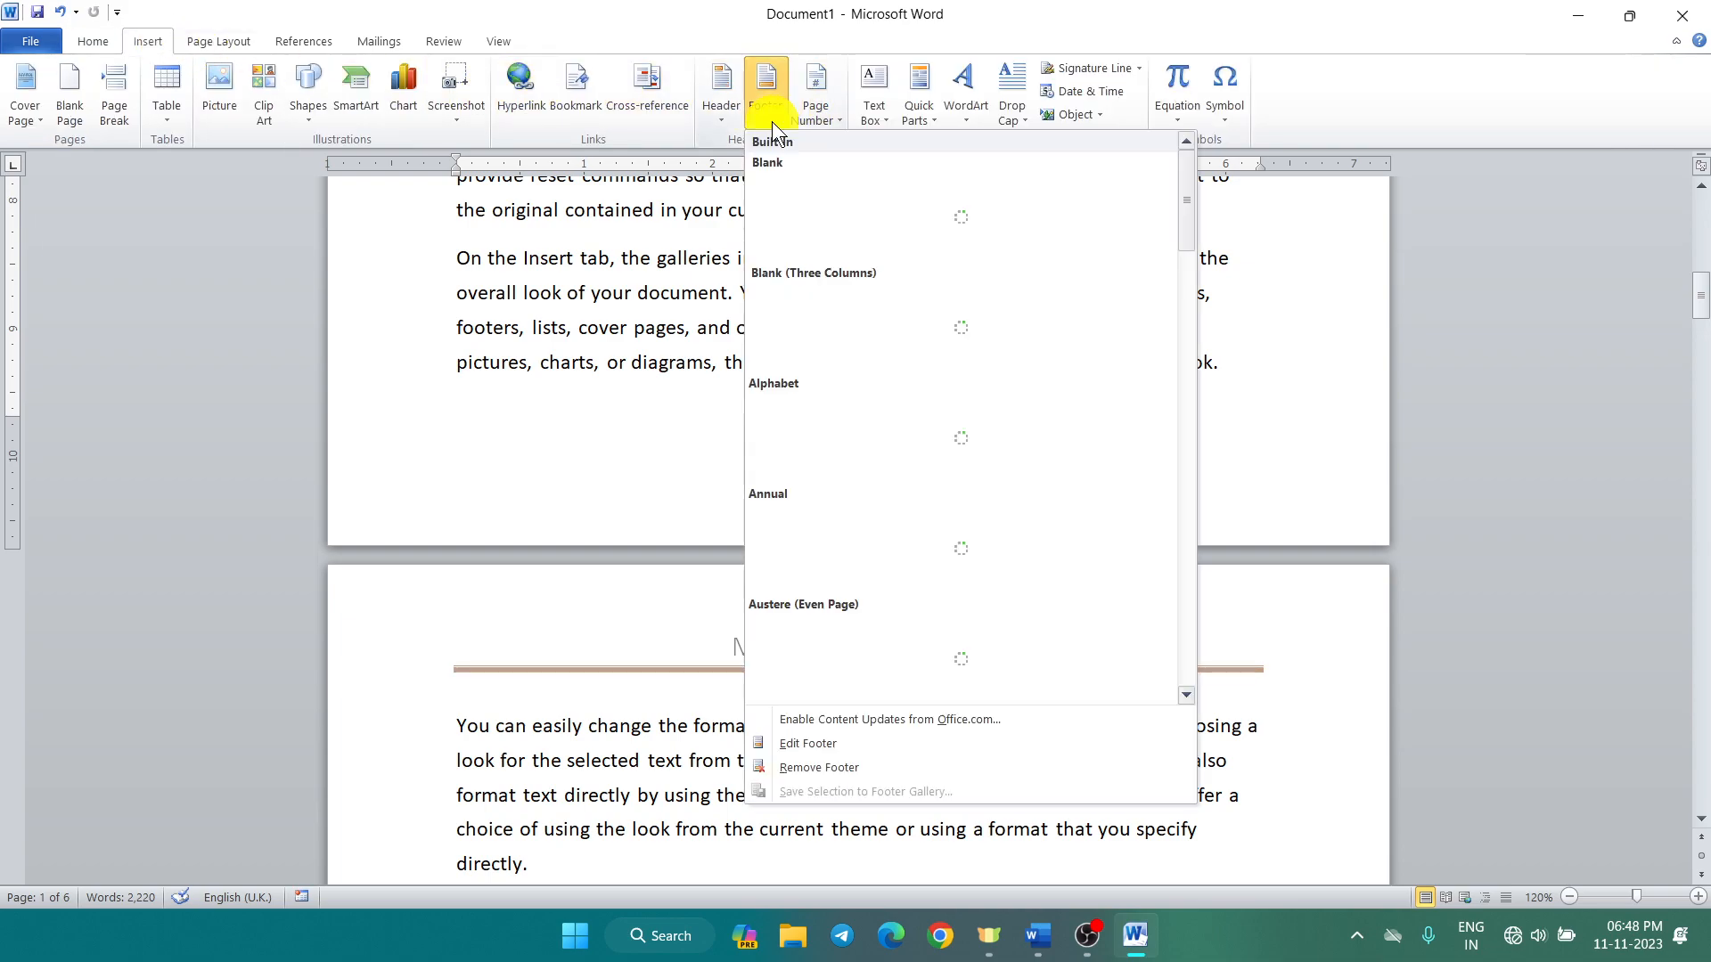
{"action": "scroll", "coordinate": [976, 351], "scroll_direction": "down", "scroll_amount": 3}
{"action": "scroll", "coordinate": [976, 351], "scroll_direction": "down", "scroll_amount": 3}
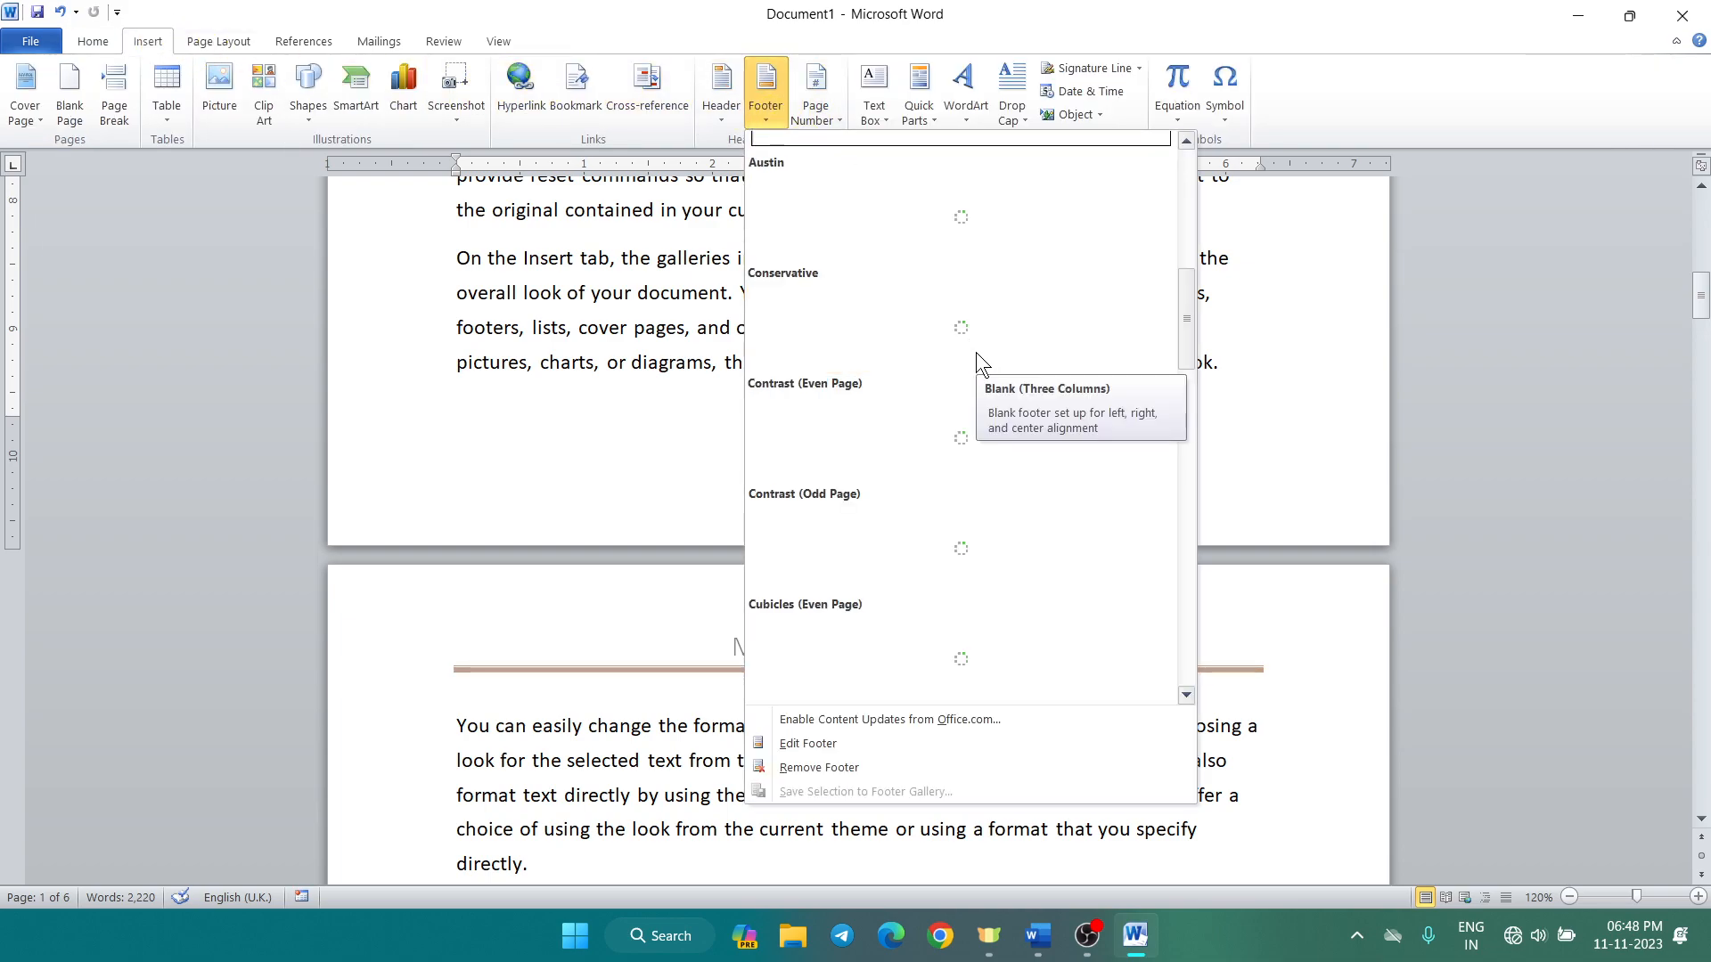
{"action": "scroll", "coordinate": [976, 351], "scroll_direction": "down", "scroll_amount": 6}
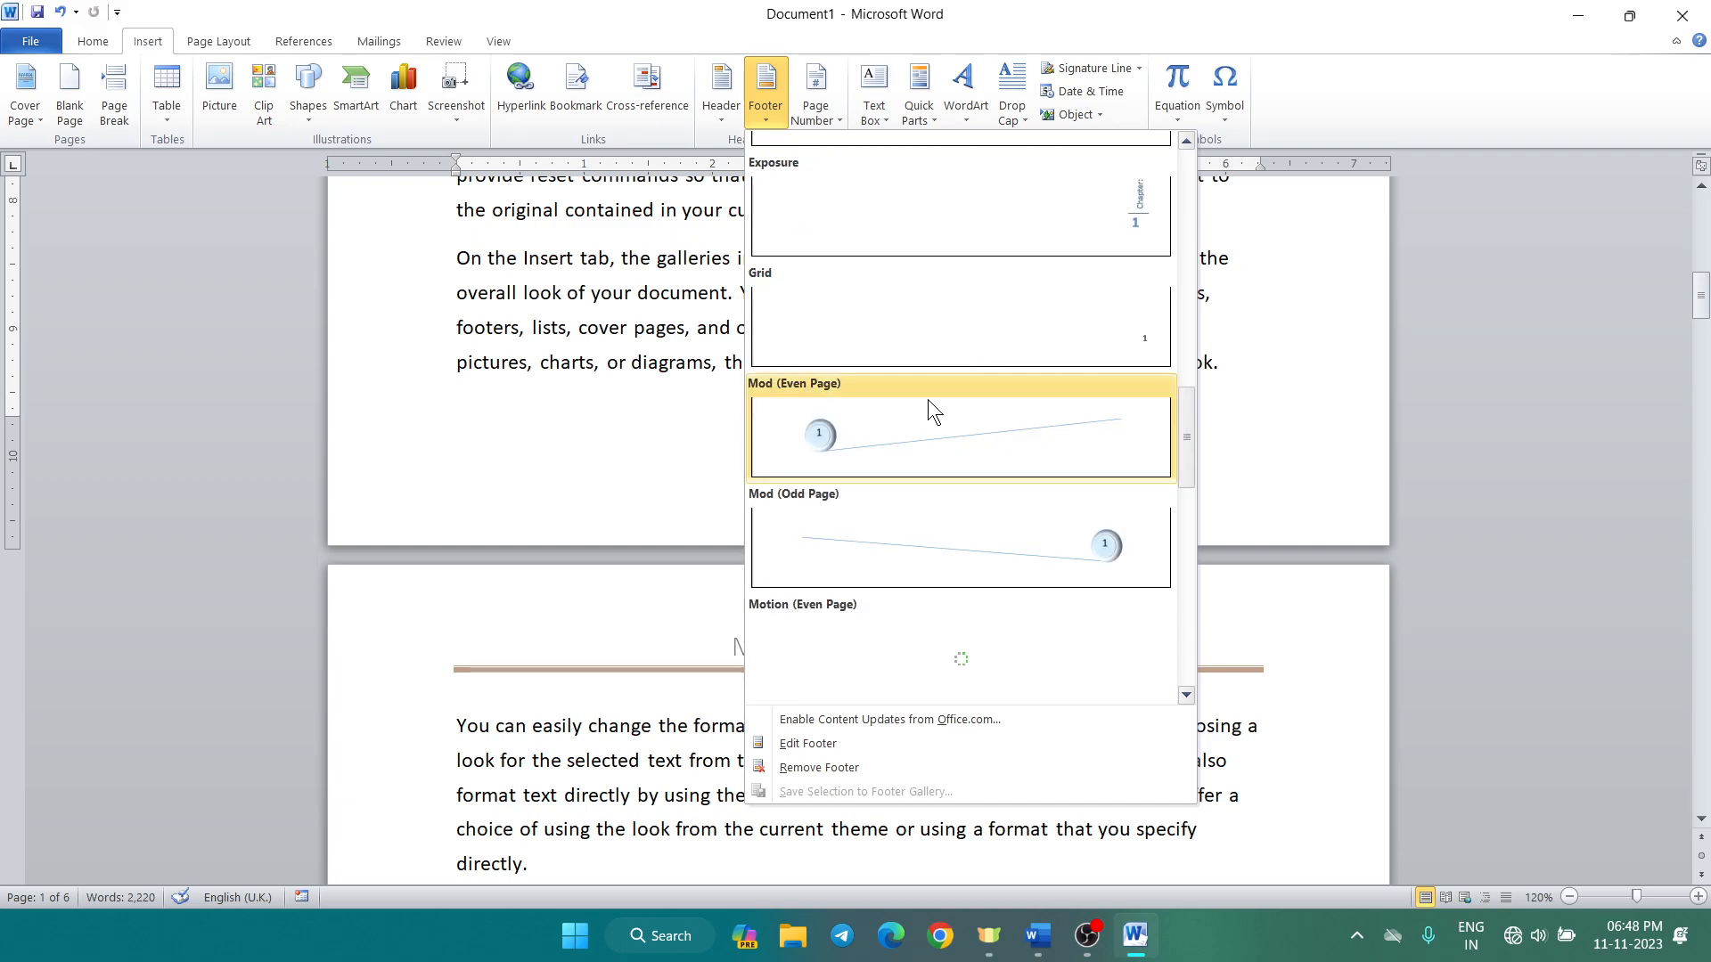
{"action": "scroll", "coordinate": [927, 399], "scroll_direction": "down", "scroll_amount": 6}
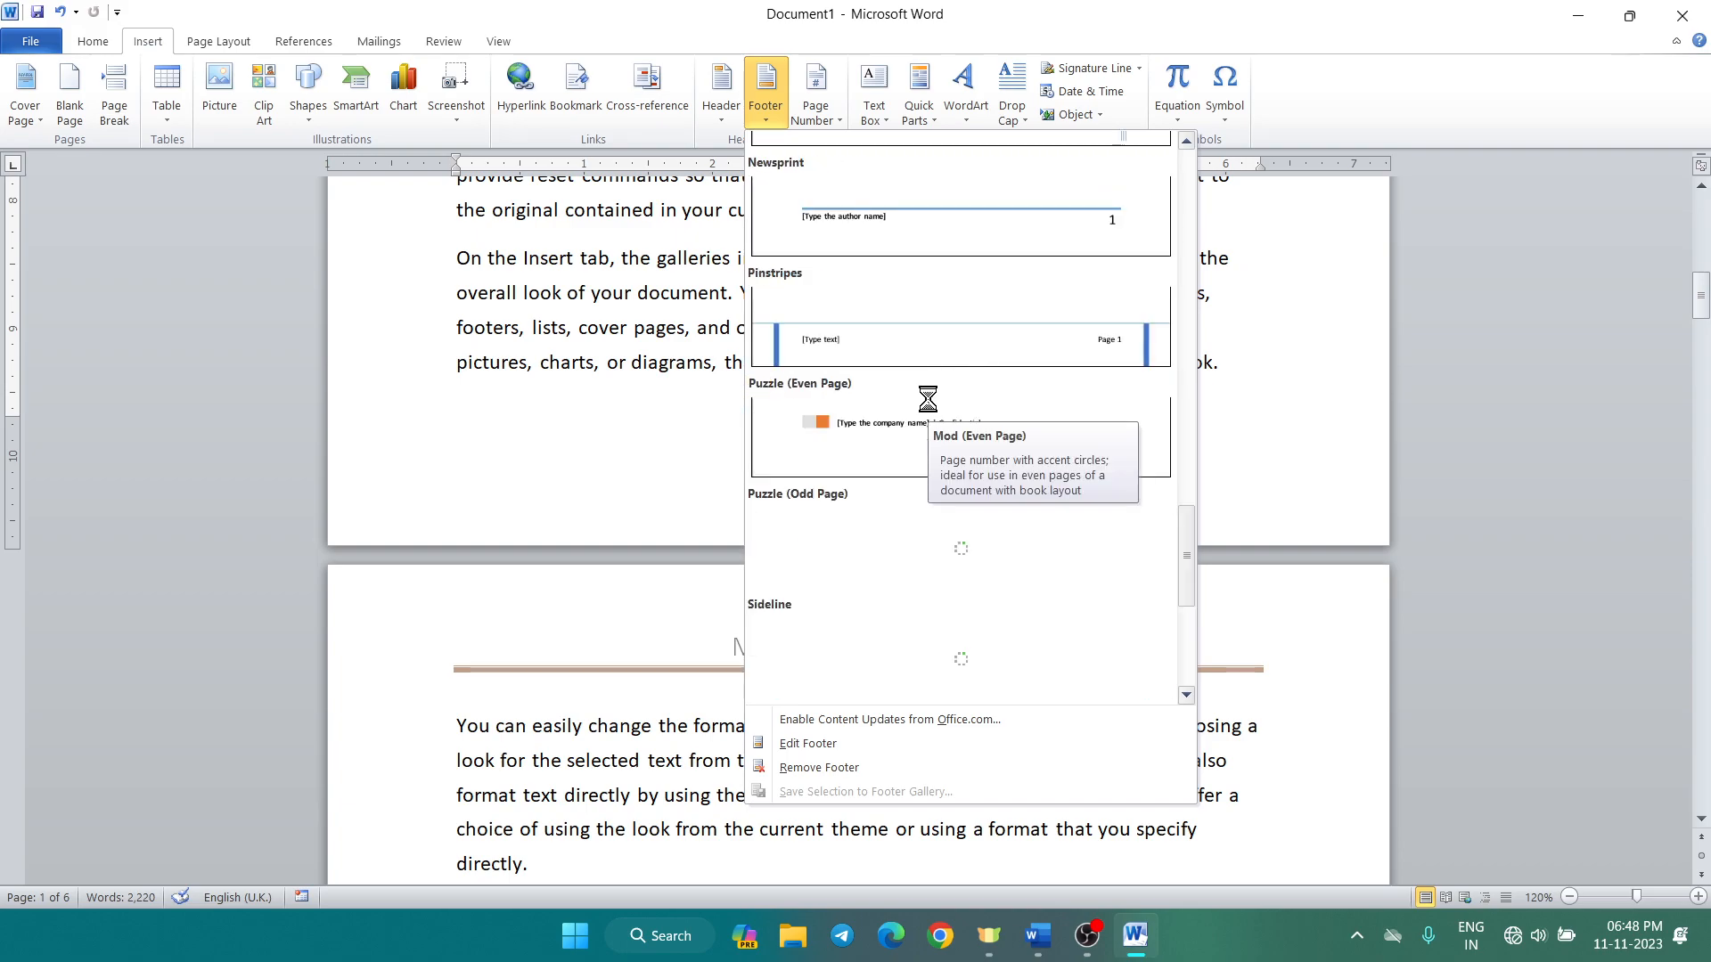
{"action": "scroll", "coordinate": [928, 400], "scroll_direction": "down", "scroll_amount": 3}
{"action": "scroll", "coordinate": [925, 398], "scroll_direction": "down", "scroll_amount": 1}
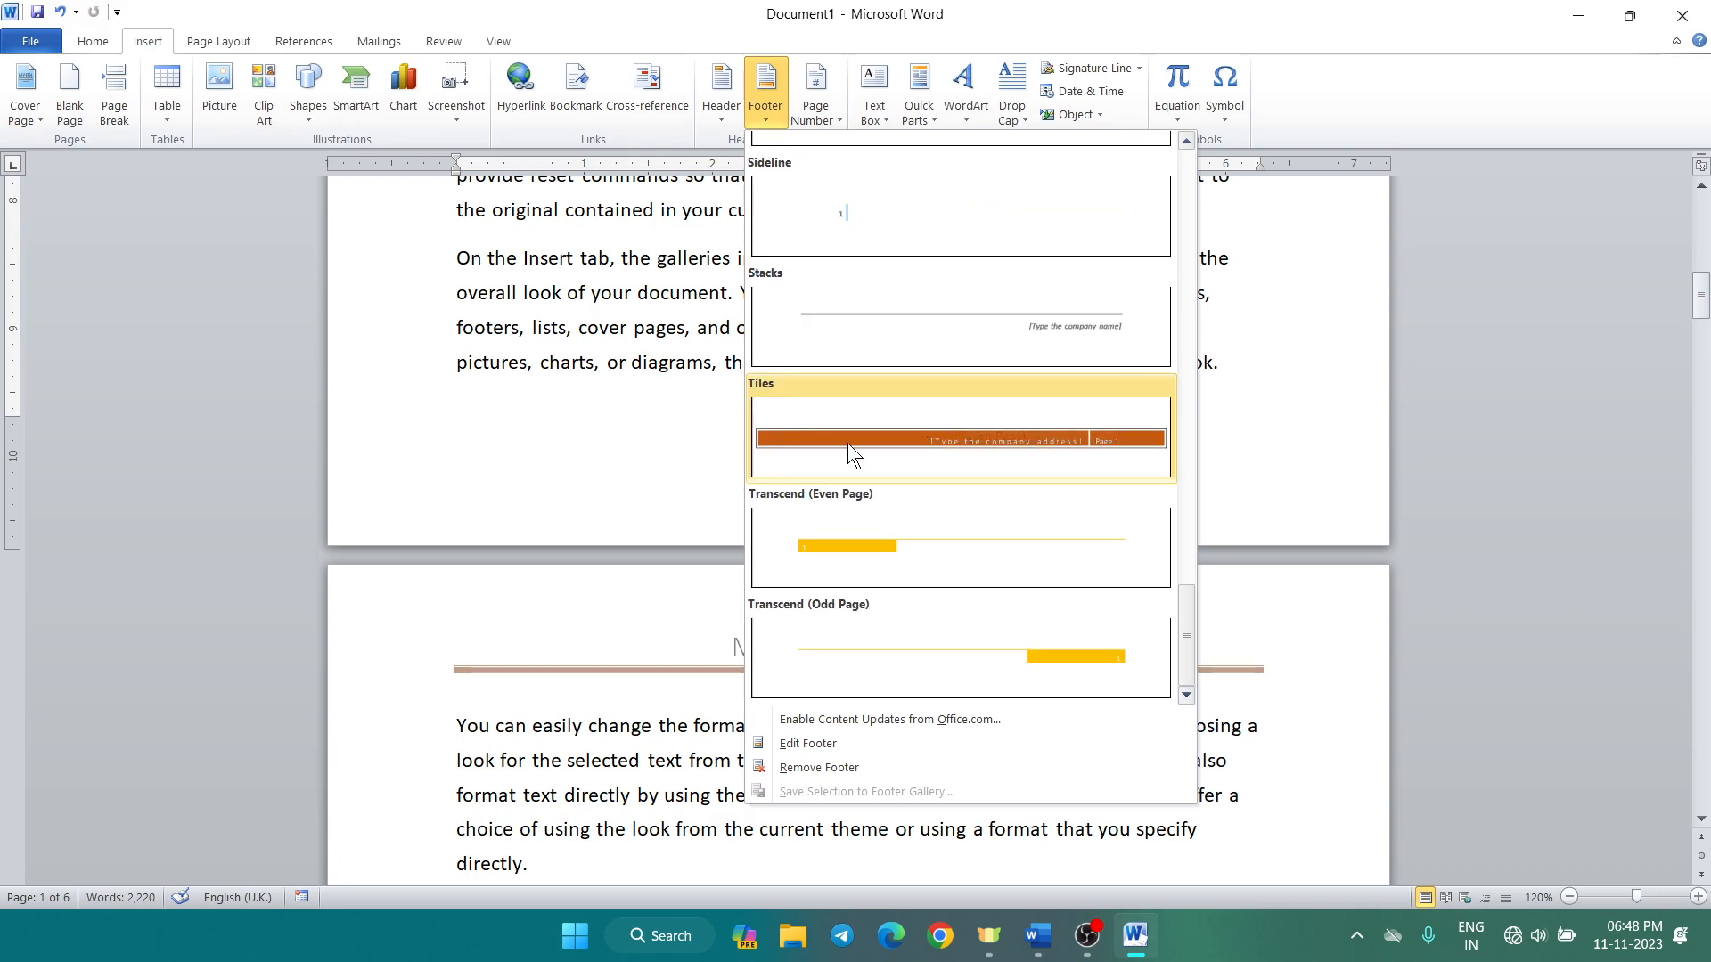
{"action": "left_click", "coordinate": [835, 419]}
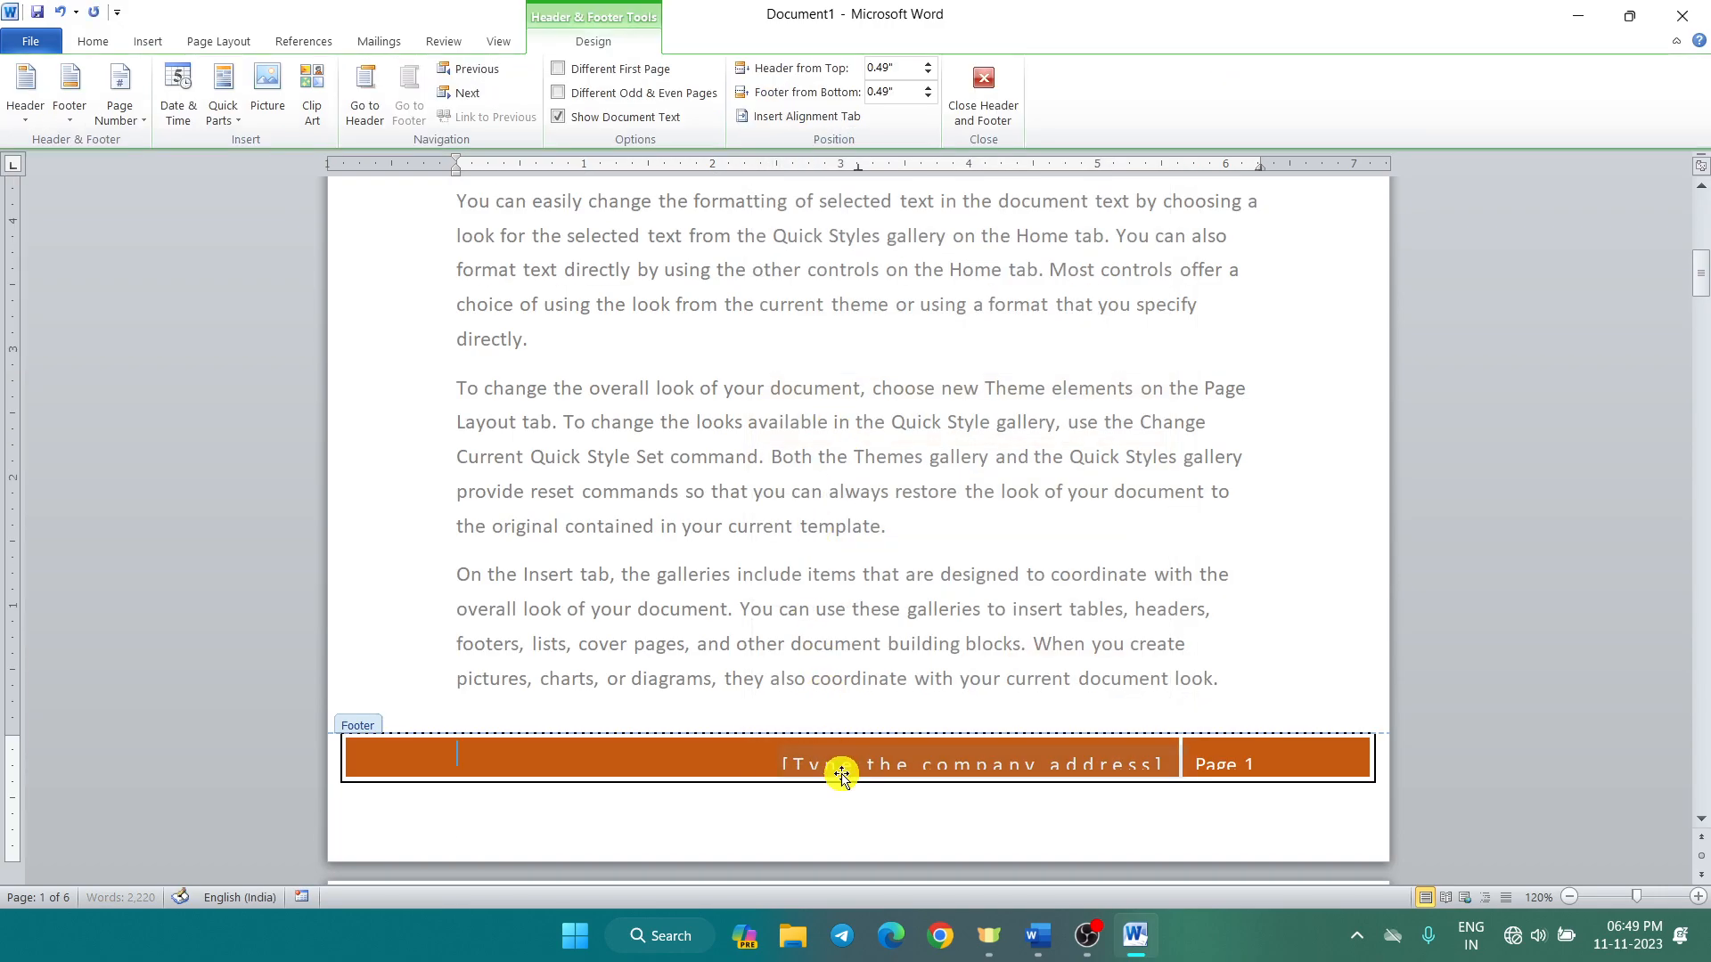
Step: Stretch the Tiles footer bar taller and replace its address placeholder with the coaching class name
{"action": "left_click", "coordinate": [844, 782]}
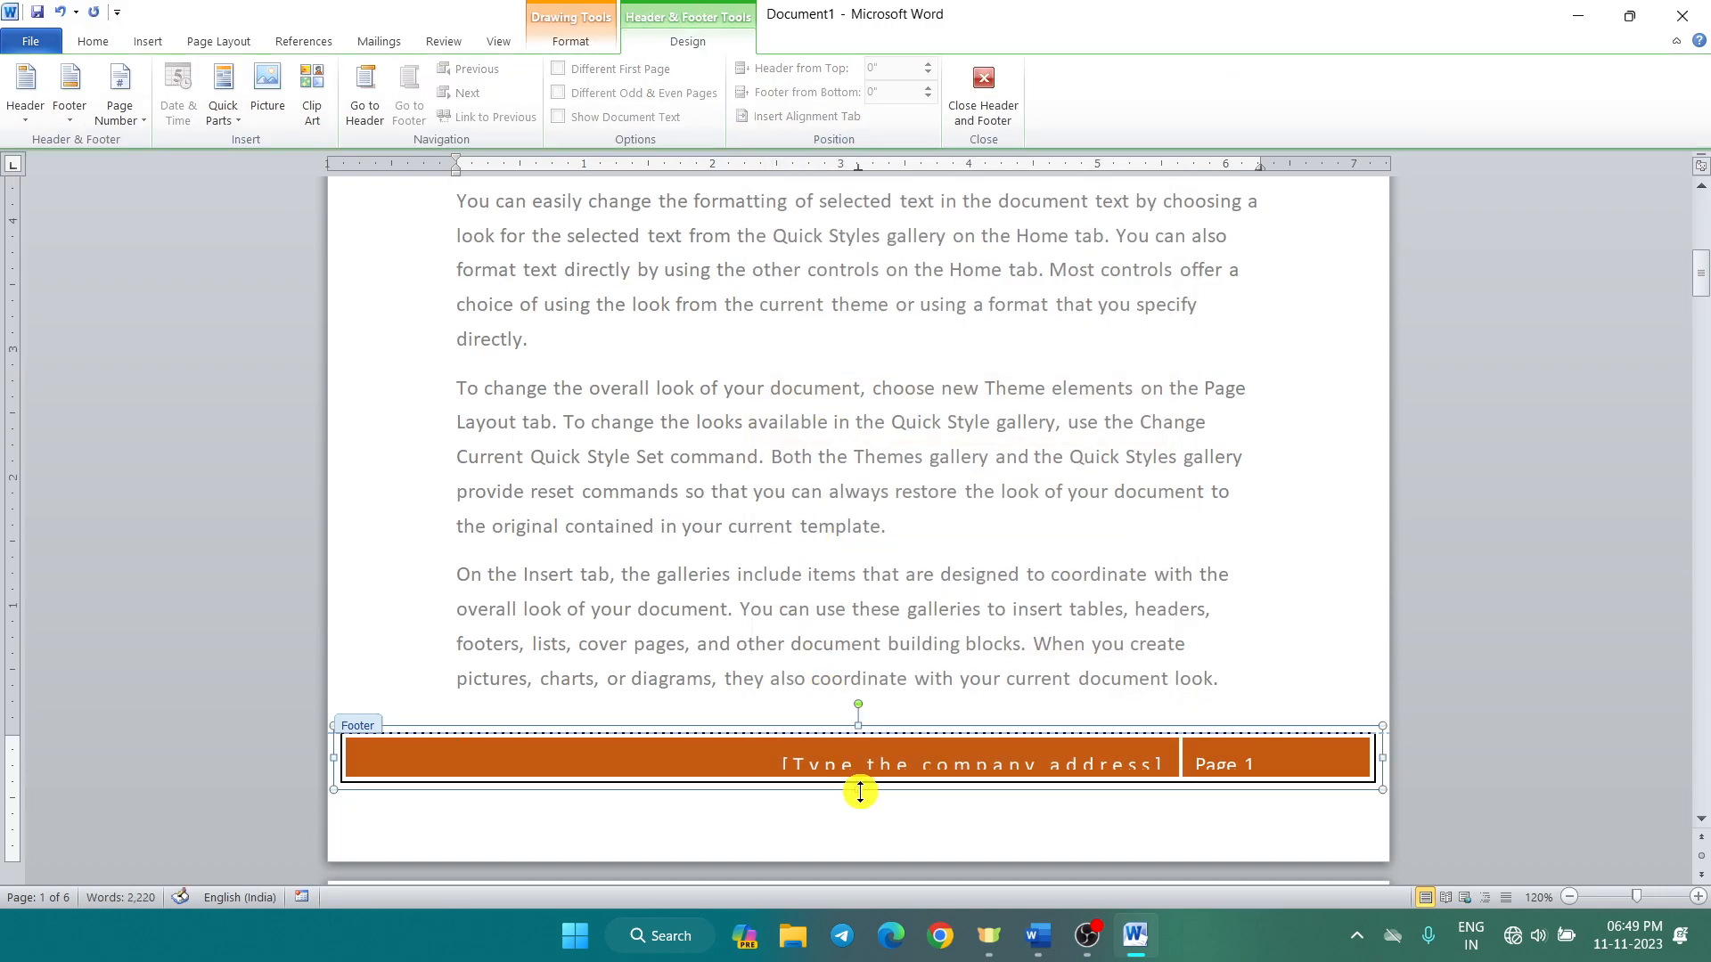
{"action": "left_click_drag", "start_coordinate": [858, 791], "coordinate": [859, 806]}
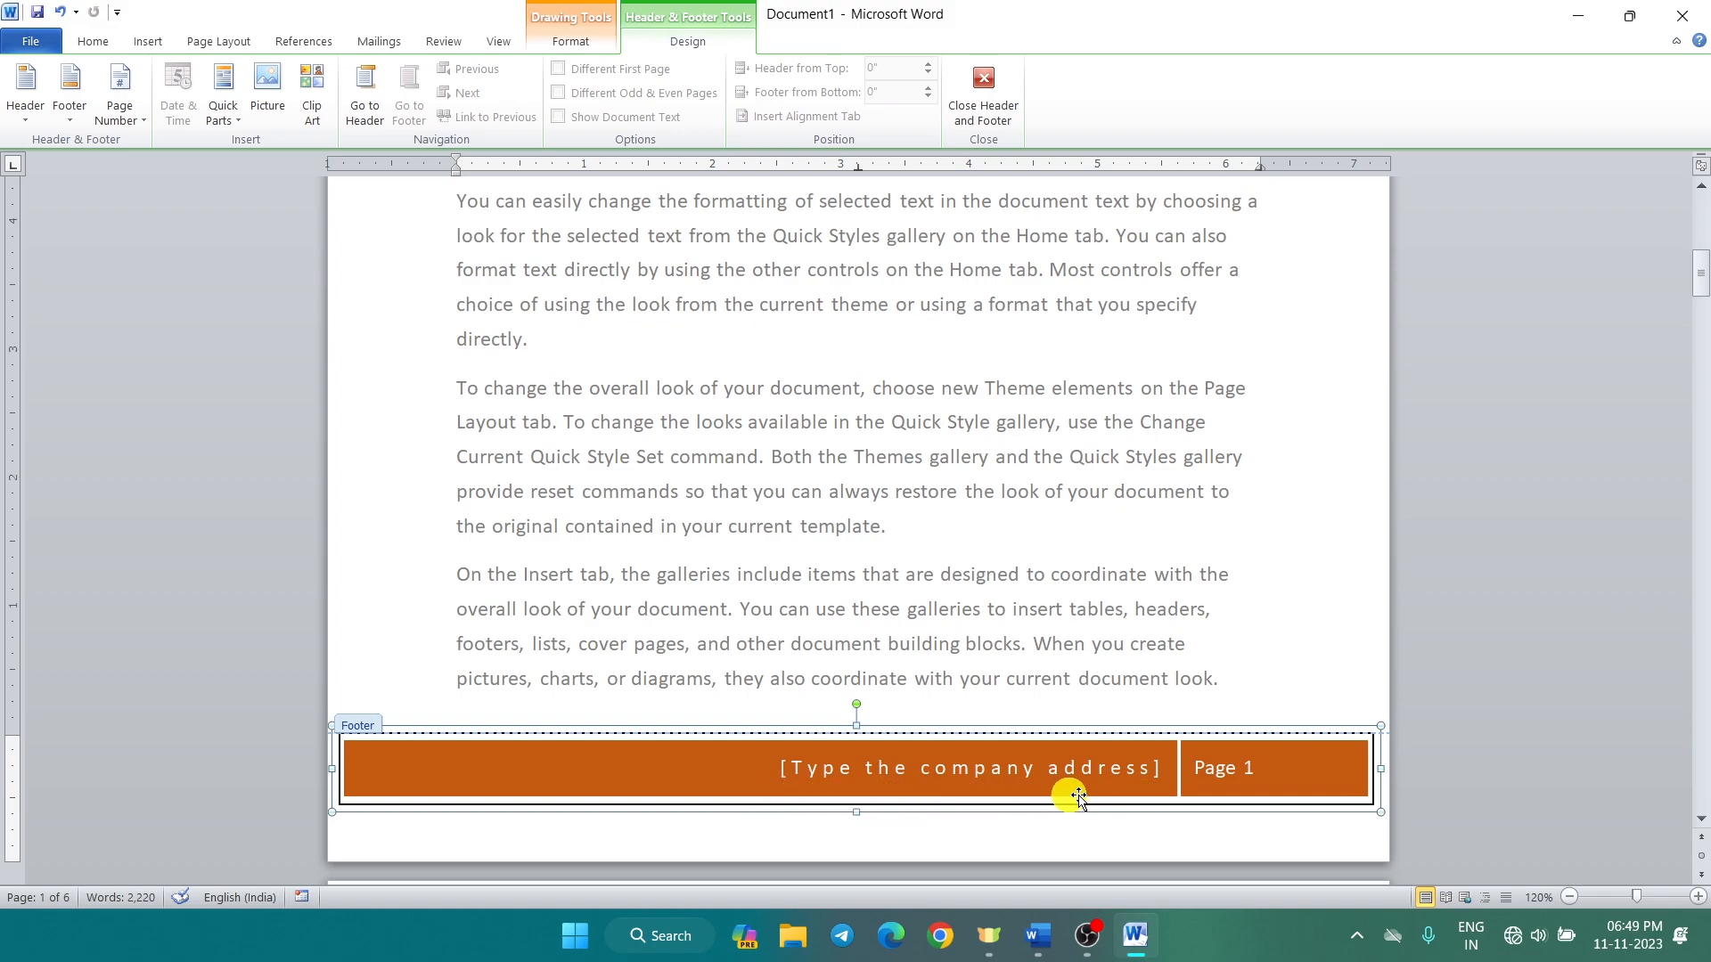
{"action": "left_click", "coordinate": [1147, 772]}
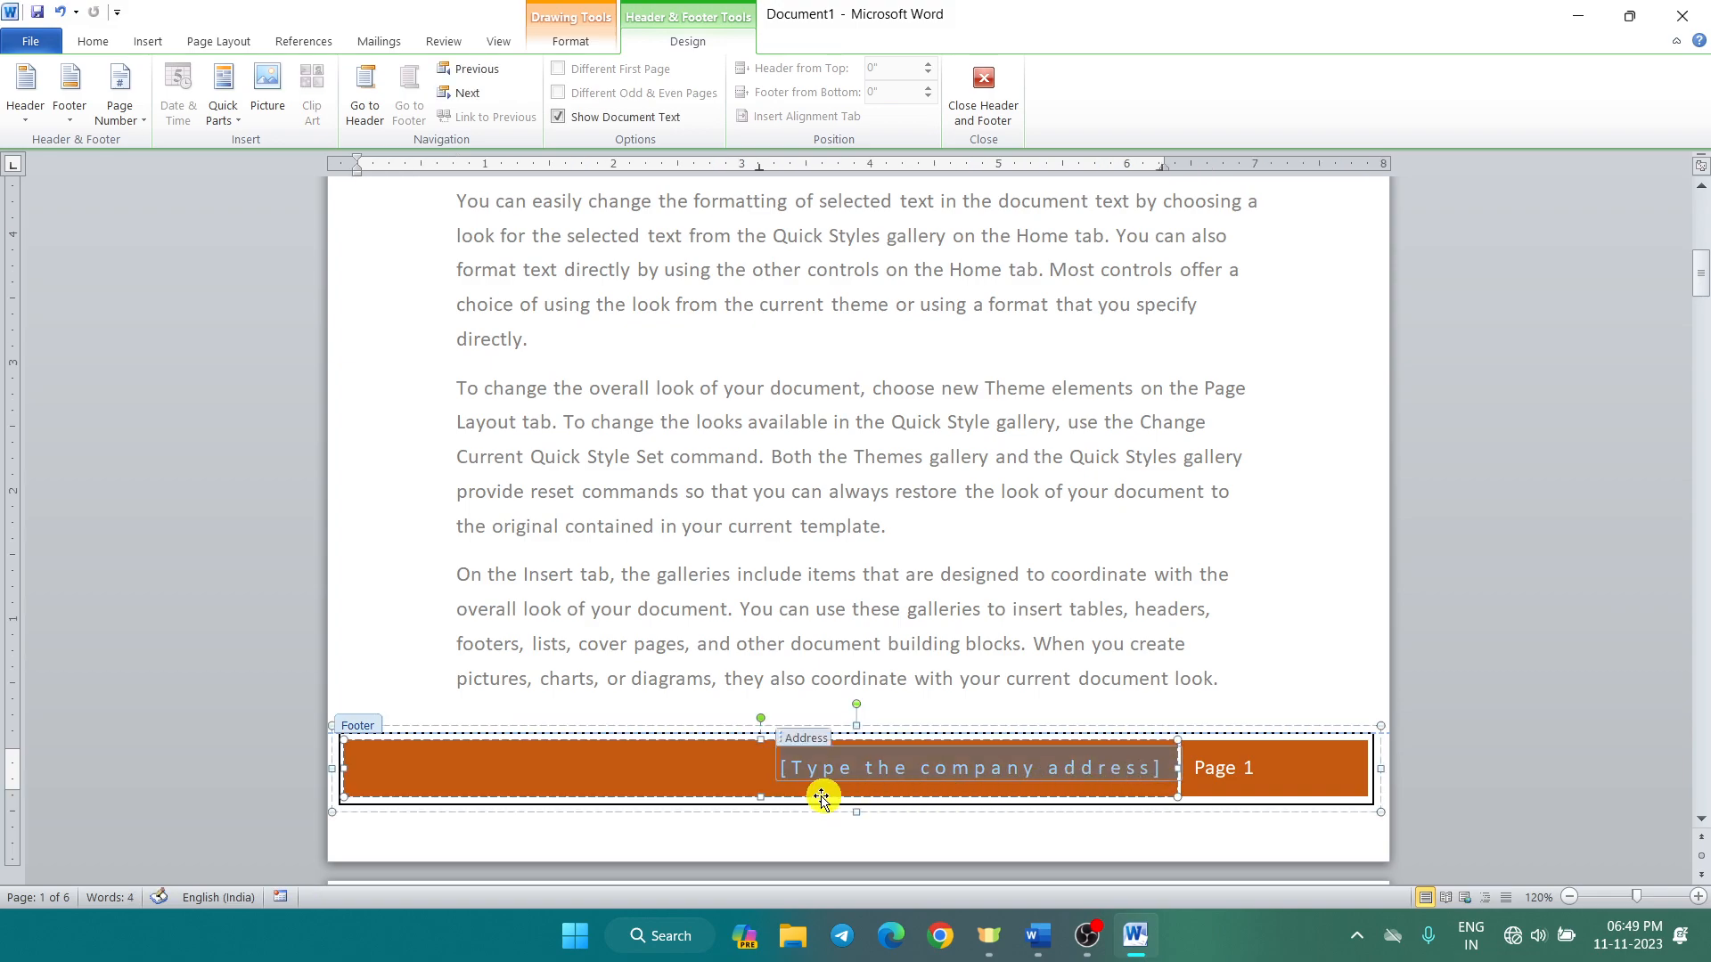
{"action": "type", "text": "Ali S"}
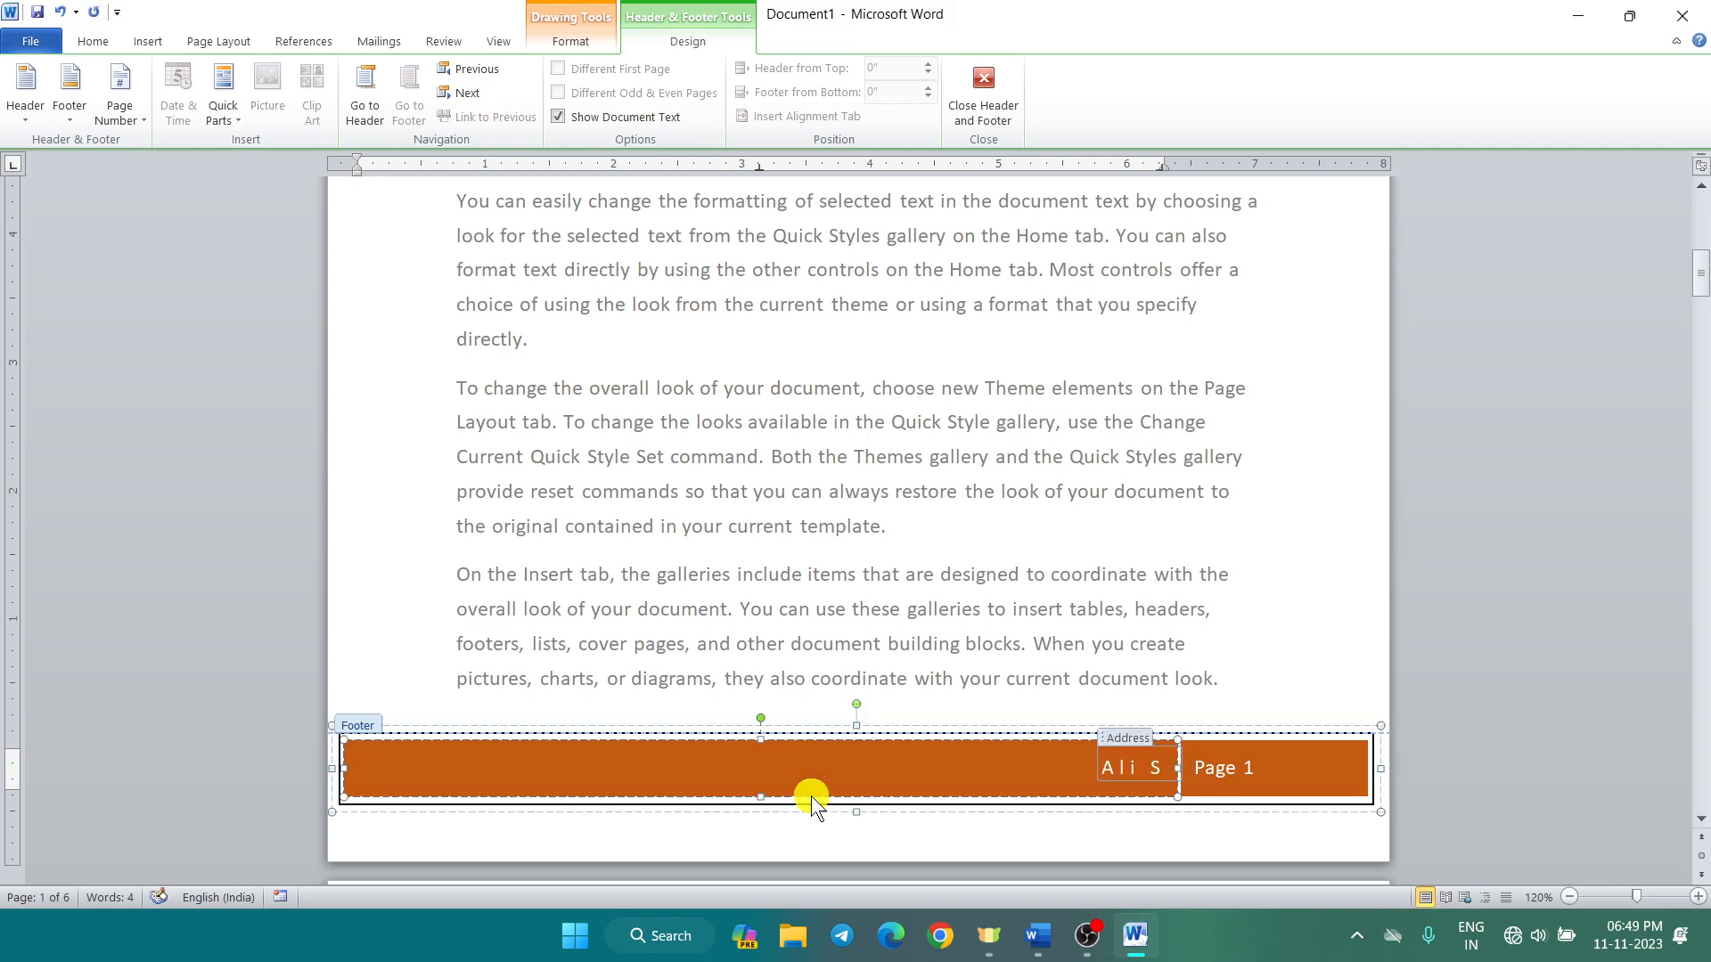
{"action": "type", "text": "ir Classes"}
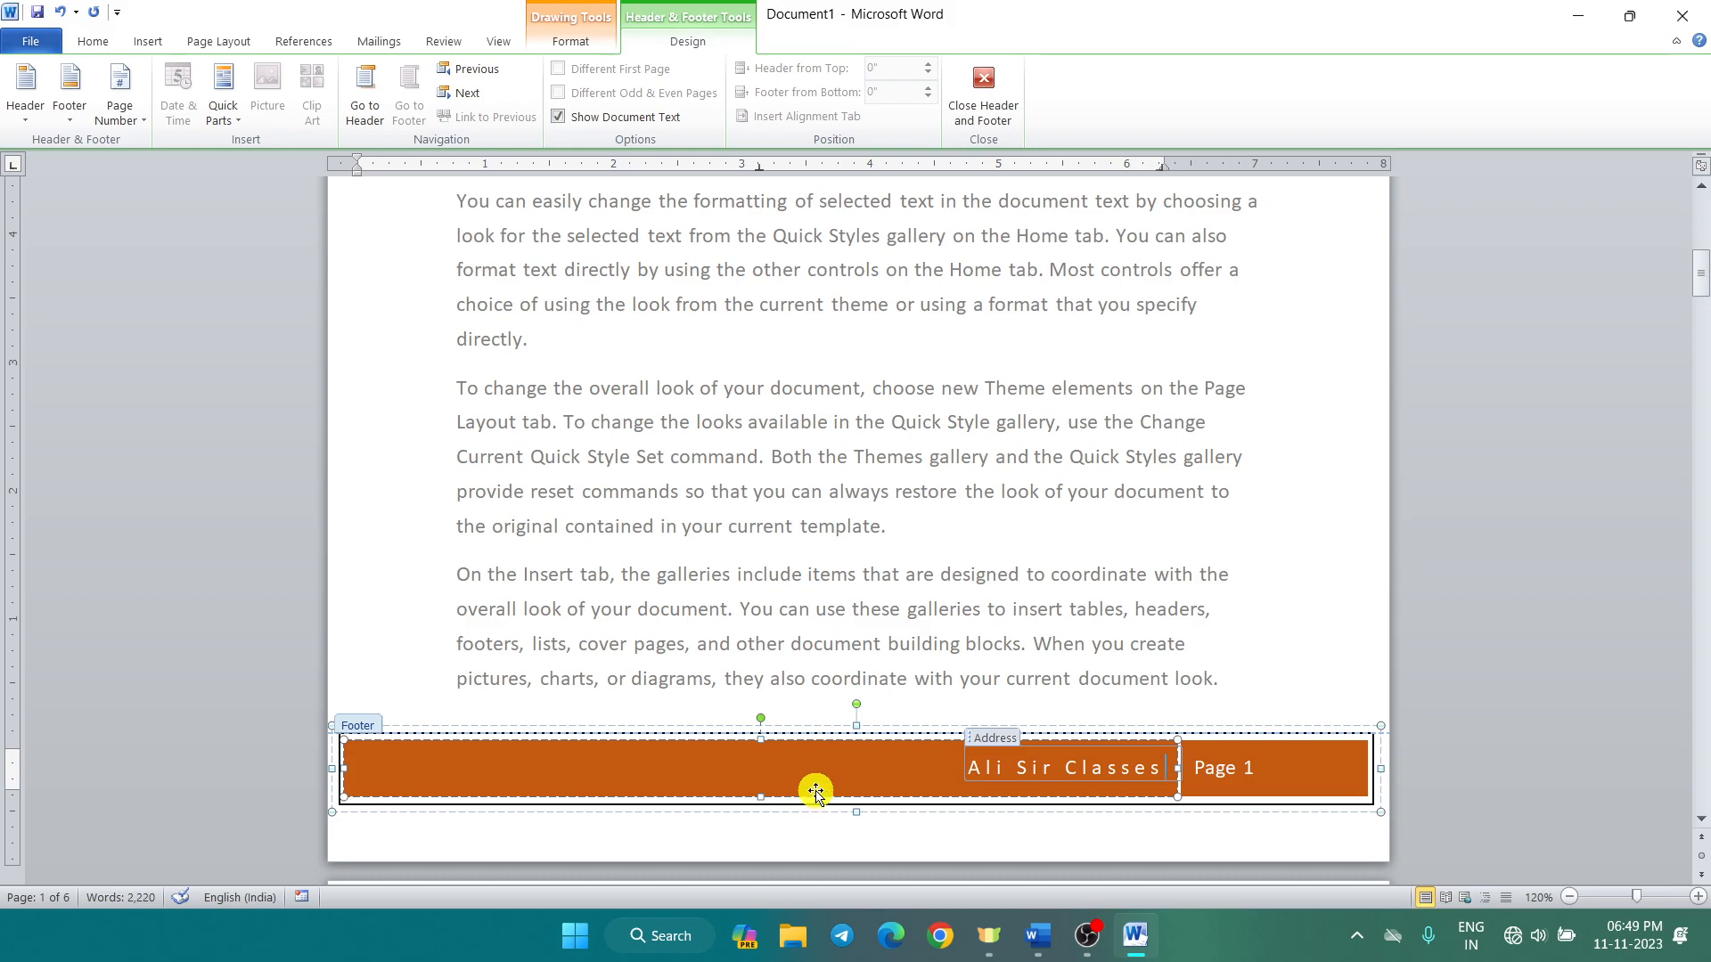
{"action": "left_click", "coordinate": [754, 801]}
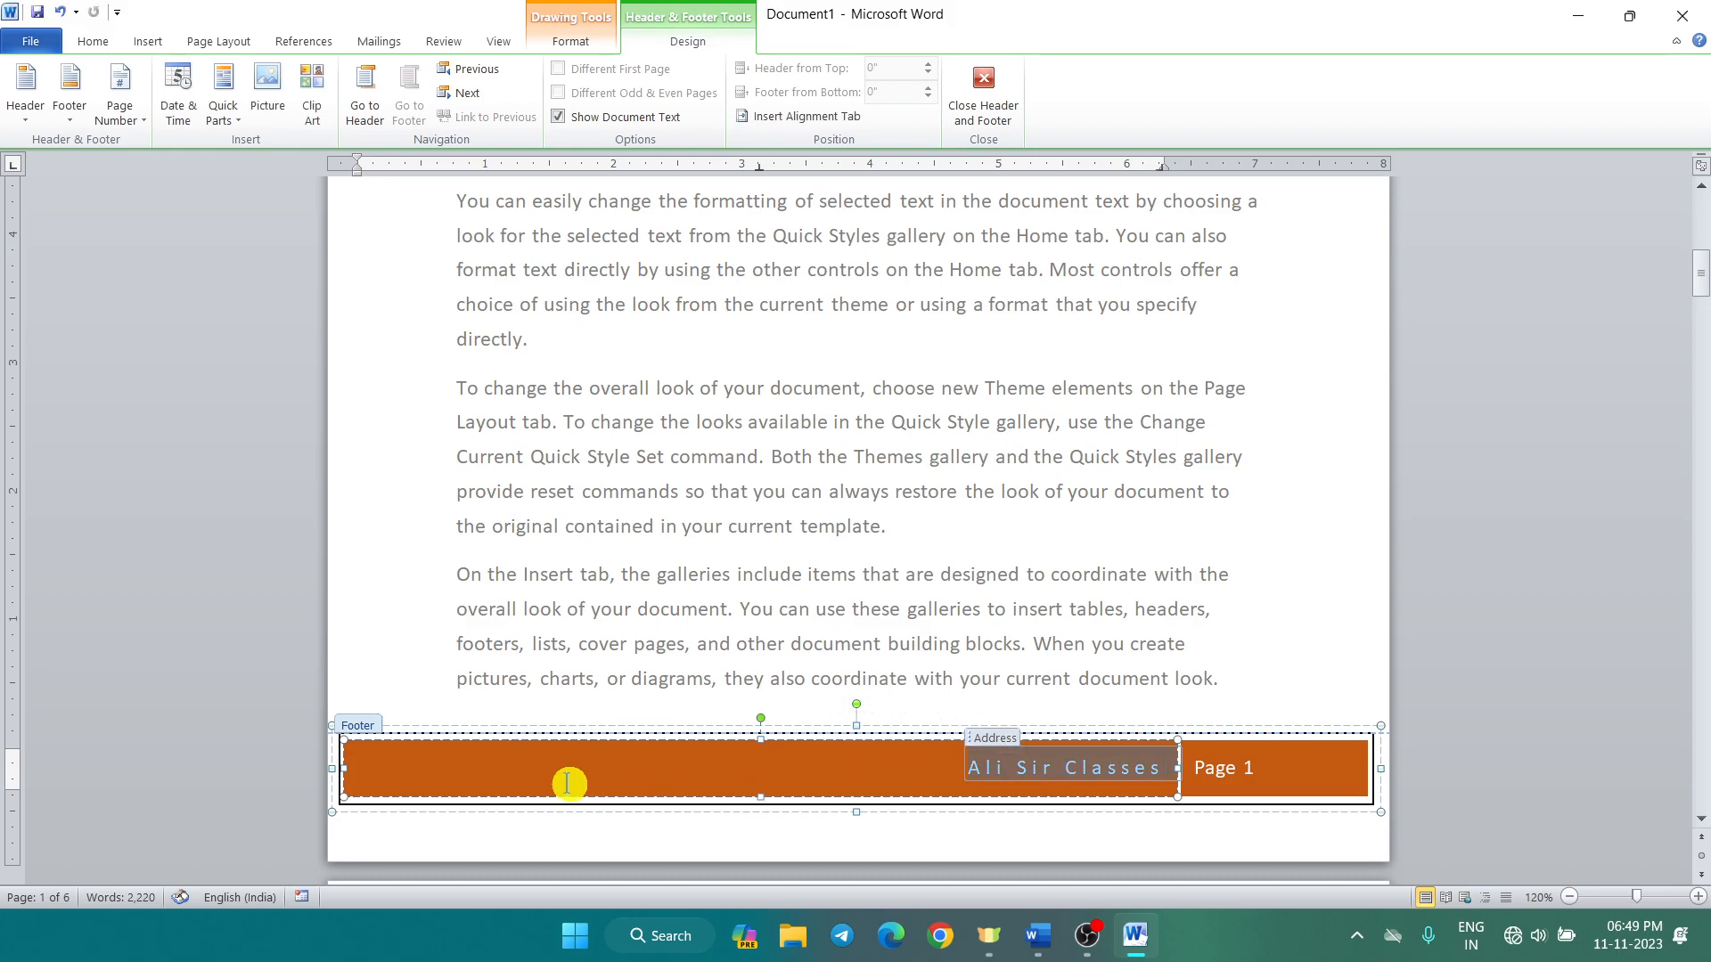
{"action": "left_click", "coordinate": [590, 839]}
{"action": "left_click", "coordinate": [592, 772]}
{"action": "left_click", "coordinate": [464, 775]}
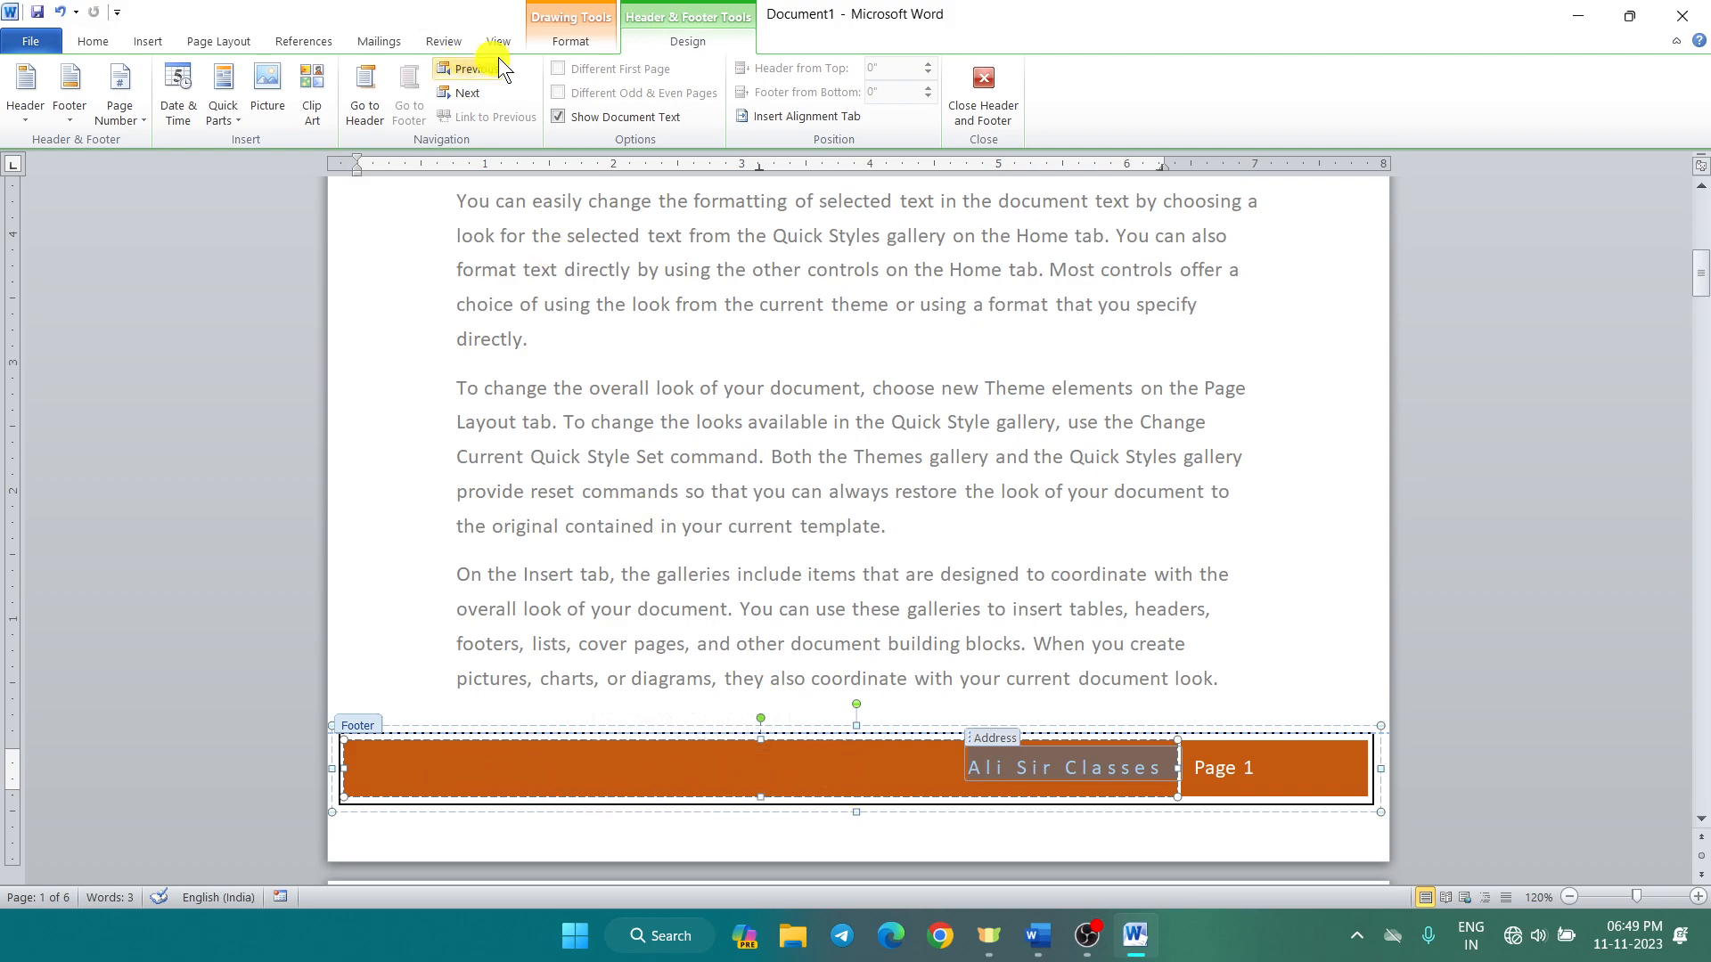
Step: Fill the footer's long left bar green and the Page 1 box dark blue
{"action": "left_click", "coordinate": [568, 42]}
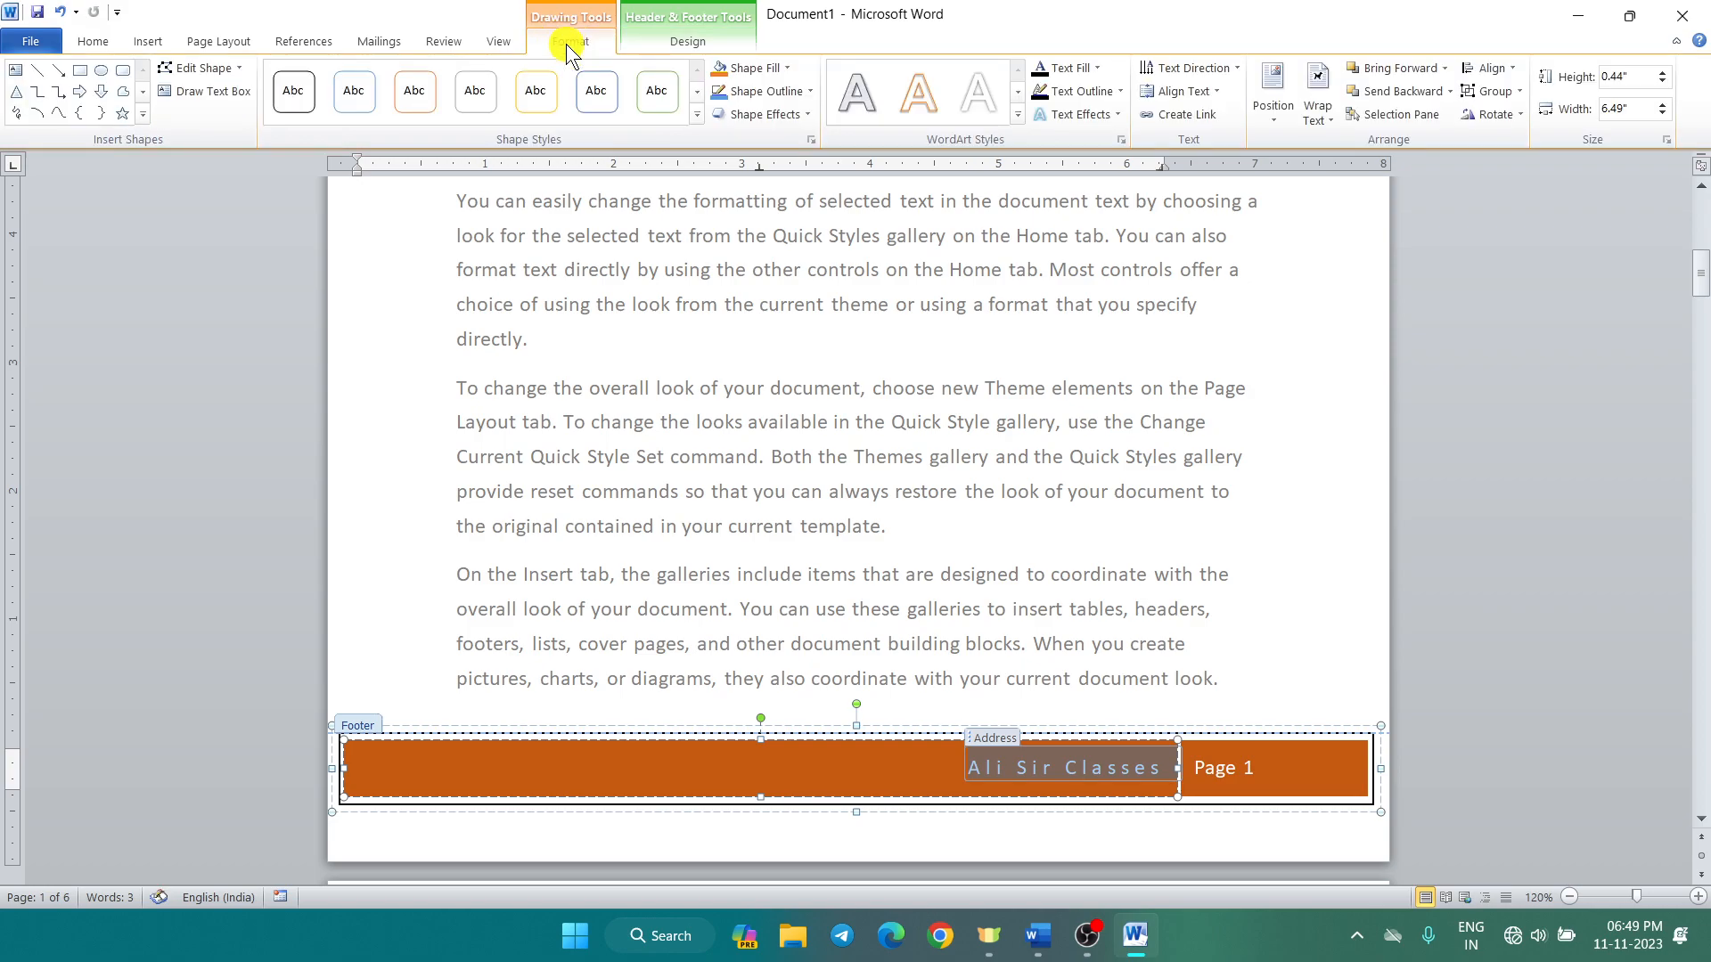
{"action": "left_click", "coordinate": [785, 71]}
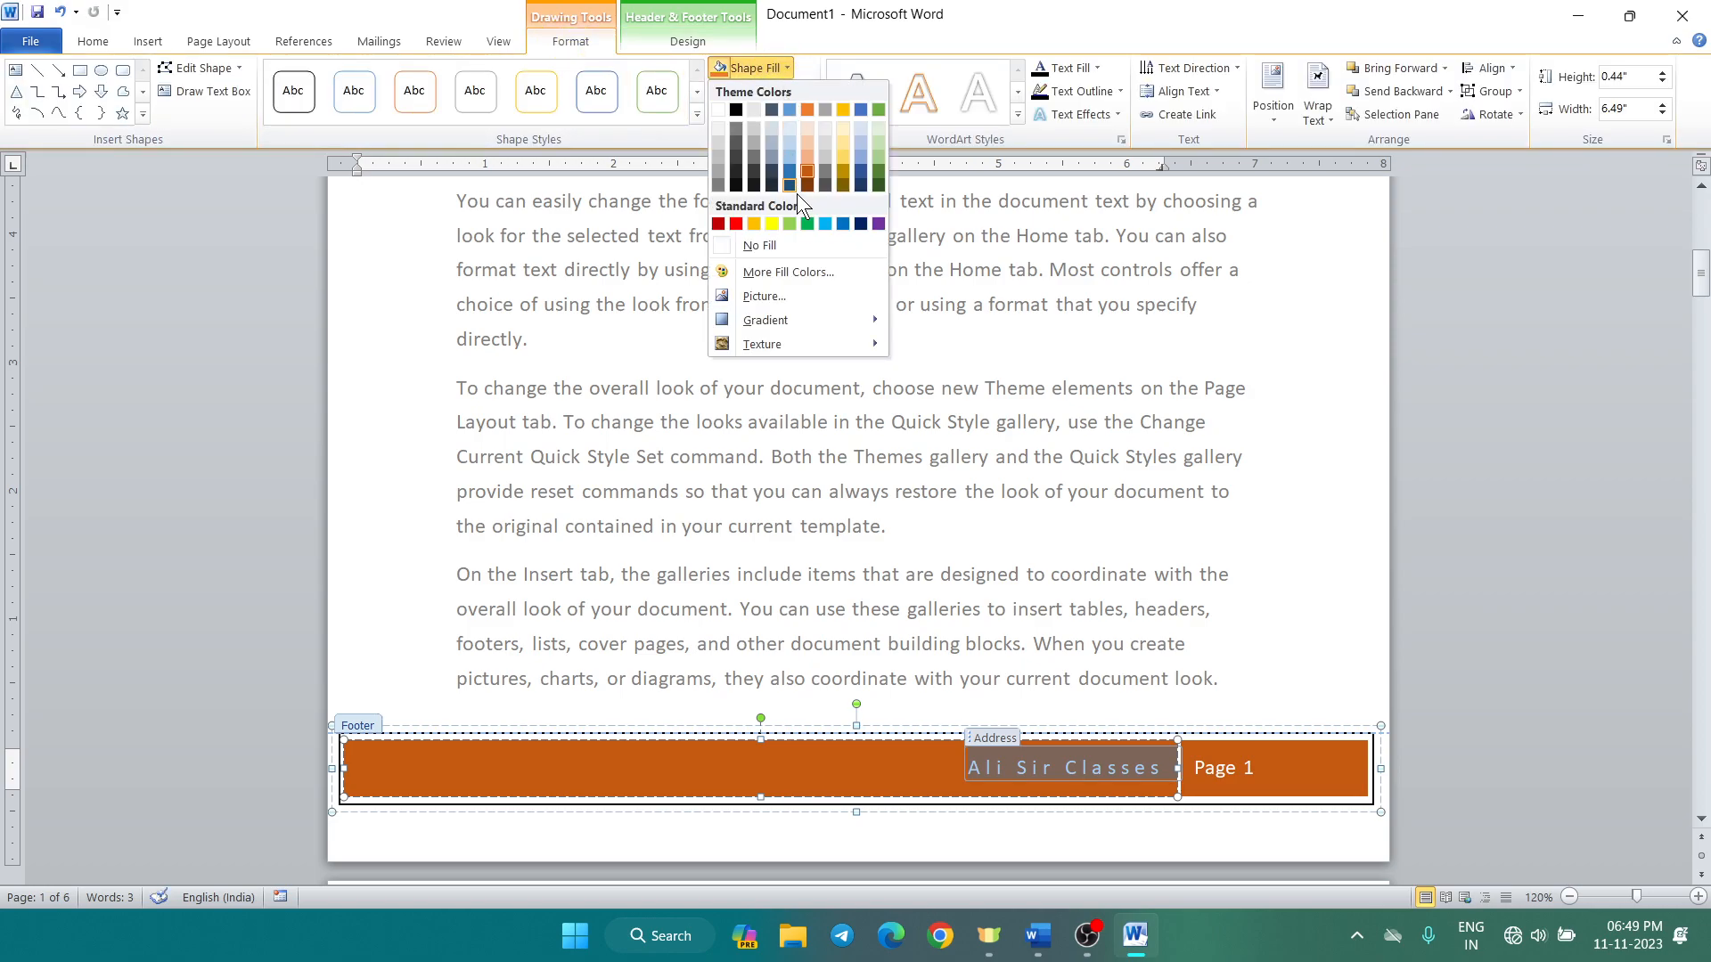
{"action": "left_click", "coordinate": [805, 224]}
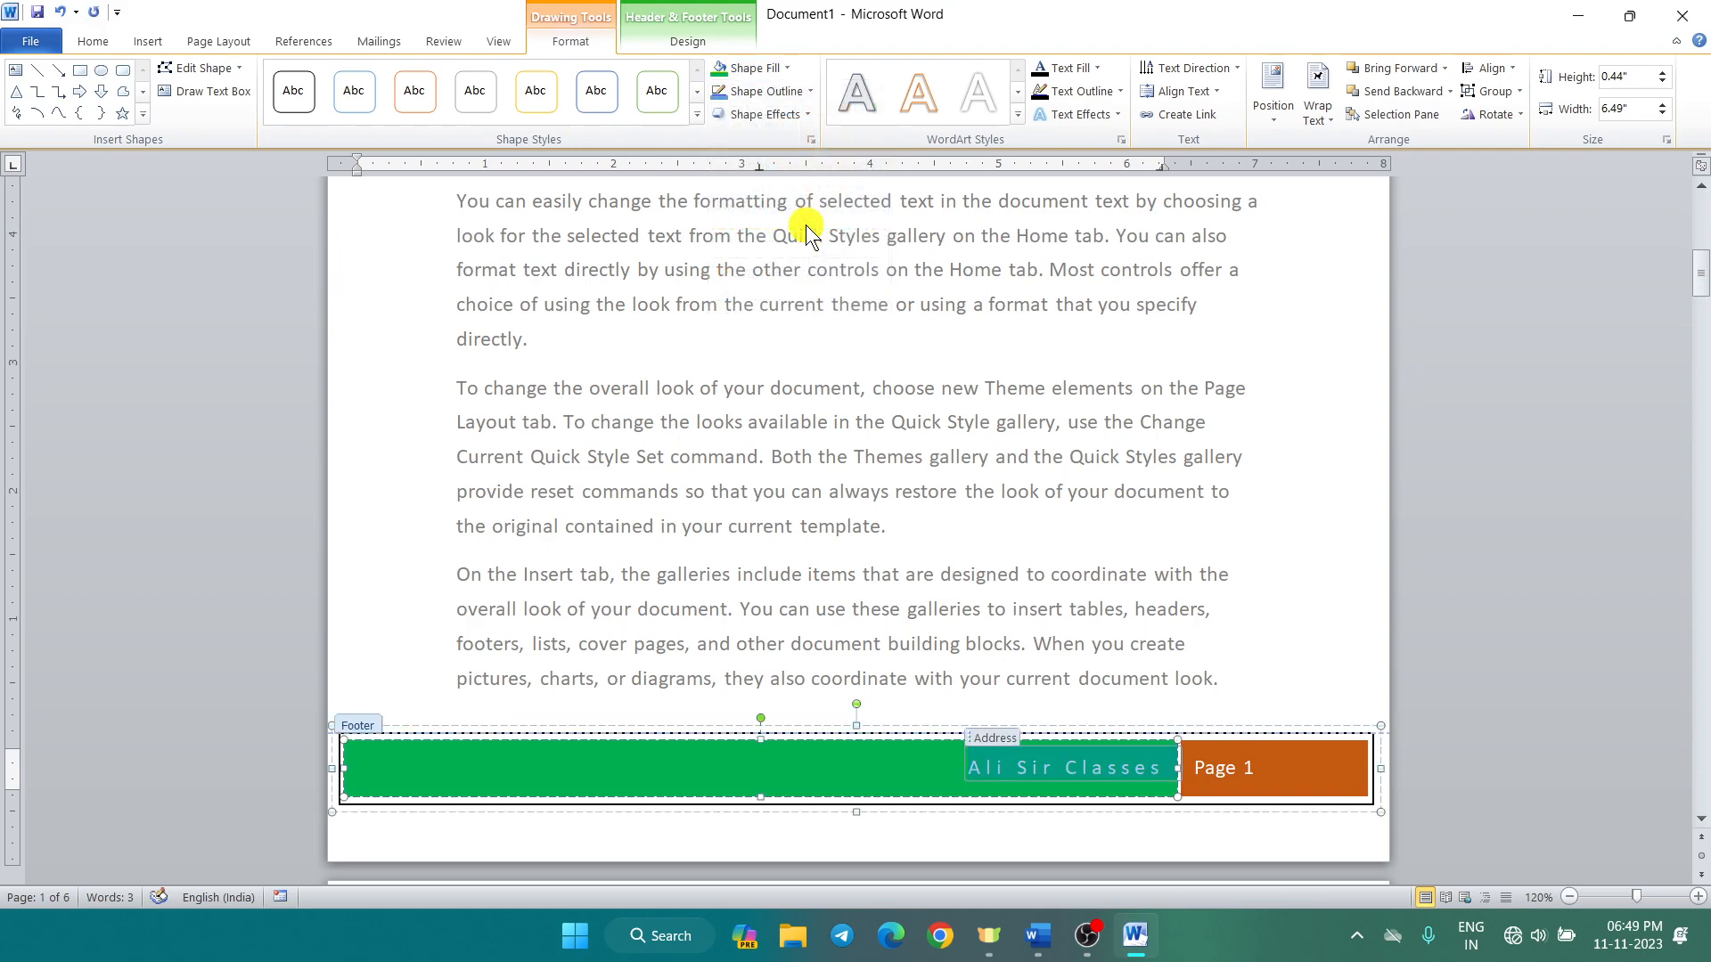
{"action": "left_click", "coordinate": [1295, 774]}
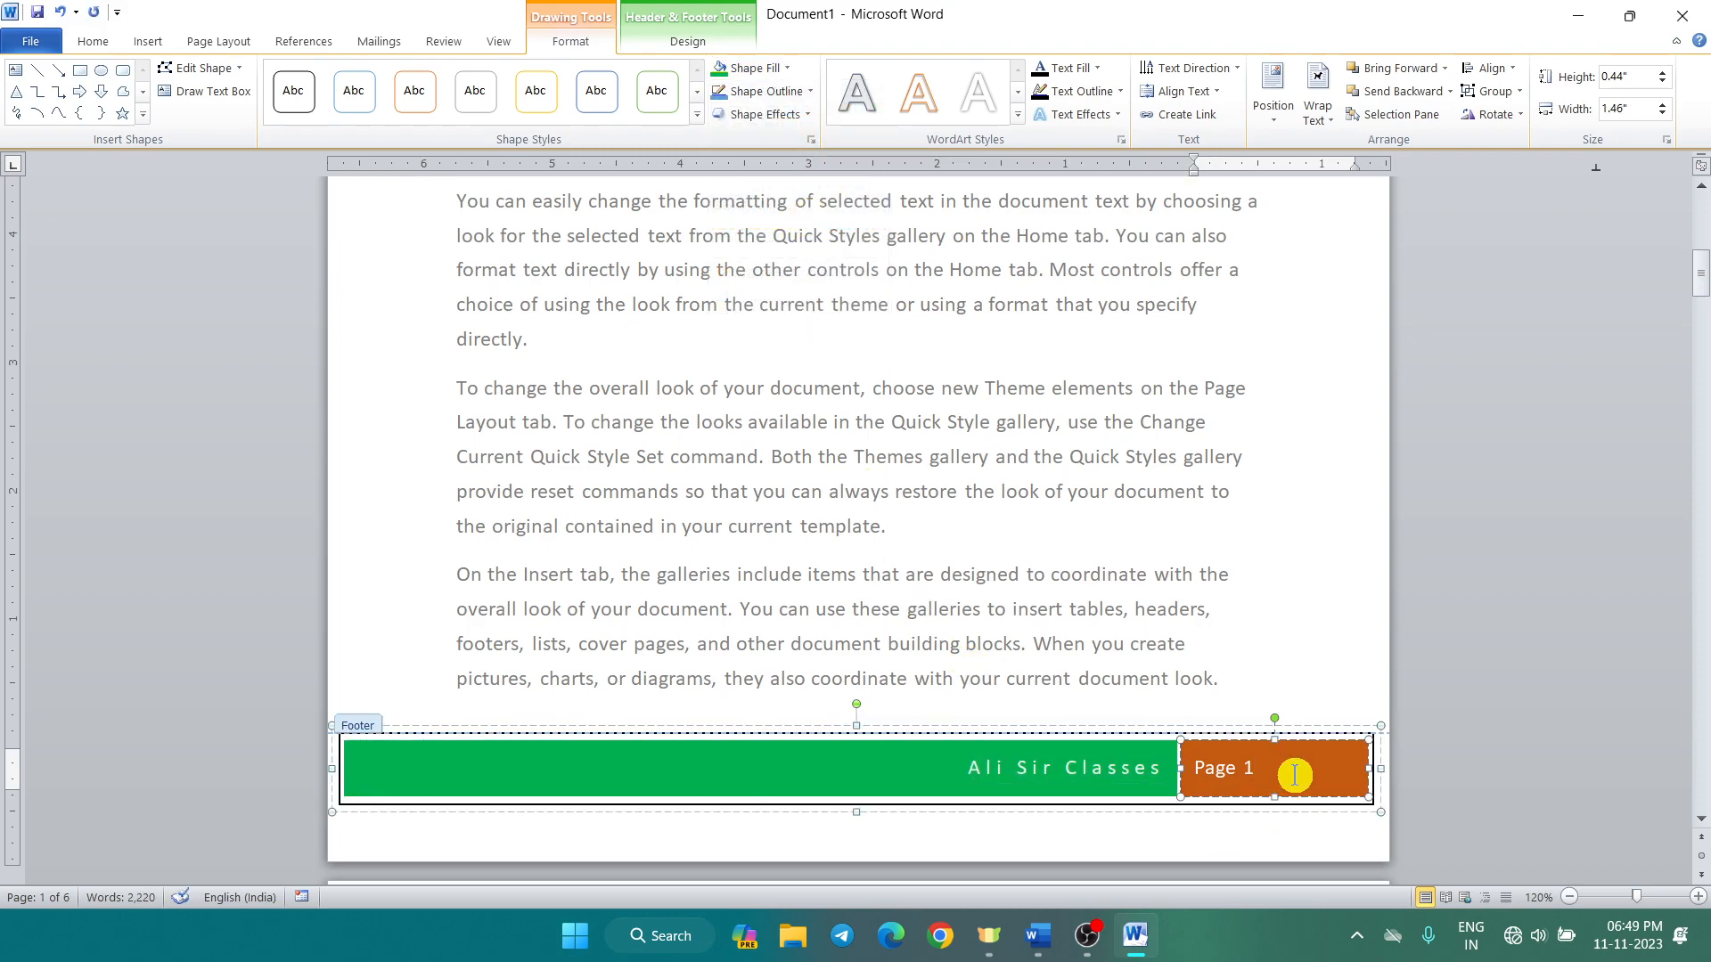
{"action": "left_click", "coordinate": [784, 76]}
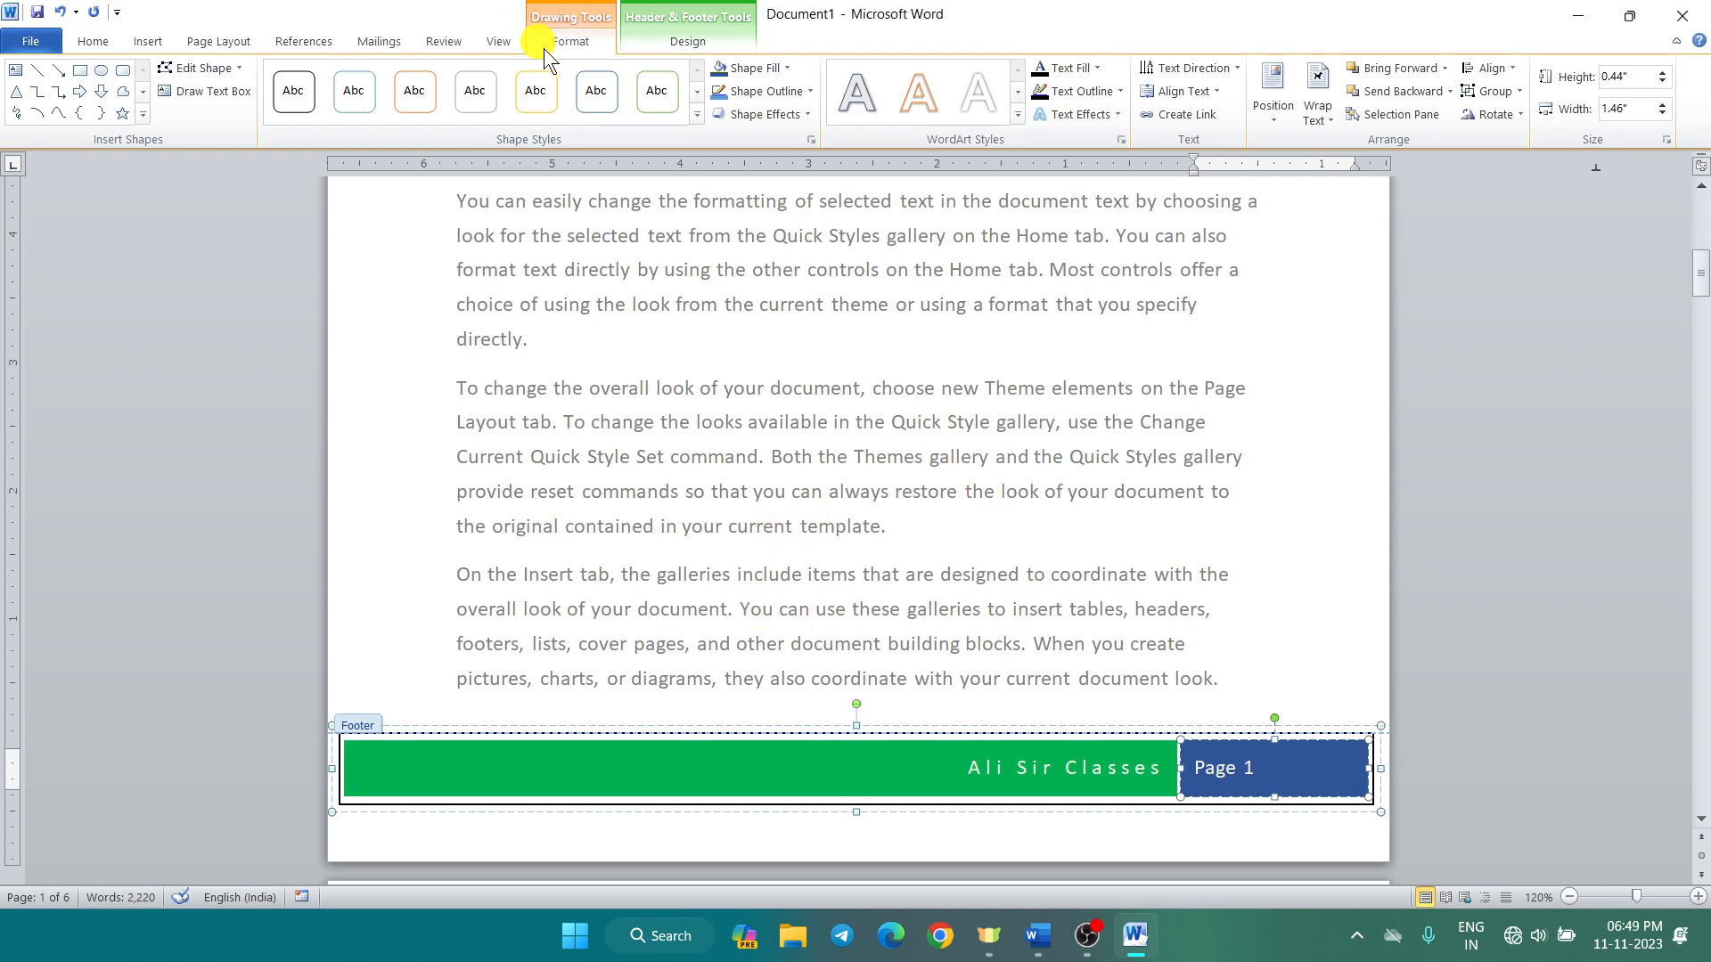
{"action": "left_click", "coordinate": [659, 43]}
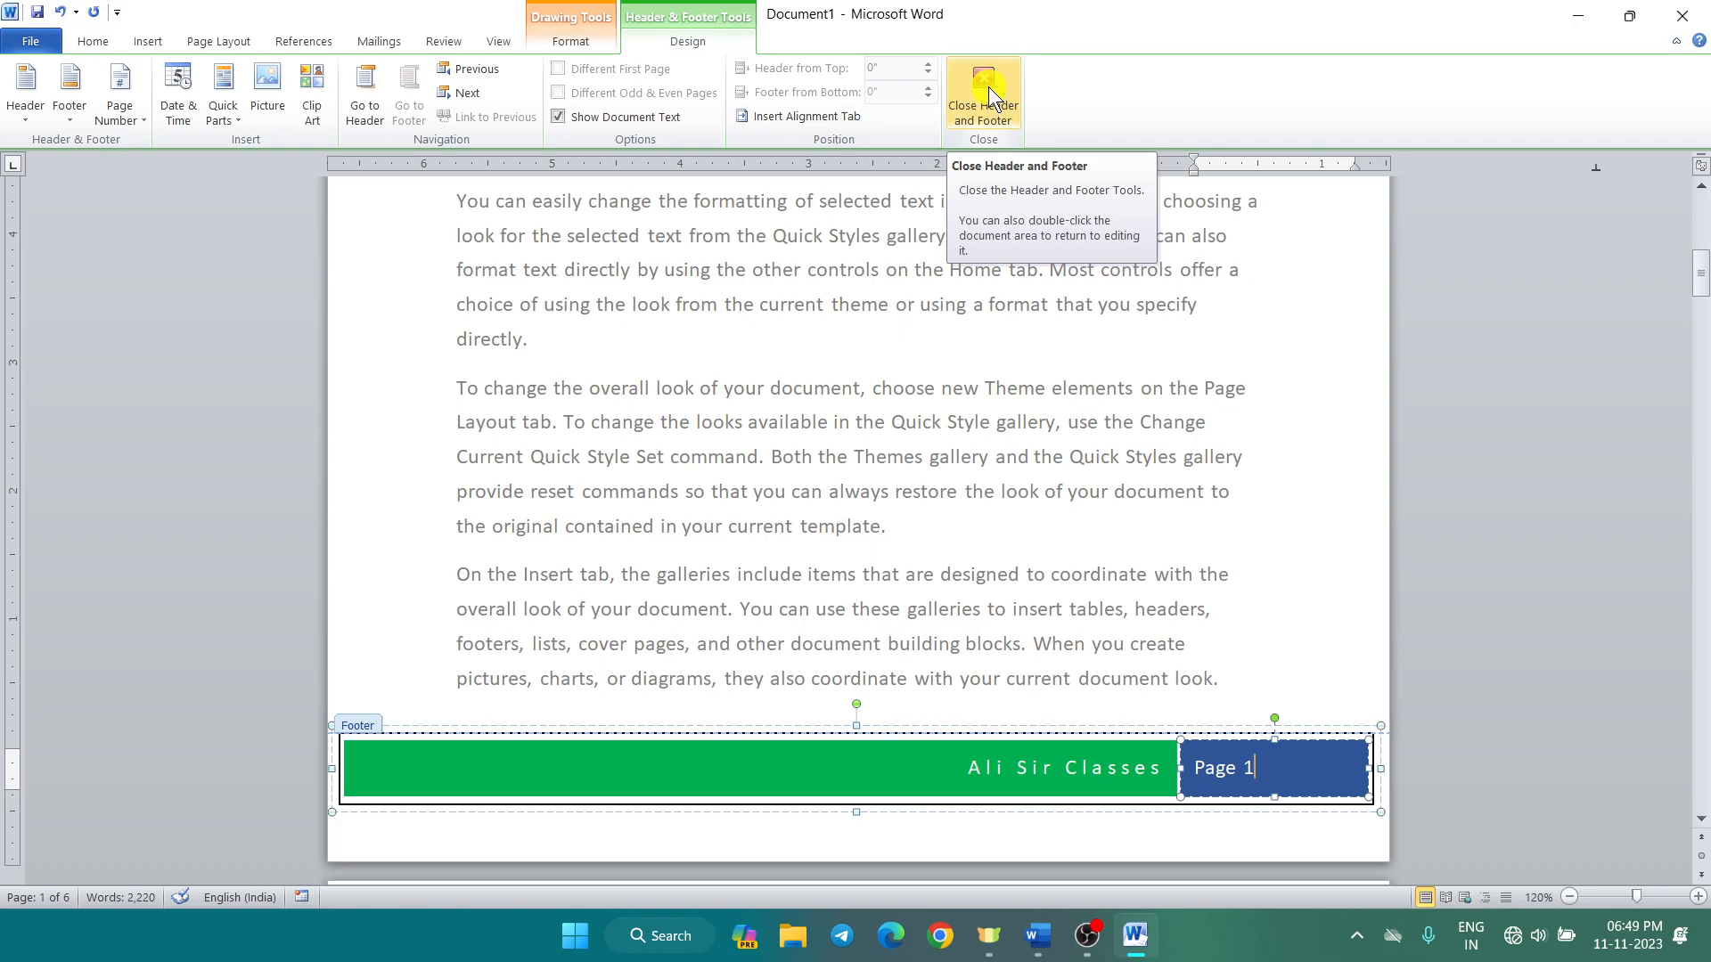
Step: Close footer editing and check that pages 2 and 3 show Page 2 and Page 3 footers
{"action": "left_click", "coordinate": [987, 87]}
{"action": "scroll", "coordinate": [778, 554], "scroll_direction": "down", "scroll_amount": 5}
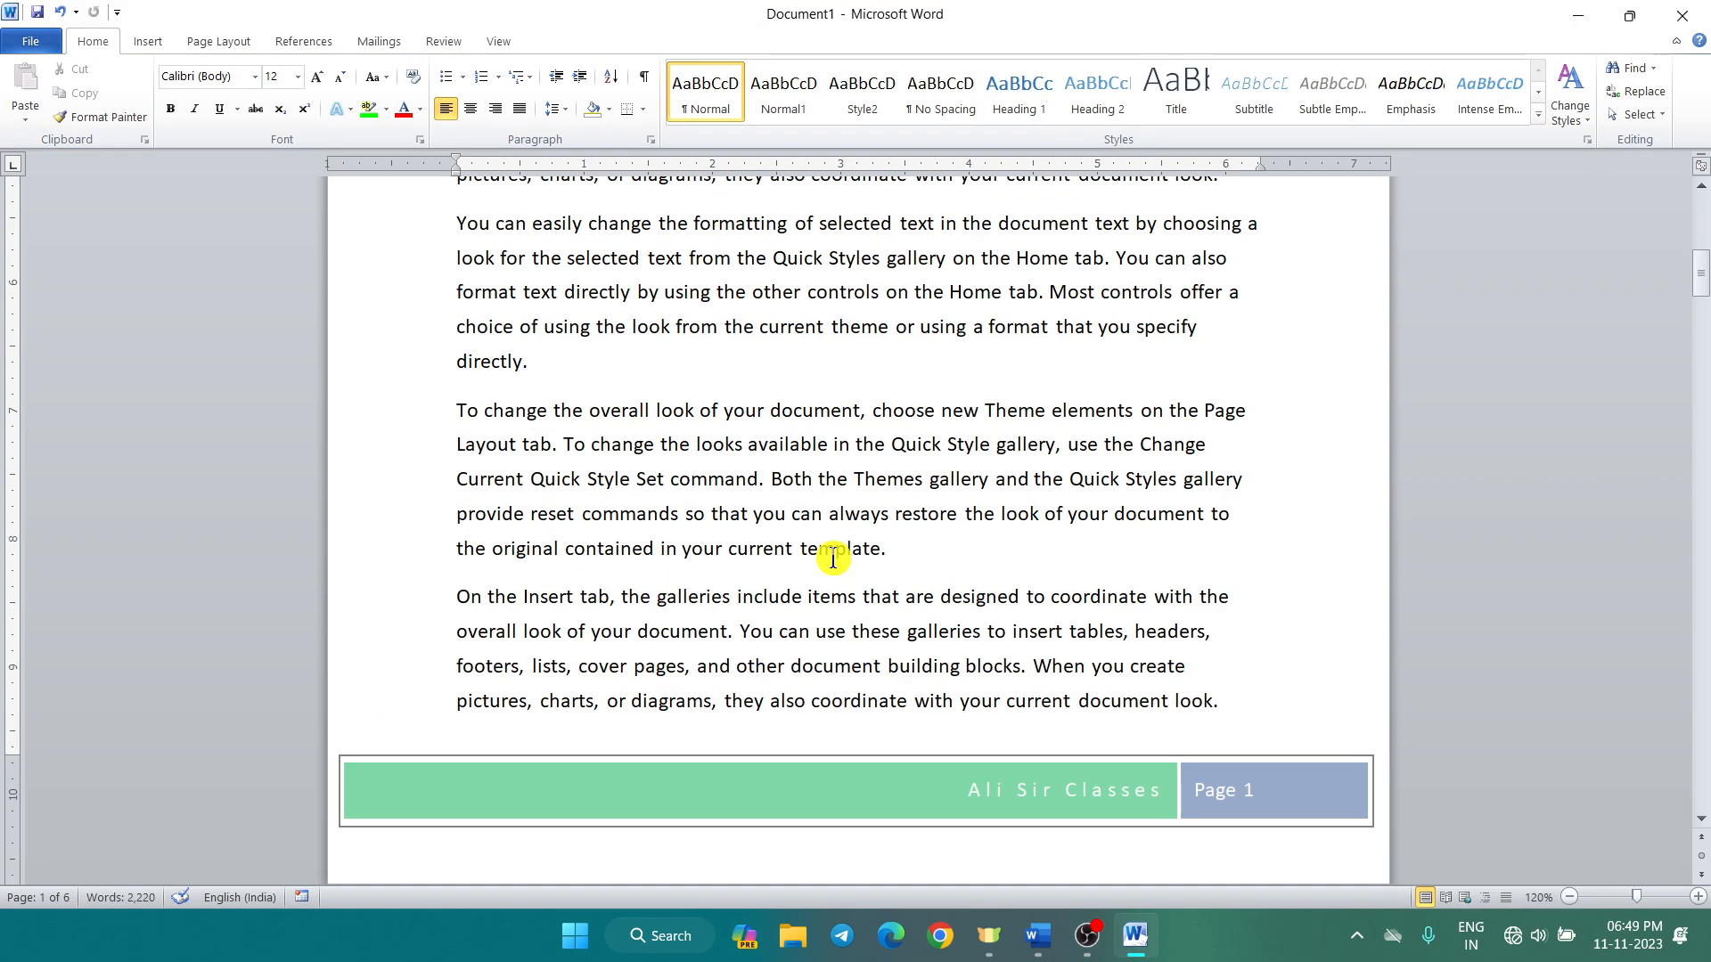
{"action": "scroll", "coordinate": [832, 558], "scroll_direction": "down", "scroll_amount": 10}
{"action": "scroll", "coordinate": [833, 557], "scroll_direction": "down", "scroll_amount": 6}
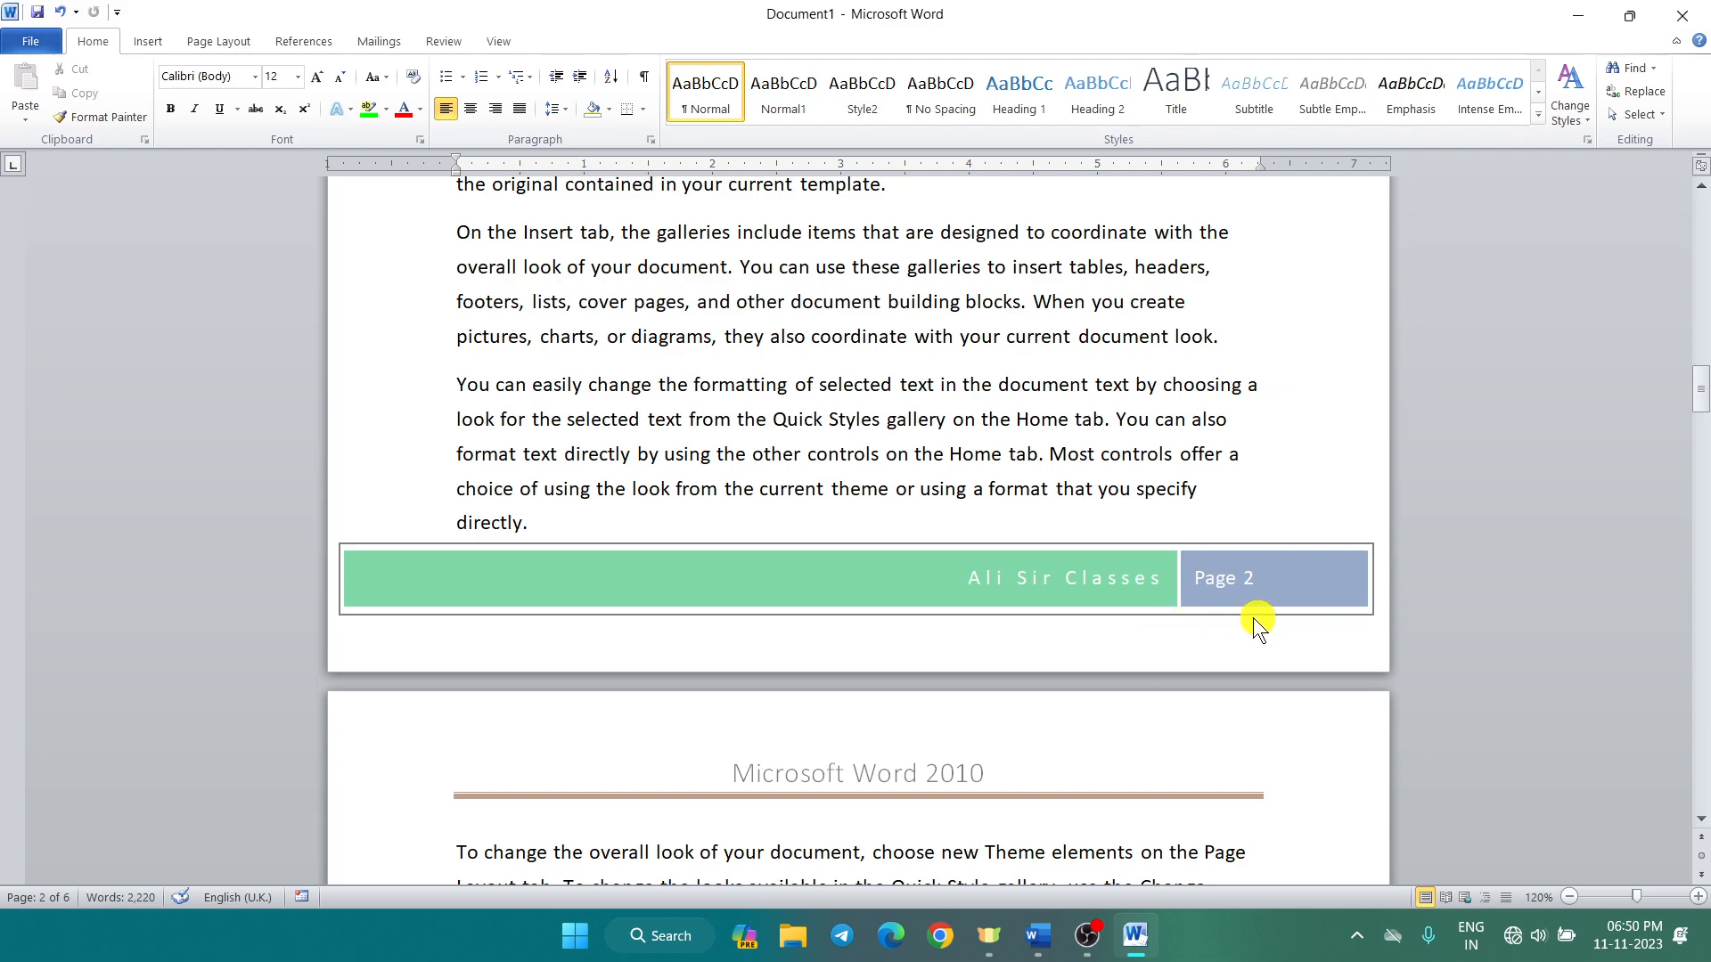
{"action": "scroll", "coordinate": [1259, 615], "scroll_direction": "down", "scroll_amount": 3}
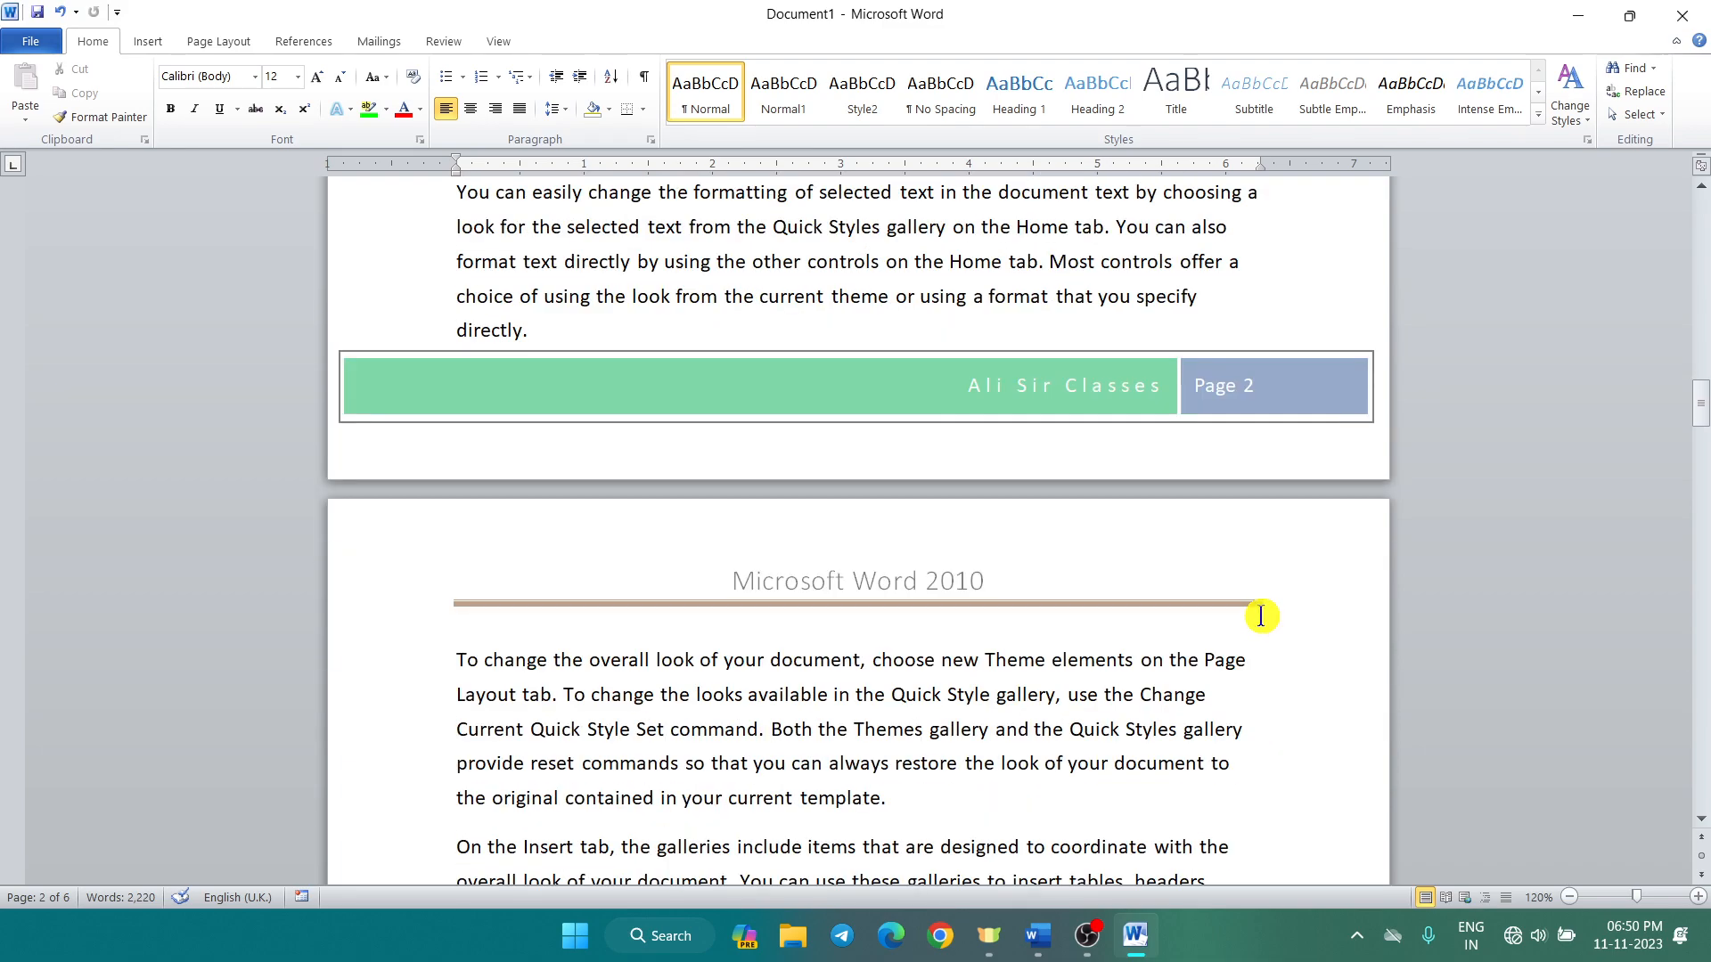
{"action": "scroll", "coordinate": [1131, 603], "scroll_direction": "down", "scroll_amount": 3}
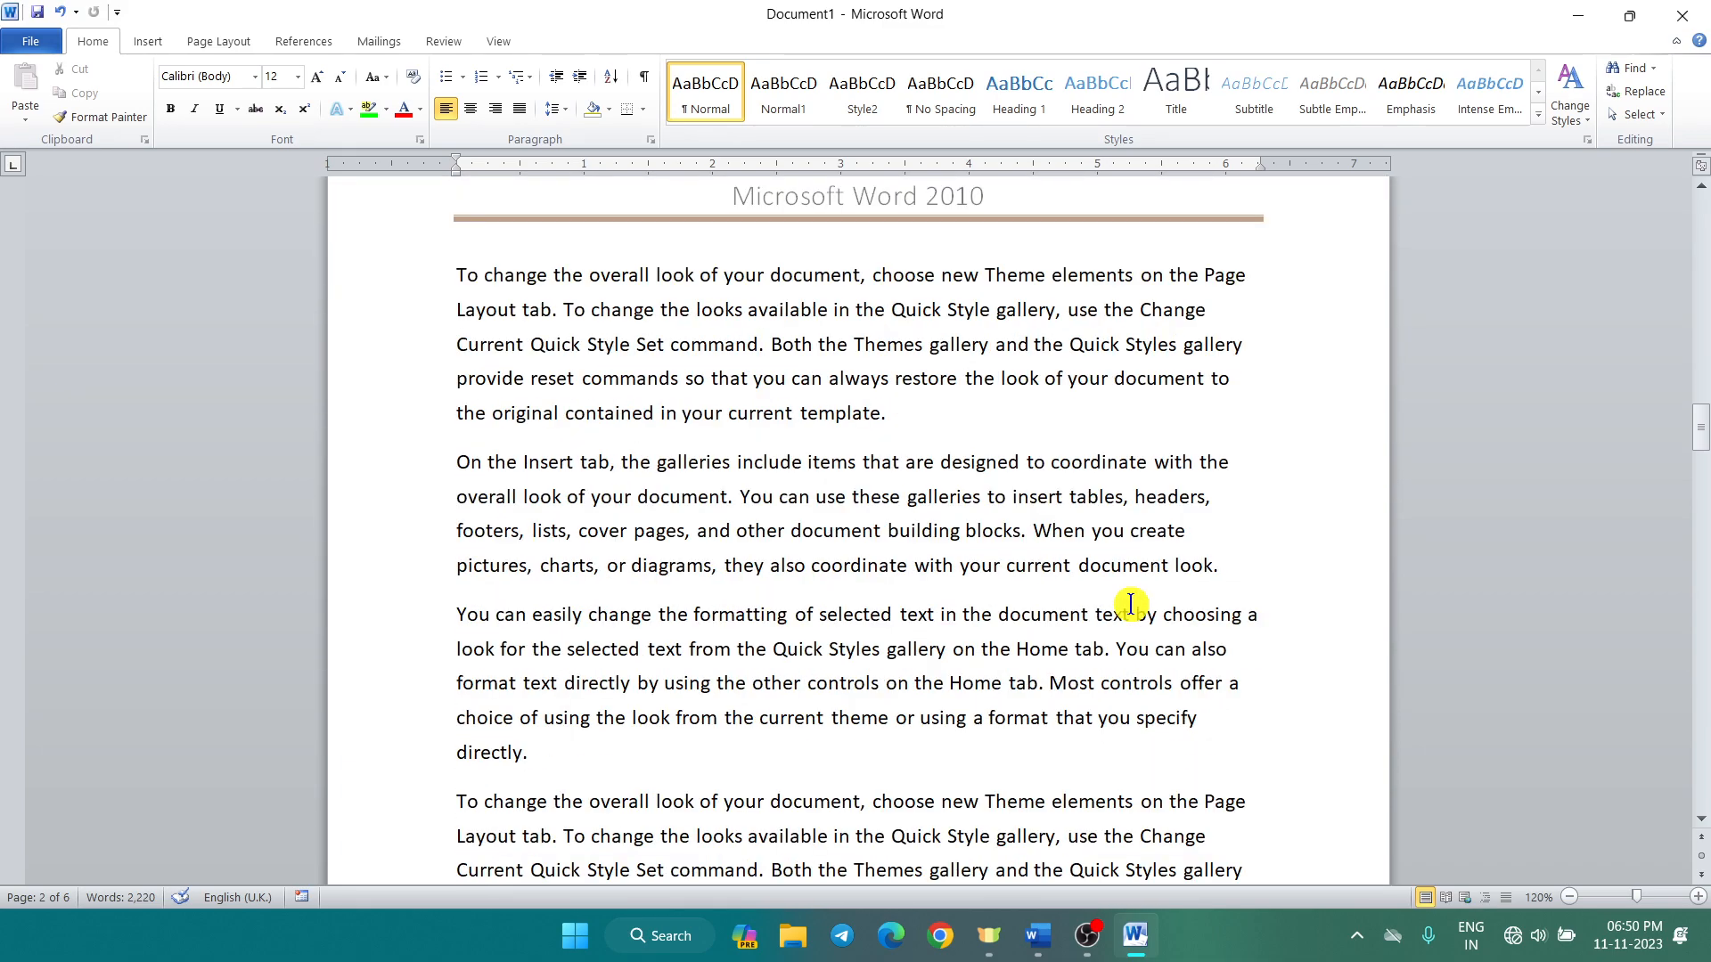
{"action": "scroll", "coordinate": [1078, 603], "scroll_direction": "down", "scroll_amount": 4}
{"action": "scroll", "coordinate": [1078, 603], "scroll_direction": "down", "scroll_amount": 6}
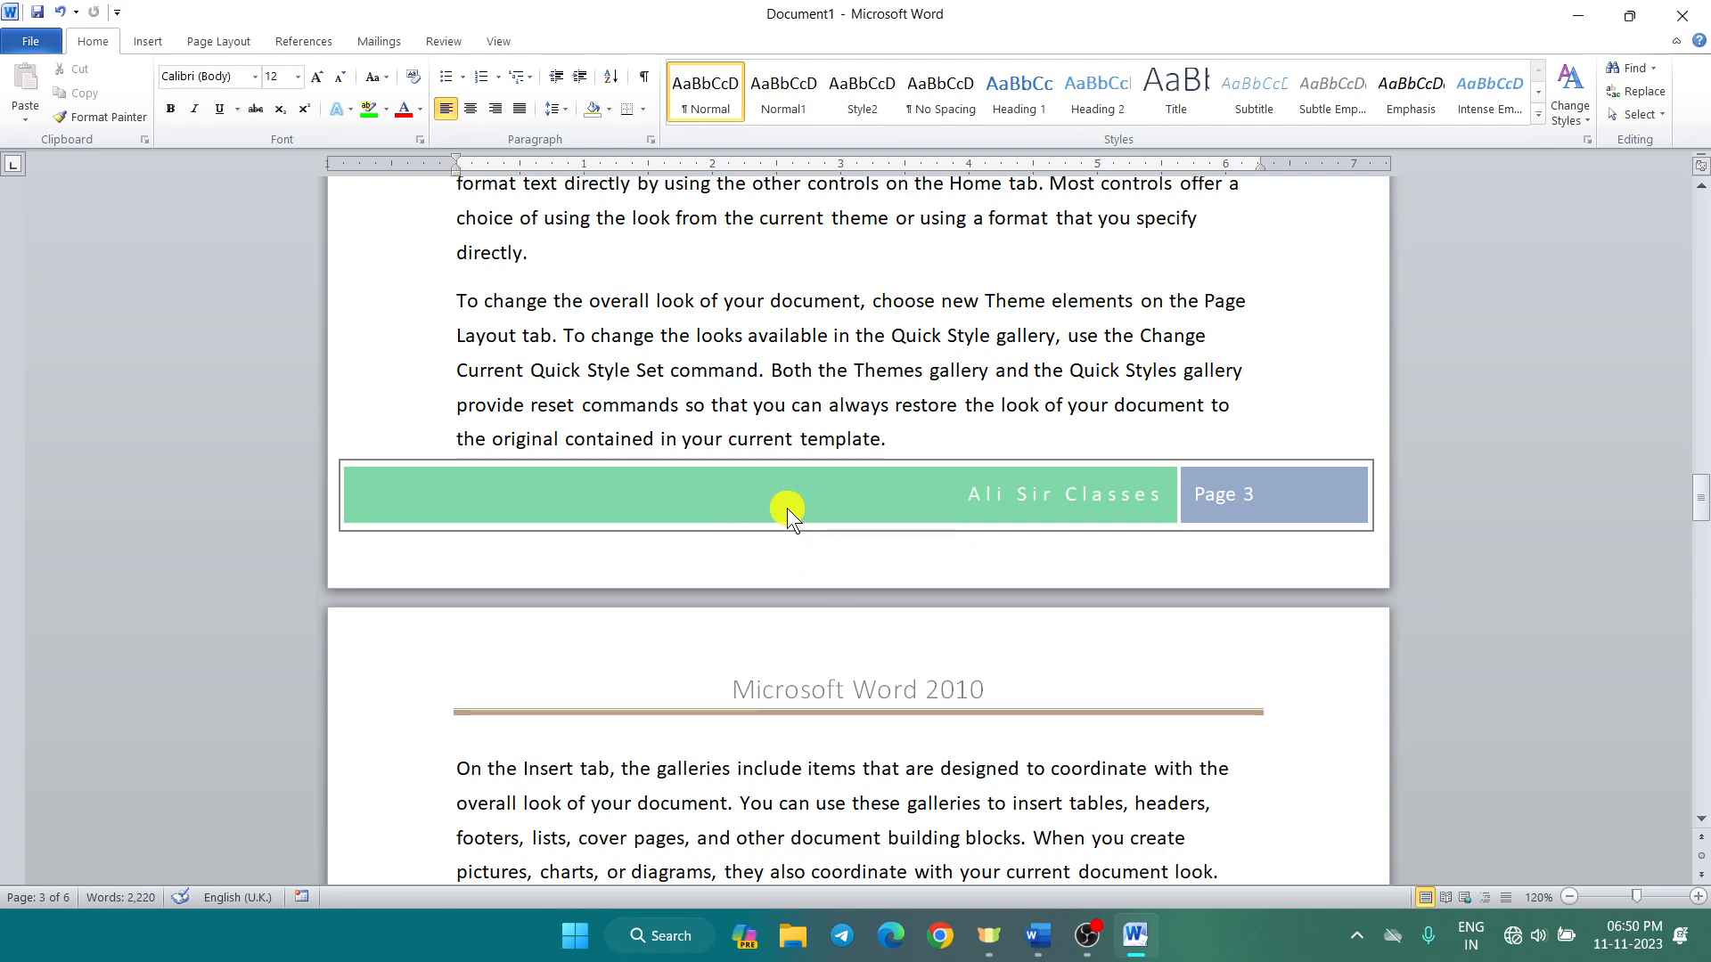
Step: Reopen the footer and apply the Mod header design showing 'Microsoft Word 2010' with a circle graphic
{"action": "double_click", "coordinate": [750, 531]}
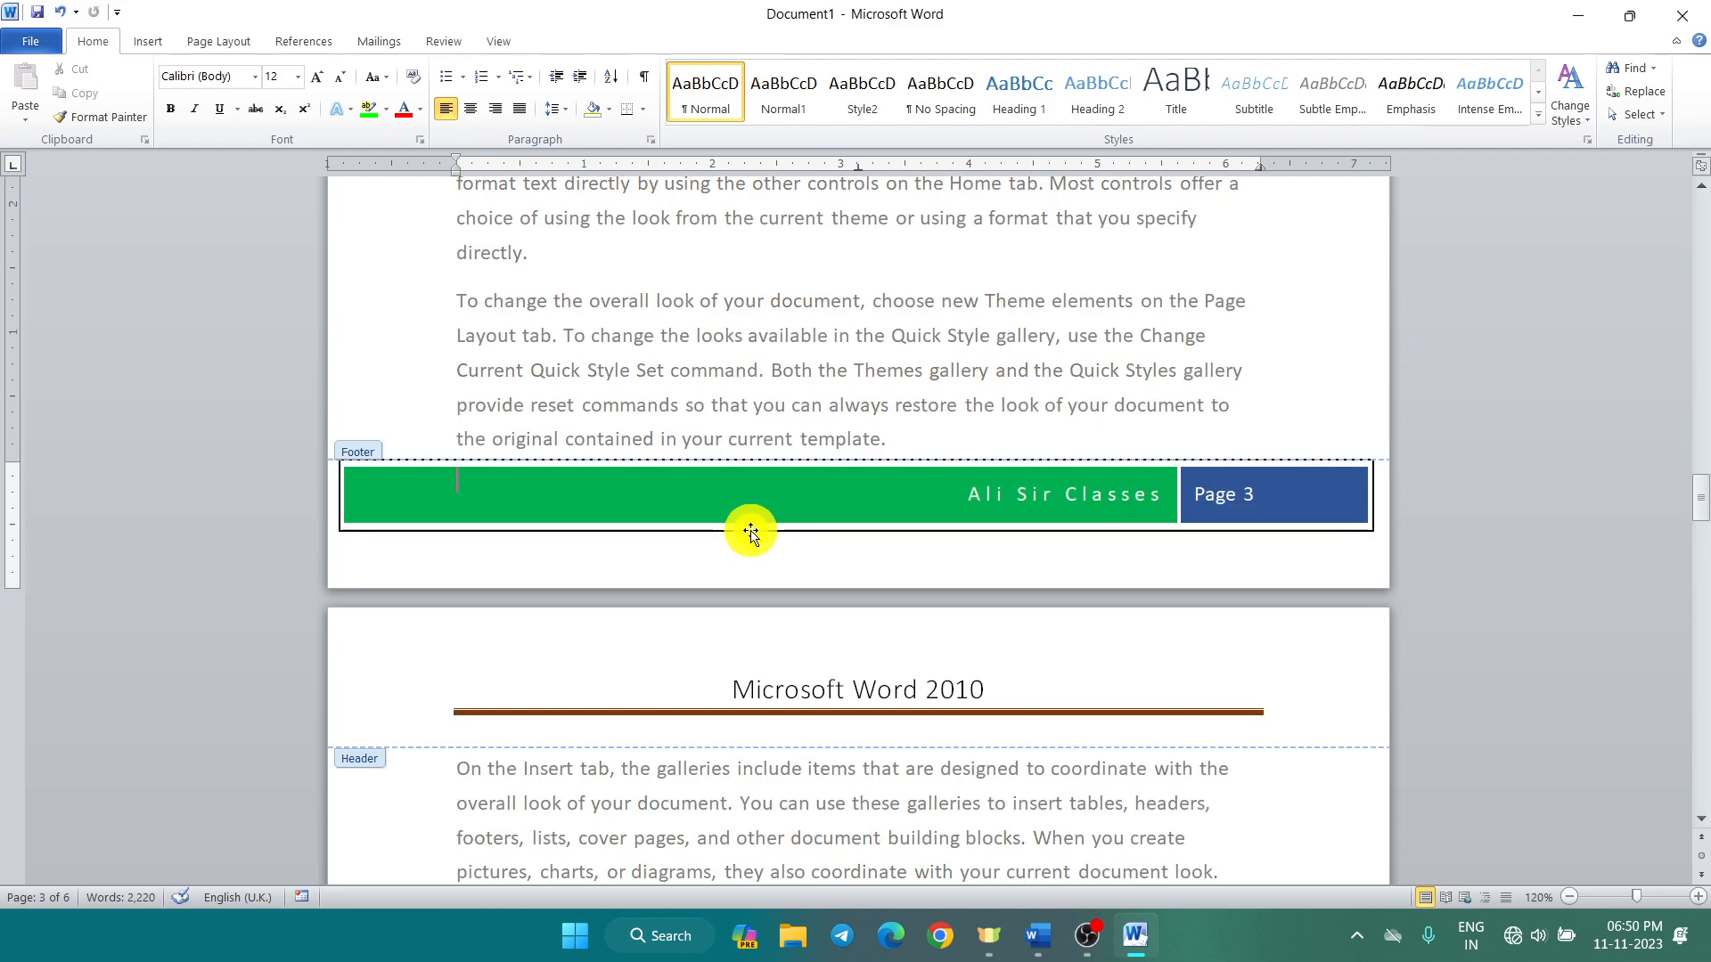
{"action": "left_click", "coordinate": [871, 504]}
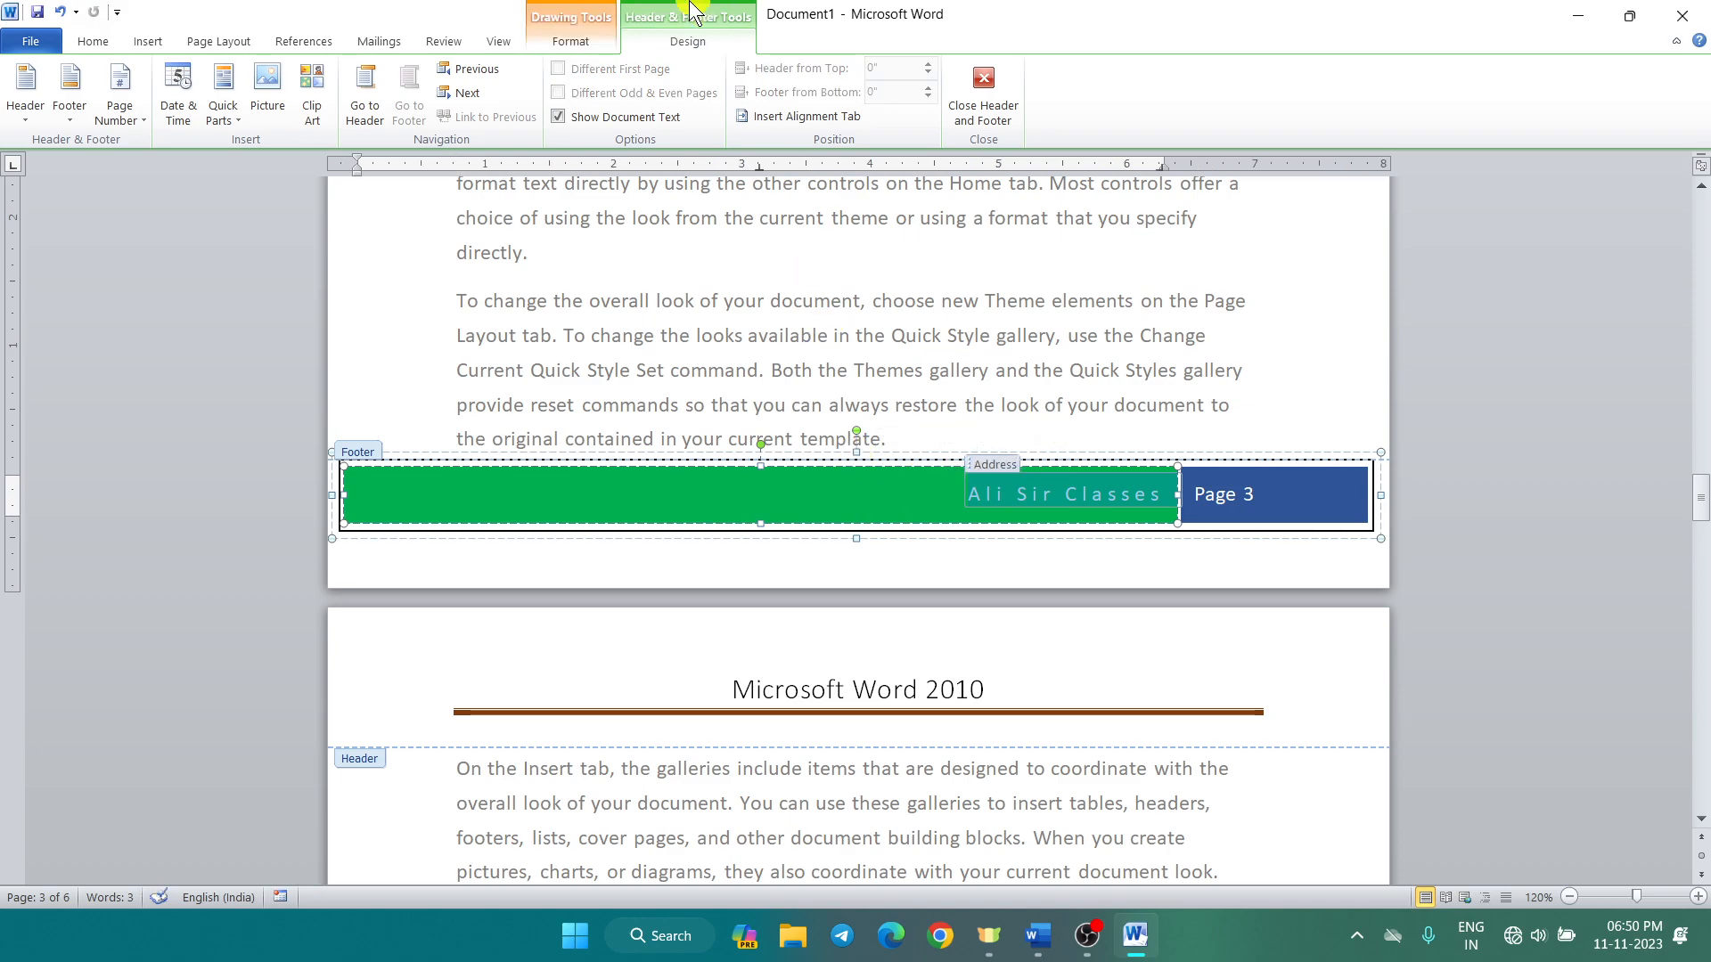
{"action": "left_click", "coordinate": [560, 45]}
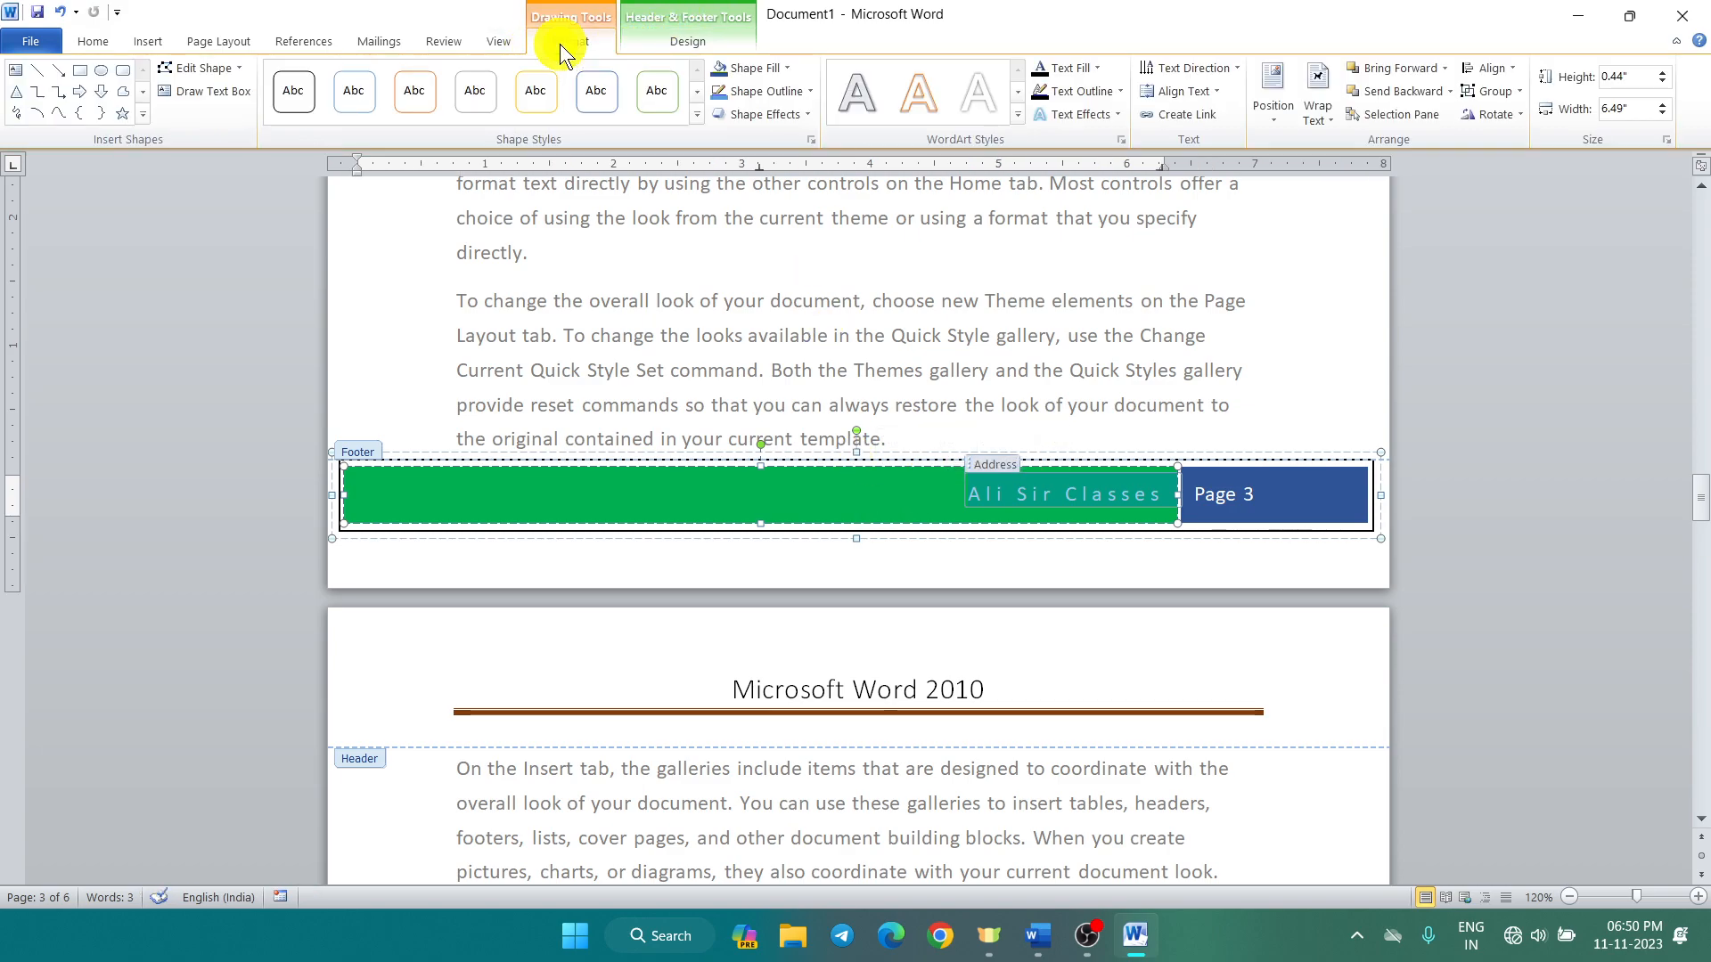
{"action": "left_click", "coordinate": [686, 40]}
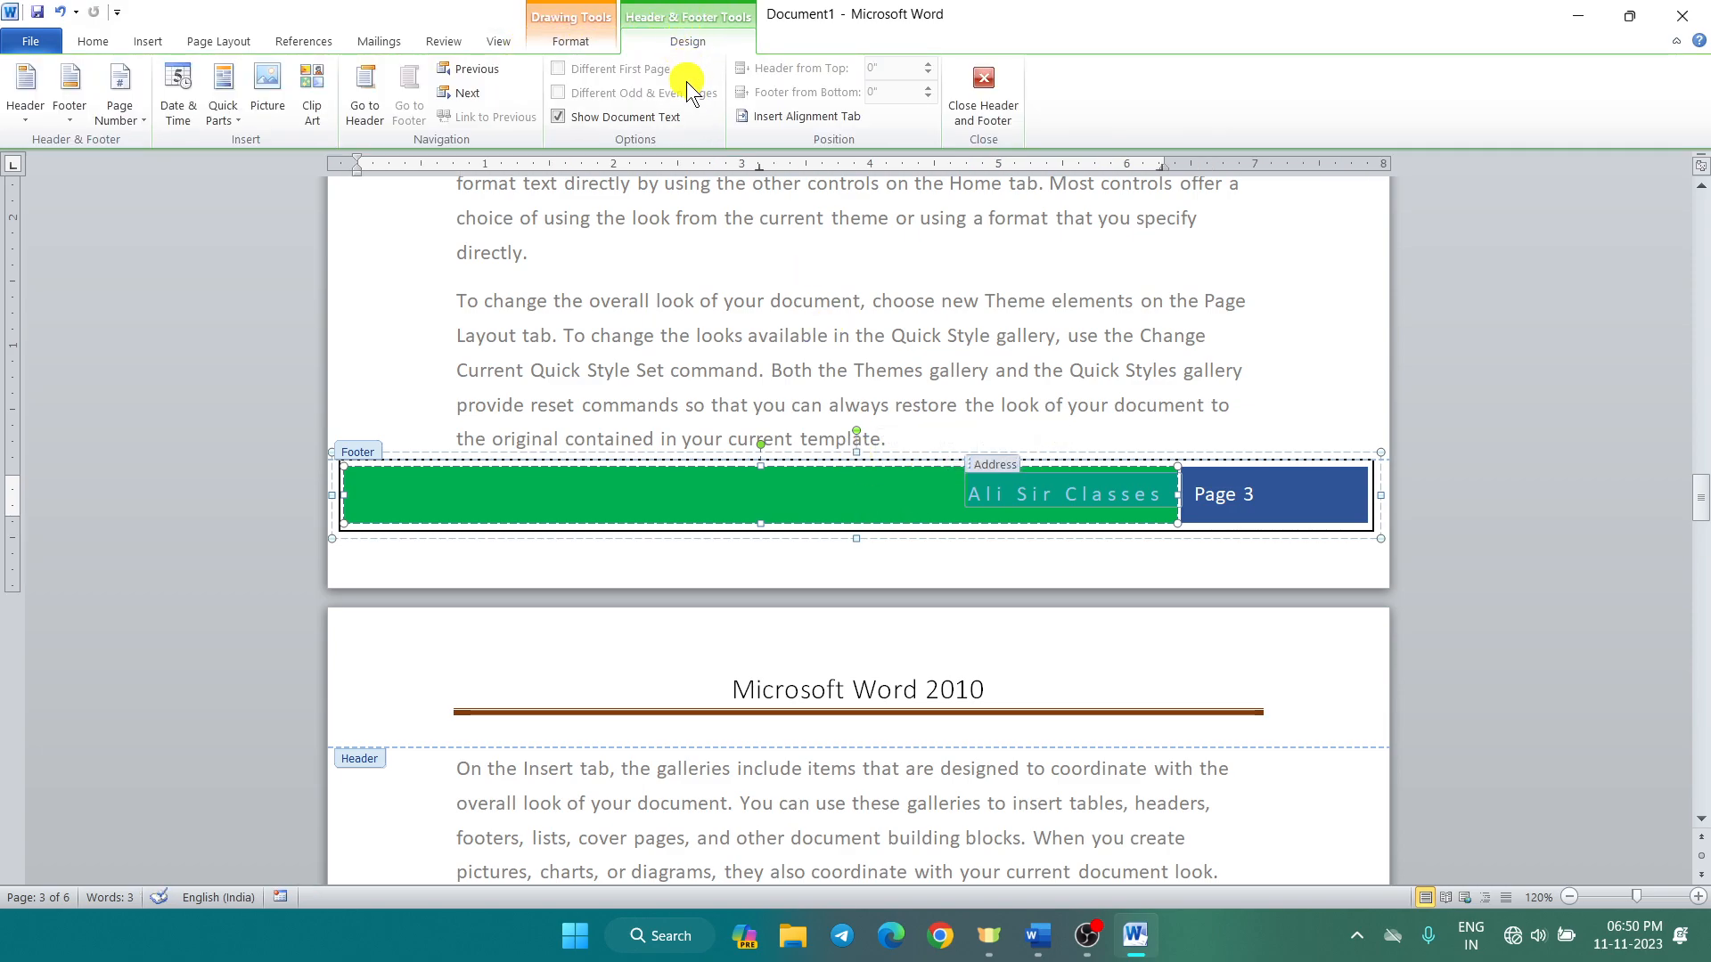
{"action": "left_click", "coordinate": [27, 123]}
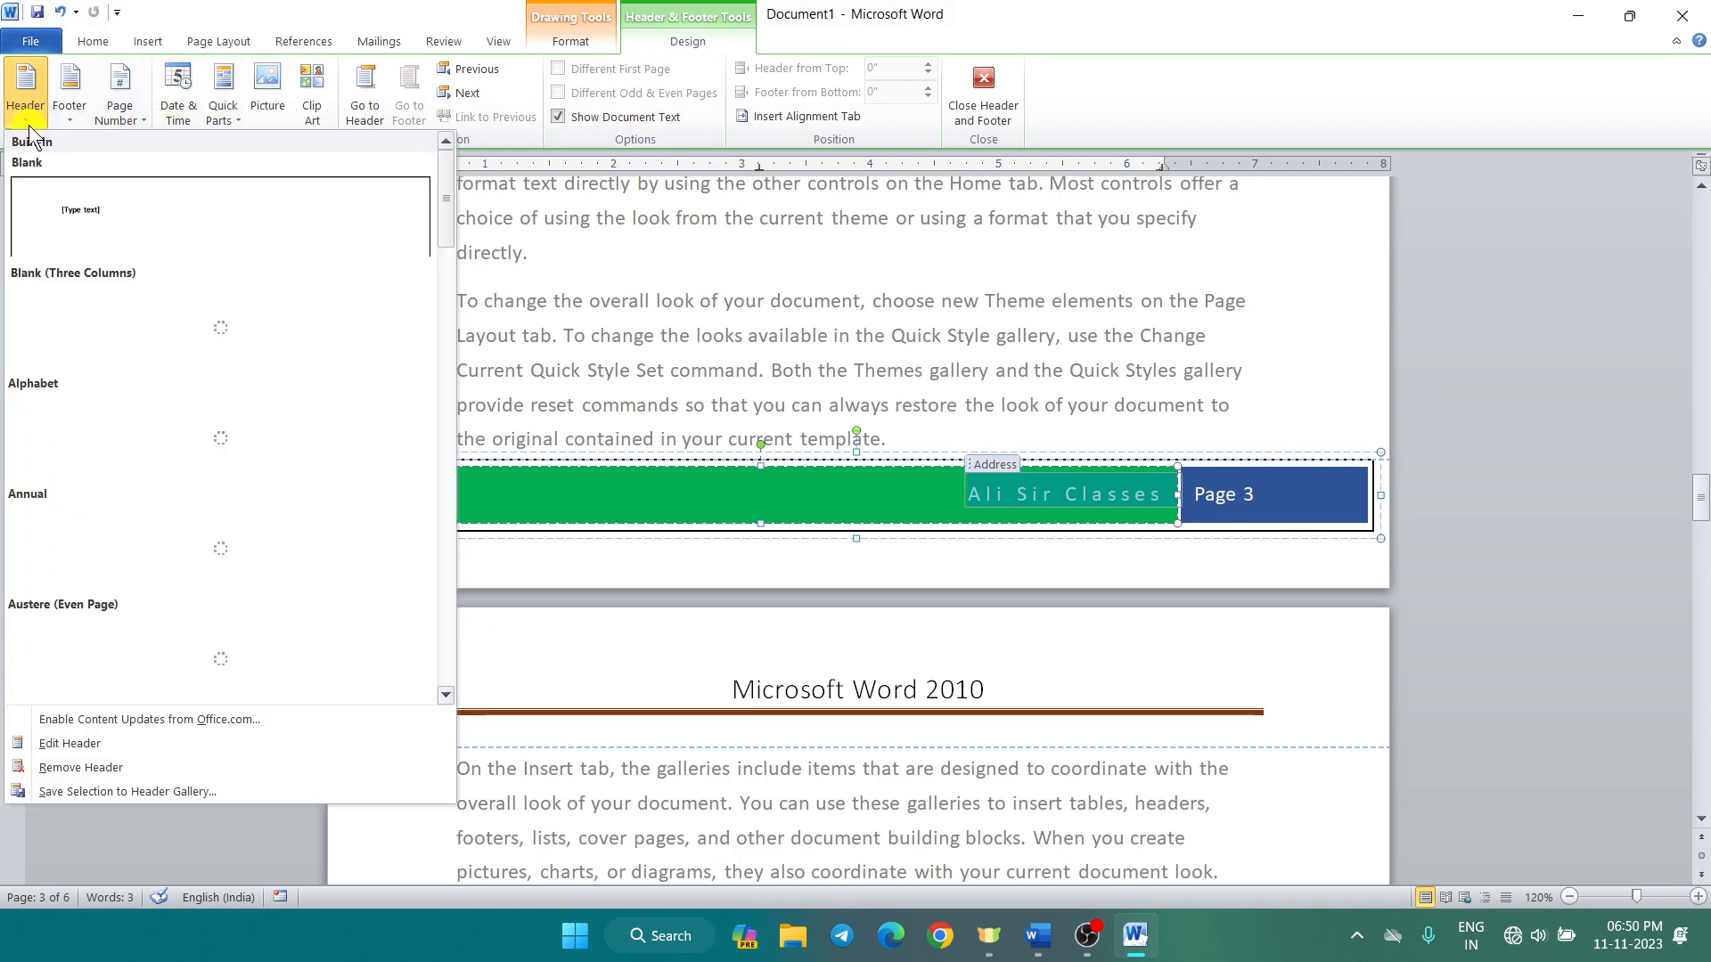
{"action": "scroll", "coordinate": [118, 419], "scroll_direction": "down", "scroll_amount": 3}
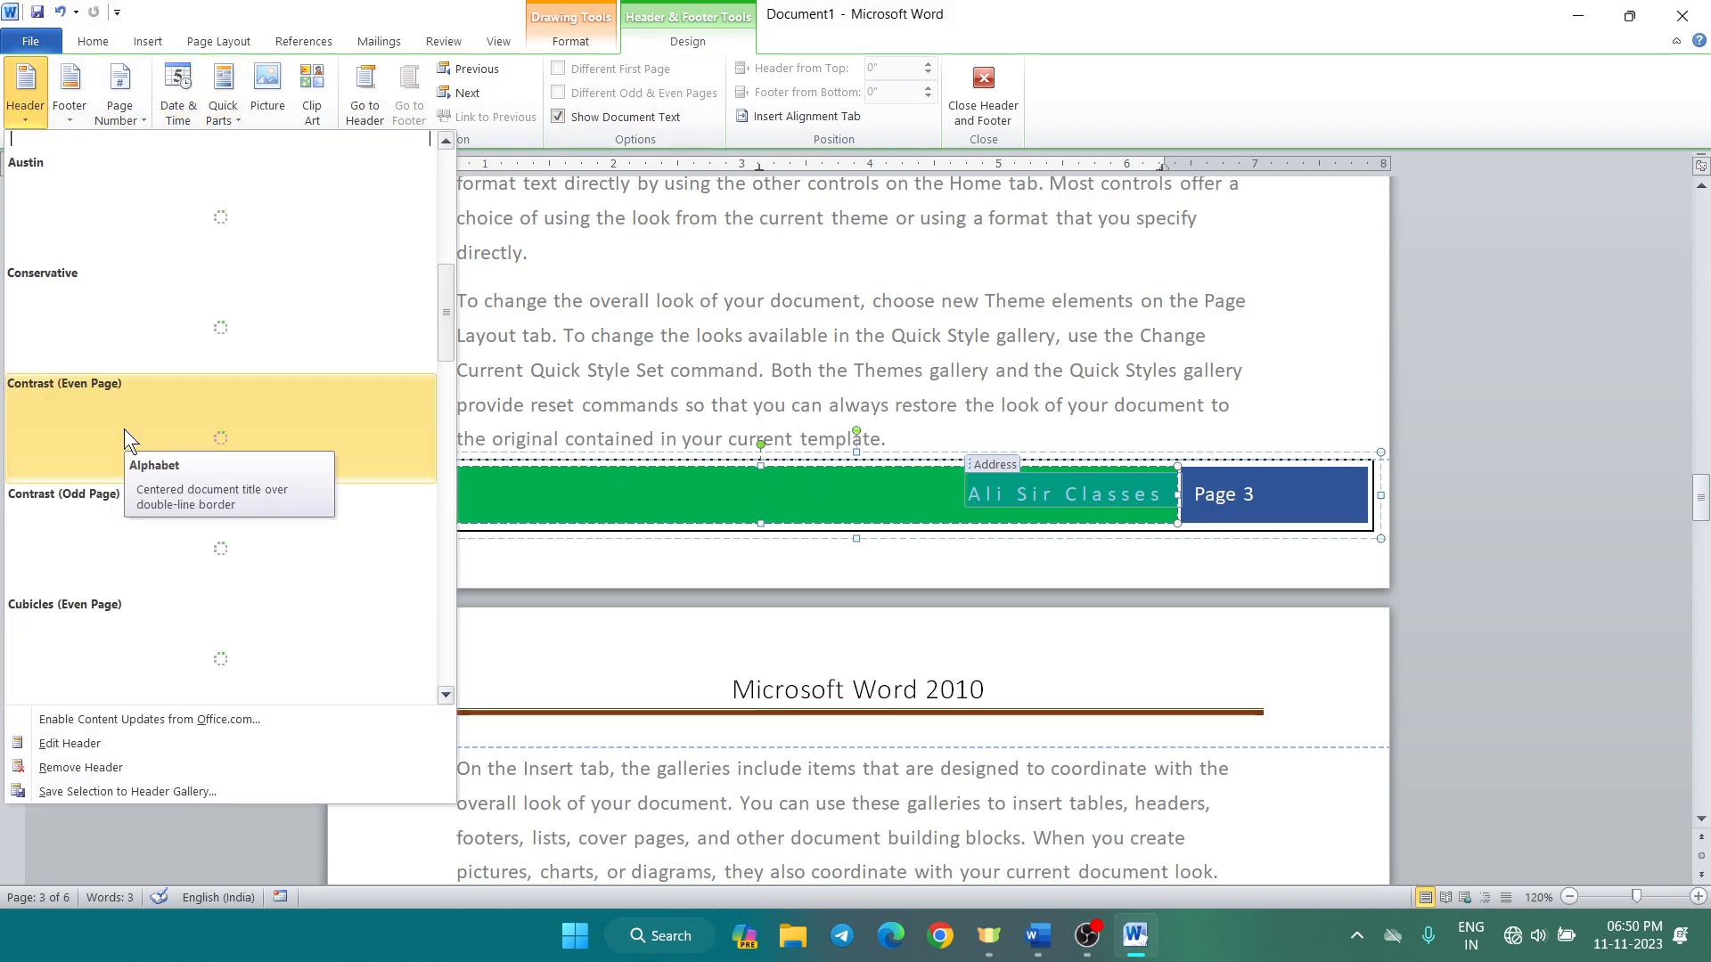
{"action": "scroll", "coordinate": [125, 430], "scroll_direction": "down", "scroll_amount": 2}
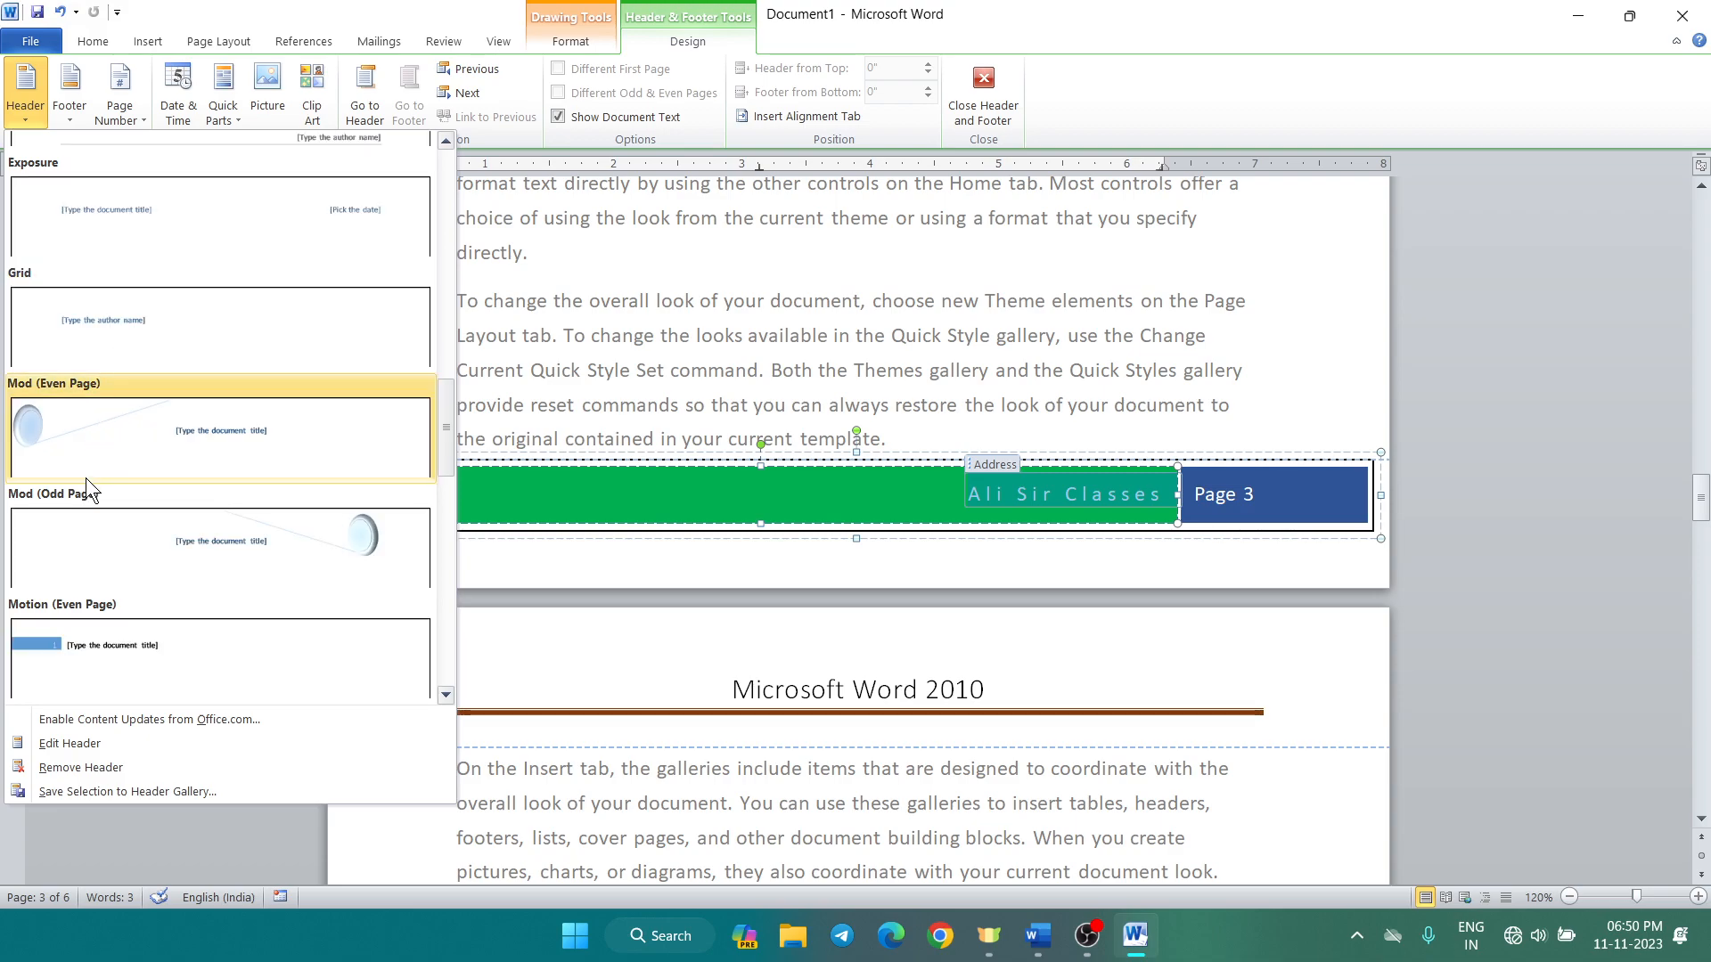
{"action": "left_click", "coordinate": [116, 531]}
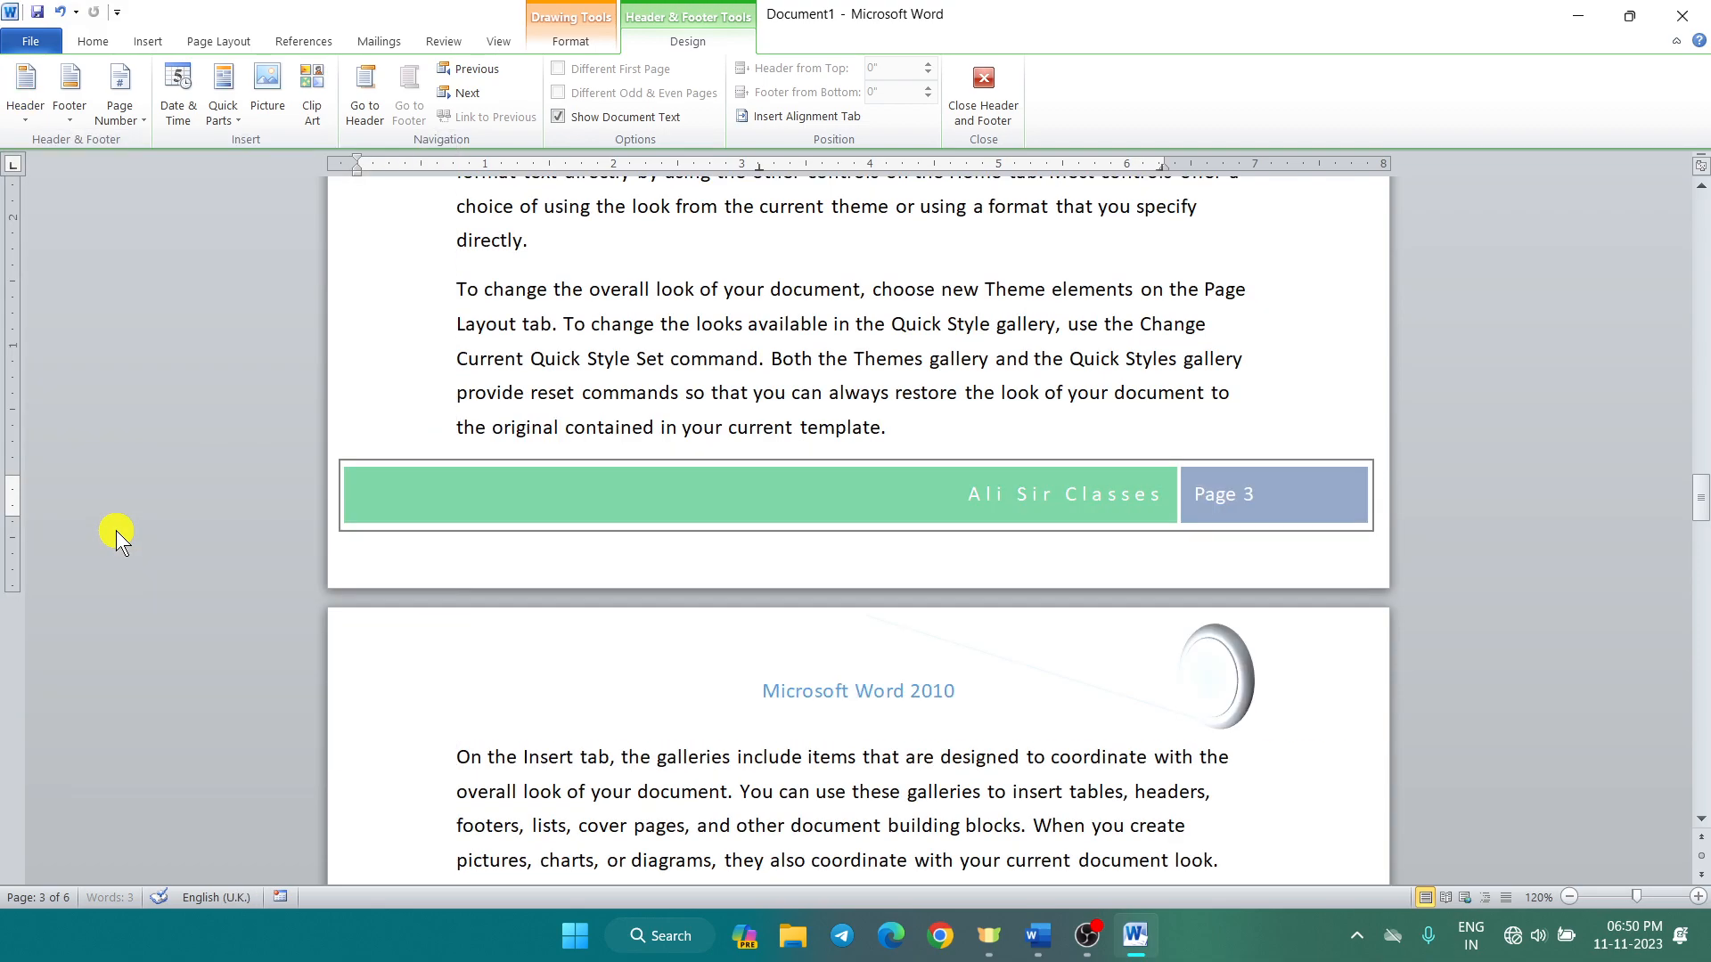
Step: Reopen the header and use Remove Header to clear the Mod title and circle graphic
{"action": "double_click", "coordinate": [601, 499]}
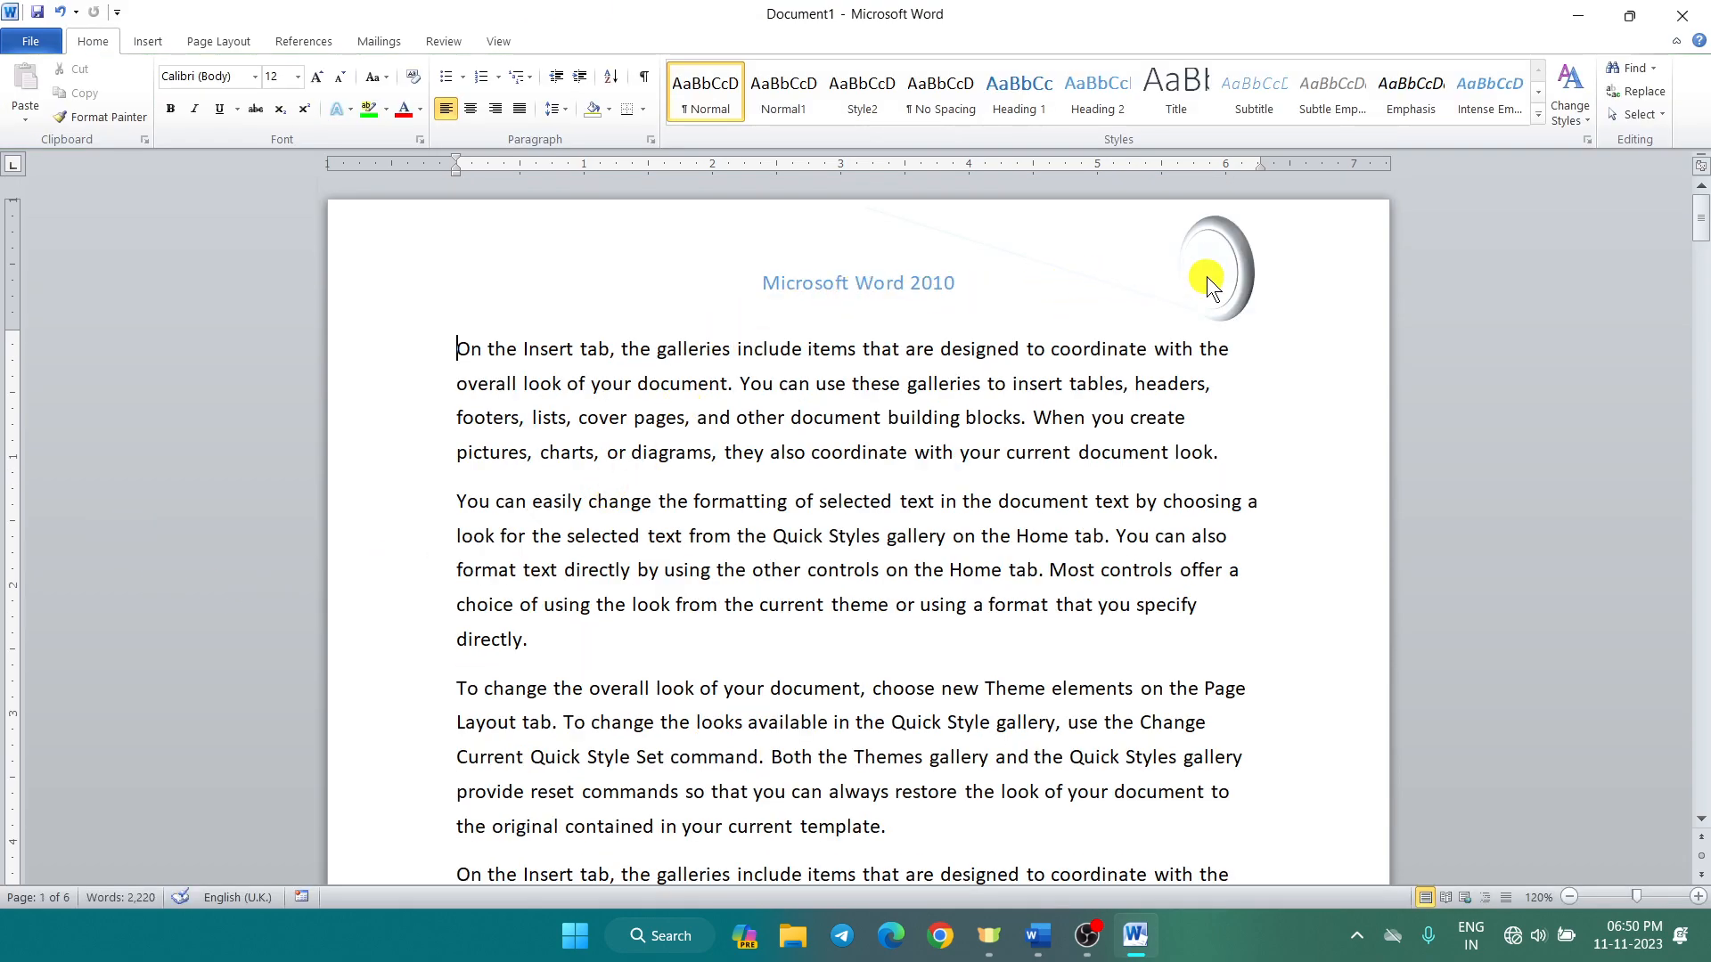
{"action": "double_click", "coordinate": [1157, 248]}
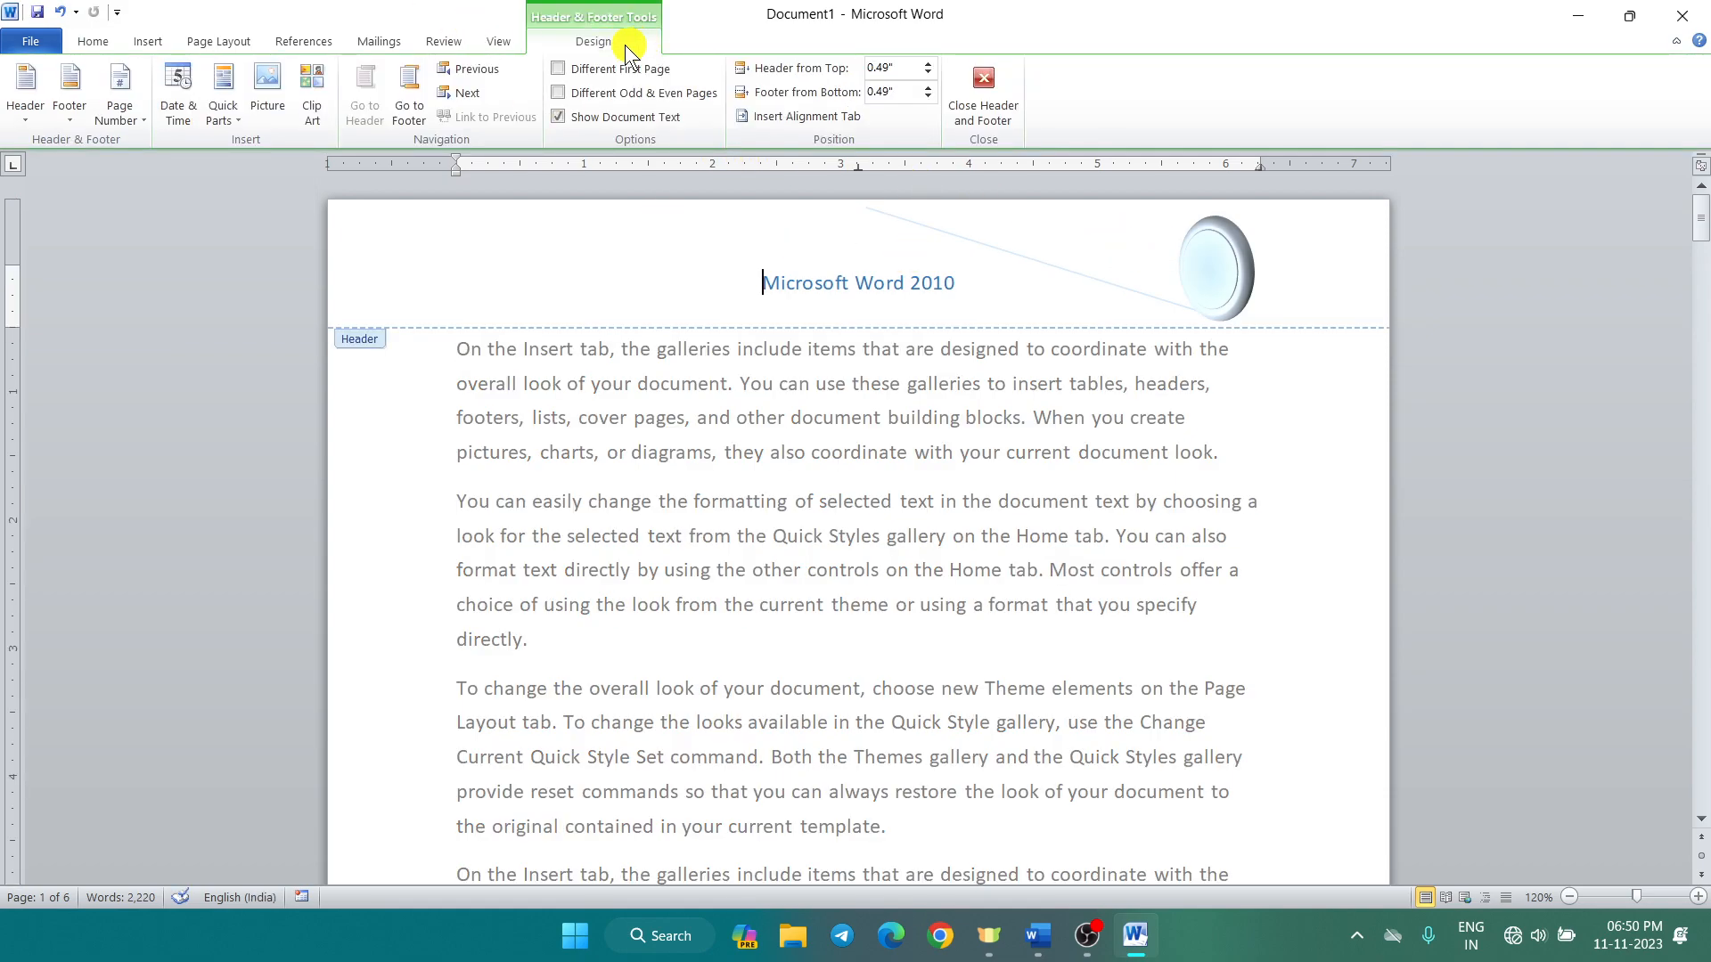
{"action": "left_click", "coordinate": [34, 125]}
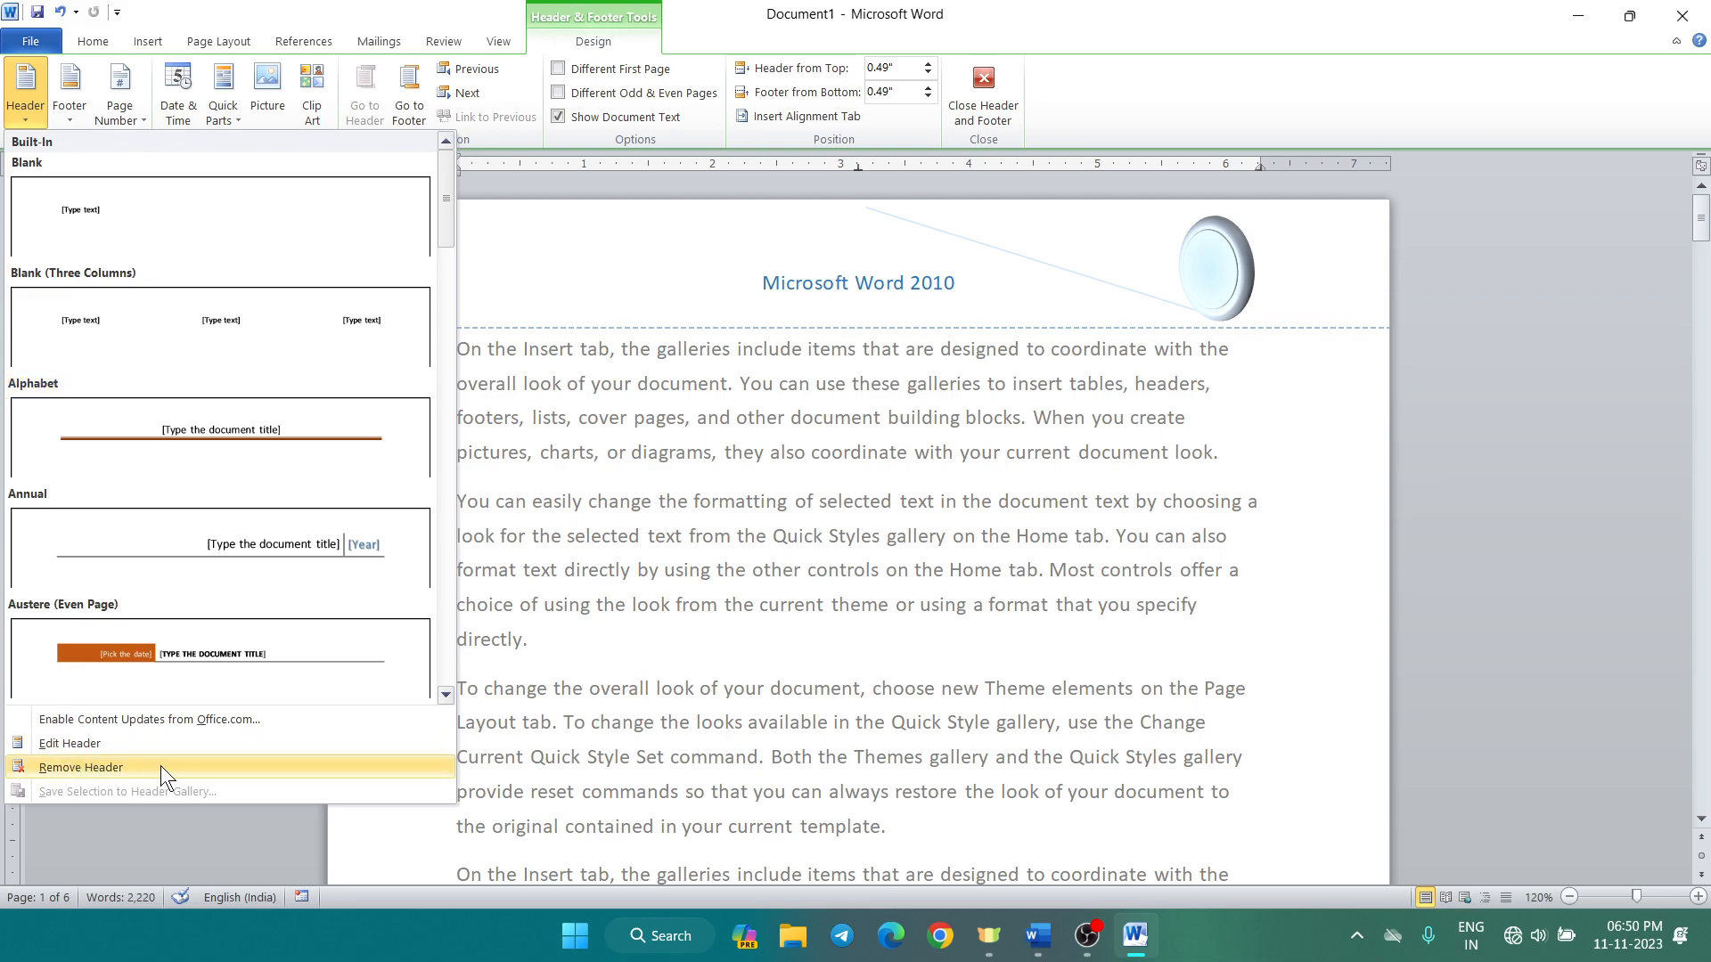
{"action": "left_click", "coordinate": [81, 768]}
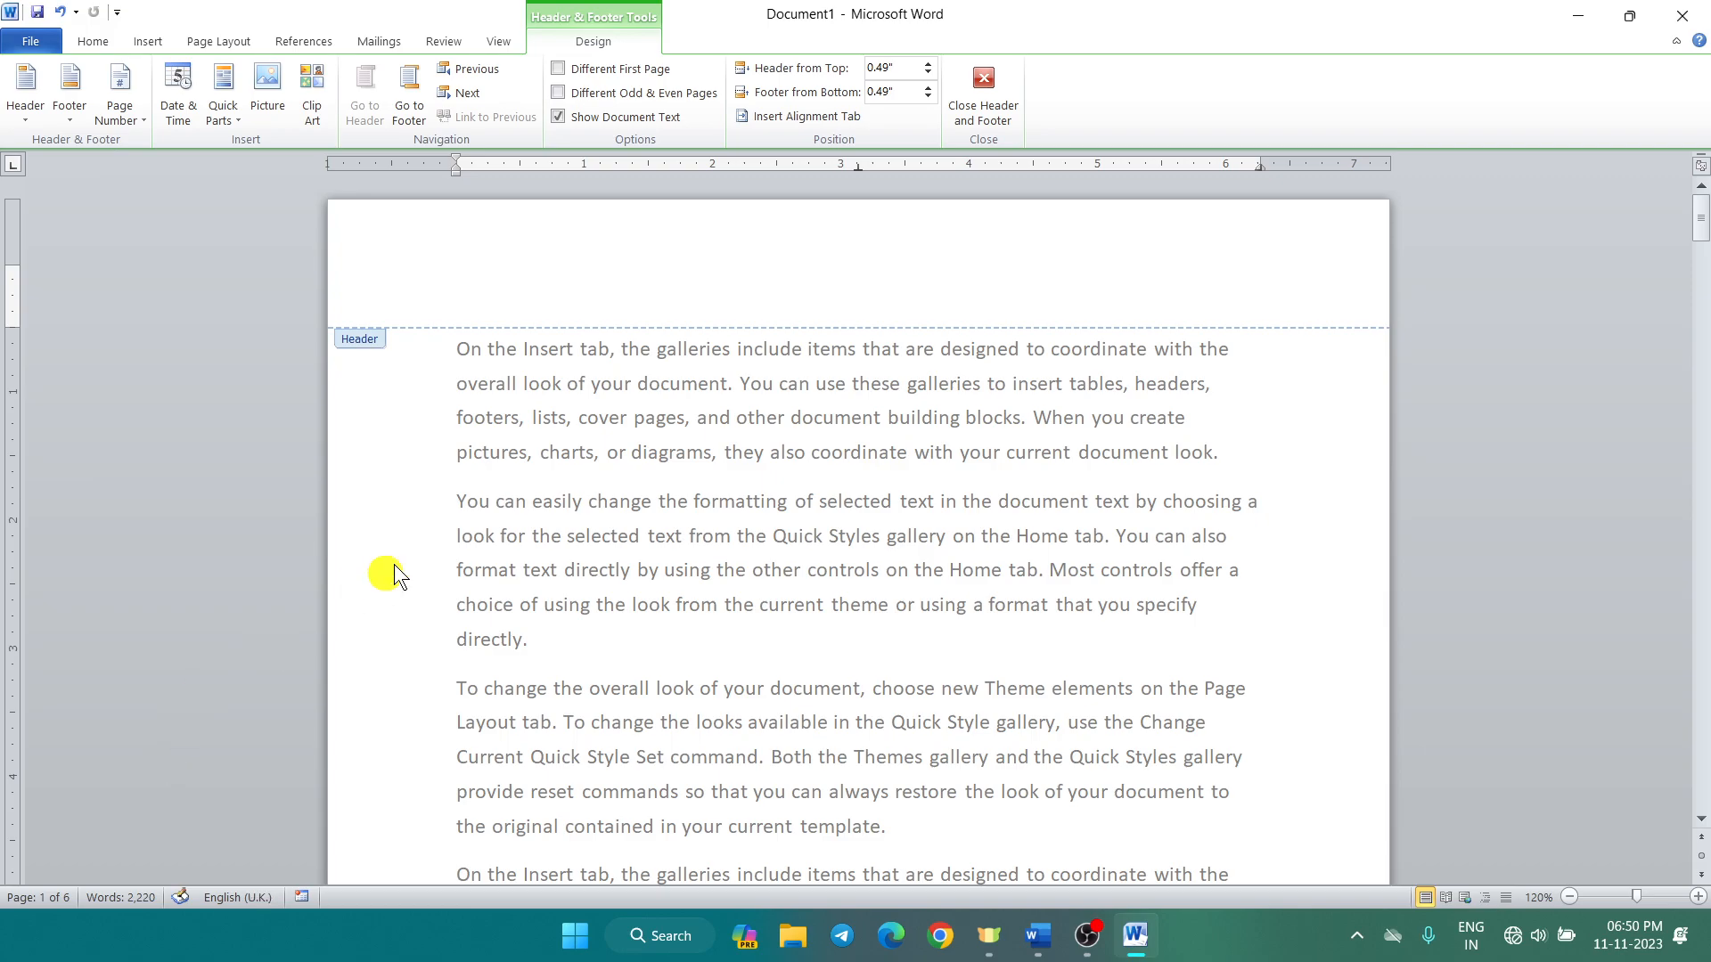
{"action": "scroll", "coordinate": [395, 563], "scroll_direction": "down", "scroll_amount": 4}
Step: Use Remove Footer on page 1 to delete the green-and-blue page-number footer
{"action": "left_click", "coordinate": [962, 104]}
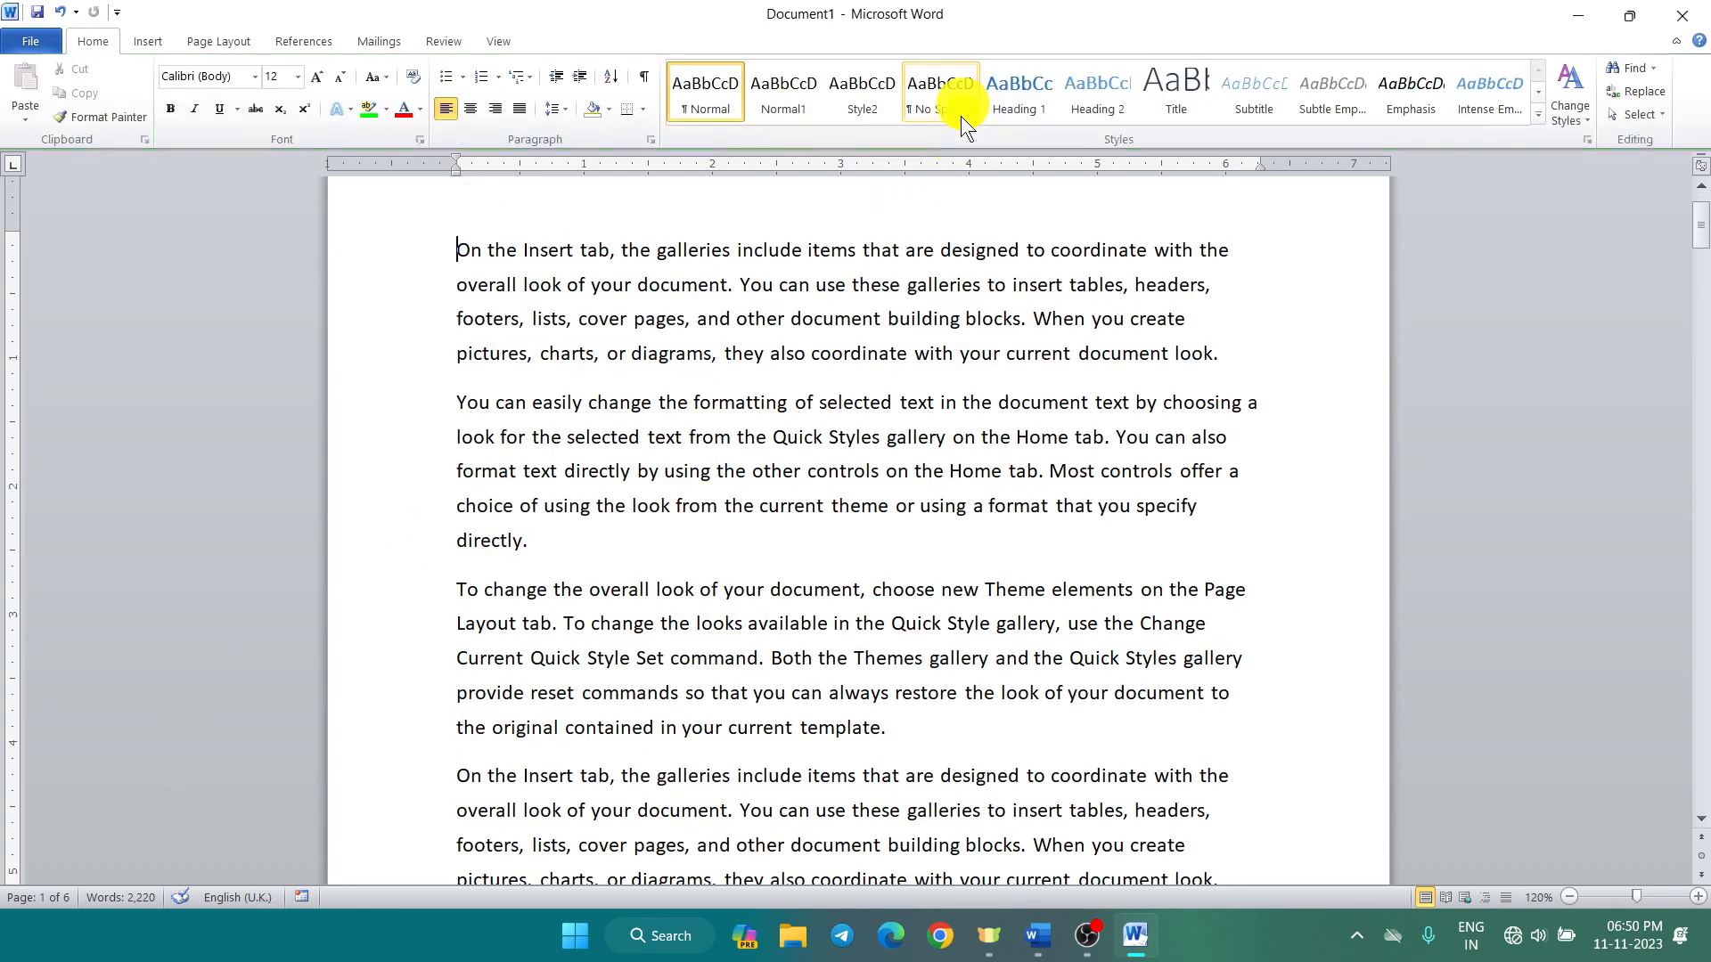
{"action": "scroll", "coordinate": [719, 403], "scroll_direction": "down", "scroll_amount": 4}
{"action": "scroll", "coordinate": [718, 406], "scroll_direction": "down", "scroll_amount": 5}
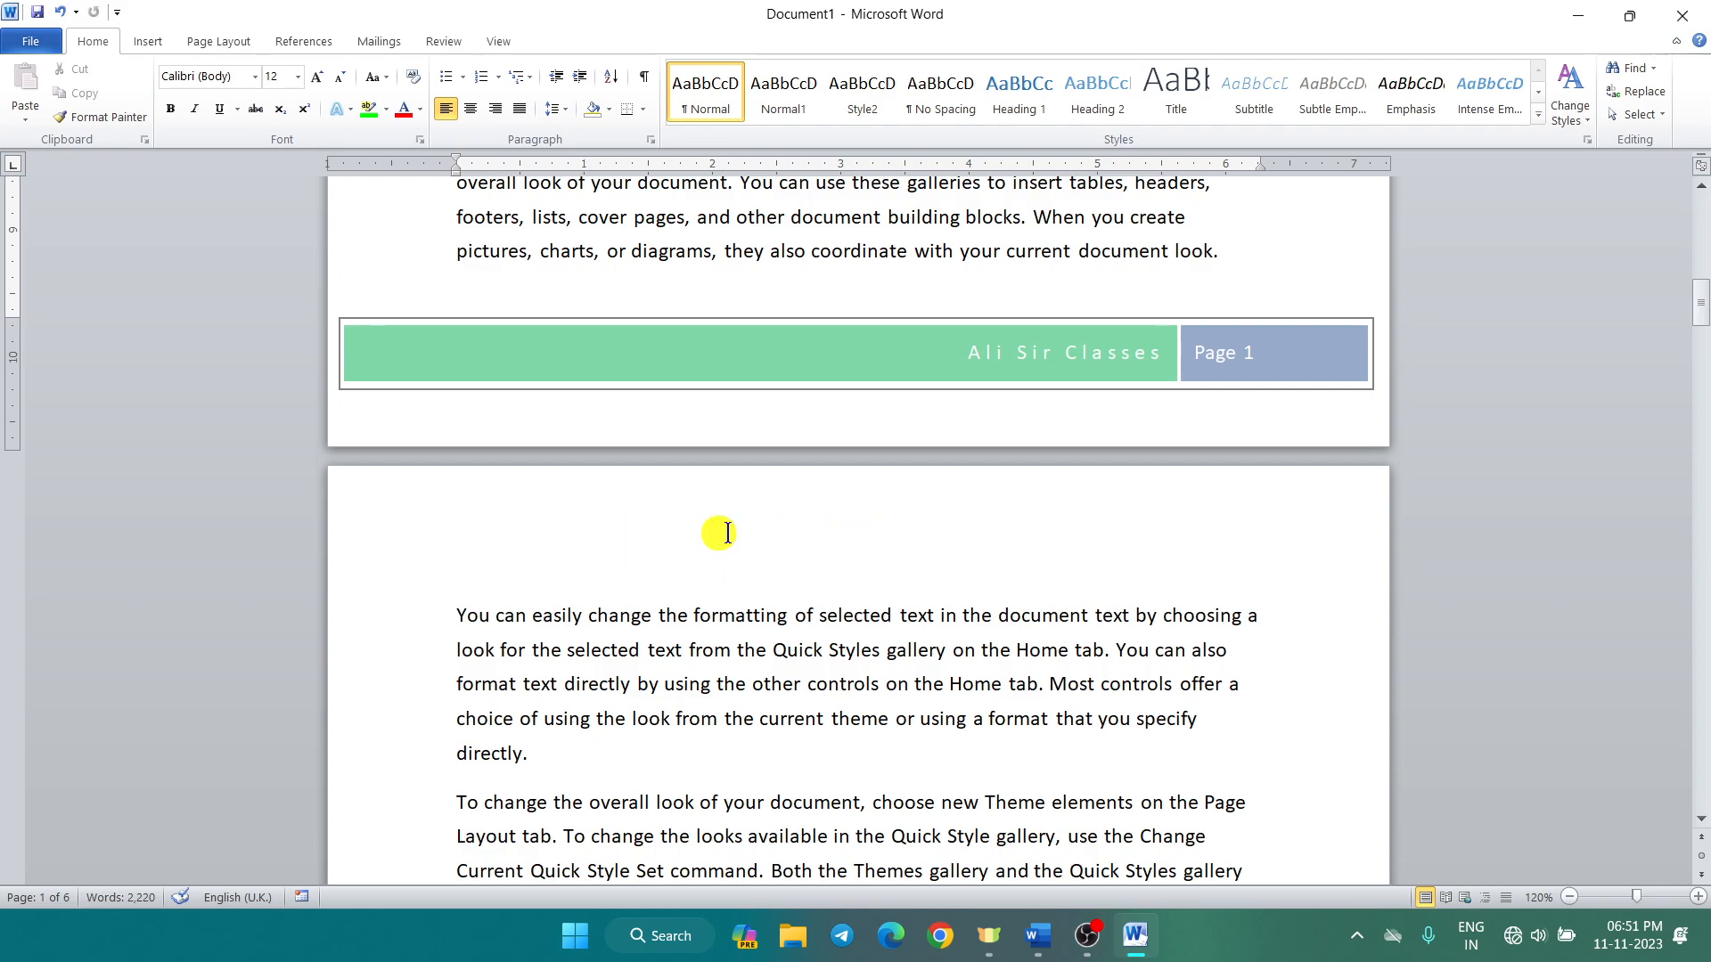
{"action": "double_click", "coordinate": [704, 361]}
{"action": "left_click", "coordinate": [699, 374]}
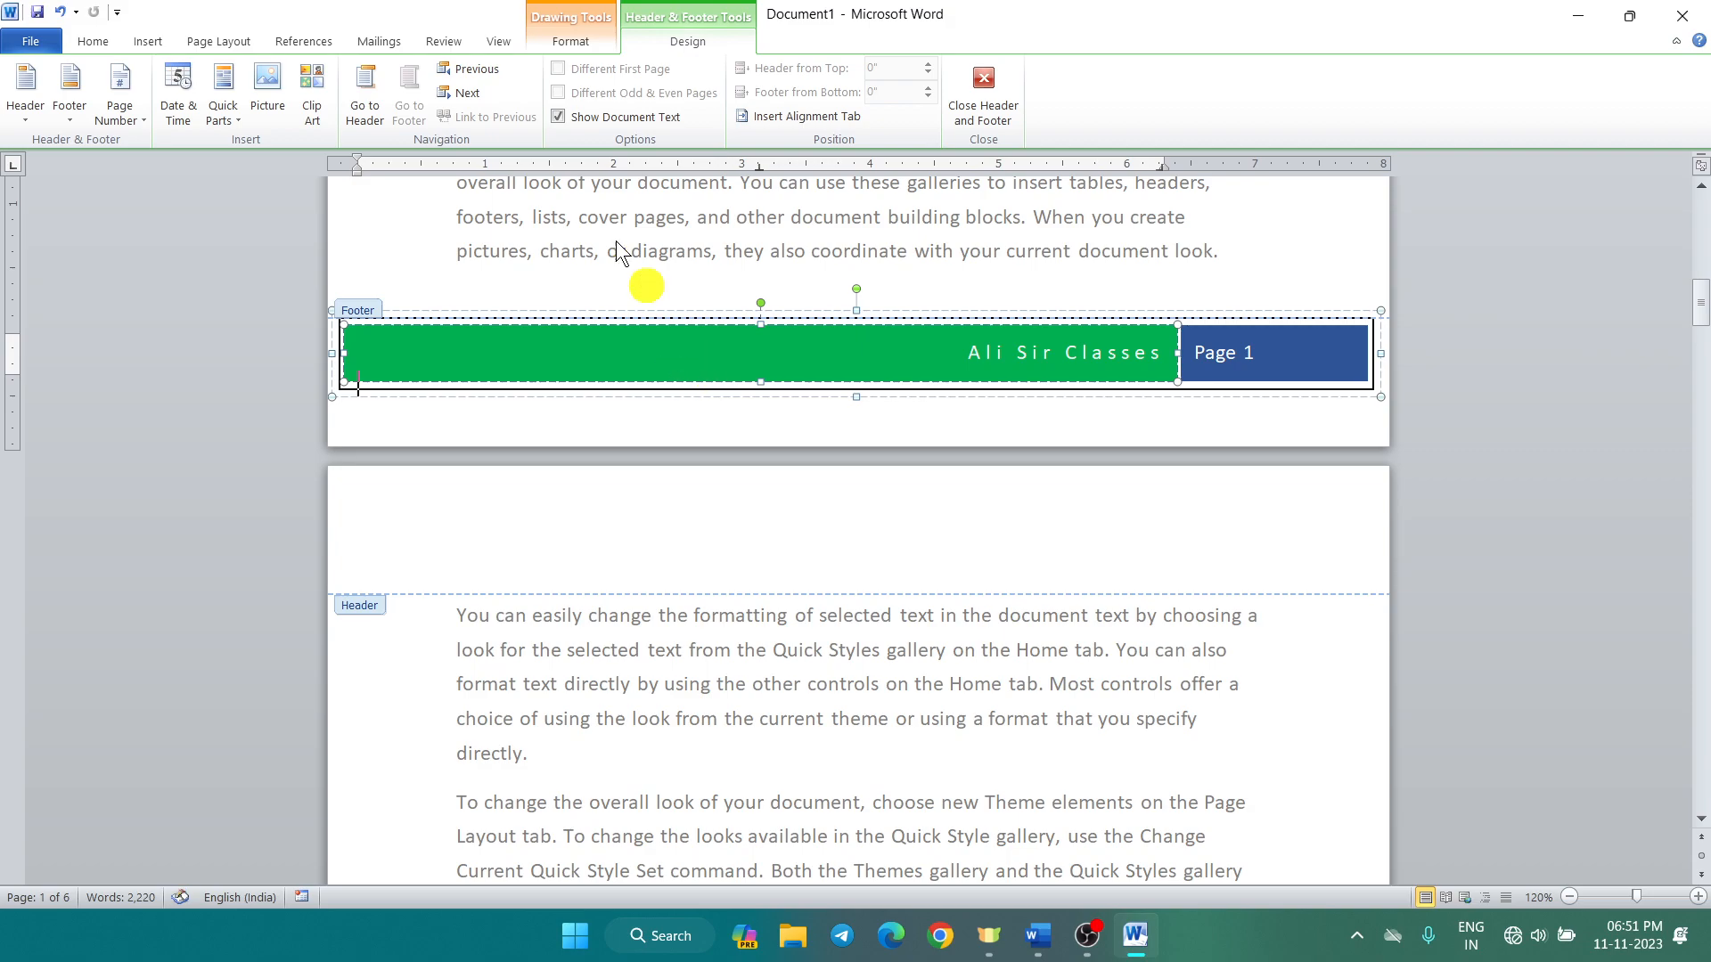
{"action": "left_click", "coordinate": [80, 114]}
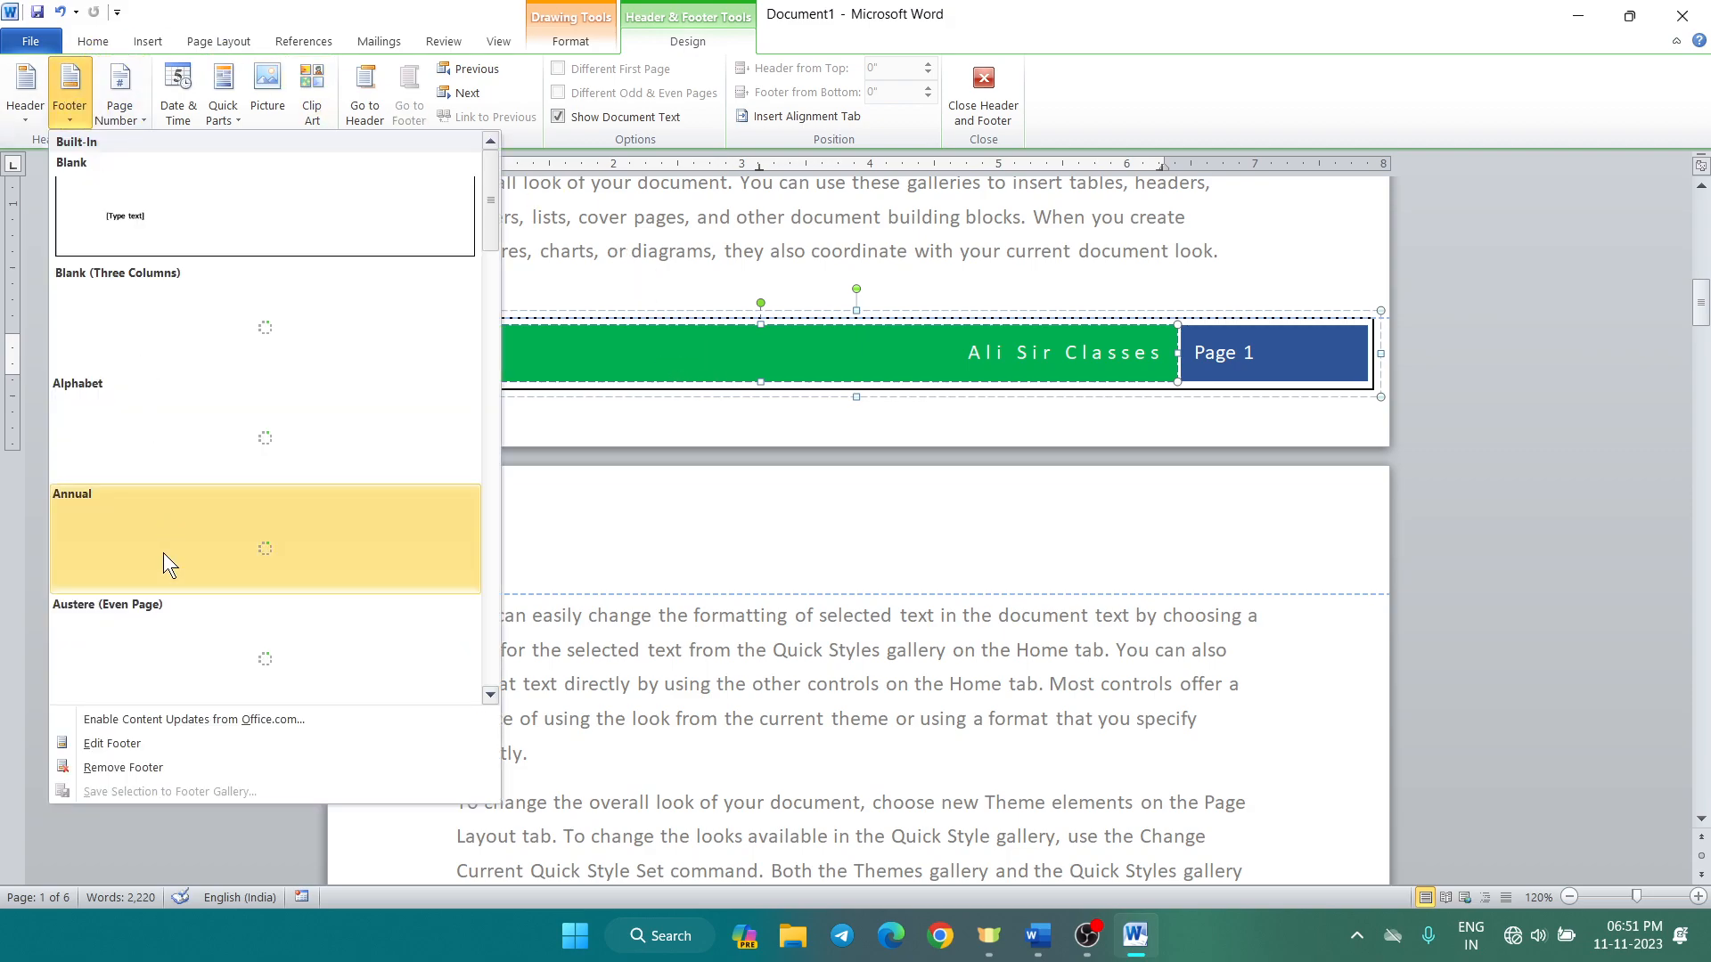
{"action": "left_click", "coordinate": [158, 768]}
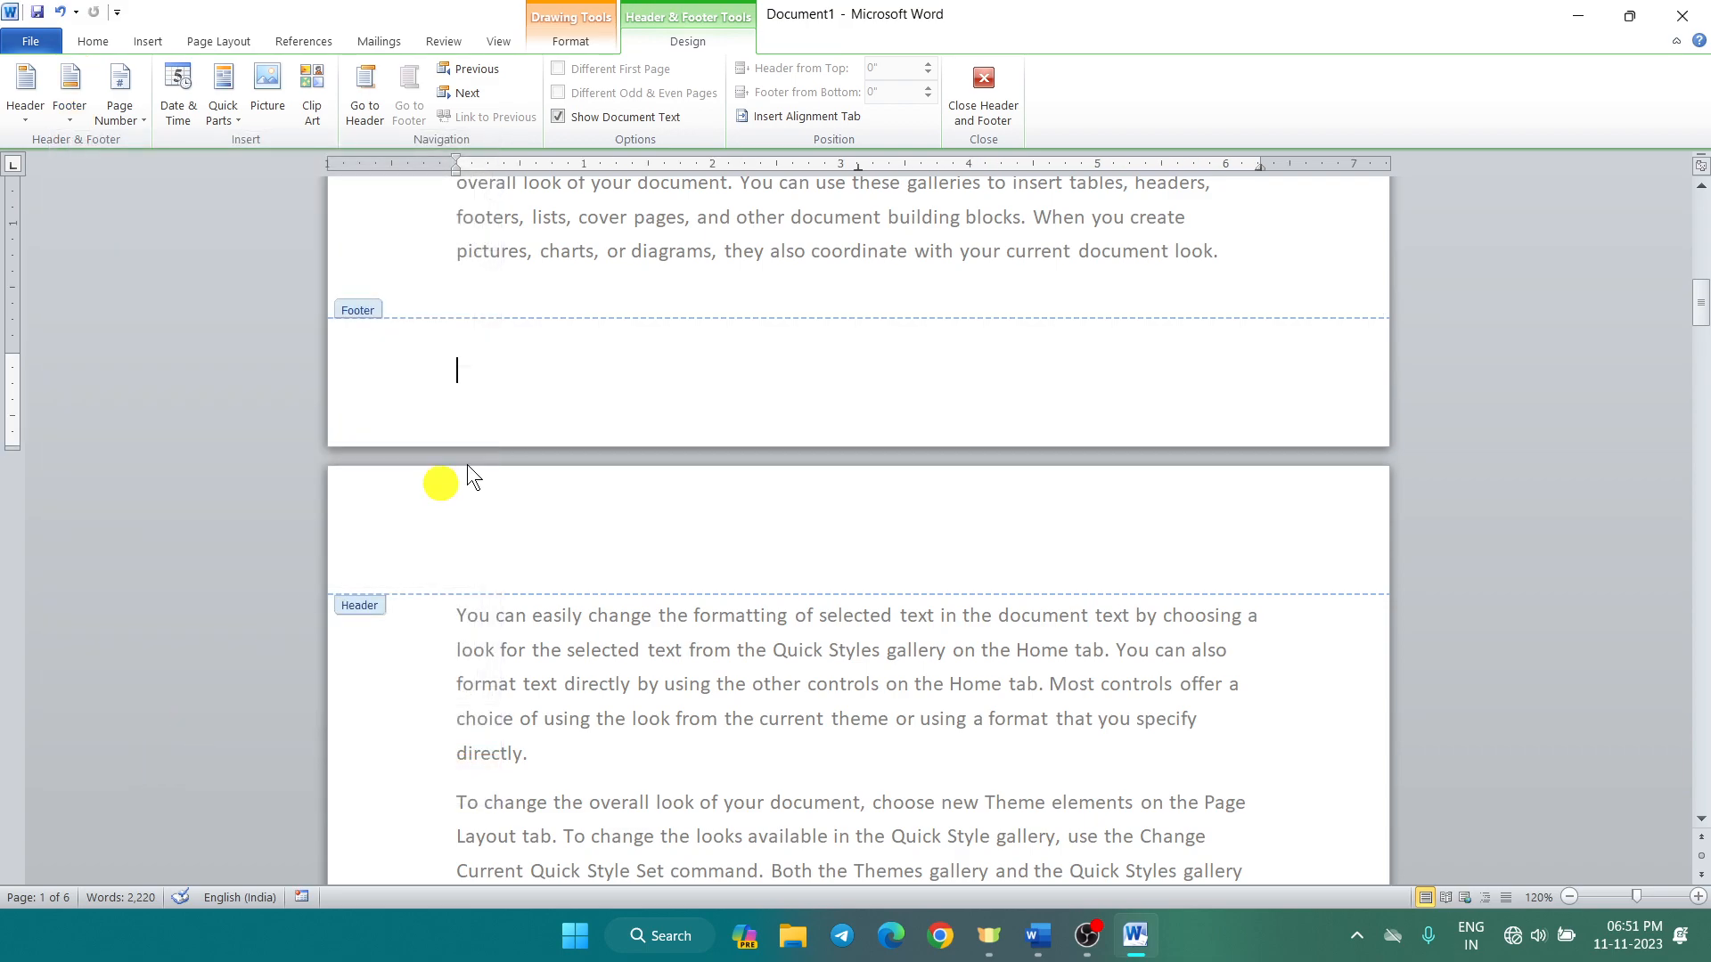
{"action": "scroll", "coordinate": [572, 386], "scroll_direction": "down", "scroll_amount": 20}
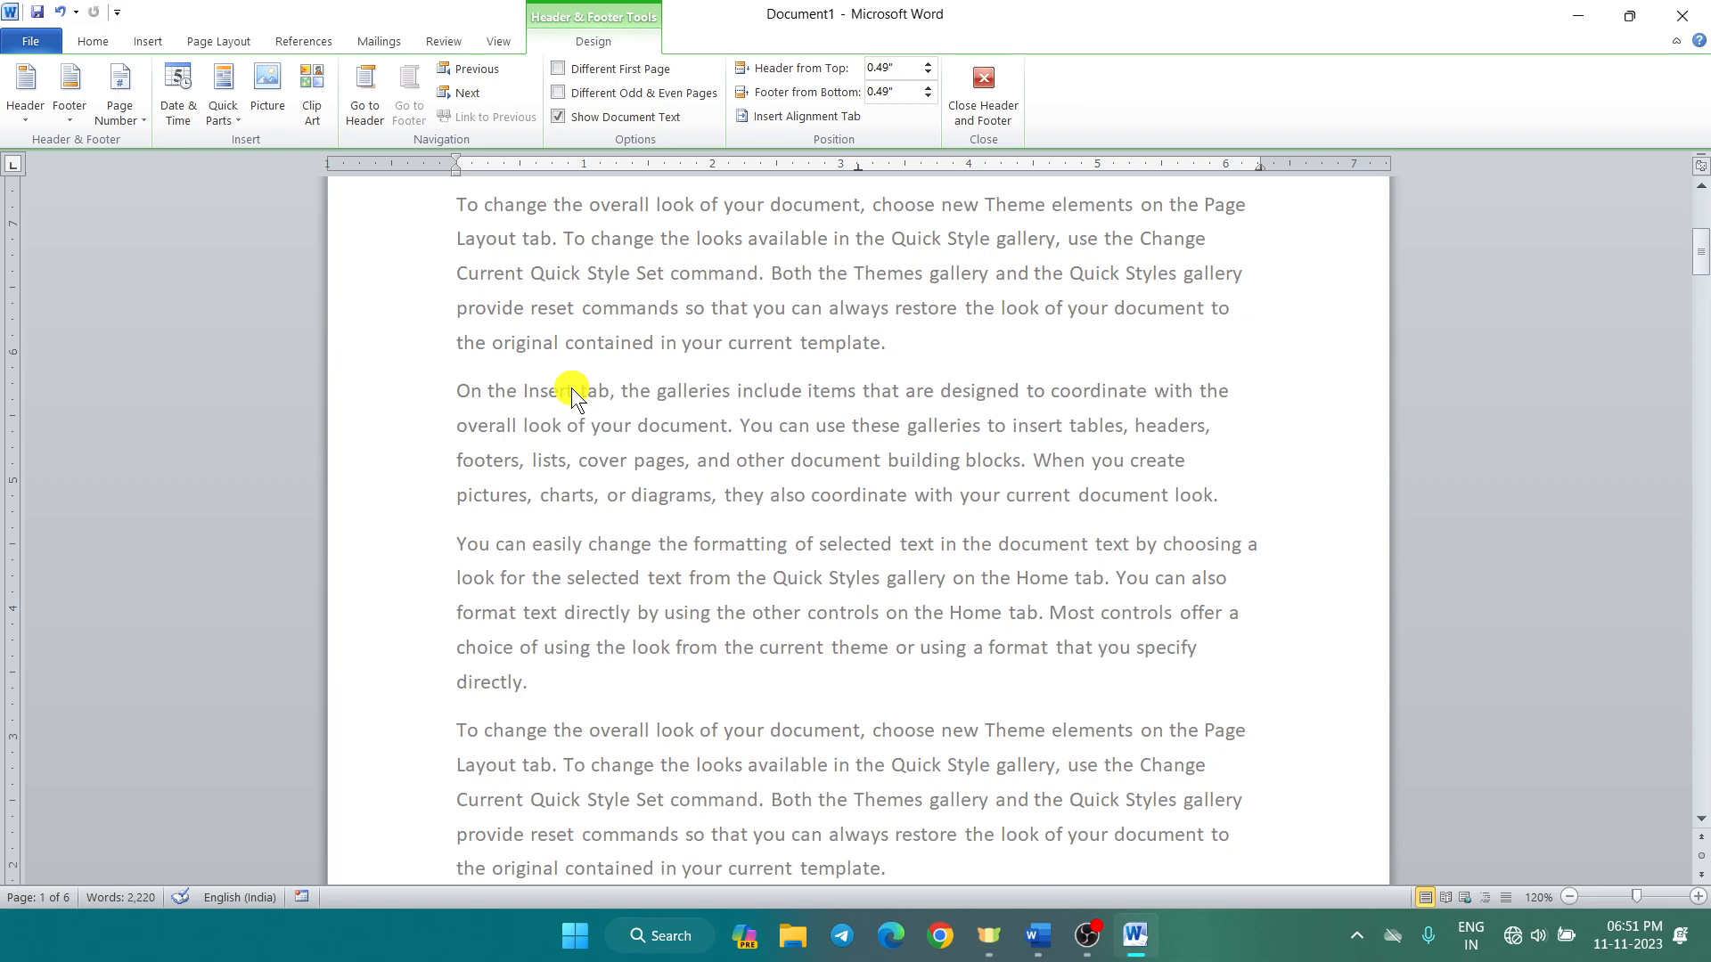
Step: Insert the Tiles header titled 'Microsoft Word 2010' and fill its Year box with 2023
{"action": "scroll", "coordinate": [571, 389], "scroll_direction": "up", "scroll_amount": 3}
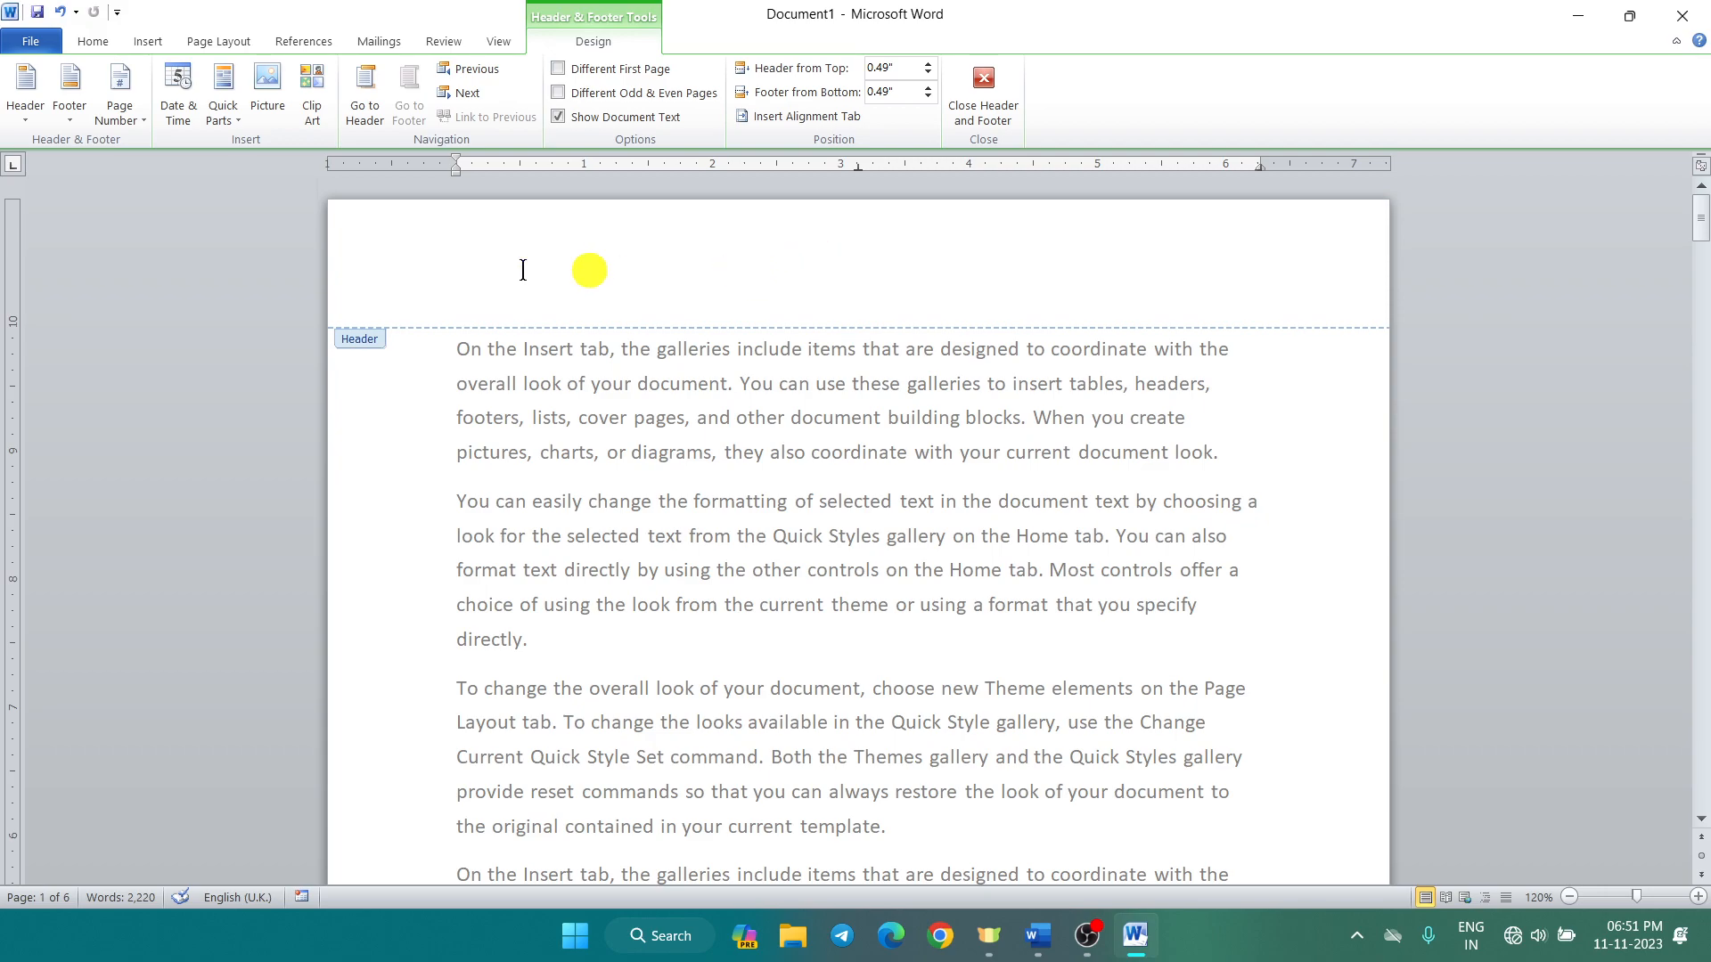
{"action": "left_click", "coordinate": [17, 123]}
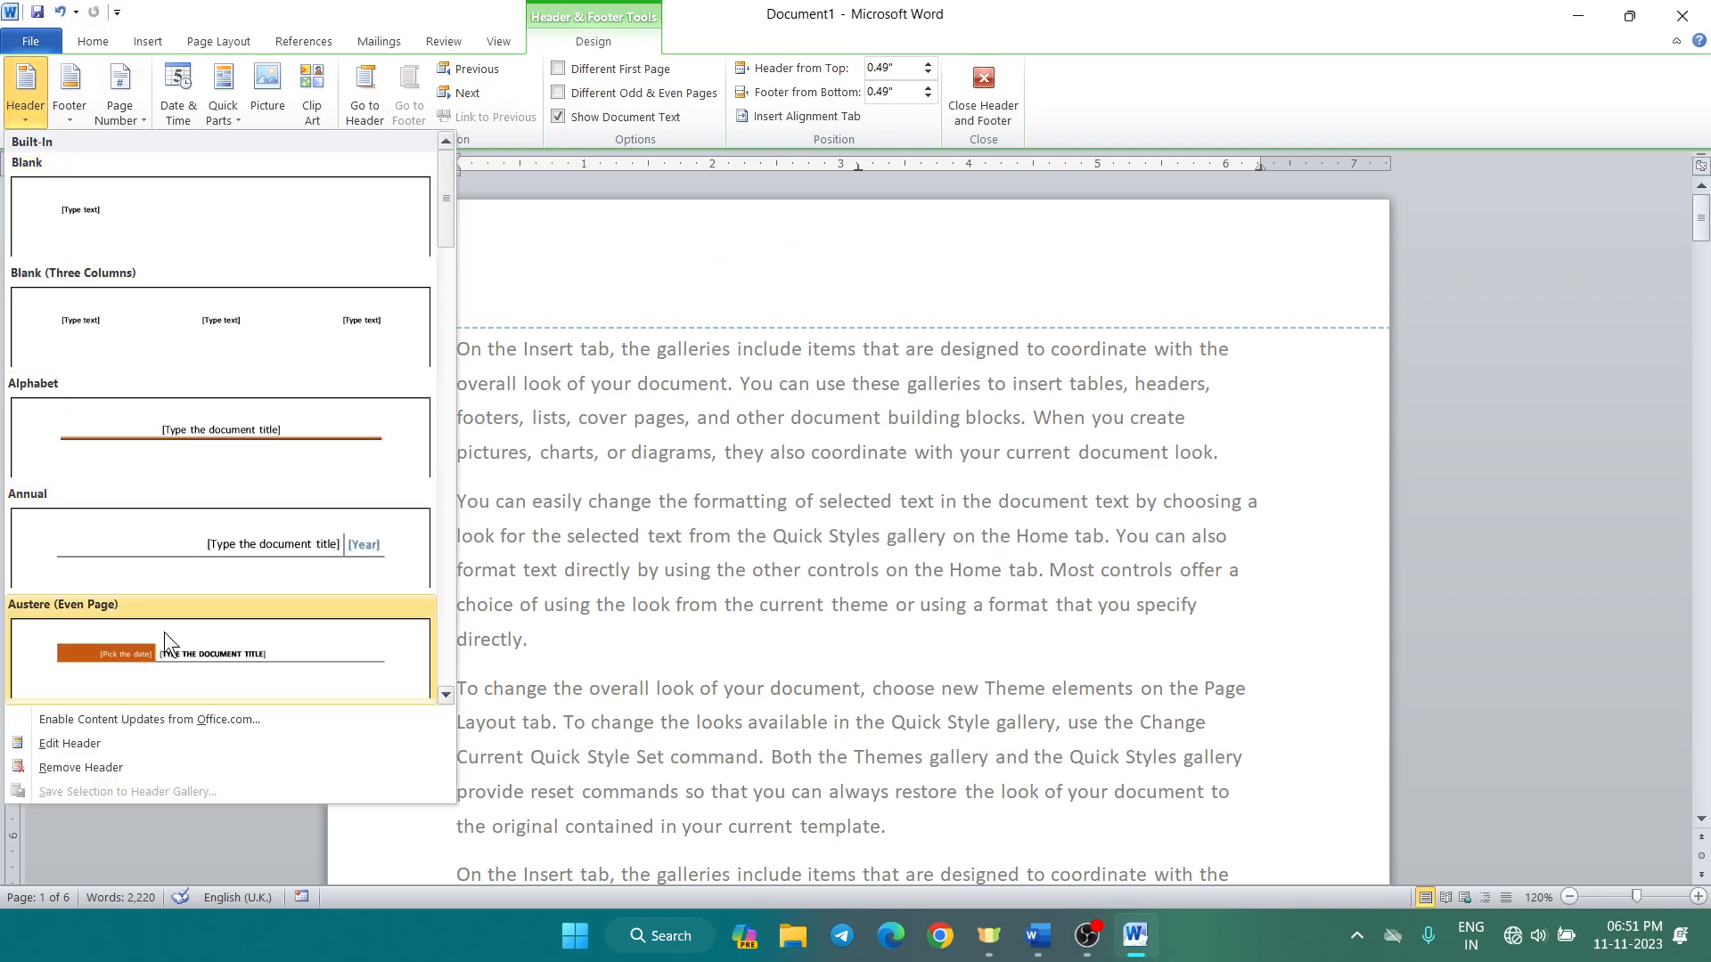
{"action": "scroll", "coordinate": [169, 615], "scroll_direction": "down", "scroll_amount": 8}
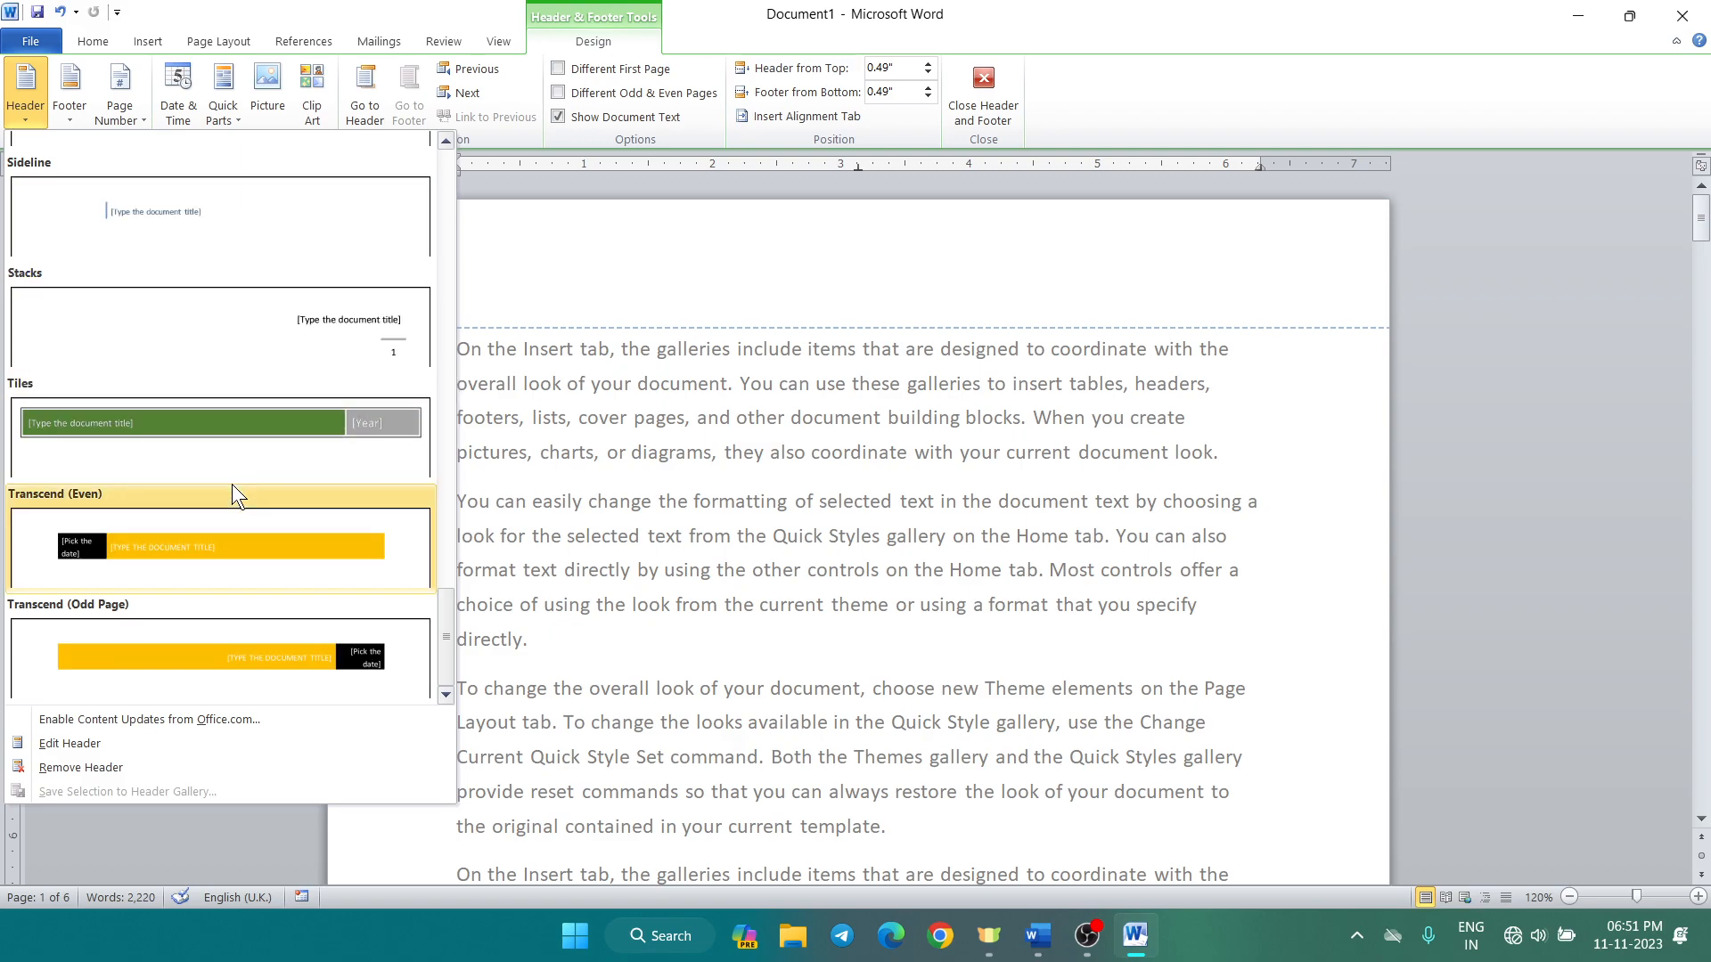
{"action": "left_click", "coordinate": [230, 431]}
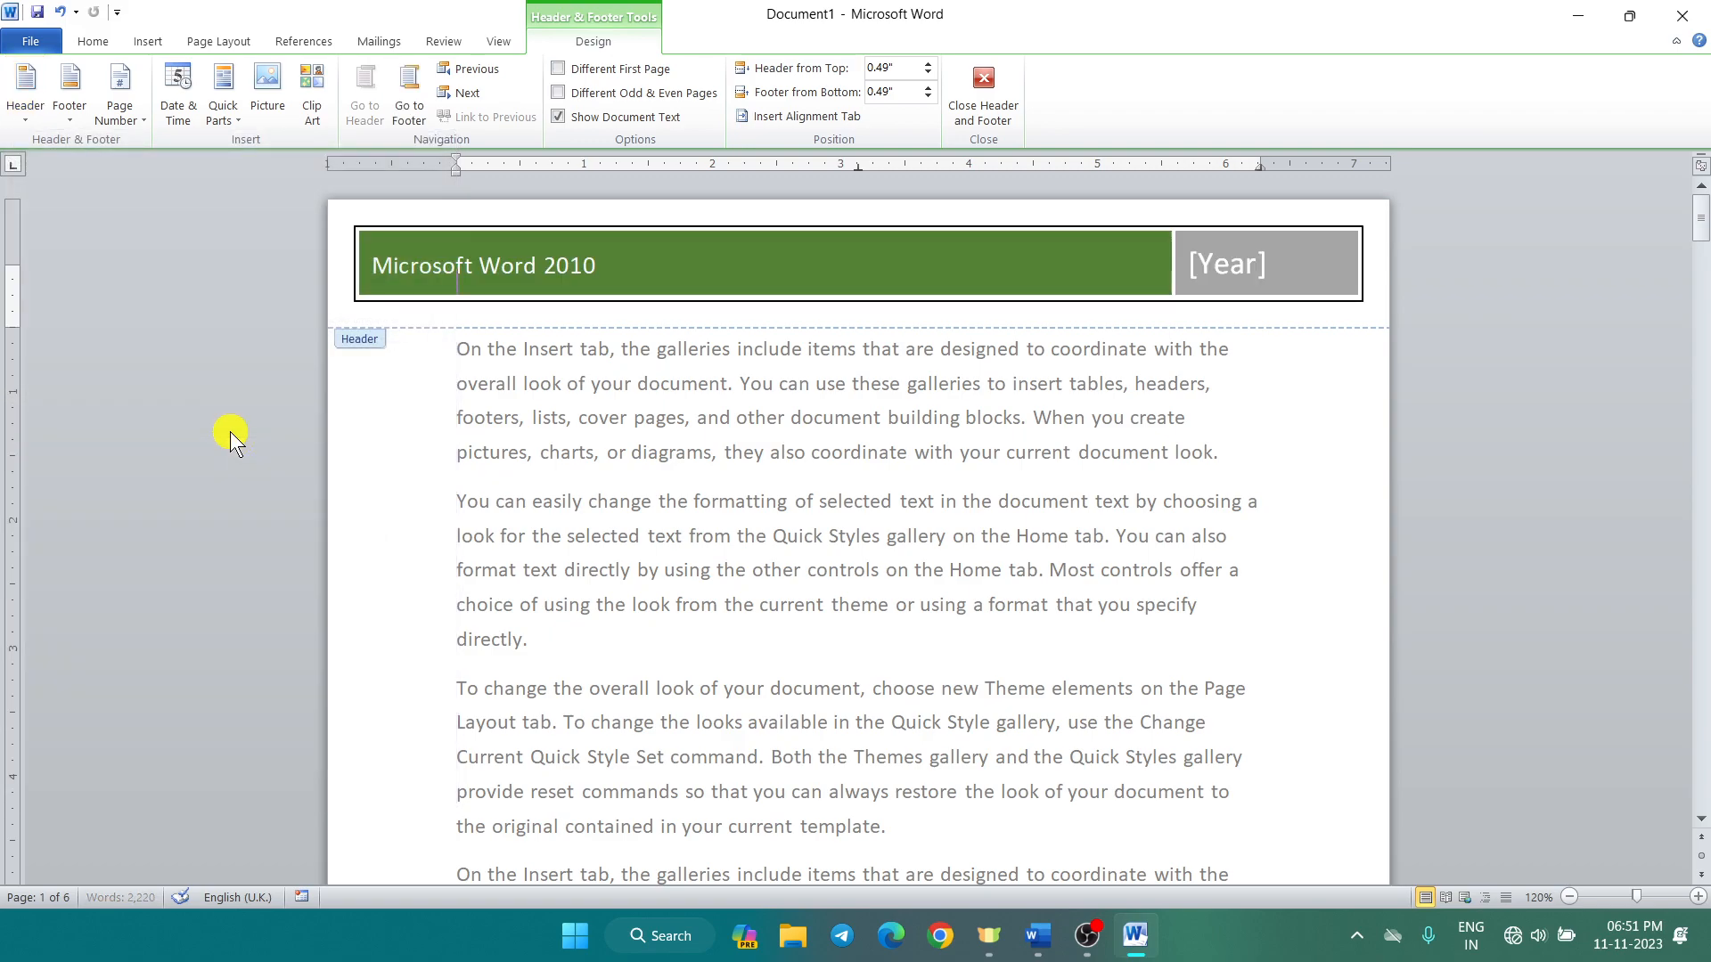
{"action": "left_click", "coordinate": [659, 278]}
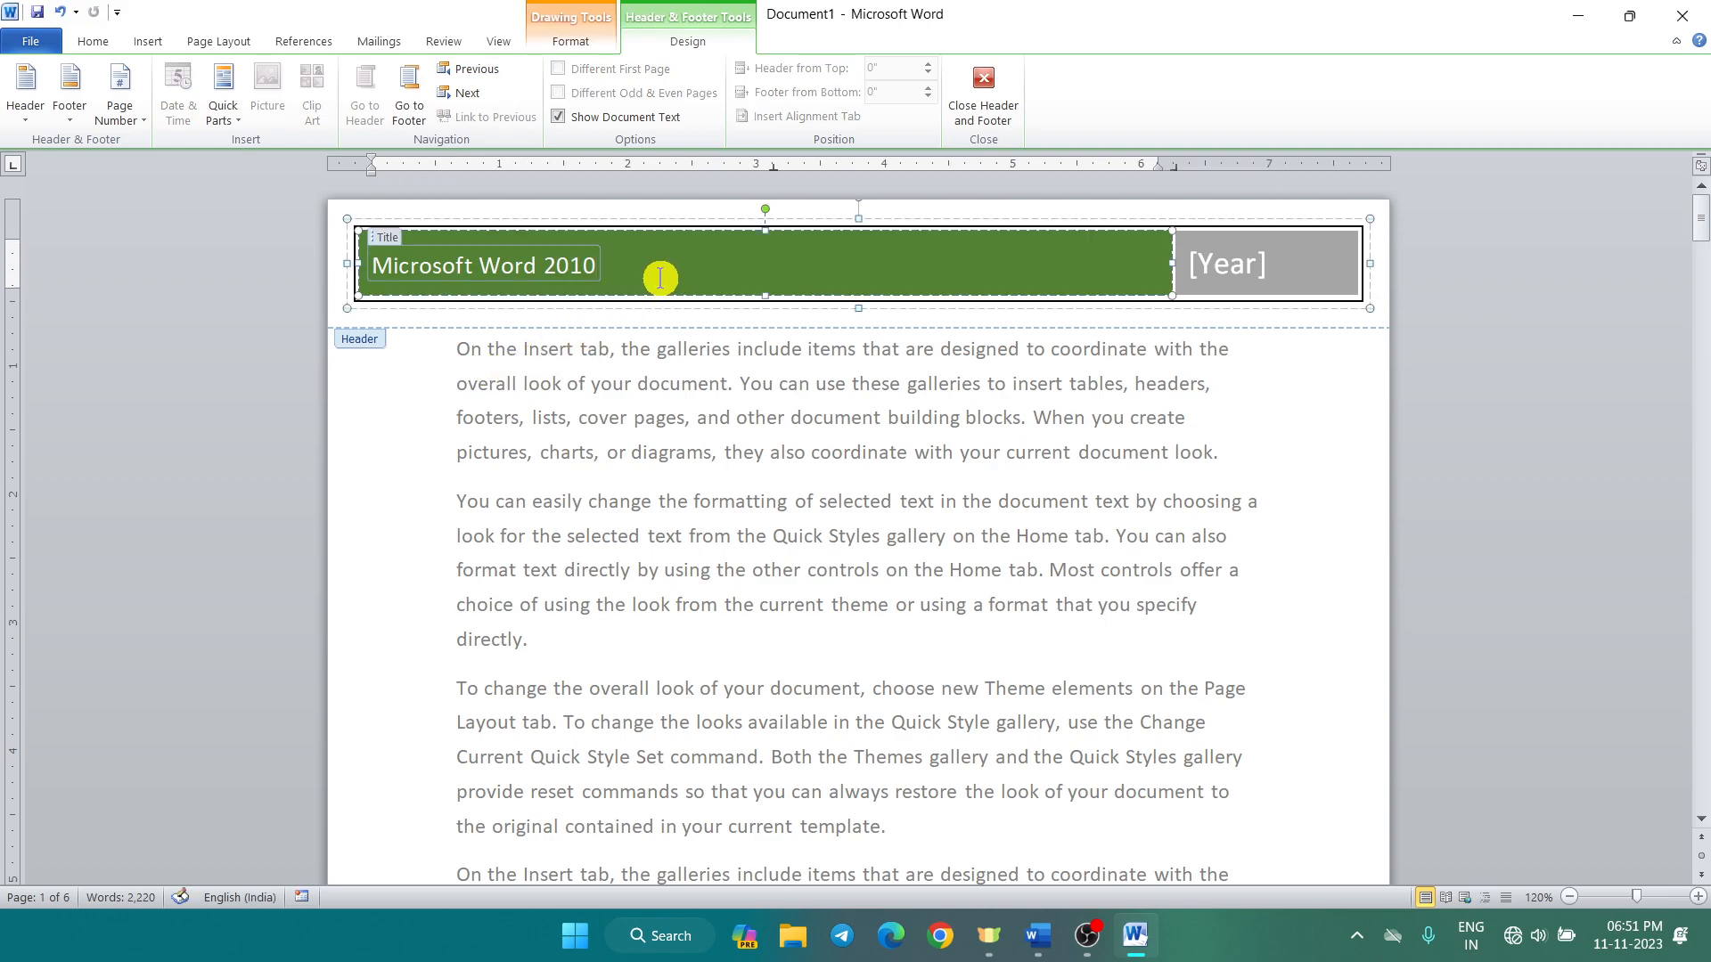
{"action": "left_click", "coordinate": [1263, 280]}
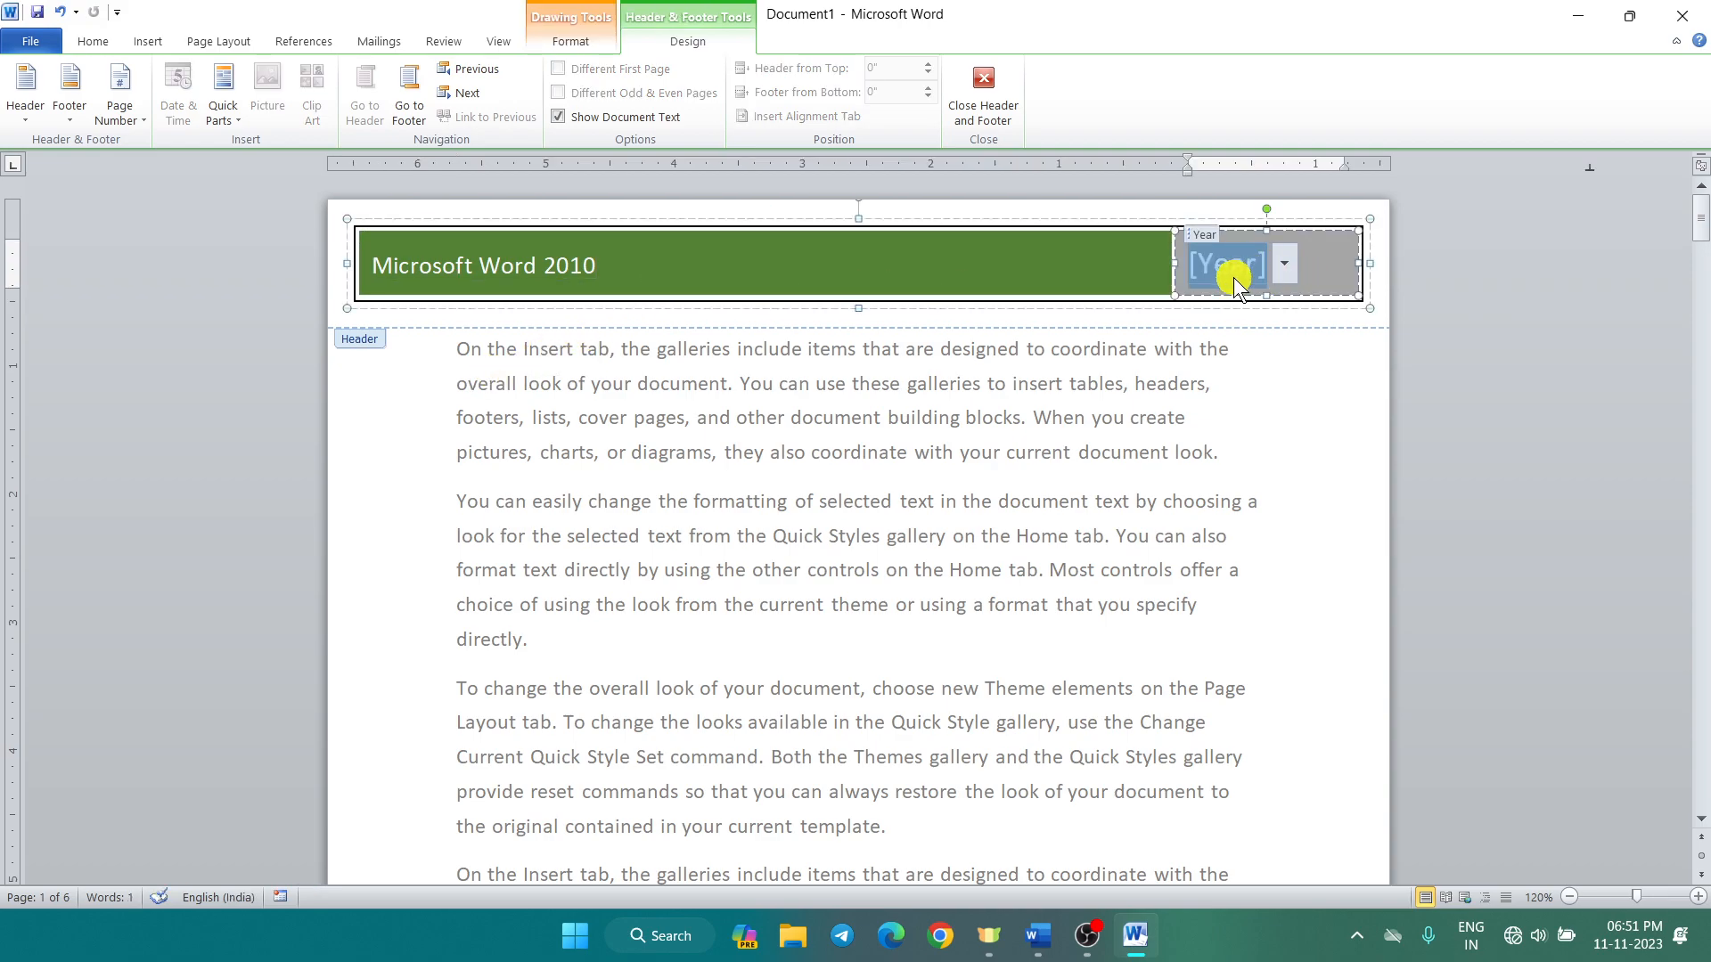
{"action": "type", "text": "2023"}
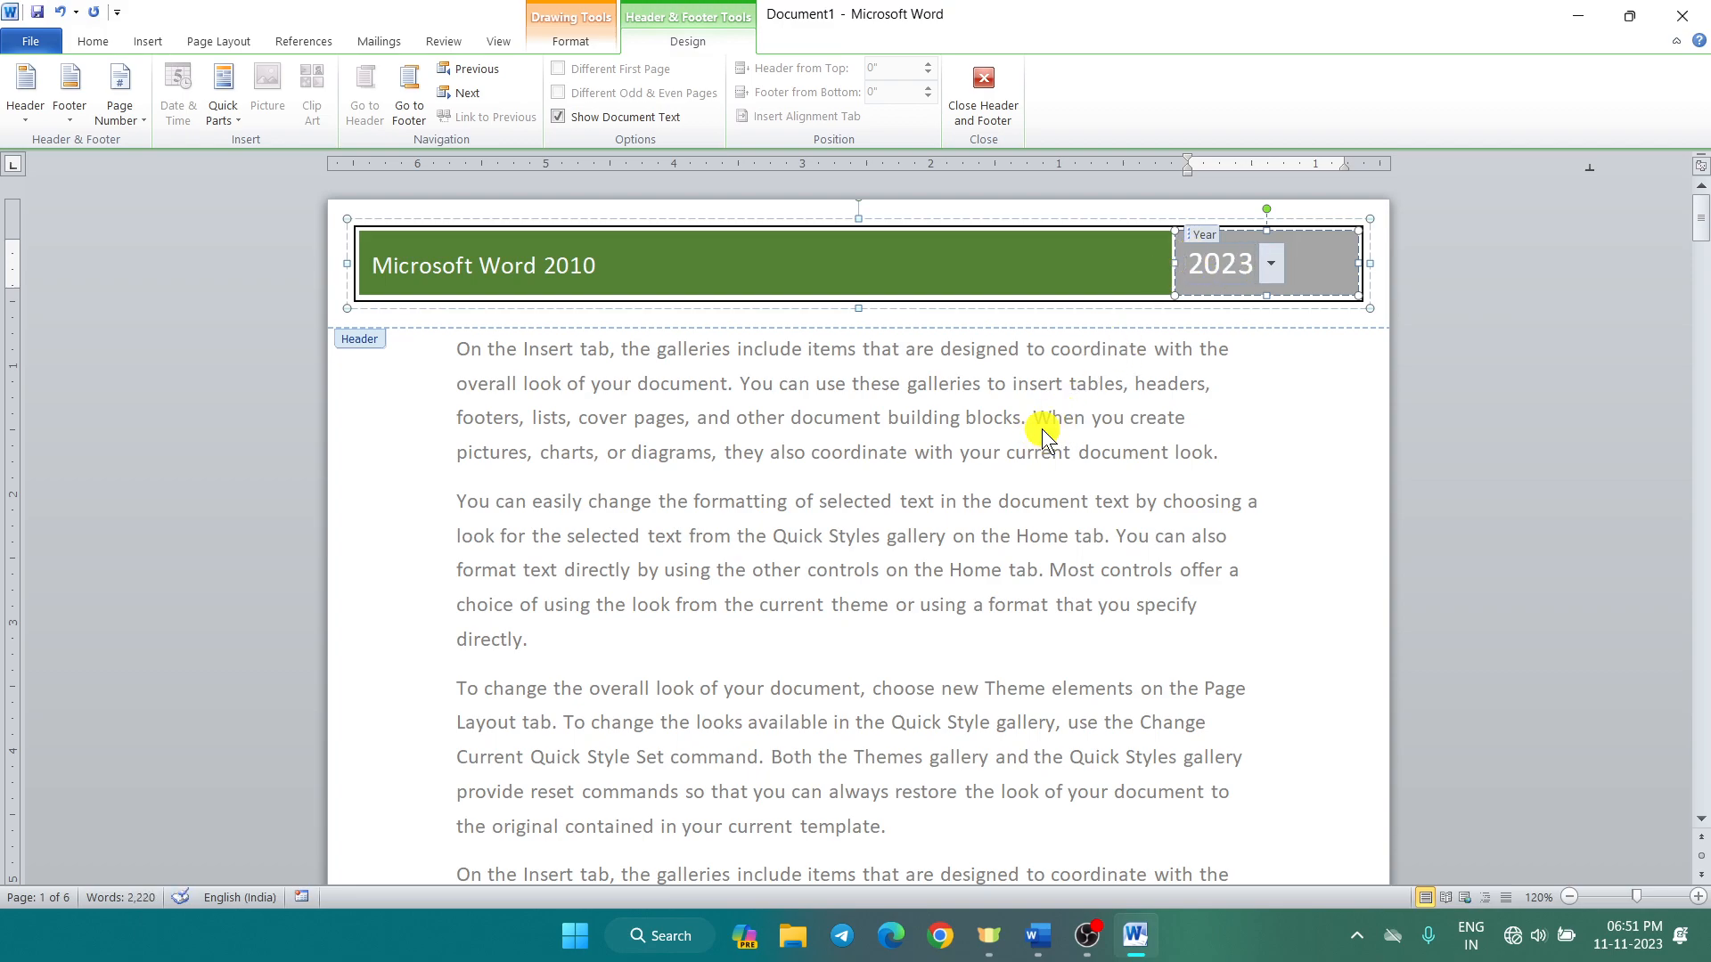
{"action": "left_click", "coordinate": [982, 89]}
Step: Reopen editing of the green Tiles header reading 'Microsoft Word 2010' with 2023
{"action": "scroll", "coordinate": [908, 412], "scroll_direction": "down", "scroll_amount": 13}
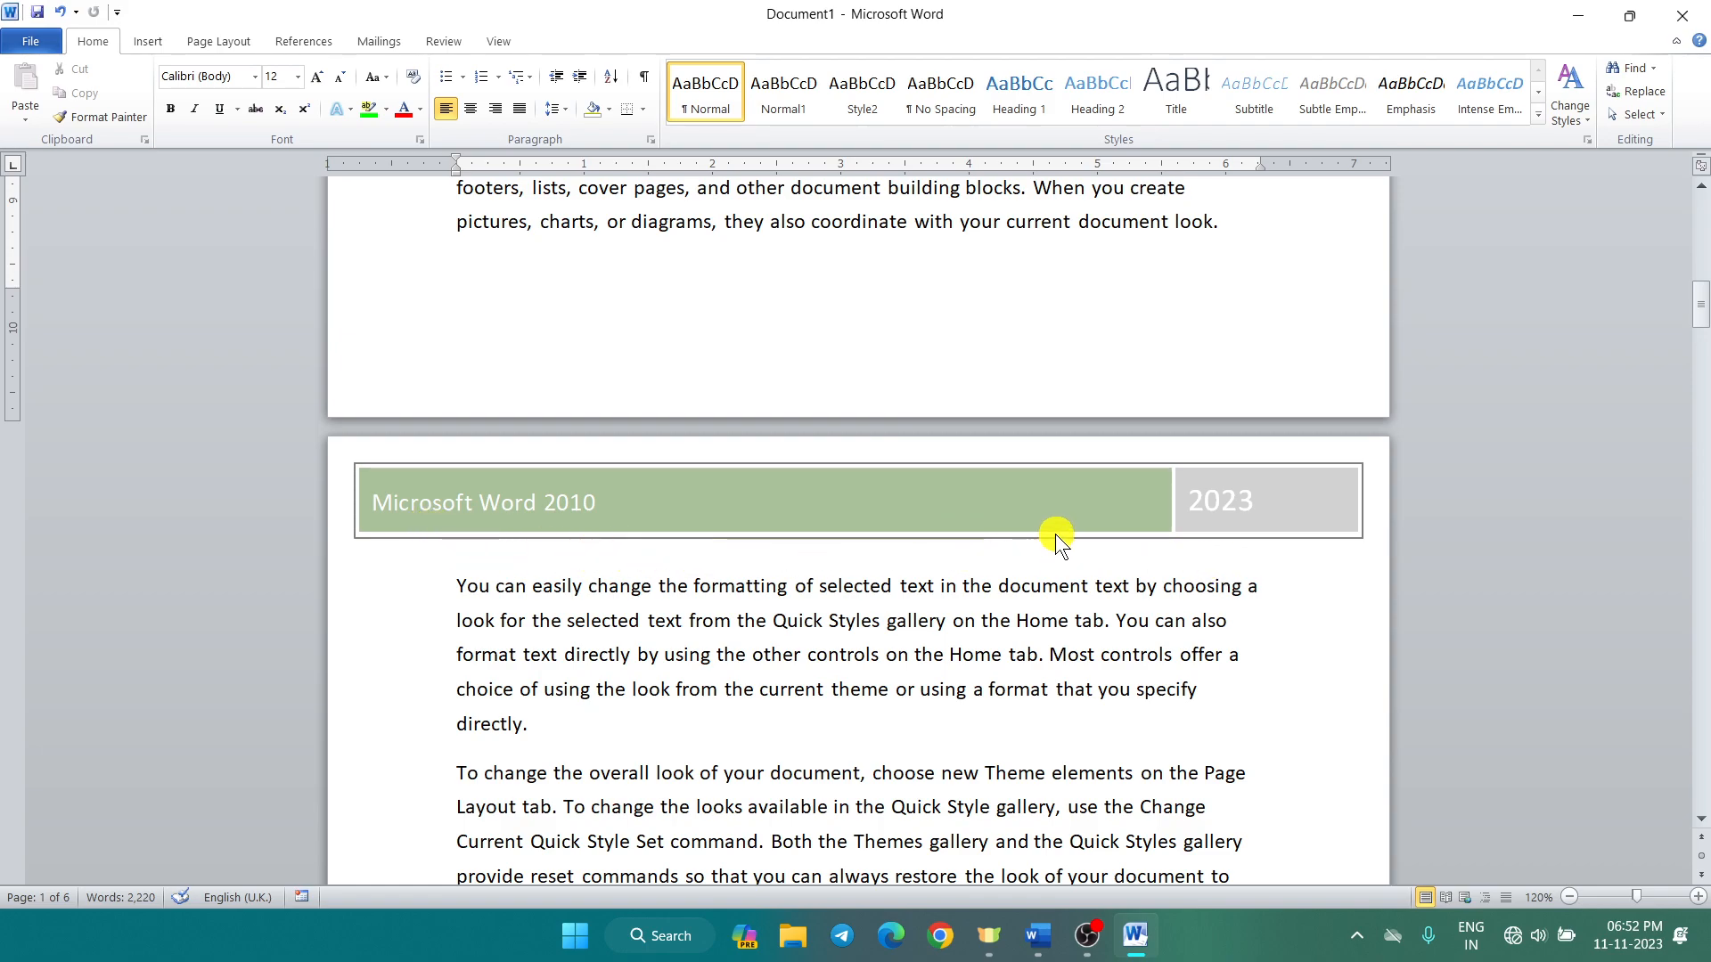
{"action": "scroll", "coordinate": [1055, 533], "scroll_direction": "up", "scroll_amount": 10}
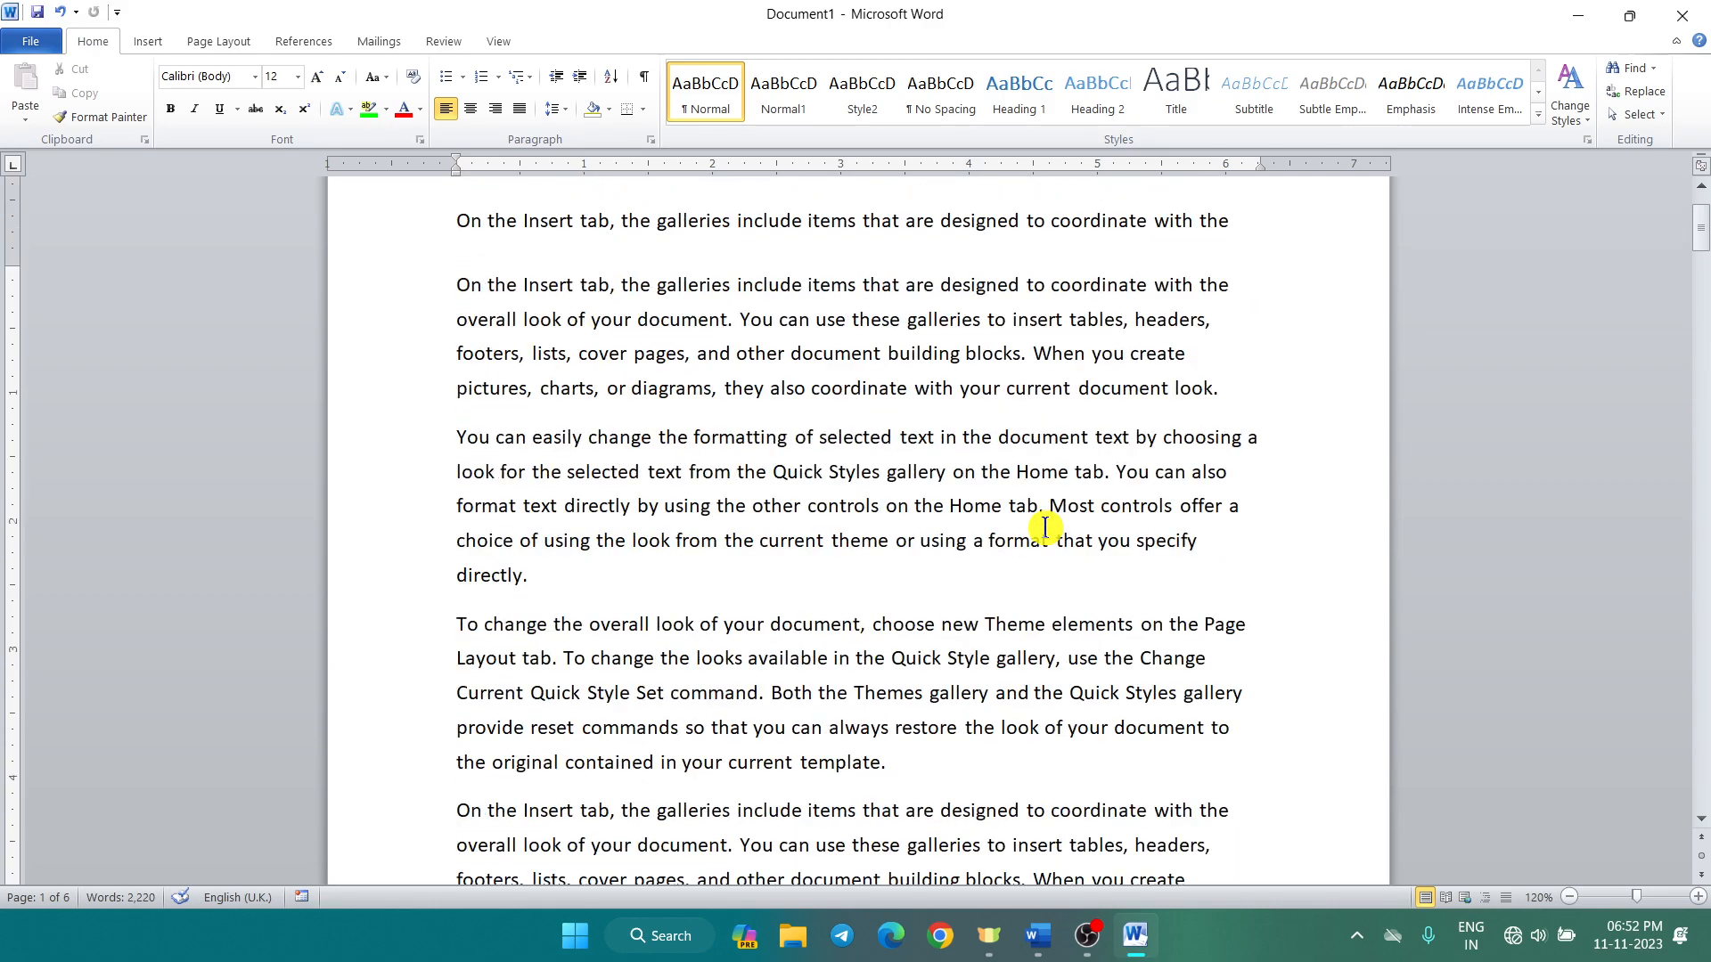
{"action": "scroll", "coordinate": [1044, 527], "scroll_direction": "up", "scroll_amount": 2}
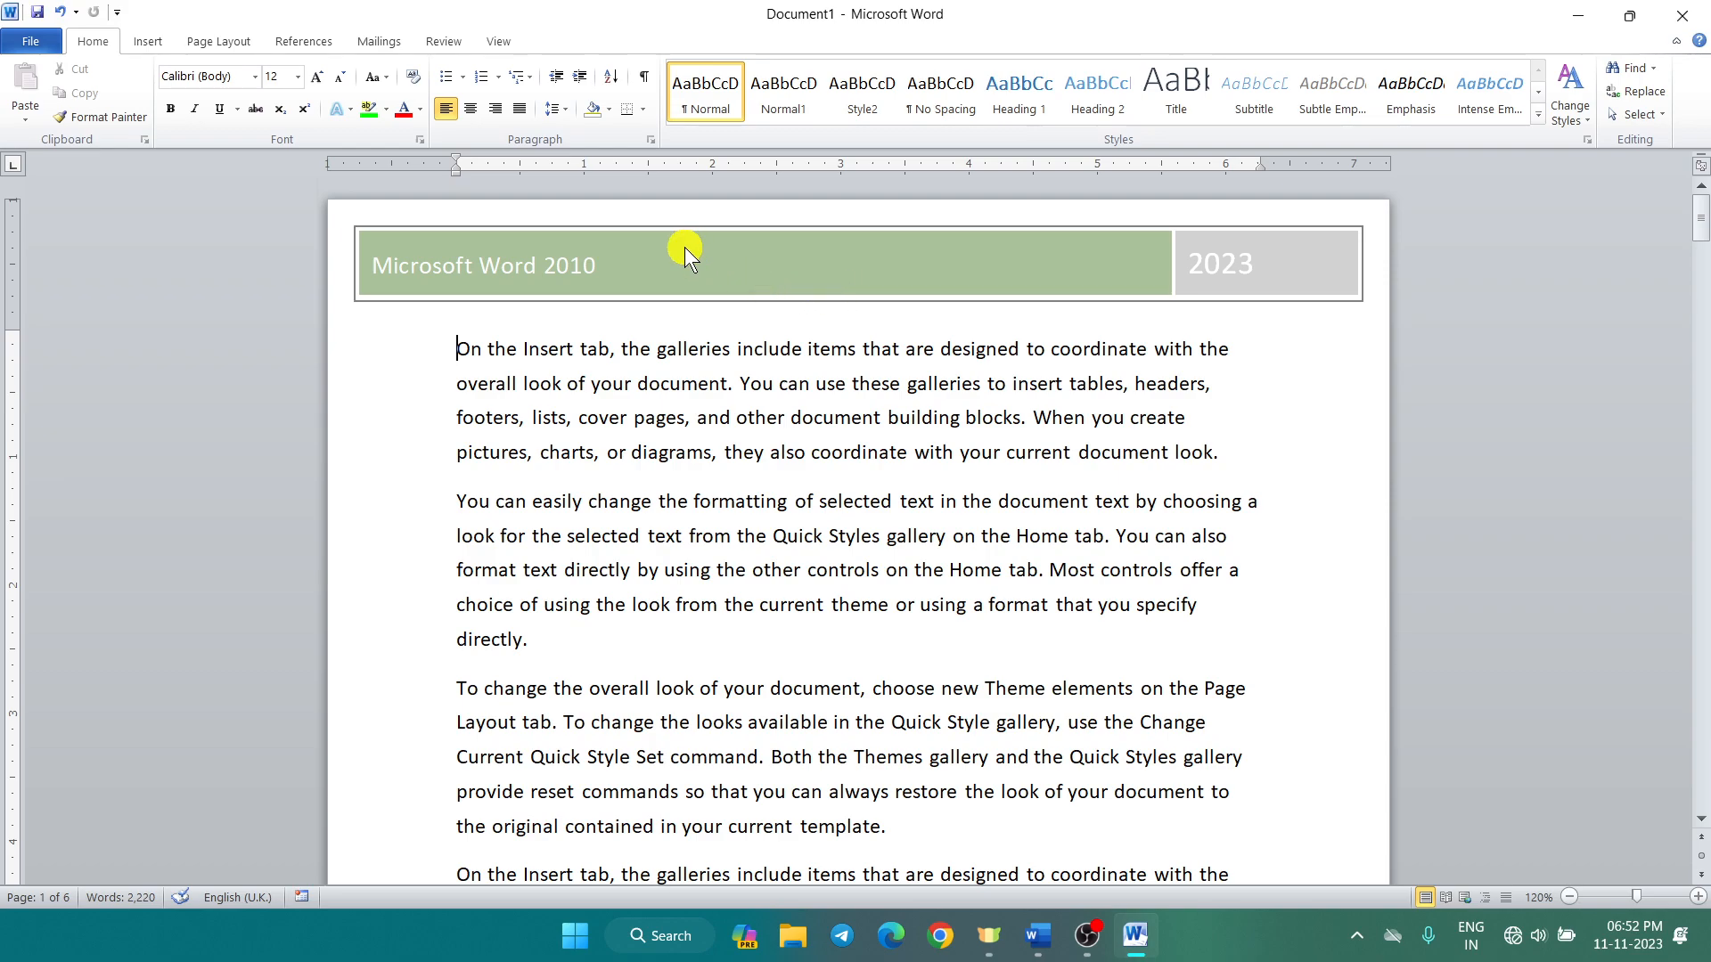
{"action": "left_click", "coordinate": [150, 46]}
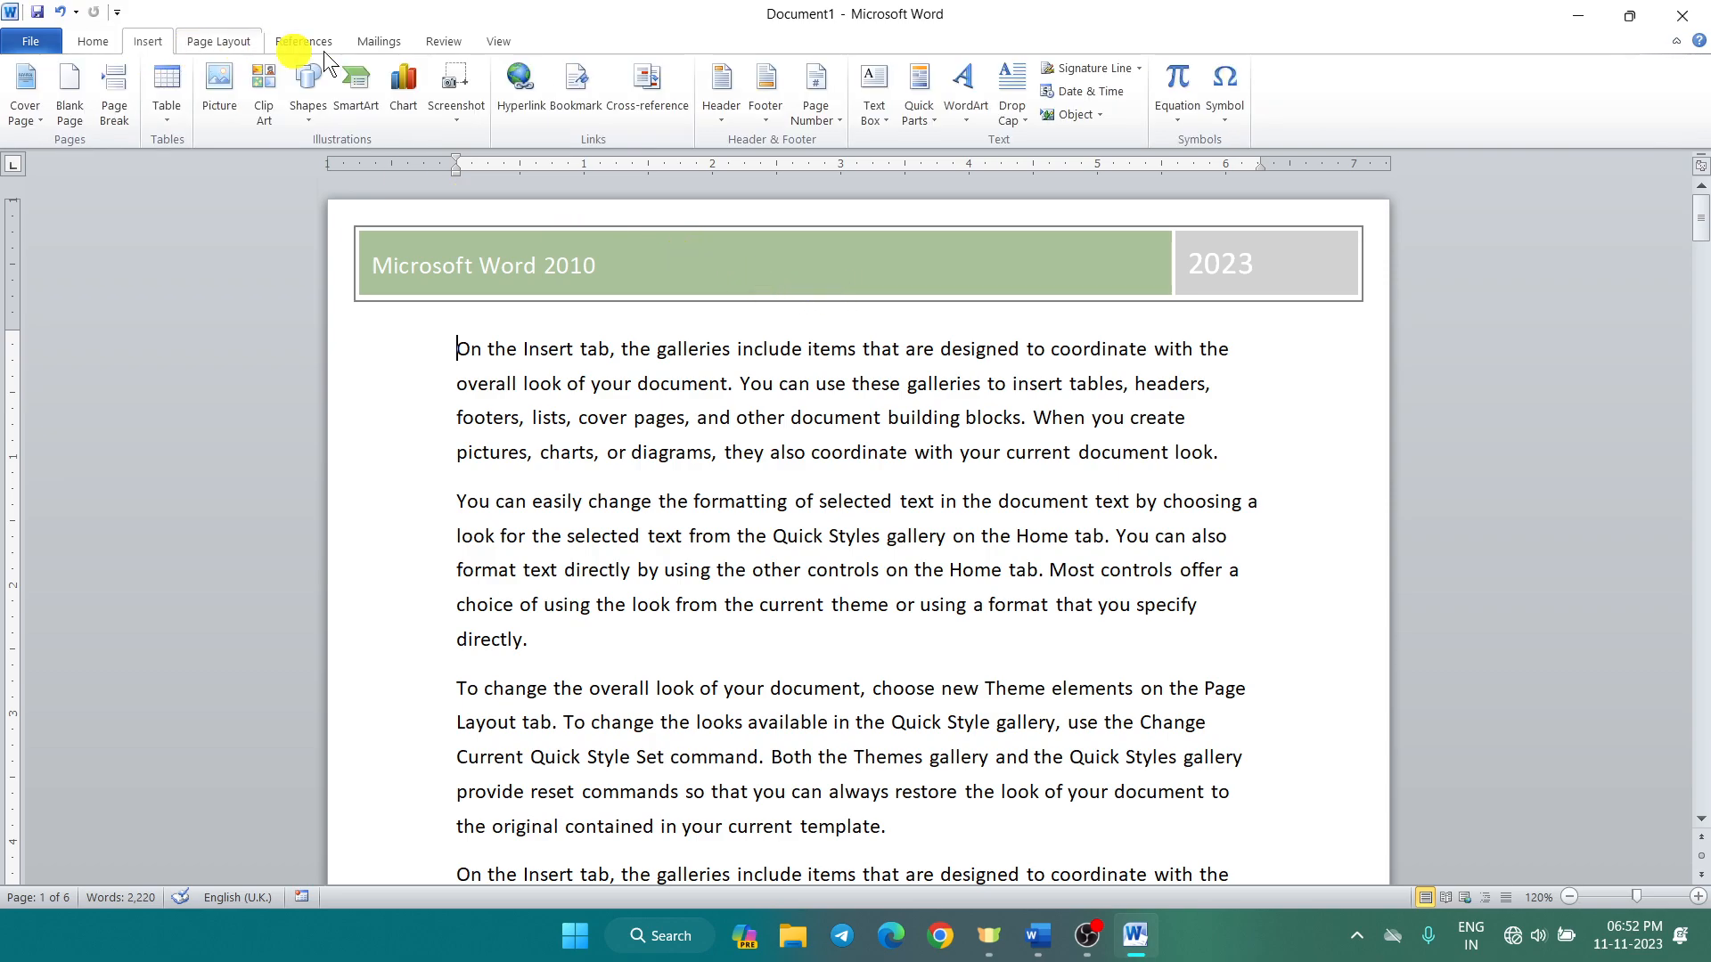
{"action": "left_click", "coordinate": [724, 115]}
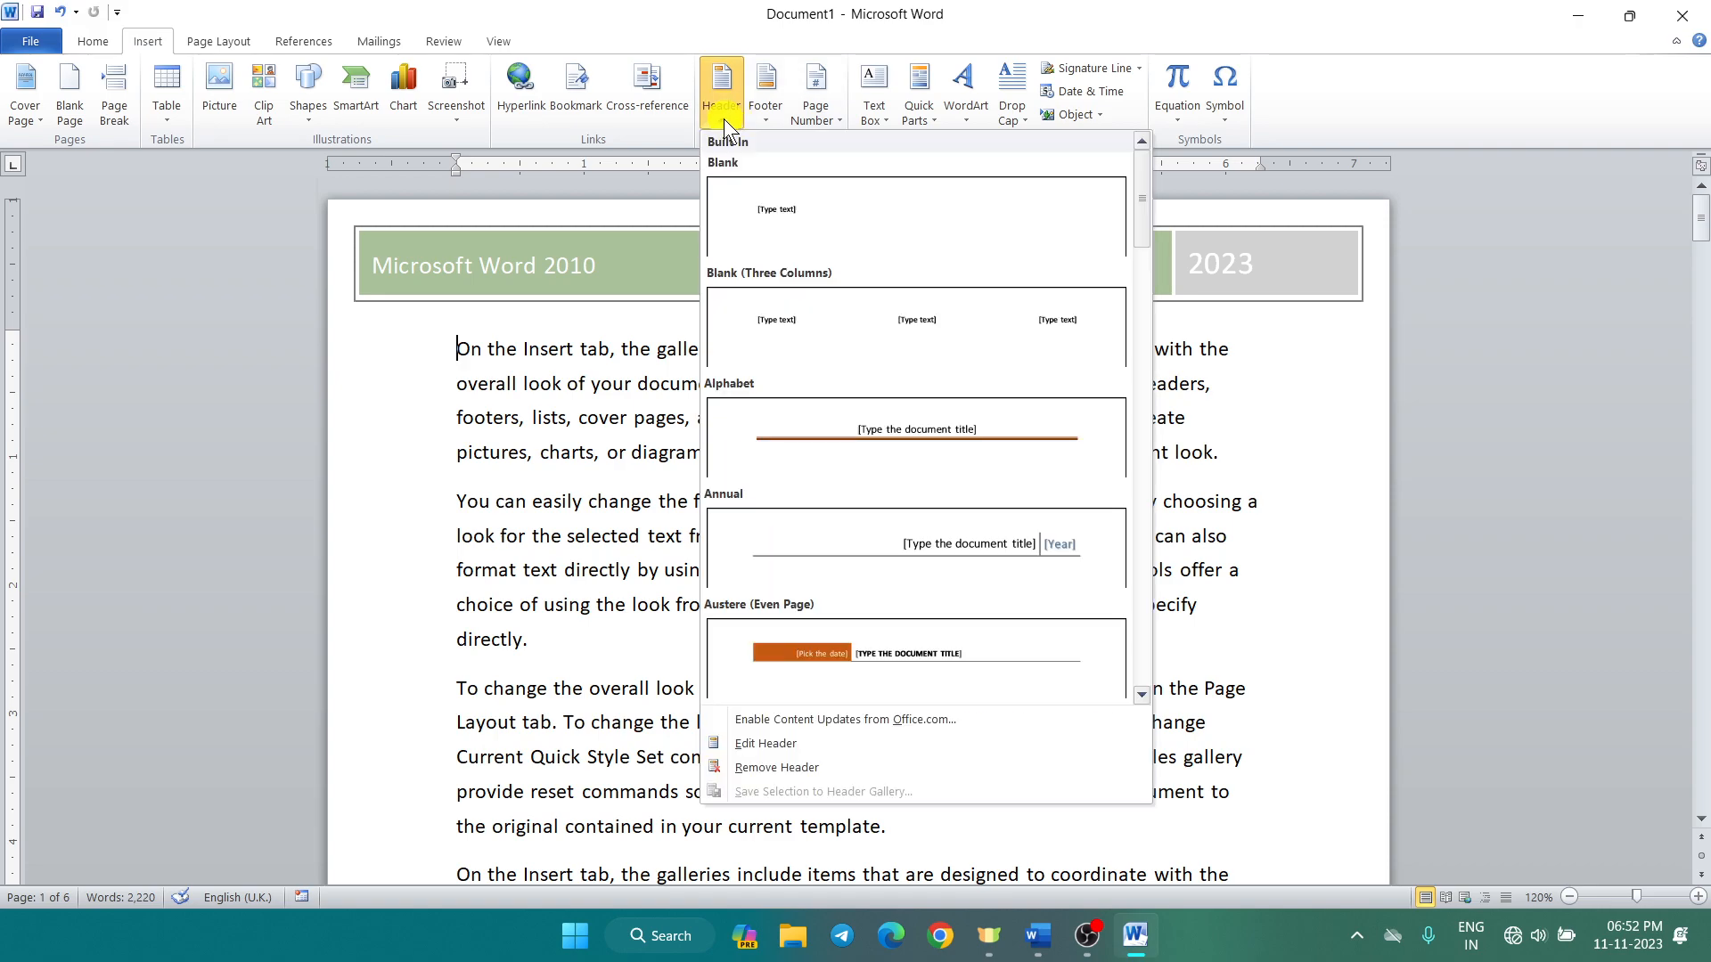
{"action": "left_click", "coordinate": [622, 260]}
{"action": "double_click", "coordinate": [622, 260]}
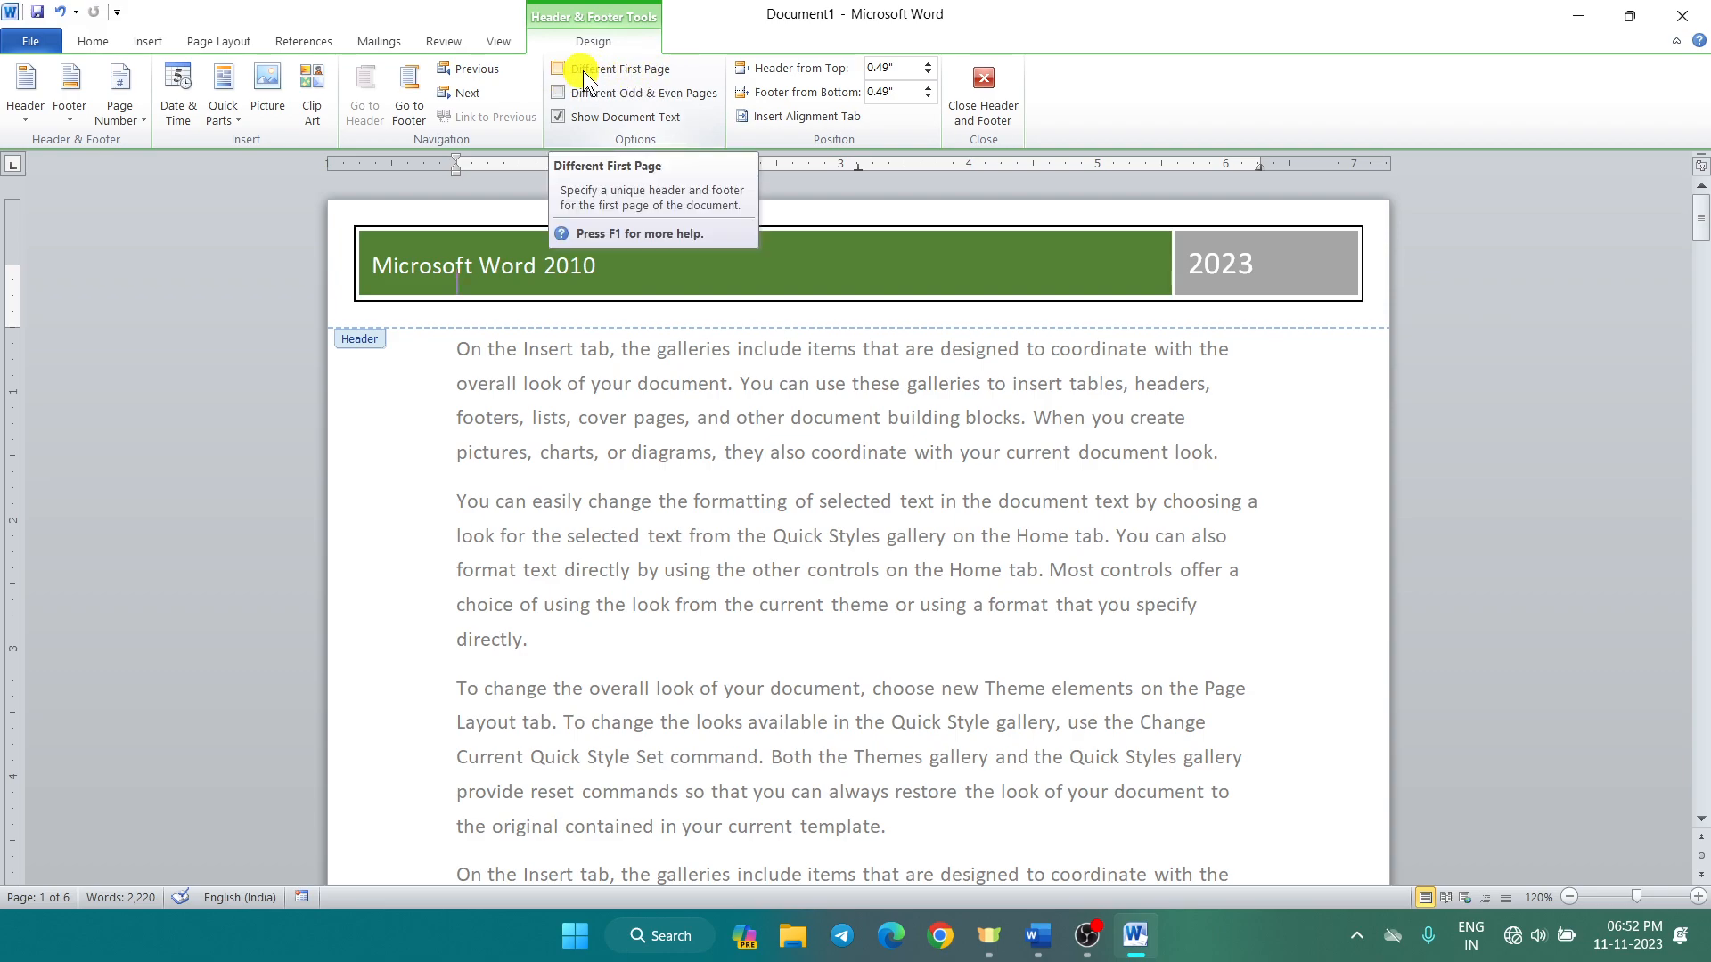
{"action": "left_click", "coordinate": [556, 68]}
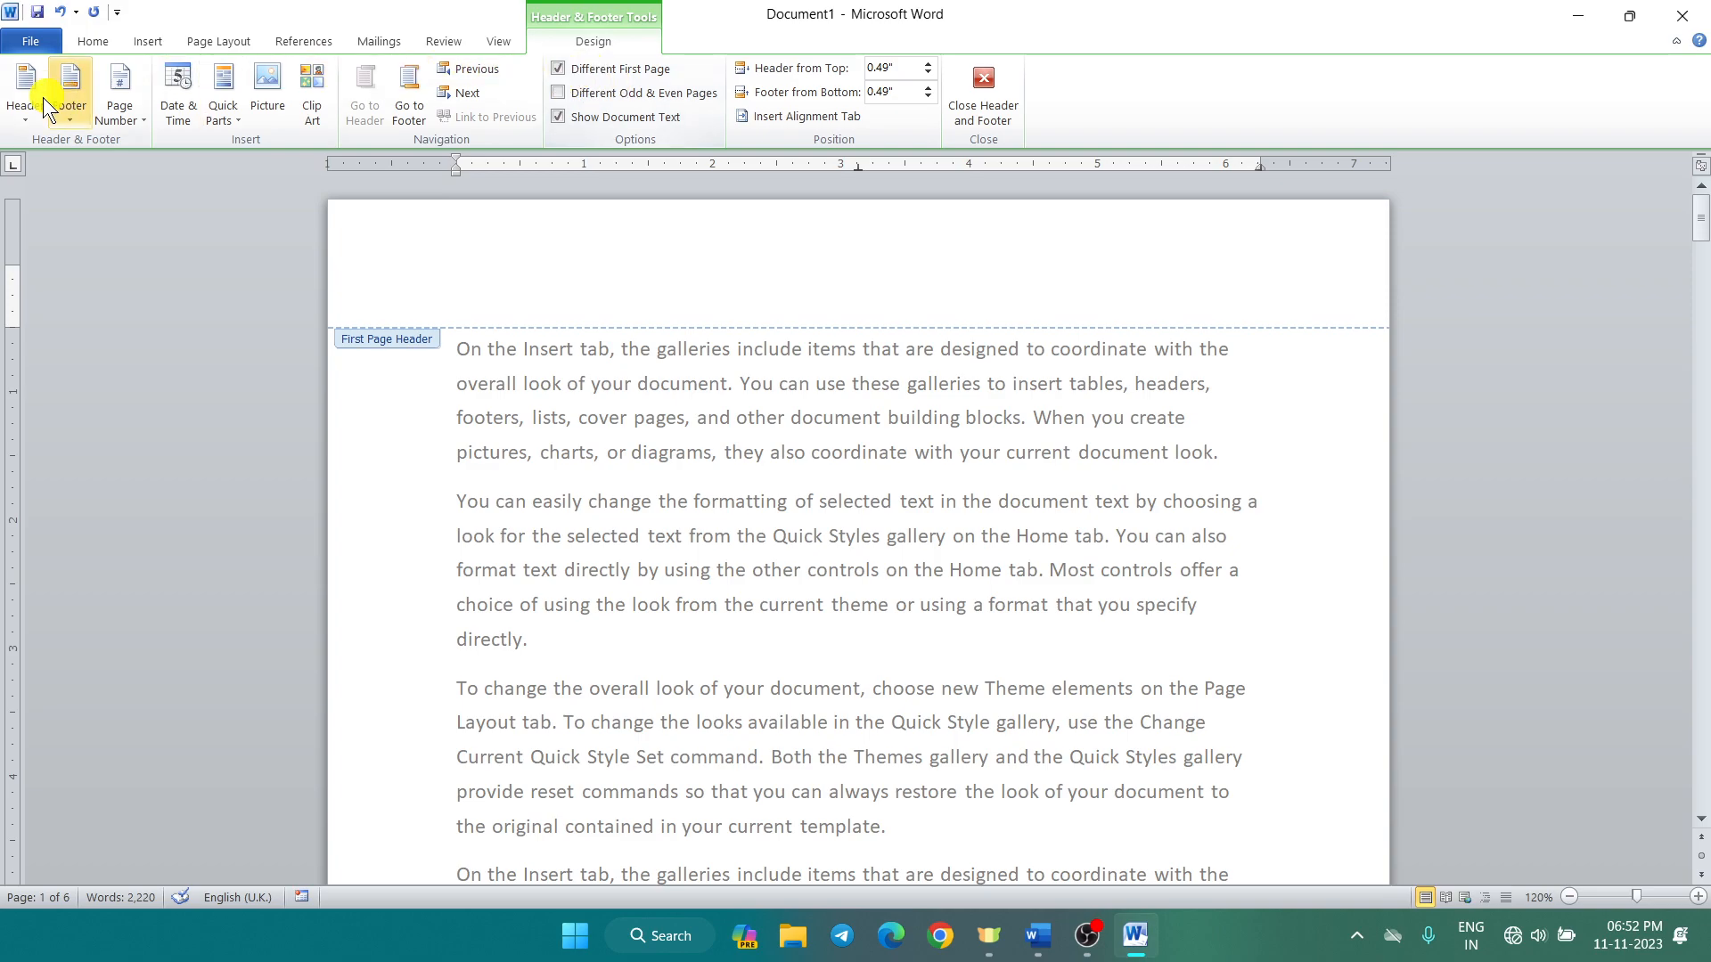
{"action": "left_click", "coordinate": [27, 116]}
{"action": "scroll", "coordinate": [248, 377], "scroll_direction": "down", "scroll_amount": 10}
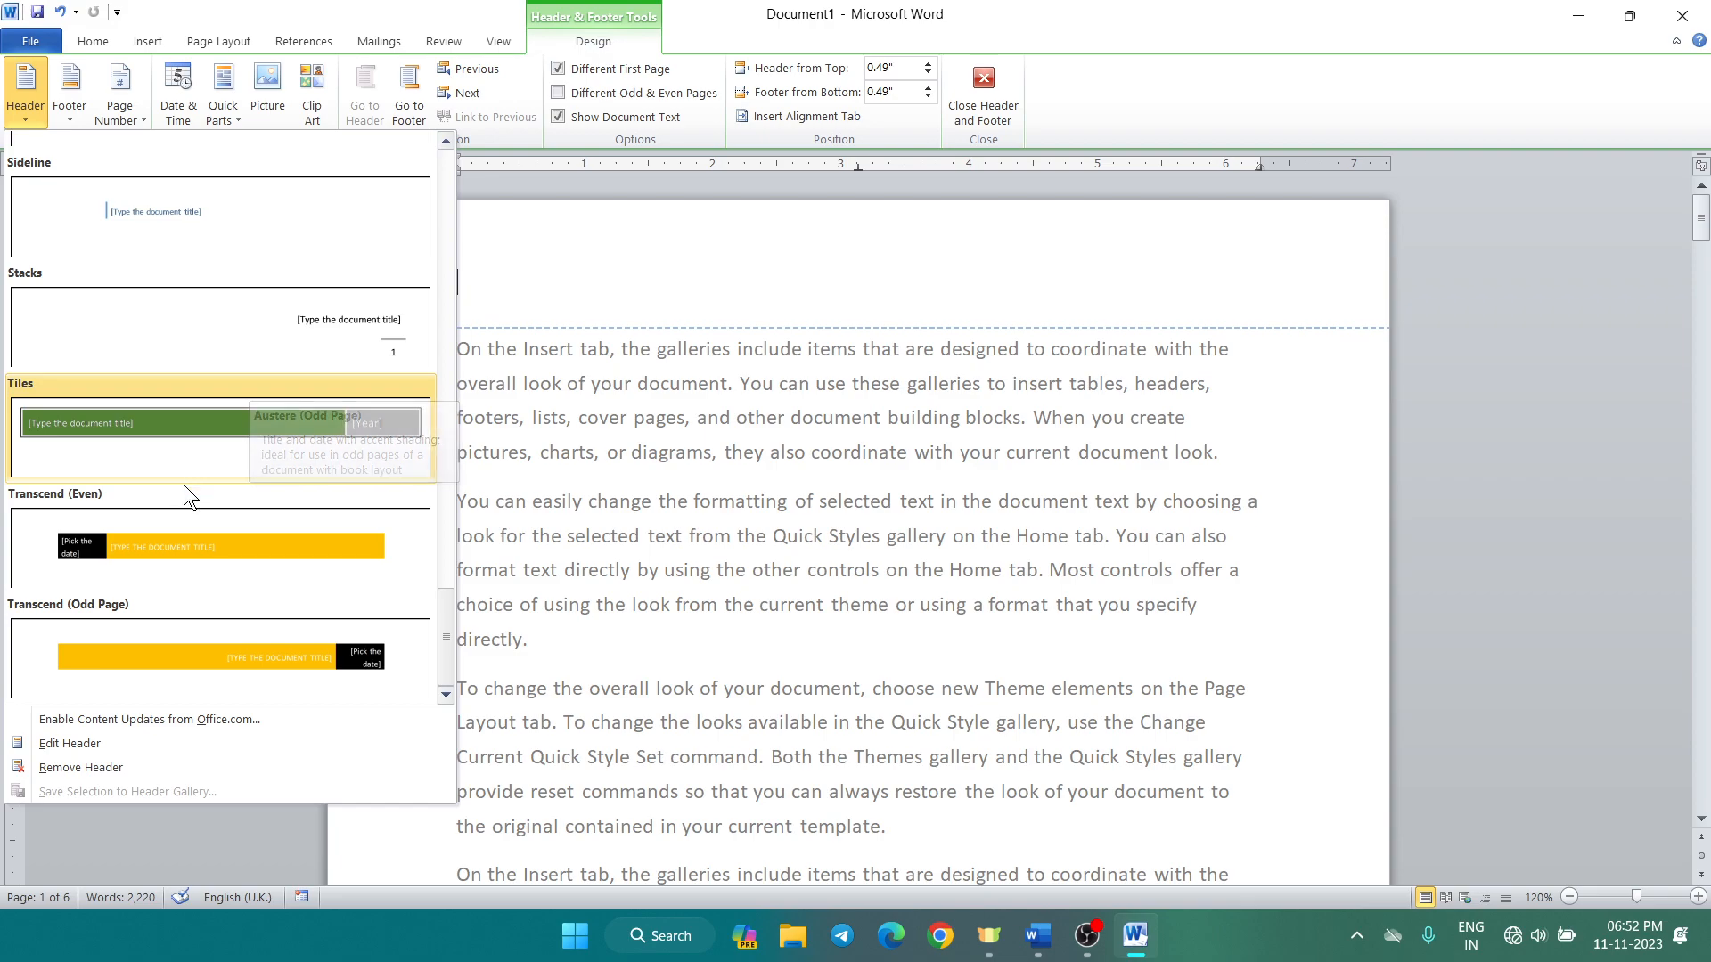
{"action": "left_click", "coordinate": [158, 559]}
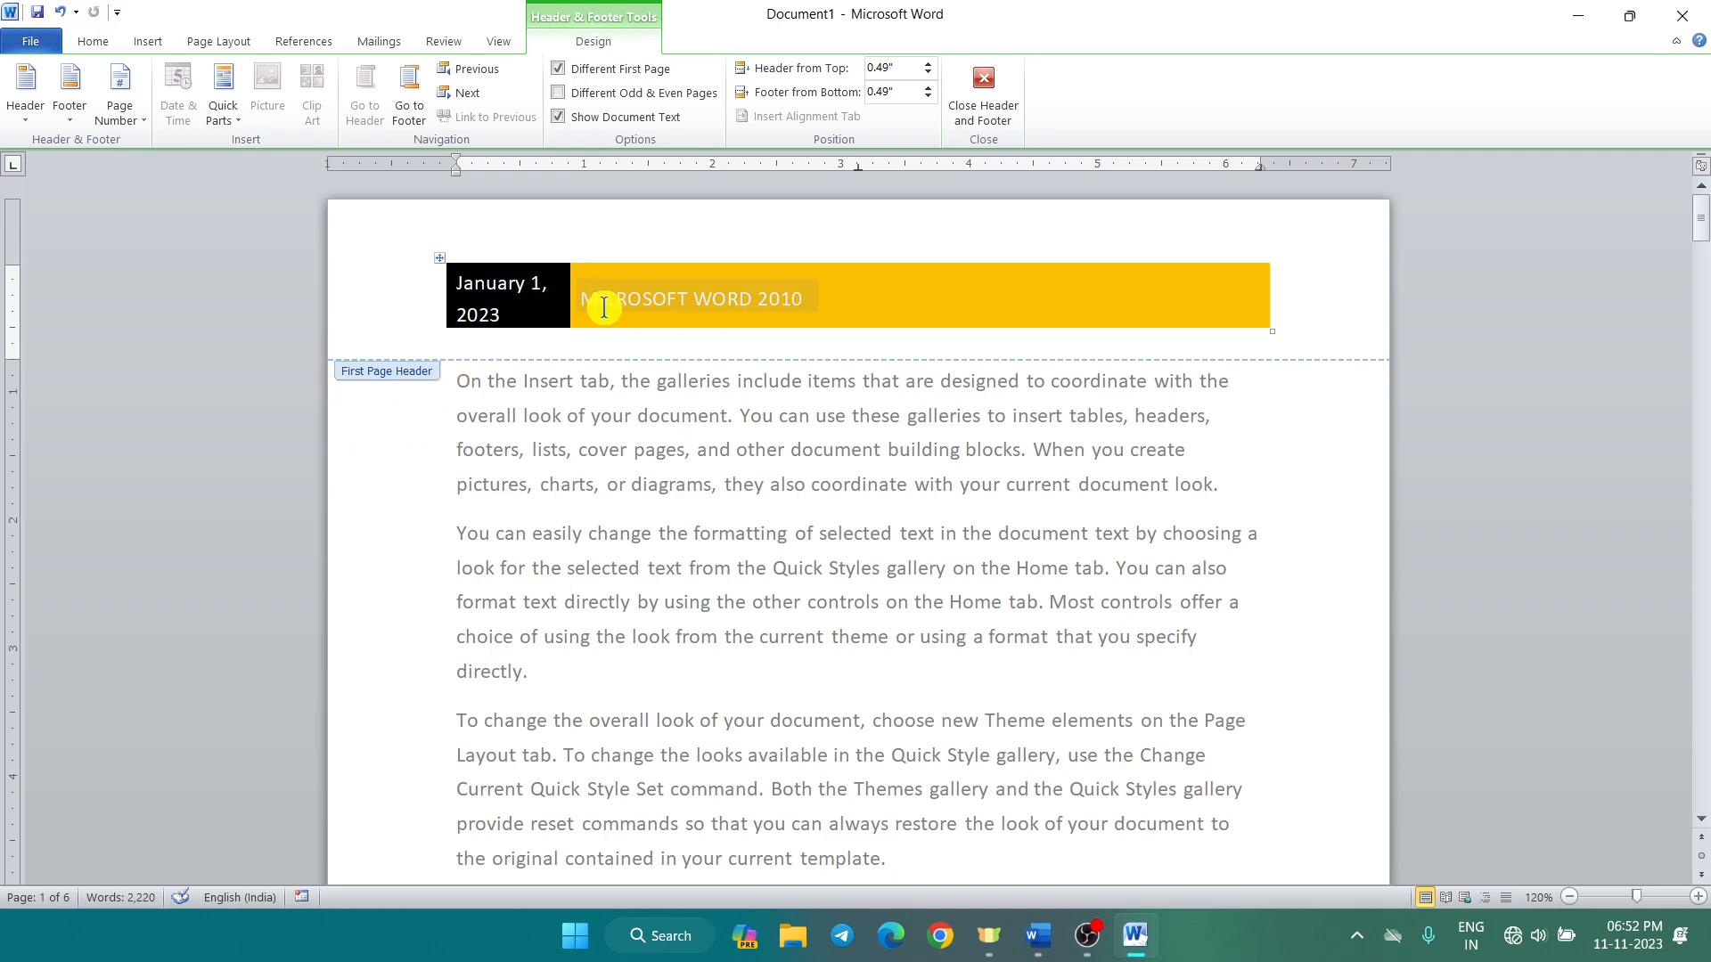
{"action": "left_click", "coordinate": [527, 289]}
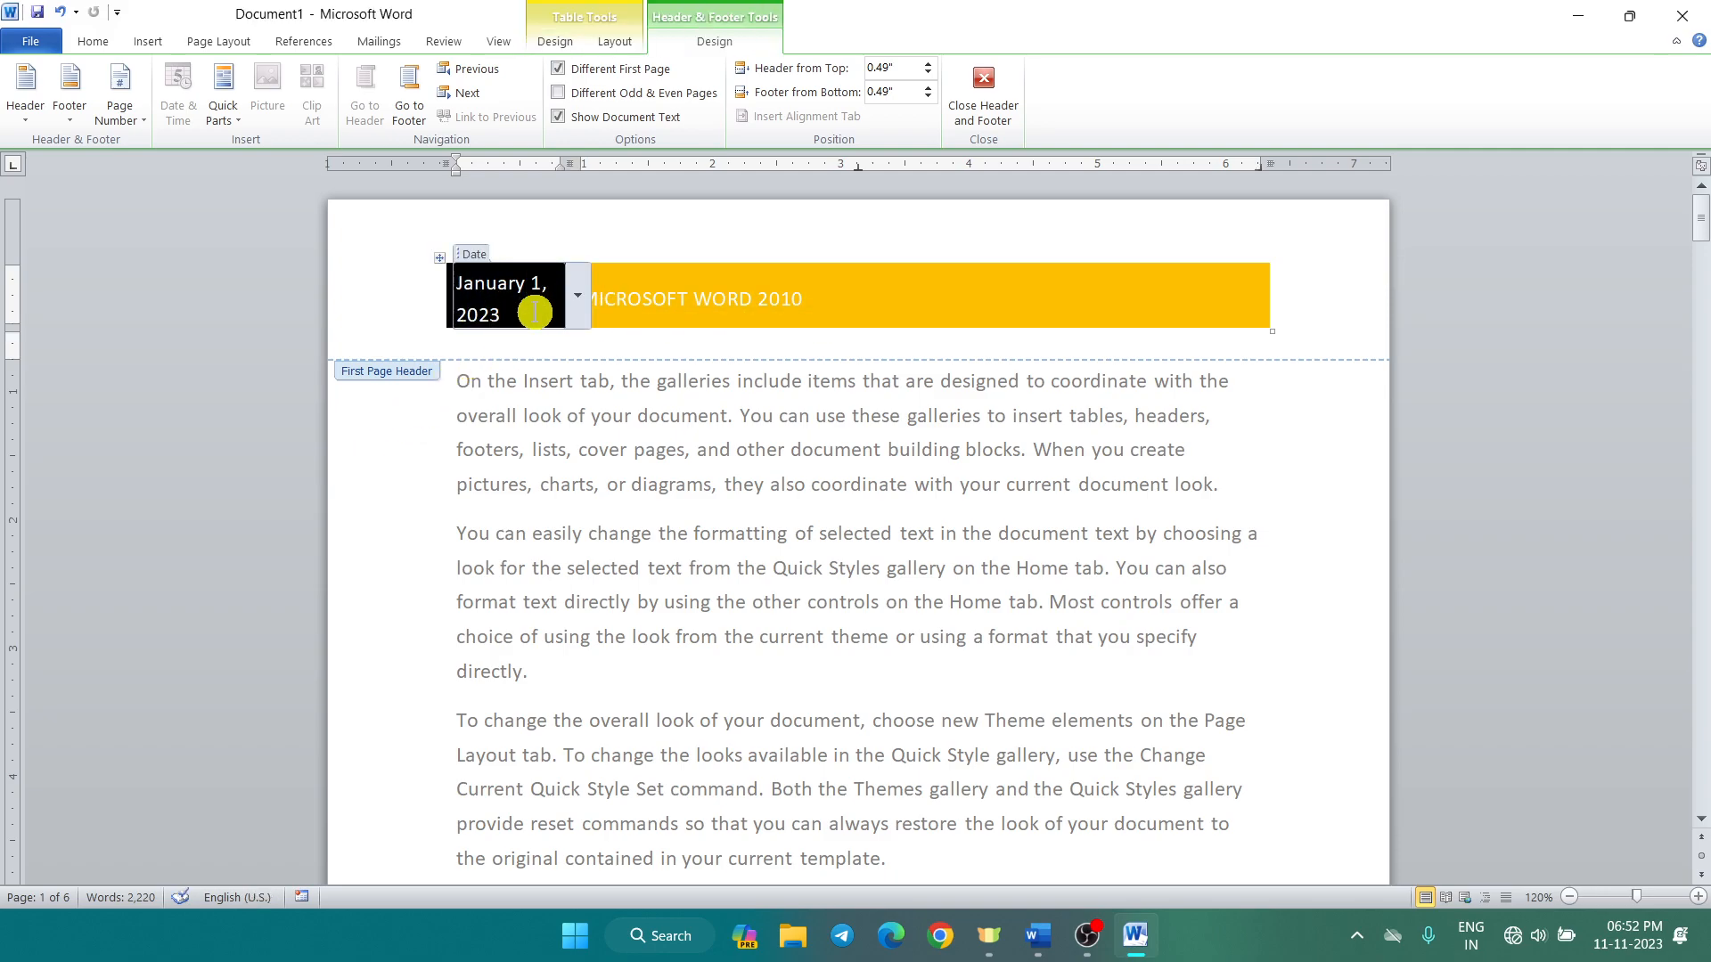
{"action": "left_click", "coordinate": [892, 323]}
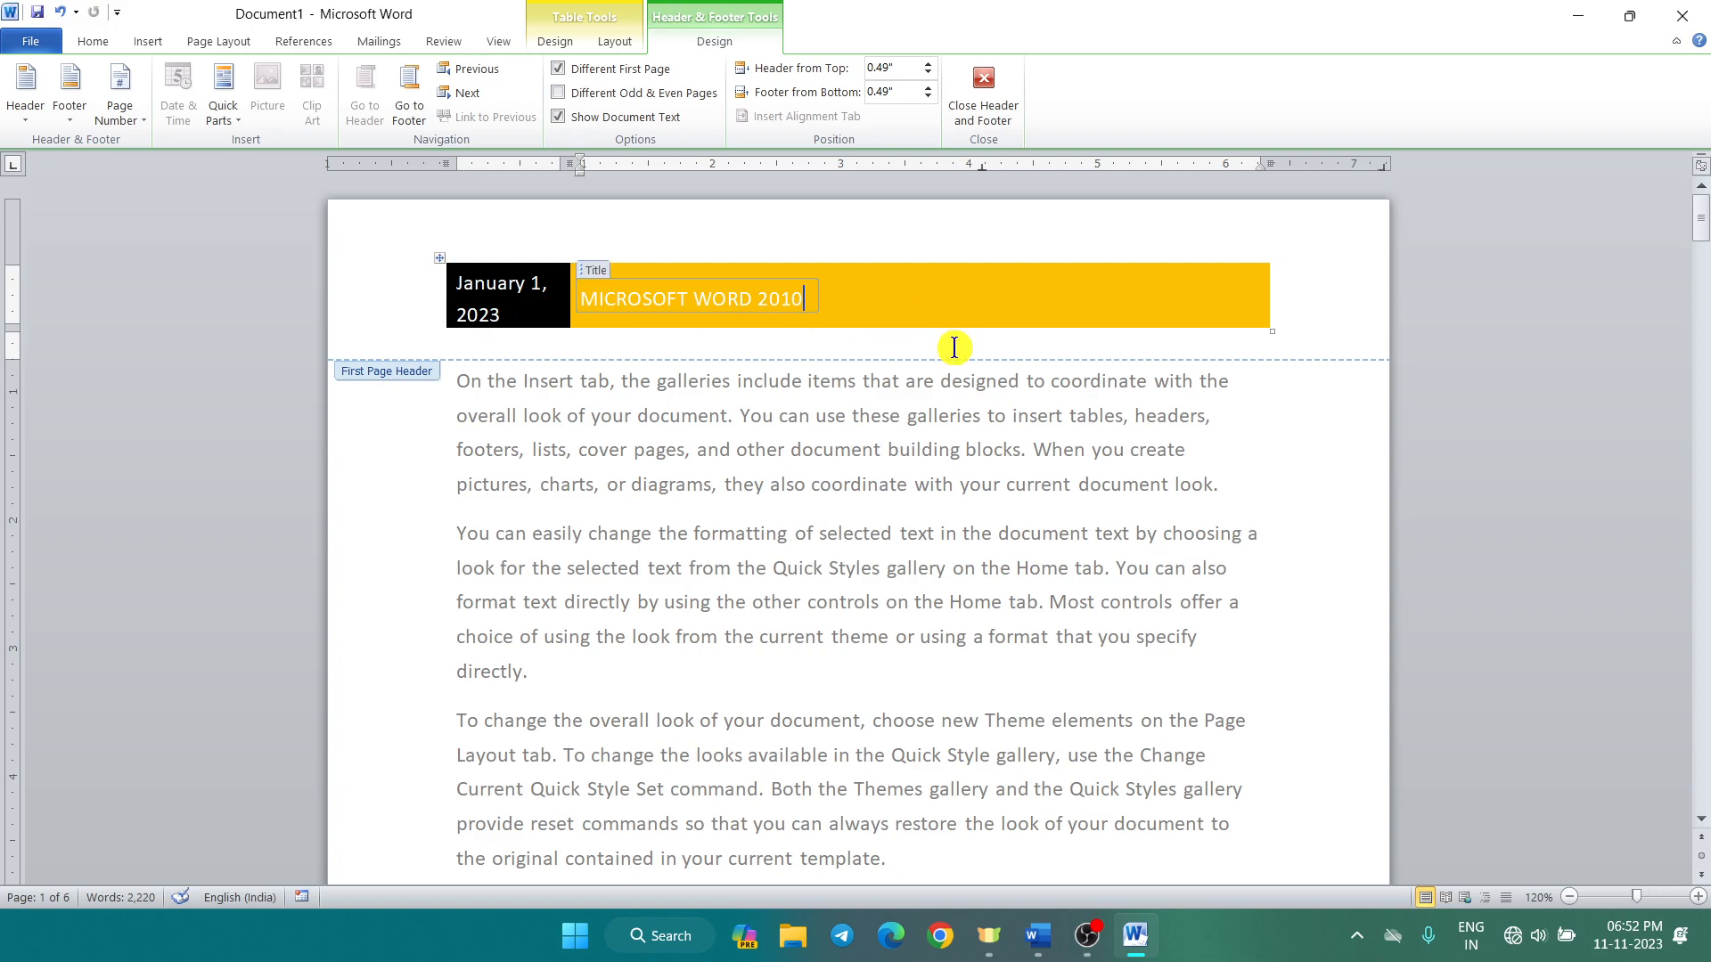
{"action": "left_click", "coordinate": [1077, 238]}
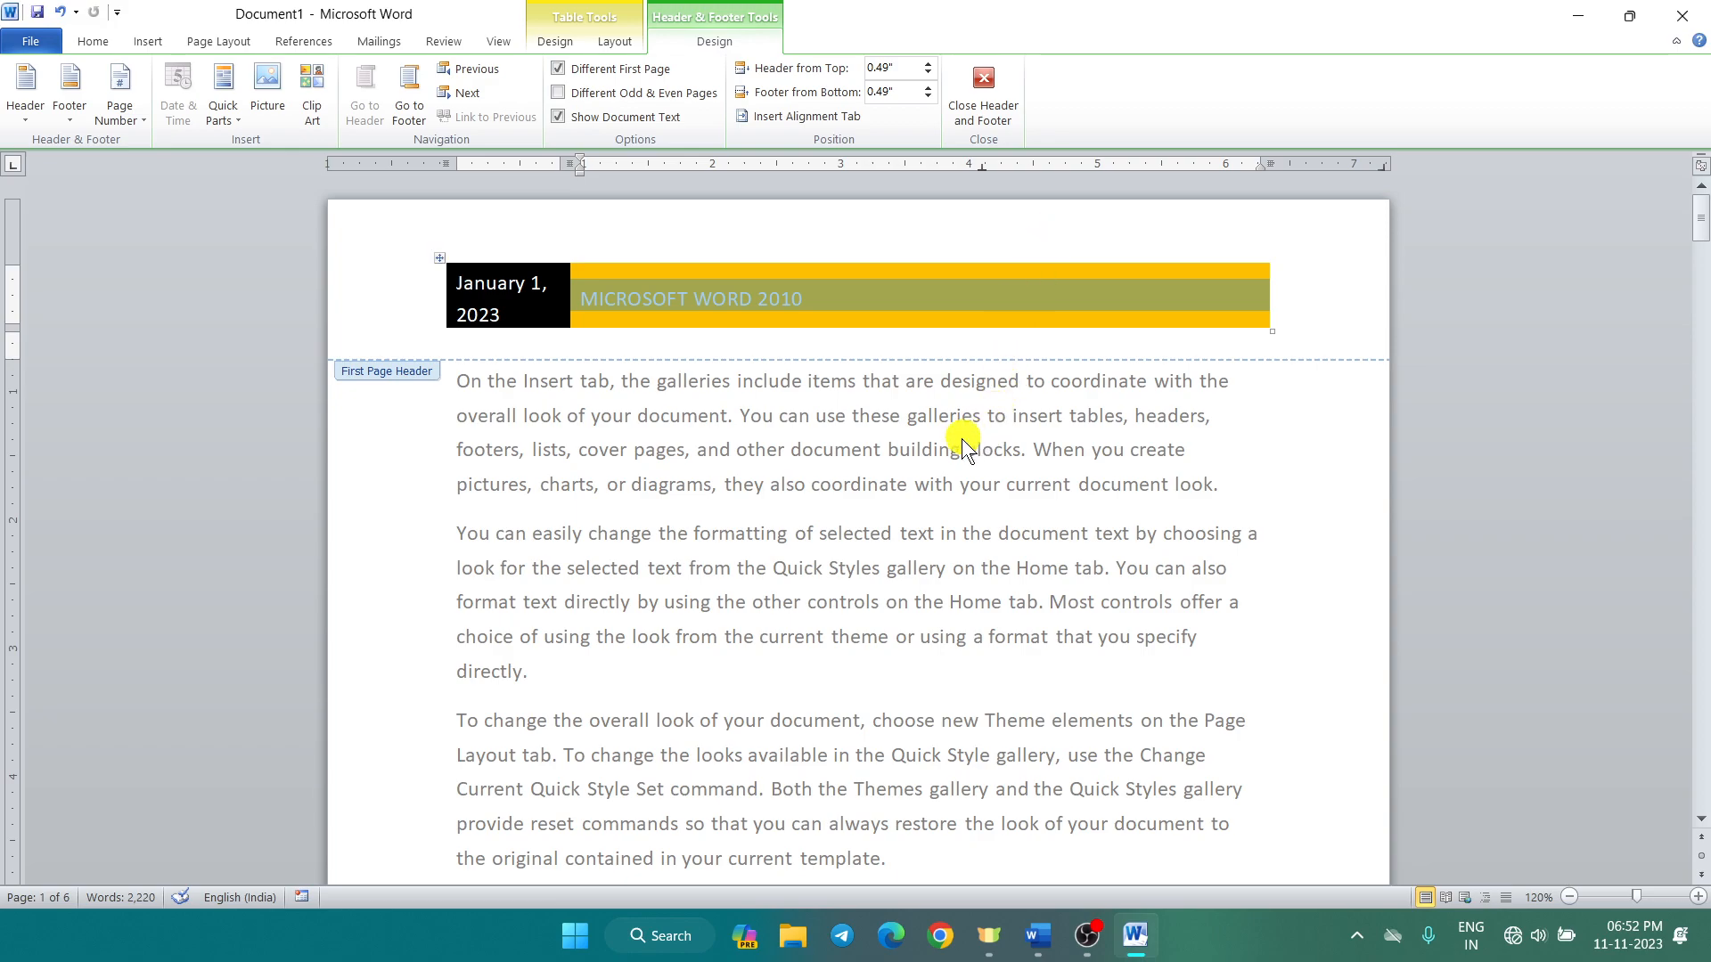
{"action": "double_click", "coordinate": [778, 510]}
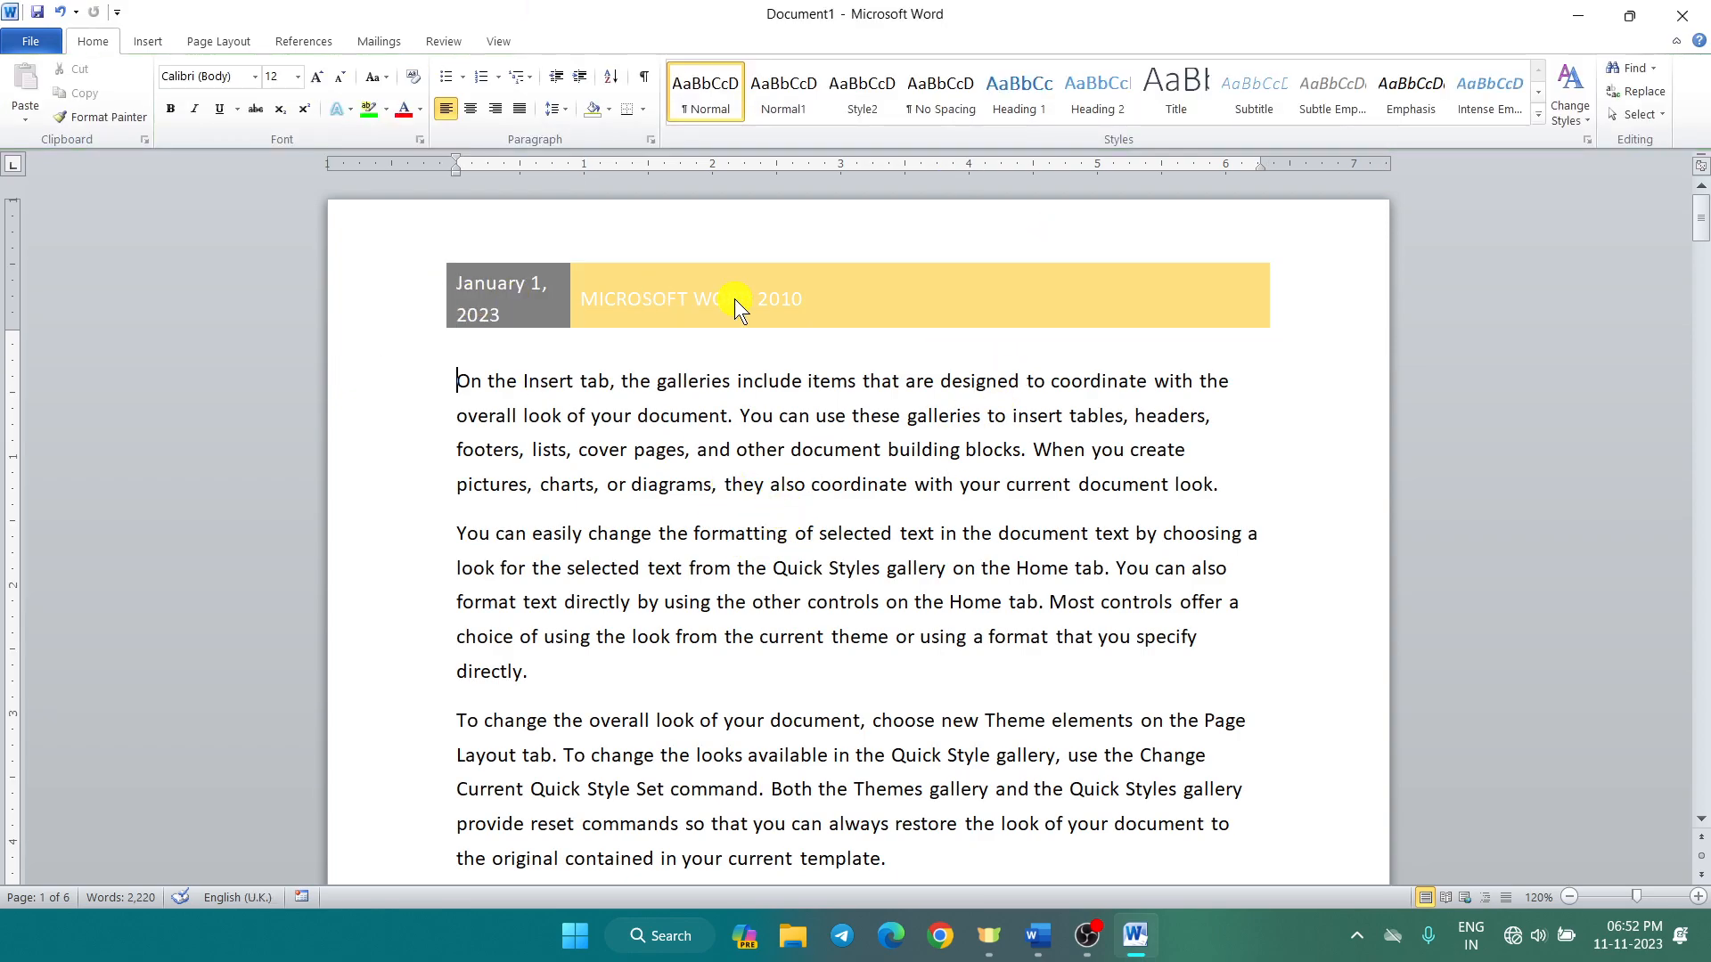
{"action": "scroll", "coordinate": [732, 293], "scroll_direction": "down", "scroll_amount": 3}
{"action": "scroll", "coordinate": [732, 287], "scroll_direction": "up", "scroll_amount": 3}
{"action": "scroll", "coordinate": [740, 372], "scroll_direction": "down", "scroll_amount": 4}
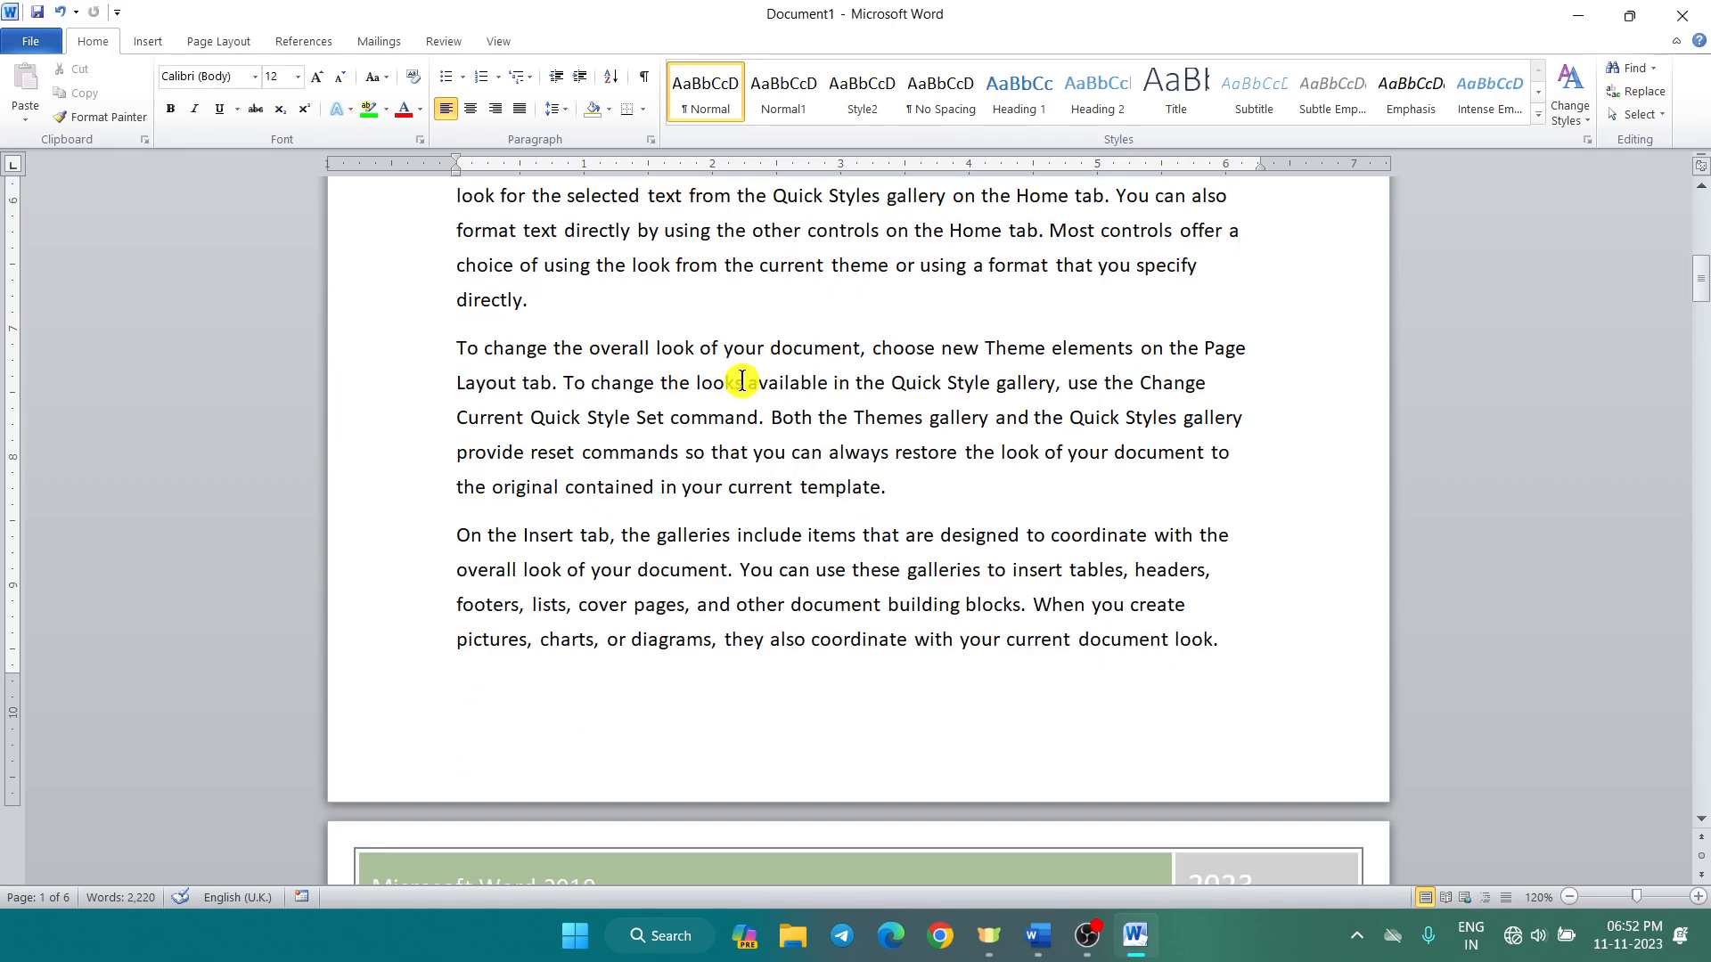
{"action": "scroll", "coordinate": [742, 381], "scroll_direction": "down", "scroll_amount": 4}
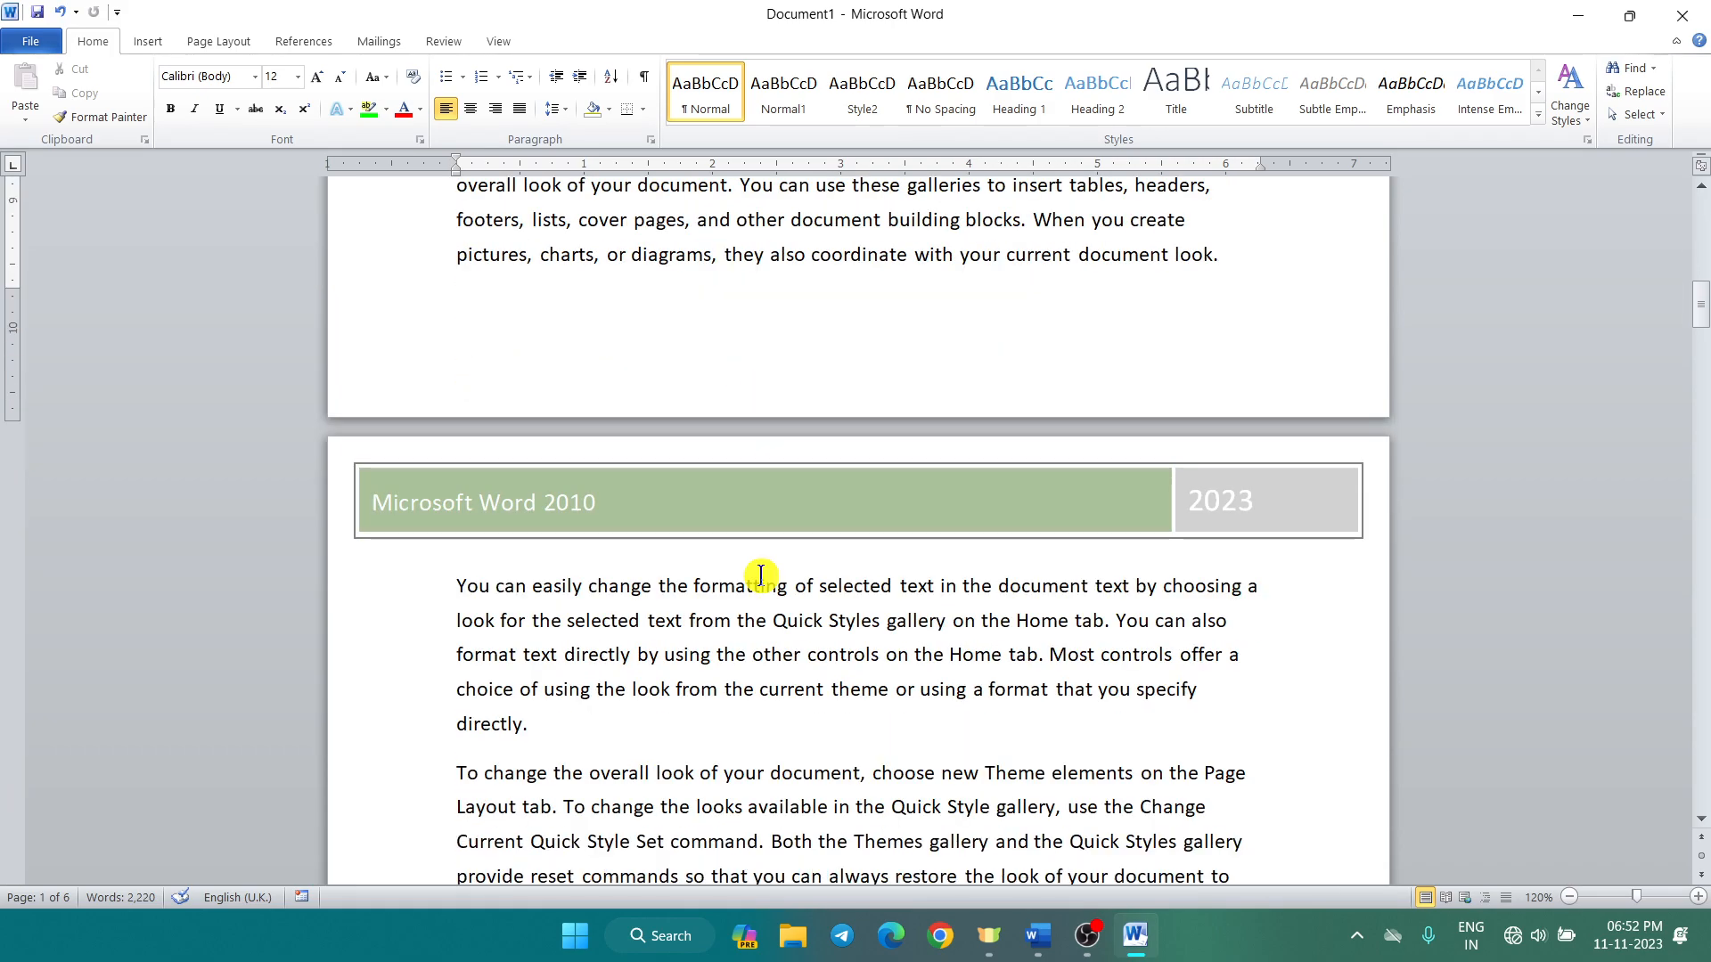
{"action": "scroll", "coordinate": [761, 575], "scroll_direction": "down", "scroll_amount": 12}
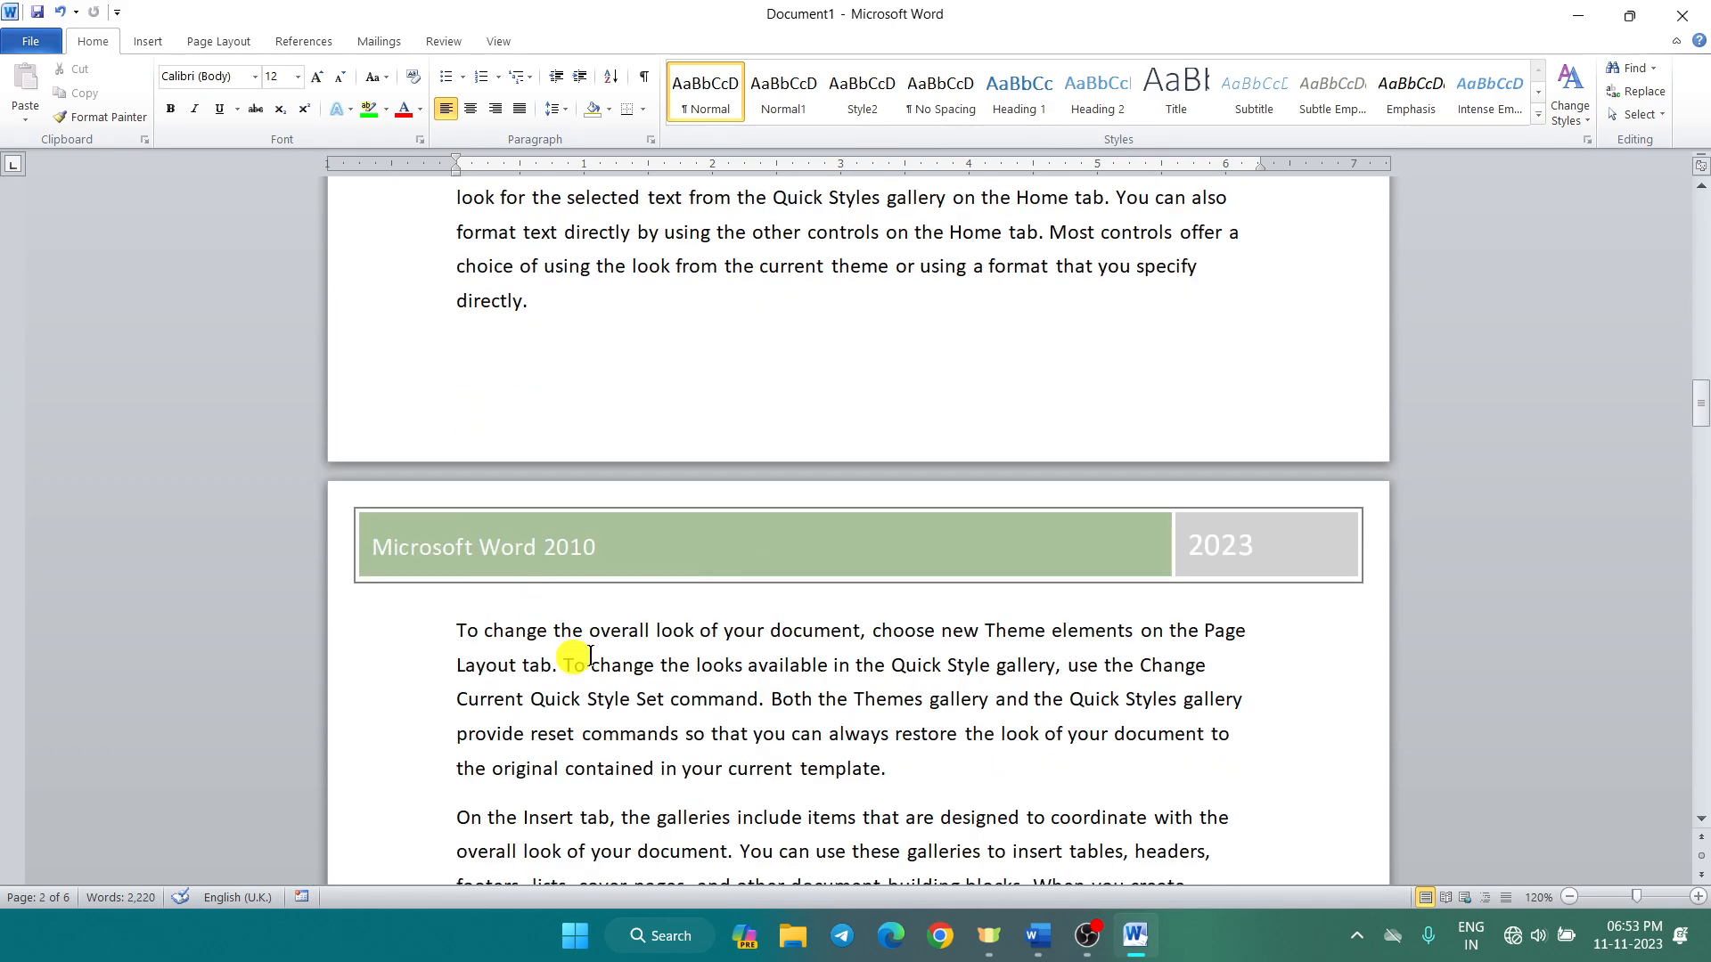
{"action": "scroll", "coordinate": [648, 567], "scroll_direction": "down", "scroll_amount": 12}
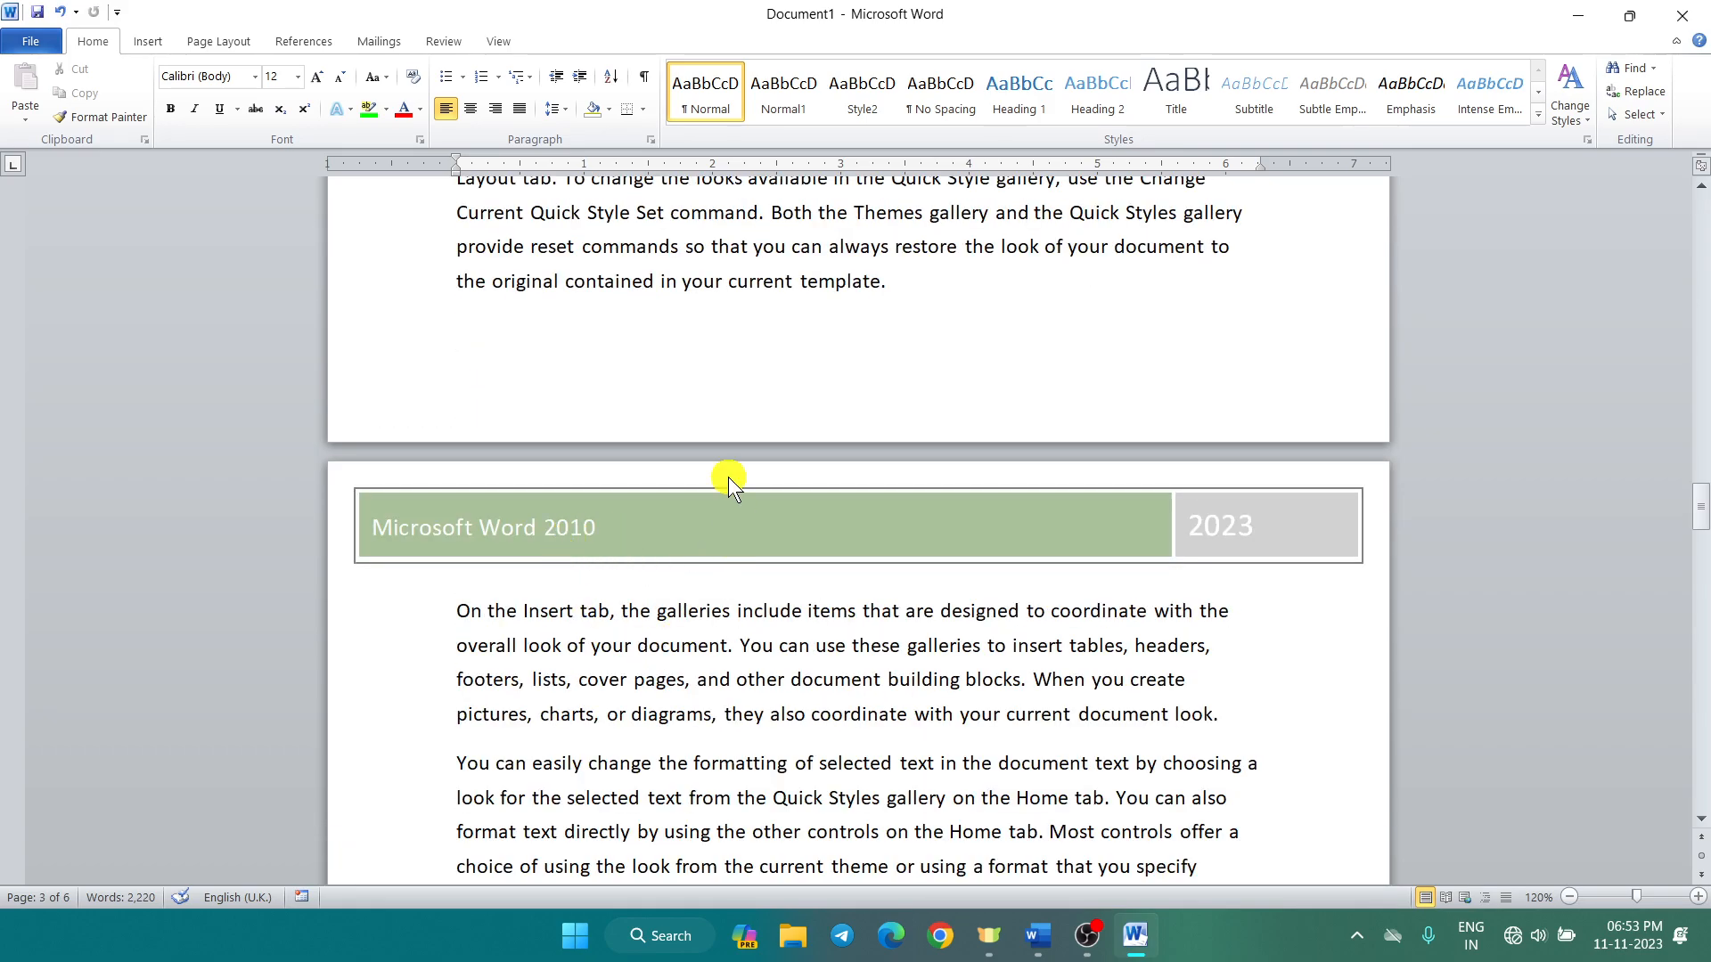
{"action": "scroll", "coordinate": [713, 438], "scroll_direction": "up", "scroll_amount": 12}
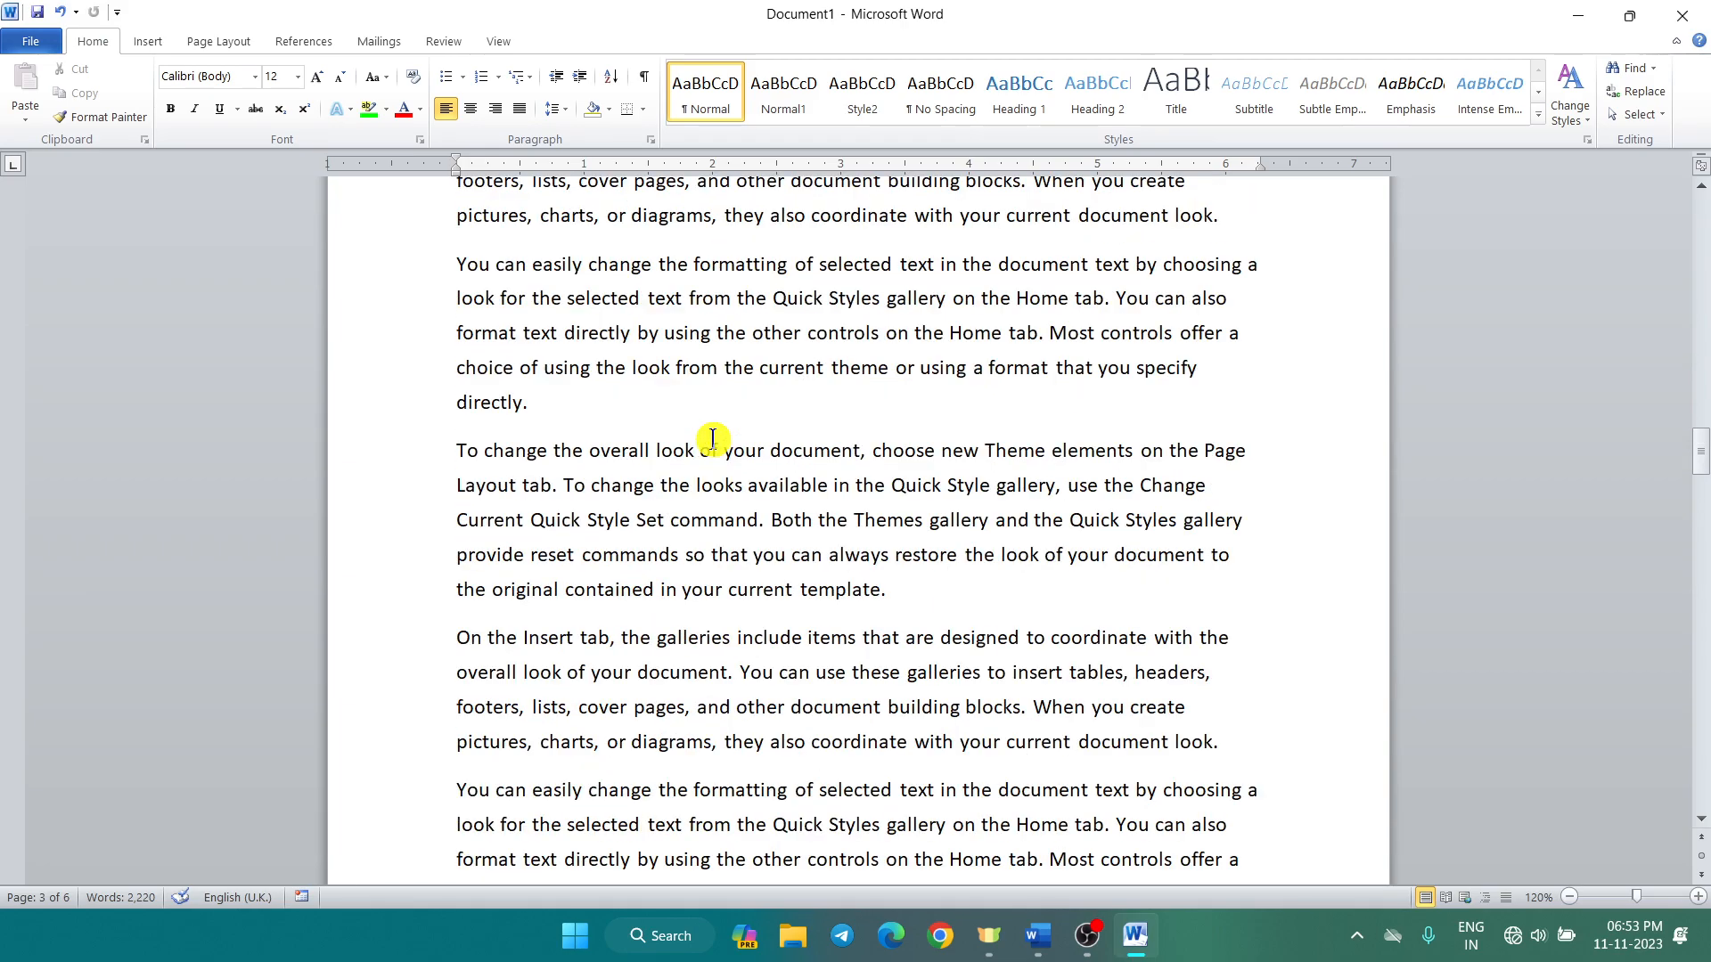
{"action": "scroll", "coordinate": [713, 438], "scroll_direction": "up", "scroll_amount": 10}
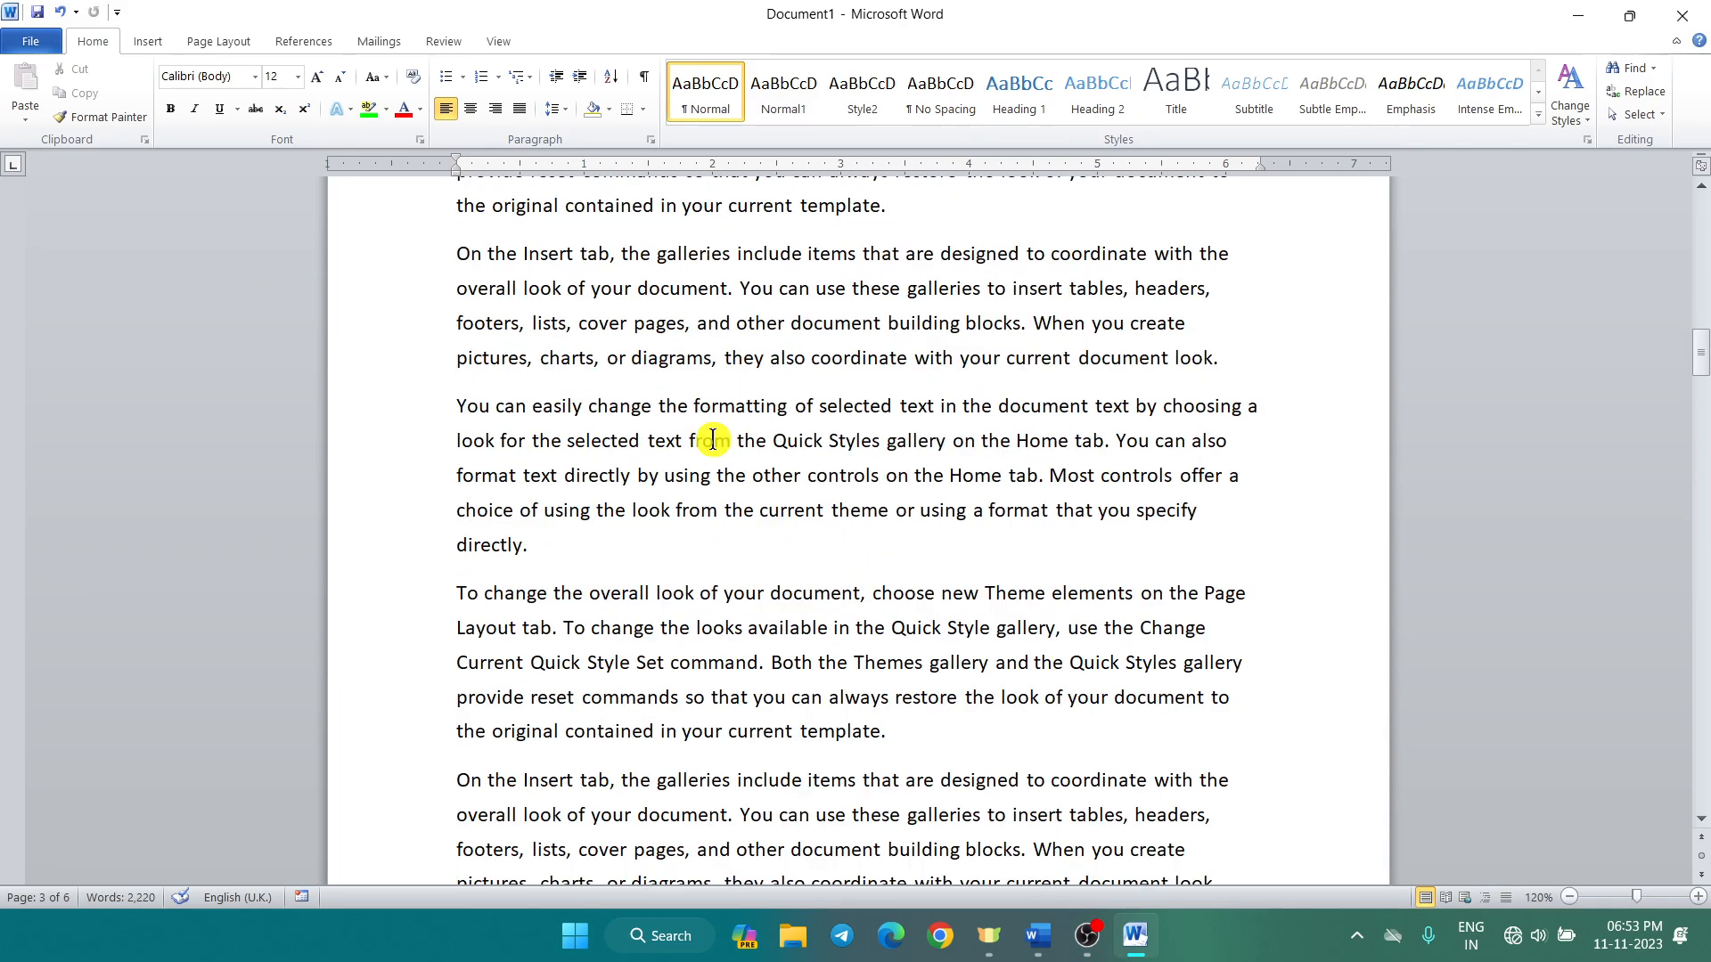
{"action": "scroll", "coordinate": [712, 439], "scroll_direction": "up", "scroll_amount": 5}
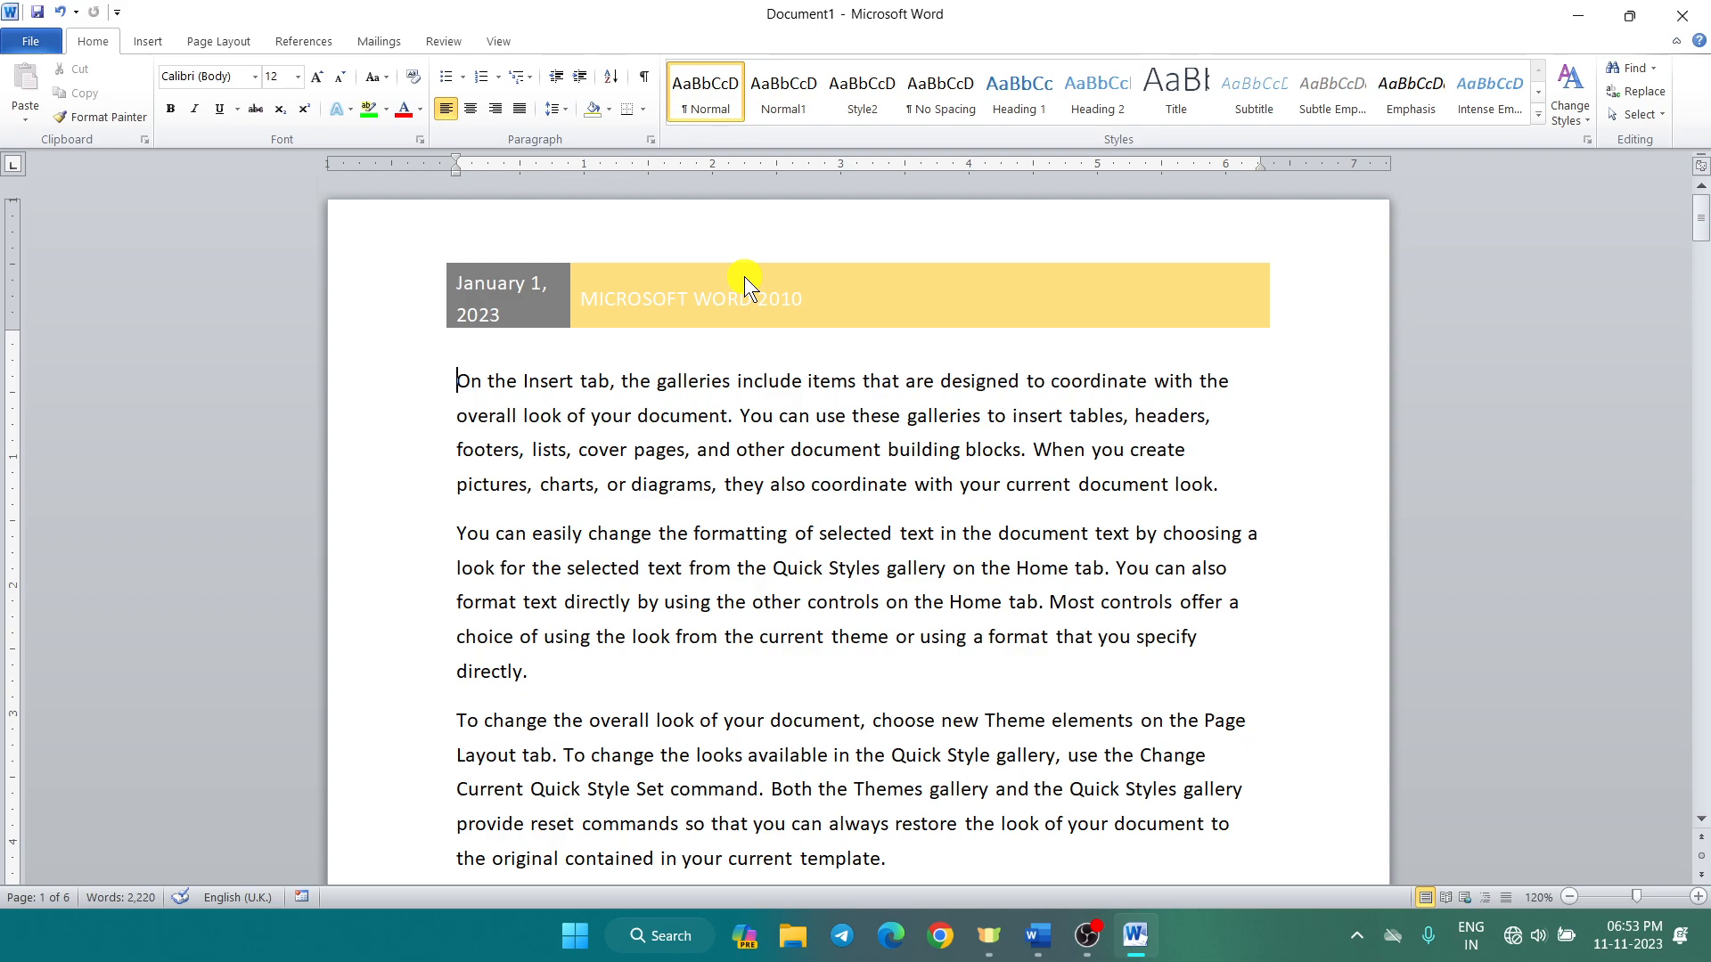
{"action": "scroll", "coordinate": [745, 276], "scroll_direction": "down", "scroll_amount": 12}
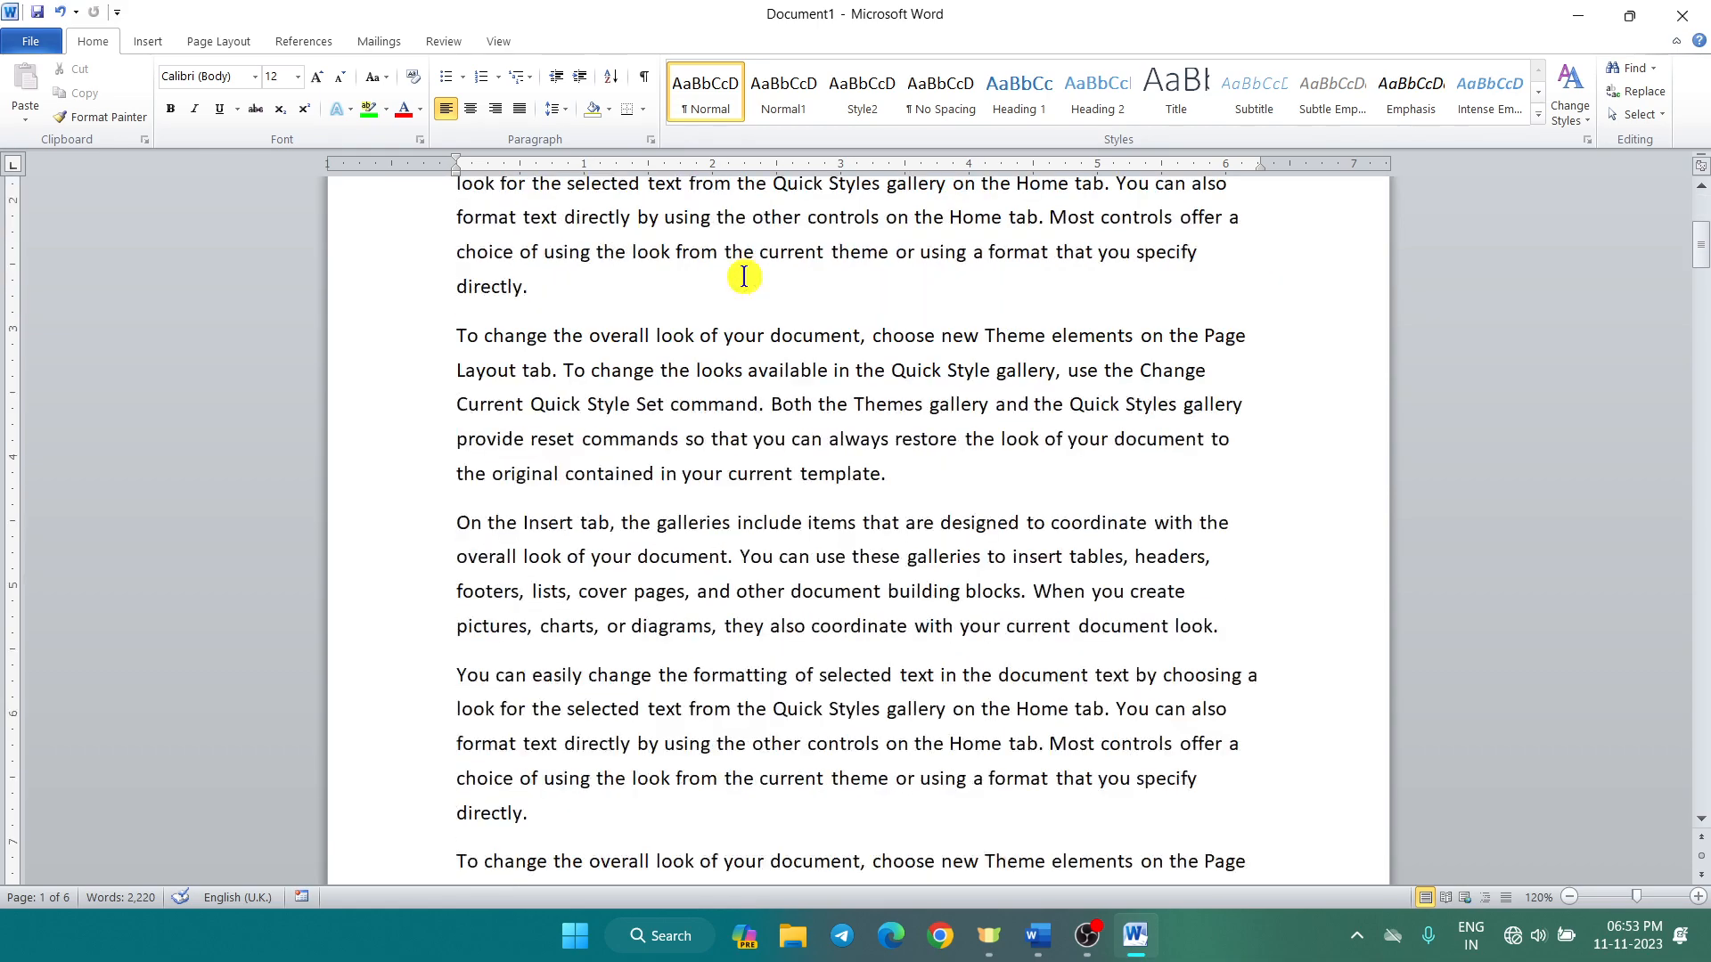
{"action": "scroll", "coordinate": [725, 356], "scroll_direction": "down", "scroll_amount": 10}
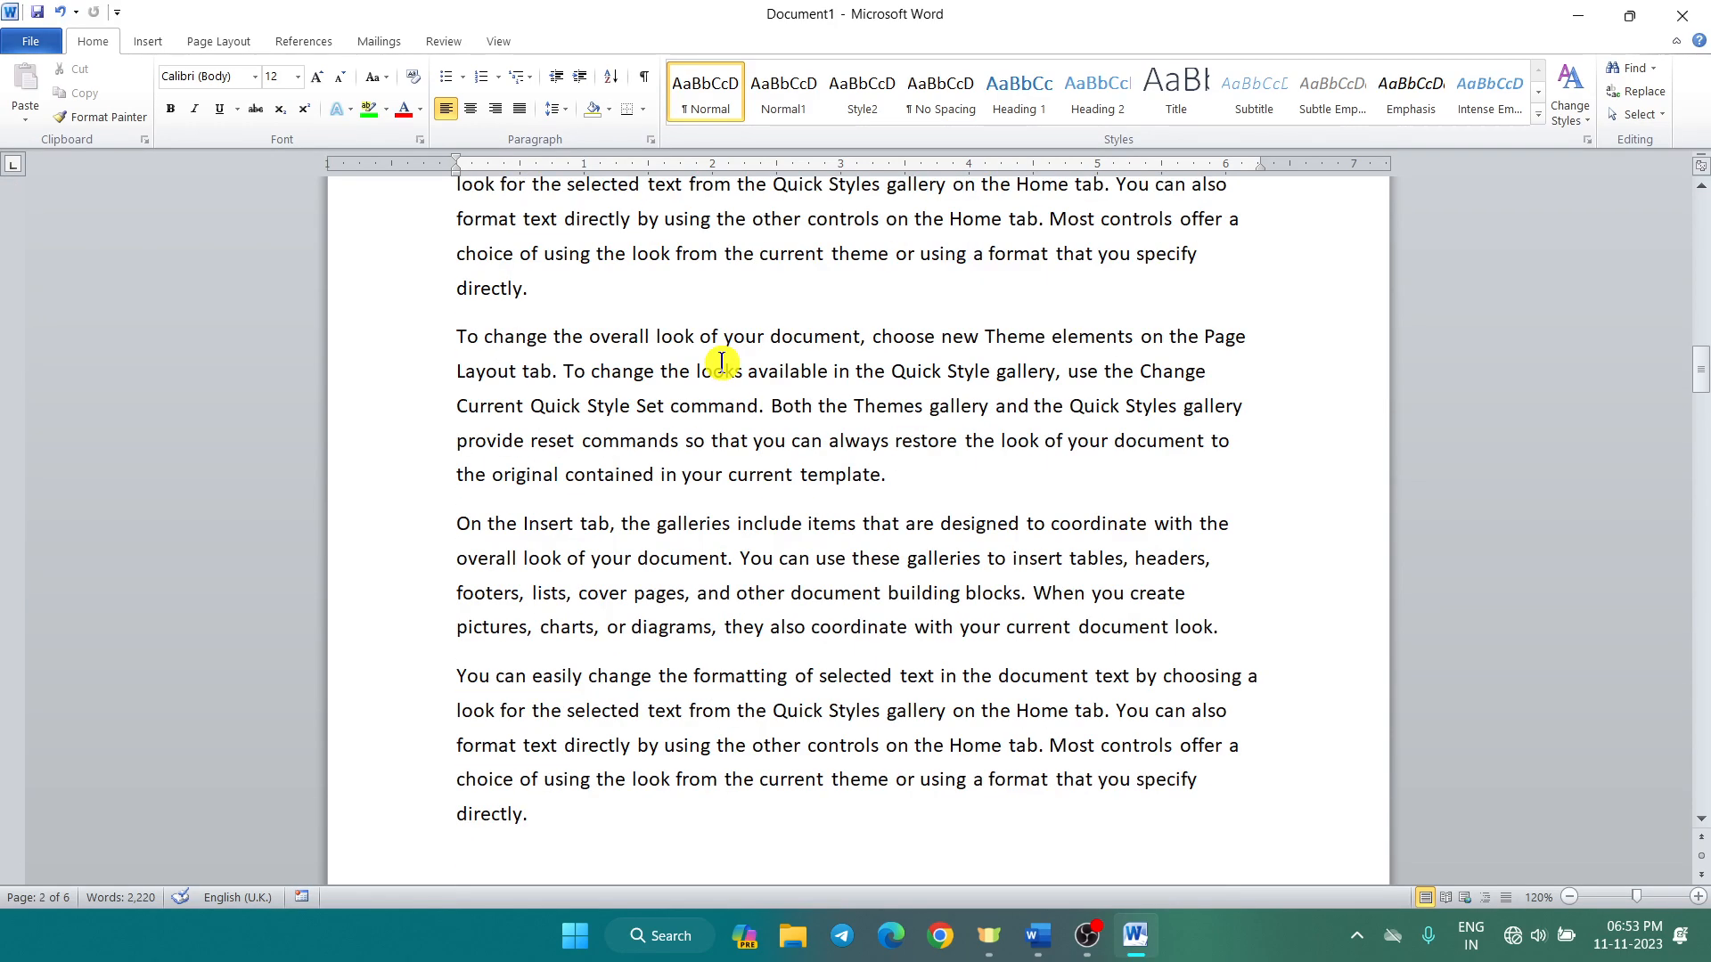
{"action": "scroll", "coordinate": [721, 361], "scroll_direction": "down", "scroll_amount": 5}
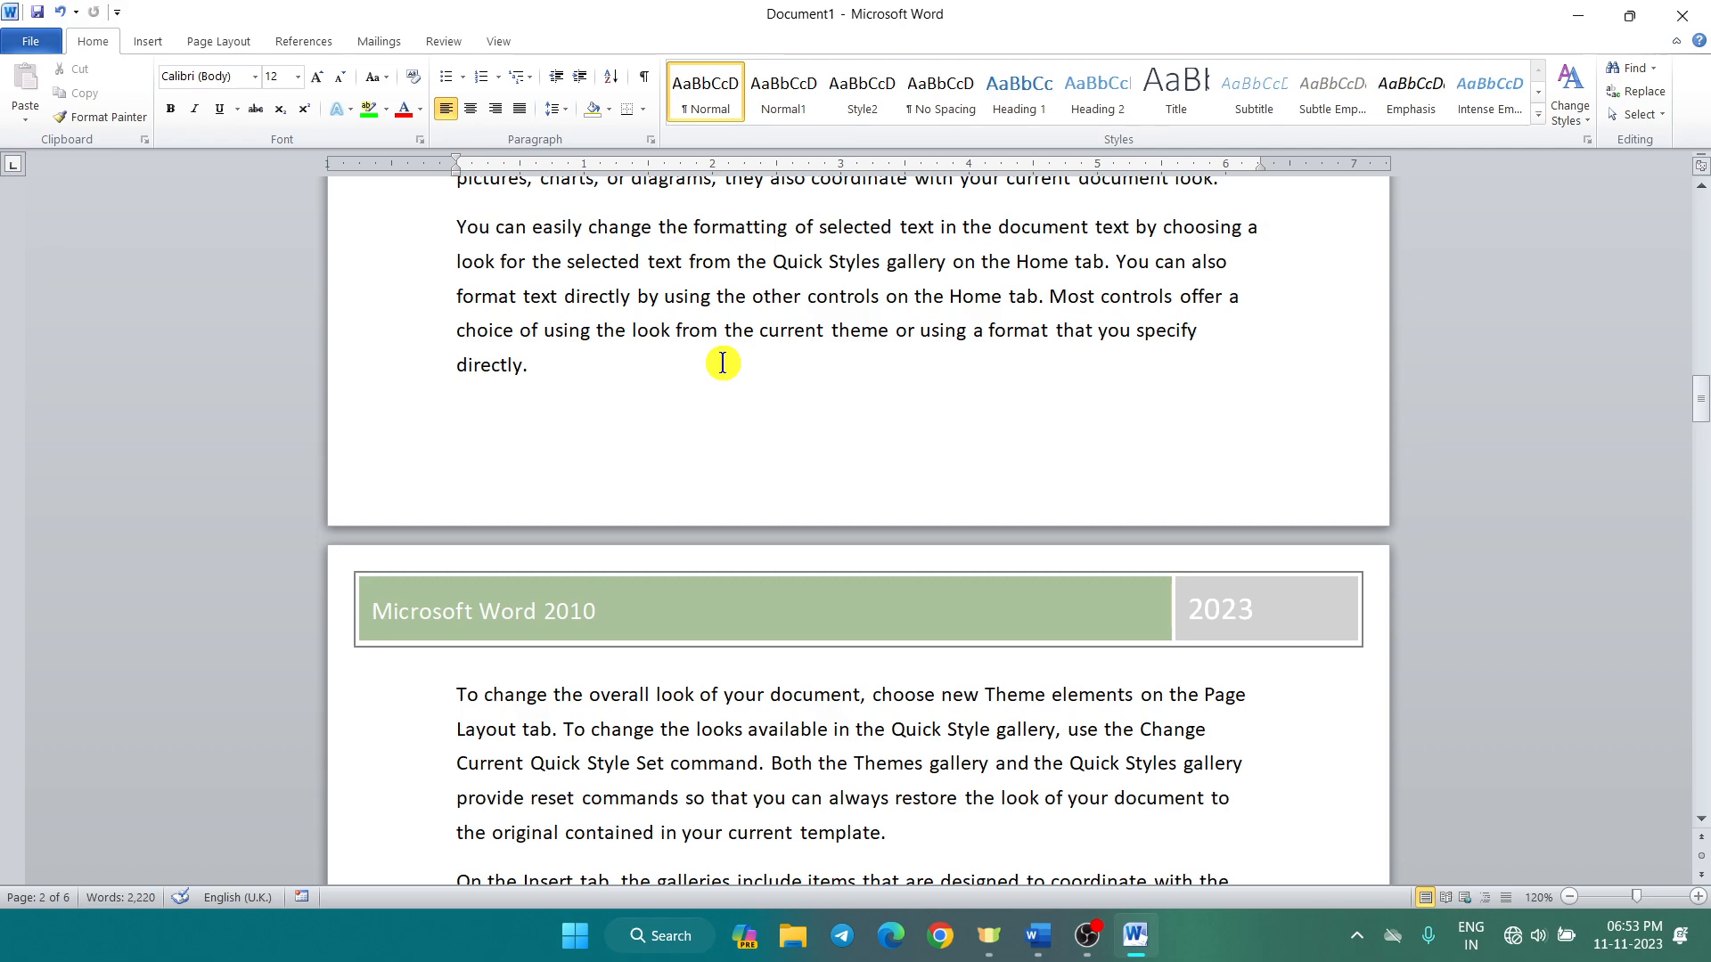
{"action": "scroll", "coordinate": [722, 363], "scroll_direction": "down", "scroll_amount": 2}
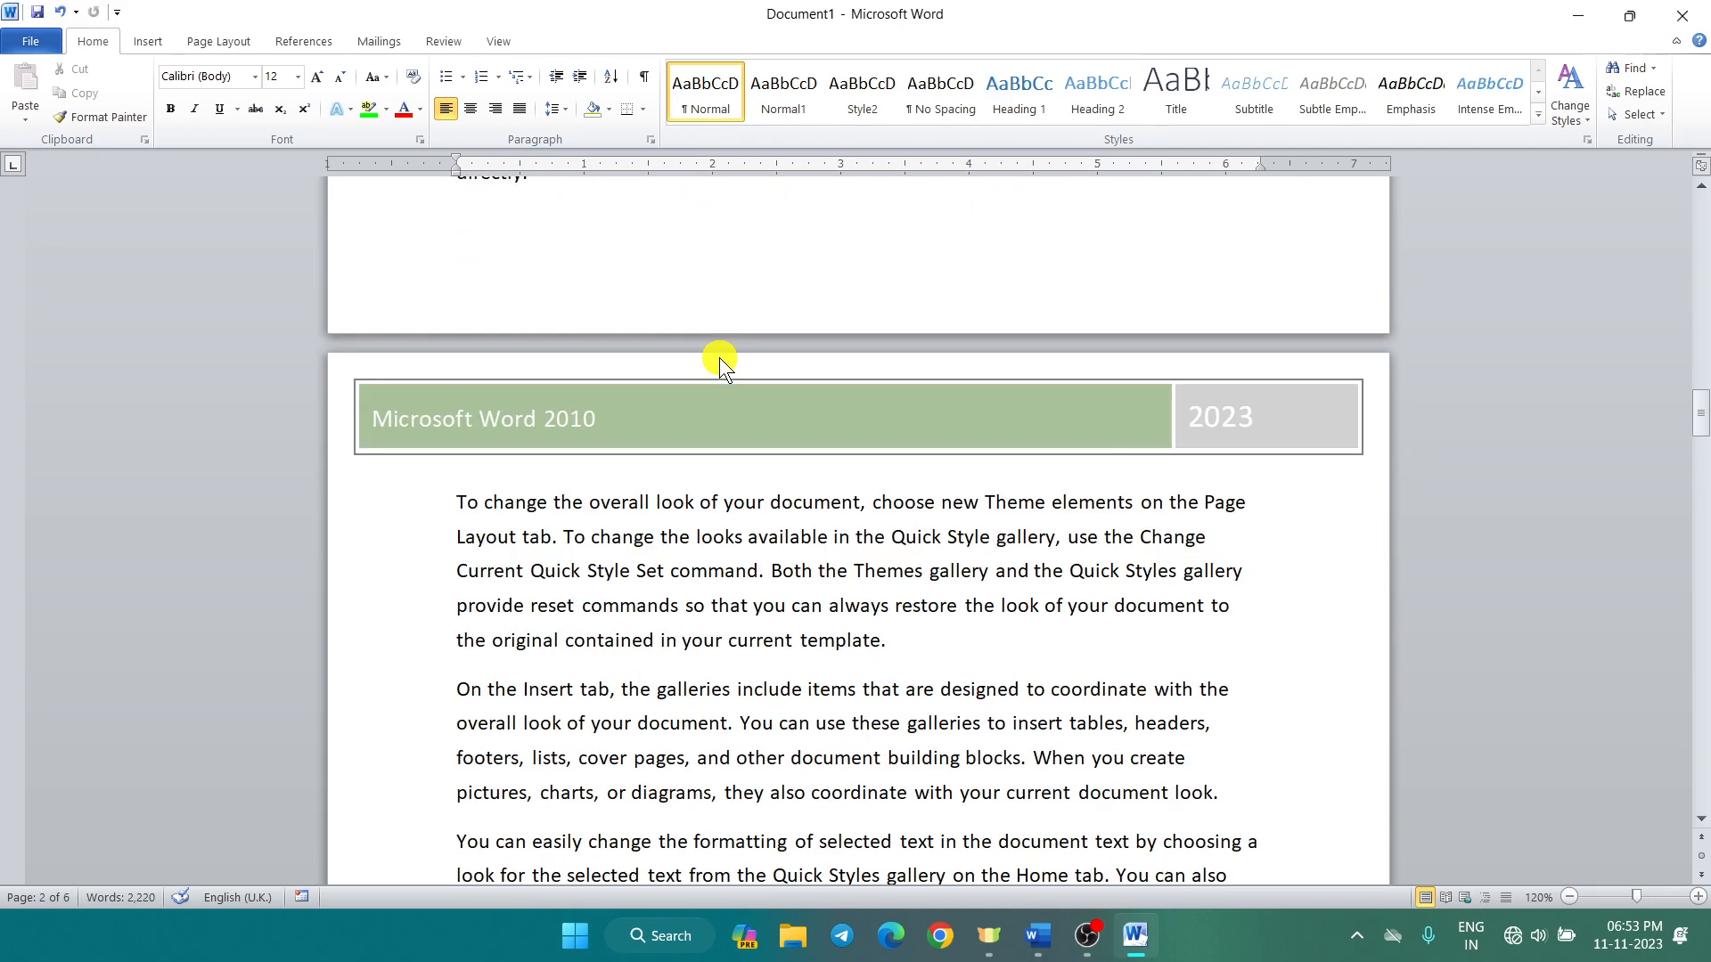
Step: Enable Different Odd & Even Pages and remove the green Tiles header from the odd pages
{"action": "double_click", "coordinate": [774, 421]}
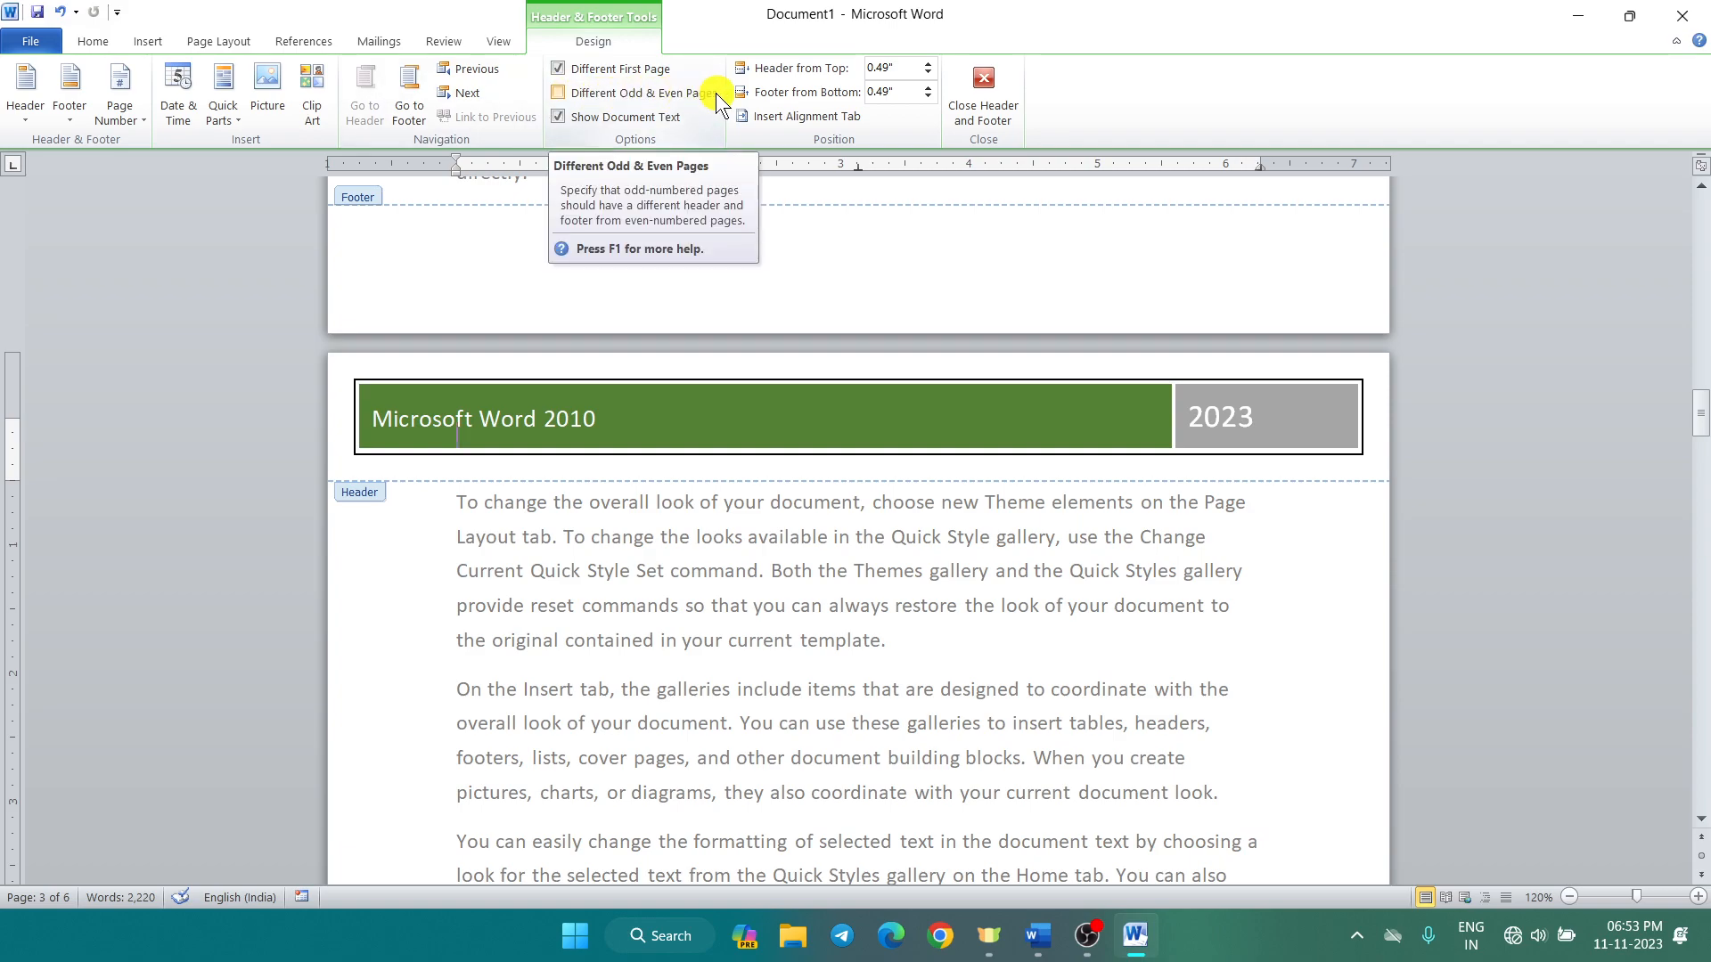
{"action": "left_click", "coordinate": [559, 93]}
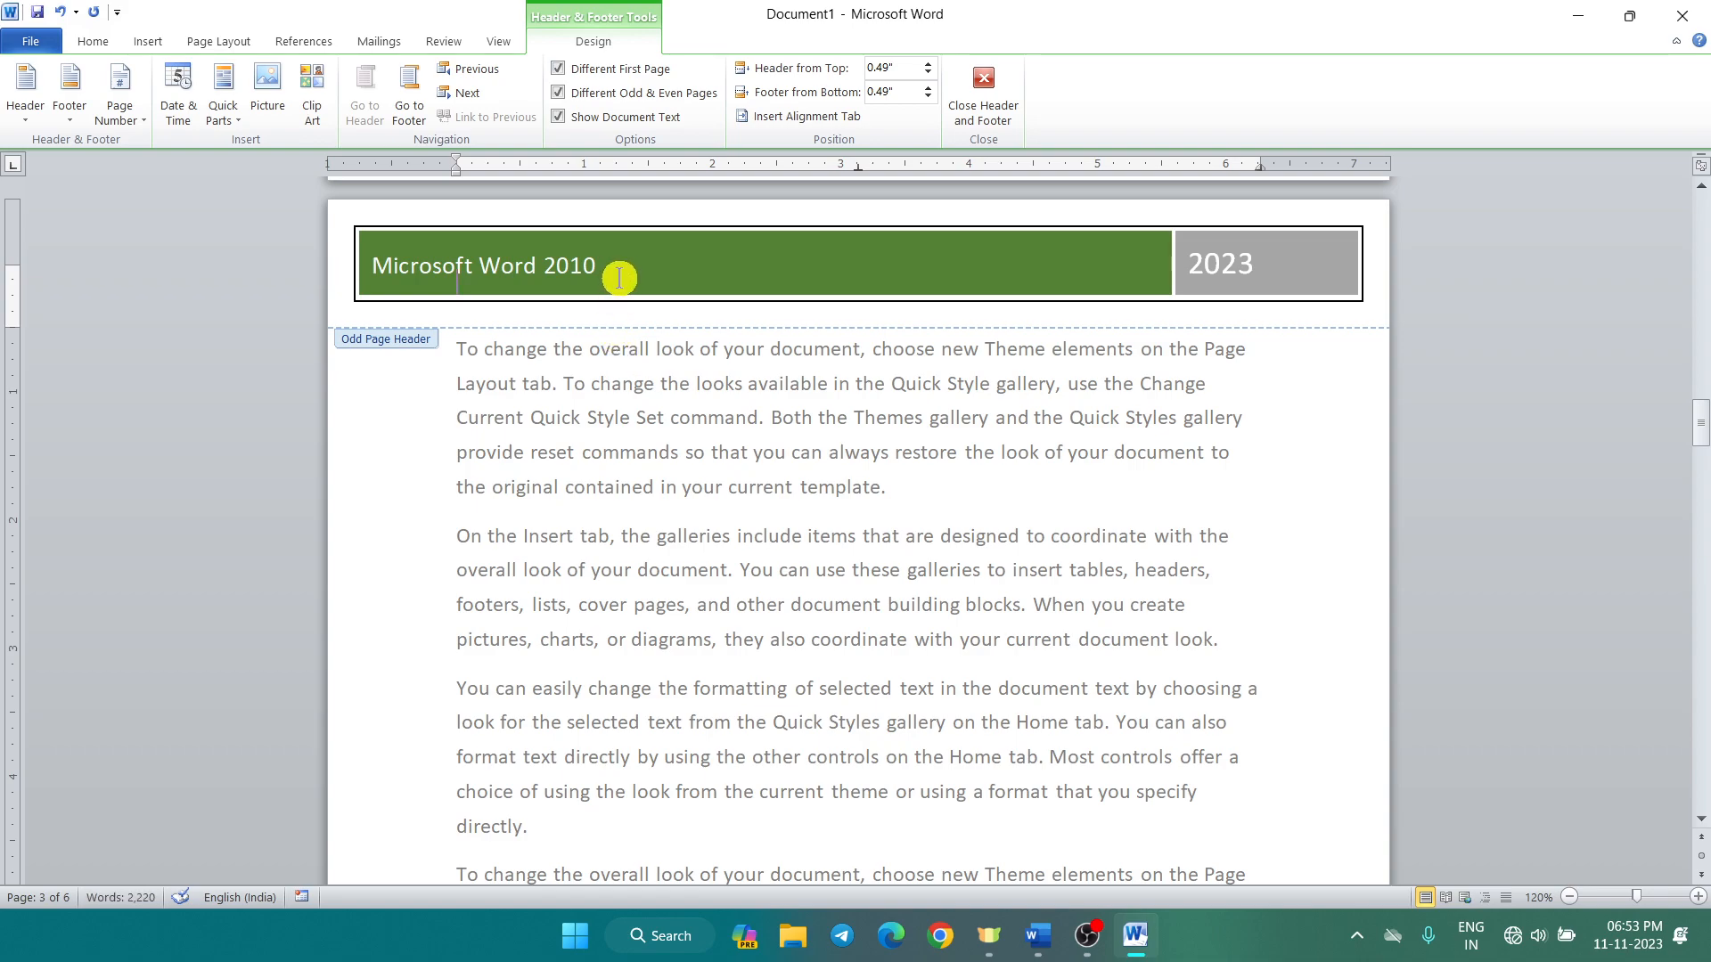
{"action": "left_click", "coordinate": [682, 266]}
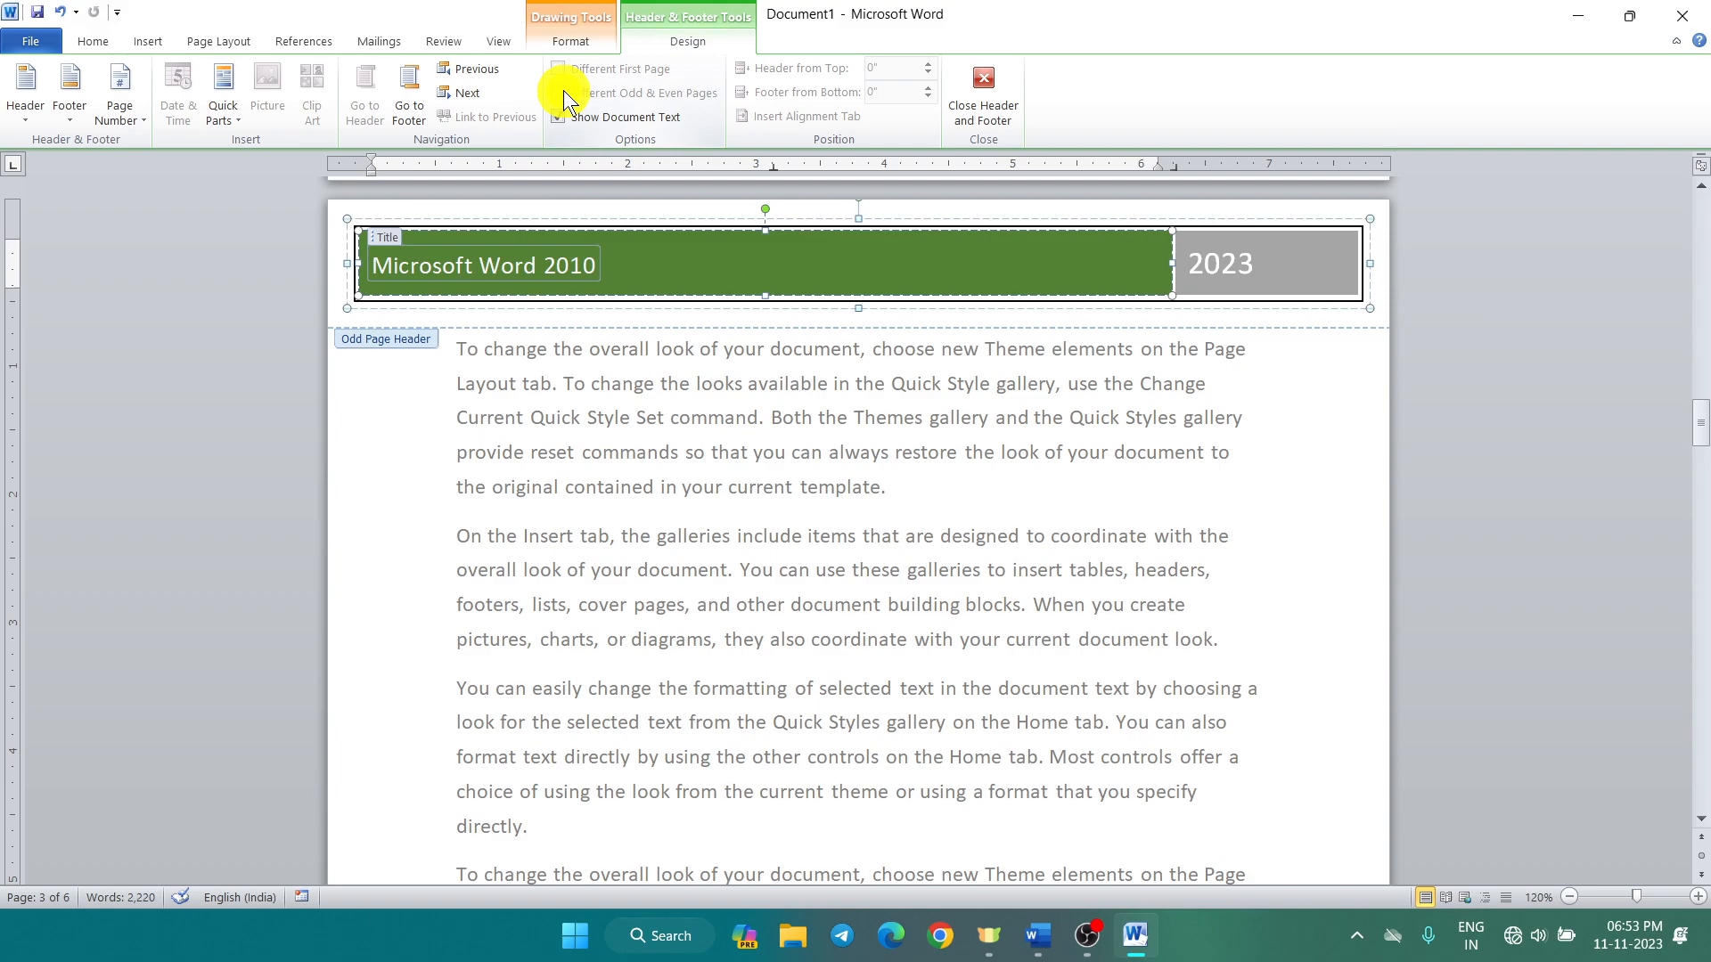
{"action": "left_click", "coordinate": [18, 116]}
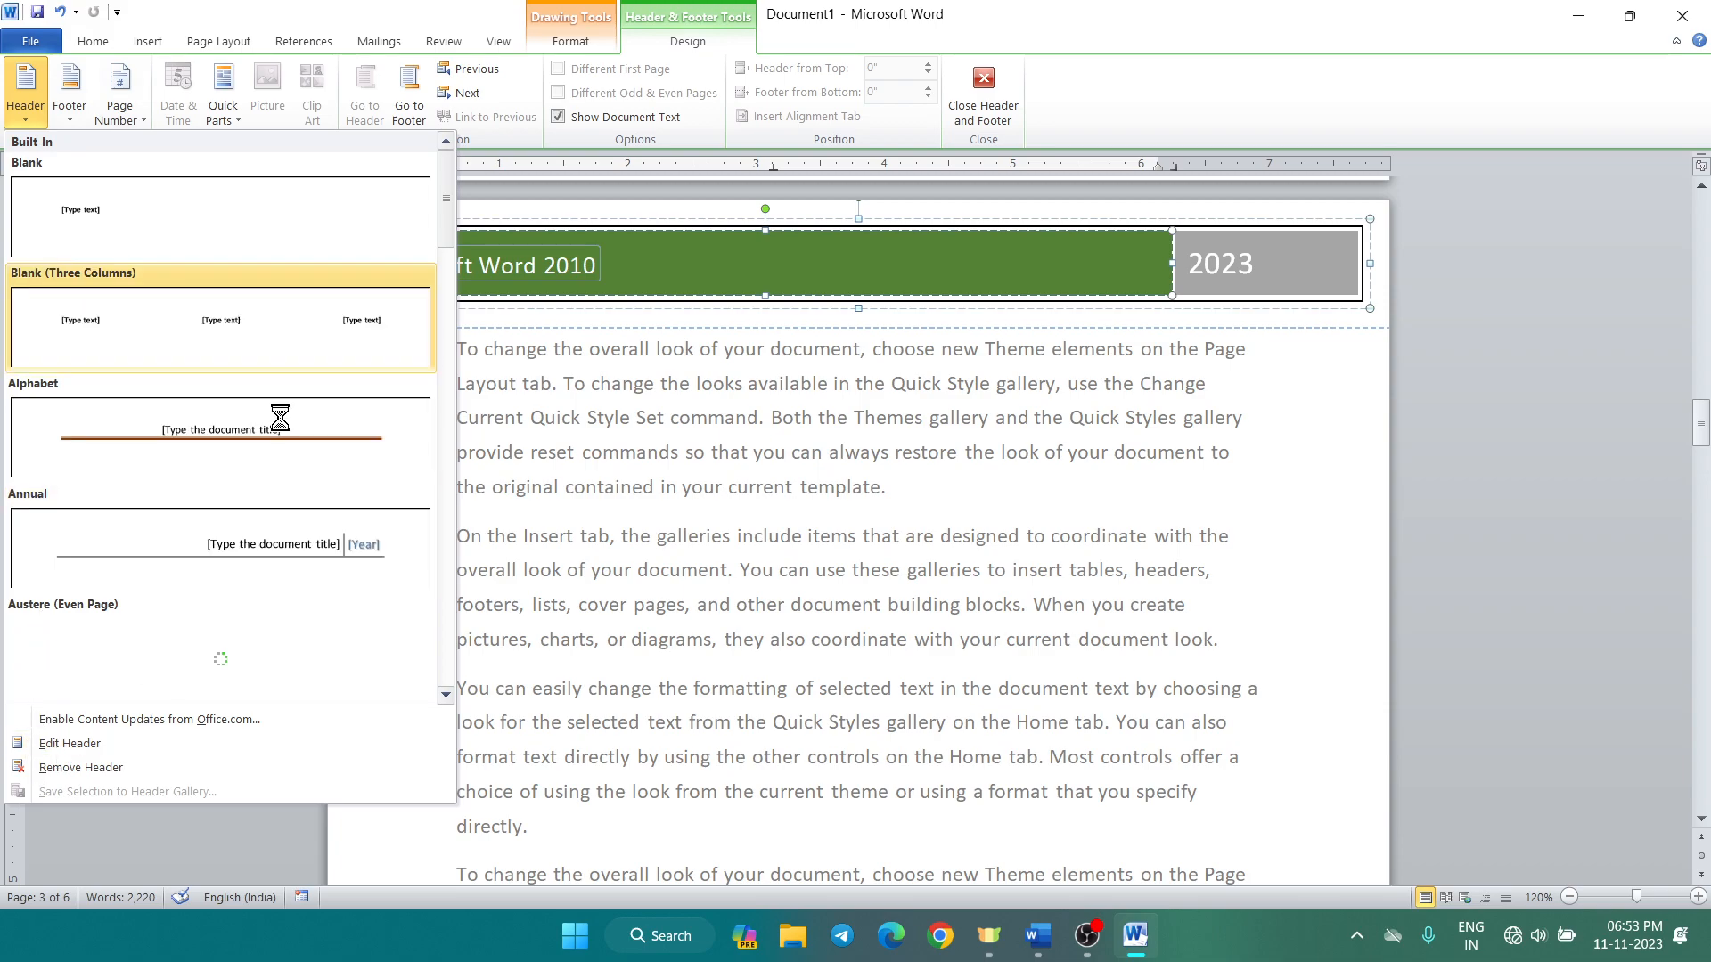
{"action": "left_click", "coordinate": [68, 766]}
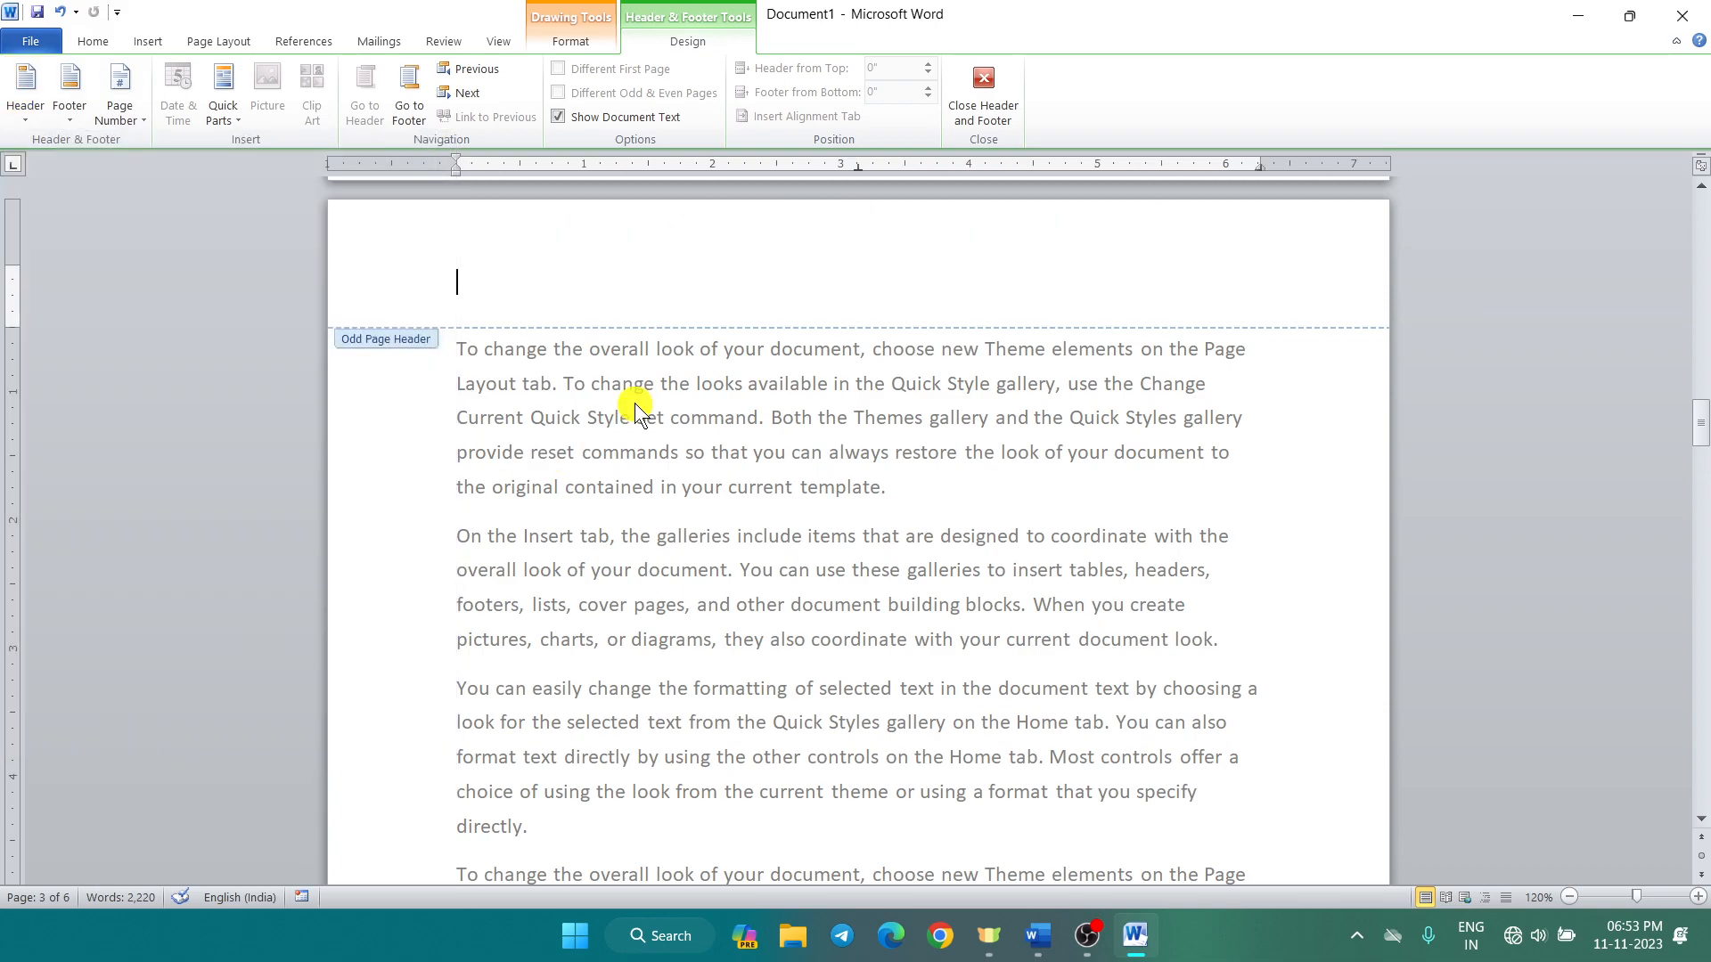
{"action": "scroll", "coordinate": [704, 307], "scroll_direction": "down", "scroll_amount": 1}
{"action": "scroll", "coordinate": [705, 305], "scroll_direction": "up", "scroll_amount": 10}
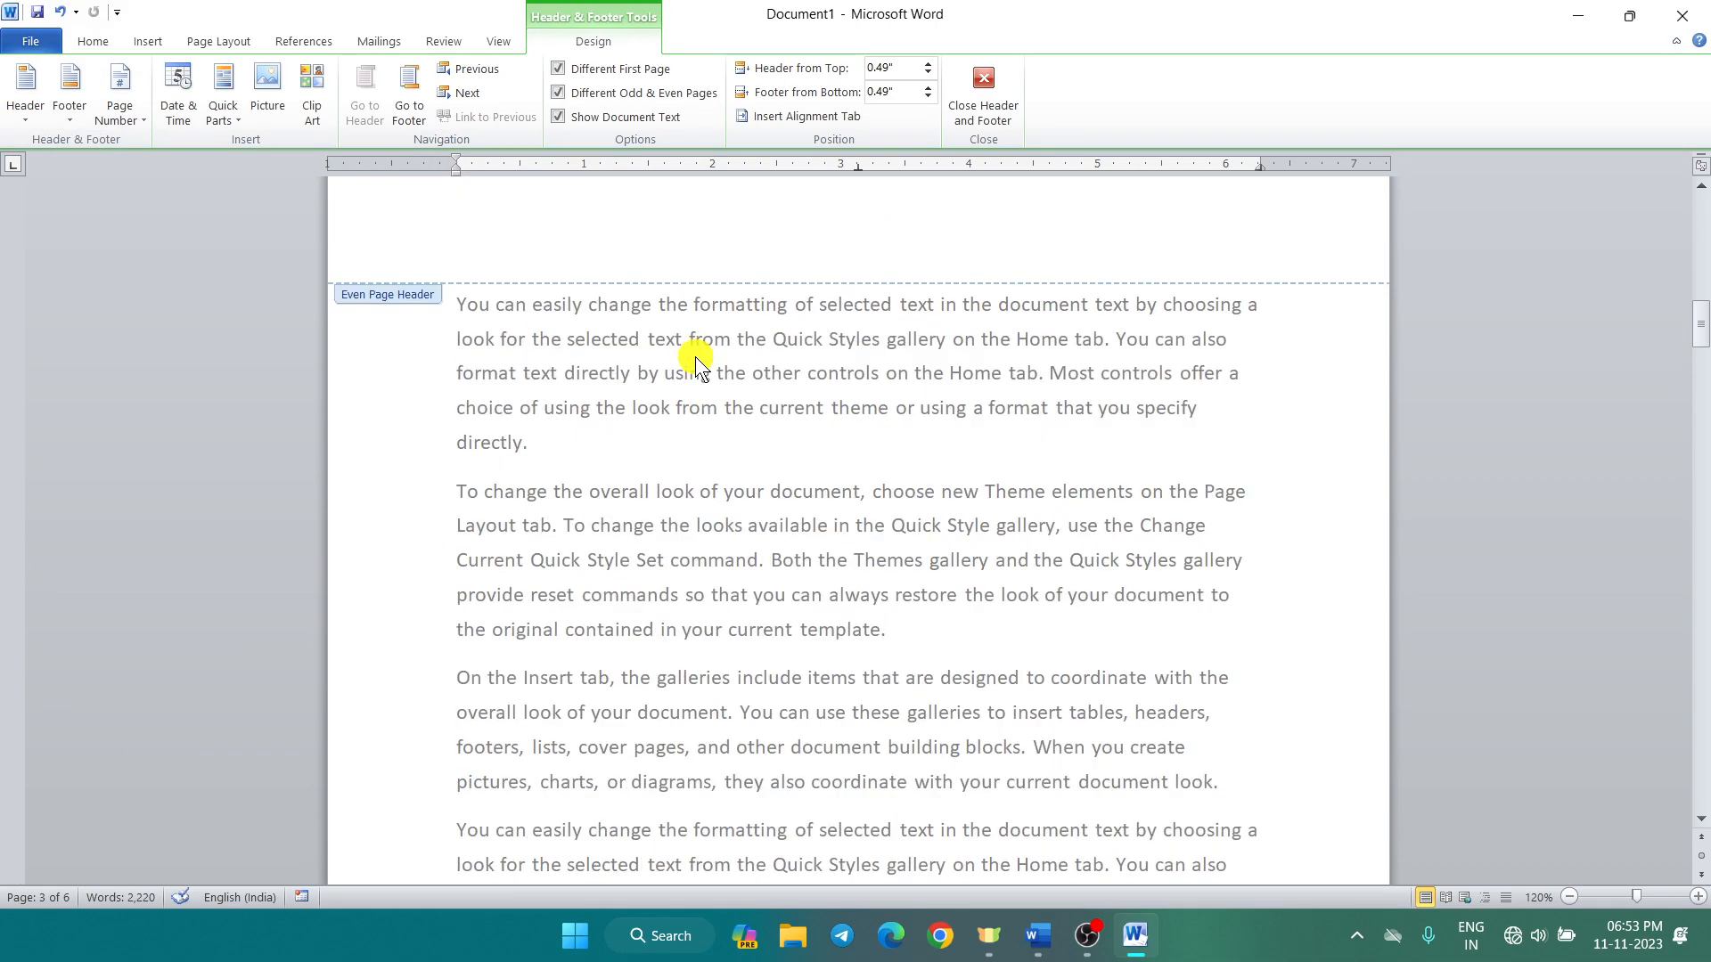
{"action": "scroll", "coordinate": [695, 357], "scroll_direction": "up", "scroll_amount": 5}
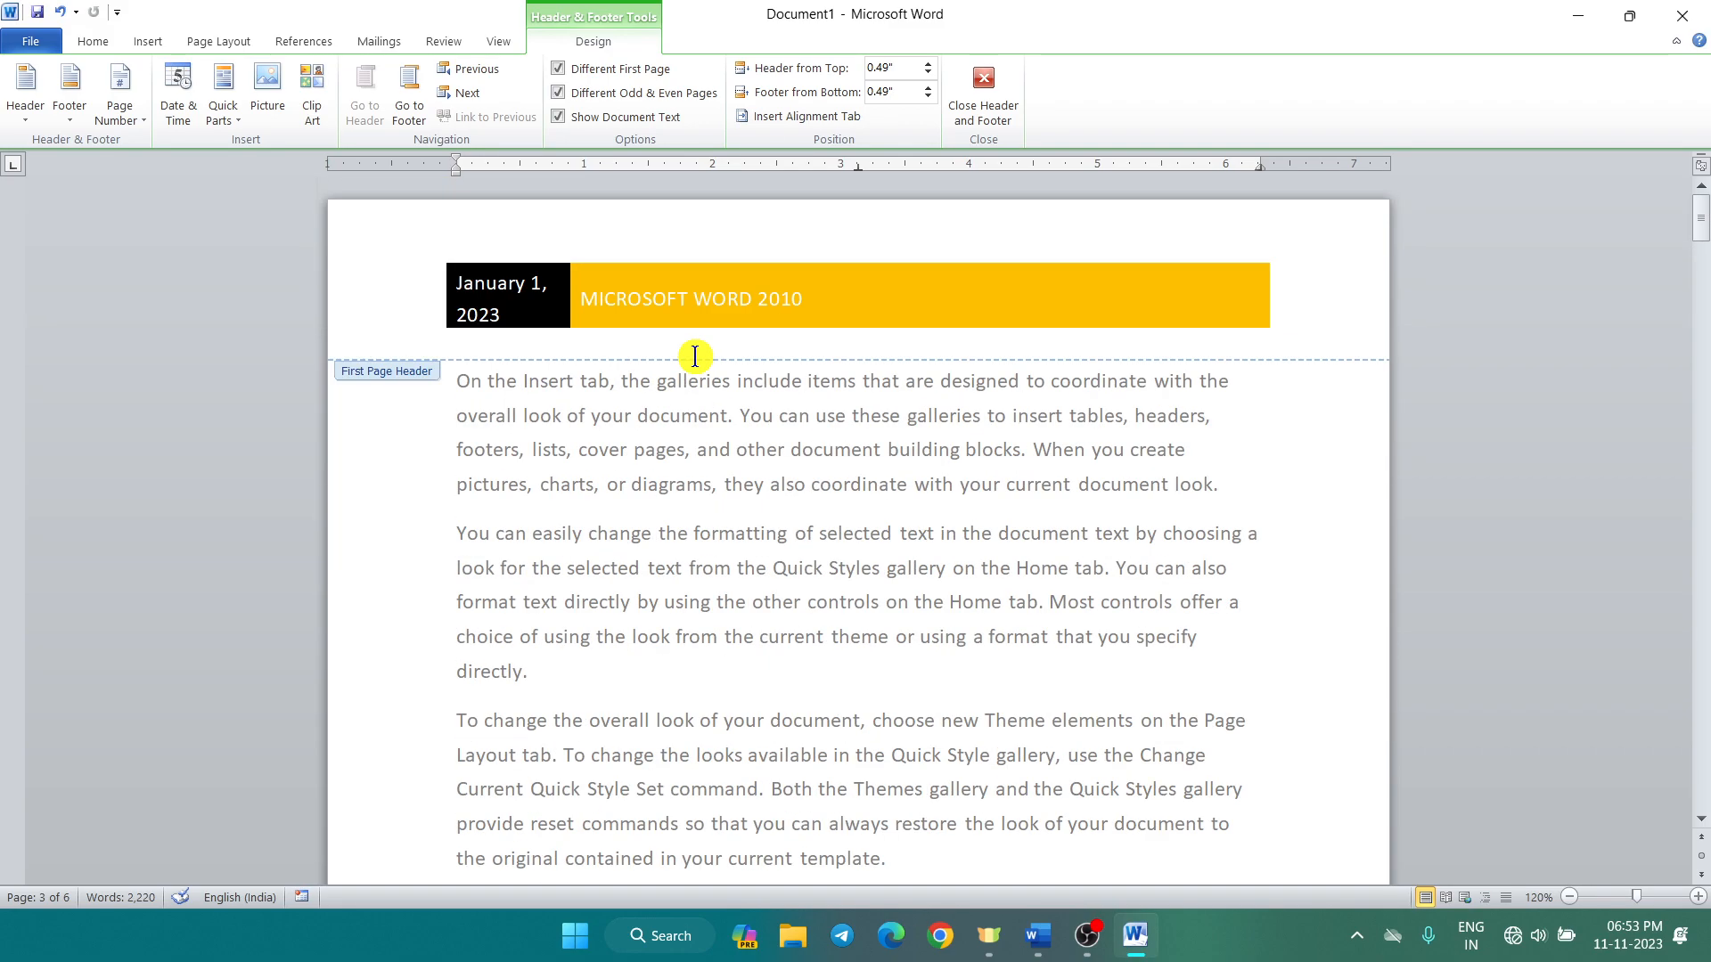
{"action": "scroll", "coordinate": [695, 356], "scroll_direction": "down", "scroll_amount": 10}
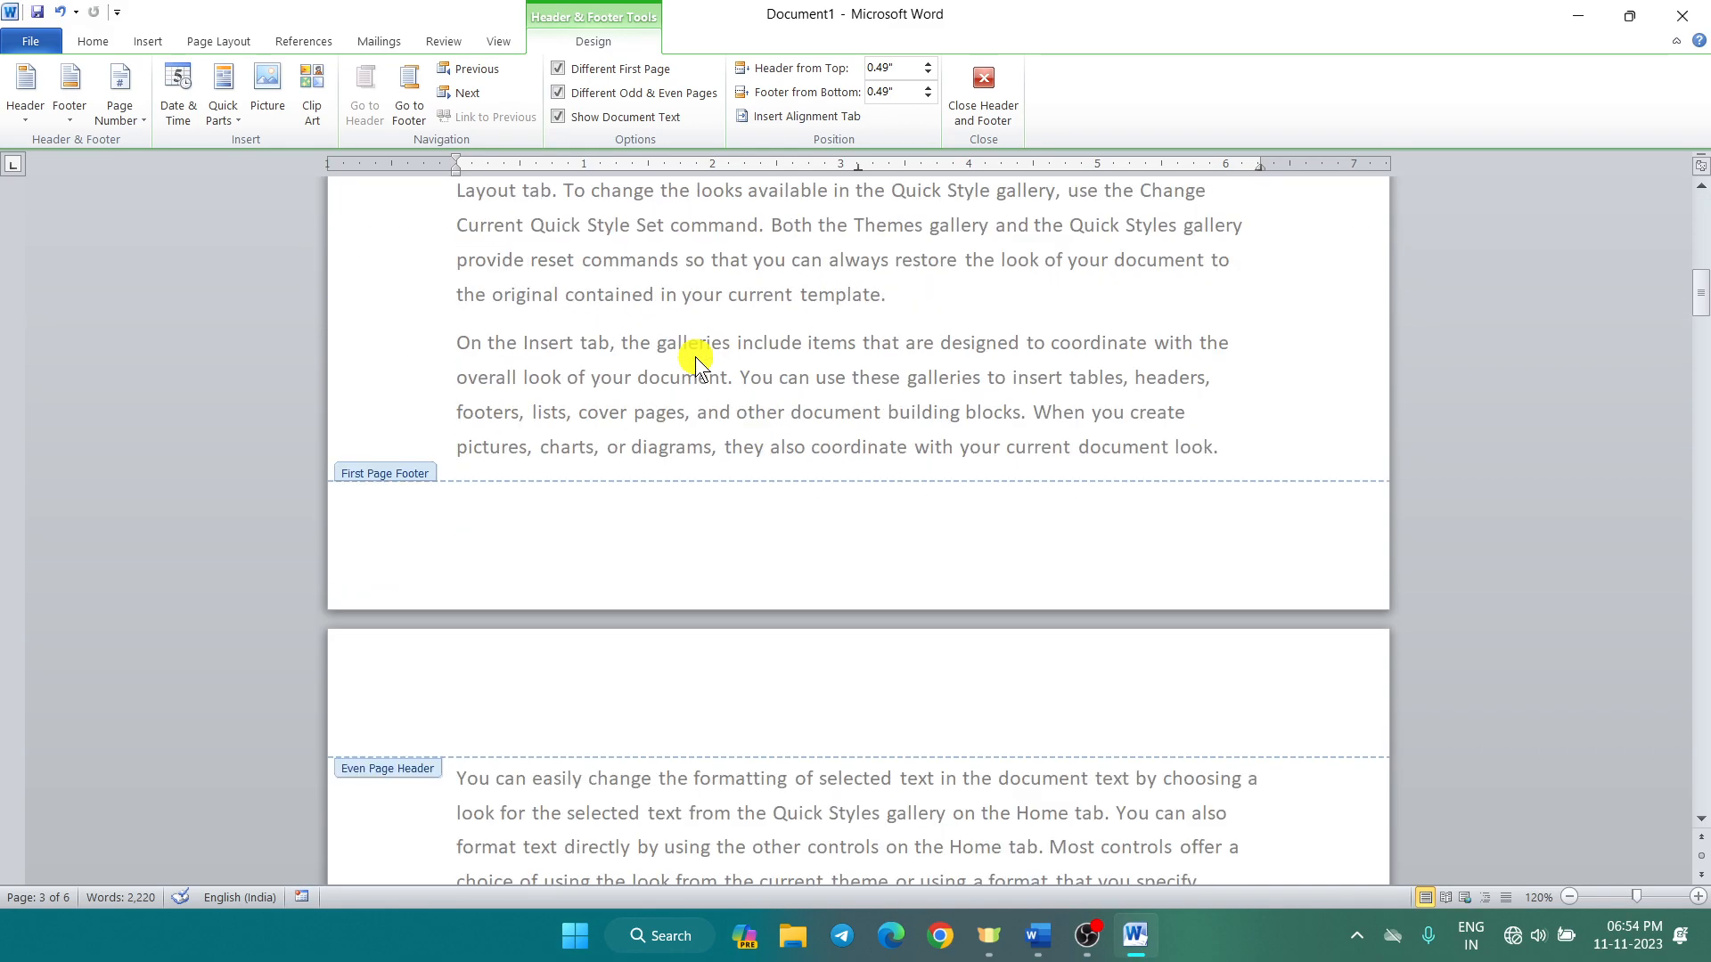
{"action": "left_click", "coordinate": [602, 685]}
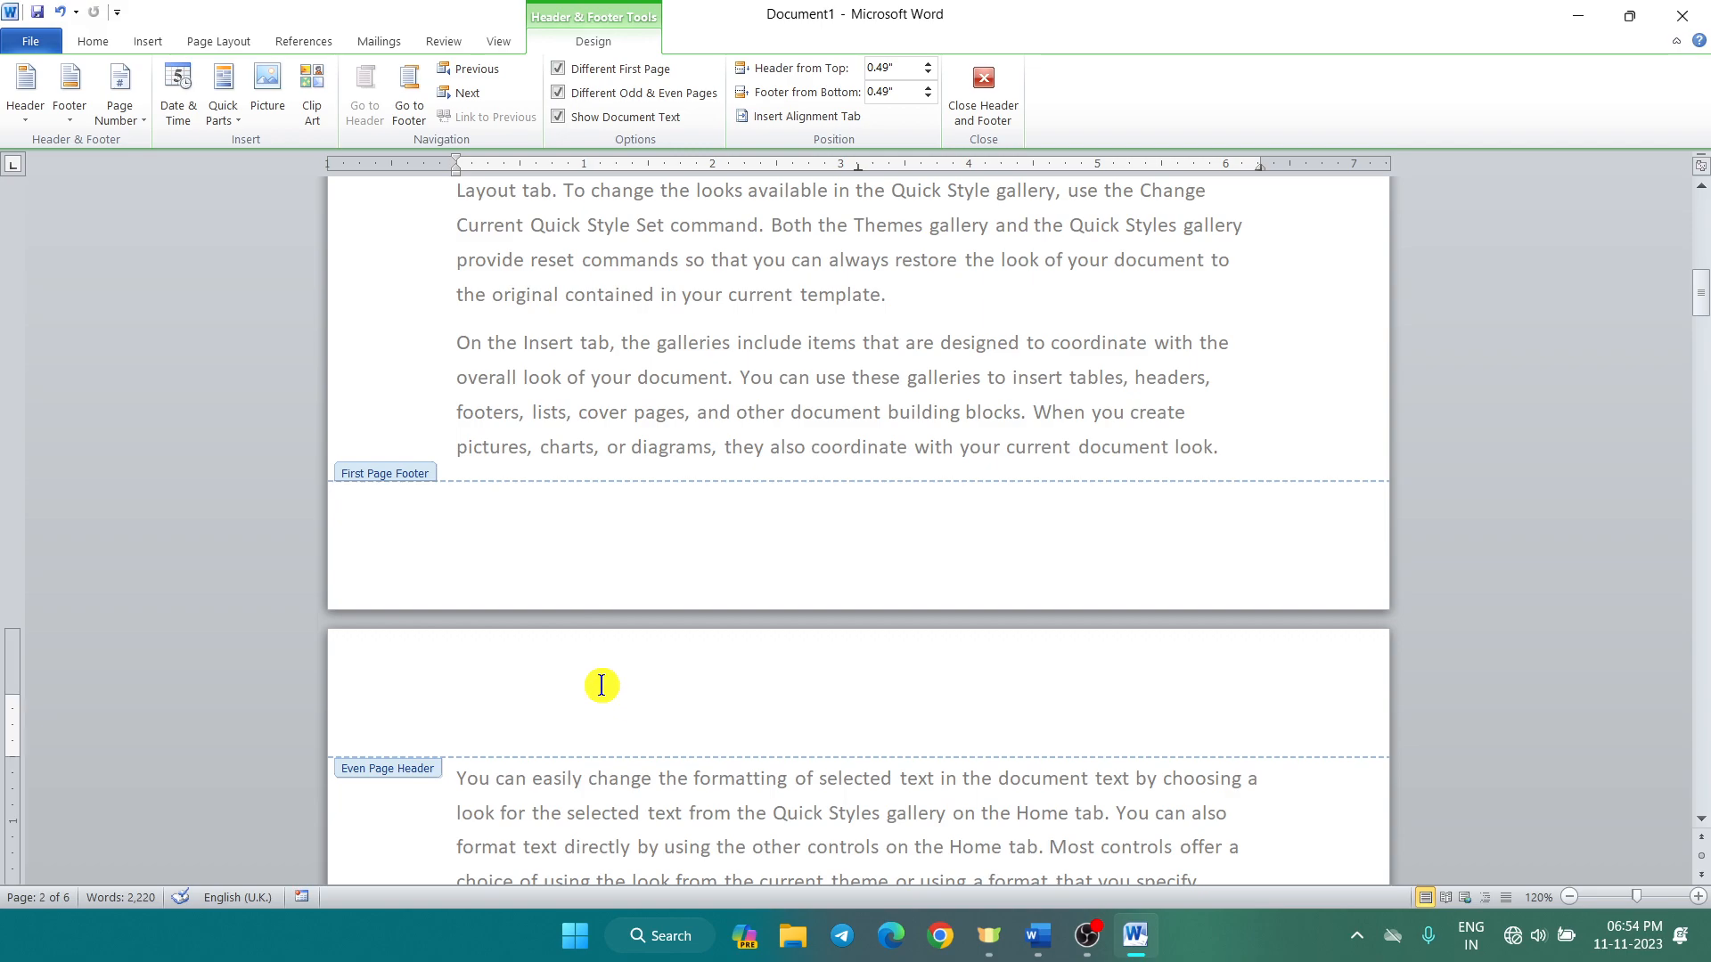
Step: Insert the Austere (Odd Page) header design into the even-page header
{"action": "left_click", "coordinate": [25, 121]}
{"action": "scroll", "coordinate": [176, 478], "scroll_direction": "down", "scroll_amount": 3}
{"action": "scroll", "coordinate": [178, 483], "scroll_direction": "down", "scroll_amount": 6}
{"action": "scroll", "coordinate": [187, 468], "scroll_direction": "up", "scroll_amount": 6}
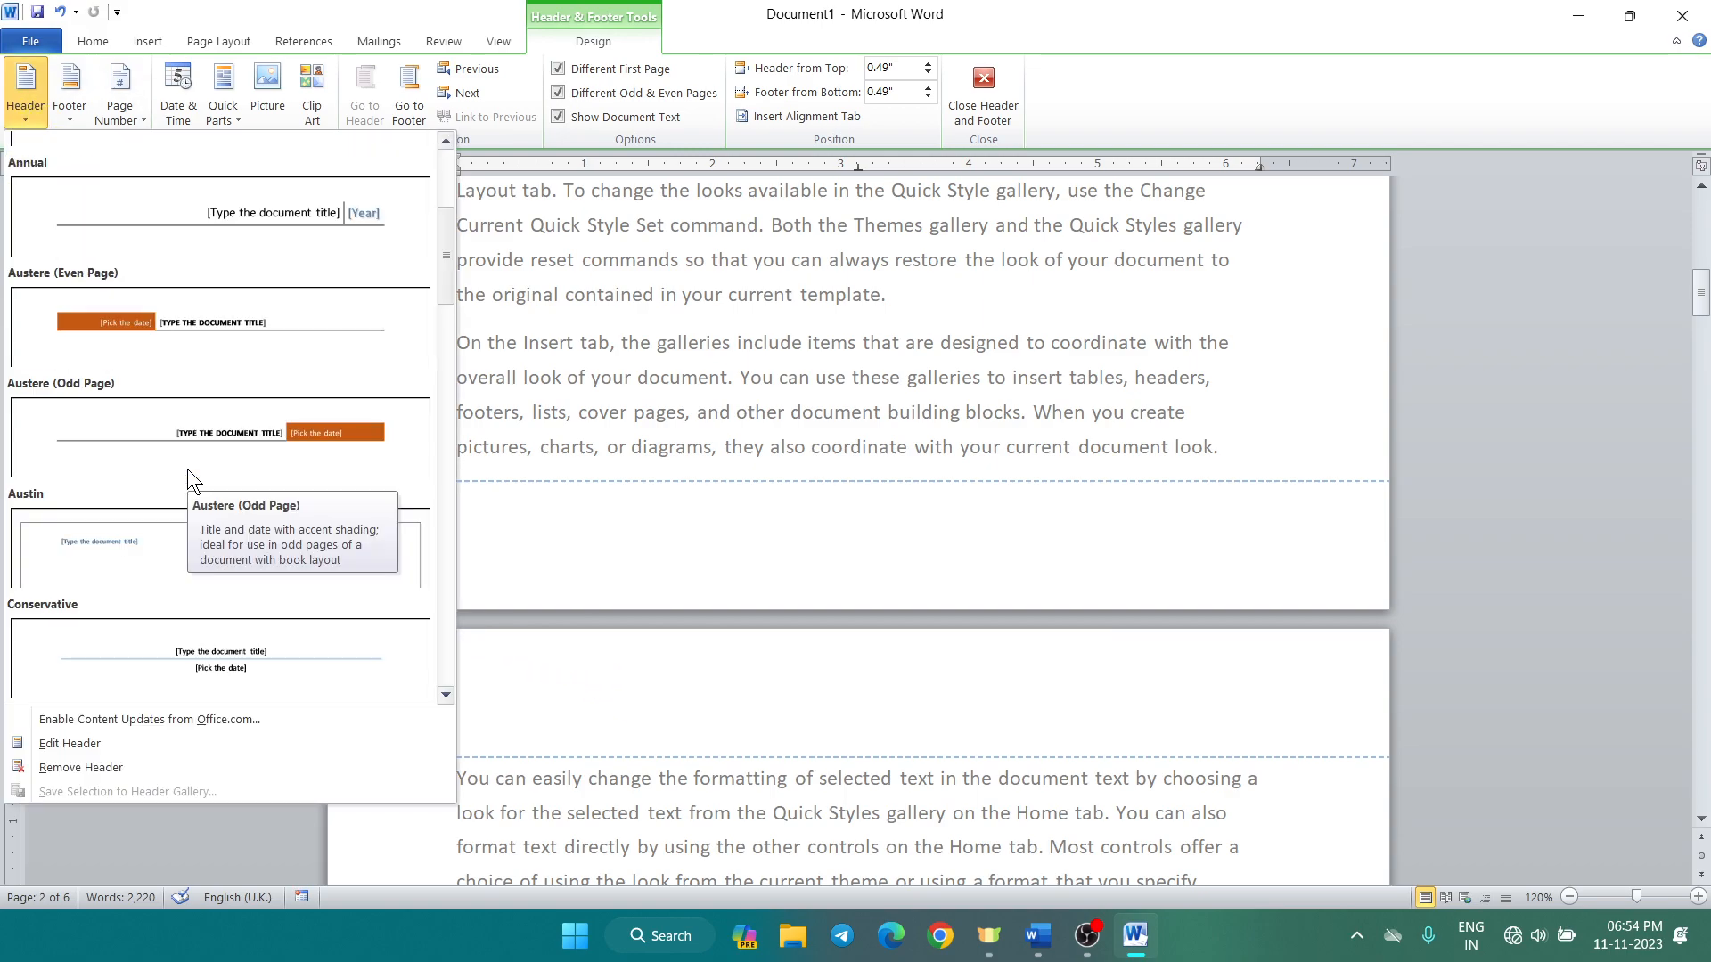
{"action": "left_click", "coordinate": [321, 446]}
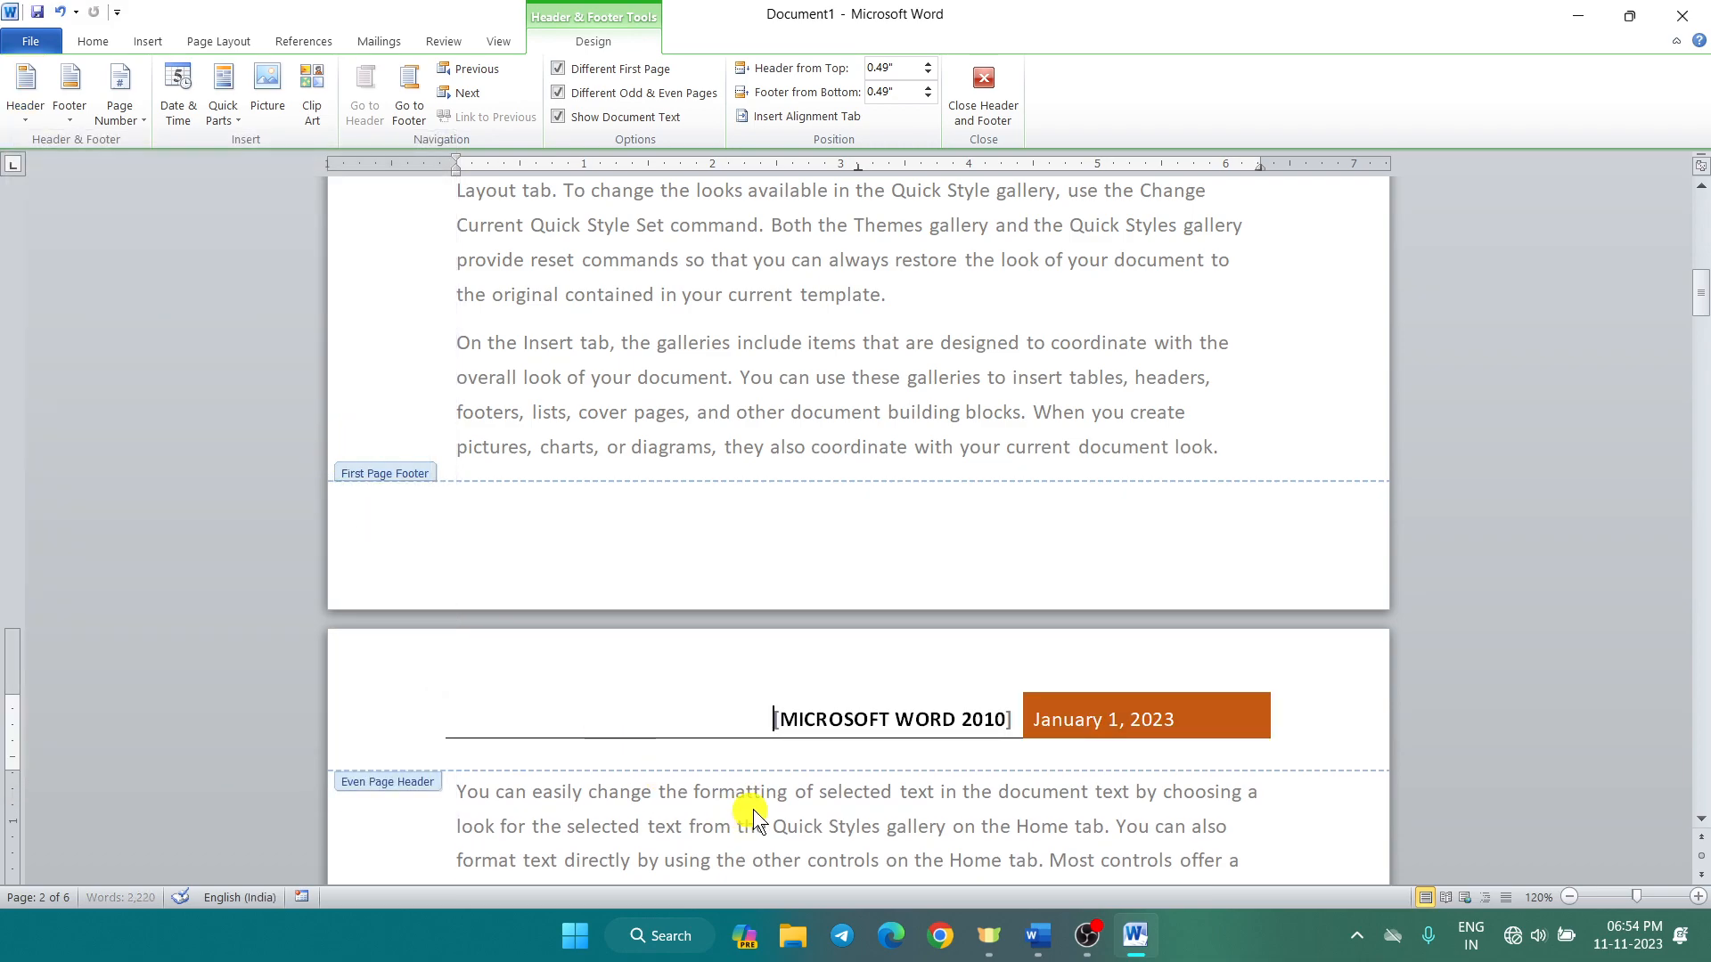
Step: Replace the header title MICROSOFT WORD 2010 with the class name
{"action": "left_click", "coordinate": [1001, 720]}
{"action": "left_click_drag", "start_coordinate": [1001, 720], "coordinate": [810, 718]}
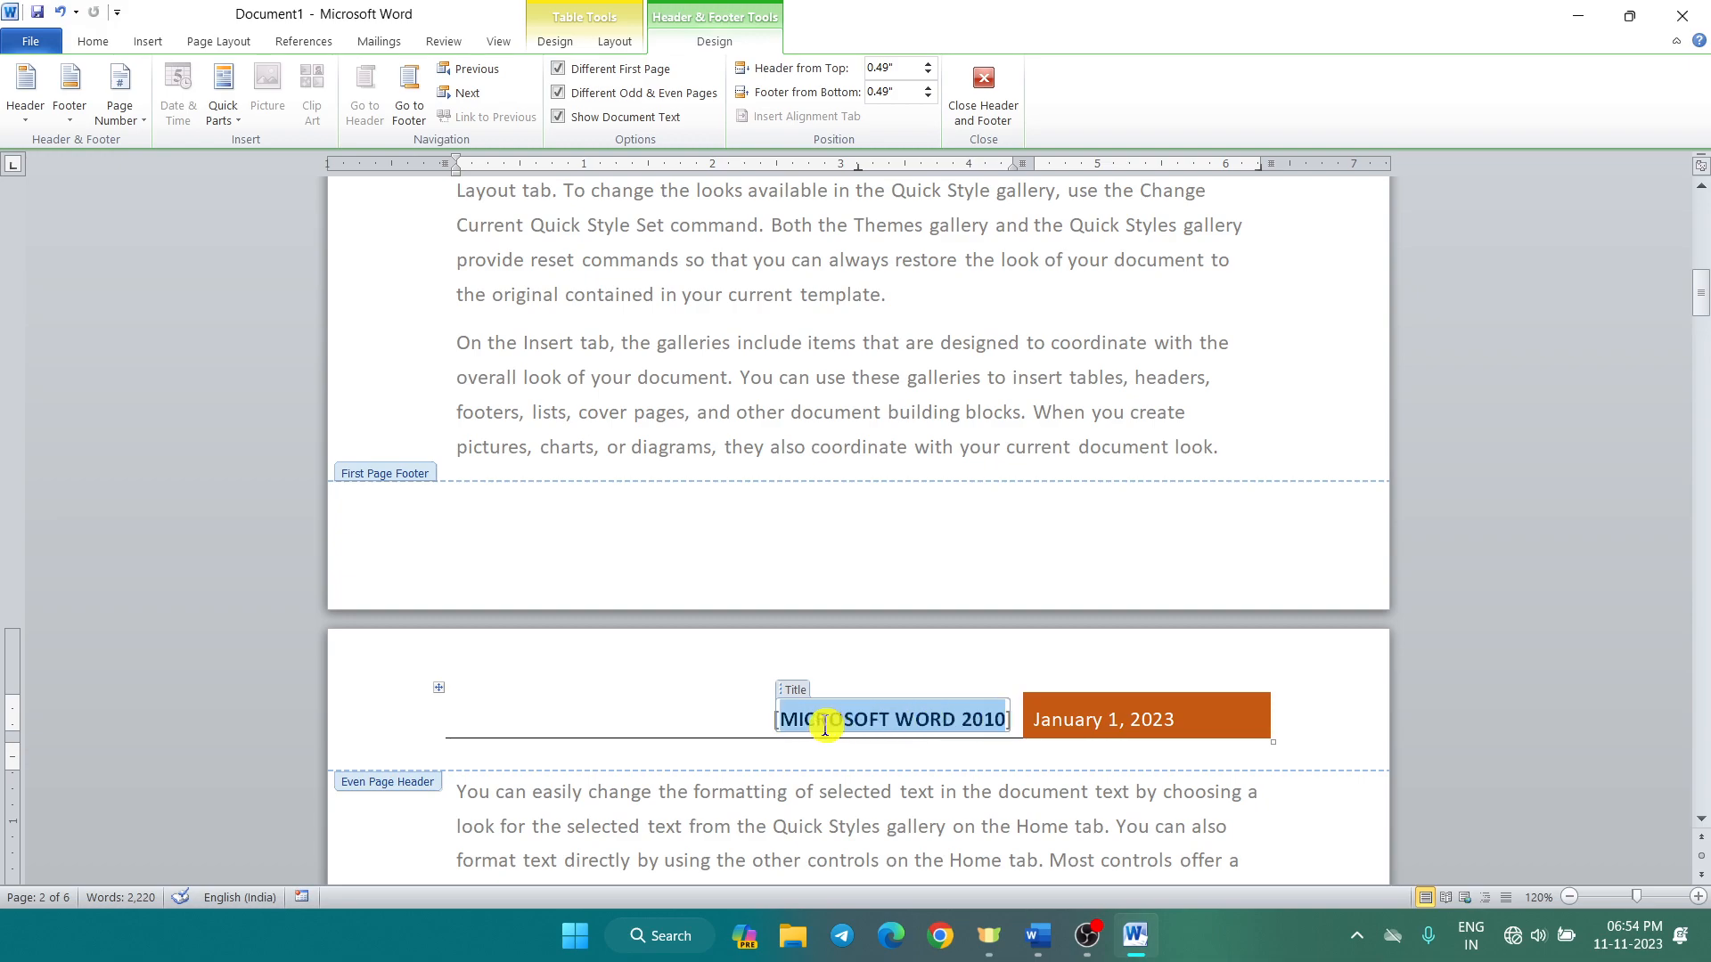
{"action": "type", "text": "AL"}
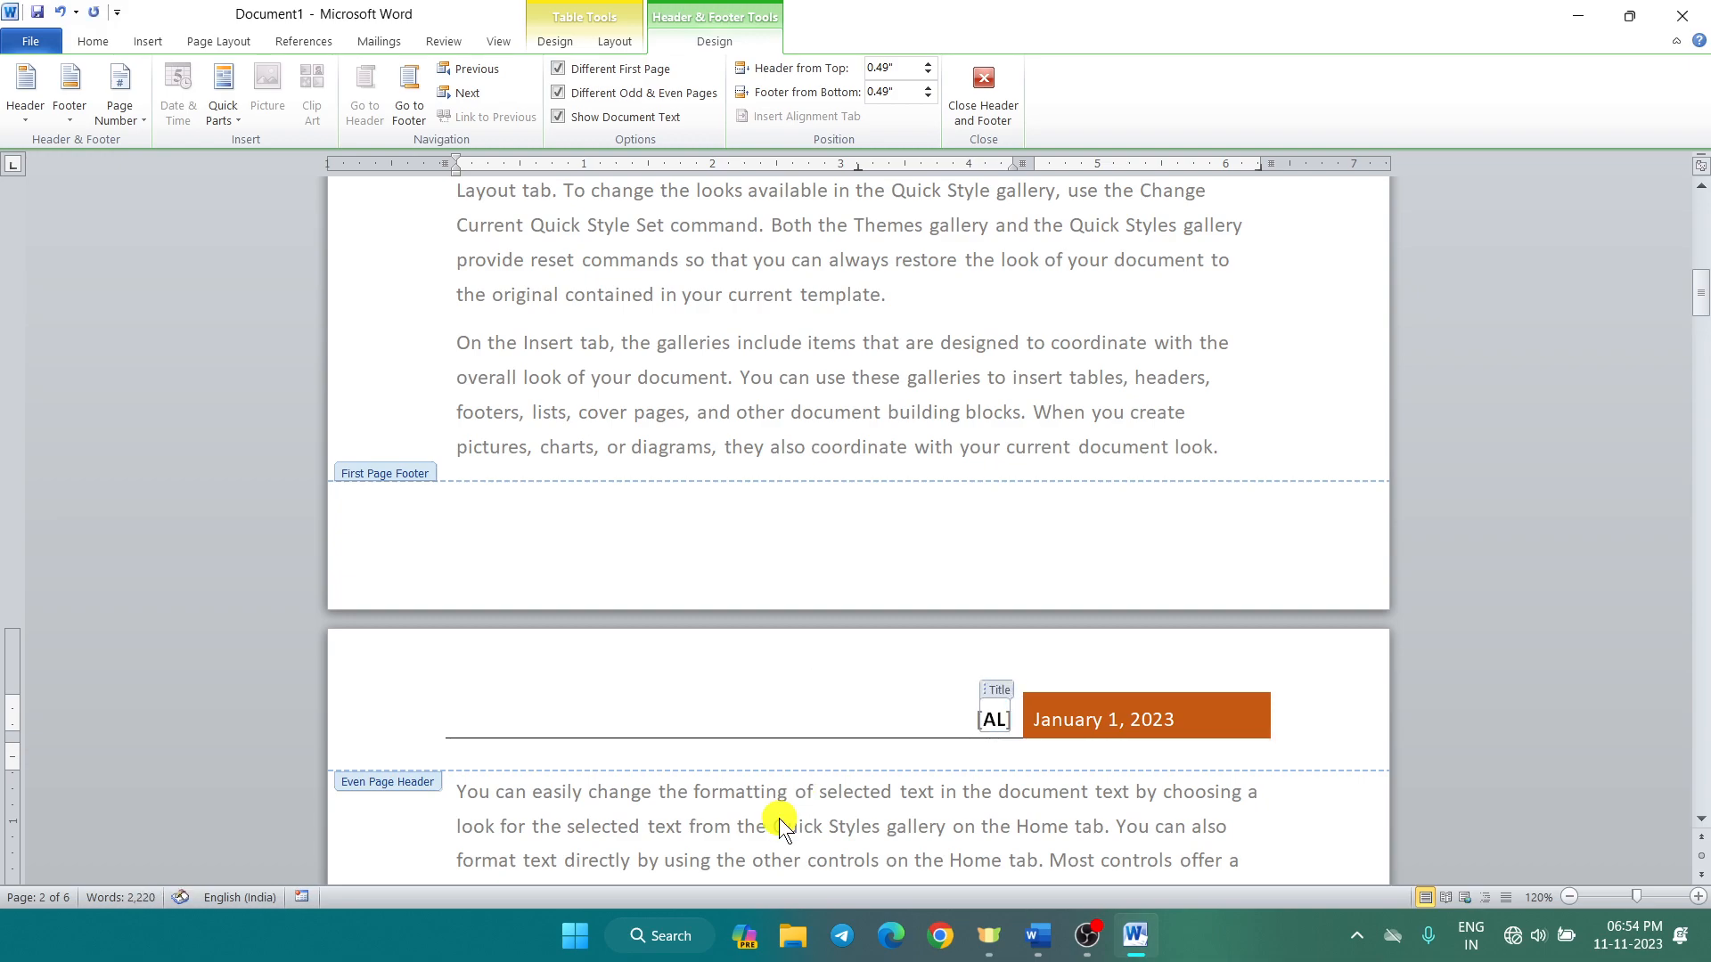
{"action": "type", "text": "I SIR "}
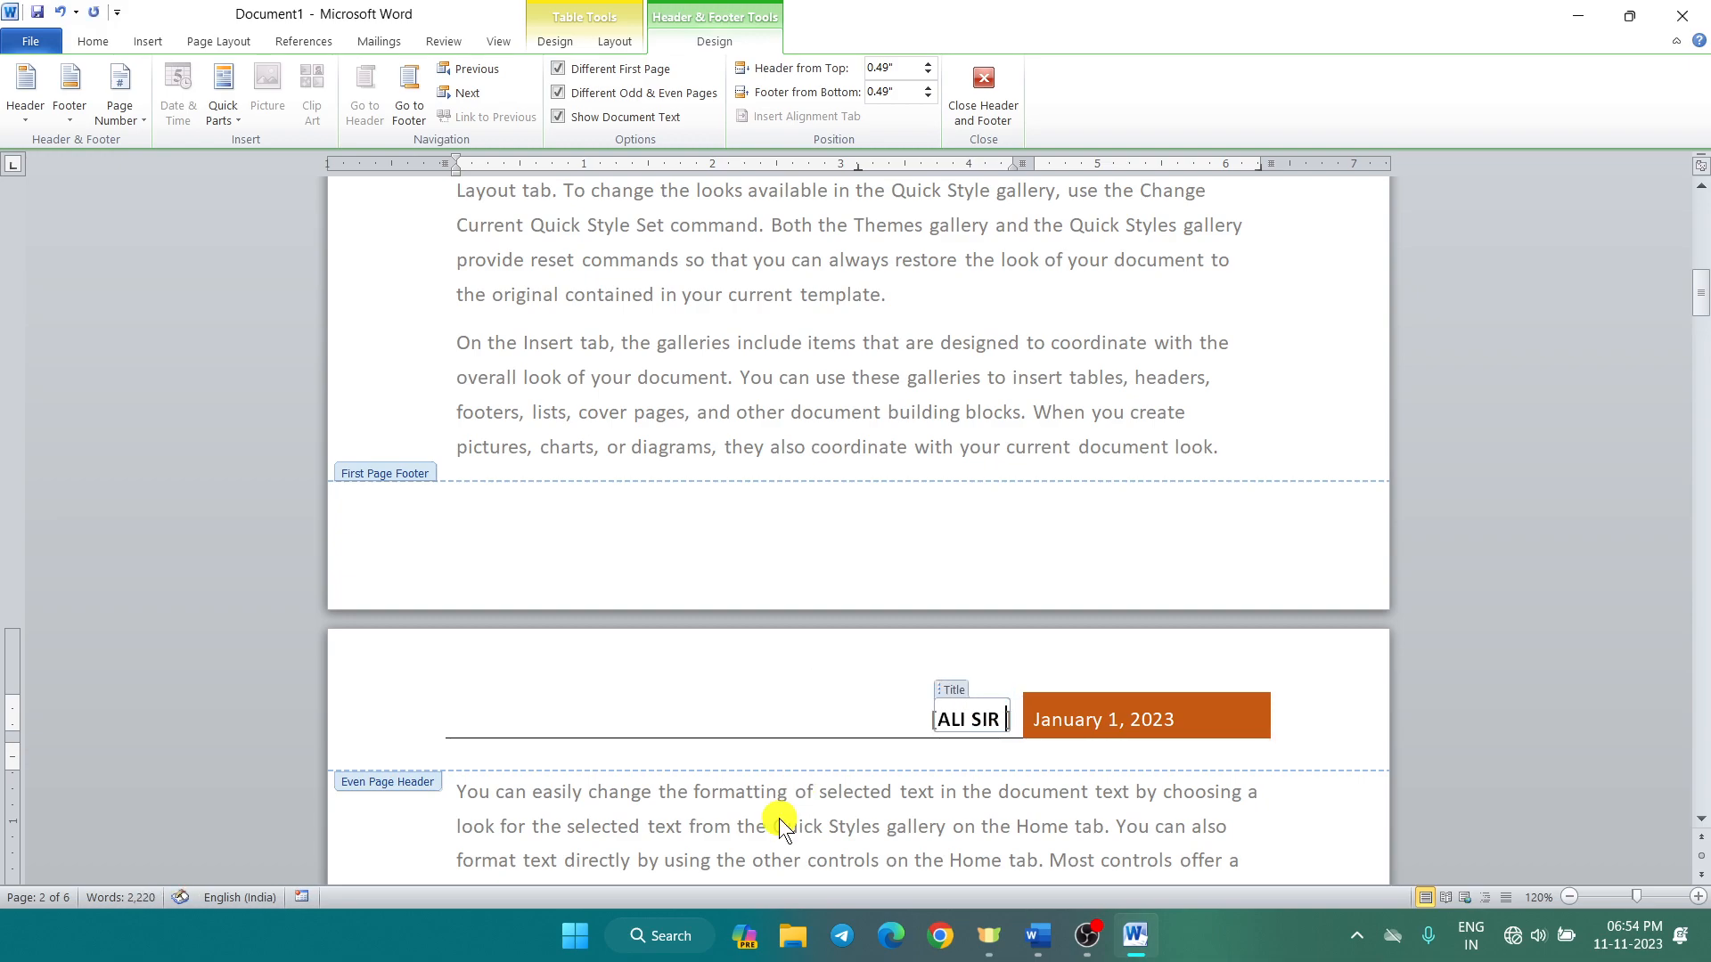
{"action": "type", "text": "CLAS"}
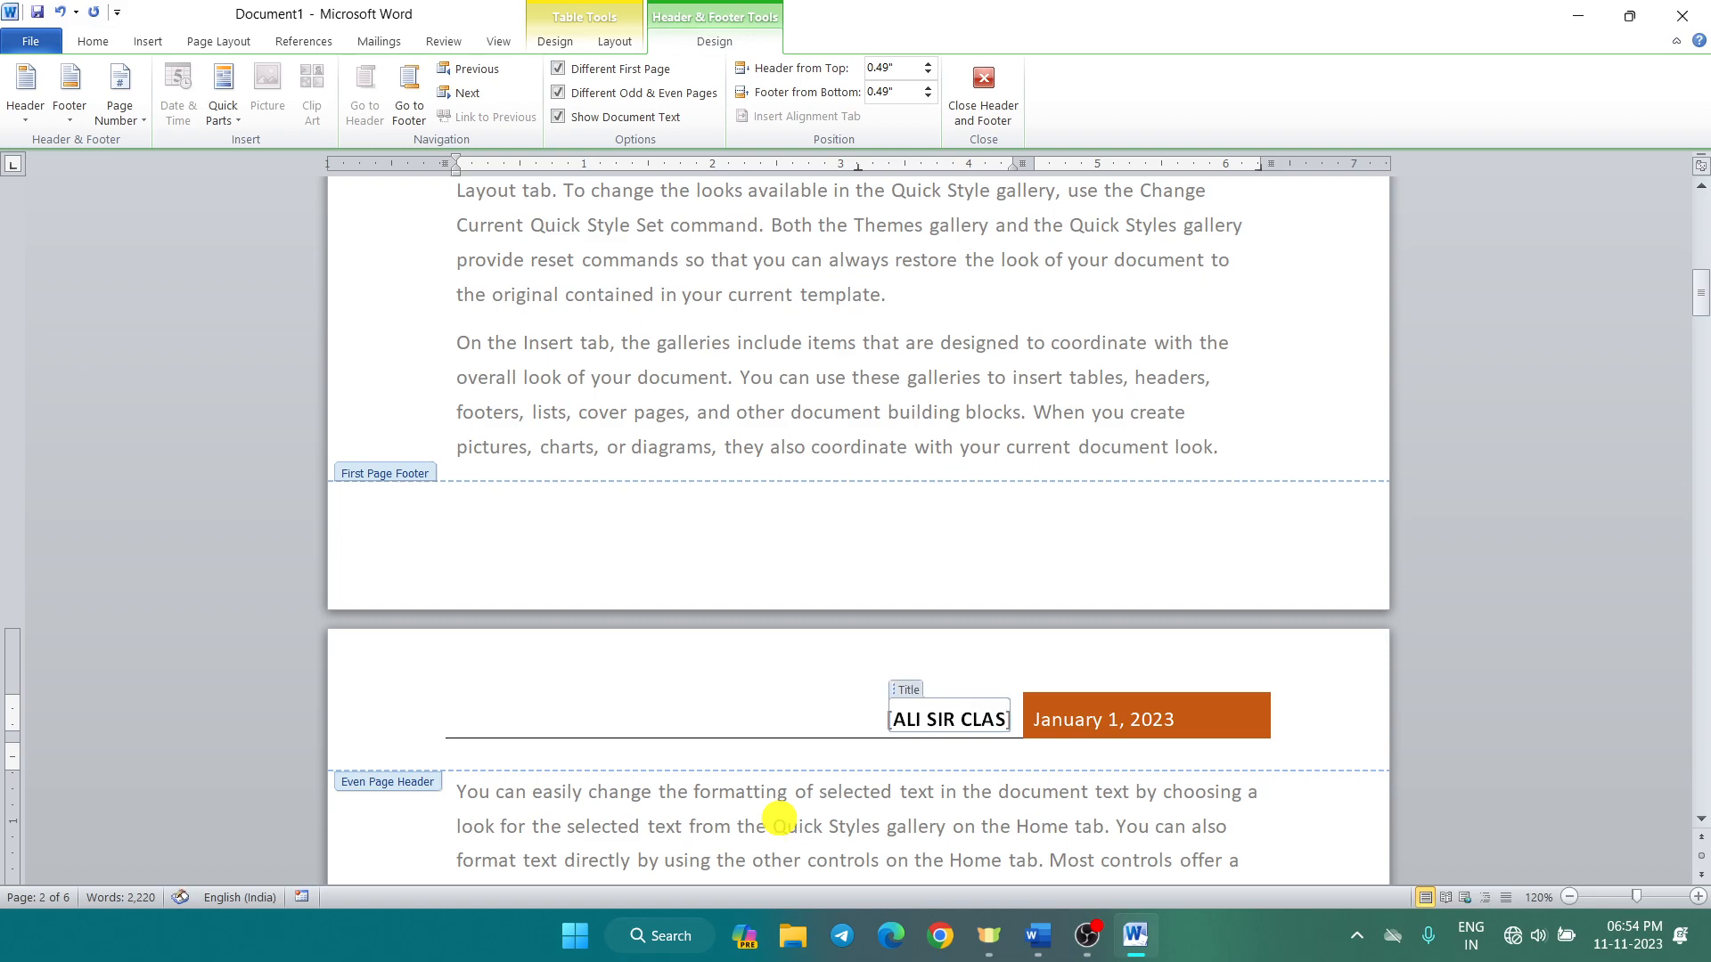
{"action": "type", "text": "SES"}
{"action": "triple_click", "coordinate": [722, 704]}
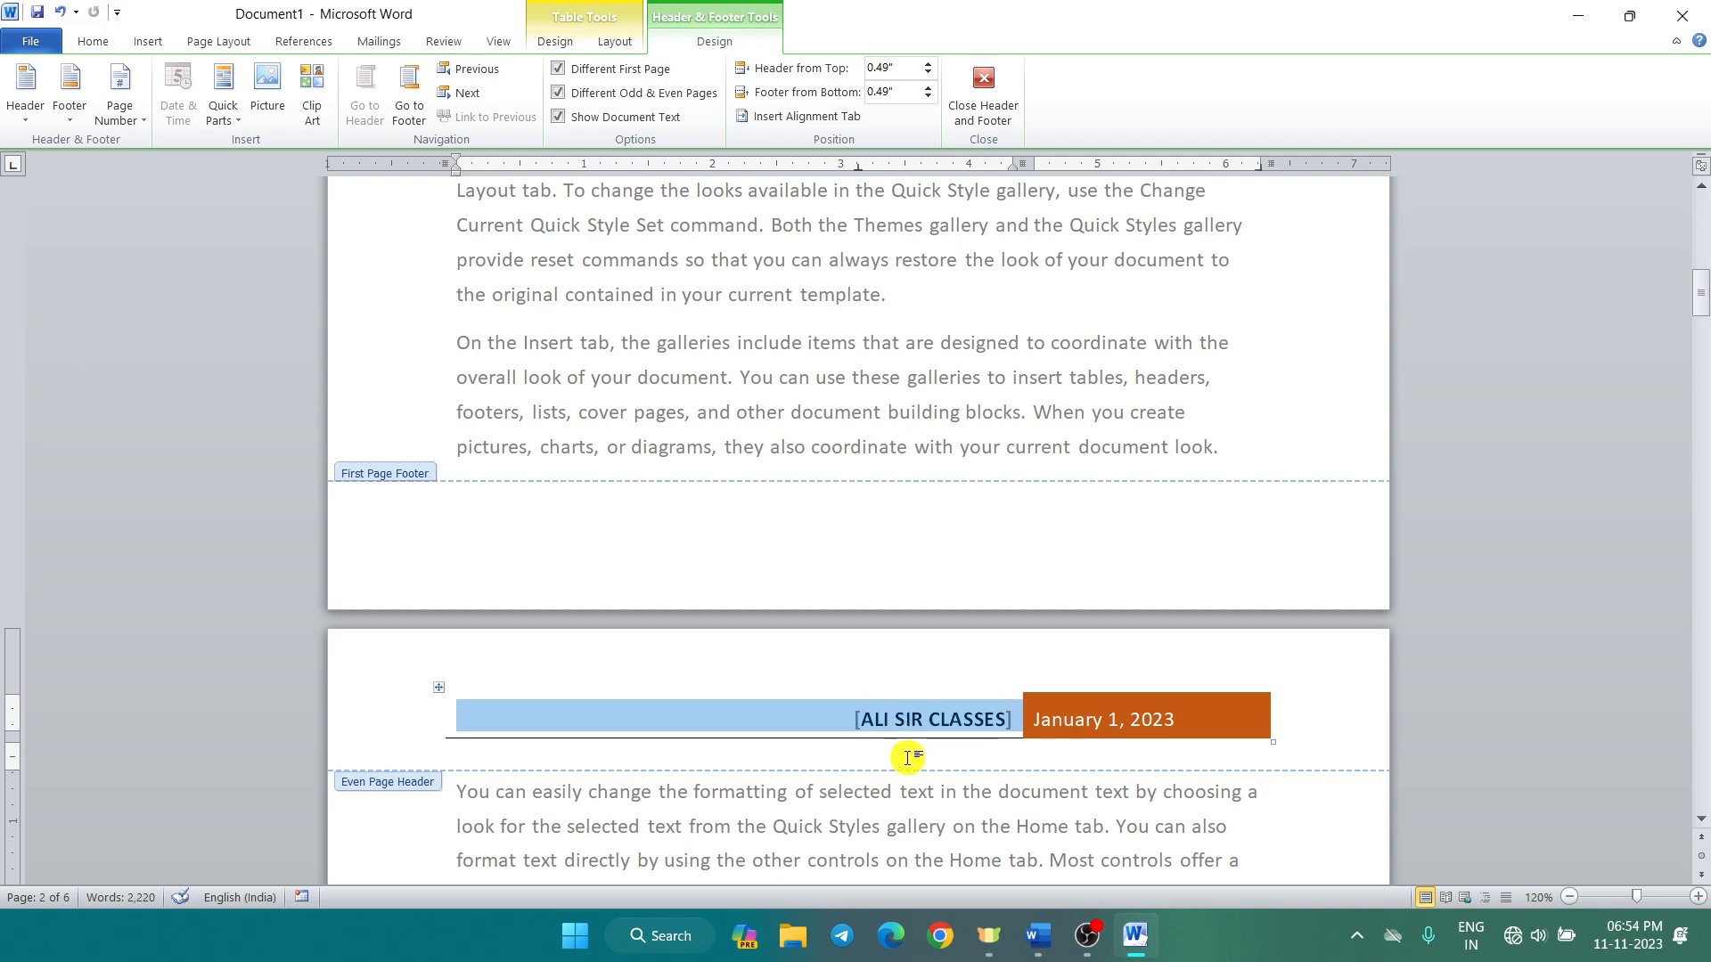
{"action": "scroll", "coordinate": [885, 766], "scroll_direction": "down", "scroll_amount": 2}
{"action": "scroll", "coordinate": [882, 766], "scroll_direction": "down", "scroll_amount": 9}
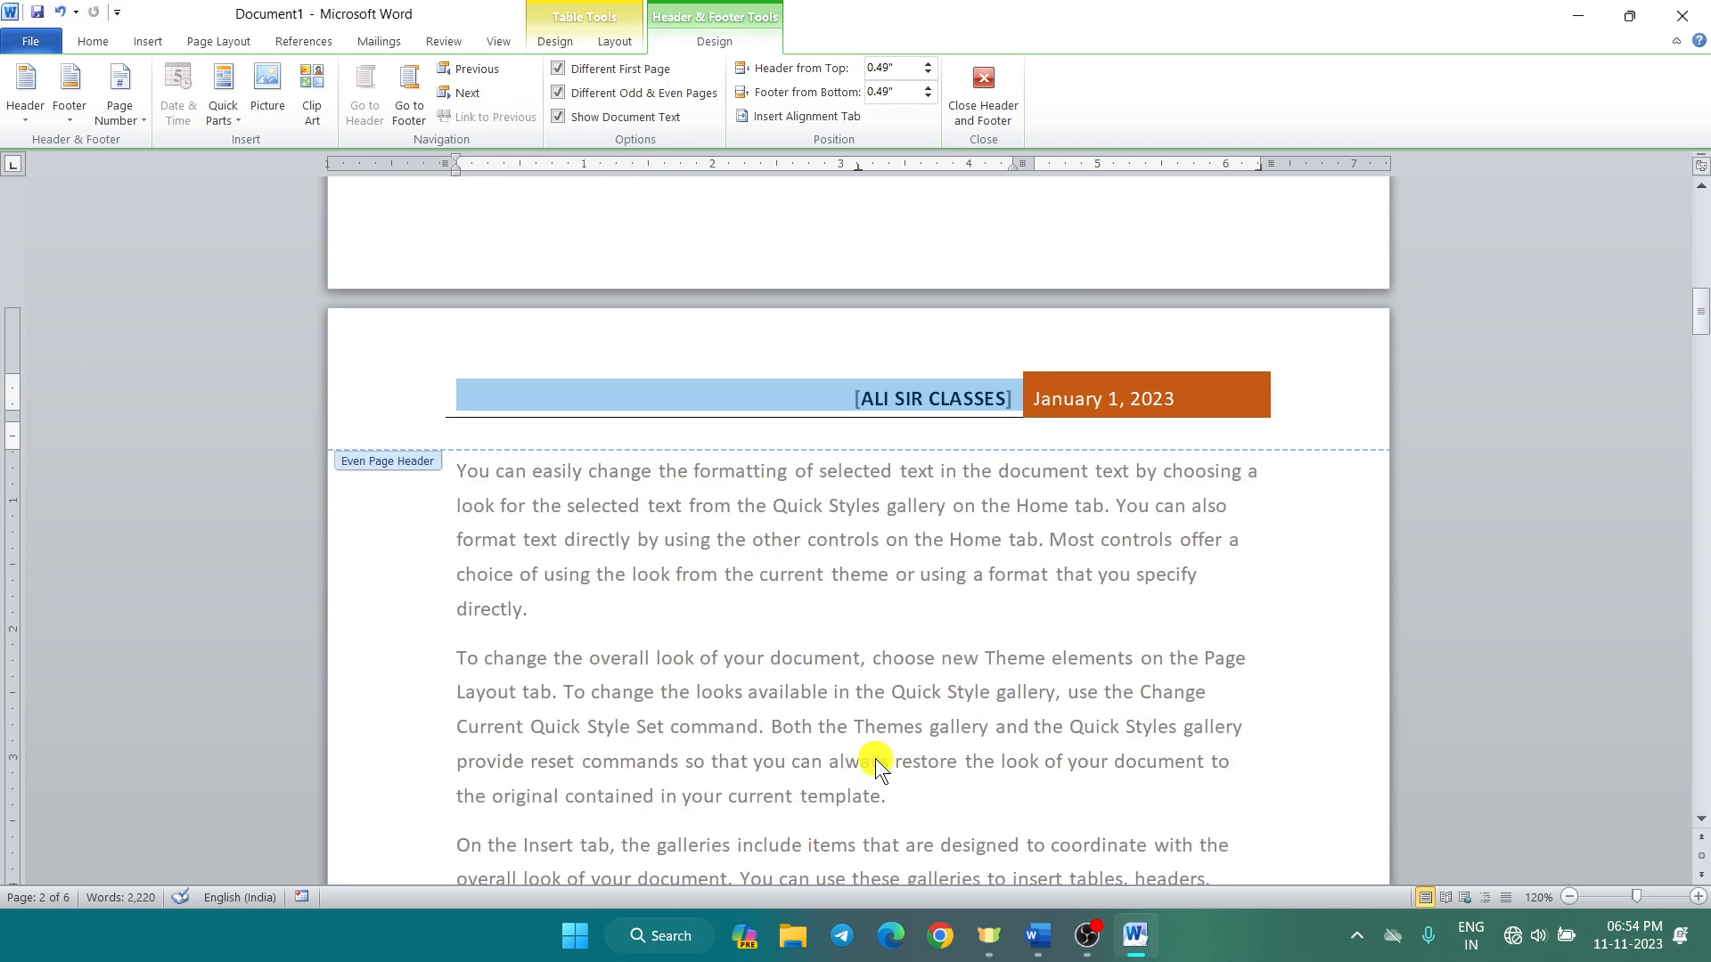
Step: Insert the Newsprint header with its solid blue band into the odd-page header
{"action": "scroll", "coordinate": [878, 766], "scroll_direction": "down", "scroll_amount": 6}
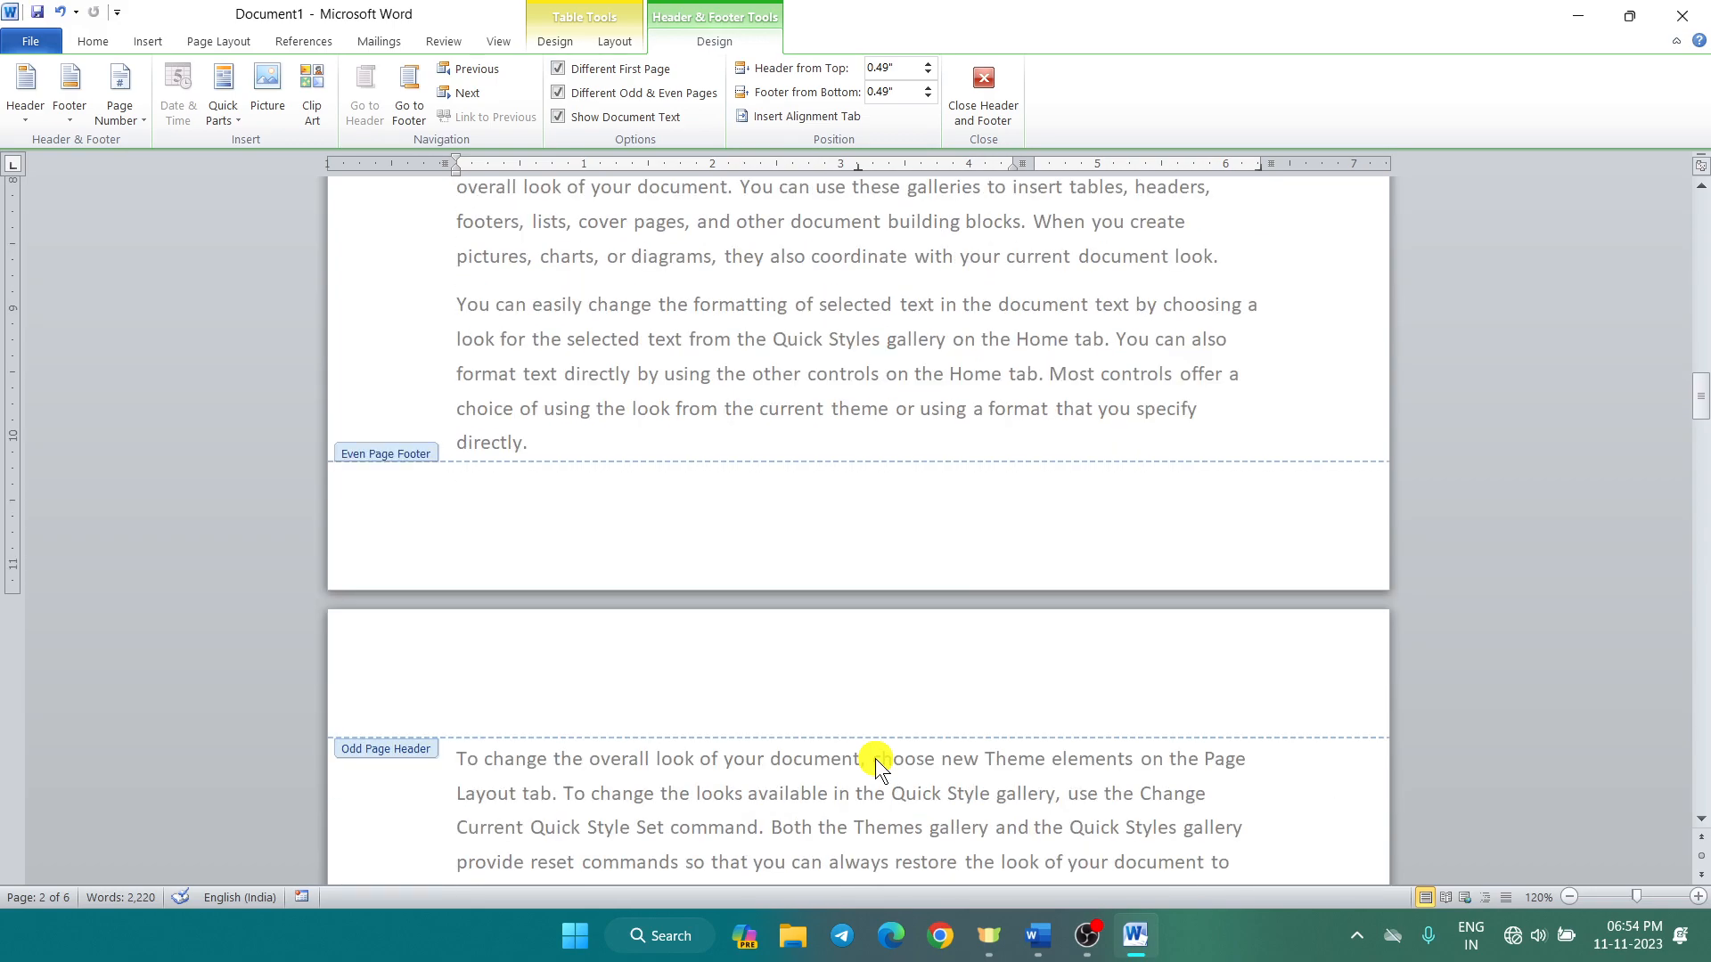
{"action": "left_click", "coordinate": [693, 620]}
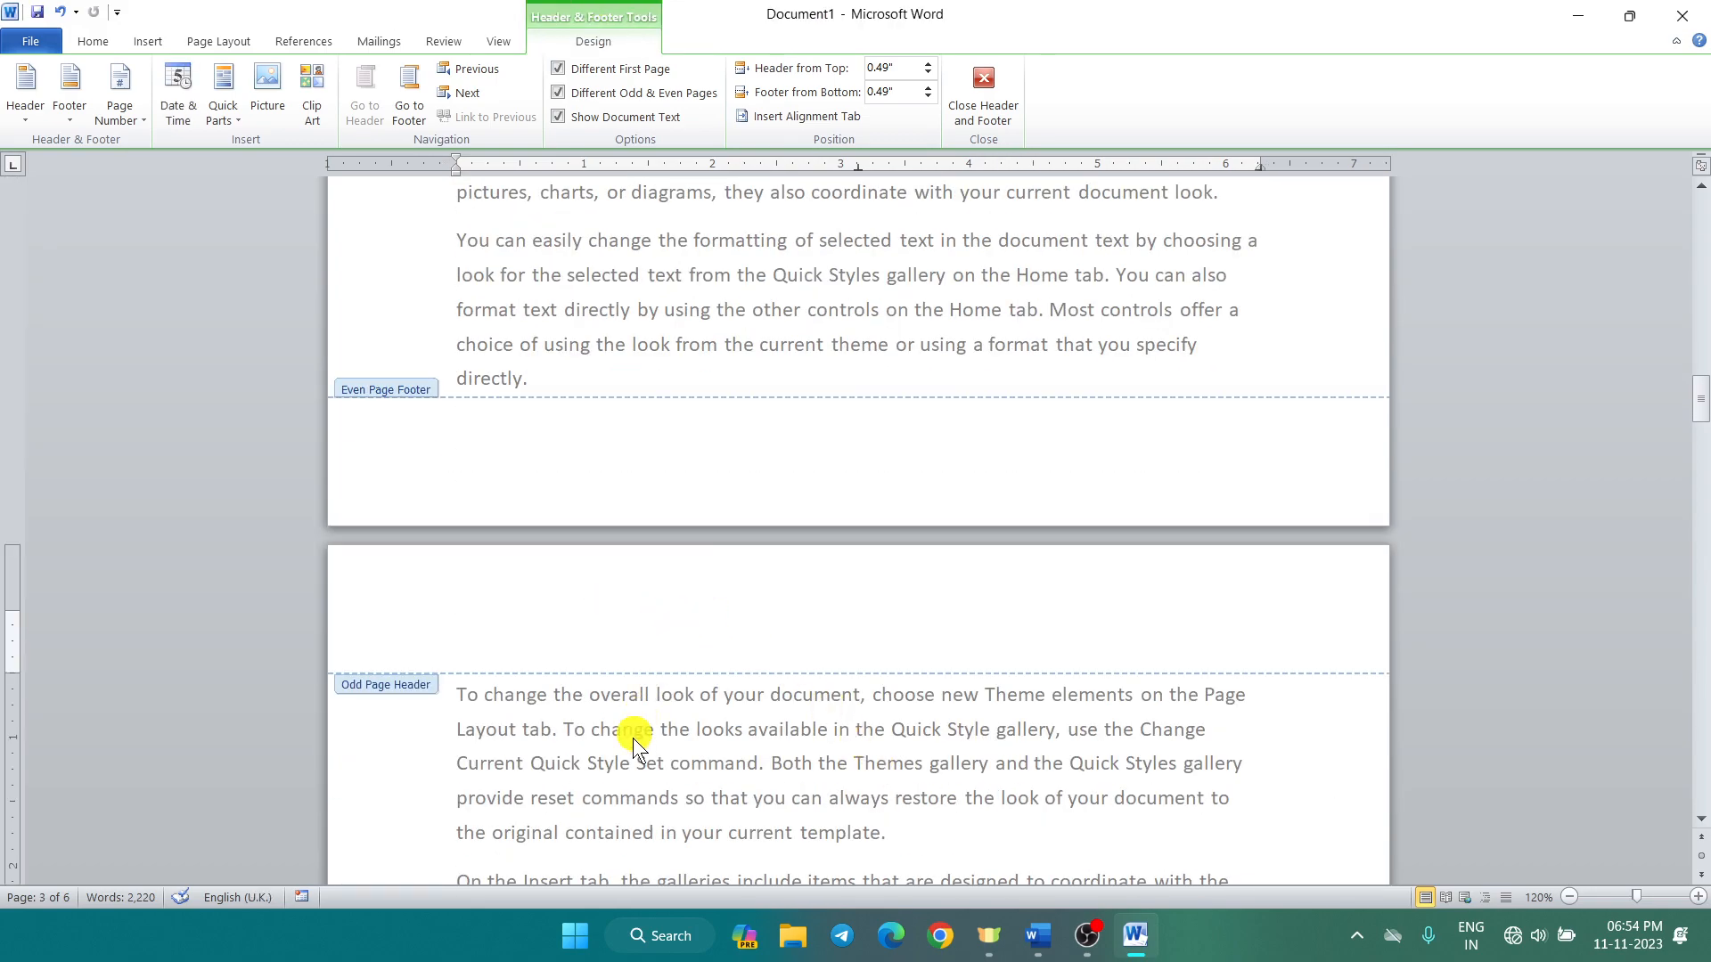
{"action": "left_click", "coordinate": [32, 125]}
{"action": "scroll", "coordinate": [130, 482], "scroll_direction": "down", "scroll_amount": 5}
{"action": "scroll", "coordinate": [162, 463], "scroll_direction": "down", "scroll_amount": 3}
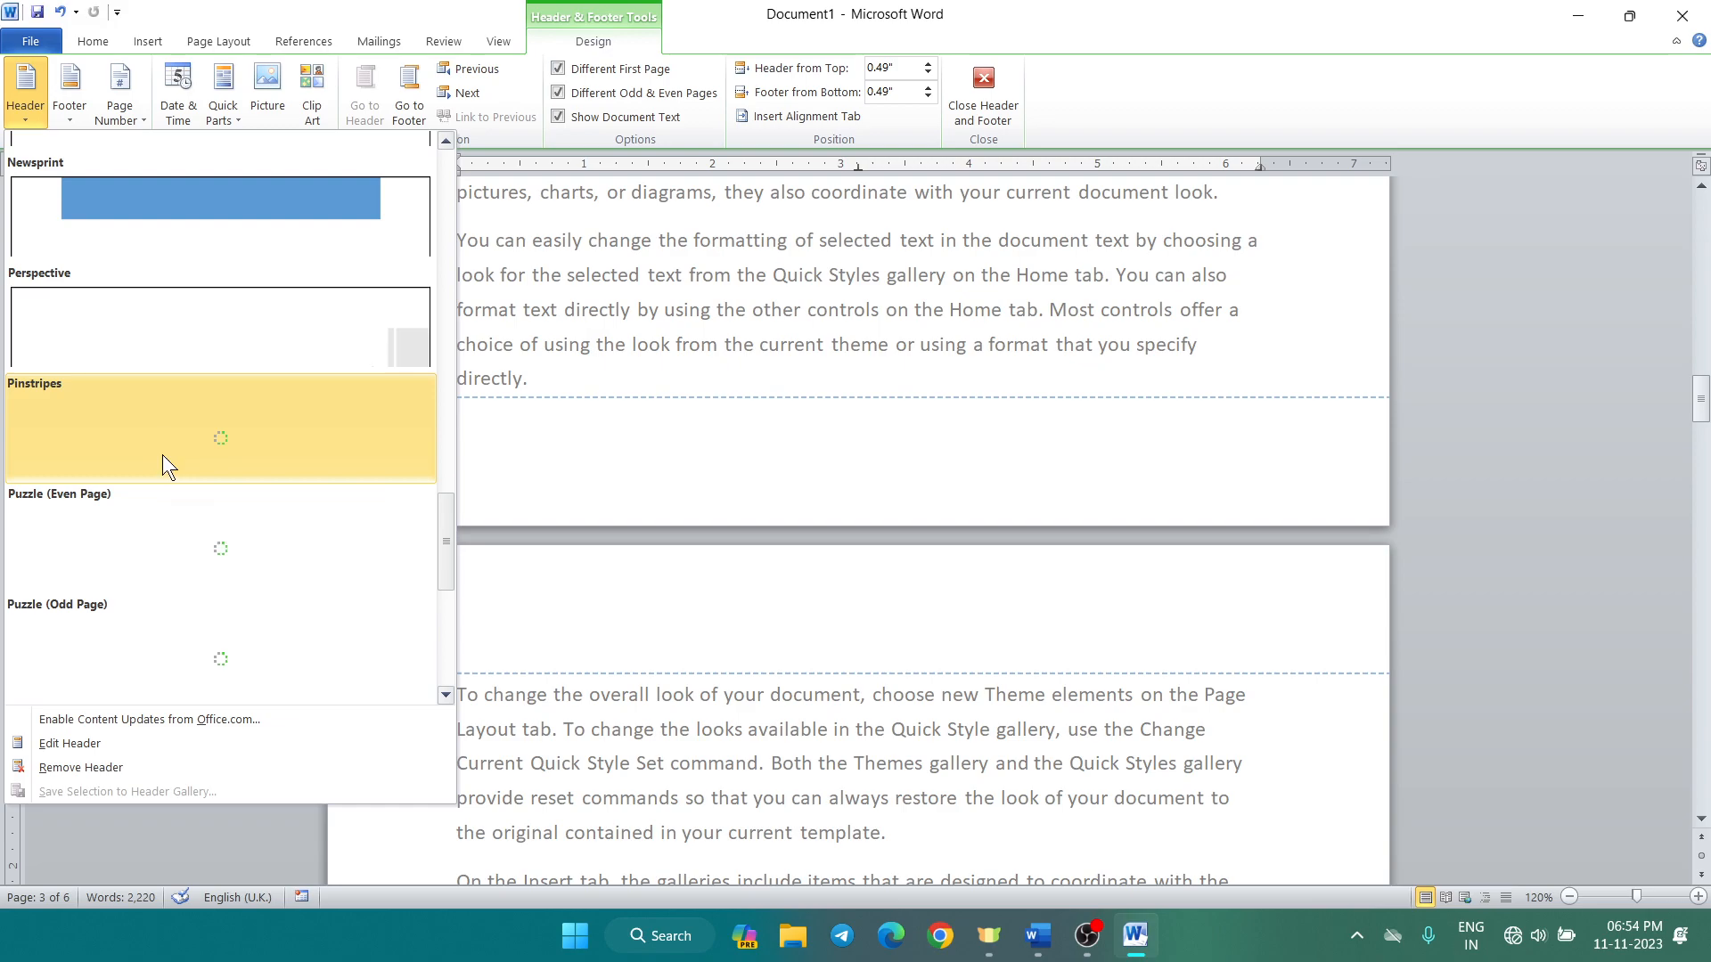
{"action": "scroll", "coordinate": [162, 455], "scroll_direction": "down", "scroll_amount": 3}
{"action": "scroll", "coordinate": [196, 353], "scroll_direction": "up", "scroll_amount": 6}
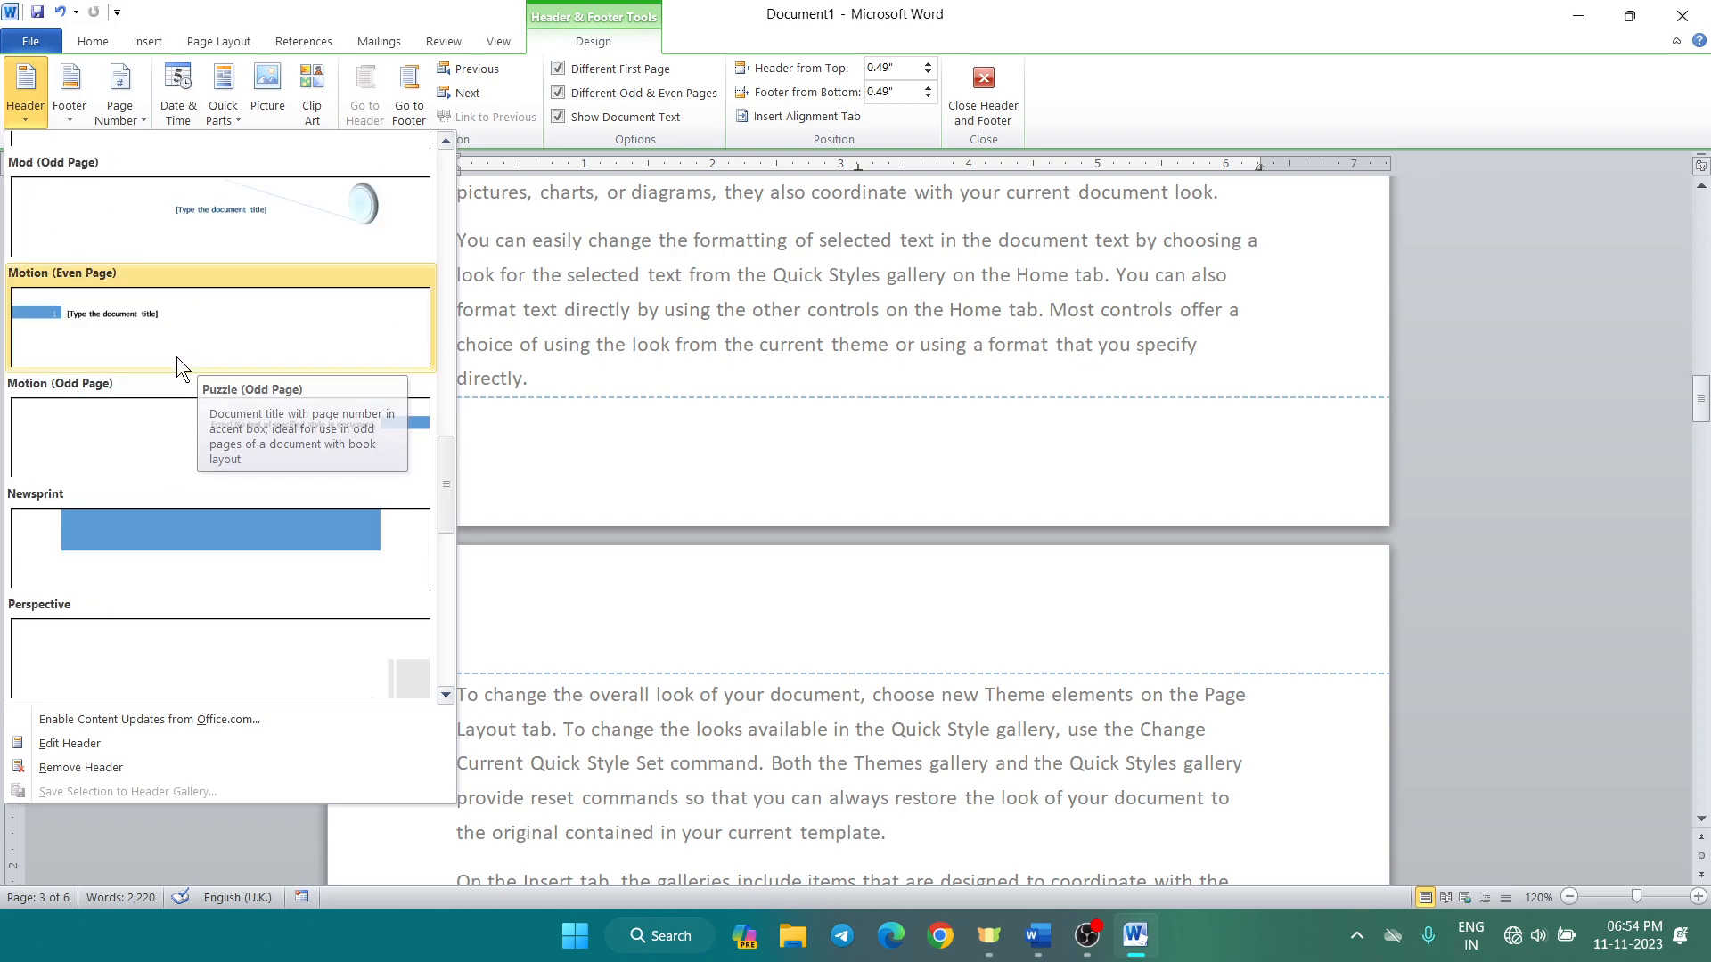
{"action": "left_click", "coordinate": [167, 527]}
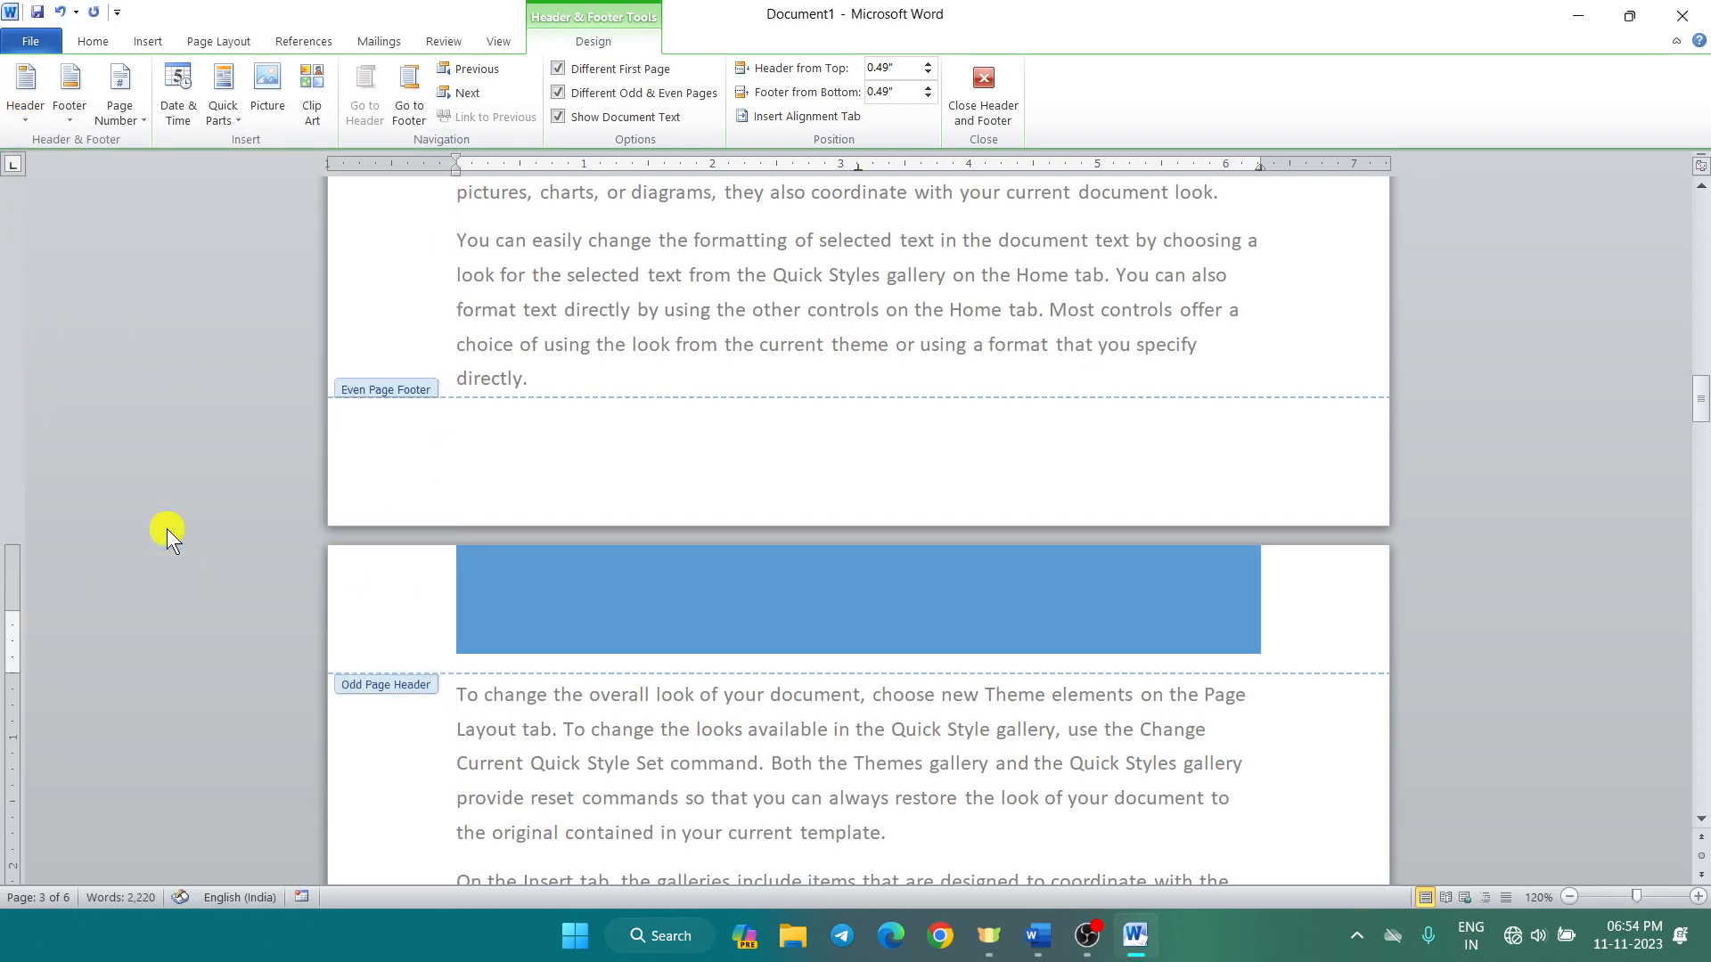
Step: Close header editing and scroll through pages 3 and 4 to compare the alternating headers
{"action": "left_click", "coordinate": [981, 89]}
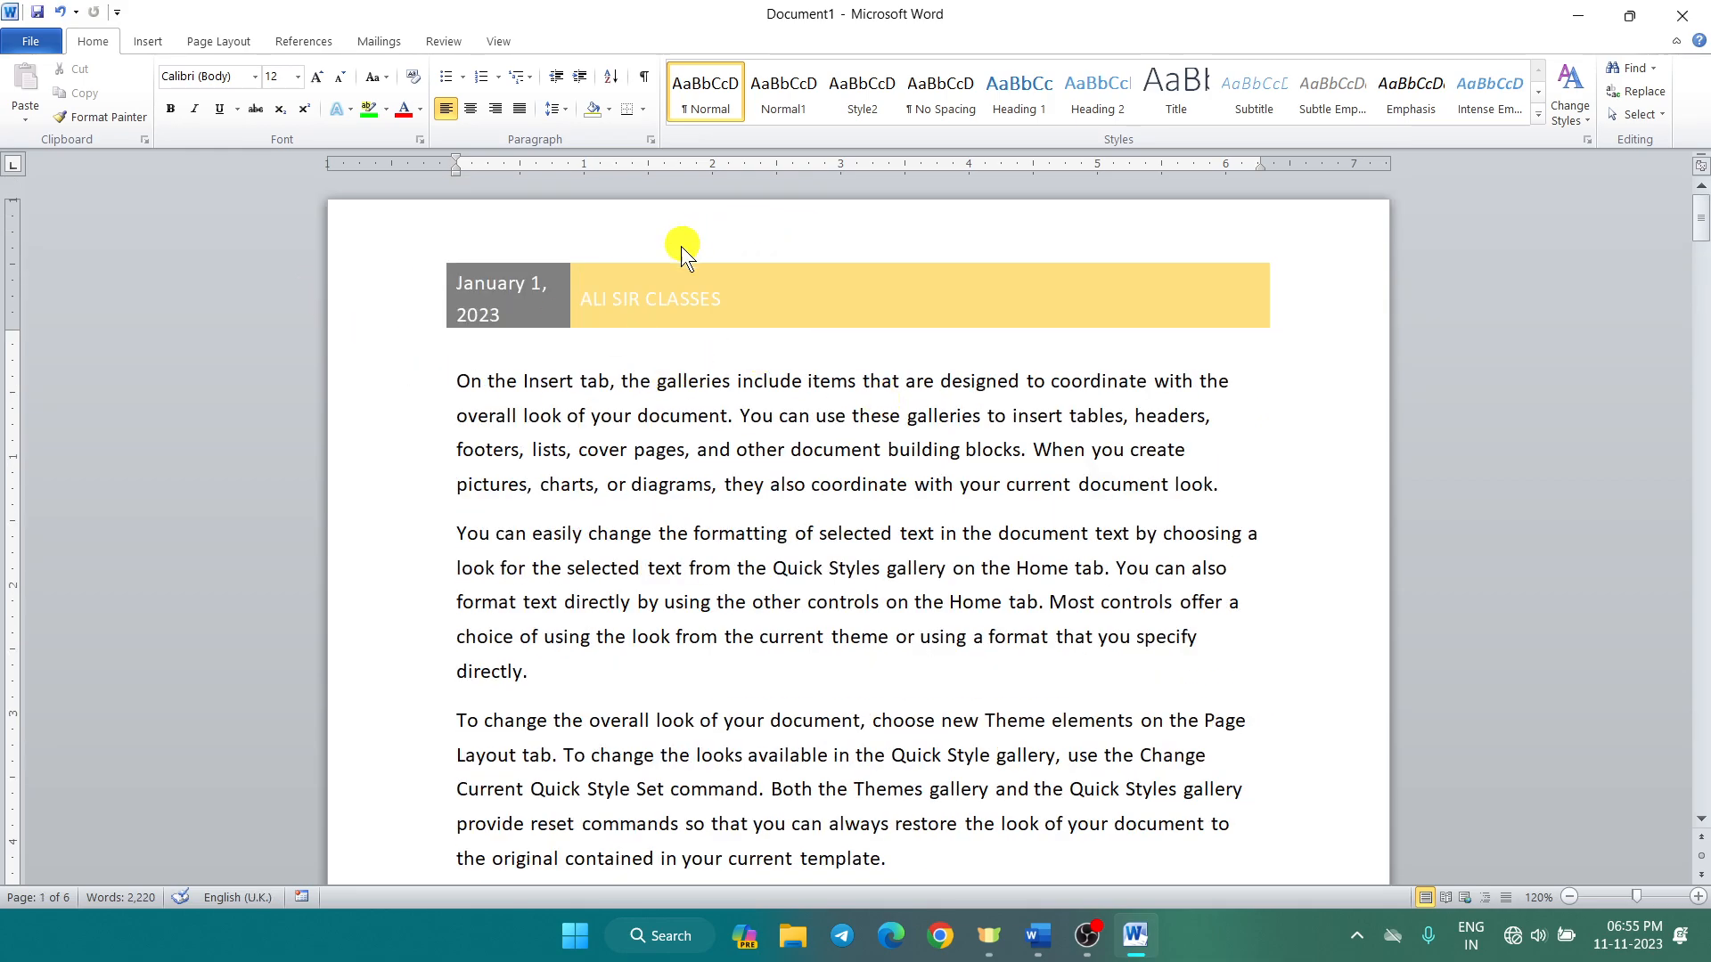
{"action": "scroll", "coordinate": [788, 378], "scroll_direction": "down", "scroll_amount": 4}
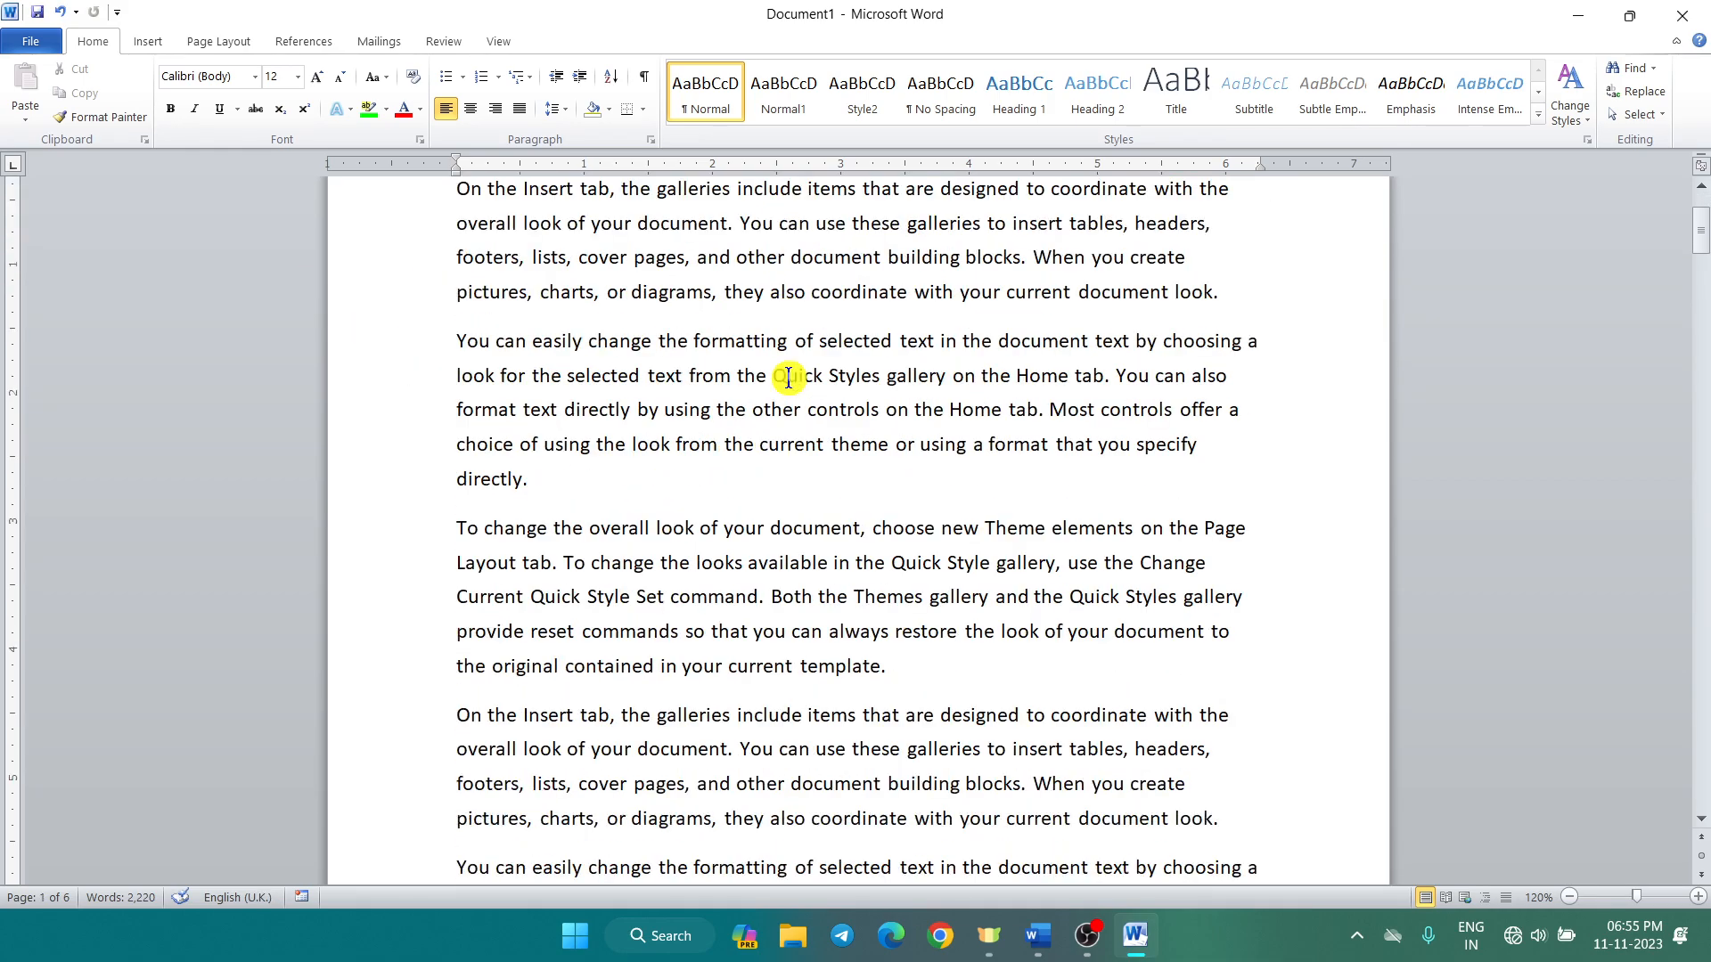
{"action": "scroll", "coordinate": [788, 379], "scroll_direction": "down", "scroll_amount": 10}
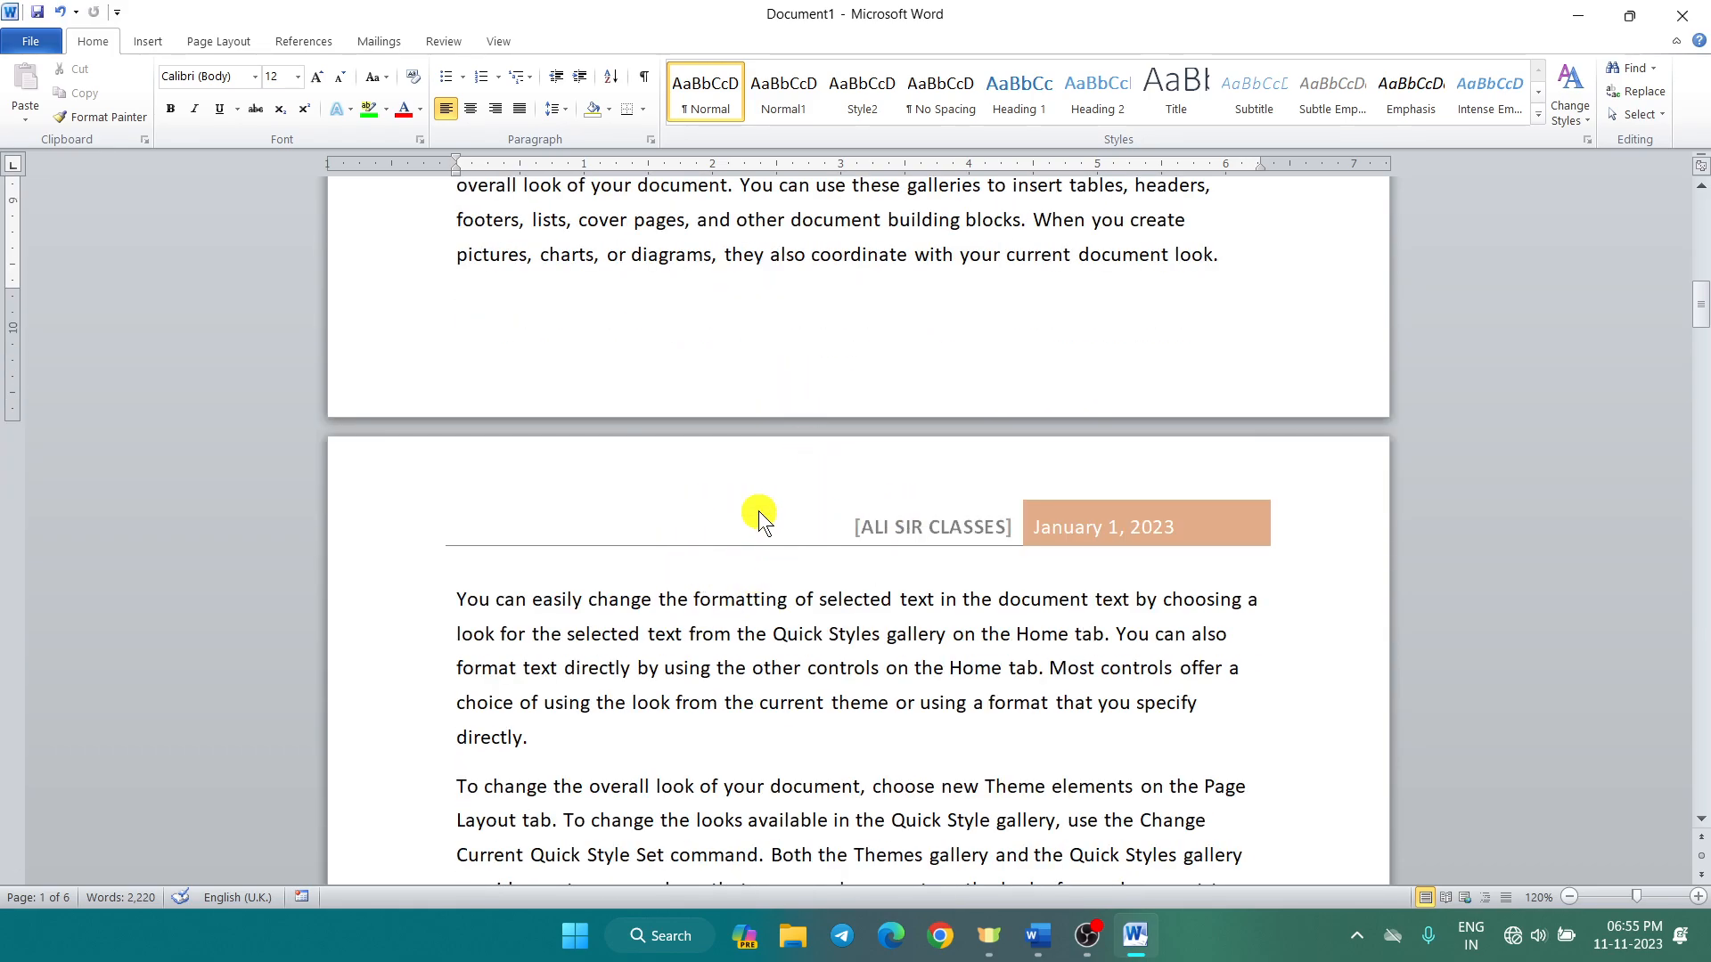
{"action": "scroll", "coordinate": [717, 508], "scroll_direction": "down", "scroll_amount": 10}
{"action": "scroll", "coordinate": [715, 510], "scroll_direction": "down", "scroll_amount": 7}
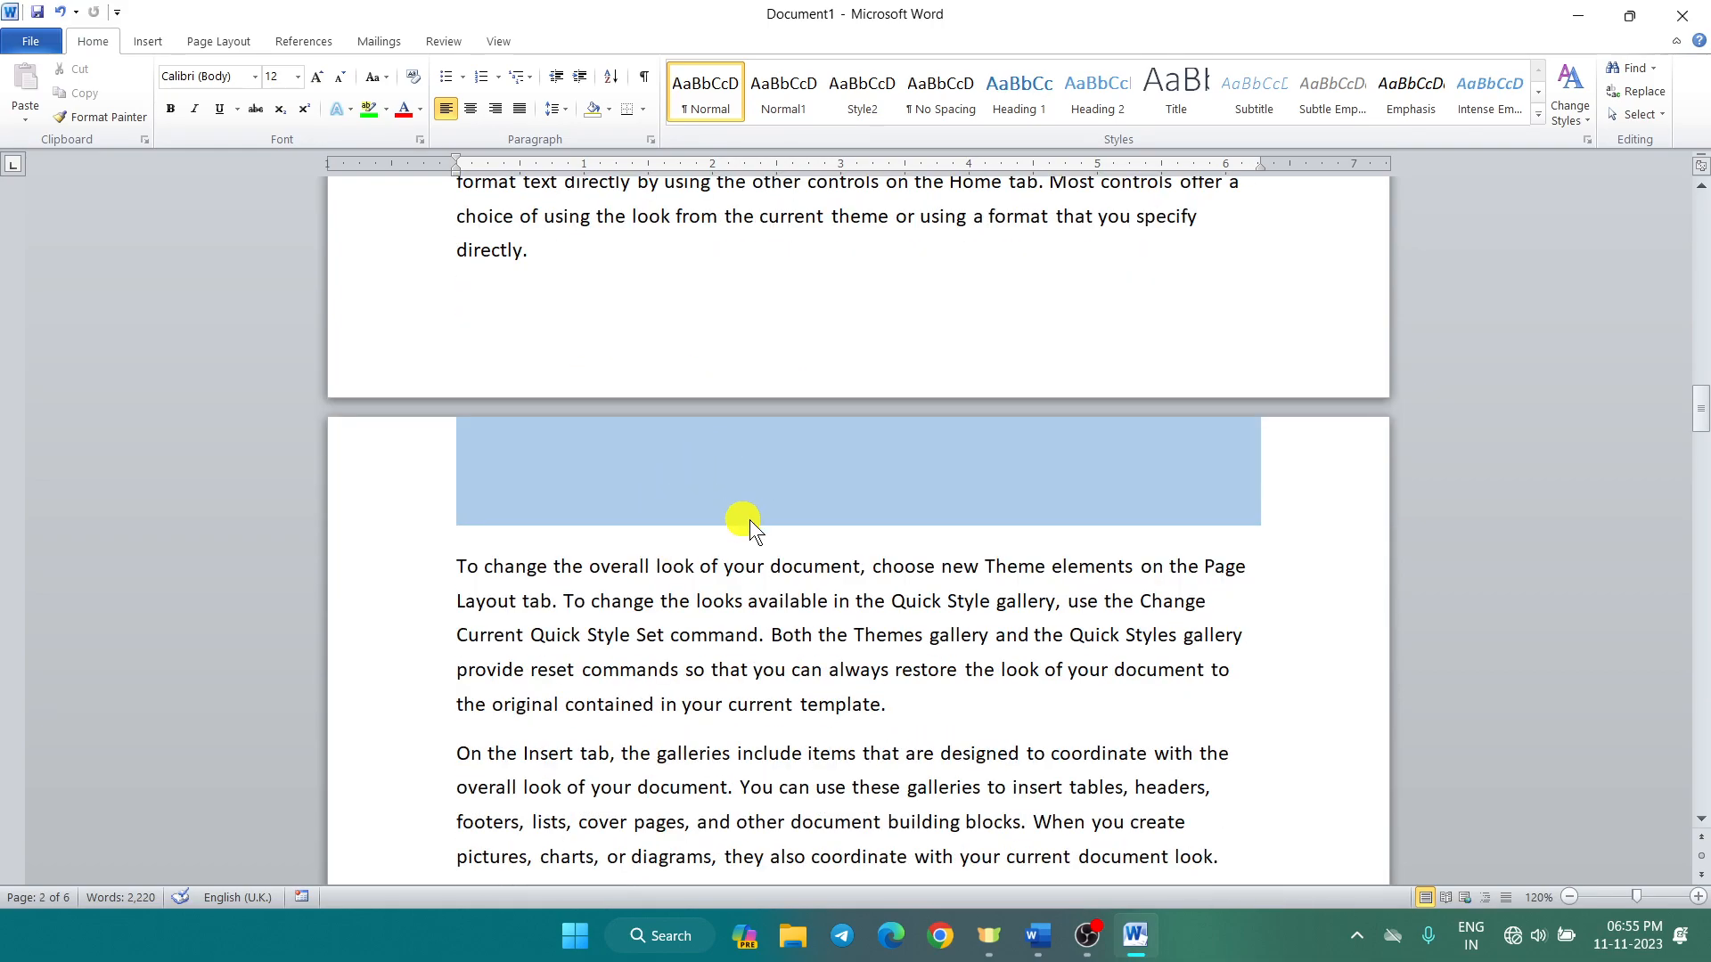
{"action": "scroll", "coordinate": [784, 480], "scroll_direction": "down", "scroll_amount": 5}
{"action": "scroll", "coordinate": [784, 479], "scroll_direction": "down", "scroll_amount": 6}
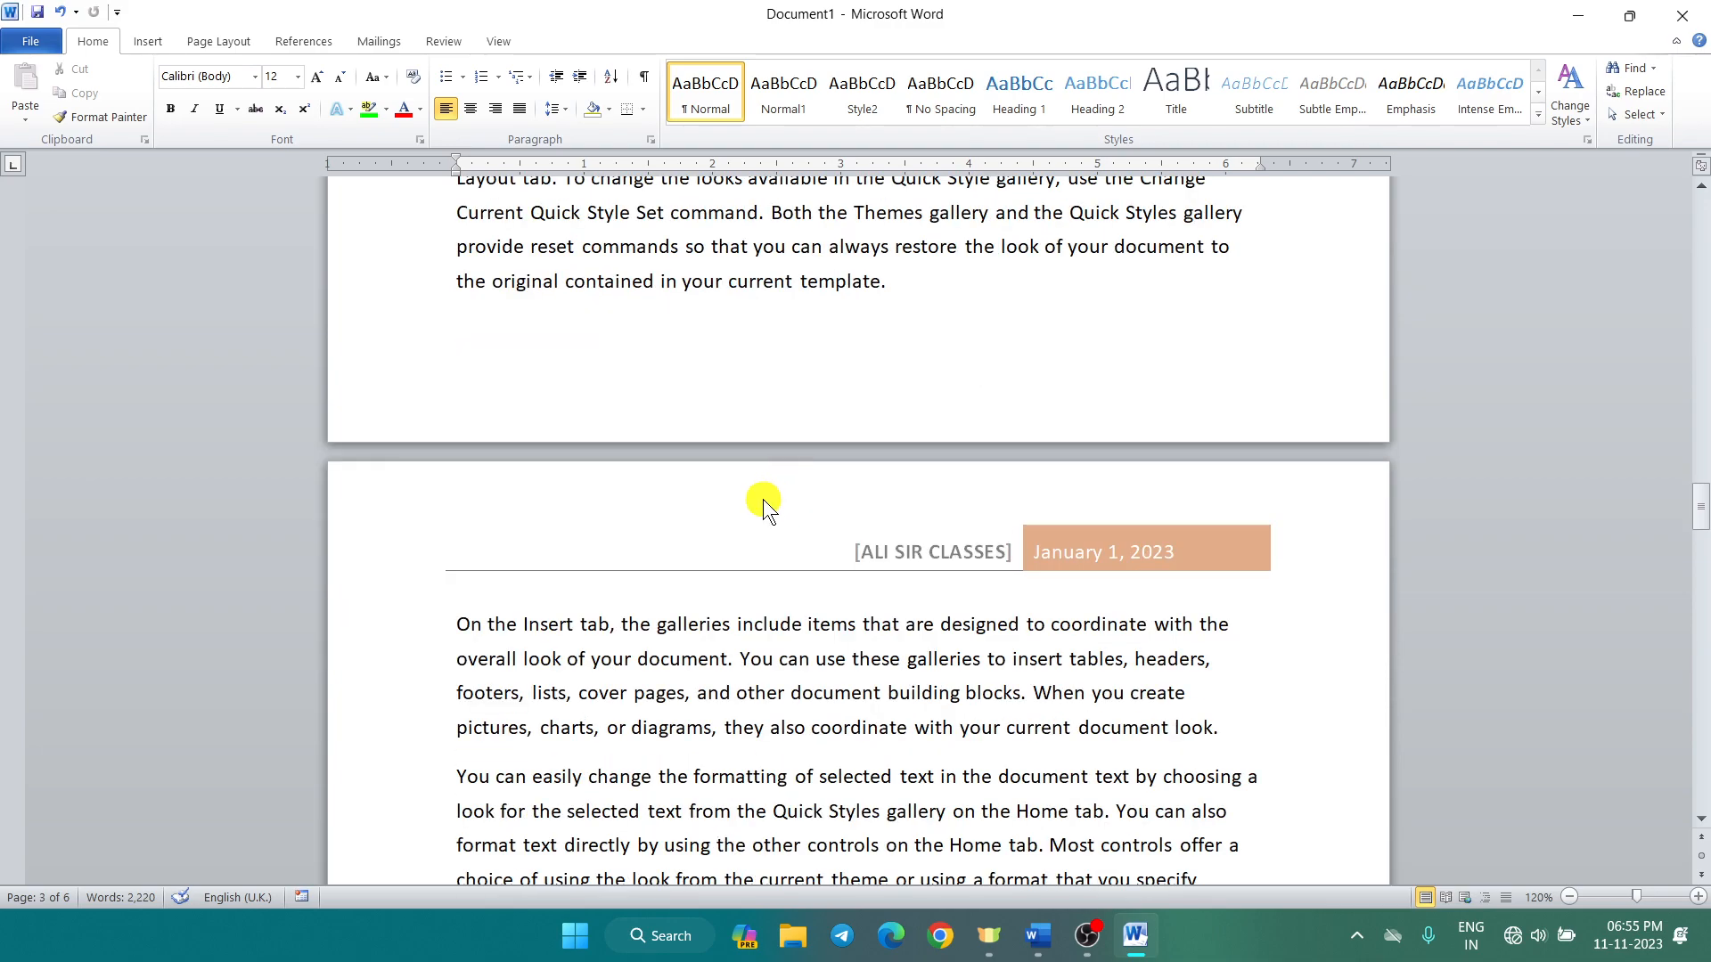
{"action": "scroll", "coordinate": [763, 499], "scroll_direction": "down", "scroll_amount": 2}
{"action": "scroll", "coordinate": [763, 499], "scroll_direction": "up", "scroll_amount": 1}
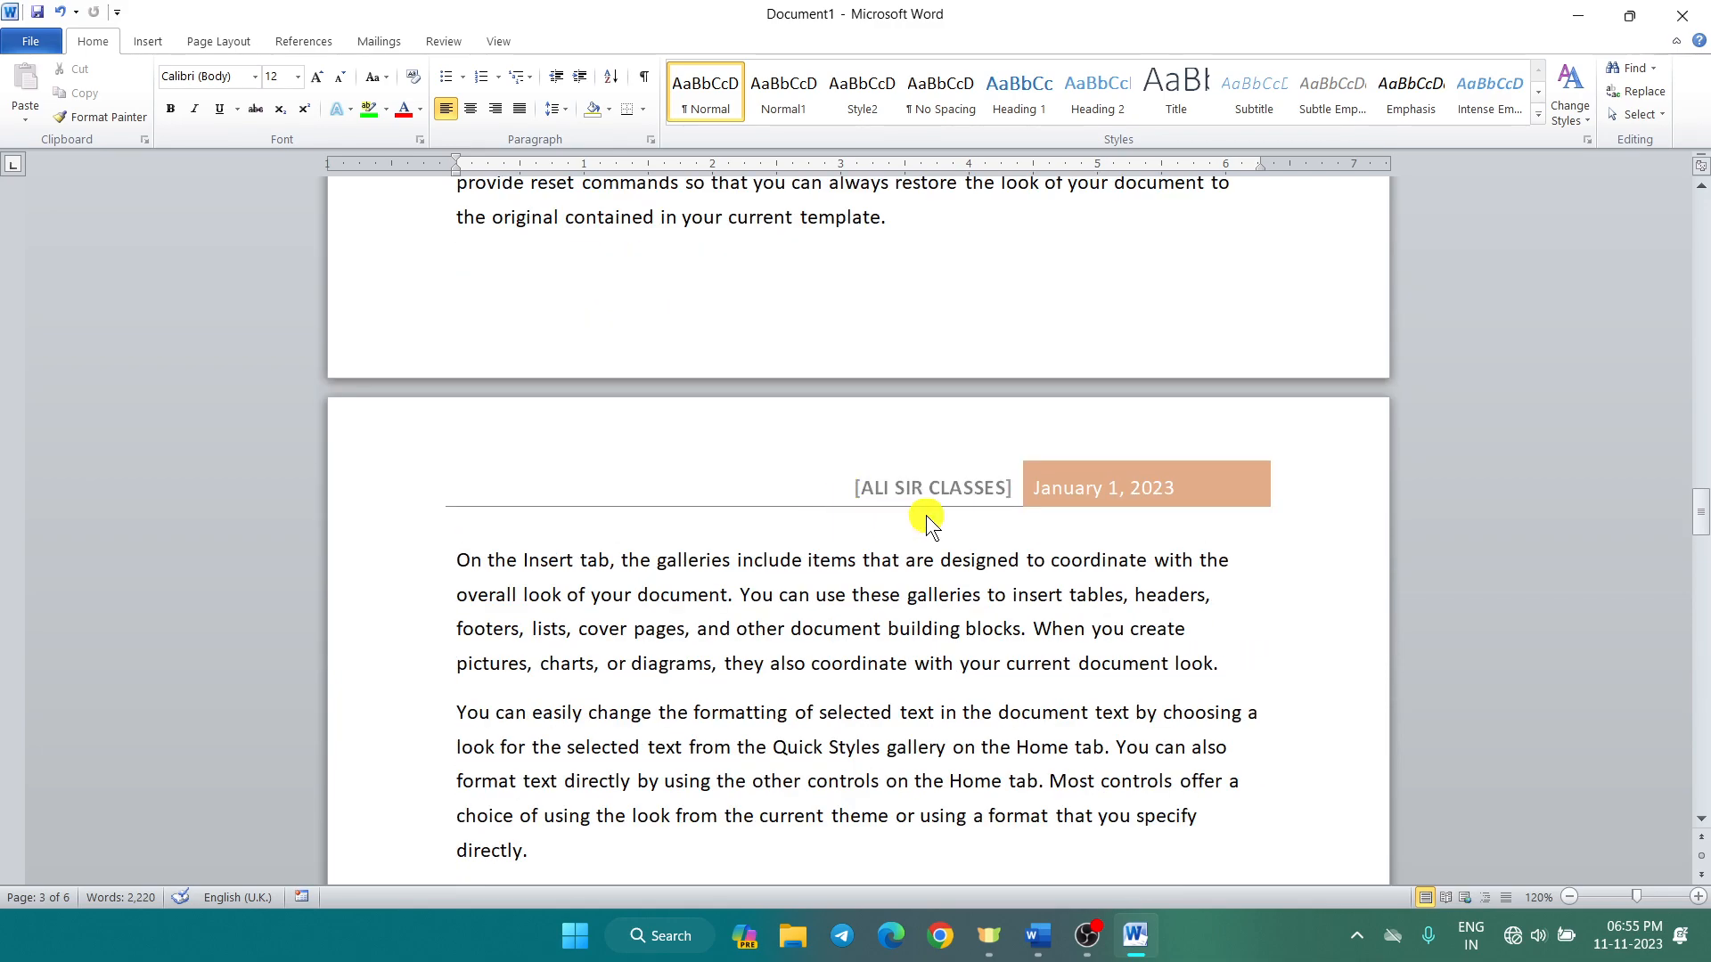
{"action": "scroll", "coordinate": [761, 501], "scroll_direction": "down", "scroll_amount": 20}
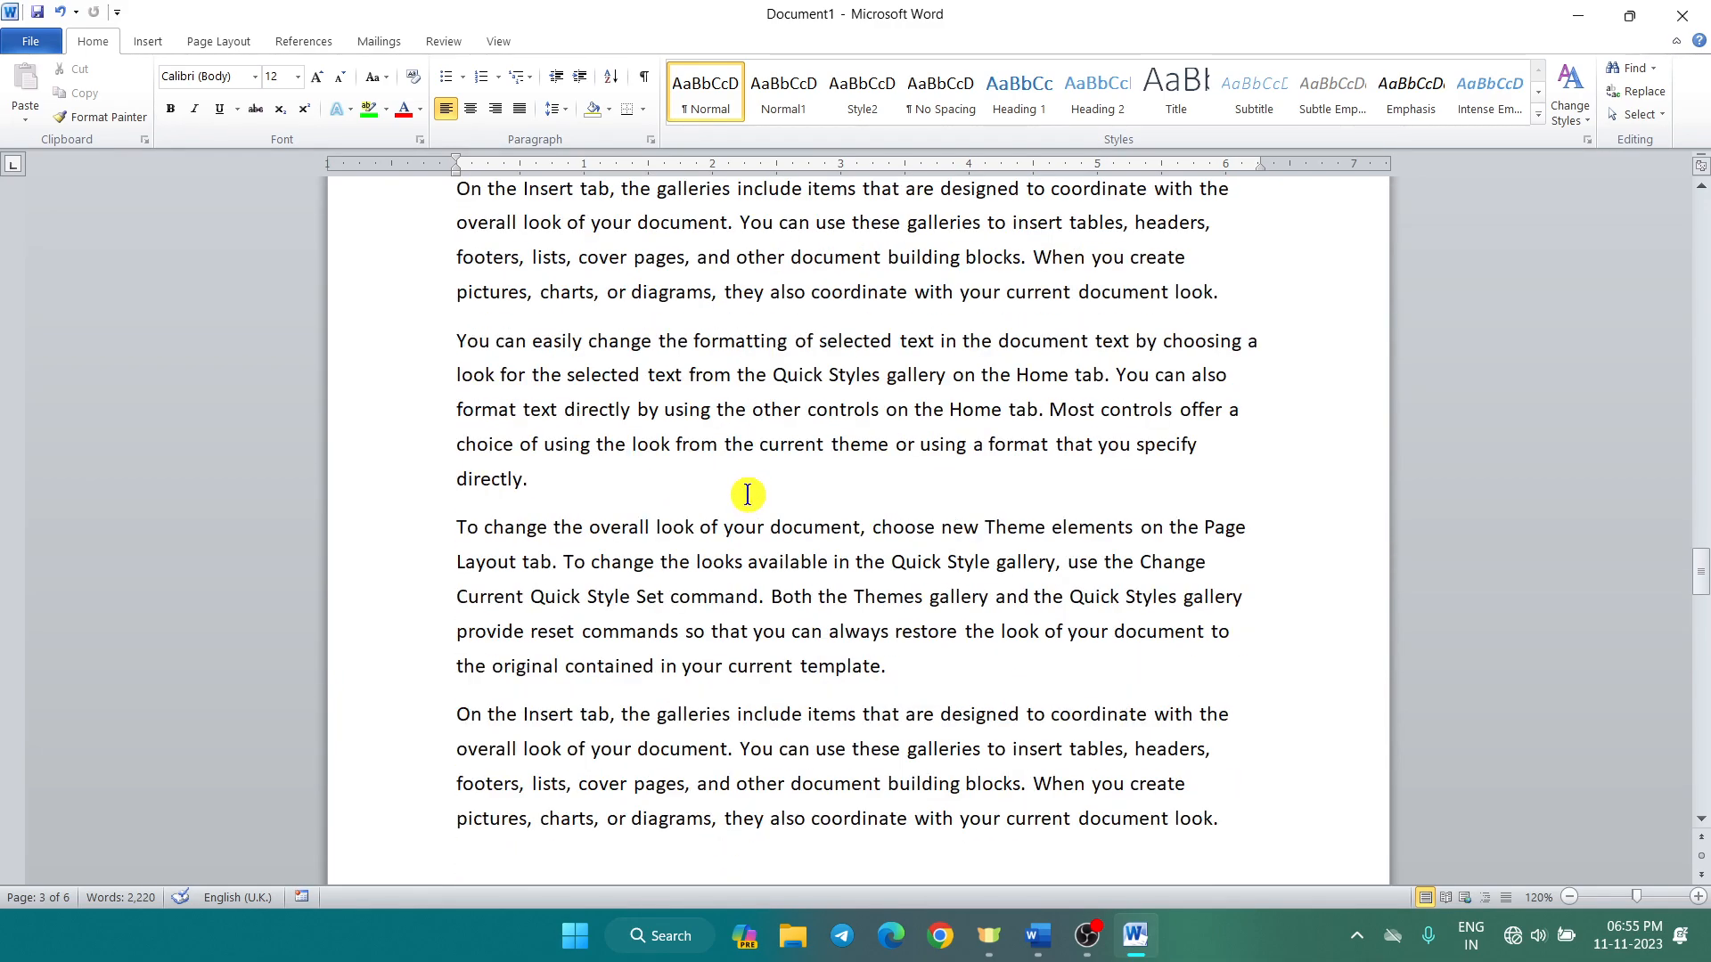
{"action": "scroll", "coordinate": [746, 504], "scroll_direction": "down", "scroll_amount": 2}
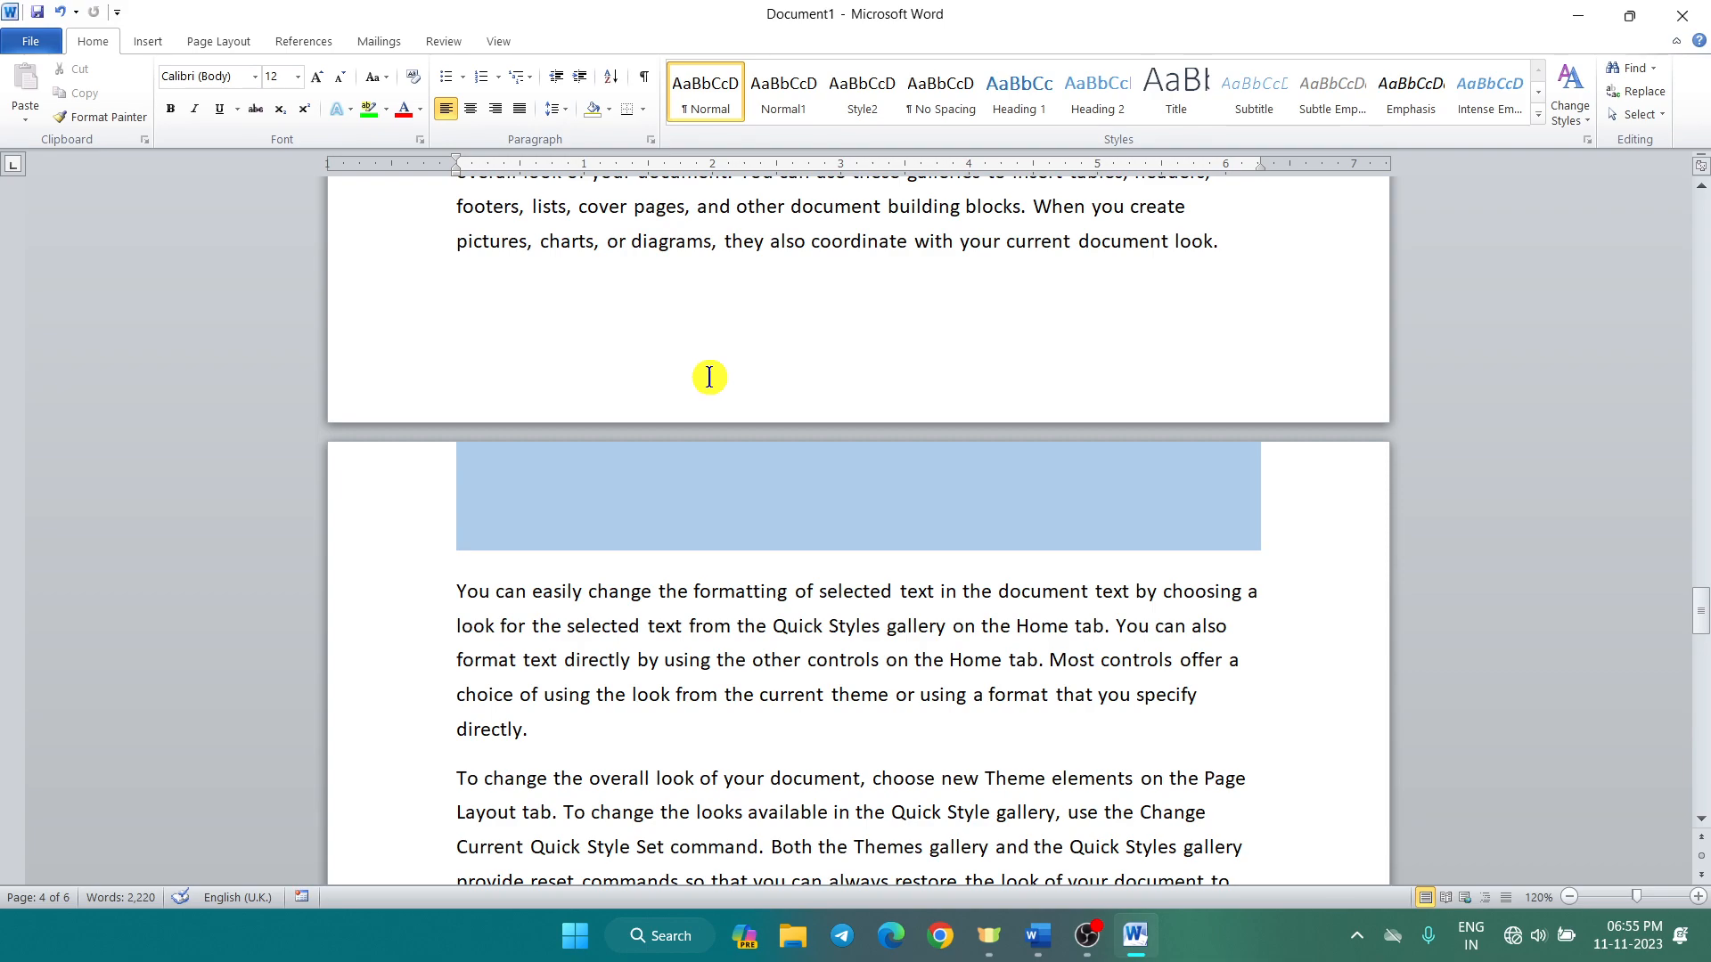
{"action": "scroll", "coordinate": [640, 330], "scroll_direction": "up", "scroll_amount": 2}
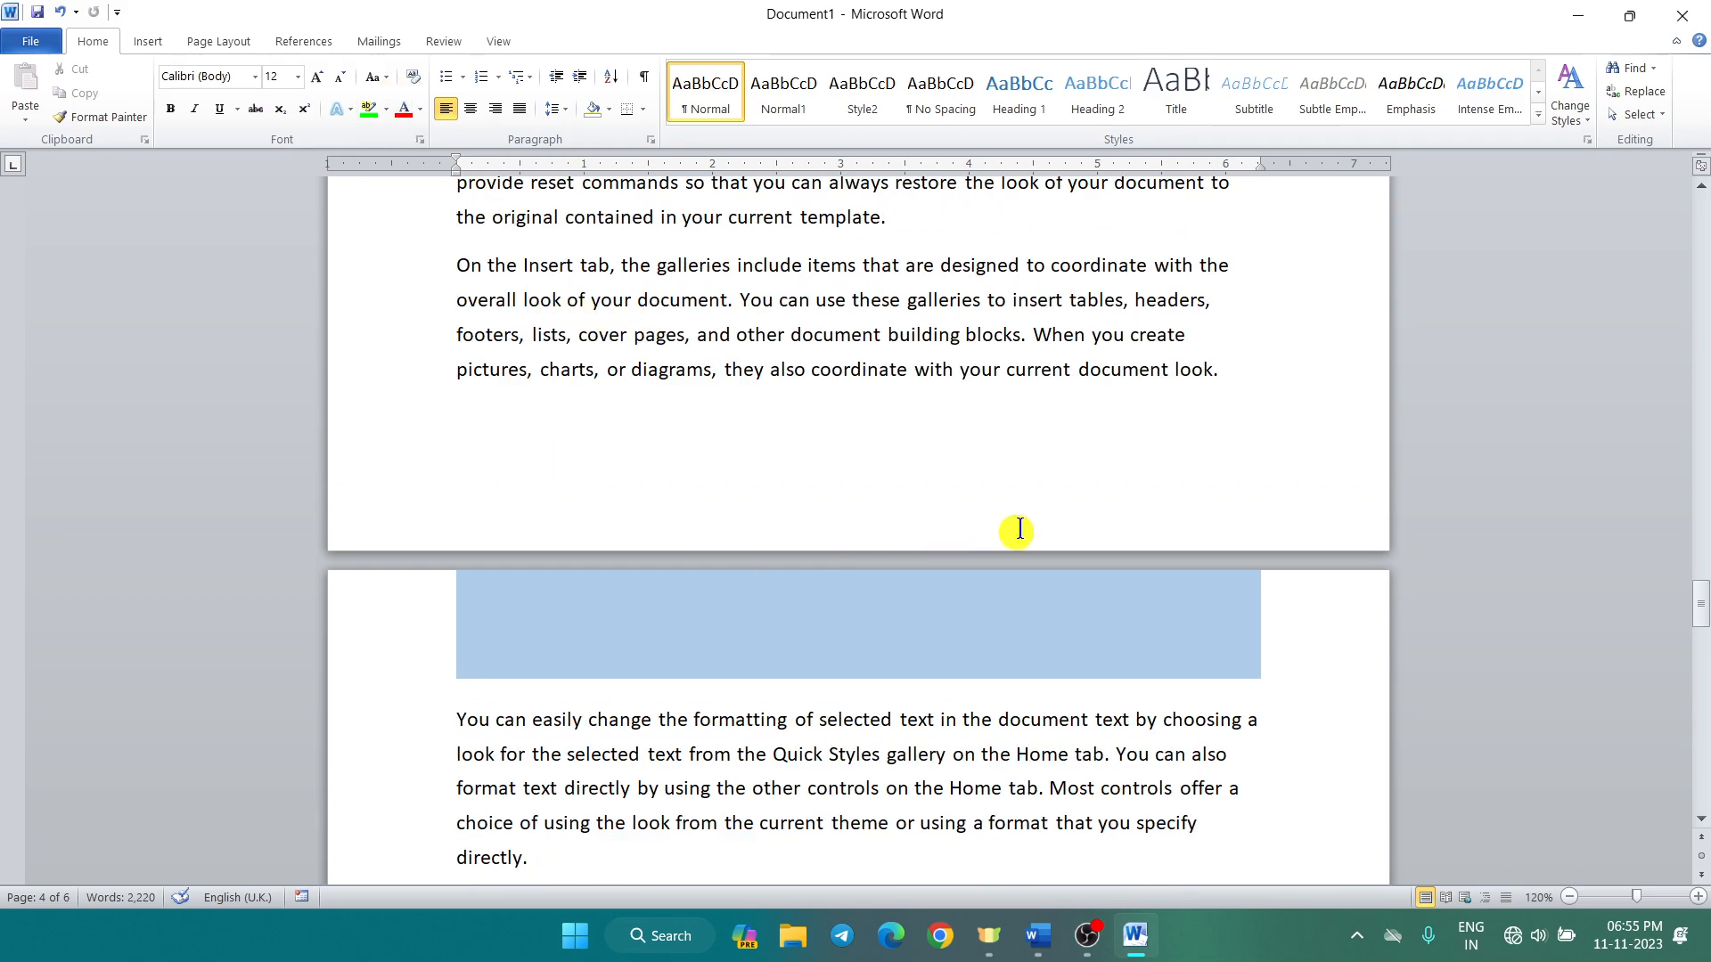
{"action": "scroll", "coordinate": [954, 401], "scroll_direction": "up", "scroll_amount": 1}
Step: Remove the current blue Newsprint header through the Insert tab's Header gallery
{"action": "left_click", "coordinate": [148, 42]}
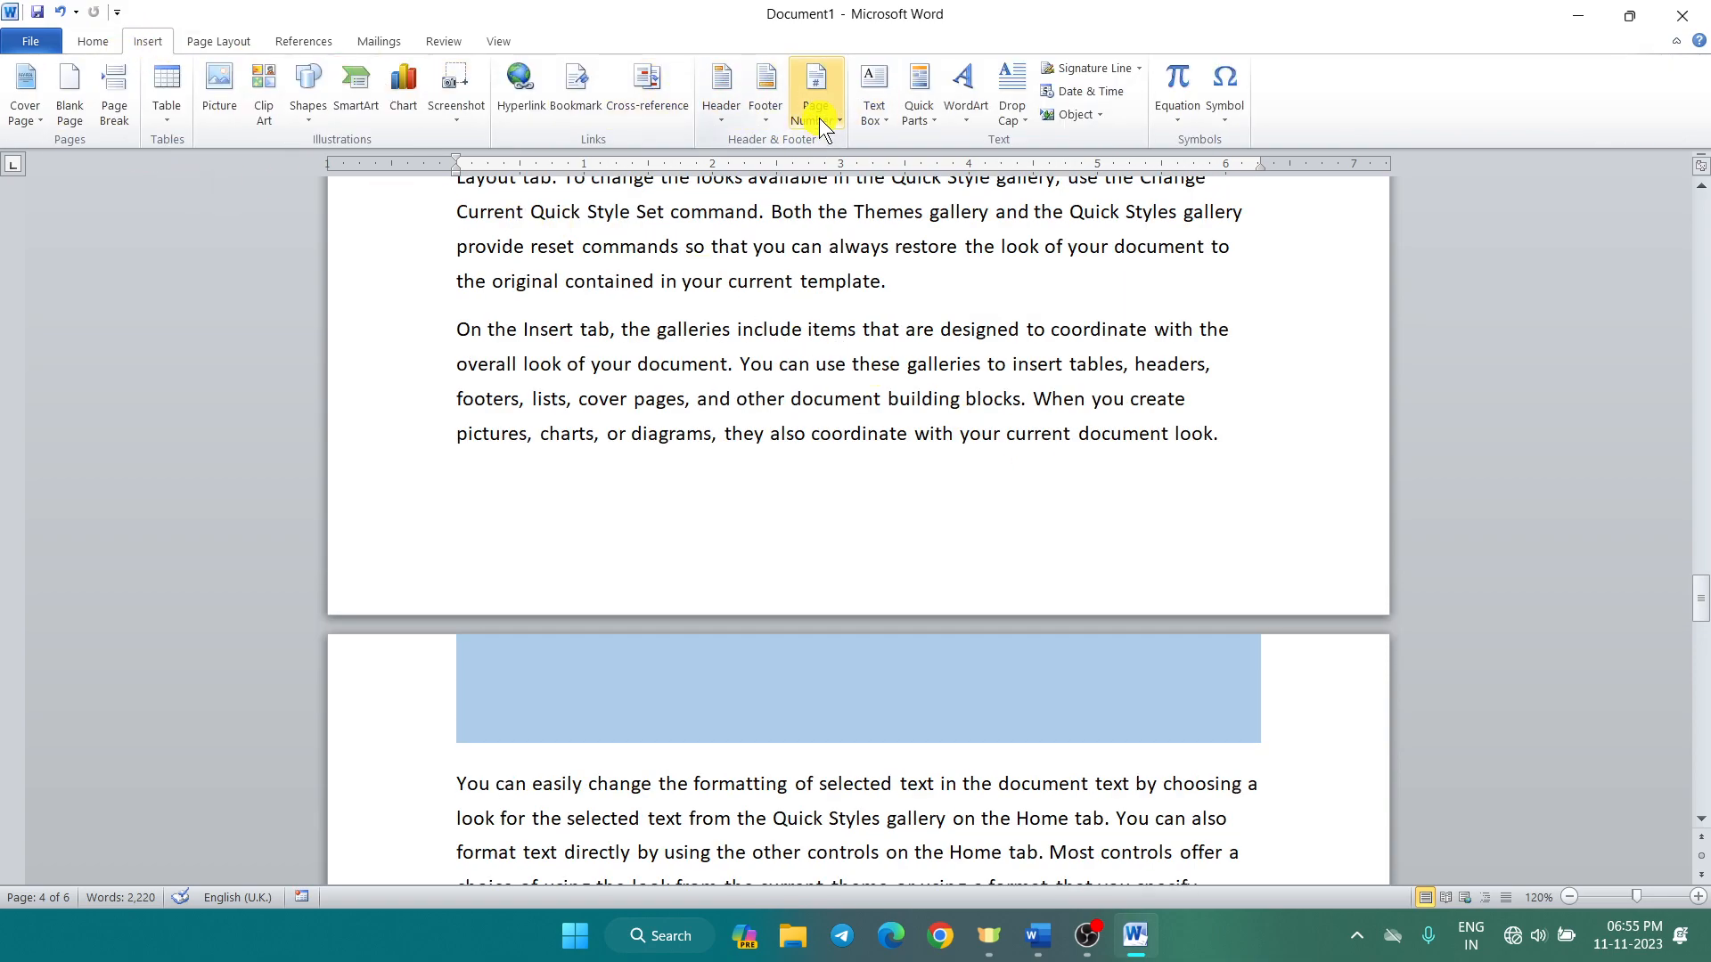
{"action": "left_click", "coordinate": [718, 107]}
{"action": "left_click", "coordinate": [771, 772]}
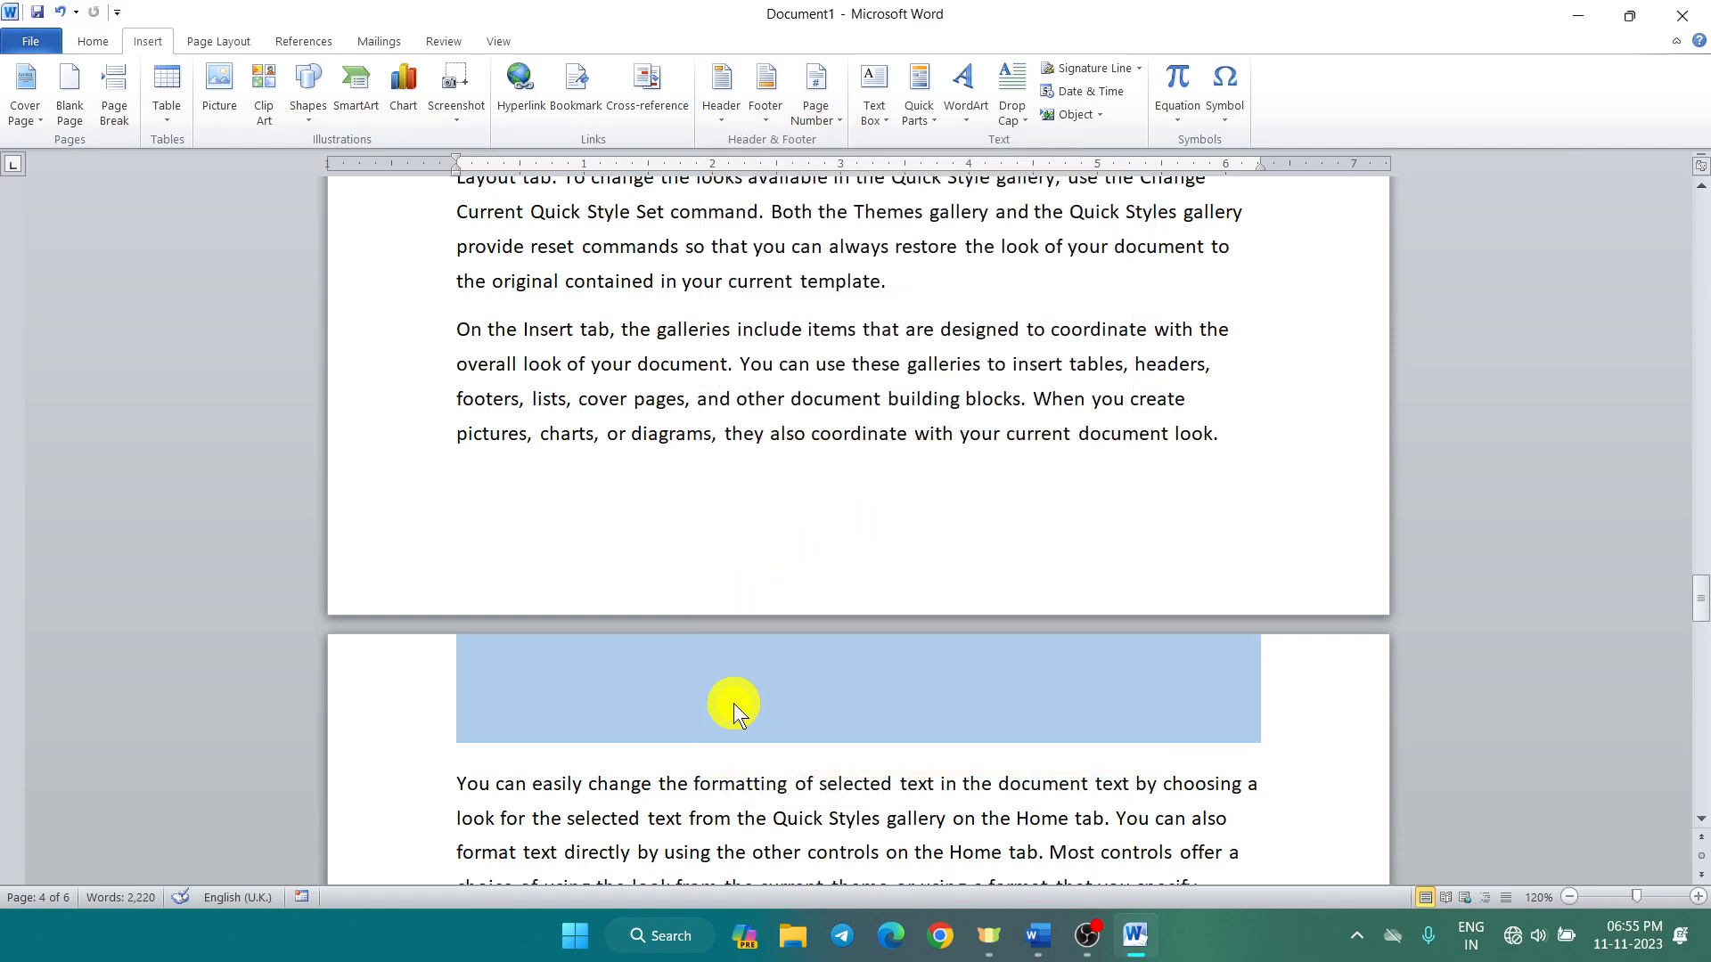
Step: Turn off Different Odd & Even Pages and Different First Page, then remove the remaining header
{"action": "double_click", "coordinate": [733, 709]}
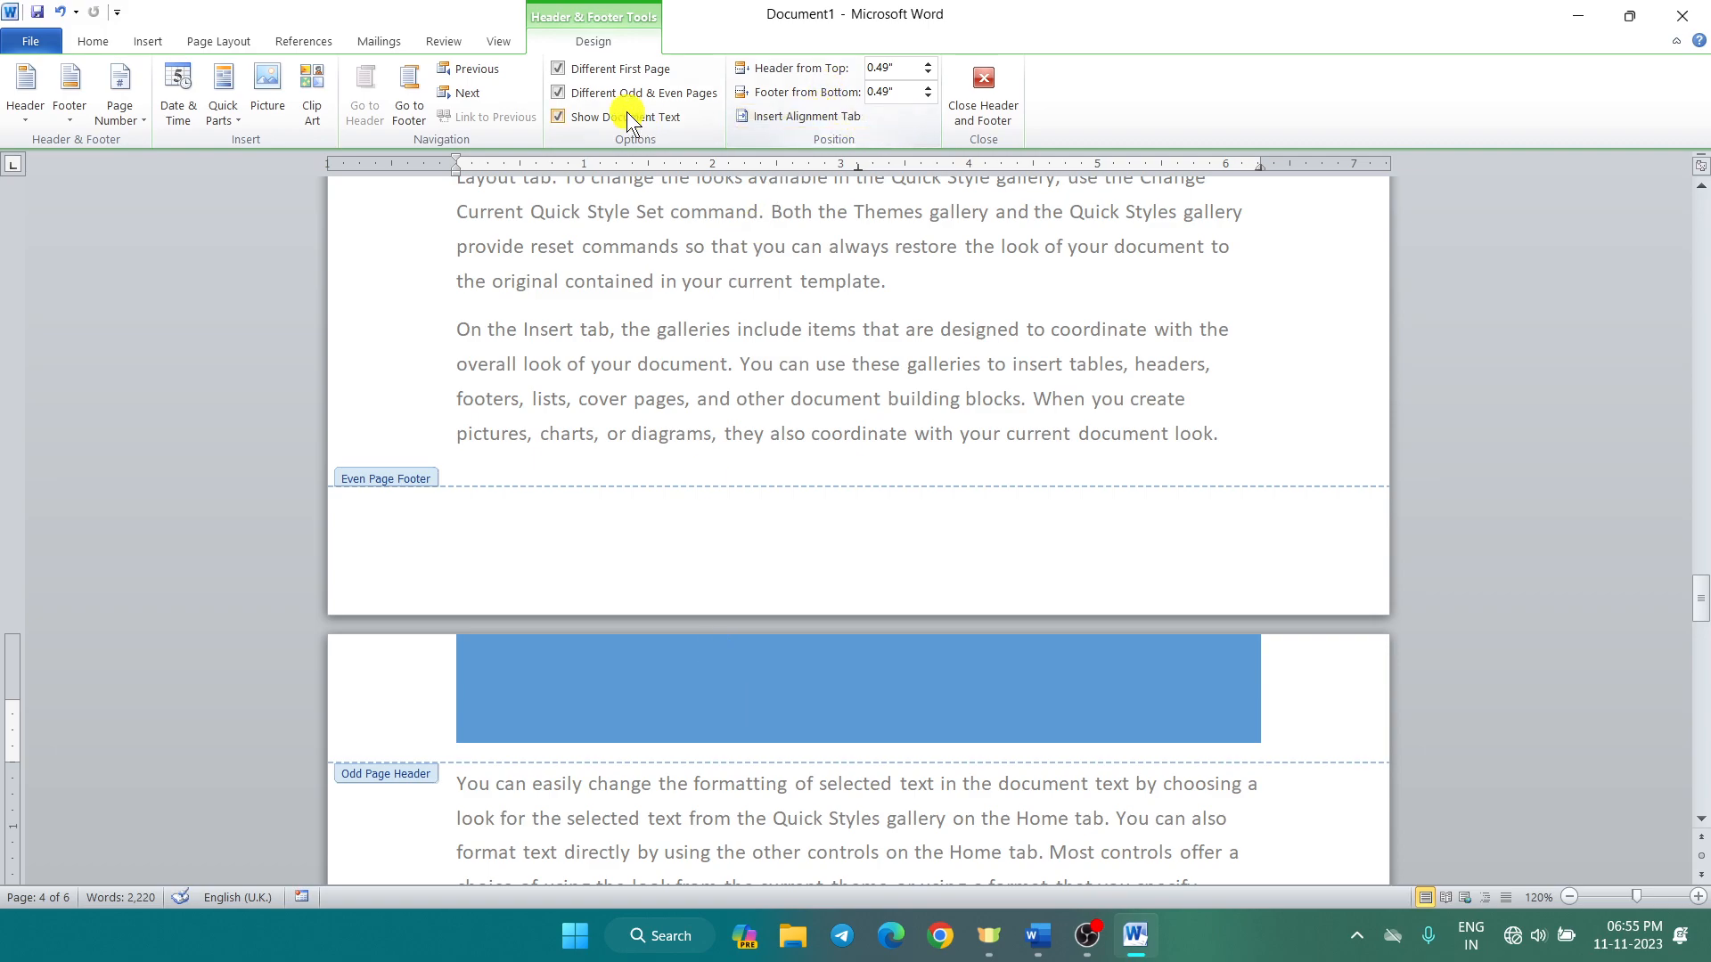
{"action": "left_click", "coordinate": [556, 93]}
{"action": "left_click", "coordinate": [558, 69]}
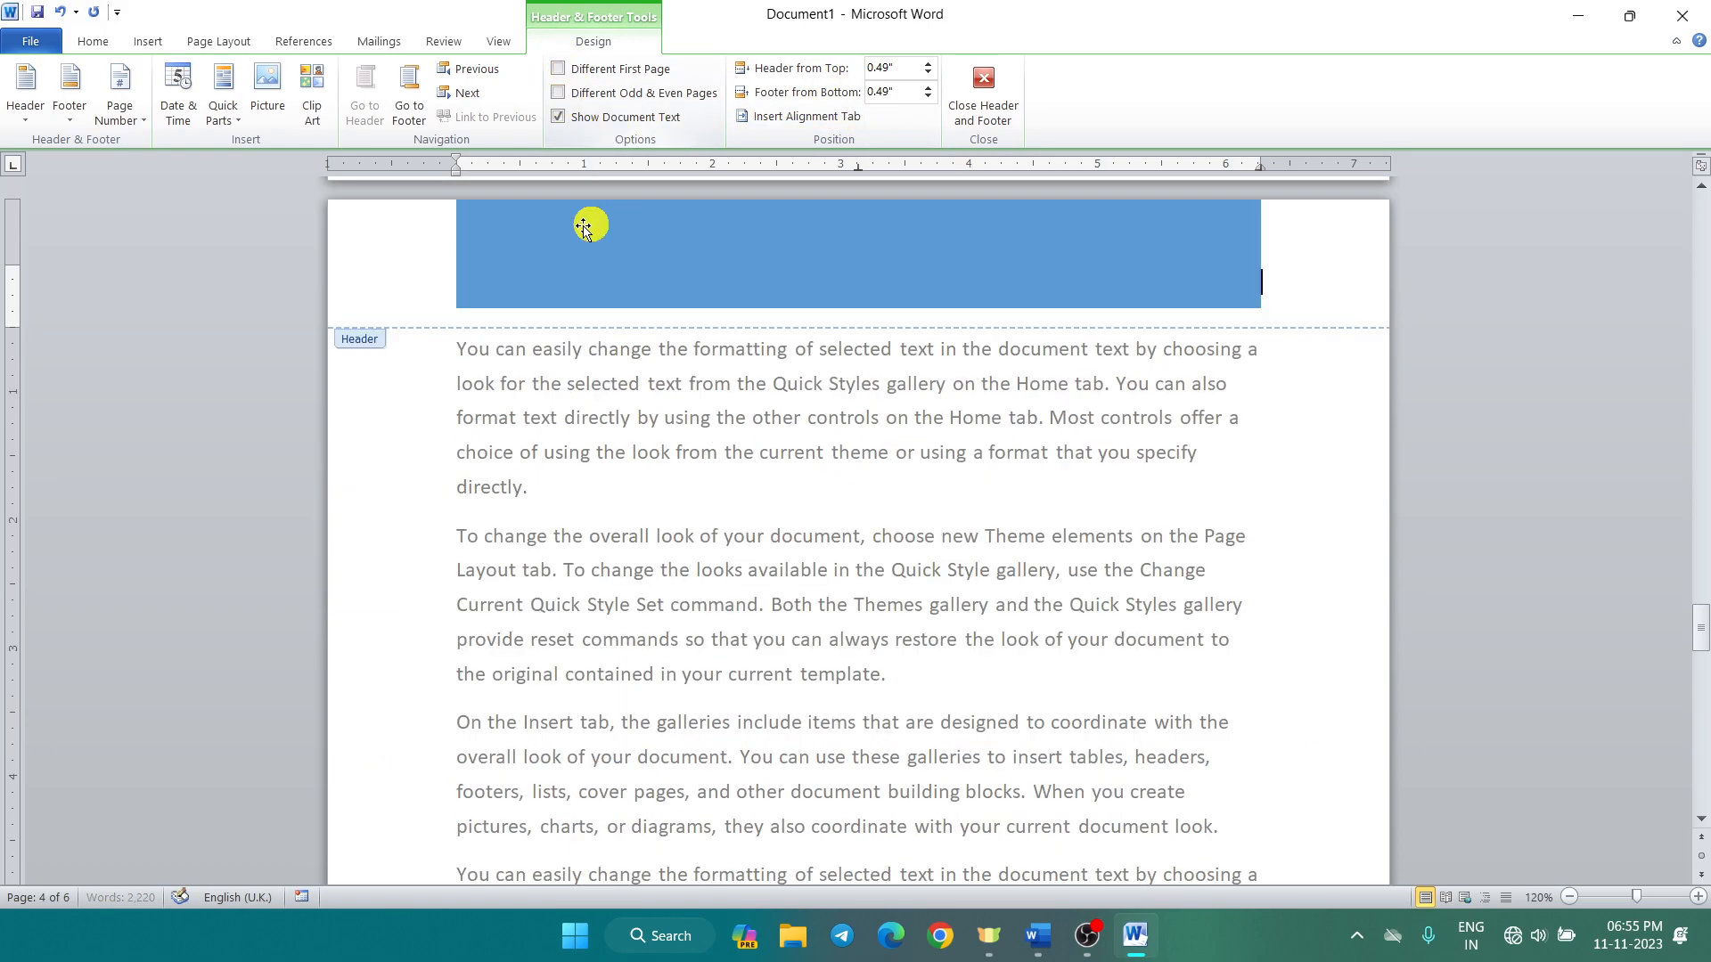
{"action": "left_click", "coordinate": [34, 116]}
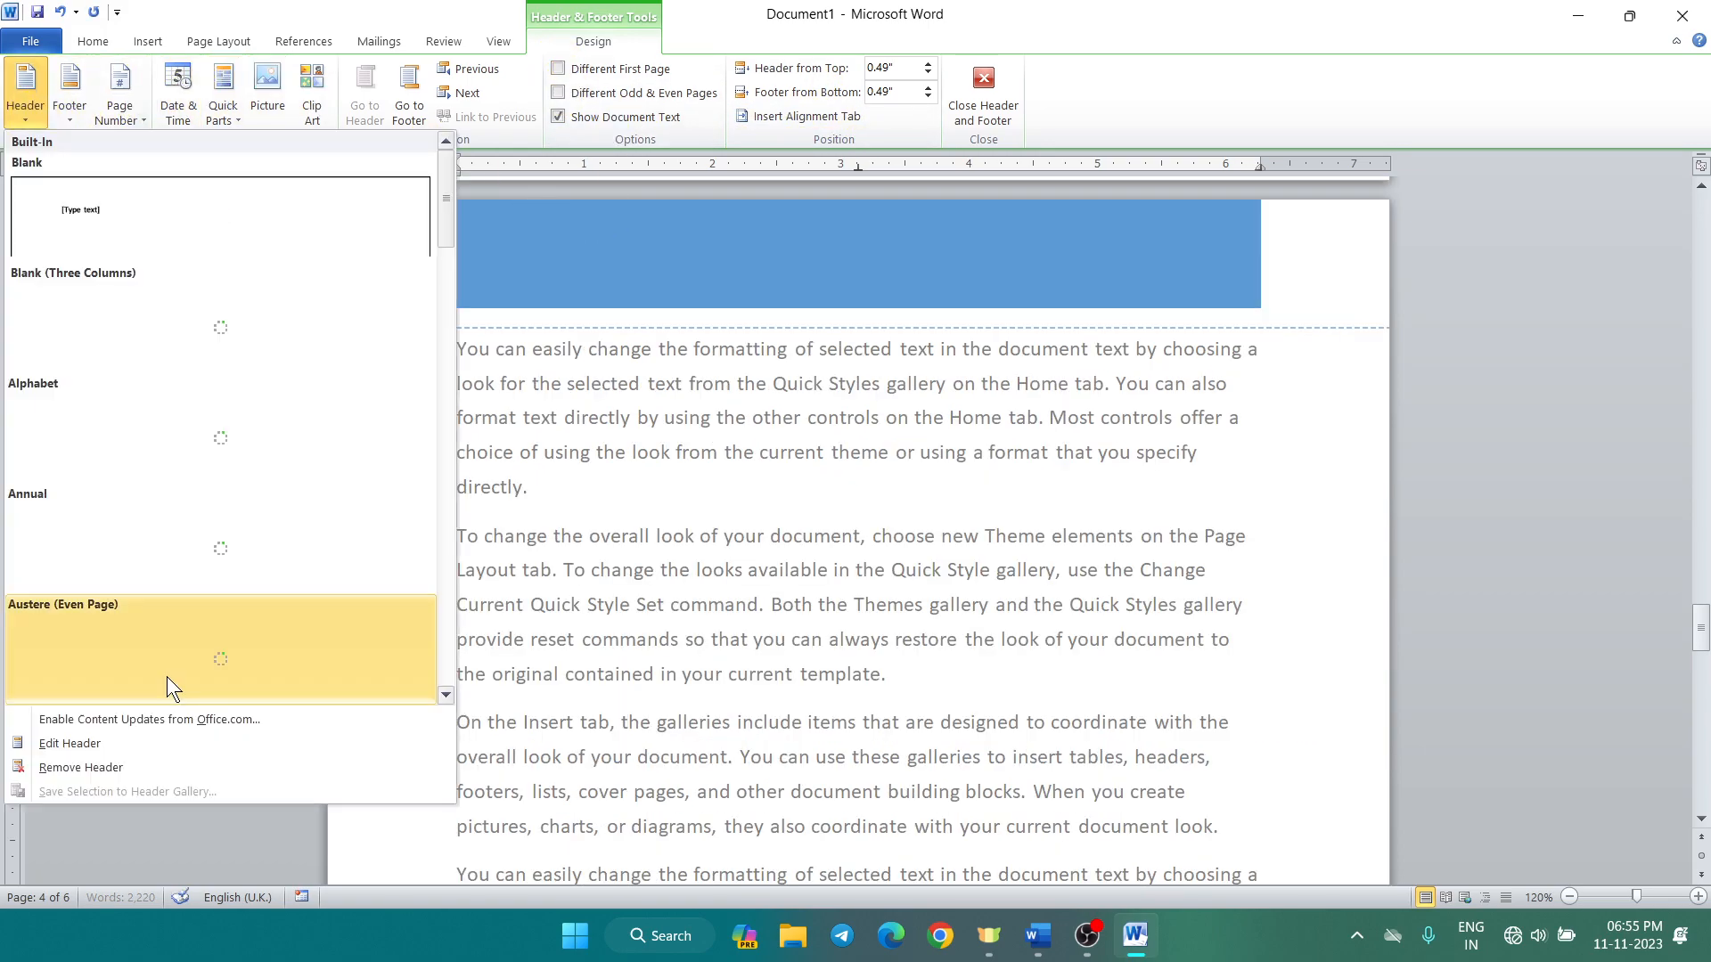
{"action": "left_click", "coordinate": [134, 766]}
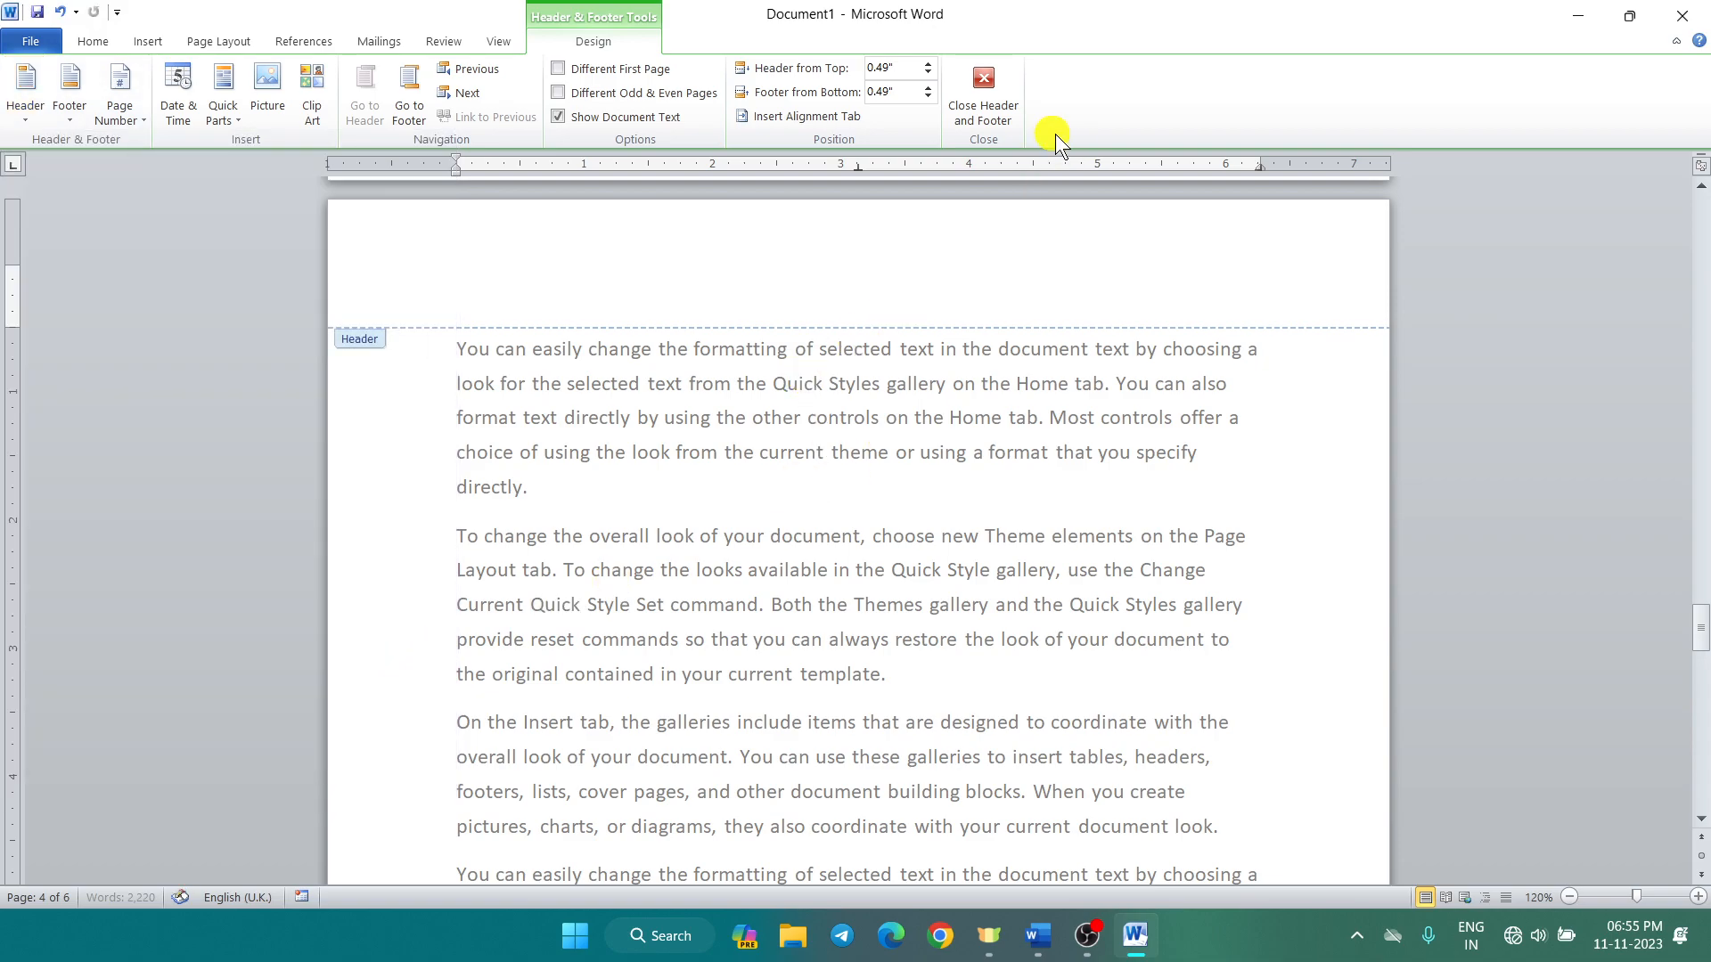
{"action": "left_click", "coordinate": [996, 99]}
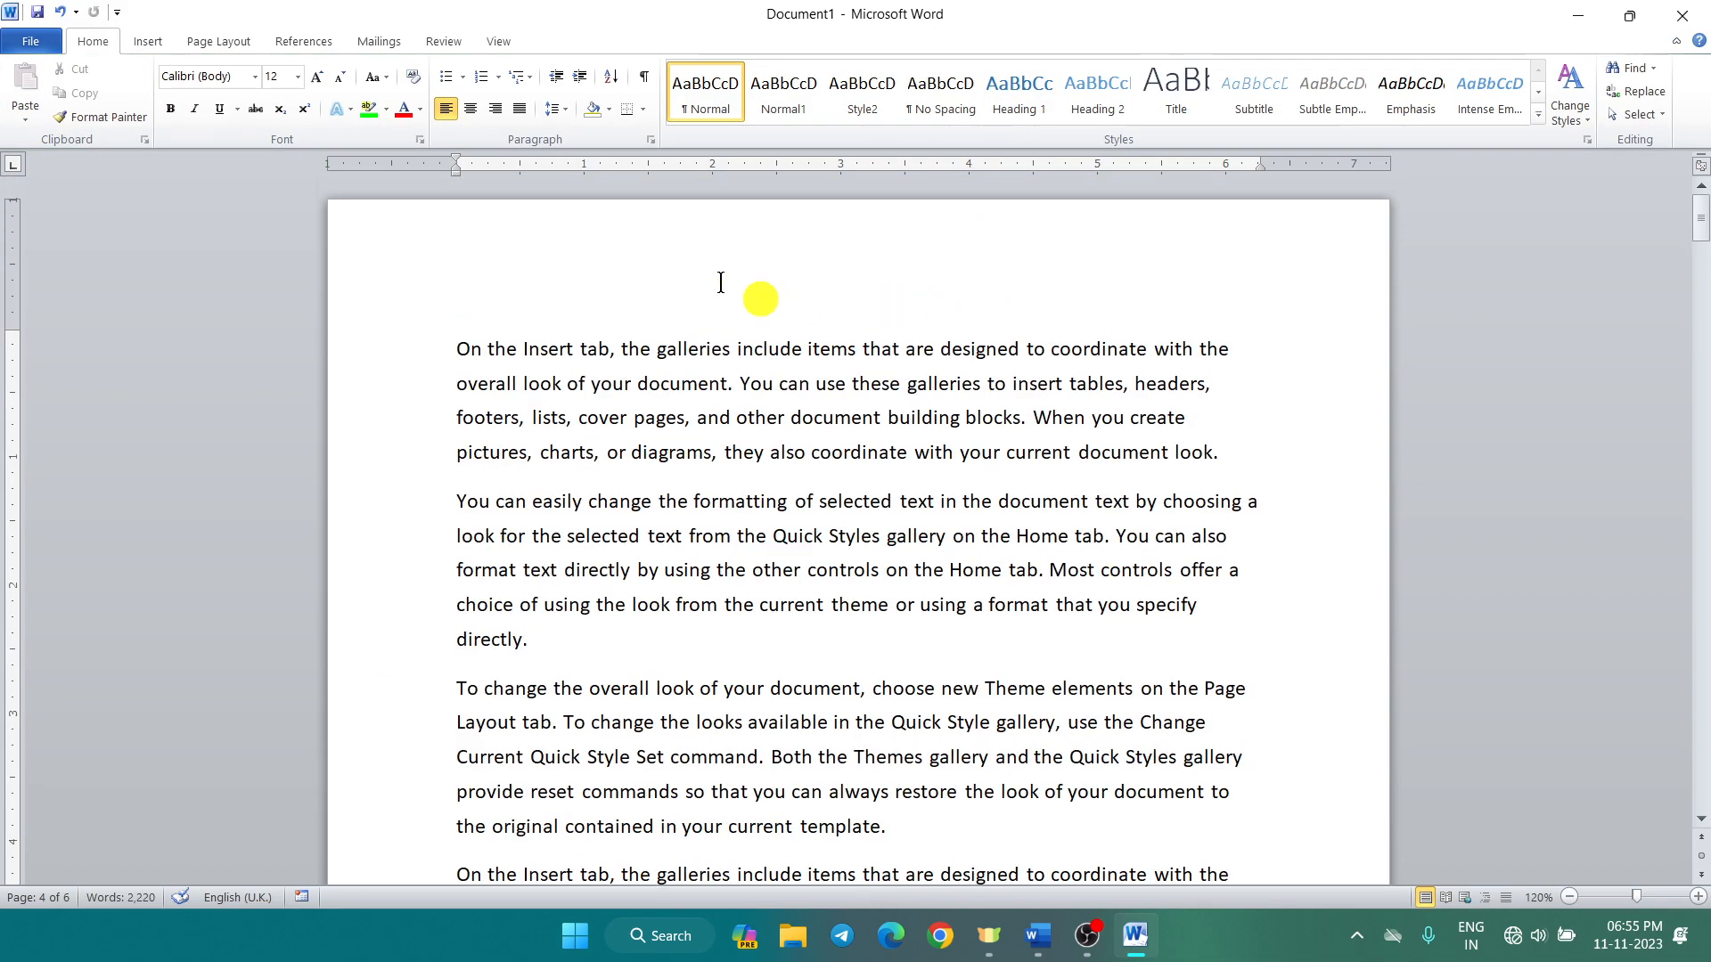
Step: Insert a Plain Number 3 page number at the top right of each page
{"action": "left_click", "coordinate": [169, 45]}
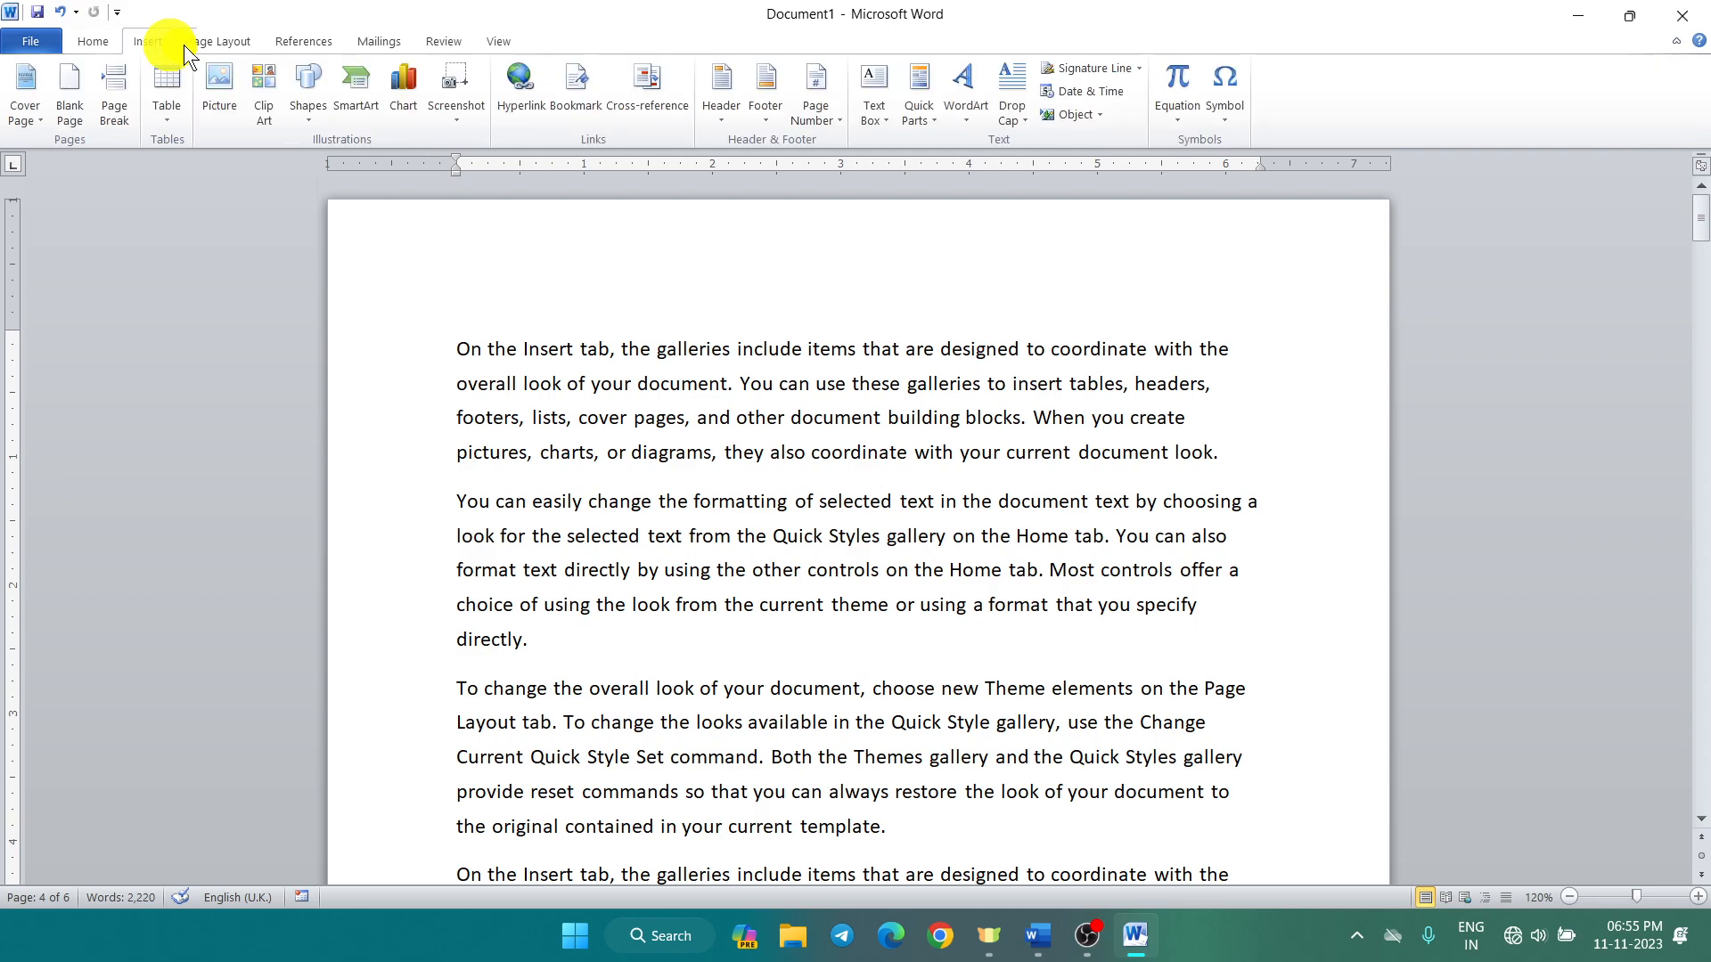
{"action": "scroll", "coordinate": [1094, 344], "scroll_direction": "down", "scroll_amount": 3}
{"action": "scroll", "coordinate": [1094, 345], "scroll_direction": "up", "scroll_amount": 3}
{"action": "left_click_drag", "start_coordinate": [1009, 315], "coordinate": [998, 304]}
{"action": "left_click", "coordinate": [832, 122]}
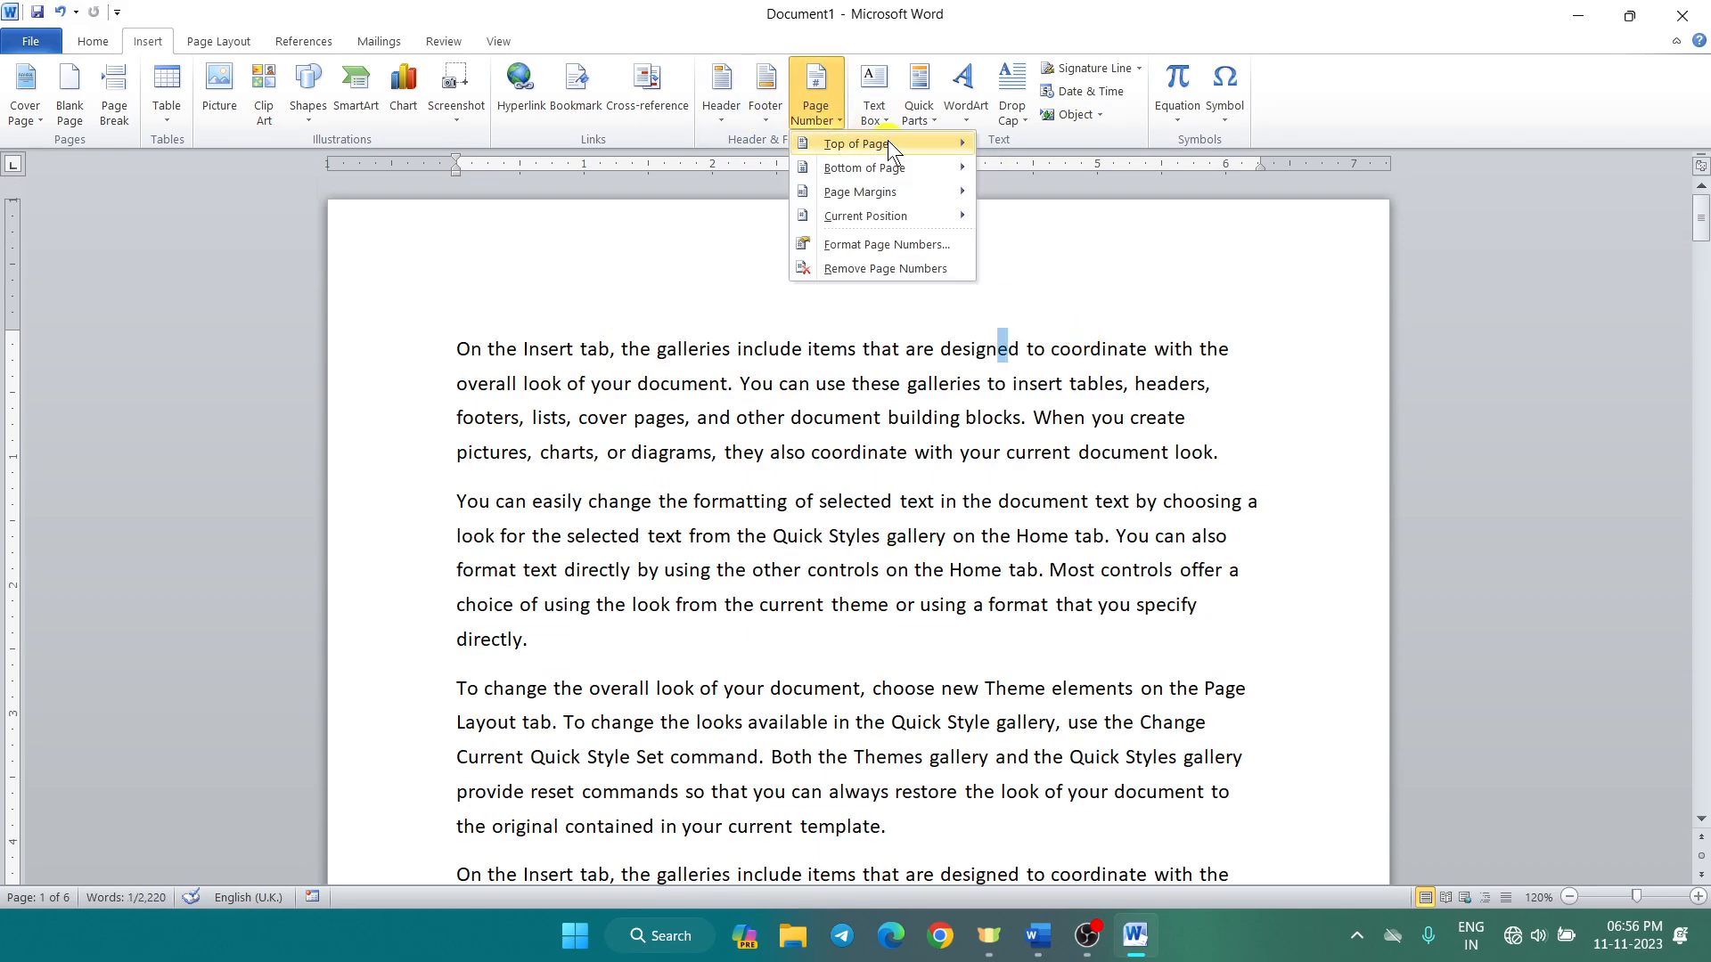
{"action": "mouse_move", "coordinate": [885, 143]}
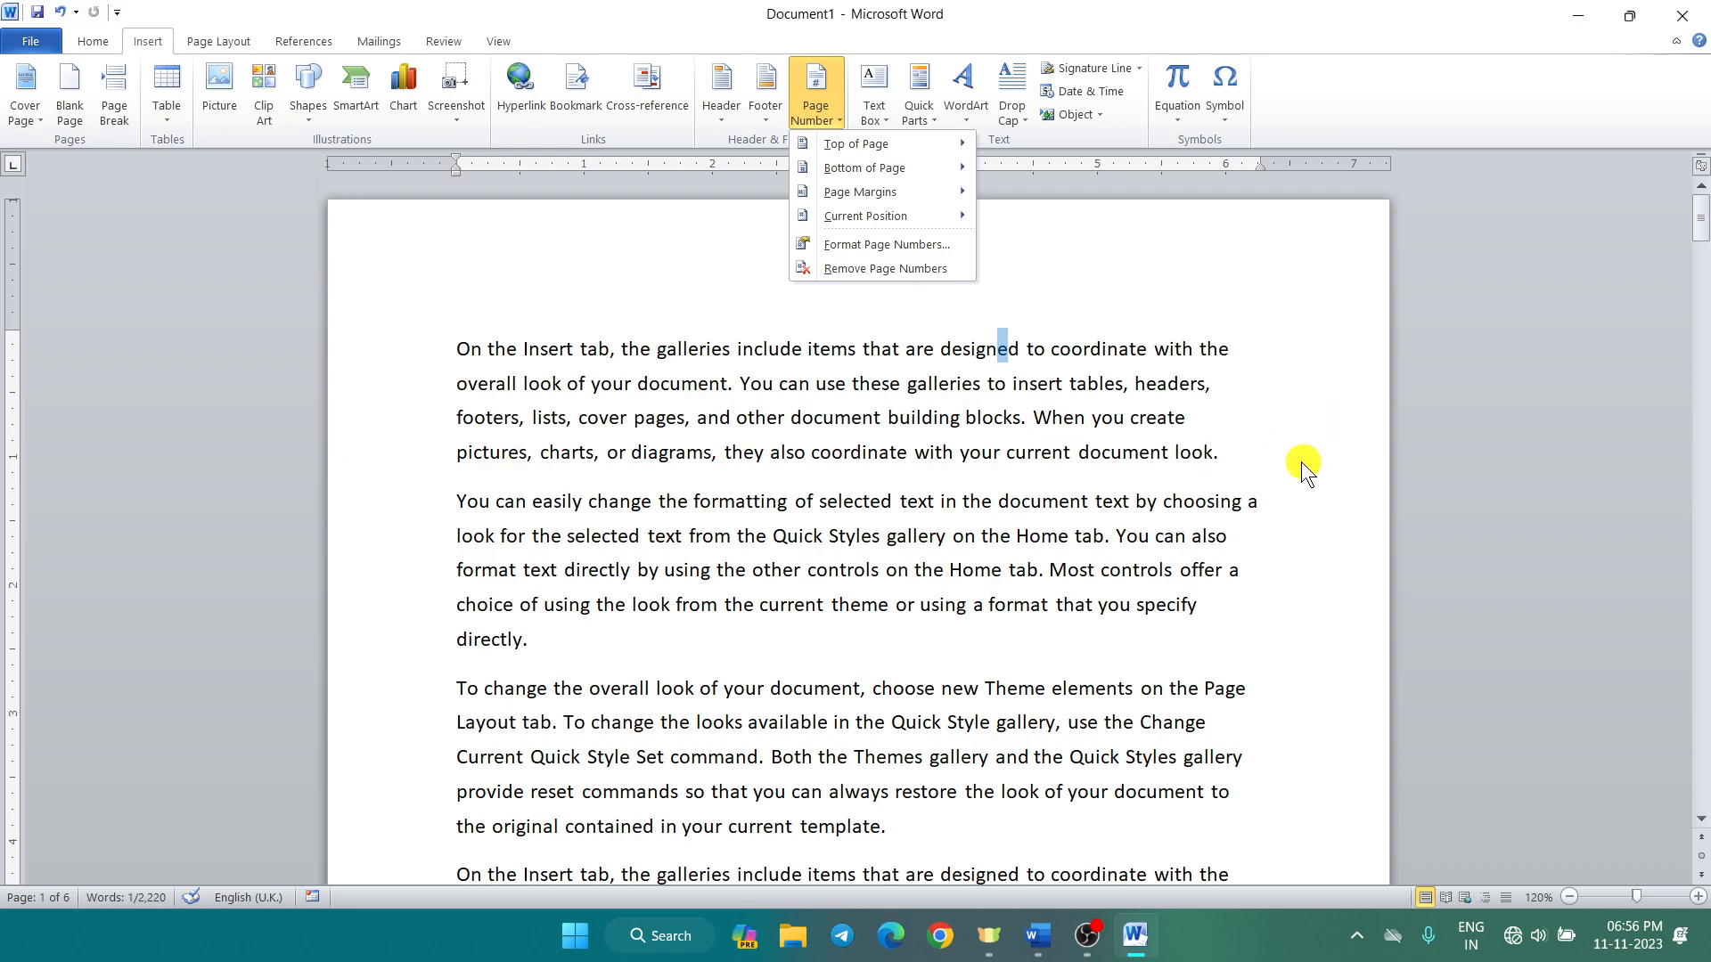
{"action": "scroll", "coordinate": [1292, 481], "scroll_direction": "down", "scroll_amount": 5}
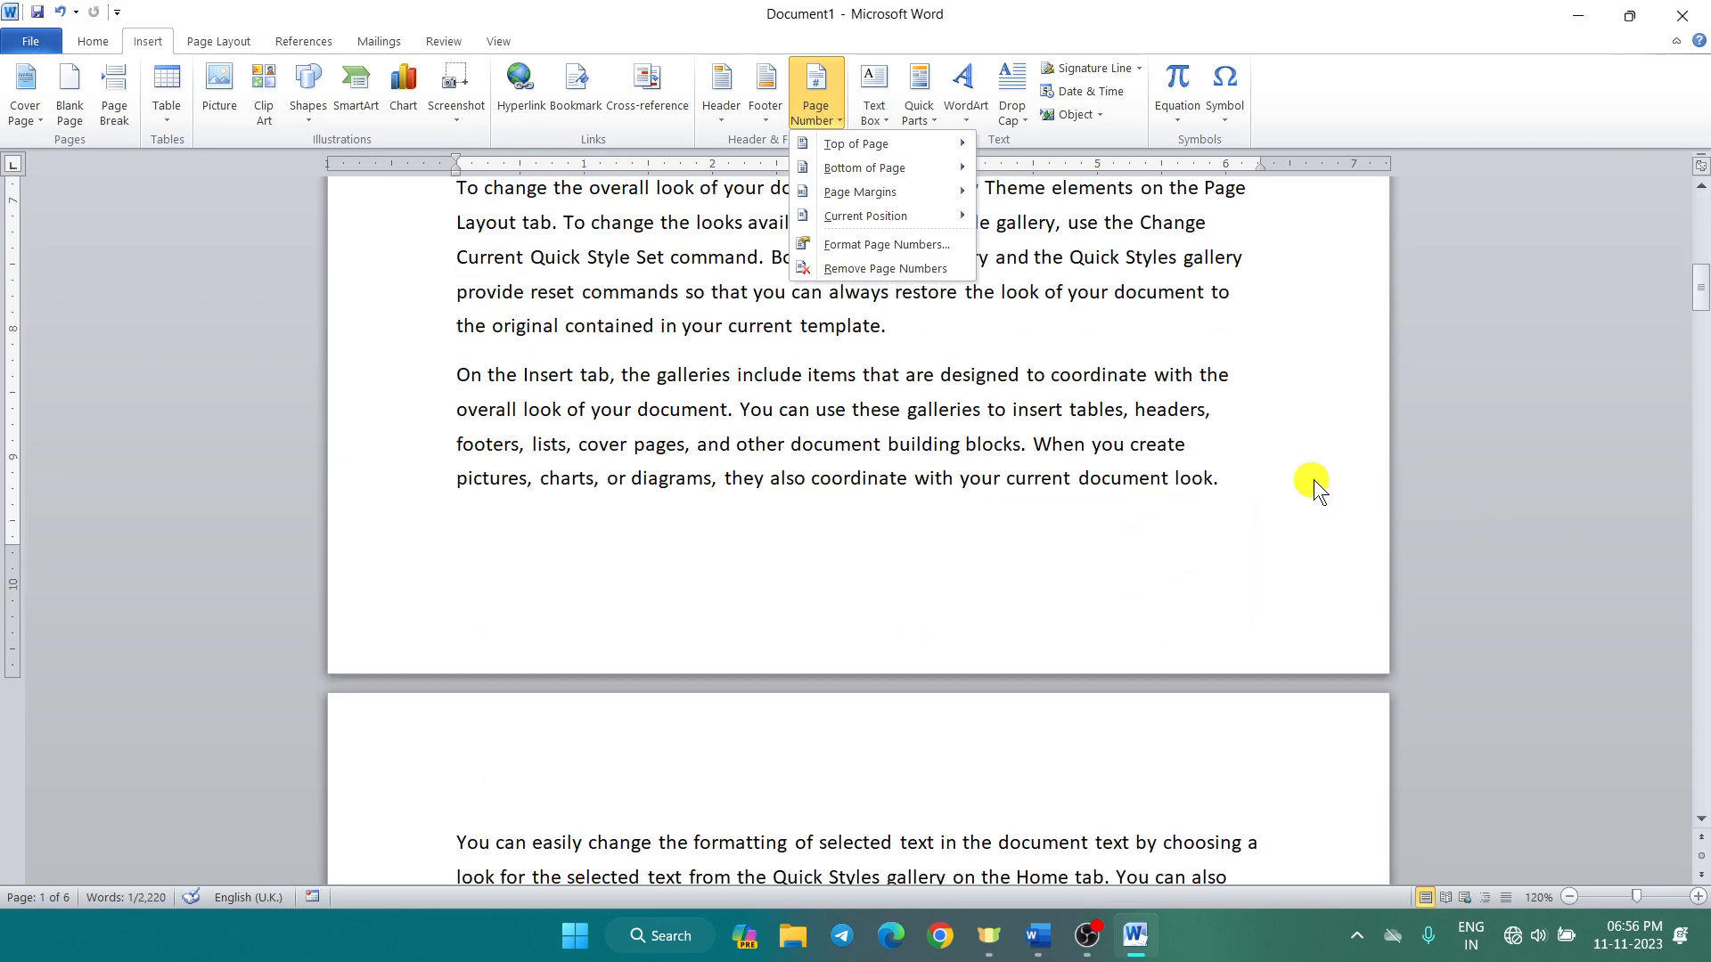
{"action": "mouse_move", "coordinate": [935, 219]}
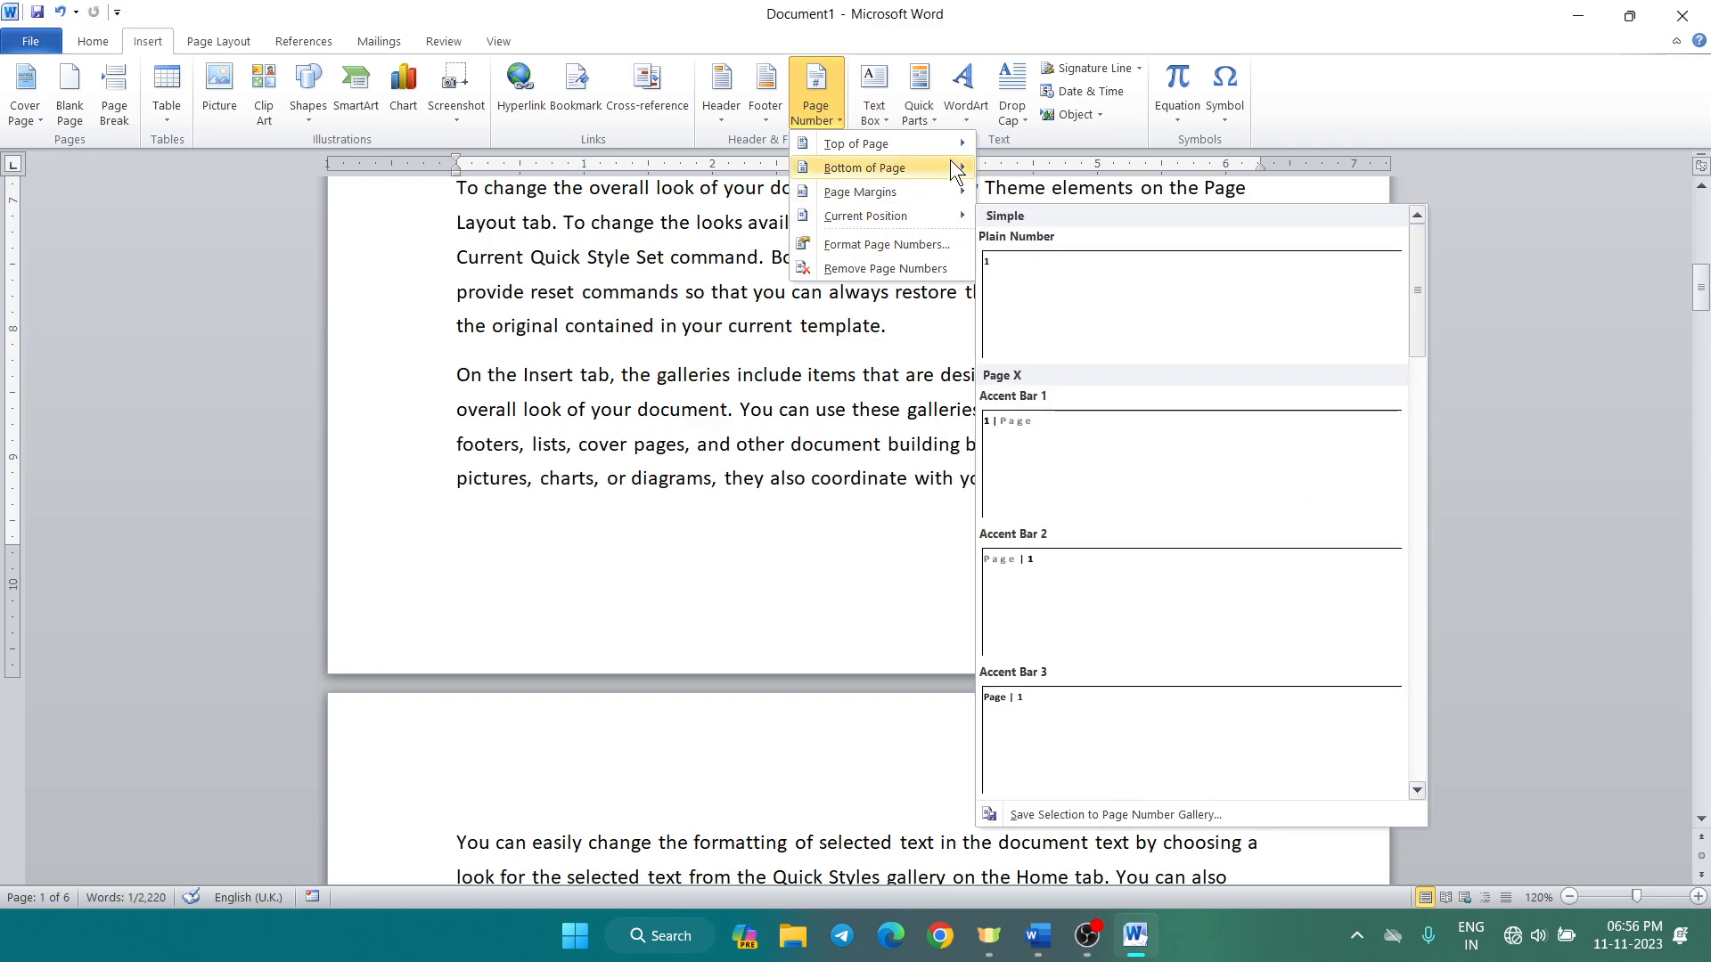
{"action": "mouse_move", "coordinate": [961, 147]}
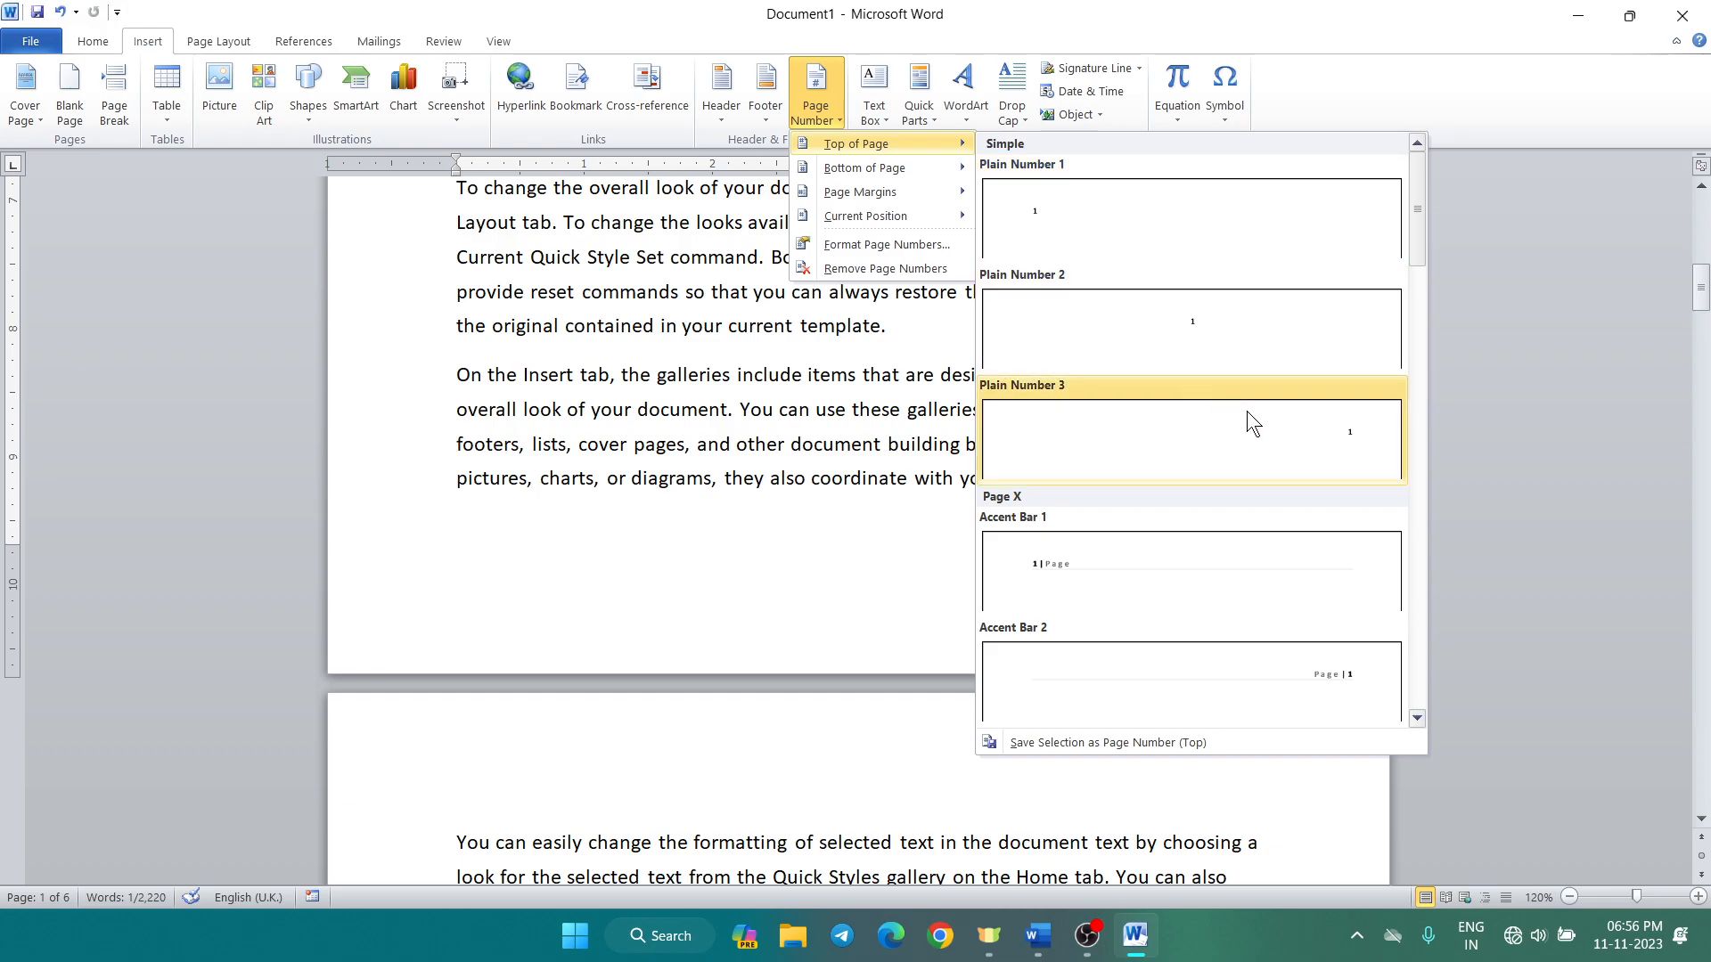
{"action": "left_click", "coordinate": [1334, 431]}
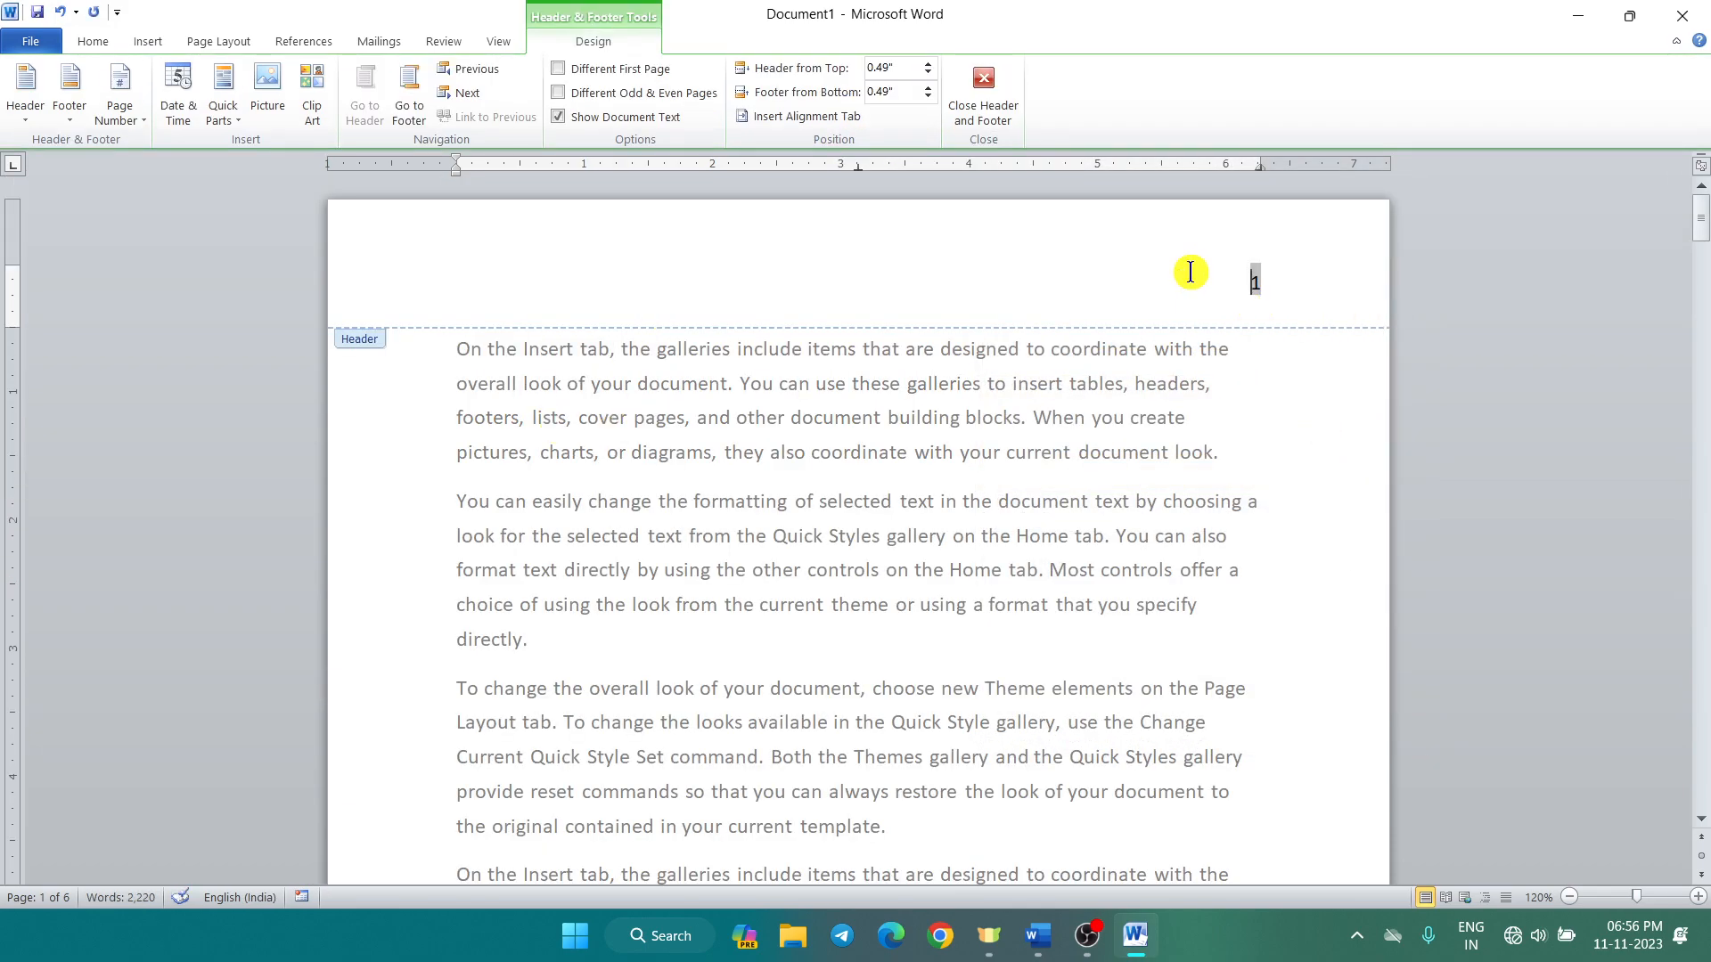
Step: Swap the top-right page numbers for Plain Number 2 at the bottom of the page
{"action": "scroll", "coordinate": [1198, 312], "scroll_direction": "down", "scroll_amount": 1}
{"action": "scroll", "coordinate": [1202, 336], "scroll_direction": "up", "scroll_amount": 1}
{"action": "scroll", "coordinate": [1202, 336], "scroll_direction": "down", "scroll_amount": 4}
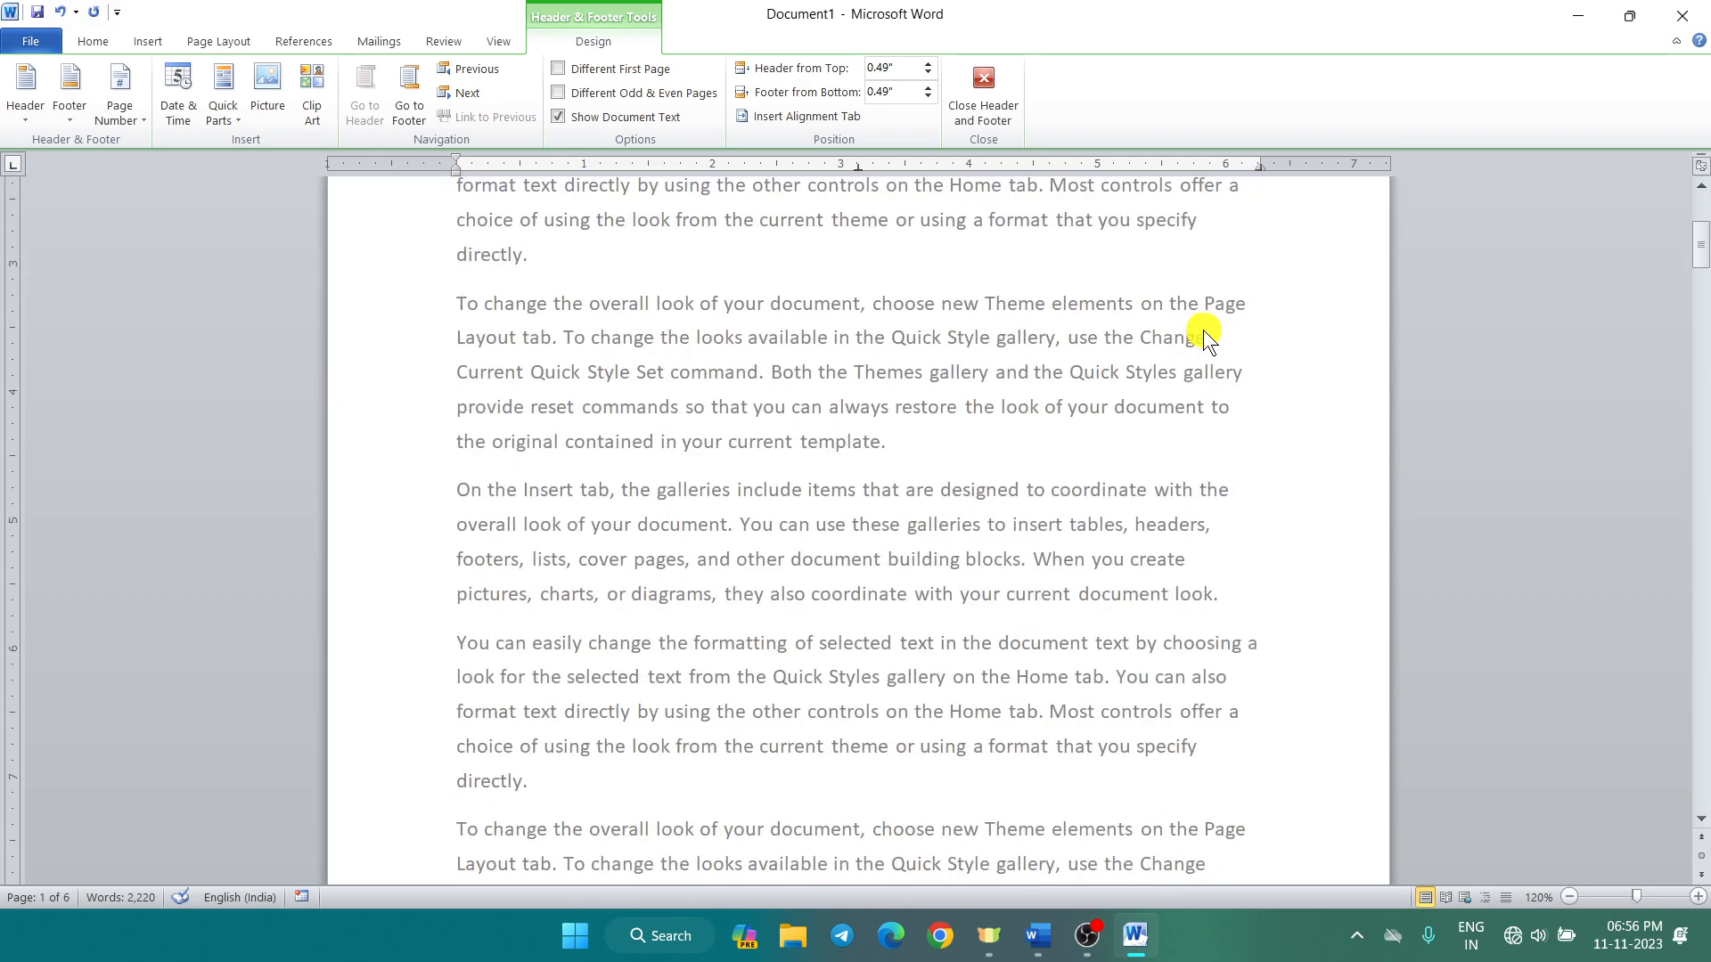
{"action": "scroll", "coordinate": [1203, 336], "scroll_direction": "down", "scroll_amount": 5}
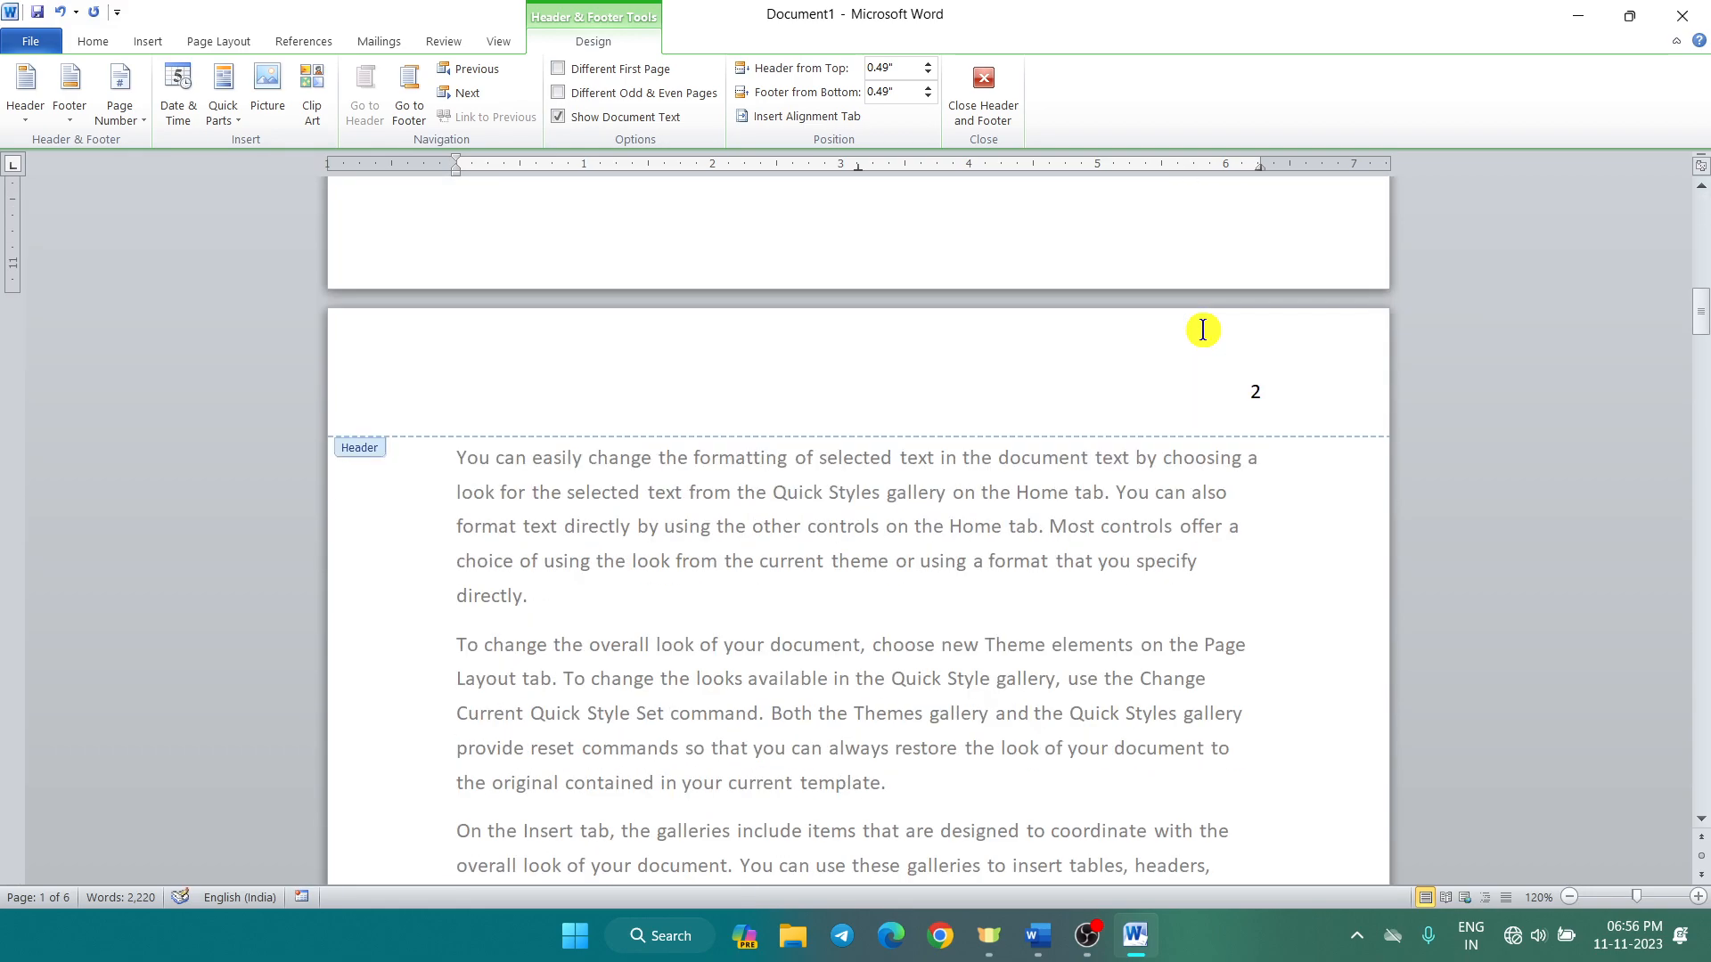
{"action": "scroll", "coordinate": [1235, 424], "scroll_direction": "down", "scroll_amount": 10}
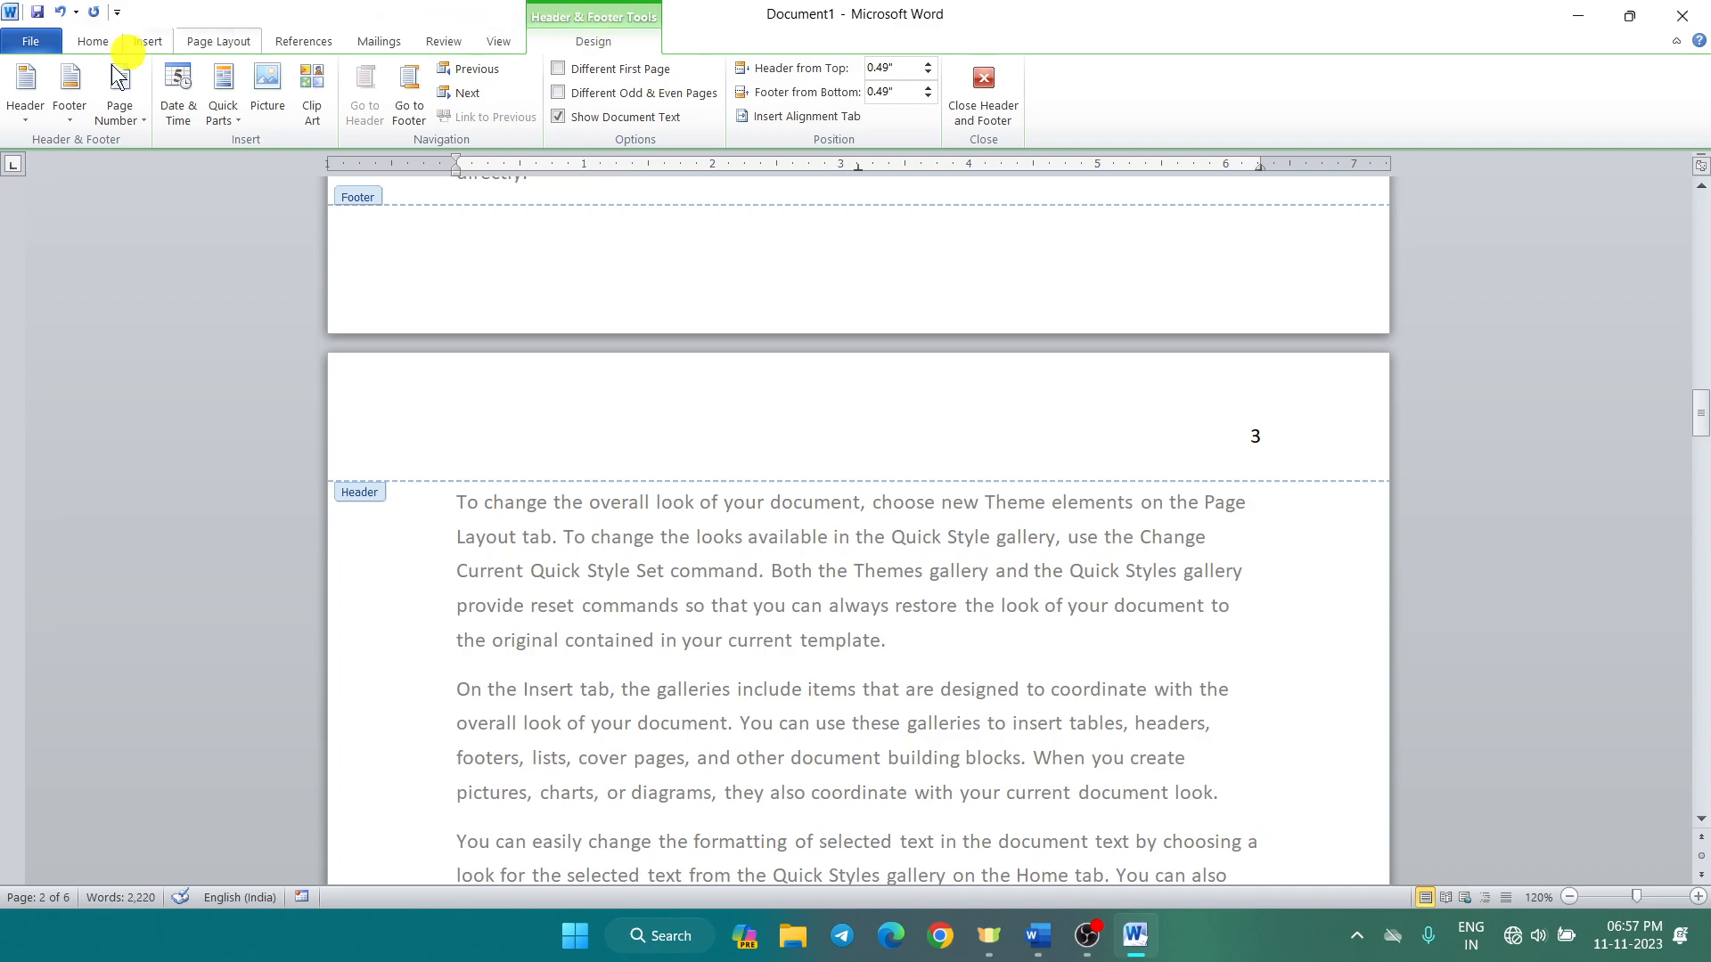
{"action": "left_click", "coordinate": [114, 121]}
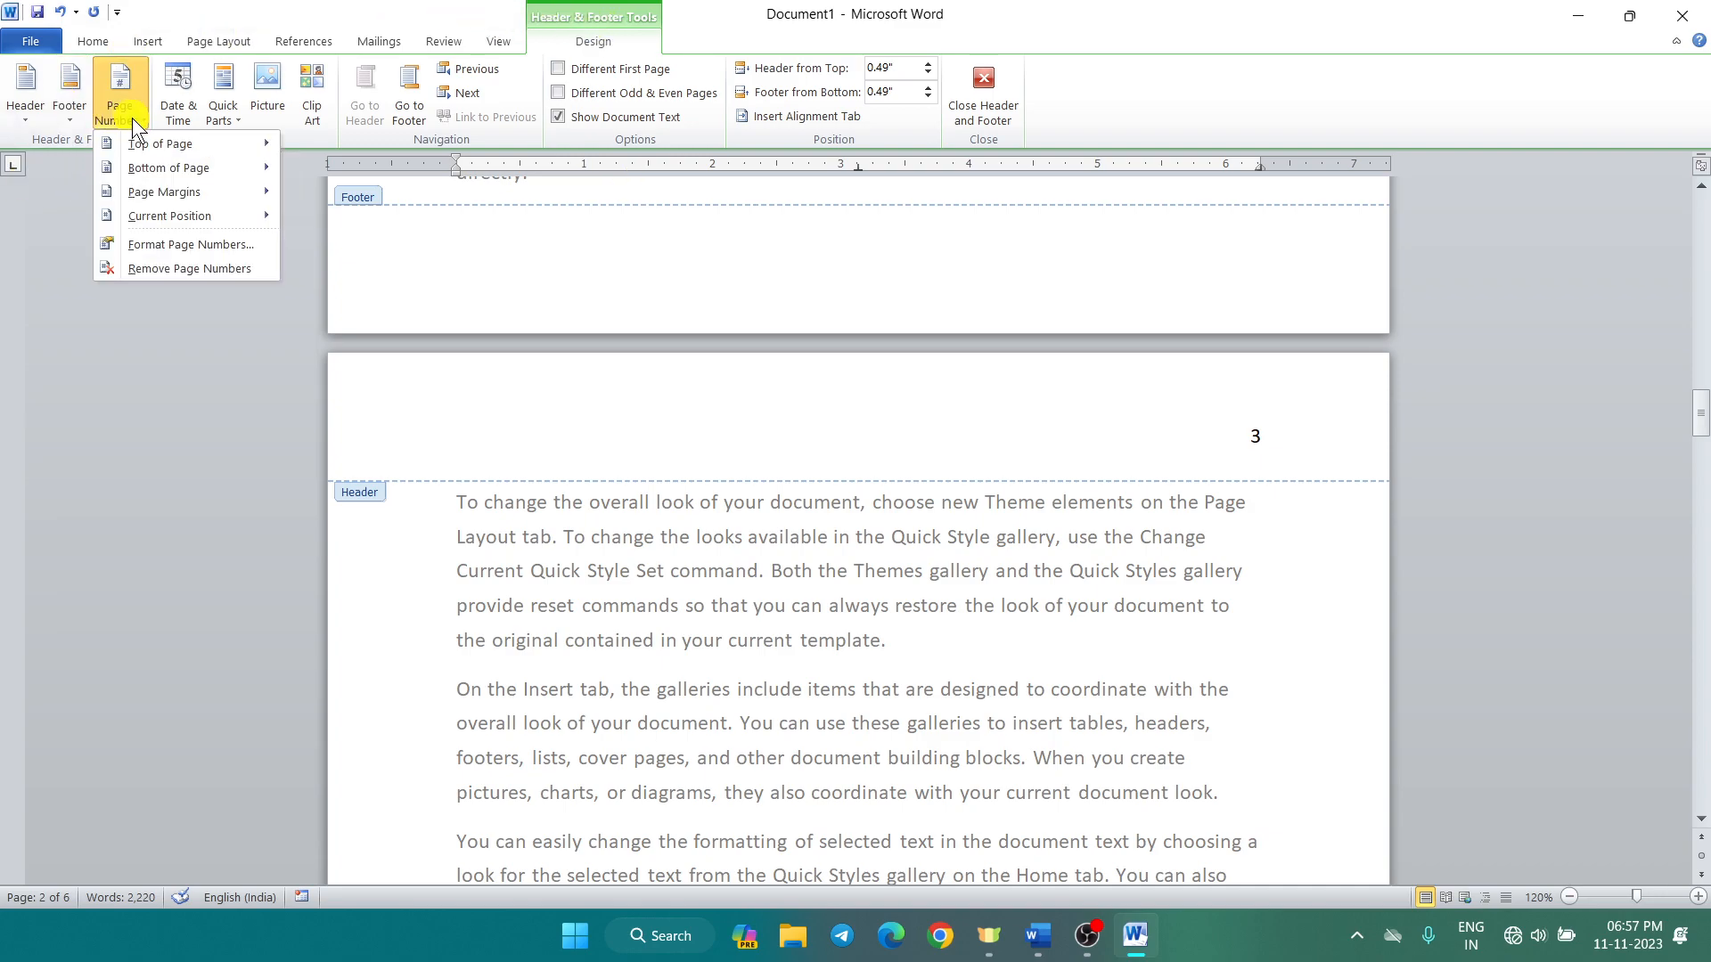
{"action": "mouse_move", "coordinate": [157, 170]}
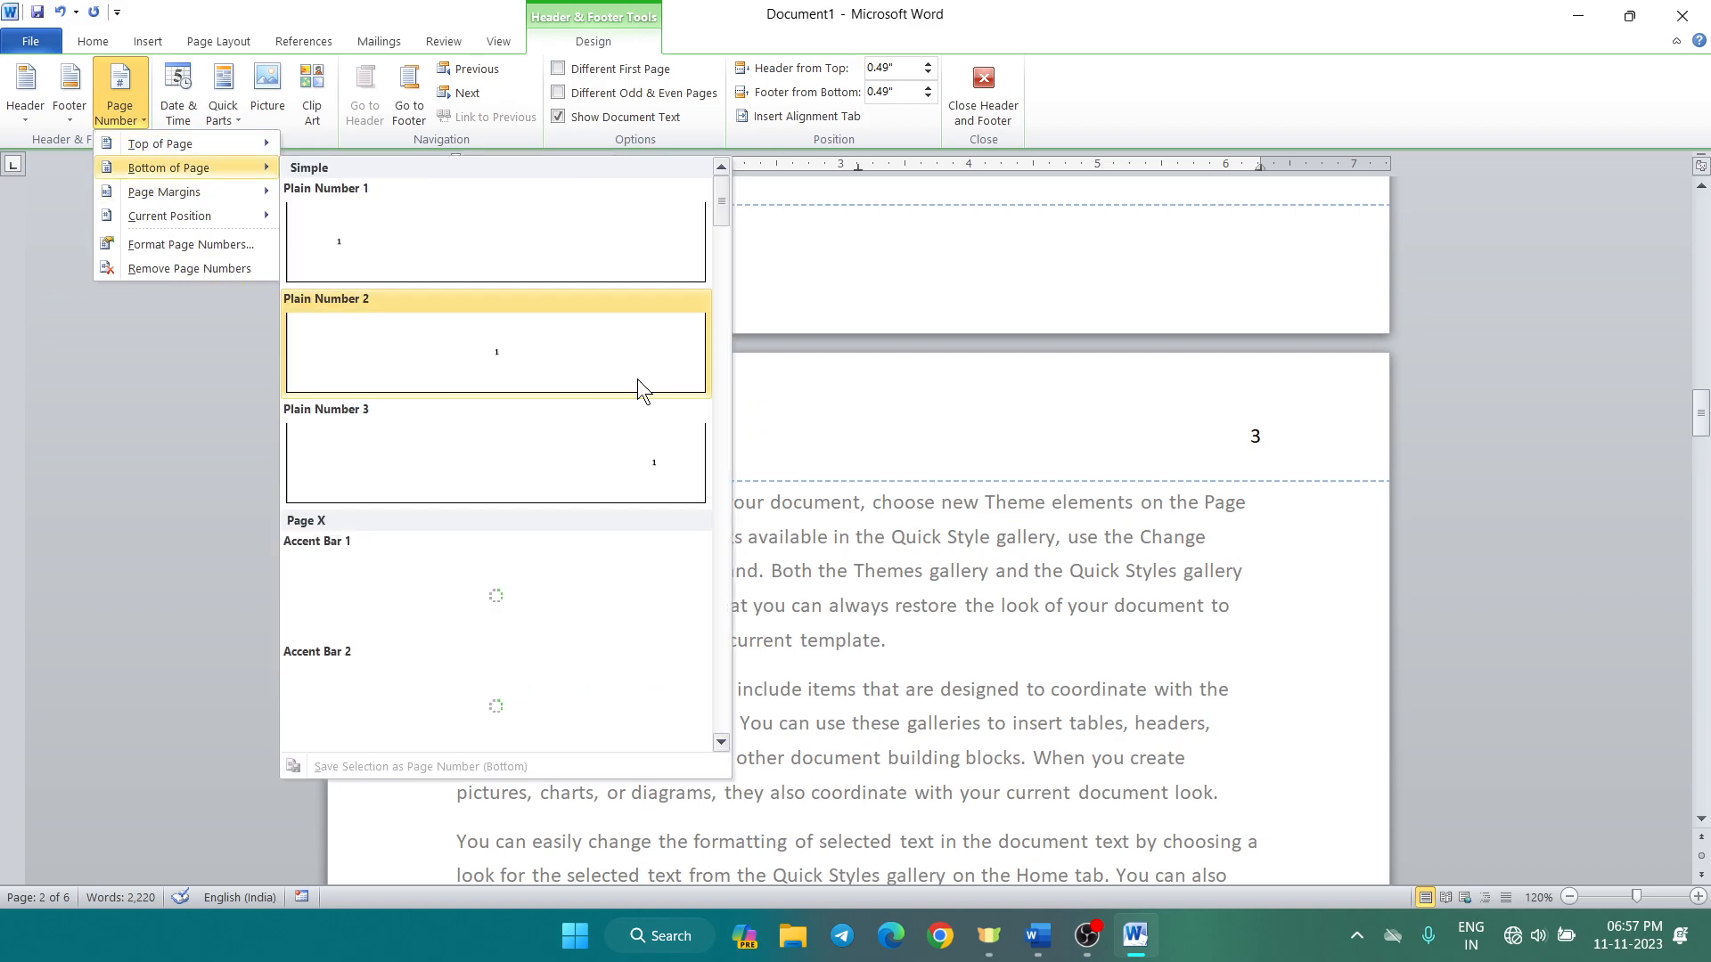
{"action": "left_click", "coordinate": [194, 265]}
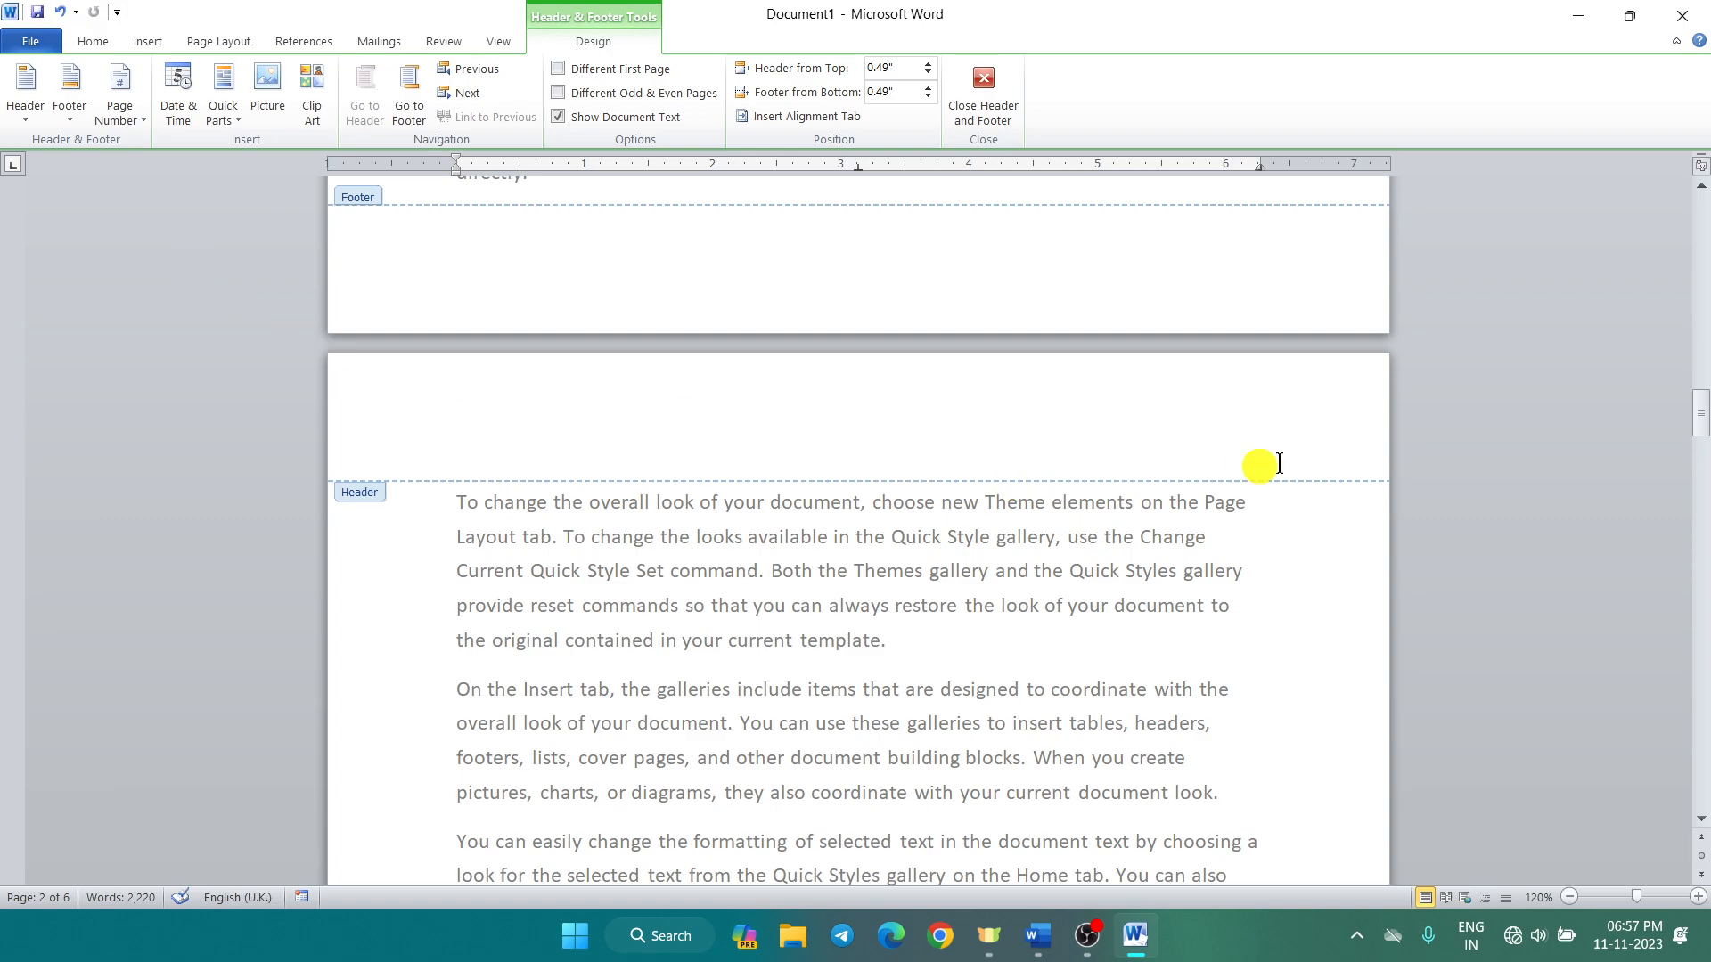
Step: Insert the Star page-number design at the bottom of every page
{"action": "scroll", "coordinate": [1083, 394], "scroll_direction": "down", "scroll_amount": 15}
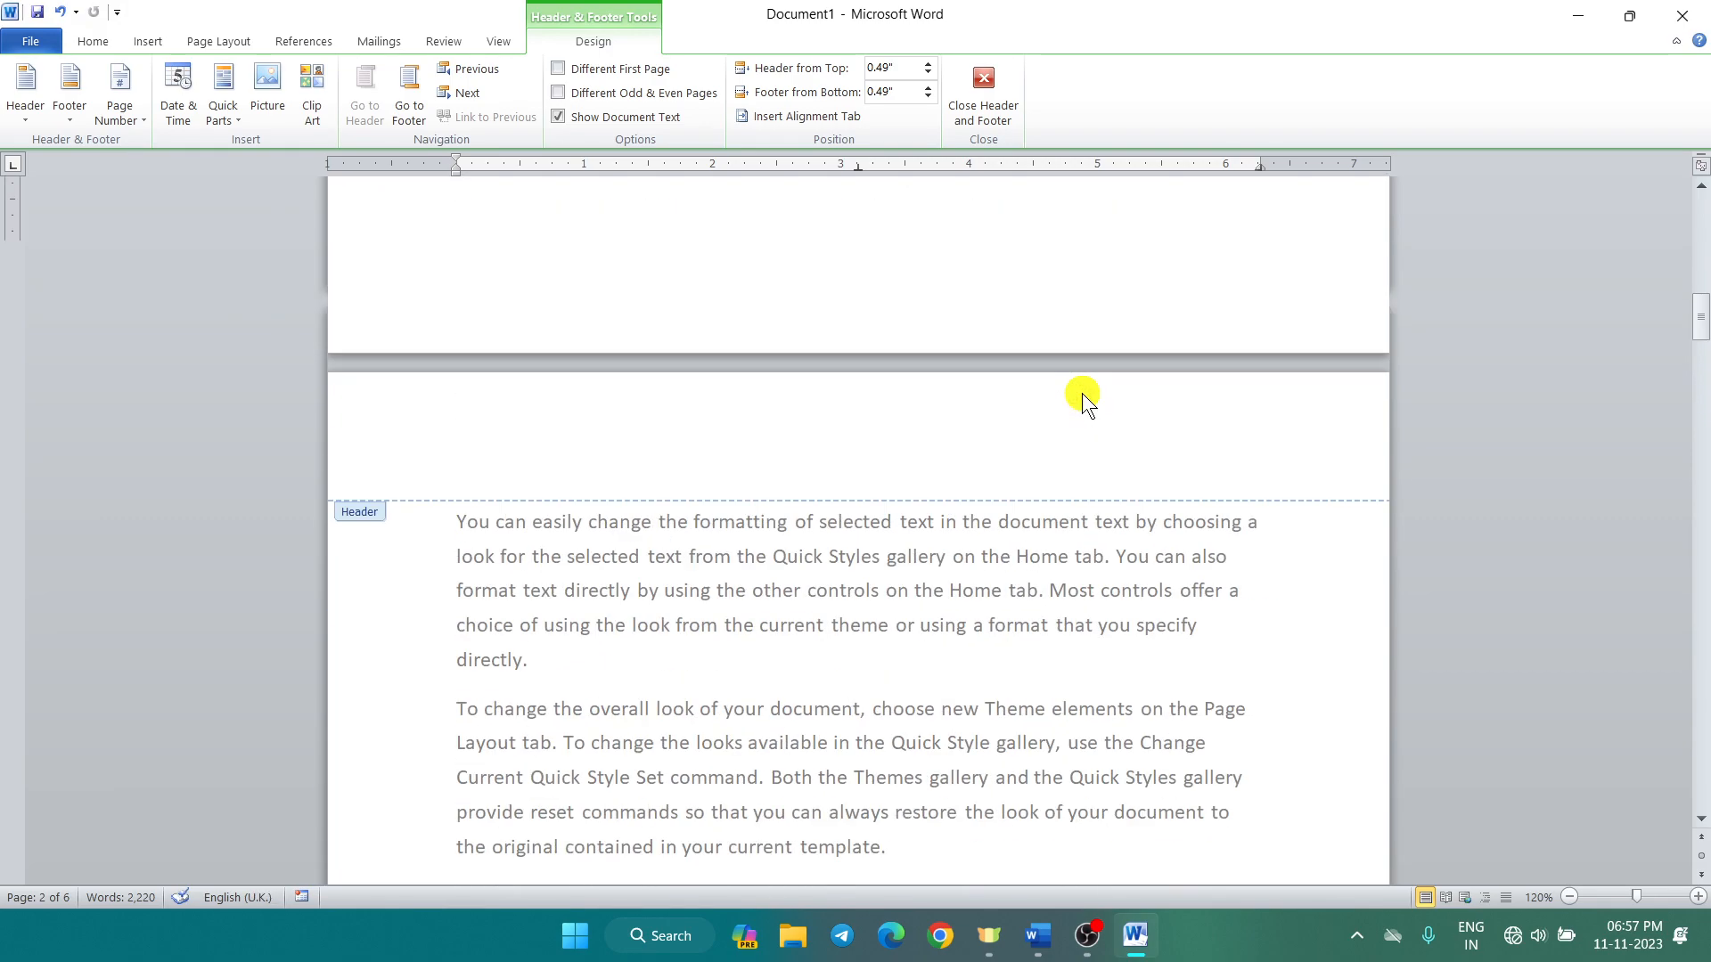
{"action": "scroll", "coordinate": [1082, 396], "scroll_direction": "up", "scroll_amount": 12}
{"action": "left_click", "coordinate": [1280, 260]}
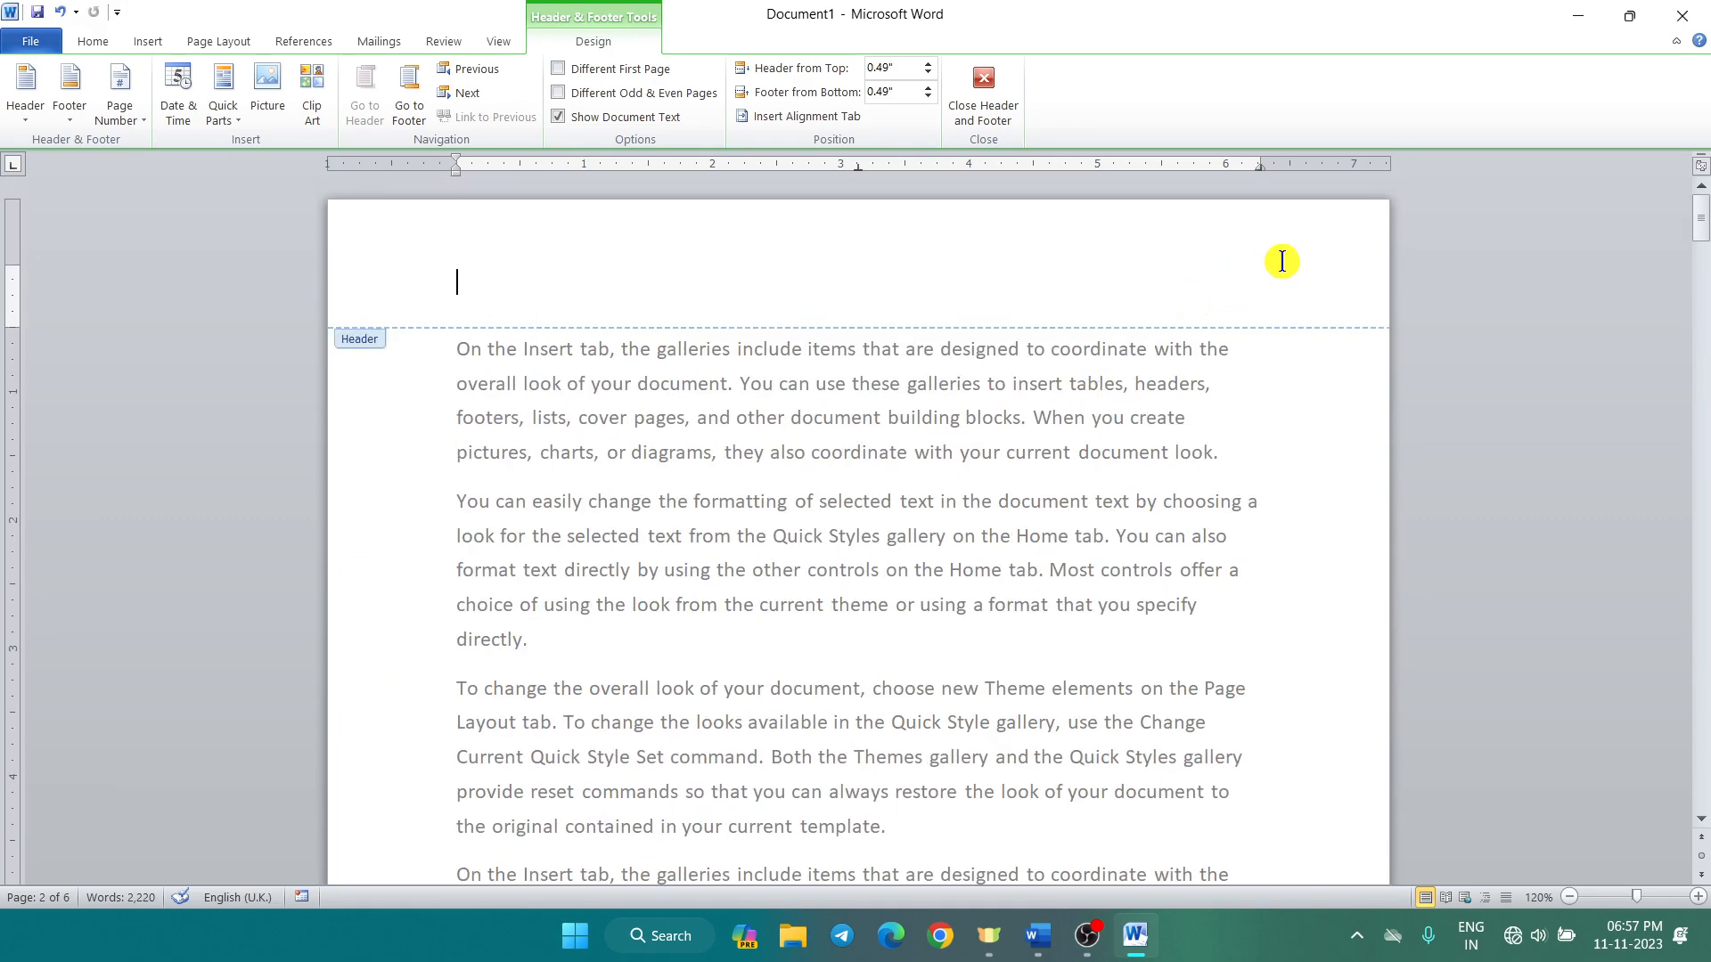
{"action": "left_click", "coordinate": [119, 116]}
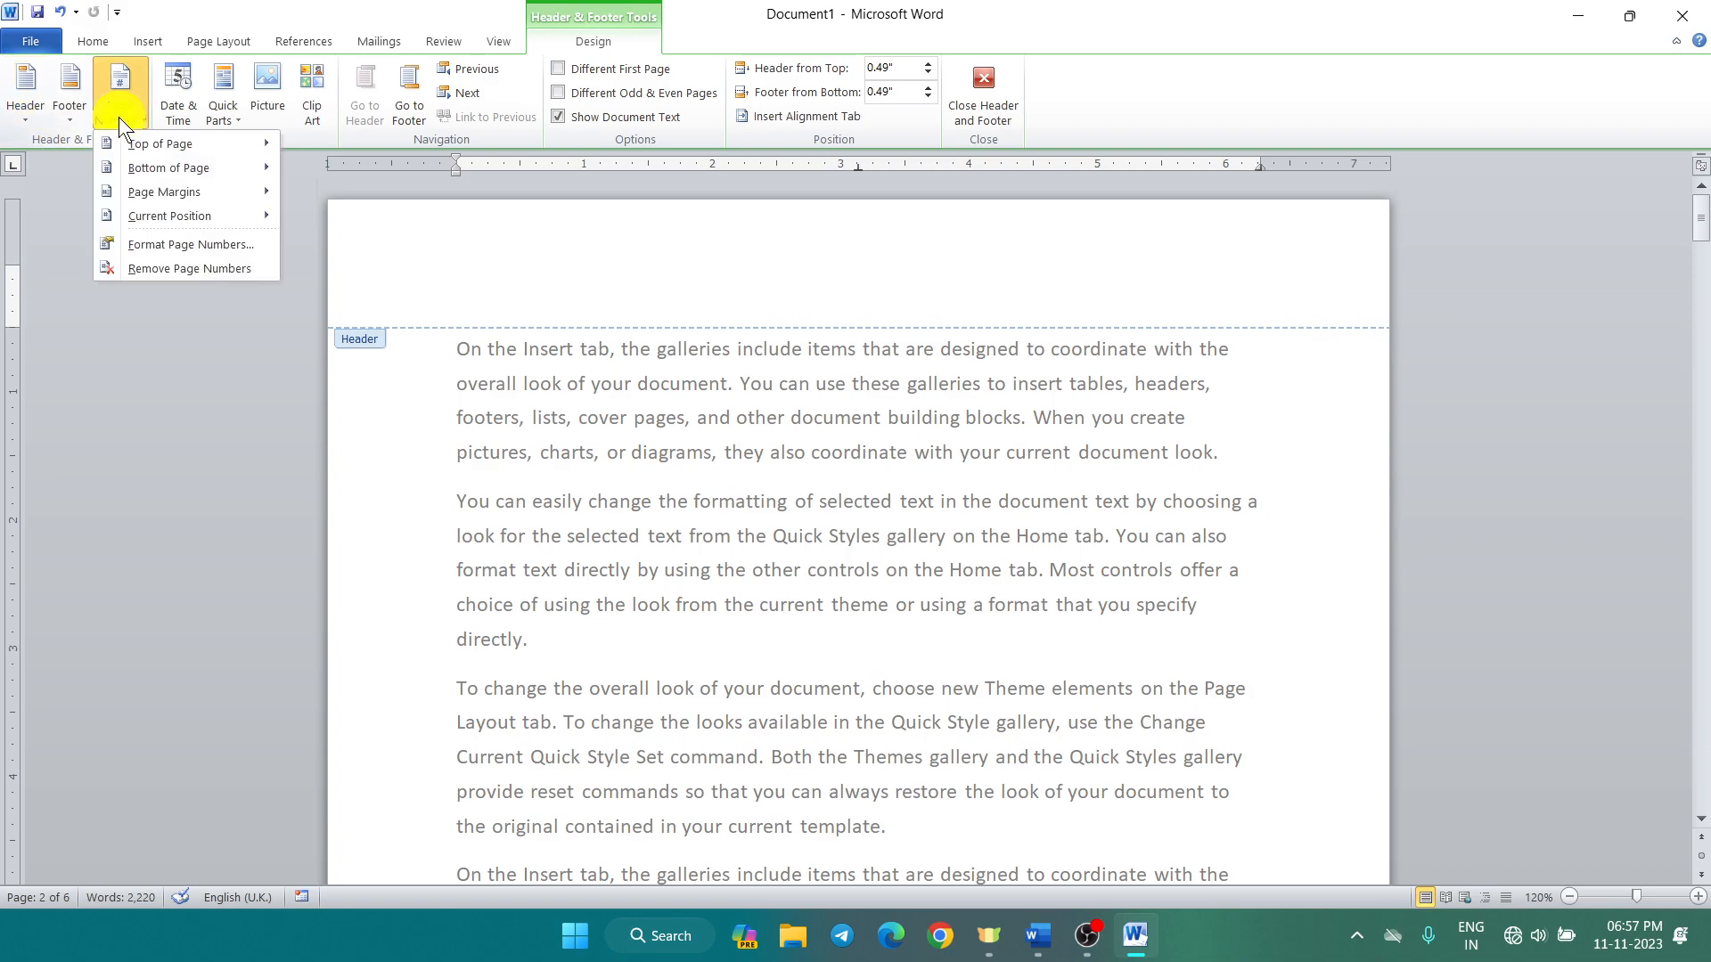
{"action": "mouse_move", "coordinate": [137, 166]}
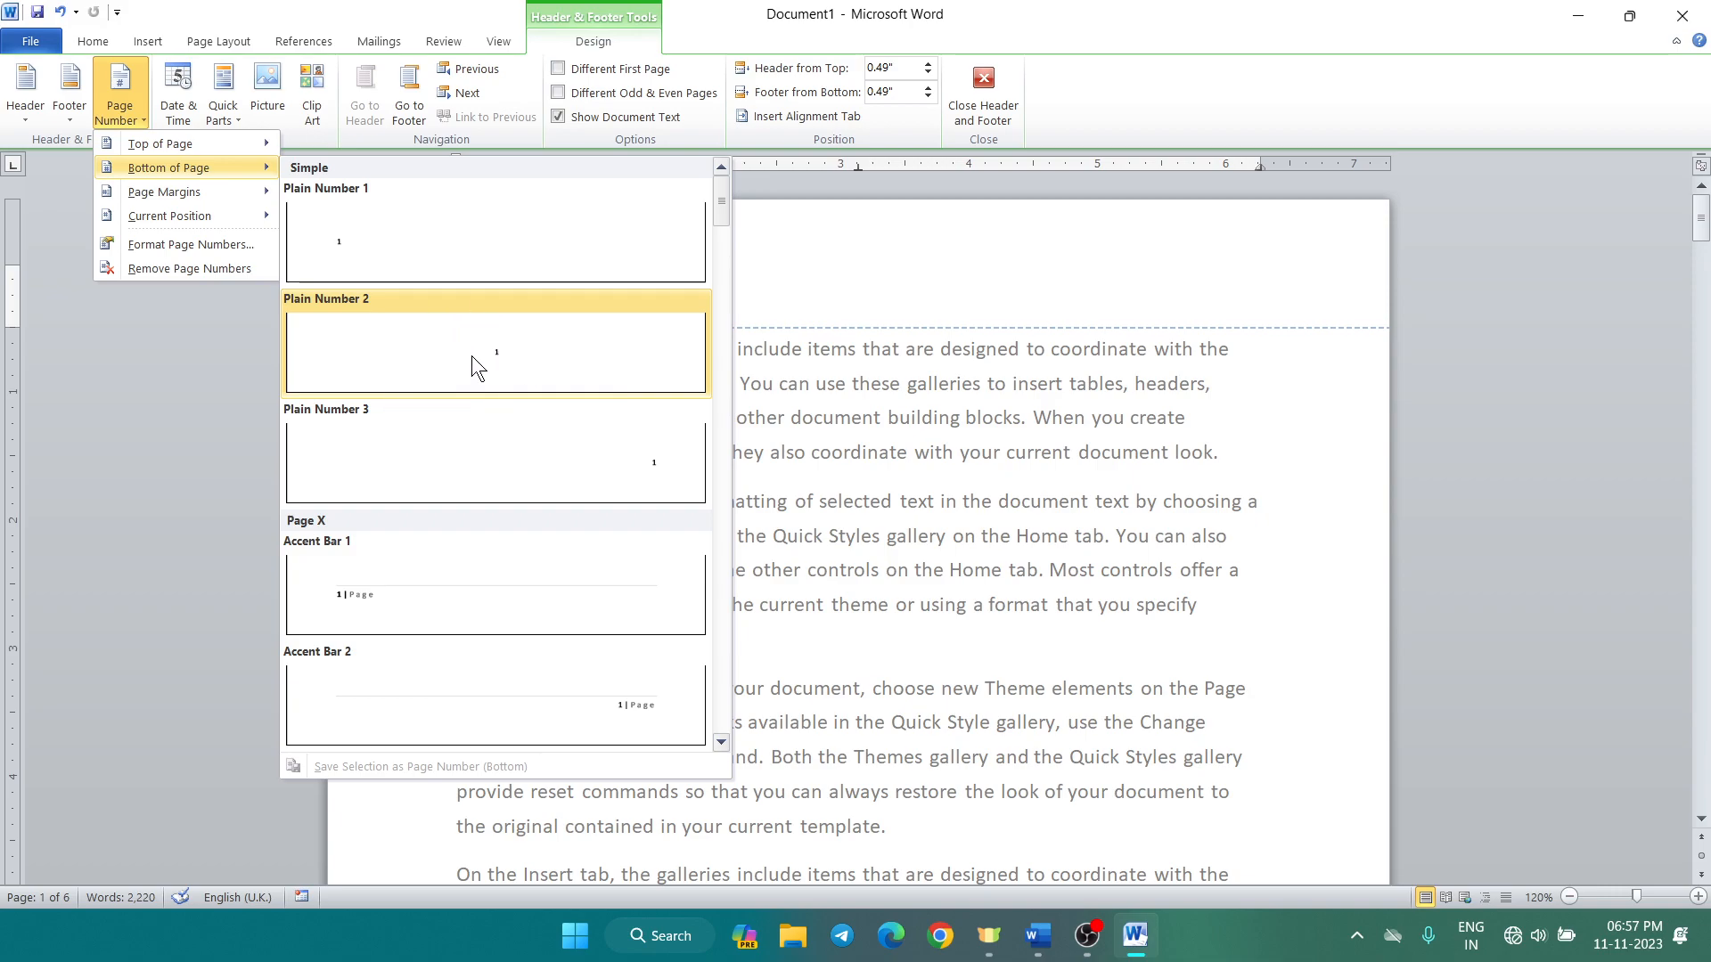
{"action": "scroll", "coordinate": [491, 329], "scroll_direction": "down", "scroll_amount": 5}
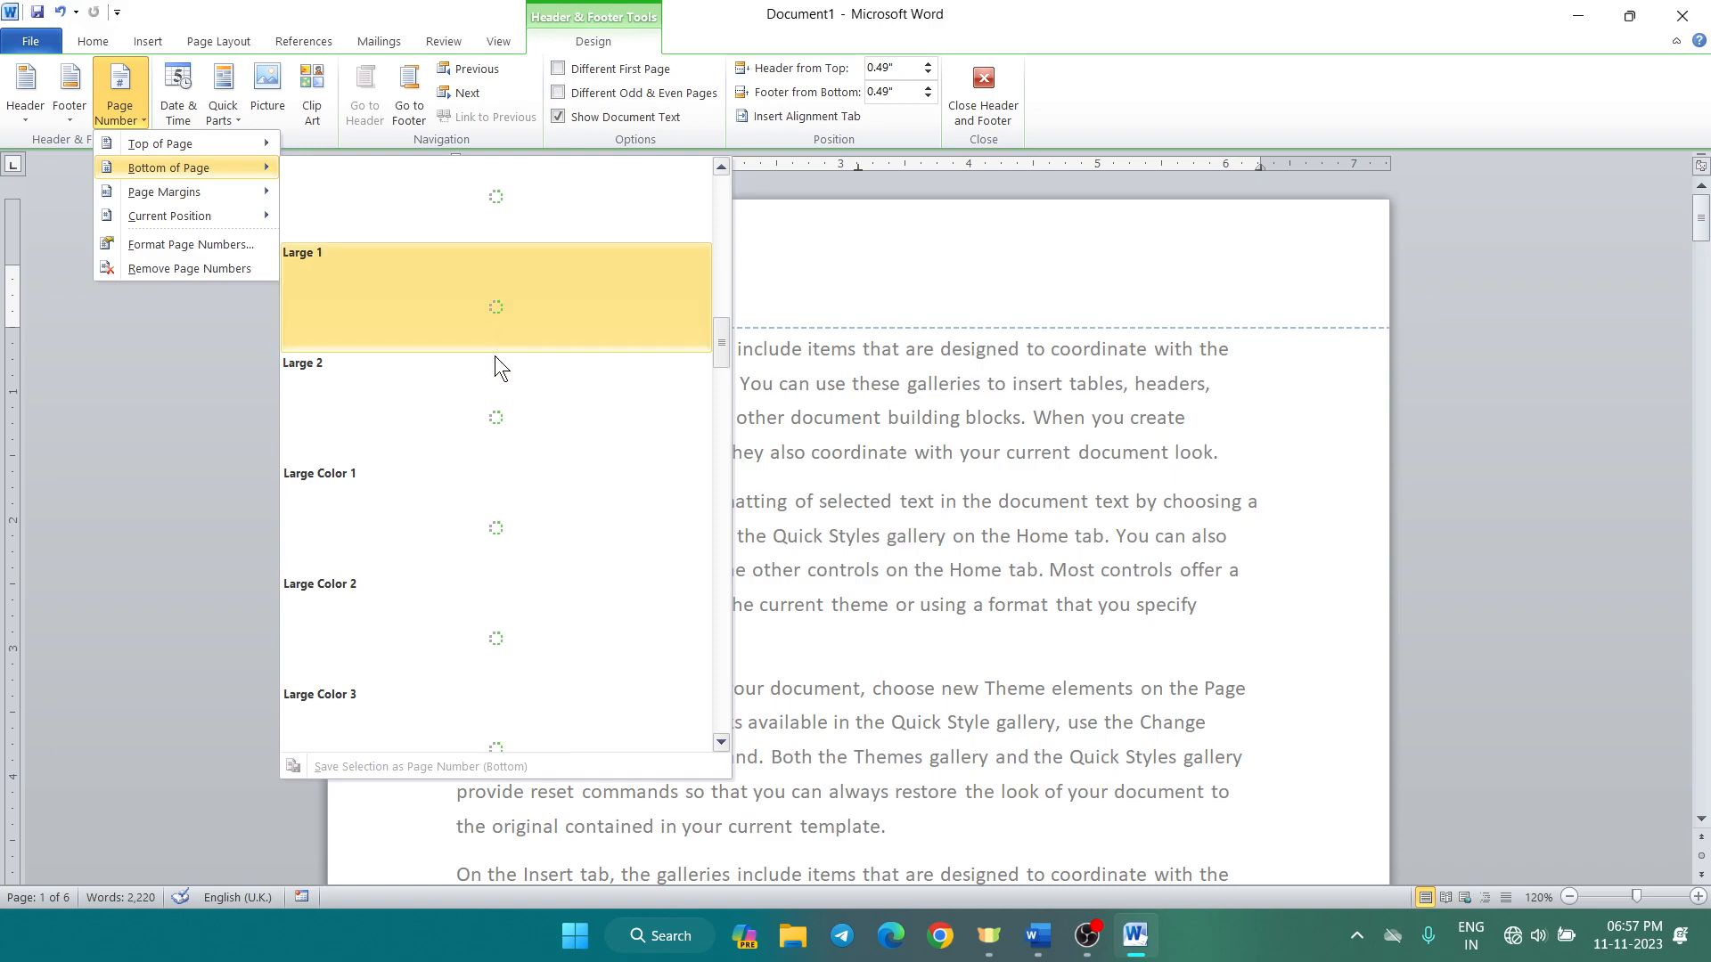
{"action": "scroll", "coordinate": [485, 398], "scroll_direction": "down", "scroll_amount": 3}
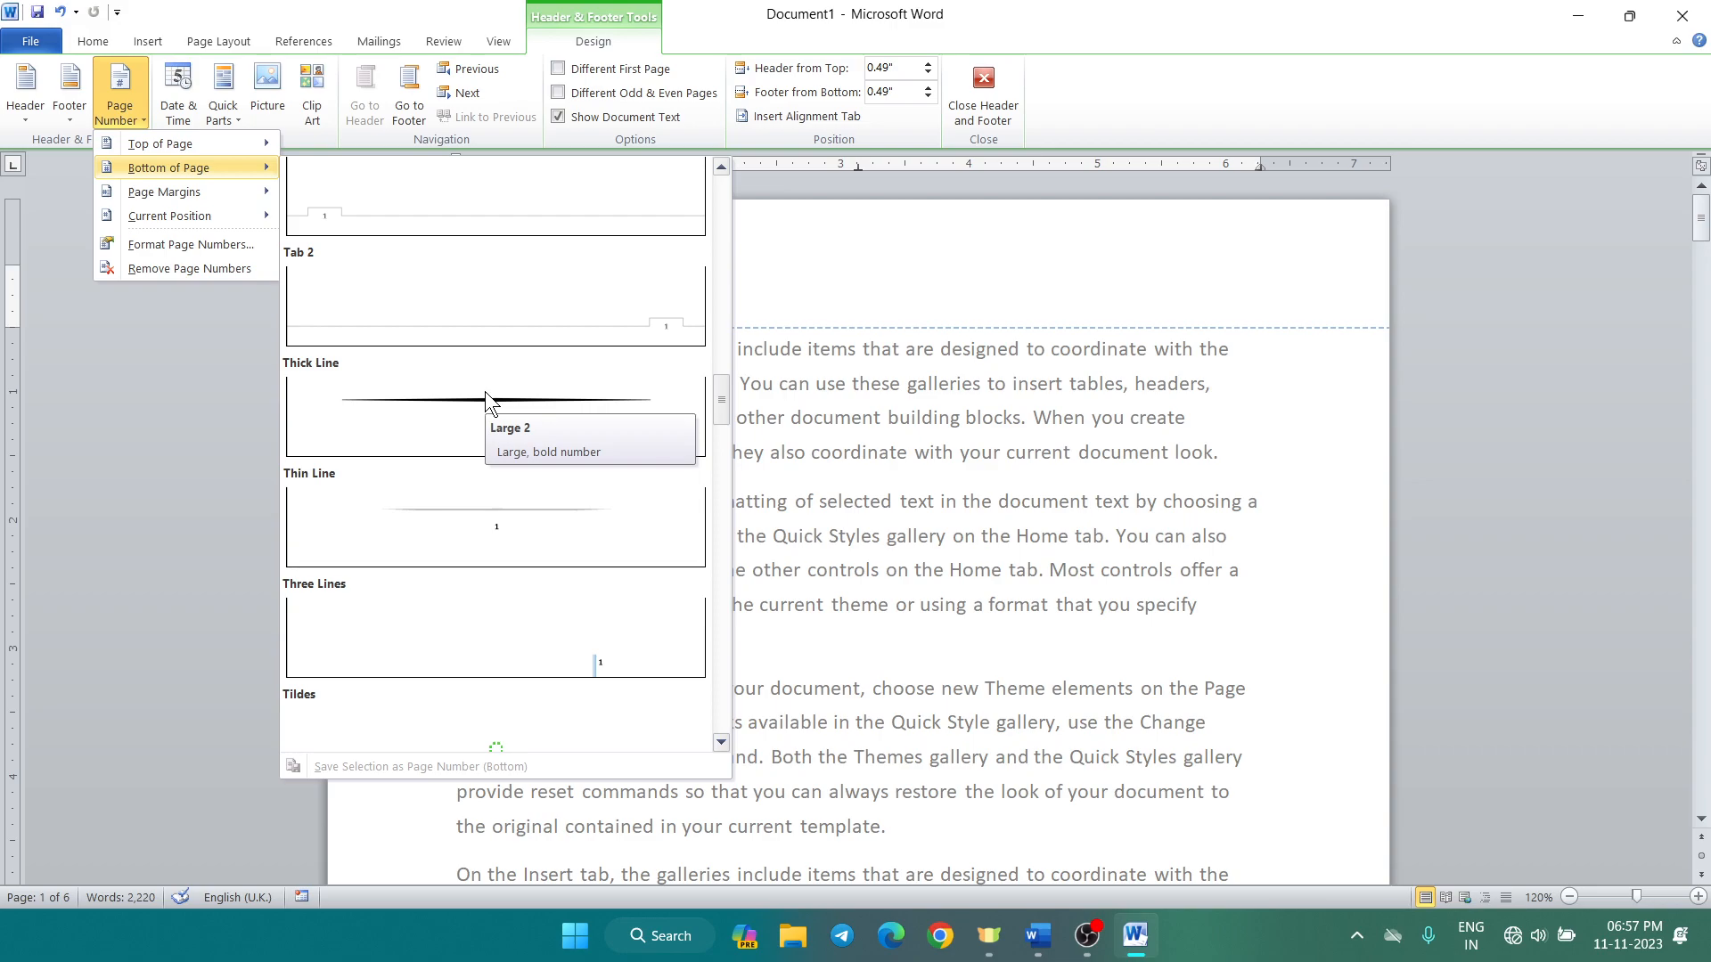
{"action": "scroll", "coordinate": [448, 490], "scroll_direction": "down", "scroll_amount": 6}
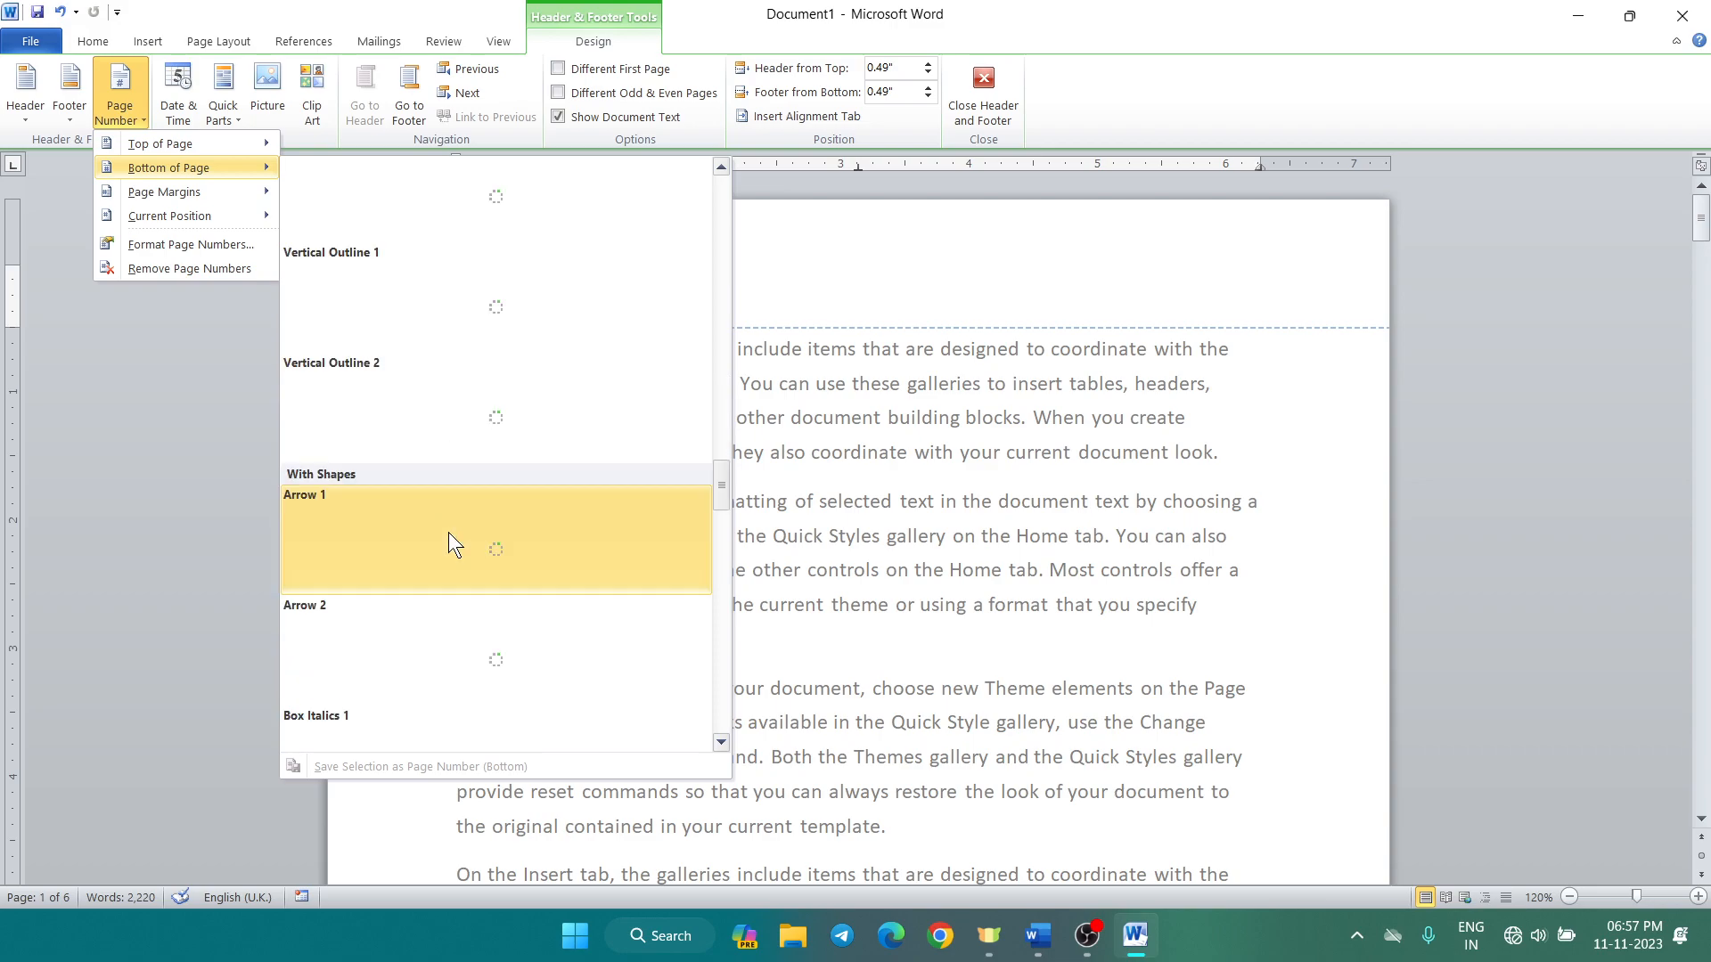
{"action": "scroll", "coordinate": [452, 535], "scroll_direction": "down", "scroll_amount": 5}
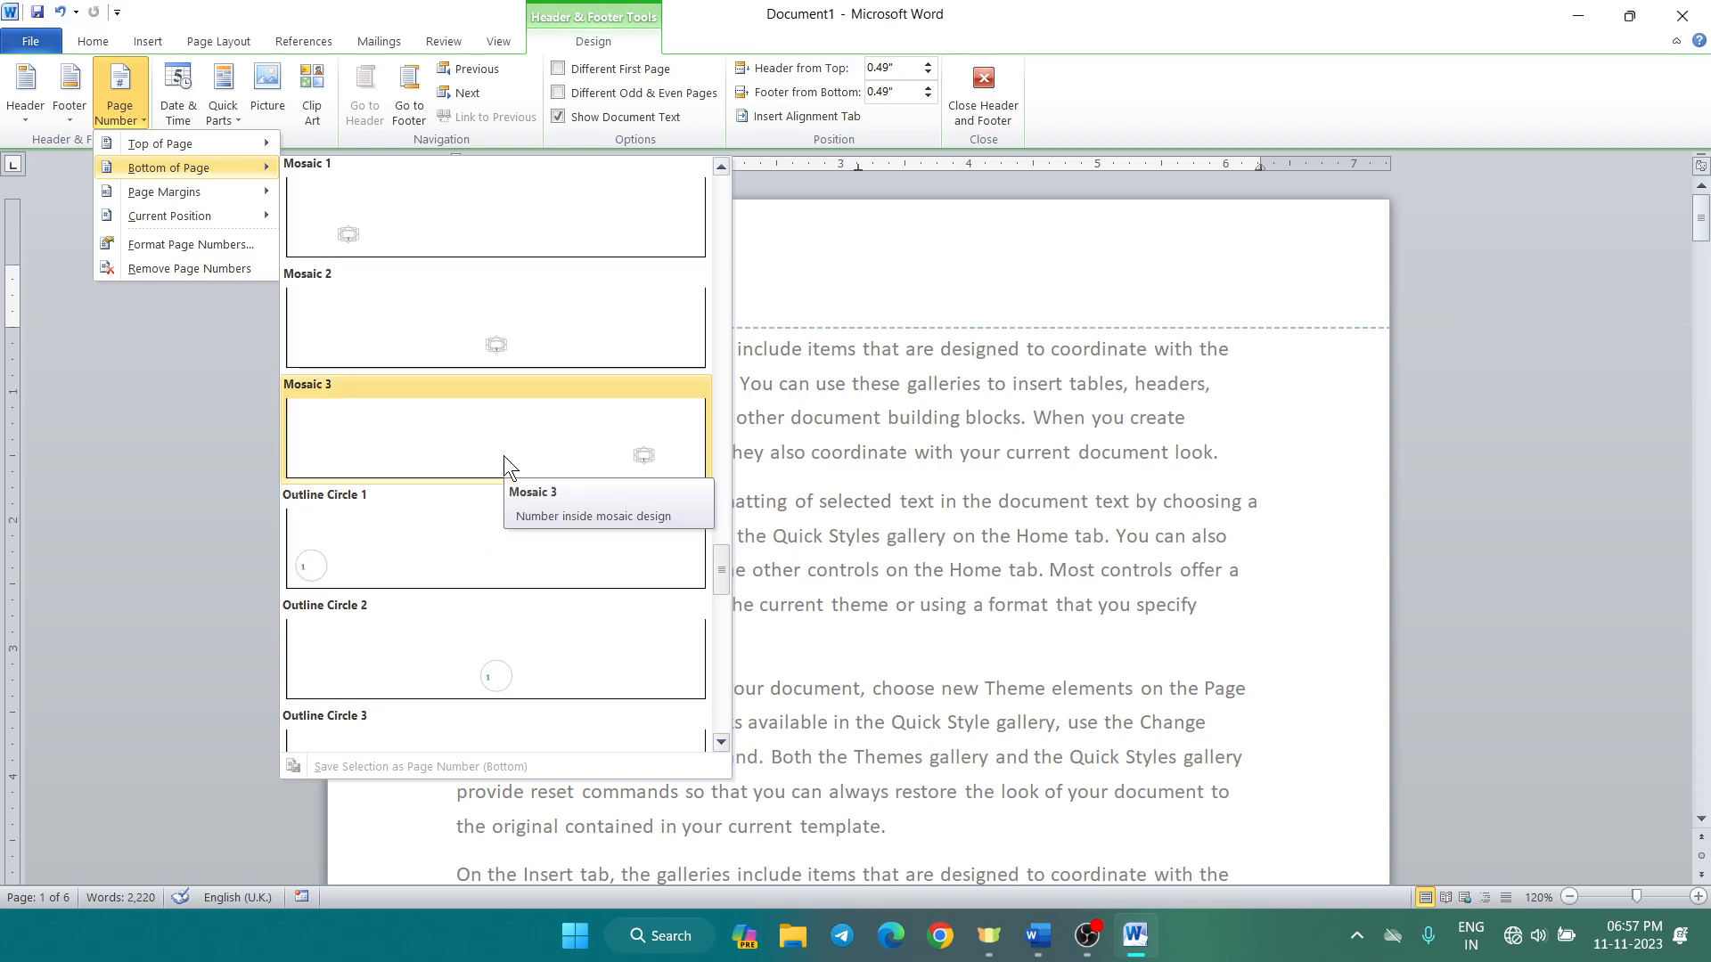
{"action": "scroll", "coordinate": [494, 607], "scroll_direction": "down", "scroll_amount": 3}
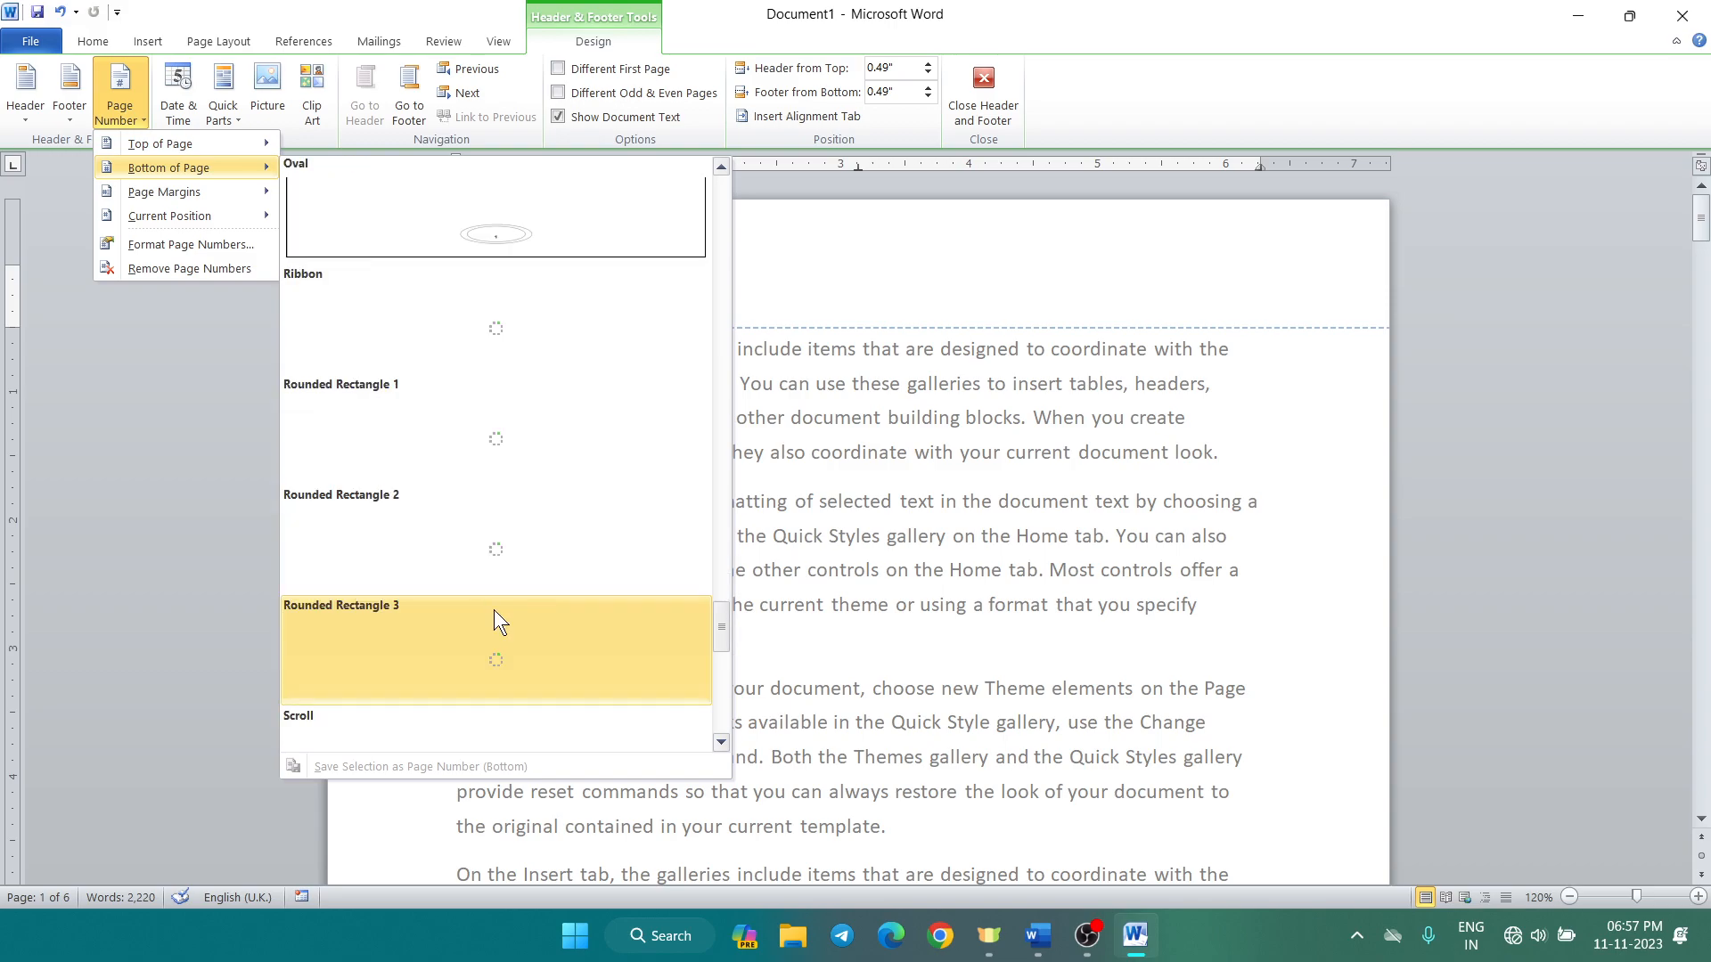
{"action": "scroll", "coordinate": [494, 610], "scroll_direction": "down", "scroll_amount": 3}
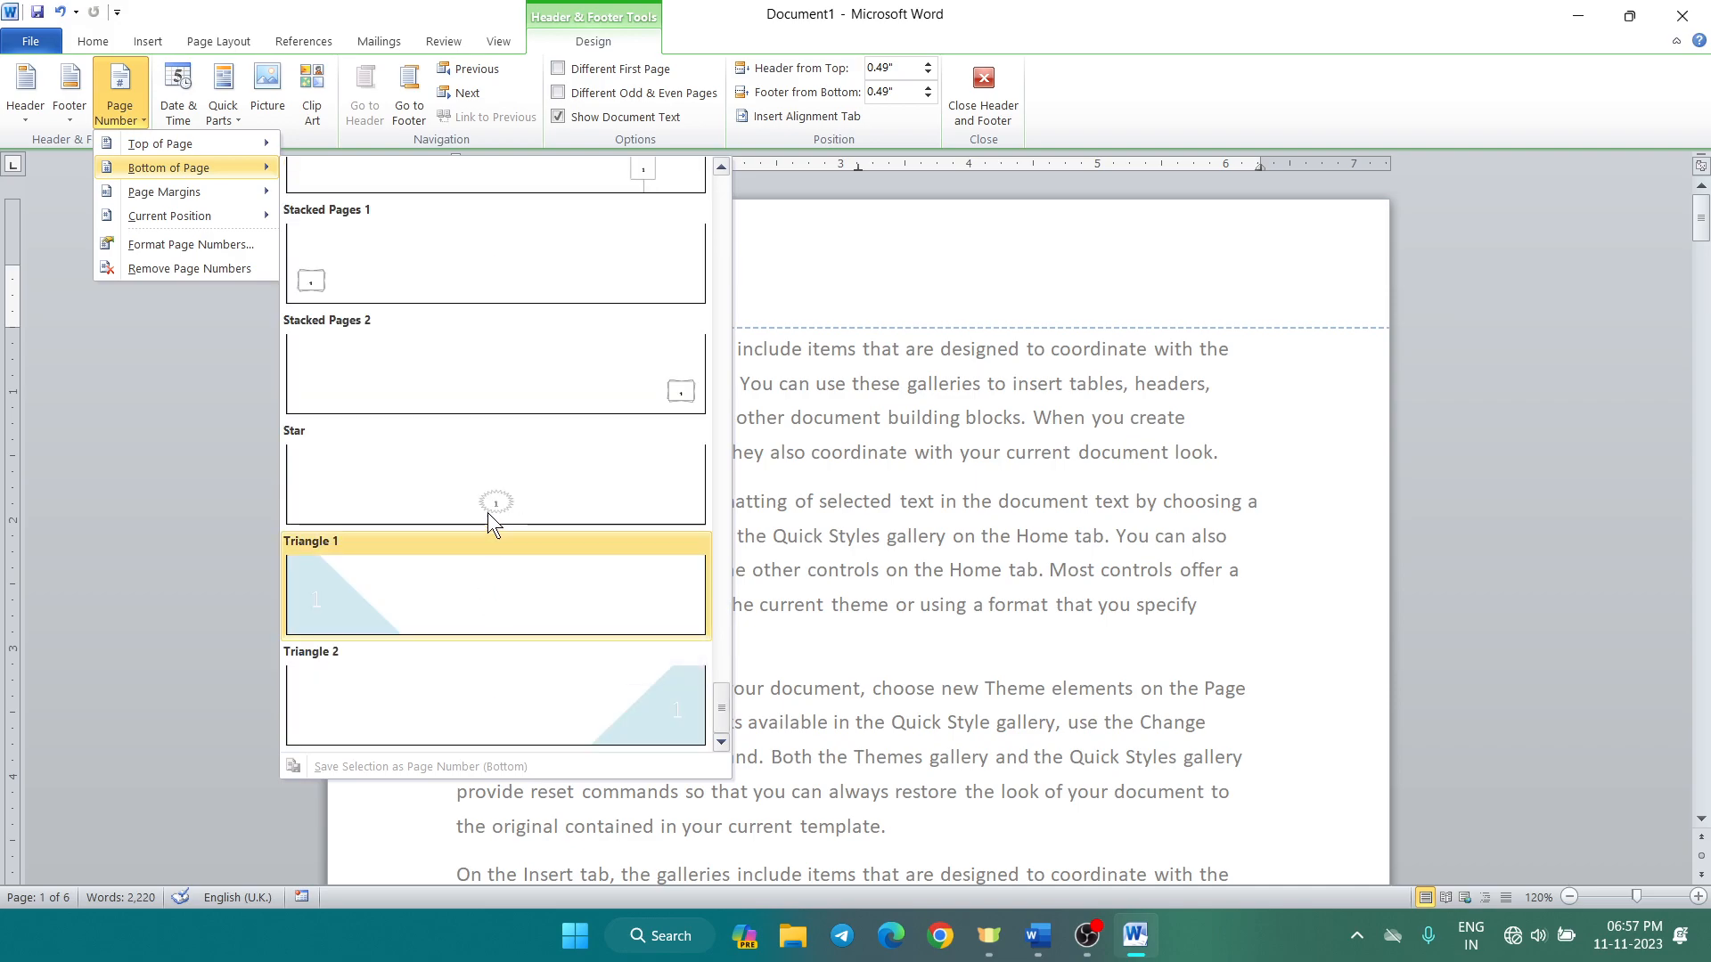
{"action": "left_click", "coordinate": [498, 496]}
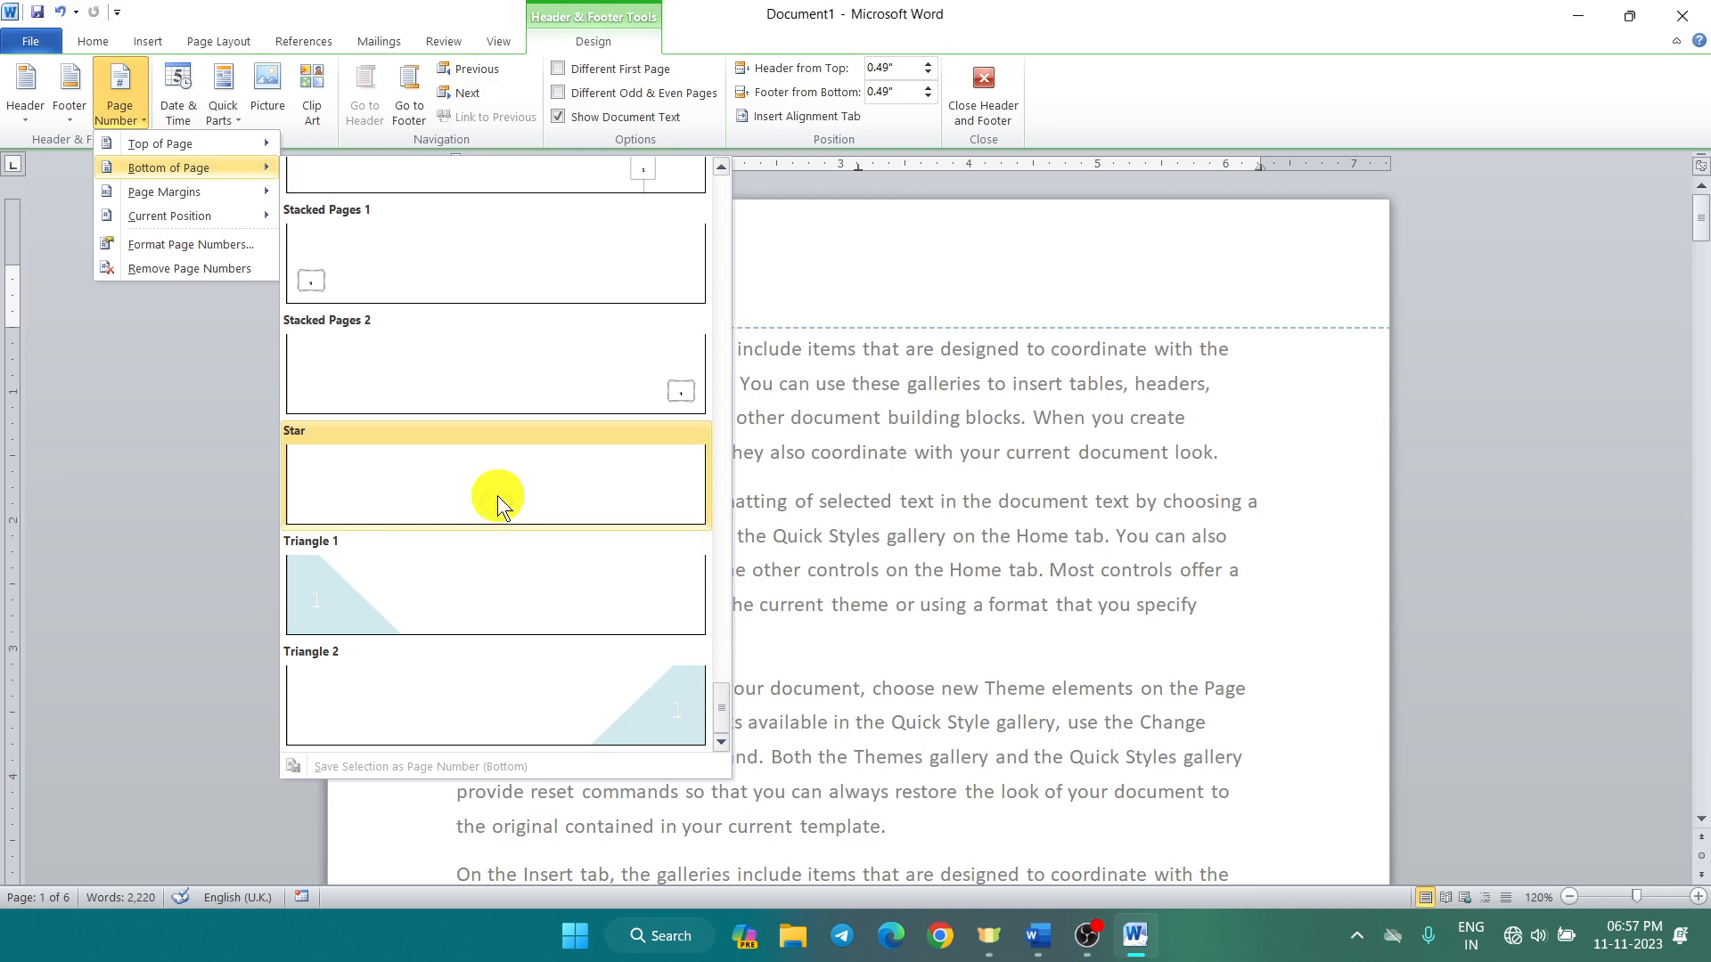
Step: Scroll through the document to check the star page numbers 1, 2 and 3 in the footers
{"action": "scroll", "coordinate": [1016, 791], "scroll_direction": "down", "scroll_amount": 1}
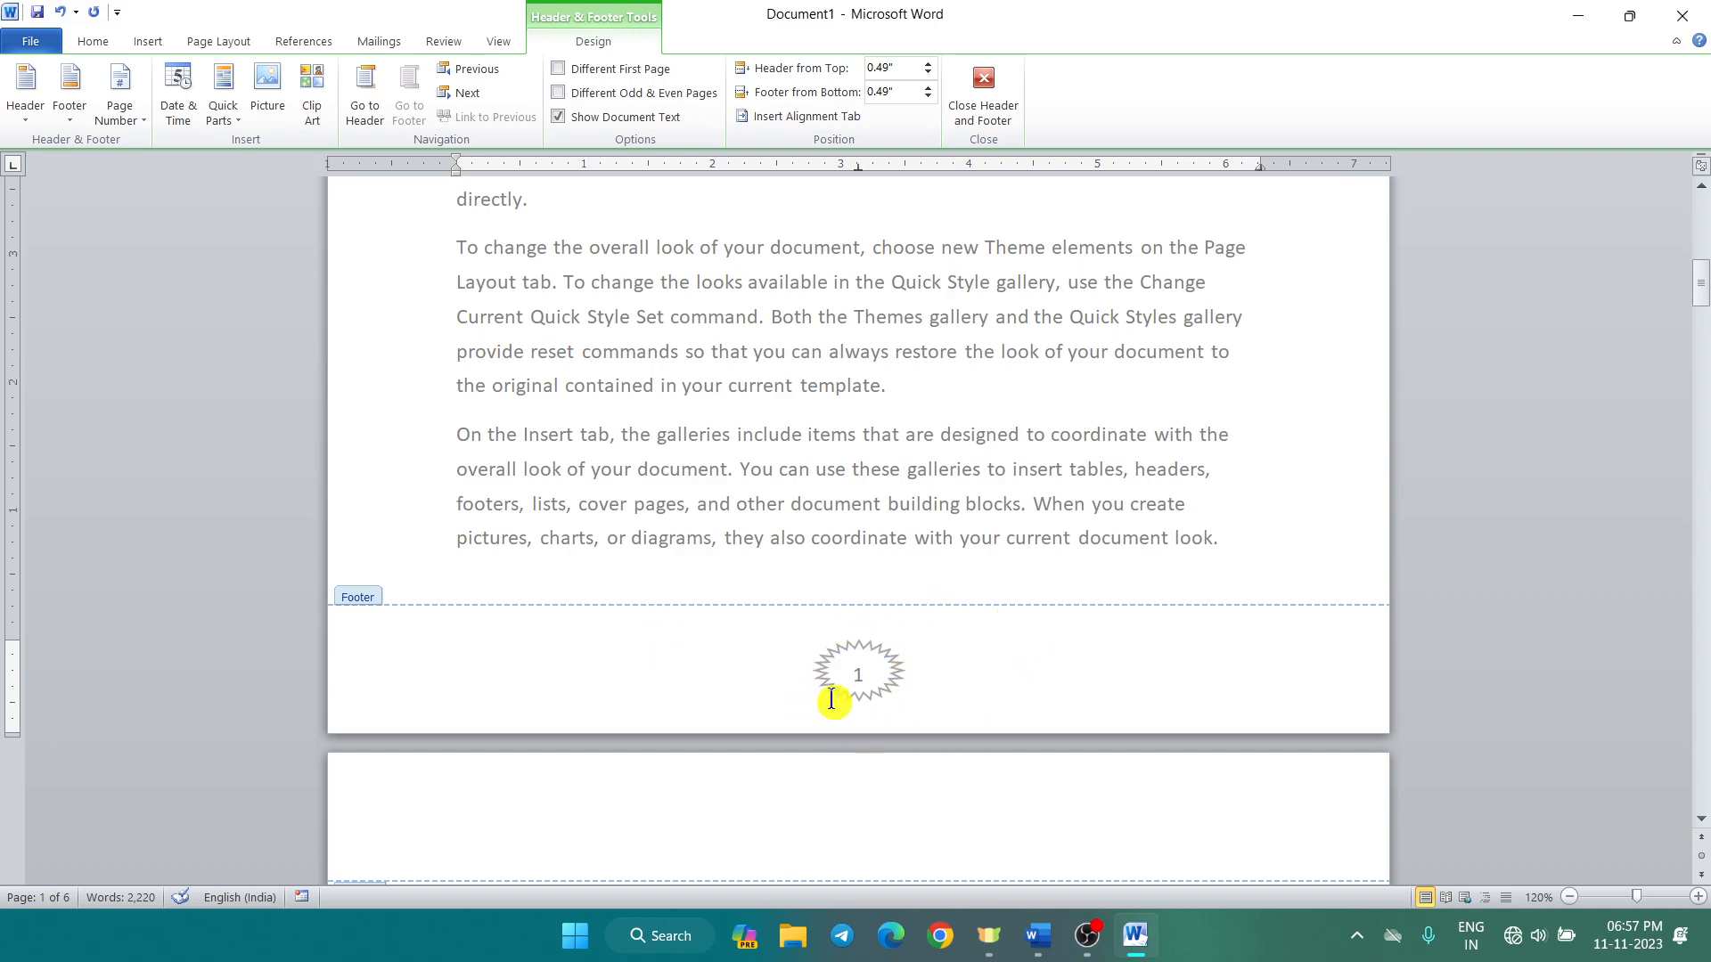
{"action": "scroll", "coordinate": [849, 713], "scroll_direction": "down", "scroll_amount": 6}
{"action": "scroll", "coordinate": [848, 717], "scroll_direction": "down", "scroll_amount": 14}
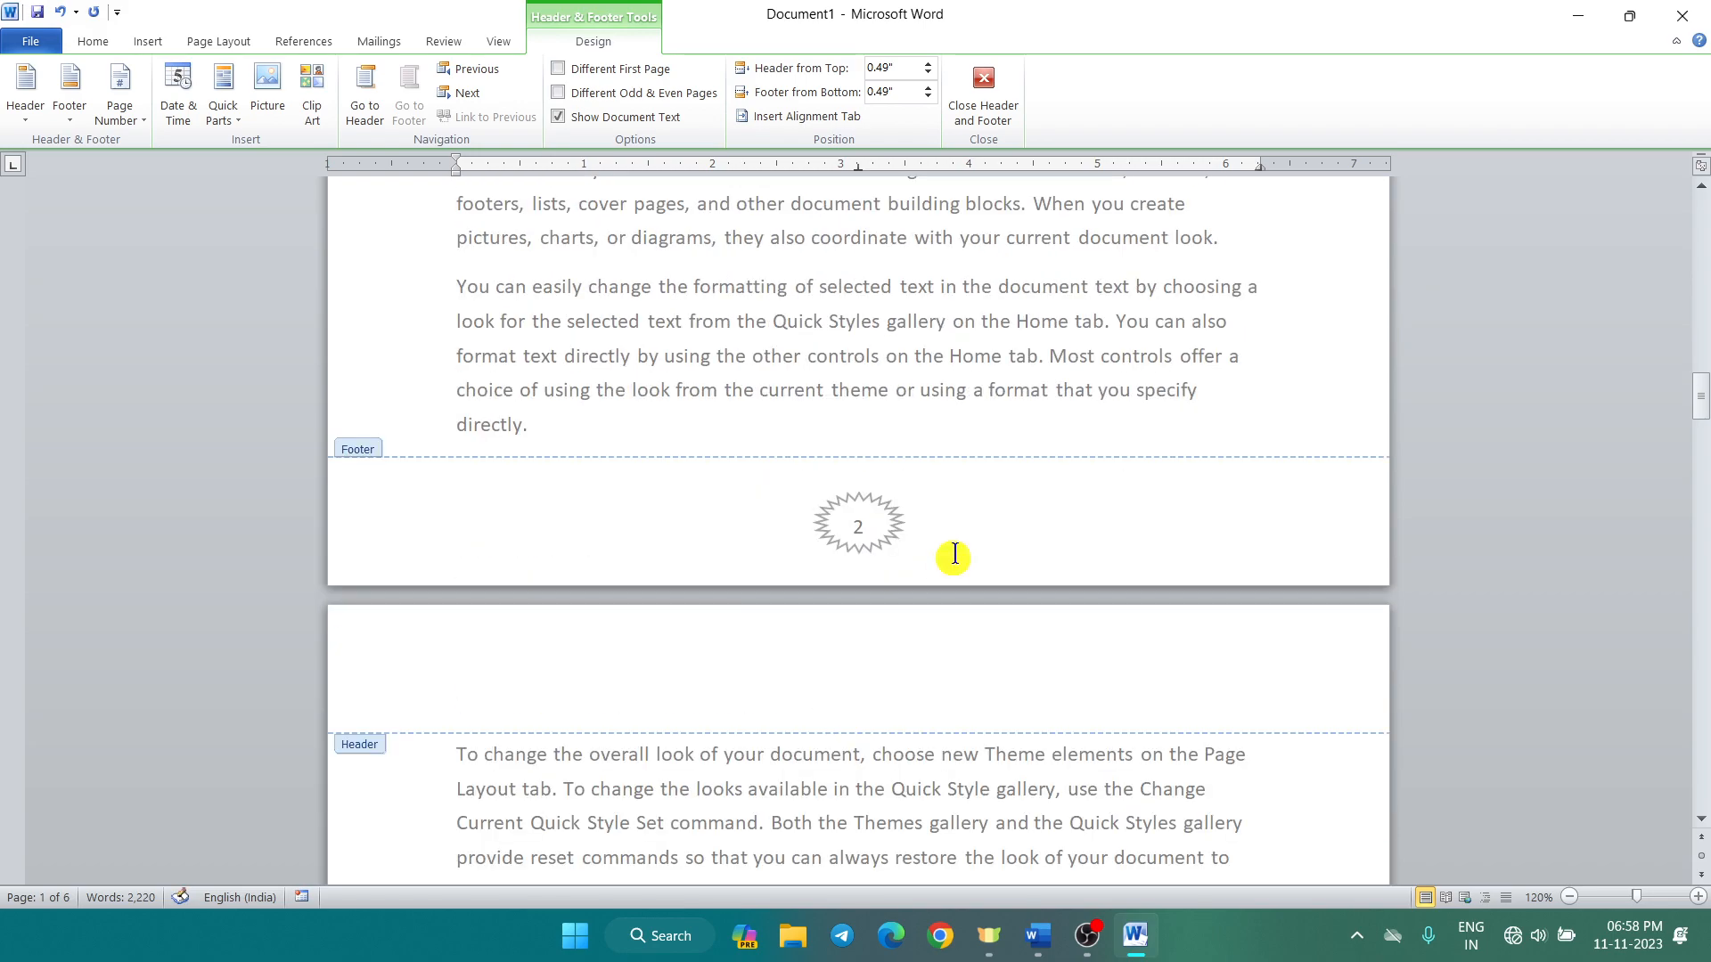
{"action": "scroll", "coordinate": [882, 551], "scroll_direction": "down", "scroll_amount": 11}
{"action": "scroll", "coordinate": [881, 552], "scroll_direction": "down", "scroll_amount": 12}
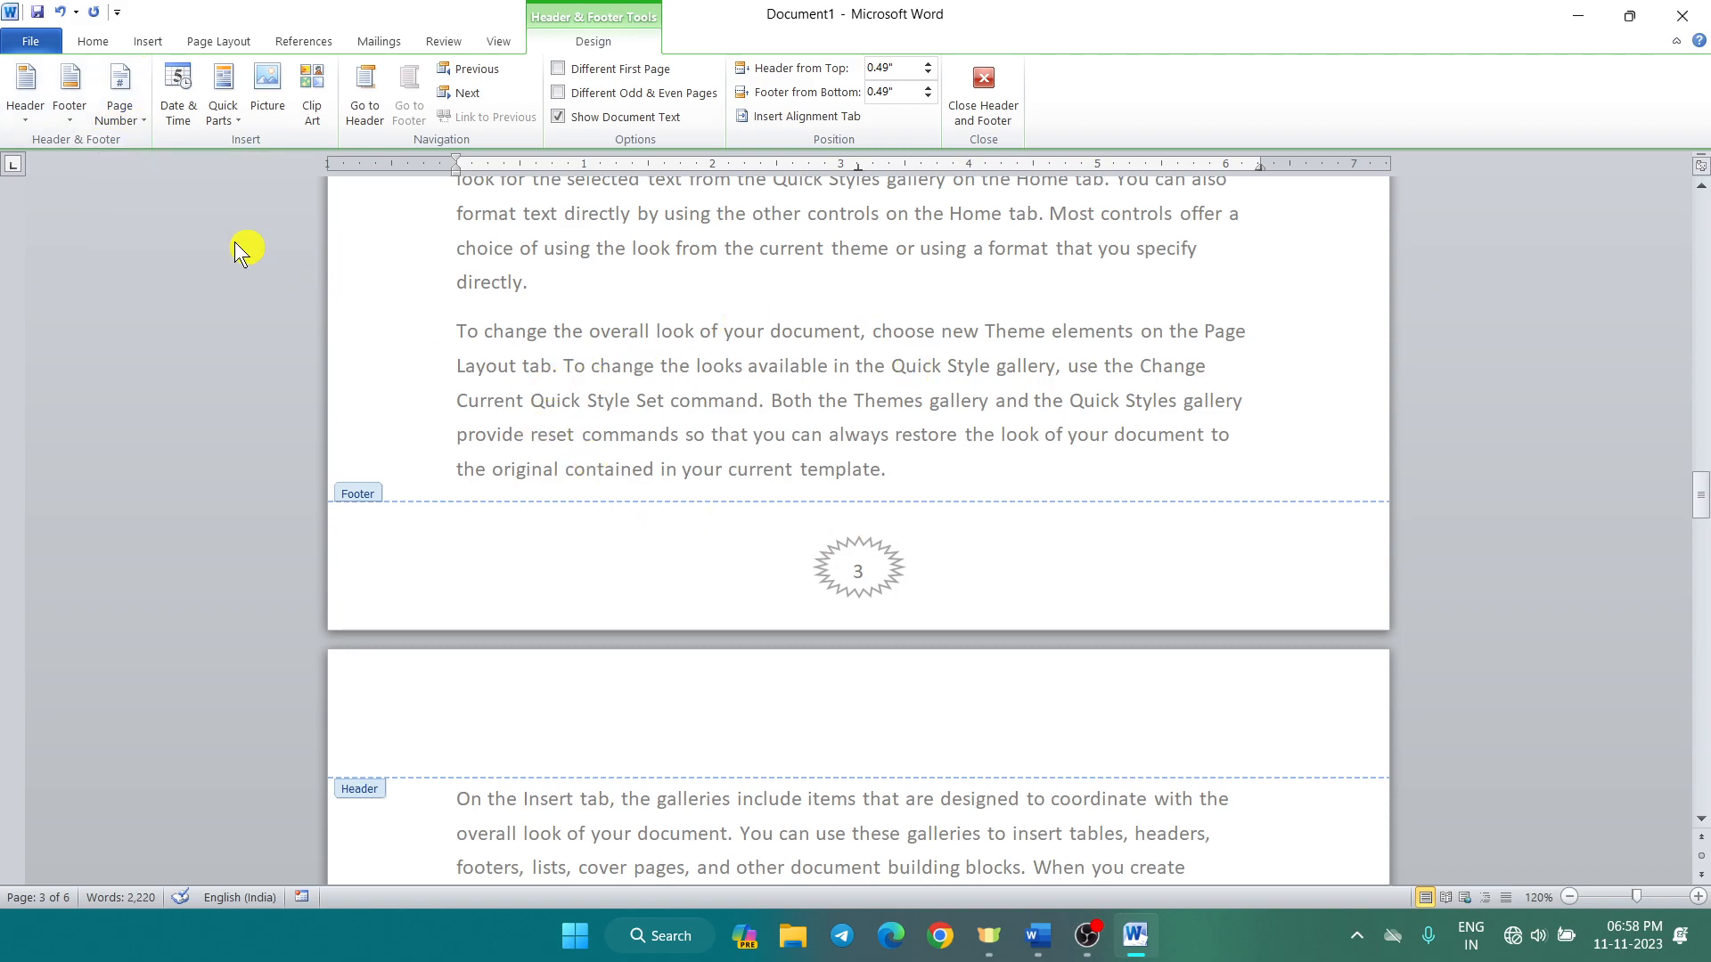
Step: Set the page number format to the Hindi word numerals एक,दो,तीन
{"action": "left_click", "coordinate": [117, 123]}
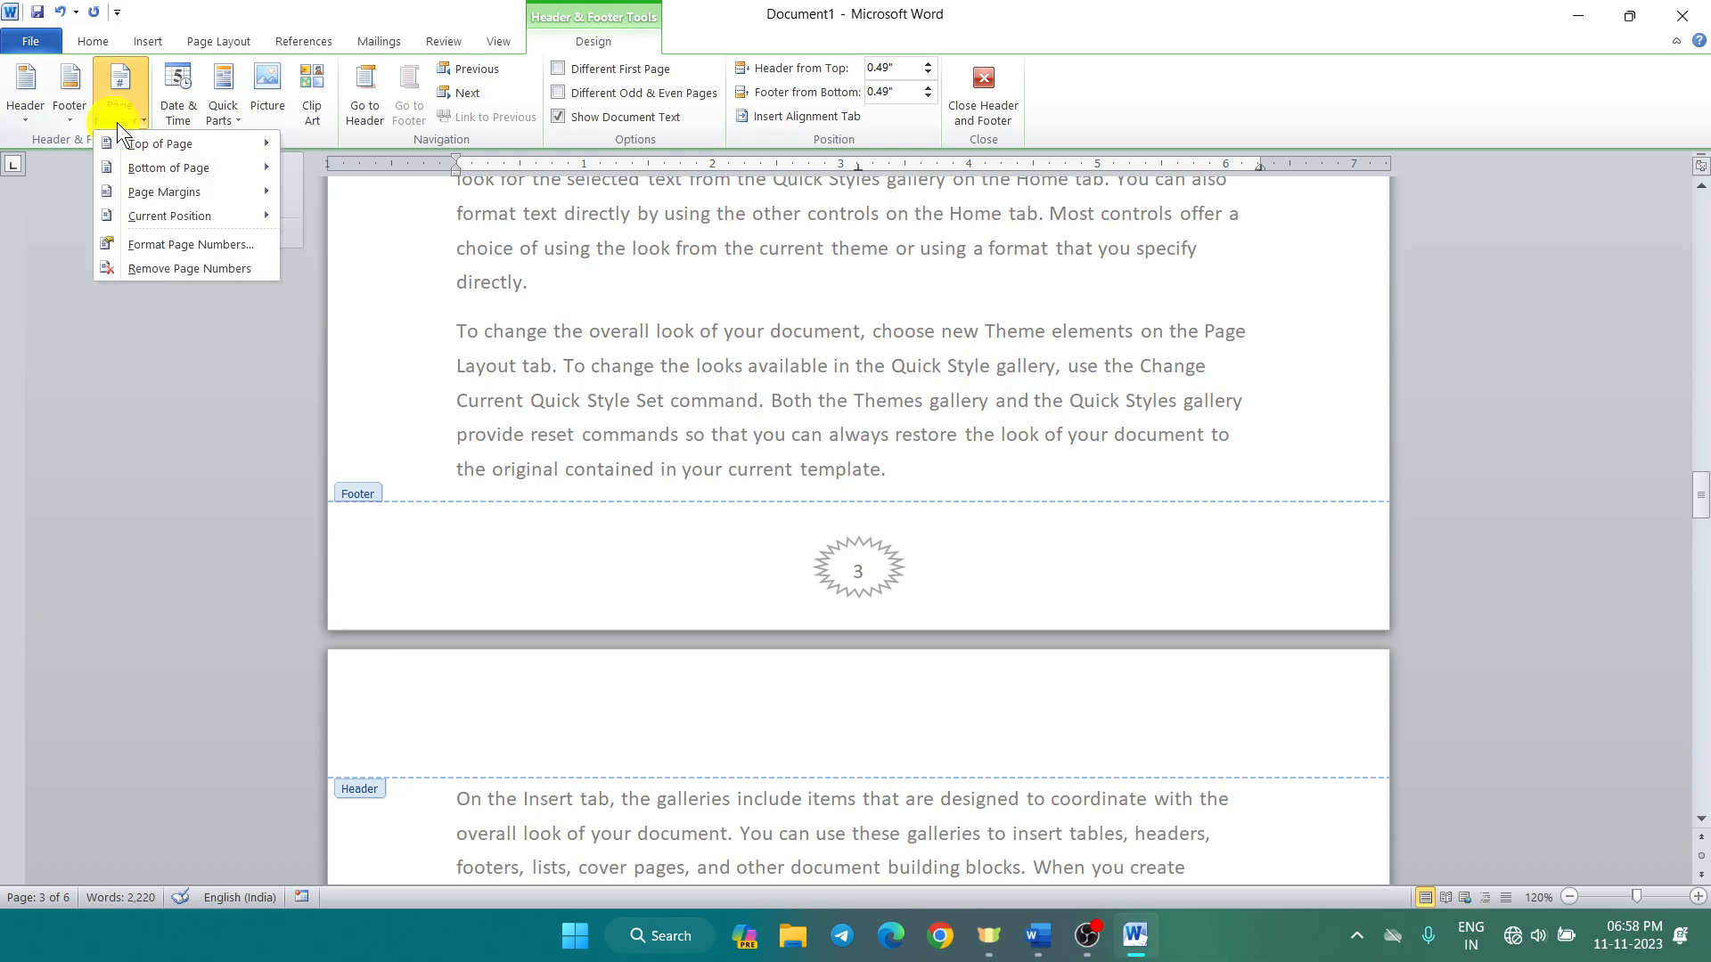
{"action": "left_click", "coordinate": [250, 243]}
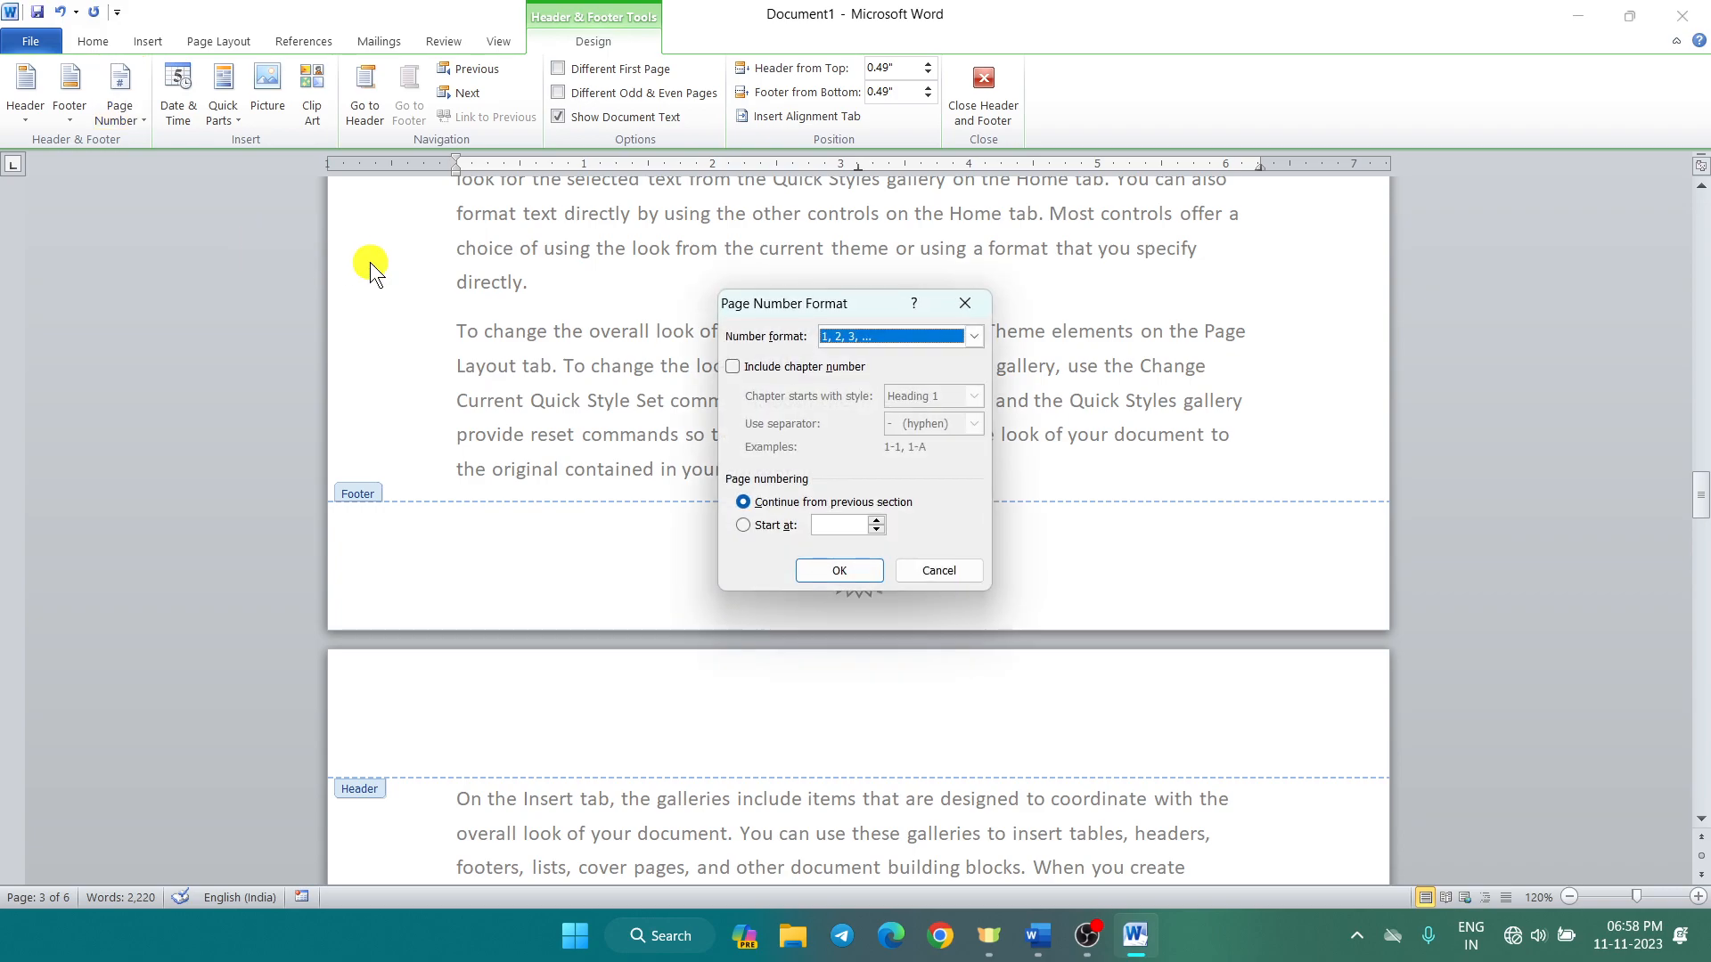
{"action": "left_click", "coordinate": [976, 339]}
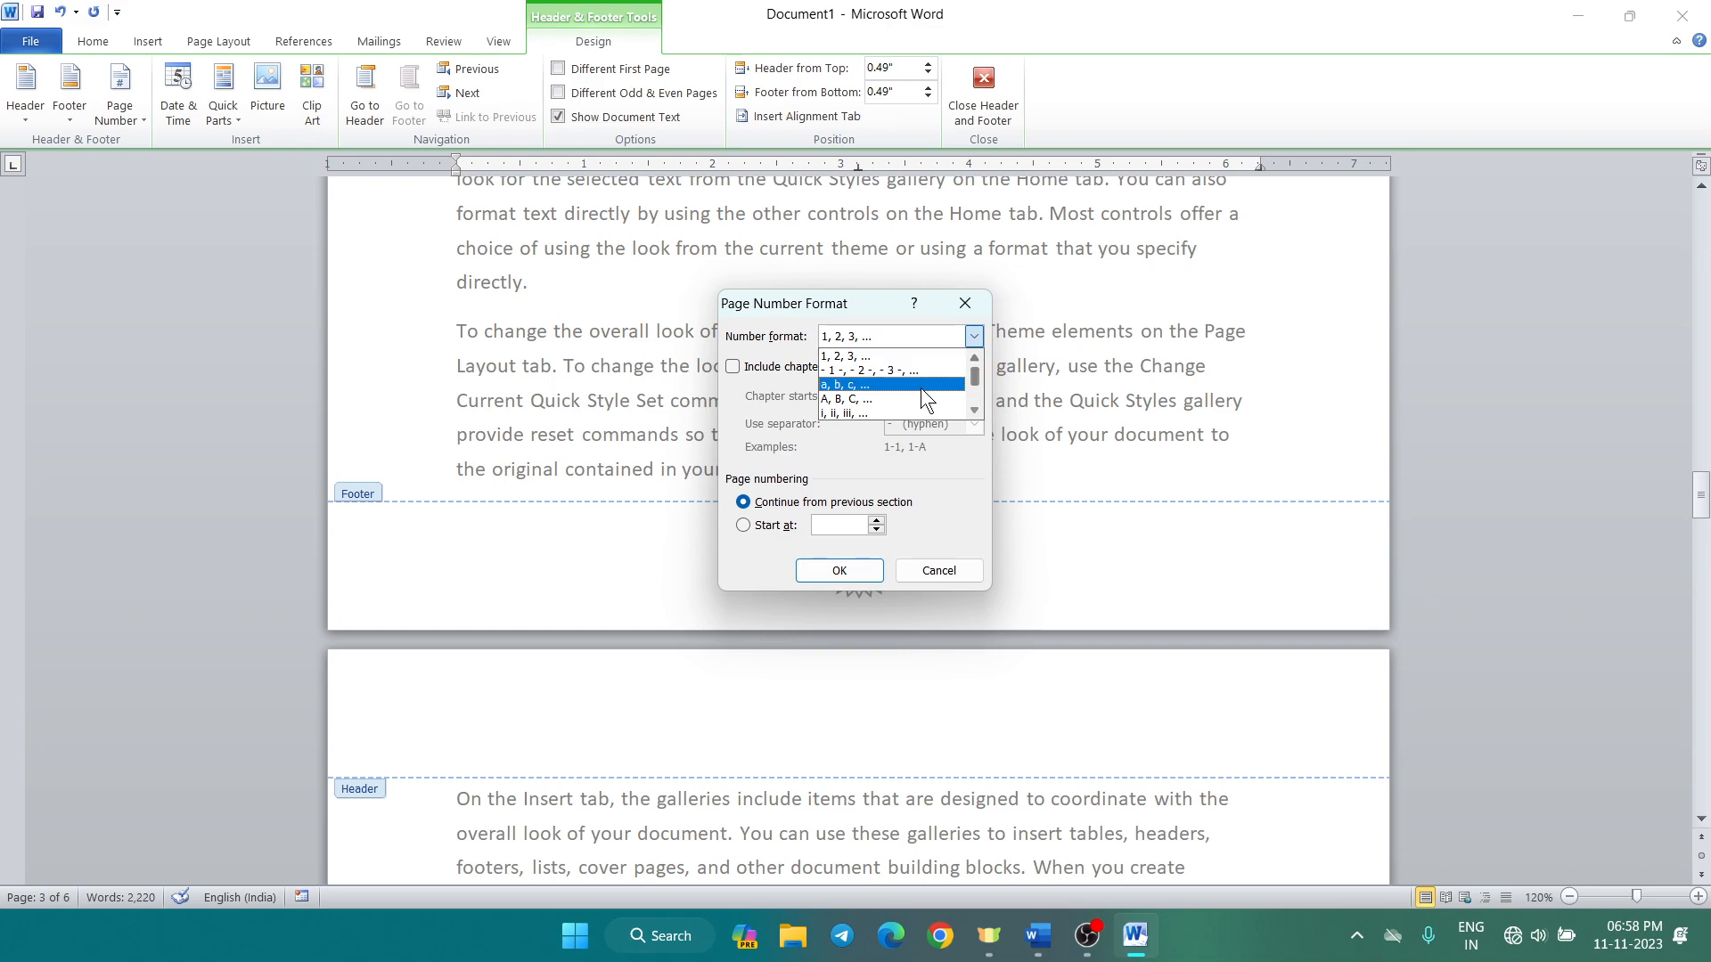
{"action": "left_click_drag", "start_coordinate": [970, 374], "coordinate": [971, 387]}
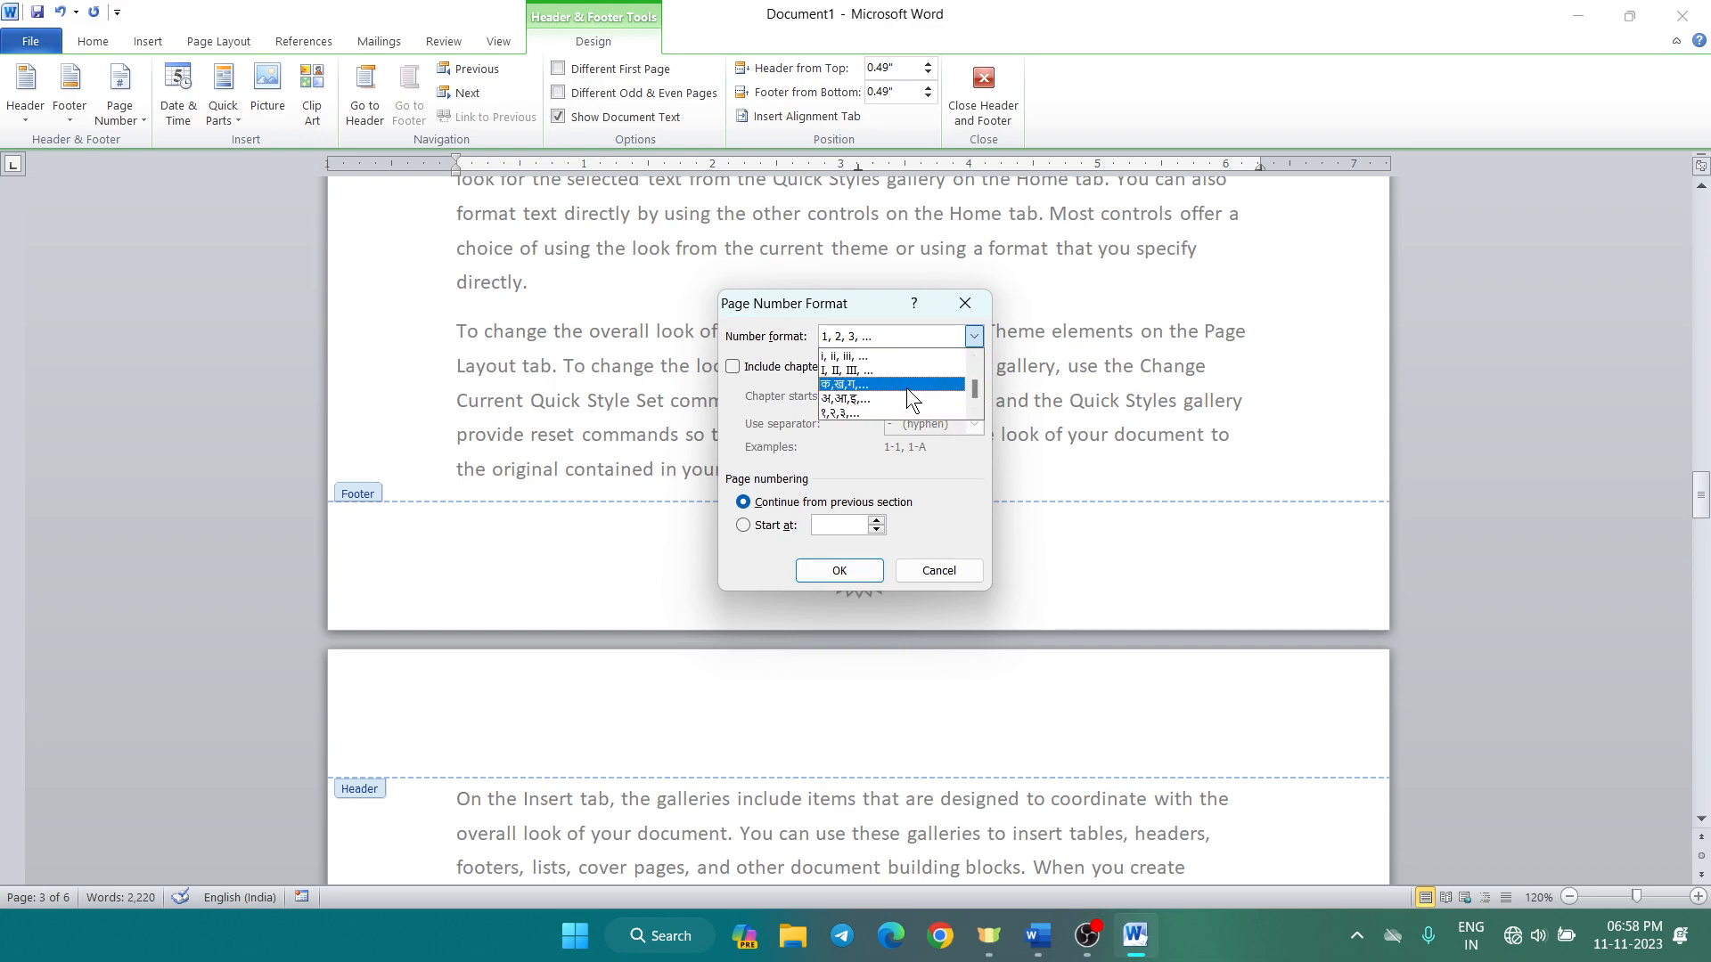
{"action": "left_click_drag", "start_coordinate": [977, 389], "coordinate": [975, 399]}
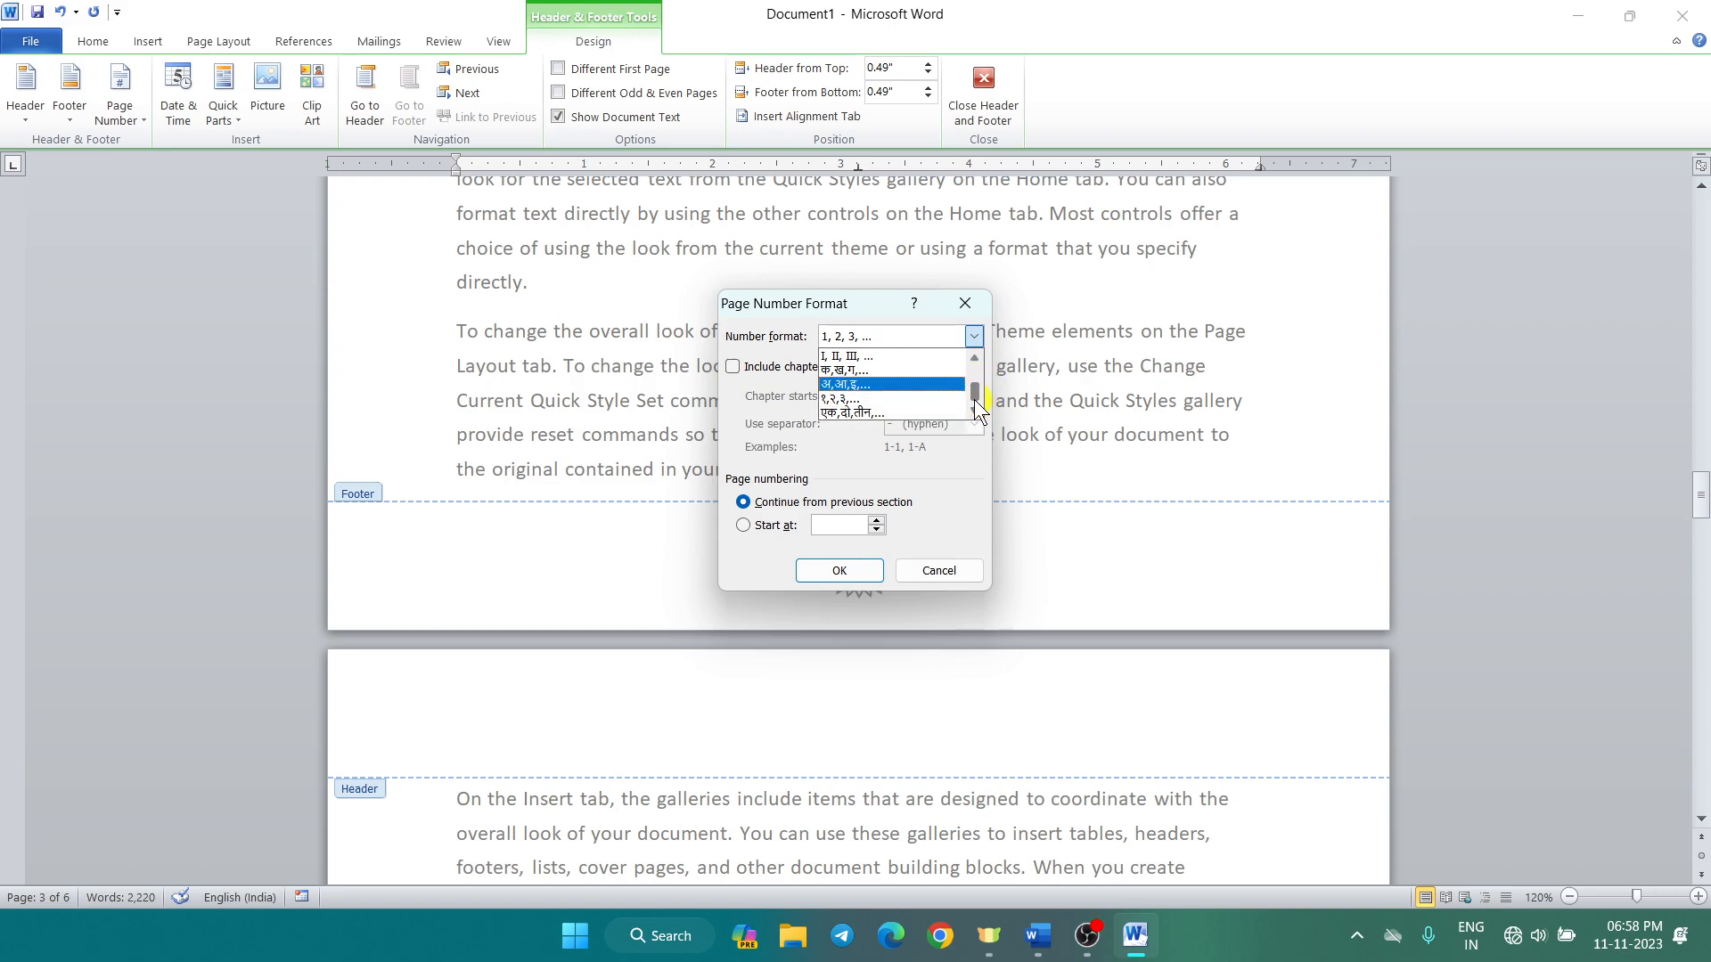
{"action": "left_click", "coordinate": [911, 411]}
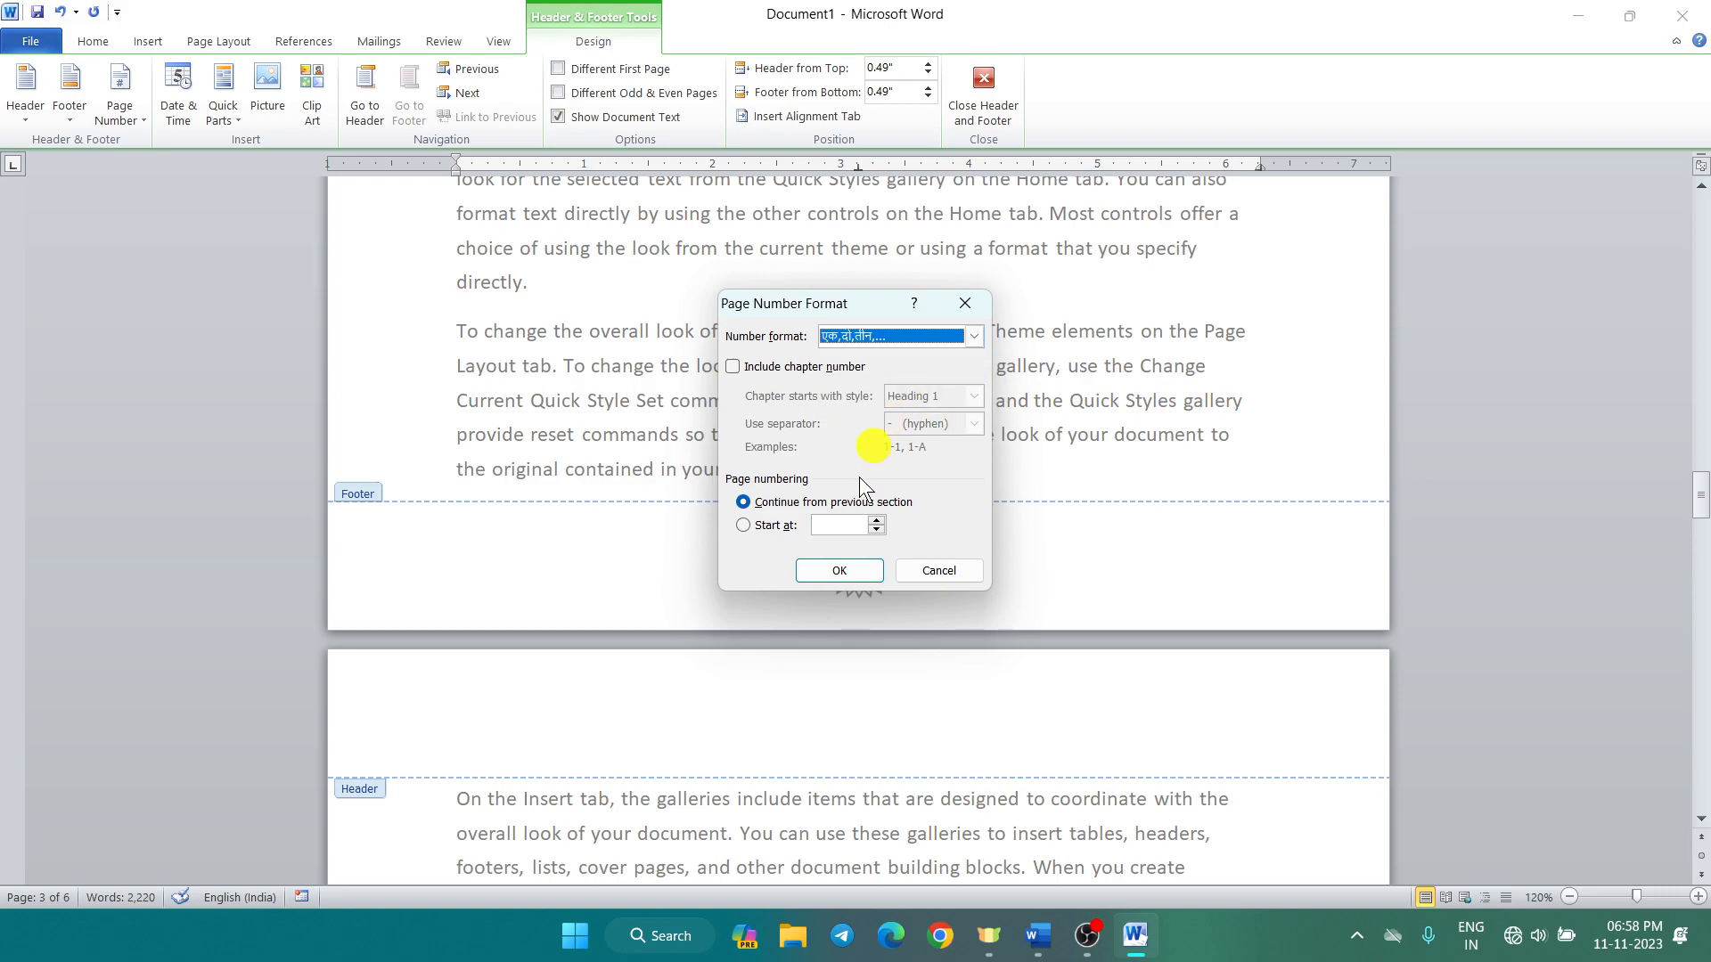
{"action": "left_click", "coordinate": [838, 571]}
Step: Scroll through the pages to confirm the footers read एक, दो, तीन
{"action": "scroll", "coordinate": [911, 838], "scroll_direction": "down", "scroll_amount": 2}
{"action": "scroll", "coordinate": [911, 838], "scroll_direction": "down", "scroll_amount": 10}
{"action": "scroll", "coordinate": [893, 815], "scroll_direction": "down", "scroll_amount": 8}
{"action": "scroll", "coordinate": [856, 760], "scroll_direction": "down", "scroll_amount": 12}
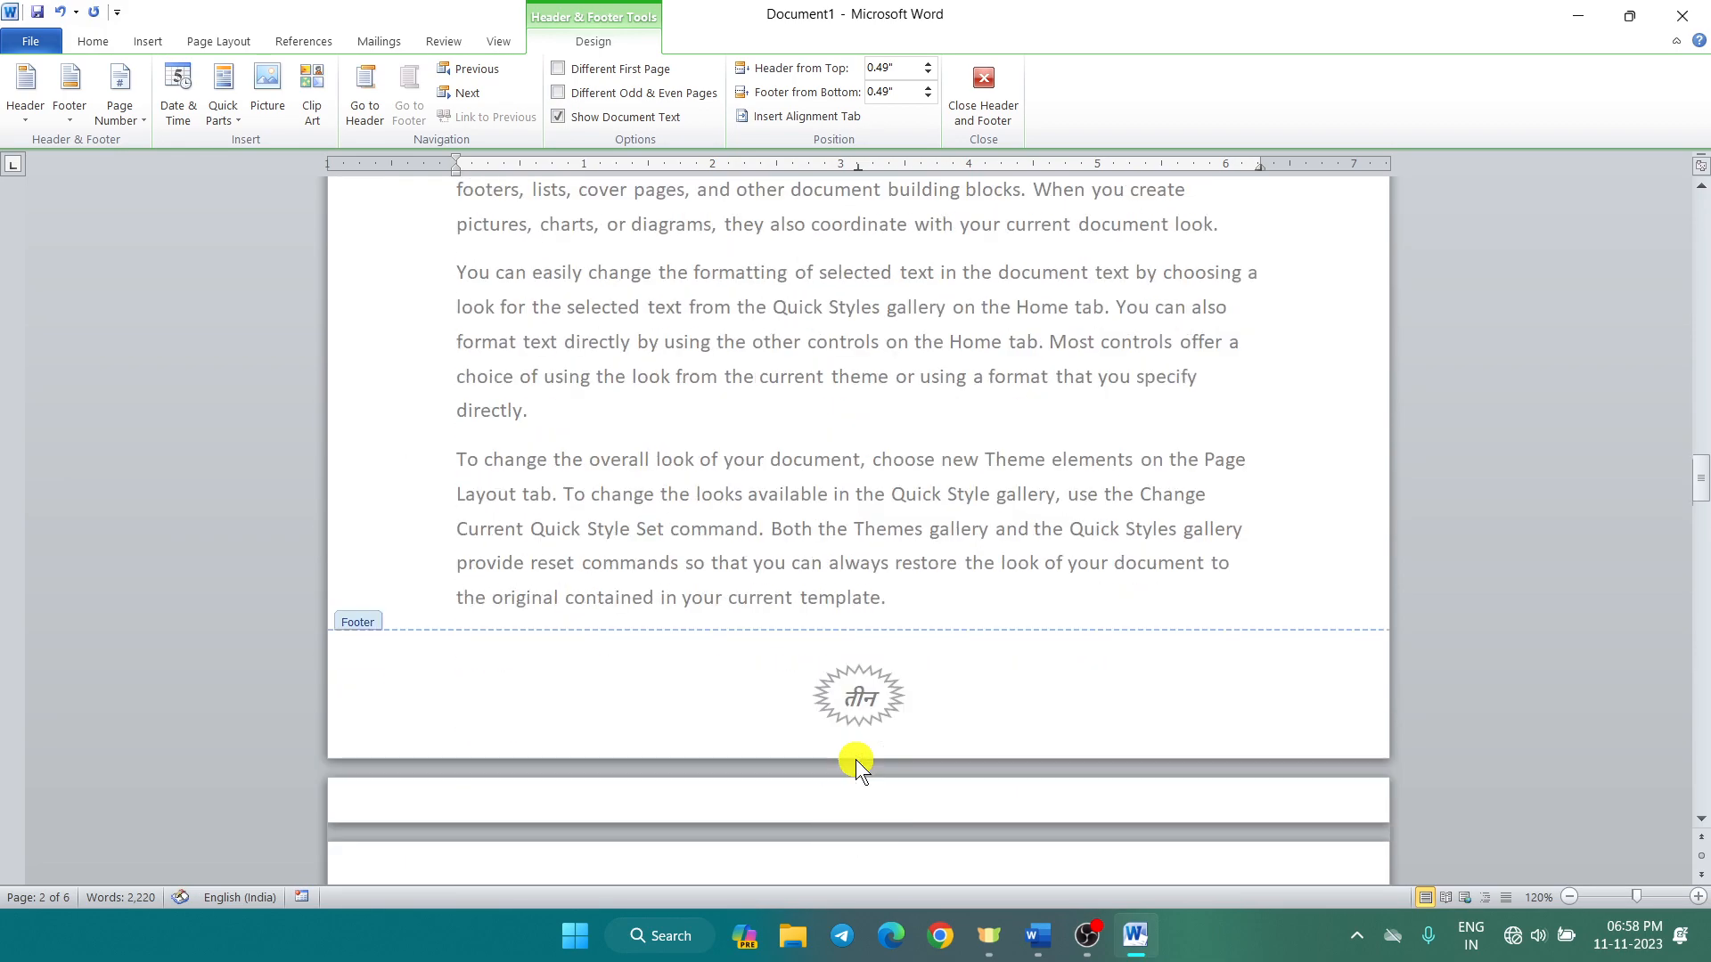
{"action": "scroll", "coordinate": [855, 759], "scroll_direction": "down", "scroll_amount": 3}
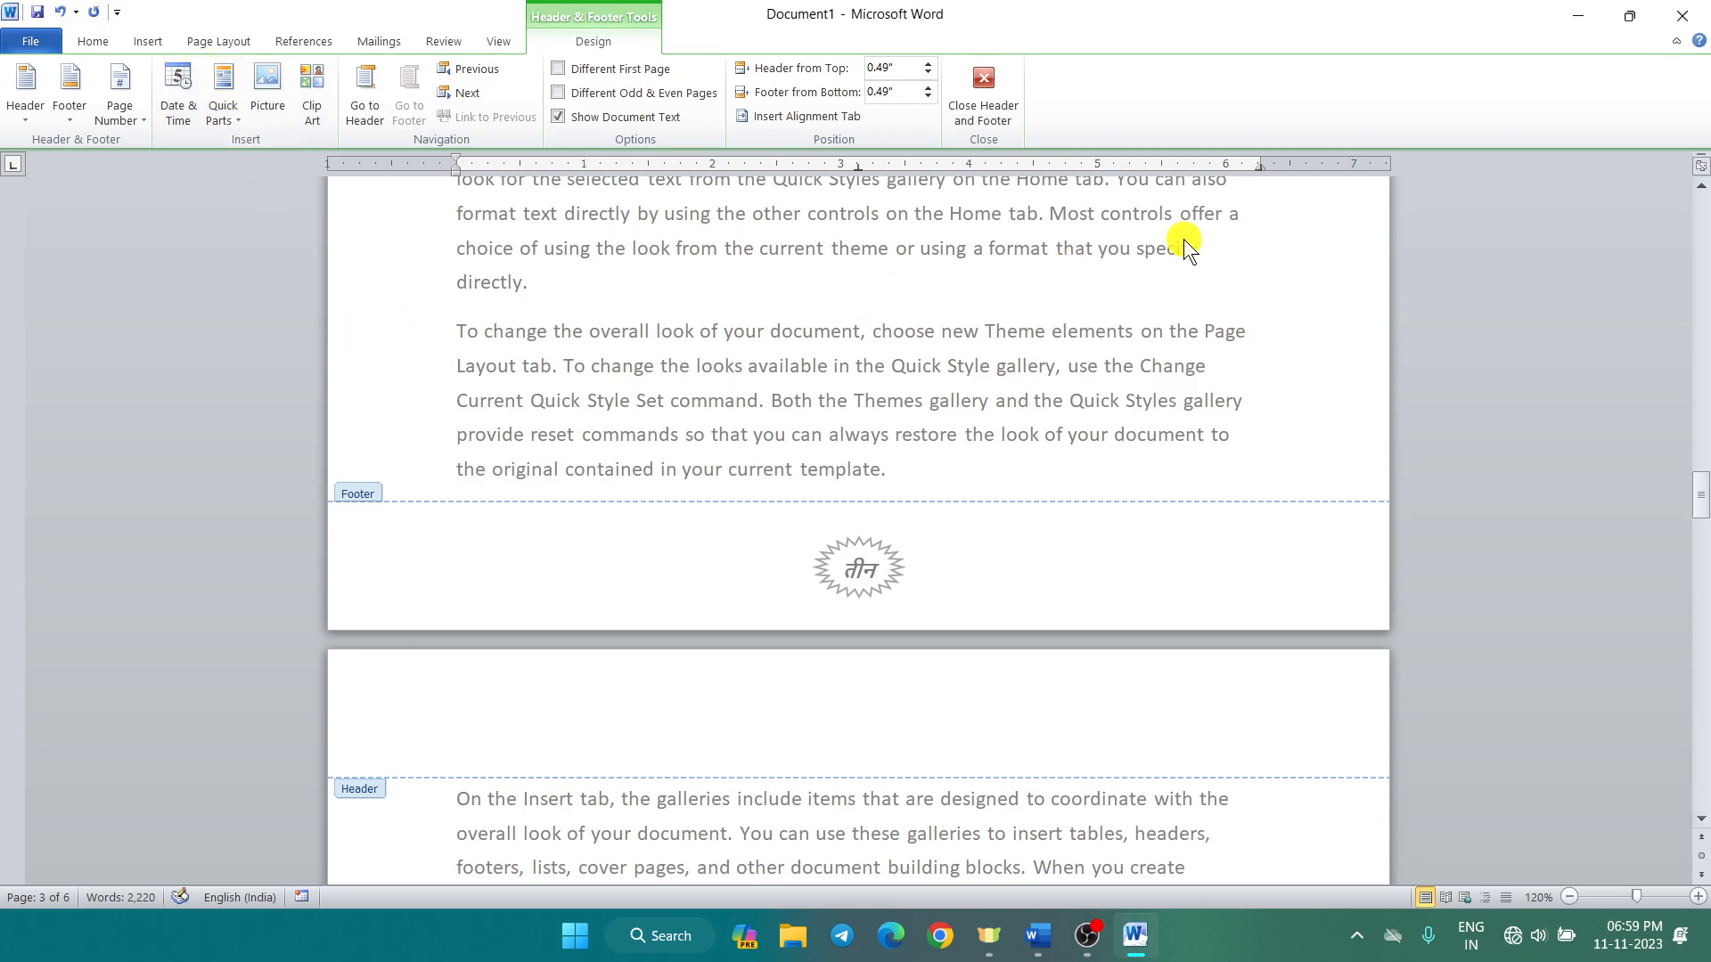
Step: Close header and footer editing and return to the body text
{"action": "left_click", "coordinate": [982, 83]}
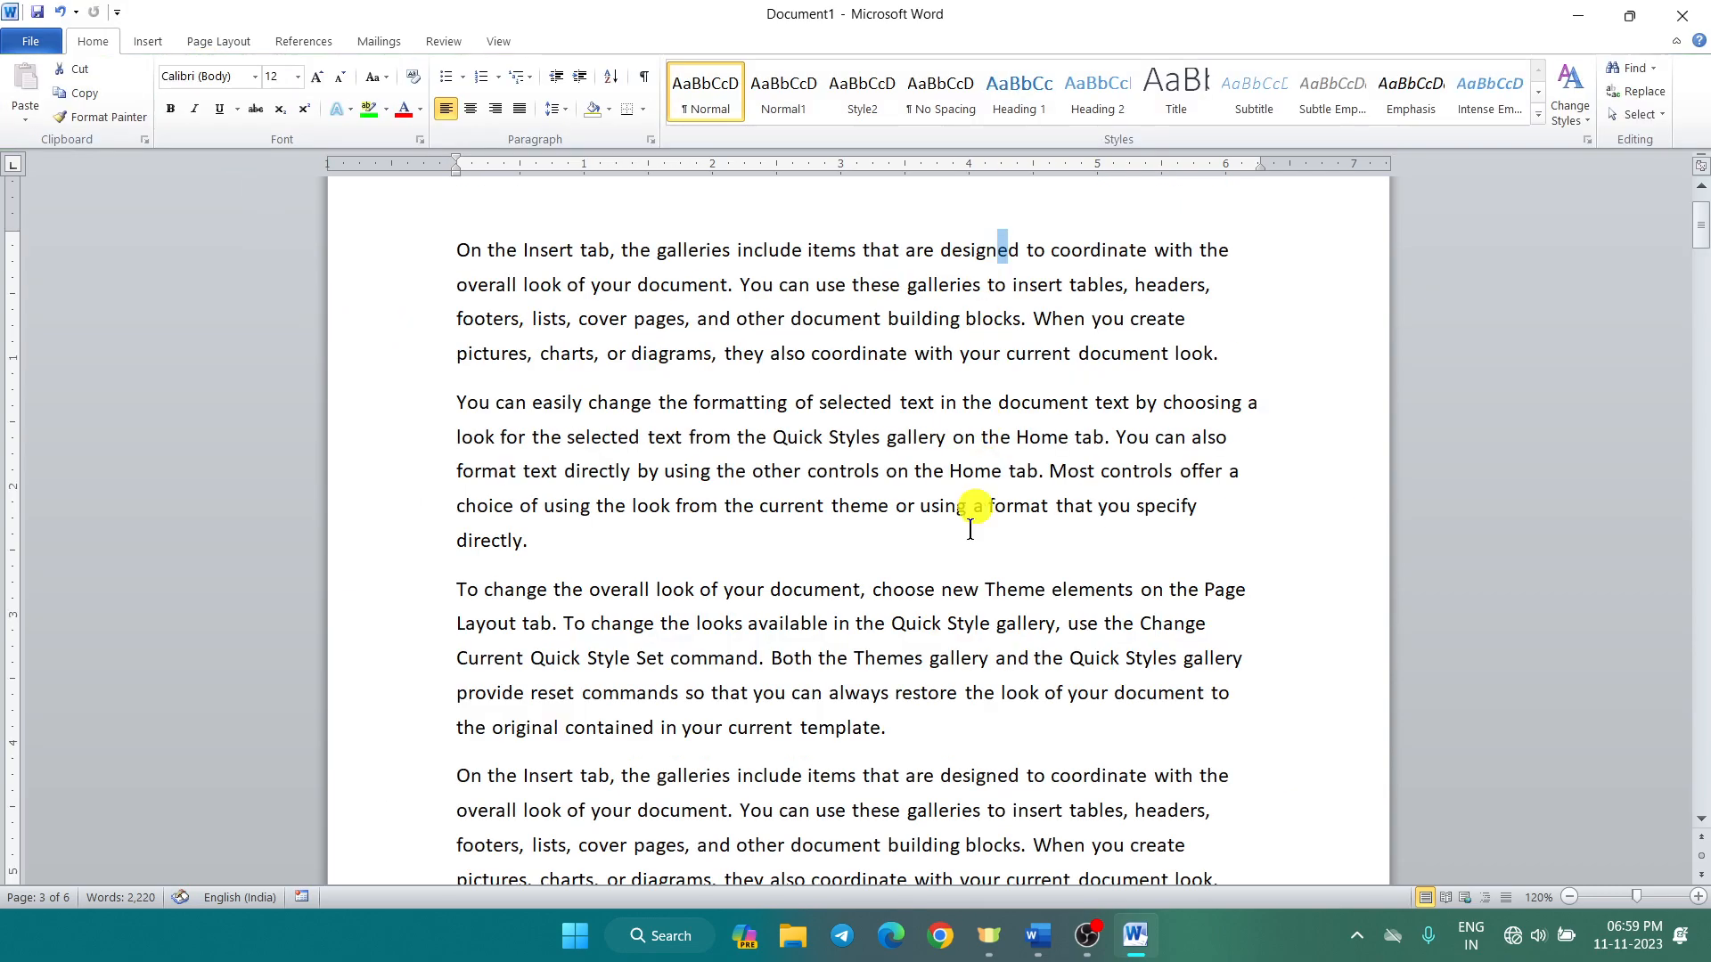
{"action": "scroll", "coordinate": [949, 631], "scroll_direction": "down", "scroll_amount": 4}
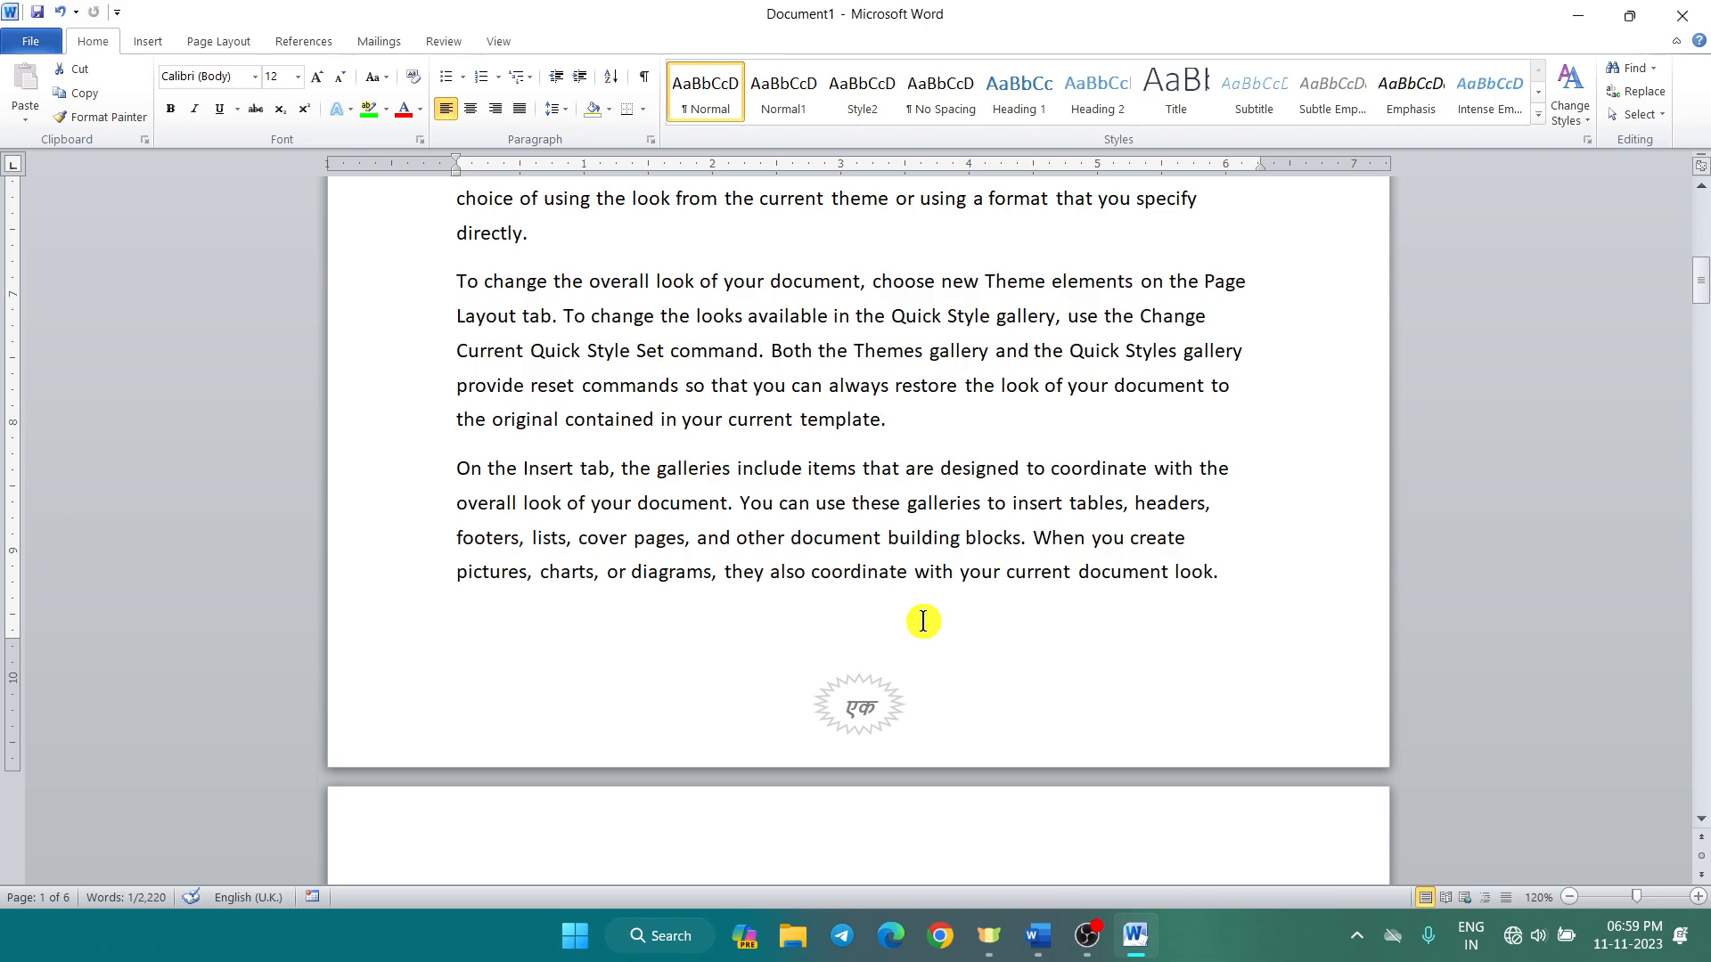
{"action": "left_click", "coordinate": [142, 46]}
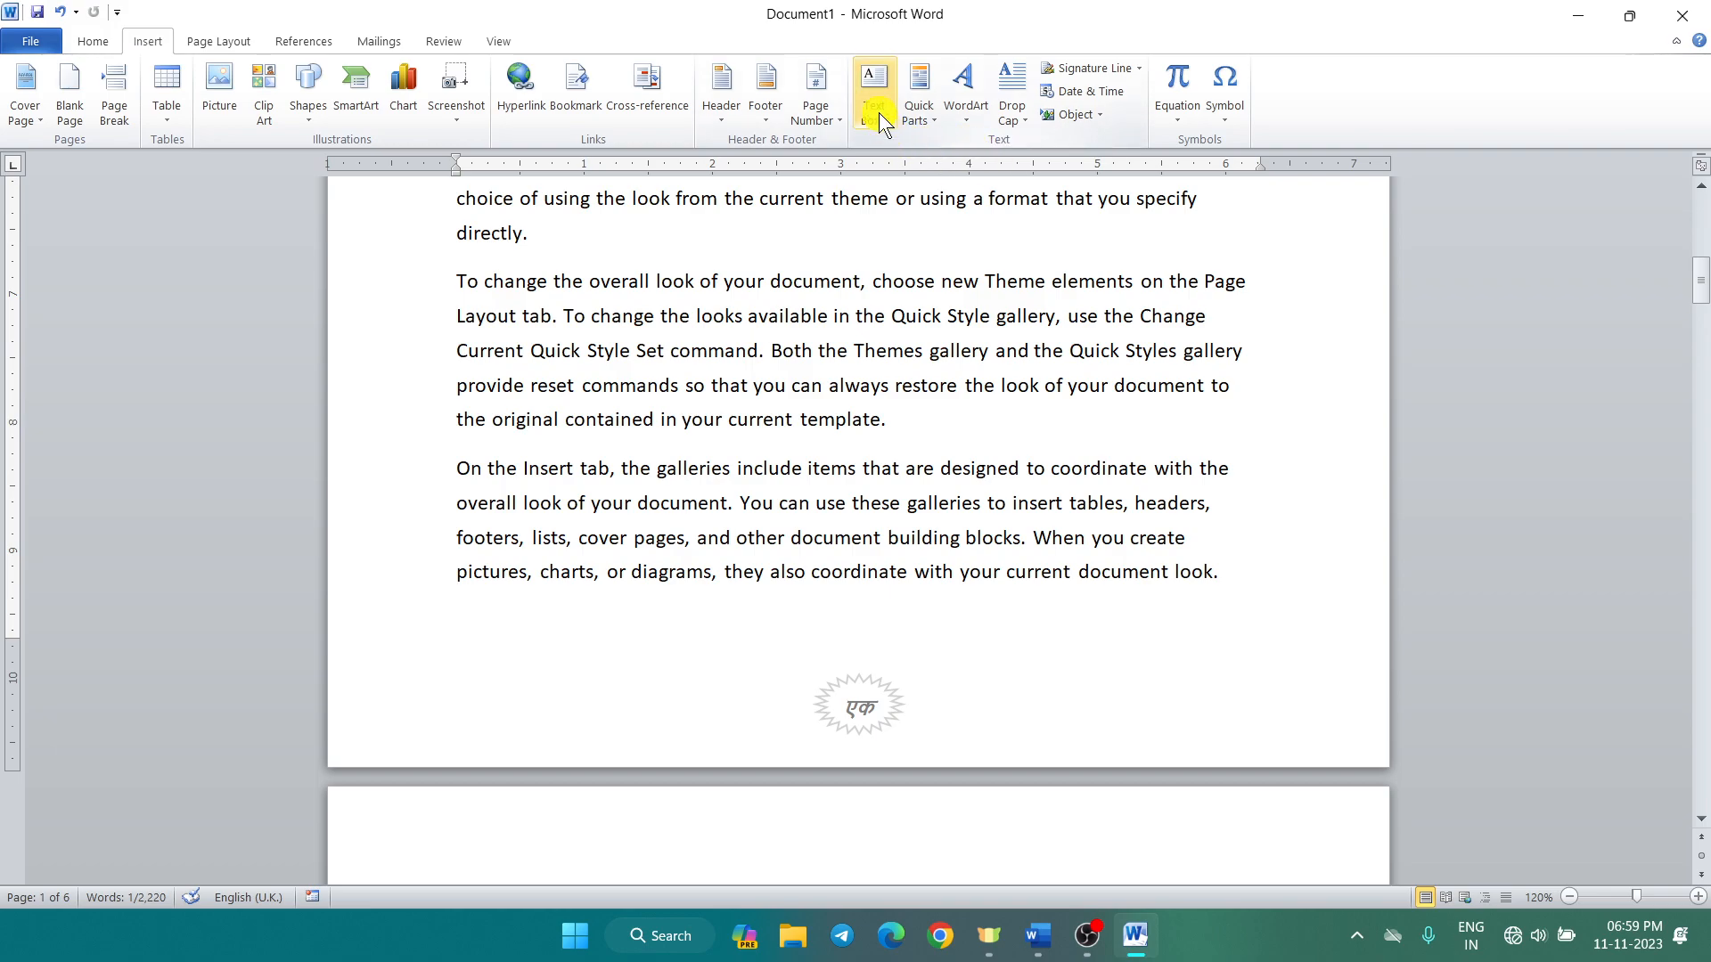
{"action": "scroll", "coordinate": [927, 145], "scroll_direction": "down", "scroll_amount": 1}
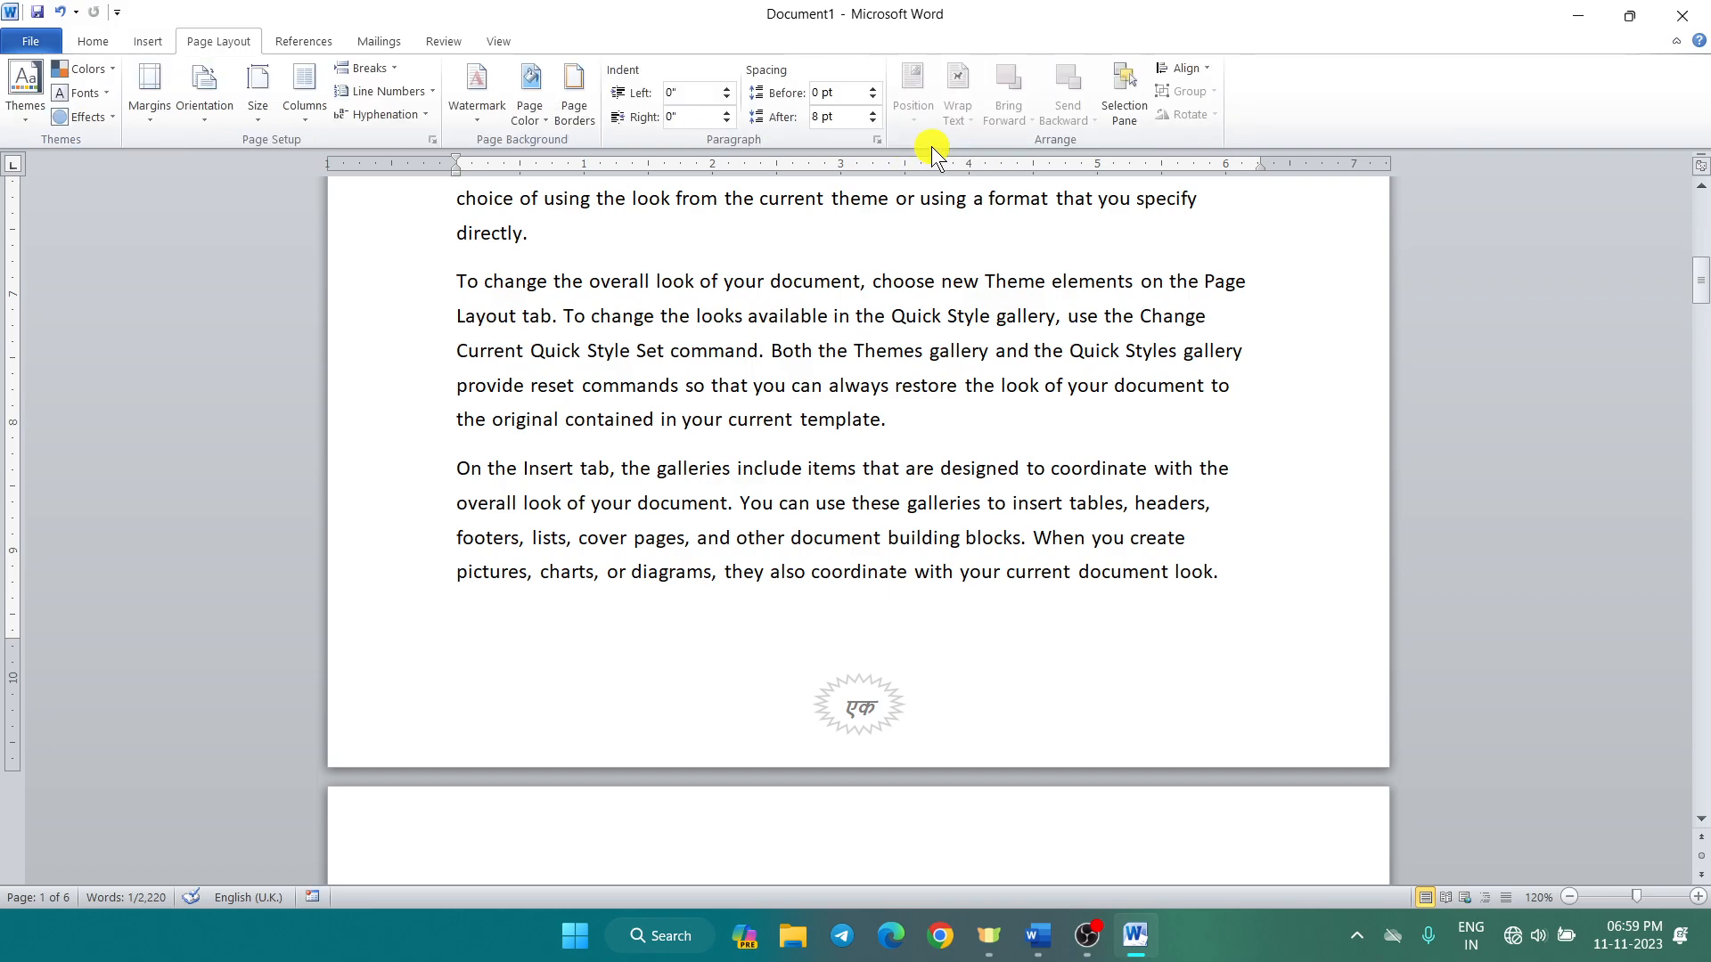
{"action": "left_click", "coordinate": [151, 36]}
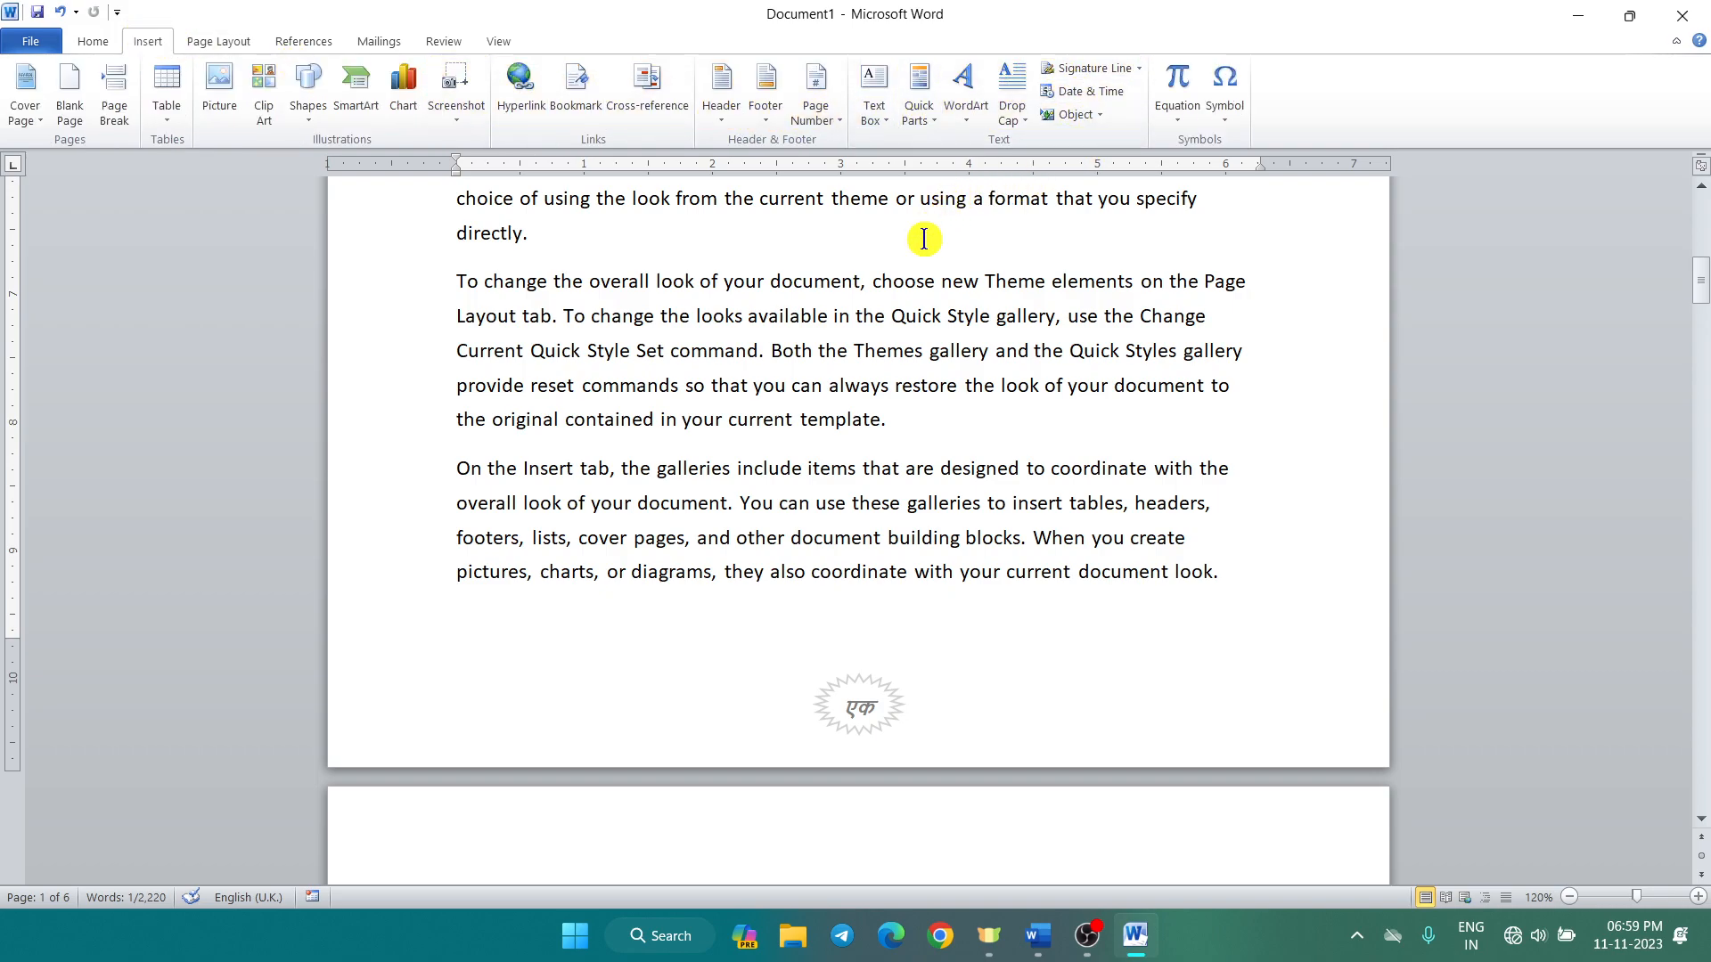
Step: Remove the page numbers from the document
{"action": "left_click", "coordinate": [836, 122]}
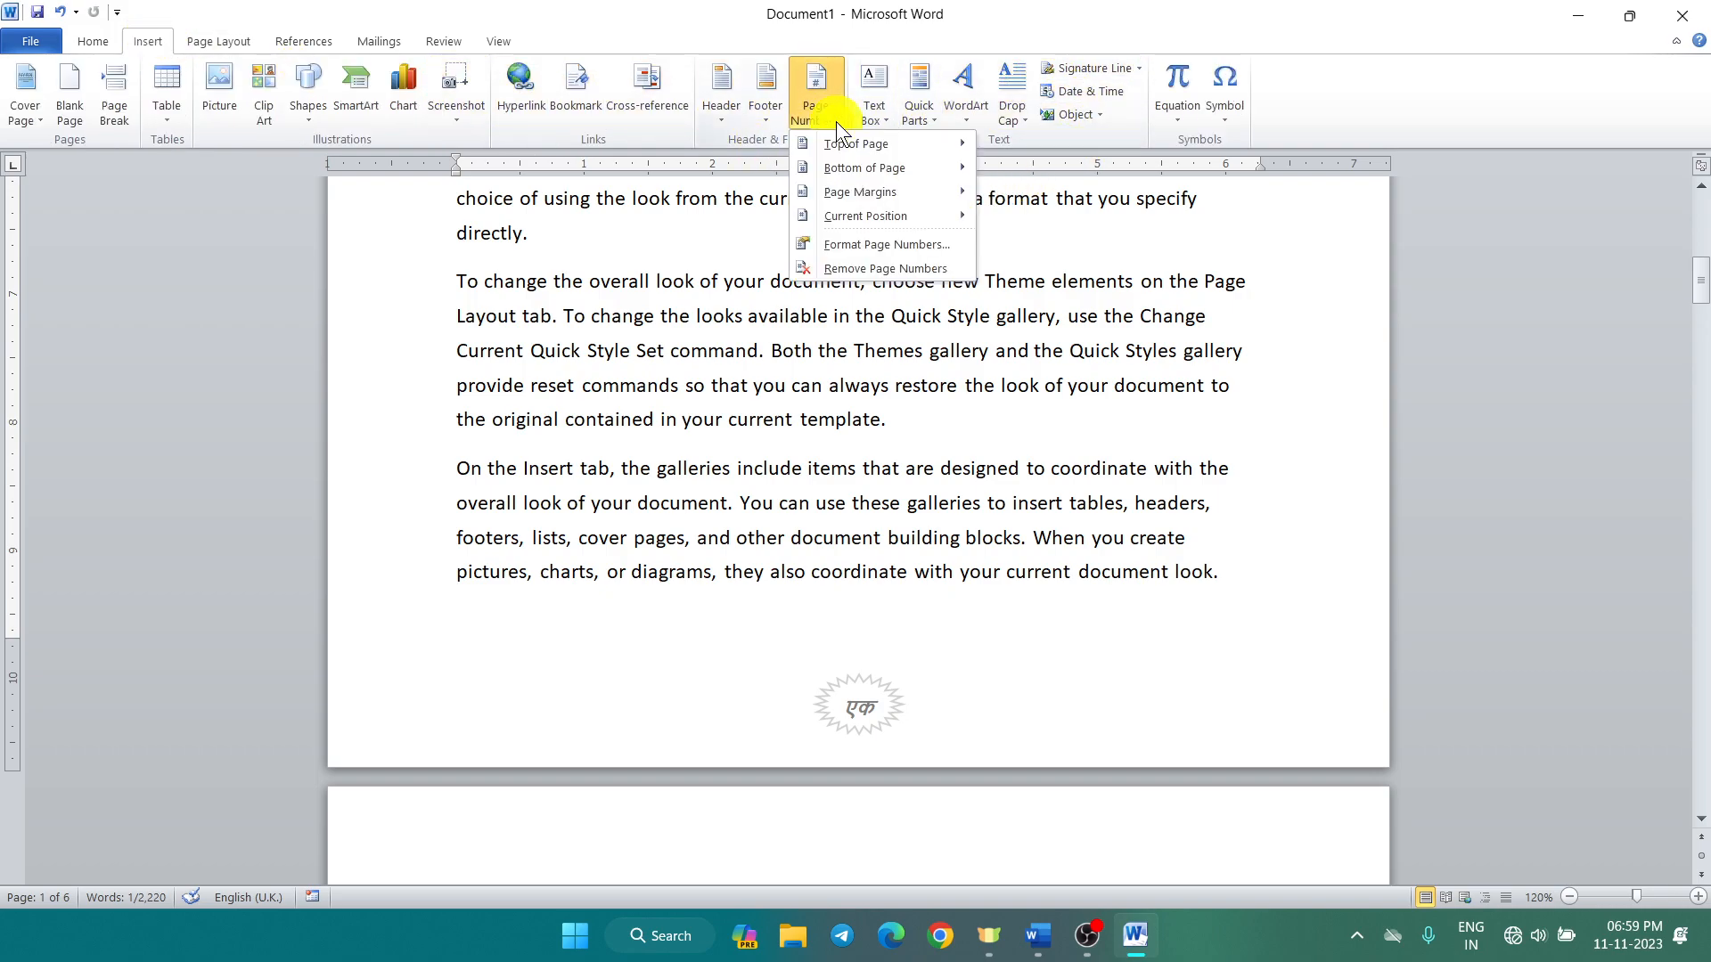
{"action": "left_click", "coordinate": [864, 266]}
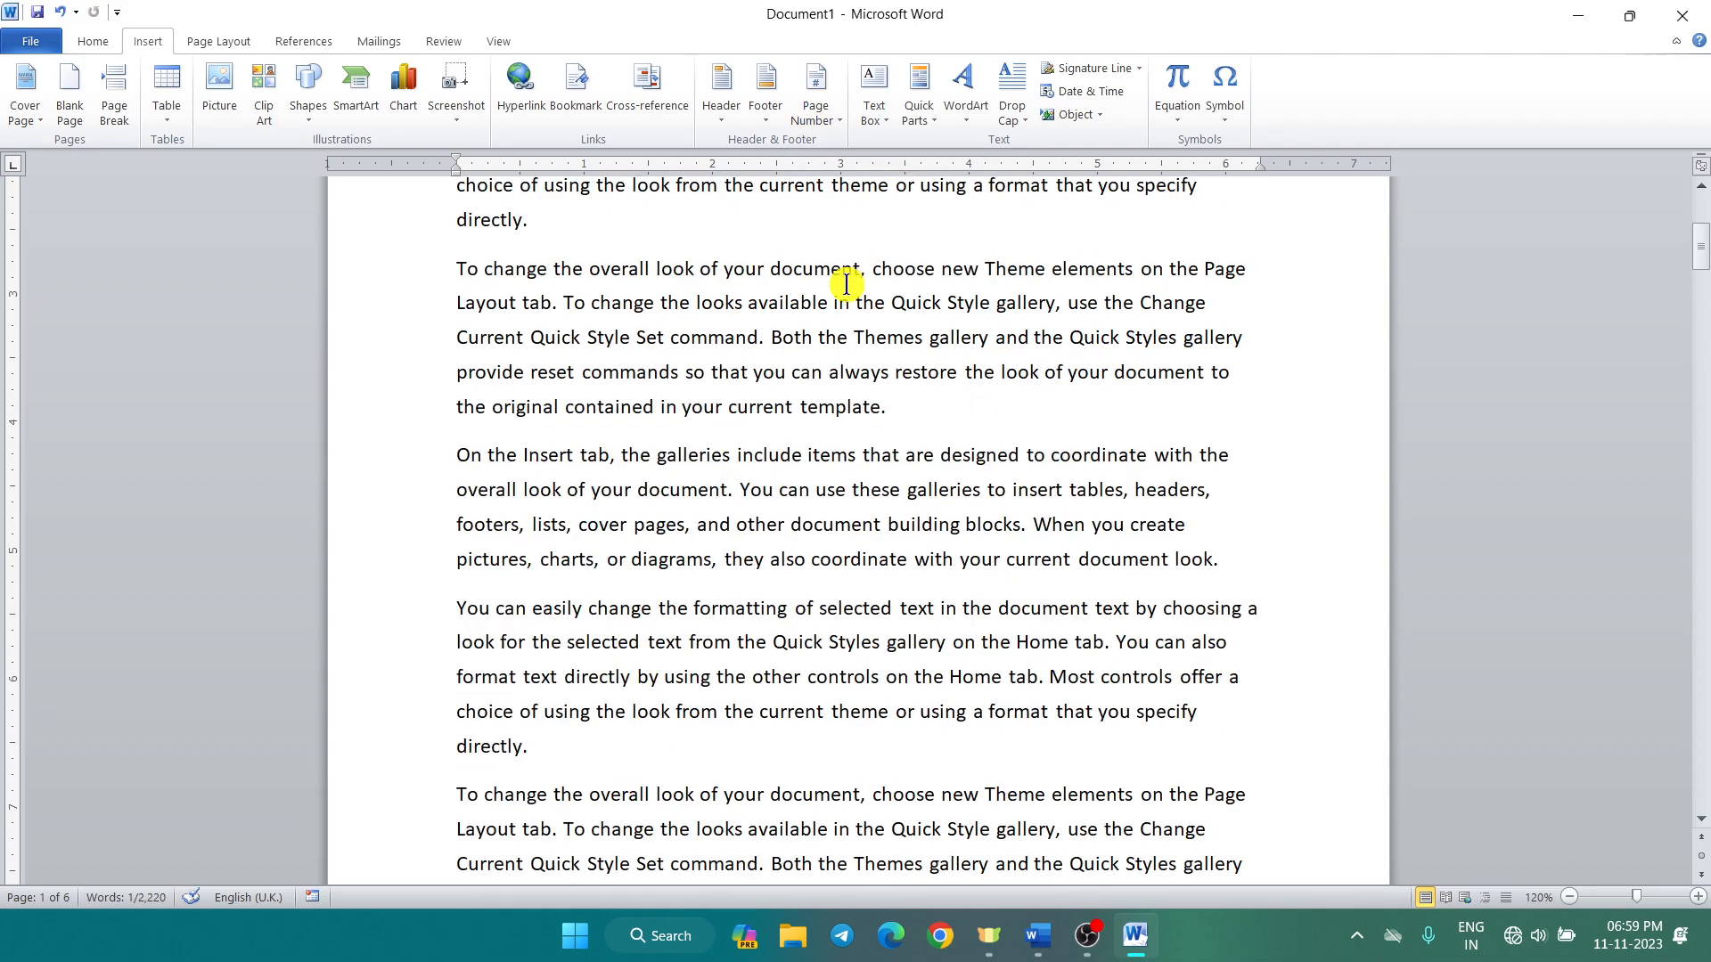
{"action": "scroll", "coordinate": [850, 258], "scroll_direction": "up", "scroll_amount": 4}
{"action": "scroll", "coordinate": [864, 143], "scroll_direction": "up", "scroll_amount": 1}
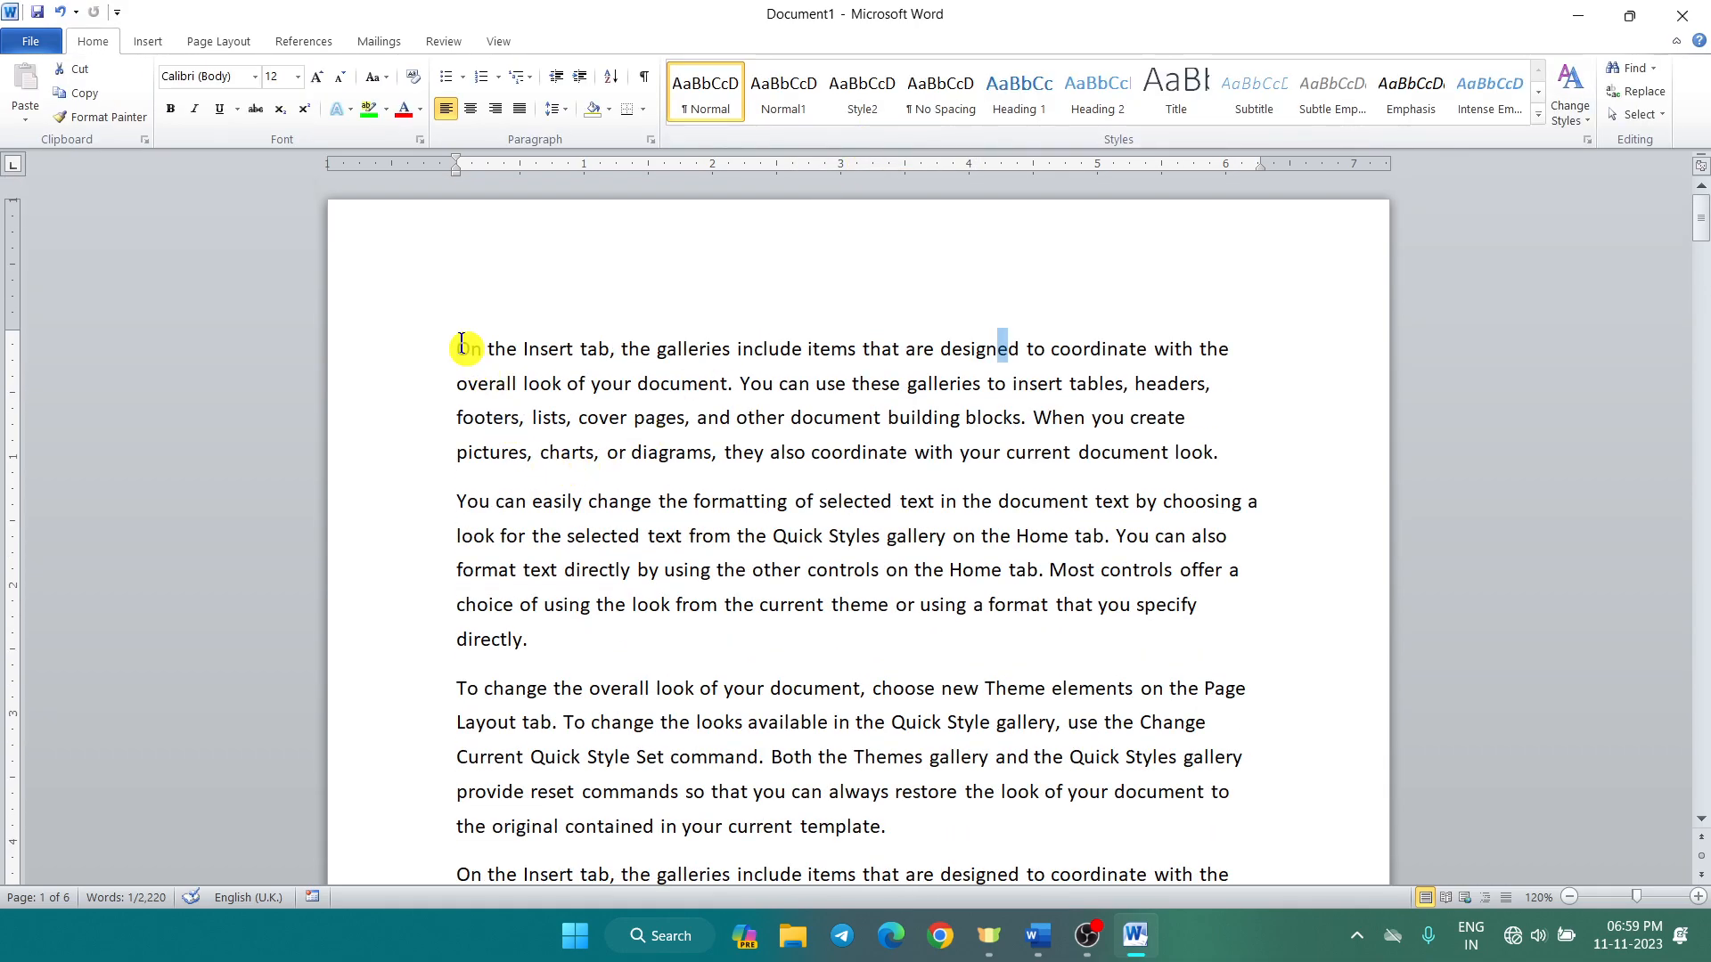
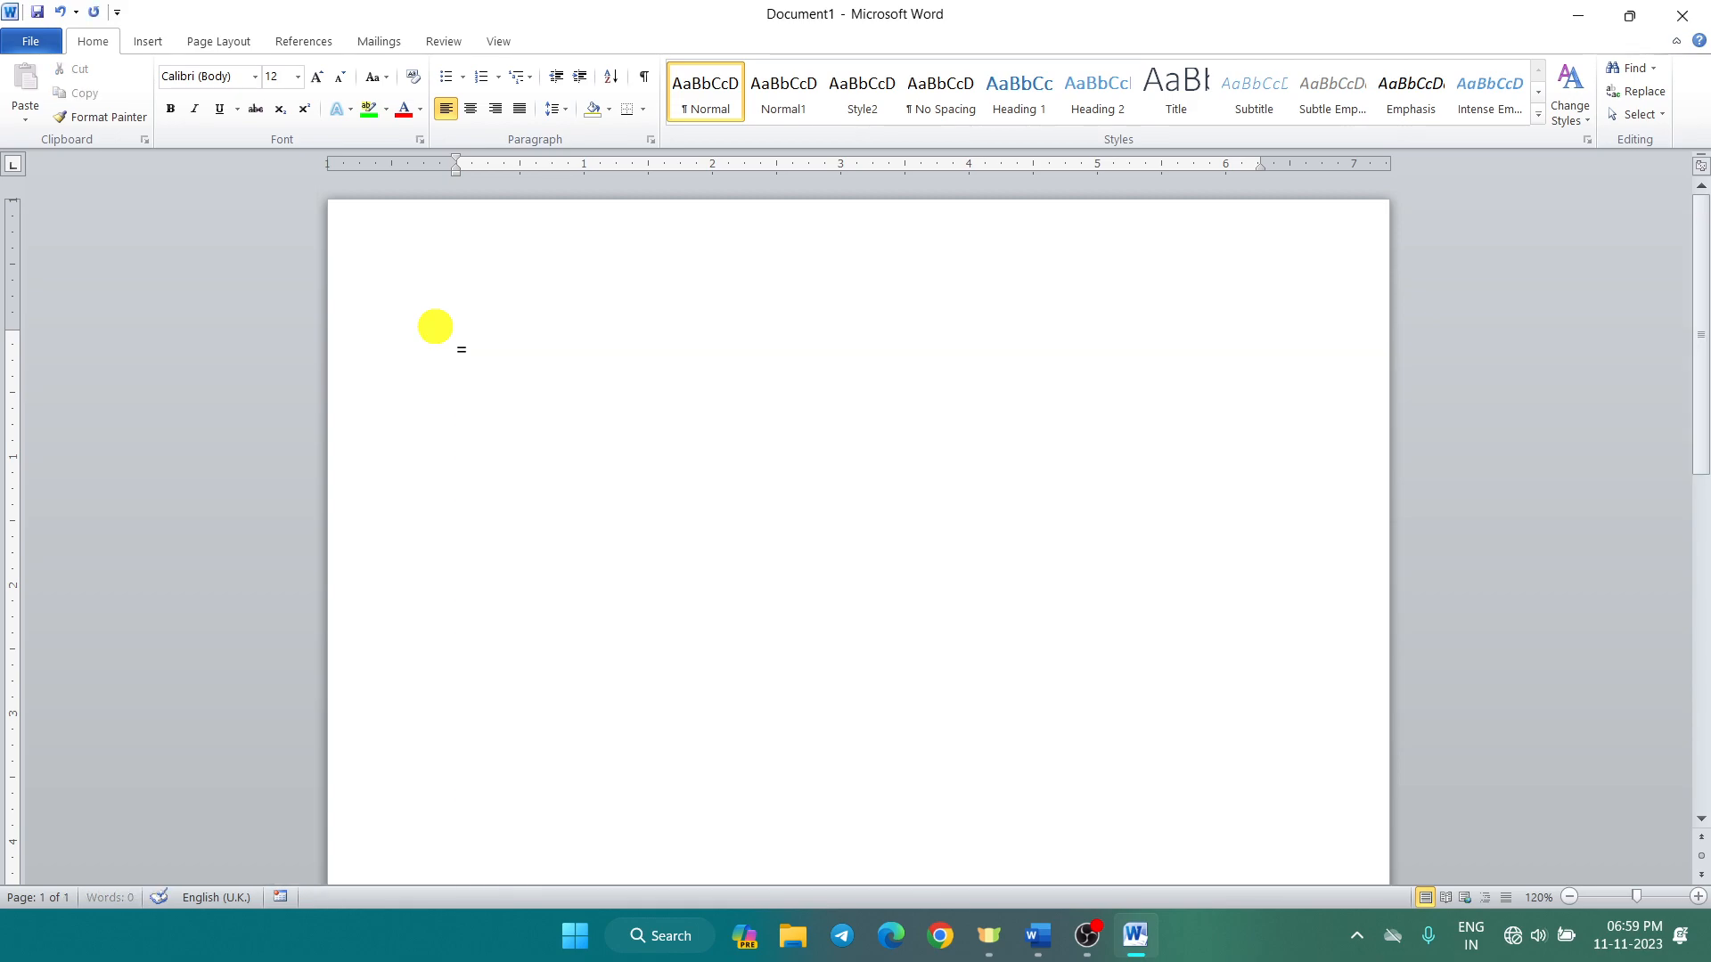
Step: Replace the page's text with three sample paragraphs generated by =rand()
{"action": "type", "text": "rand()"}
{"action": "key", "text": "Return"}
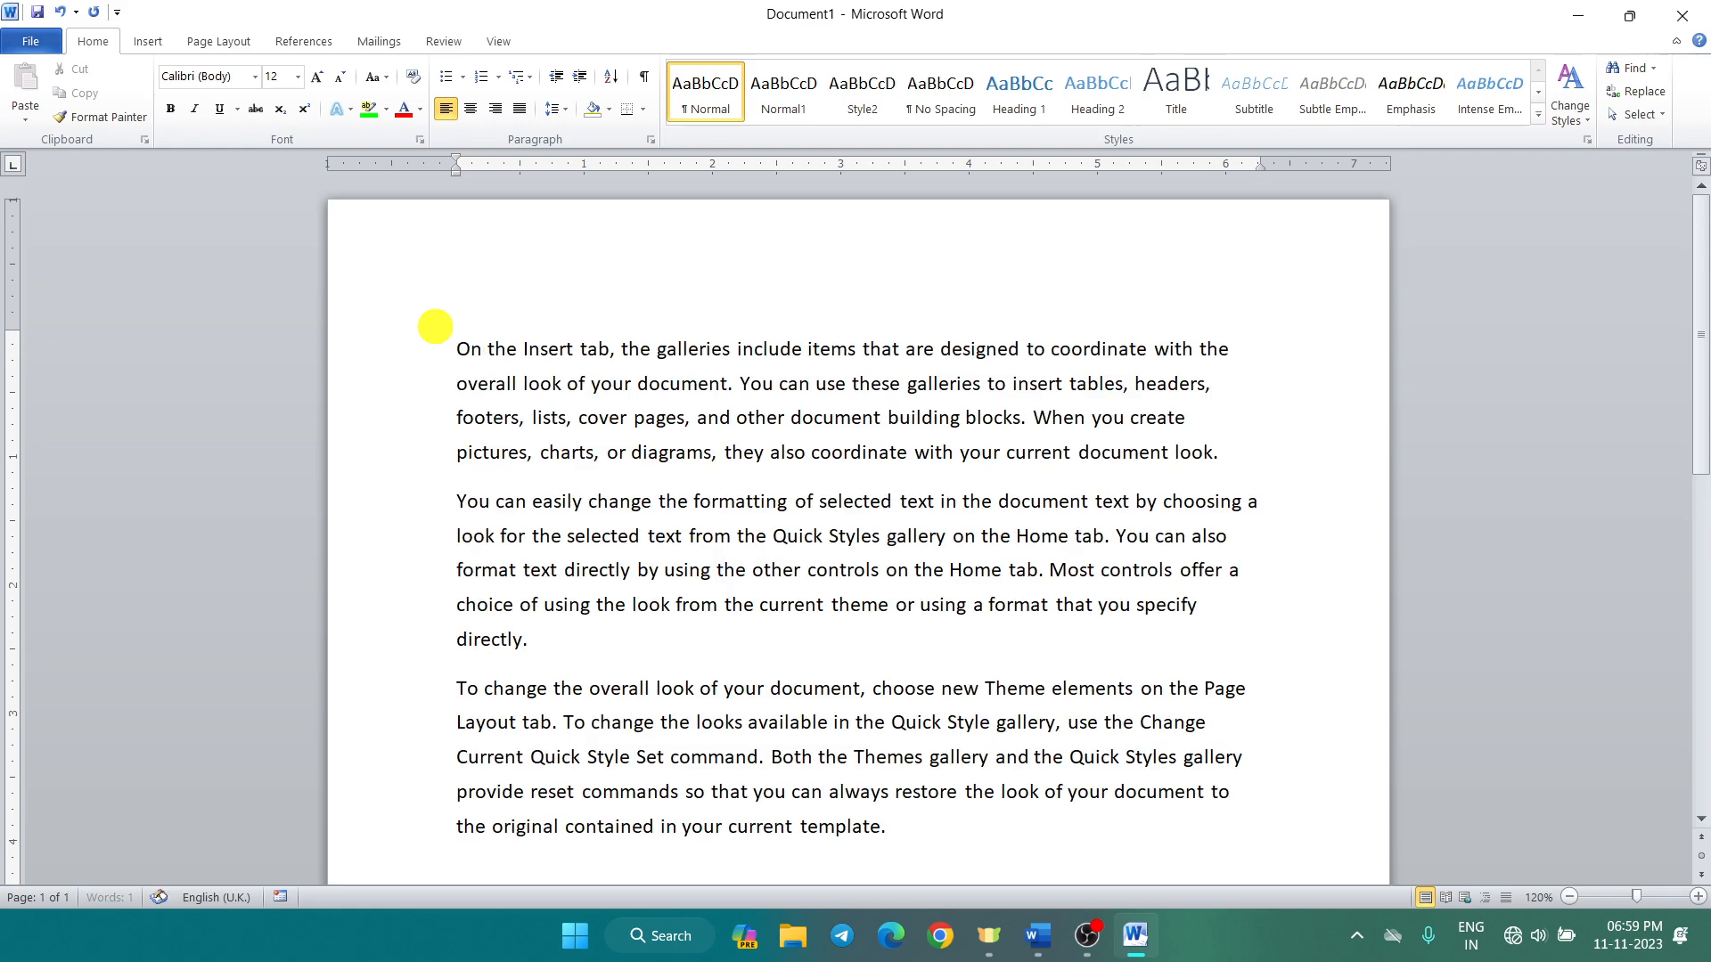
{"action": "scroll", "coordinate": [508, 336], "scroll_direction": "down", "scroll_amount": 3}
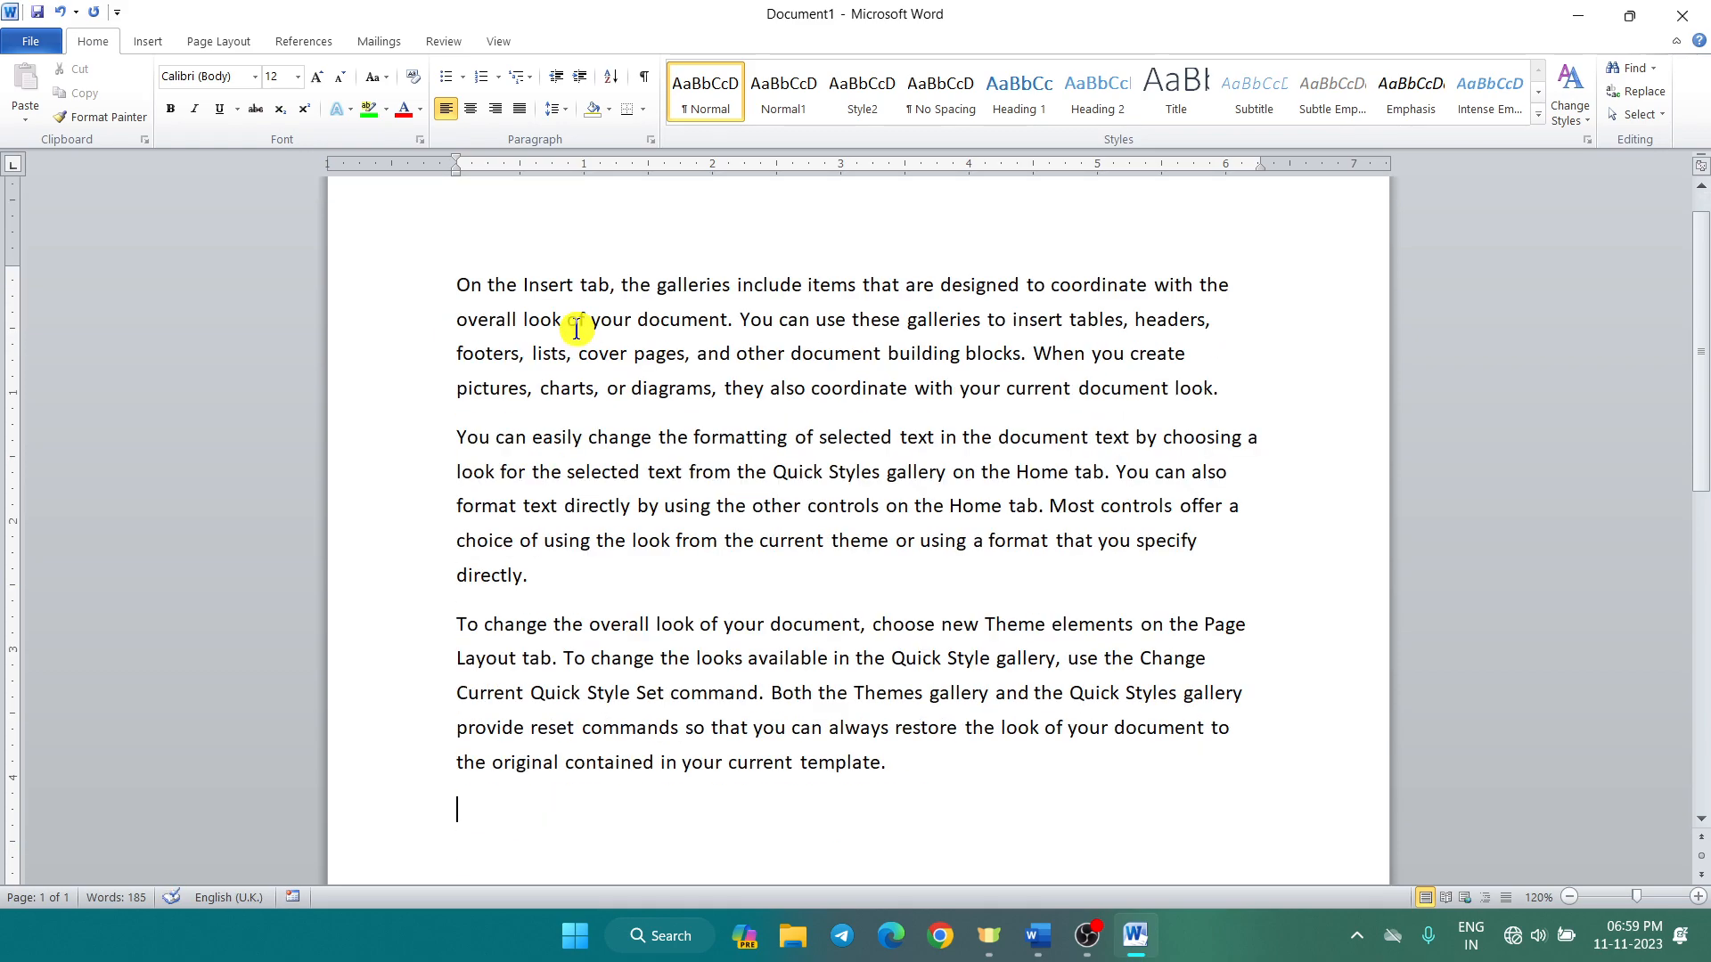
{"action": "left_click", "coordinate": [139, 38]}
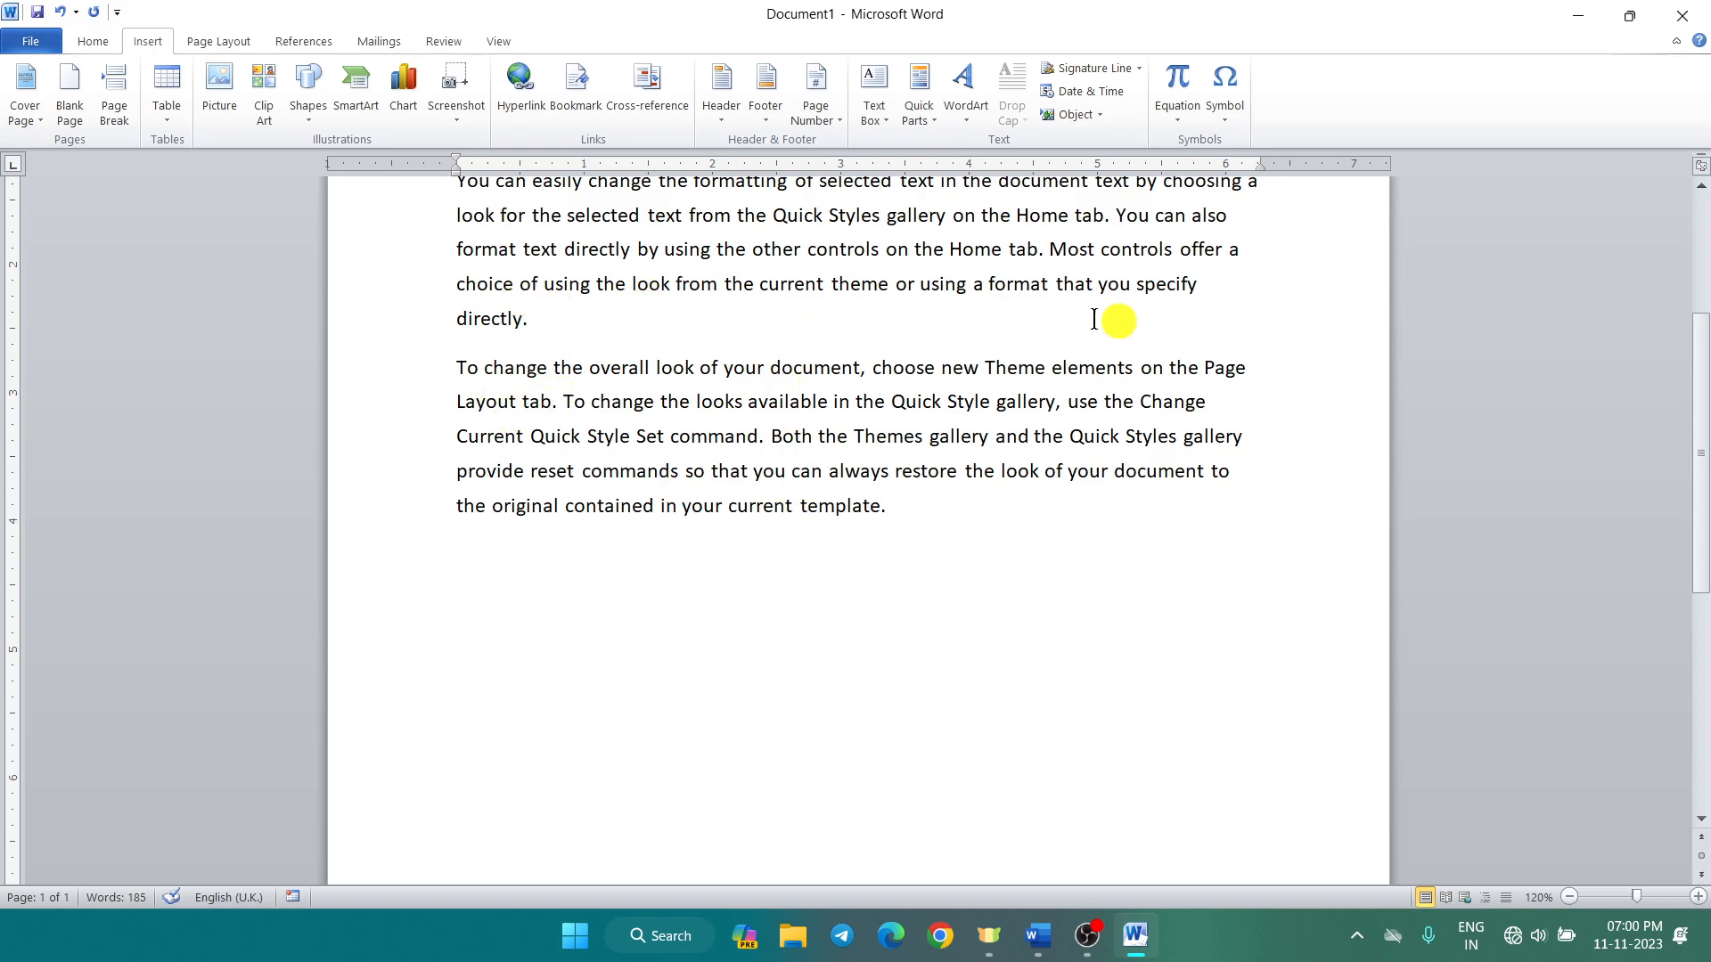
{"action": "left_click", "coordinate": [884, 108]}
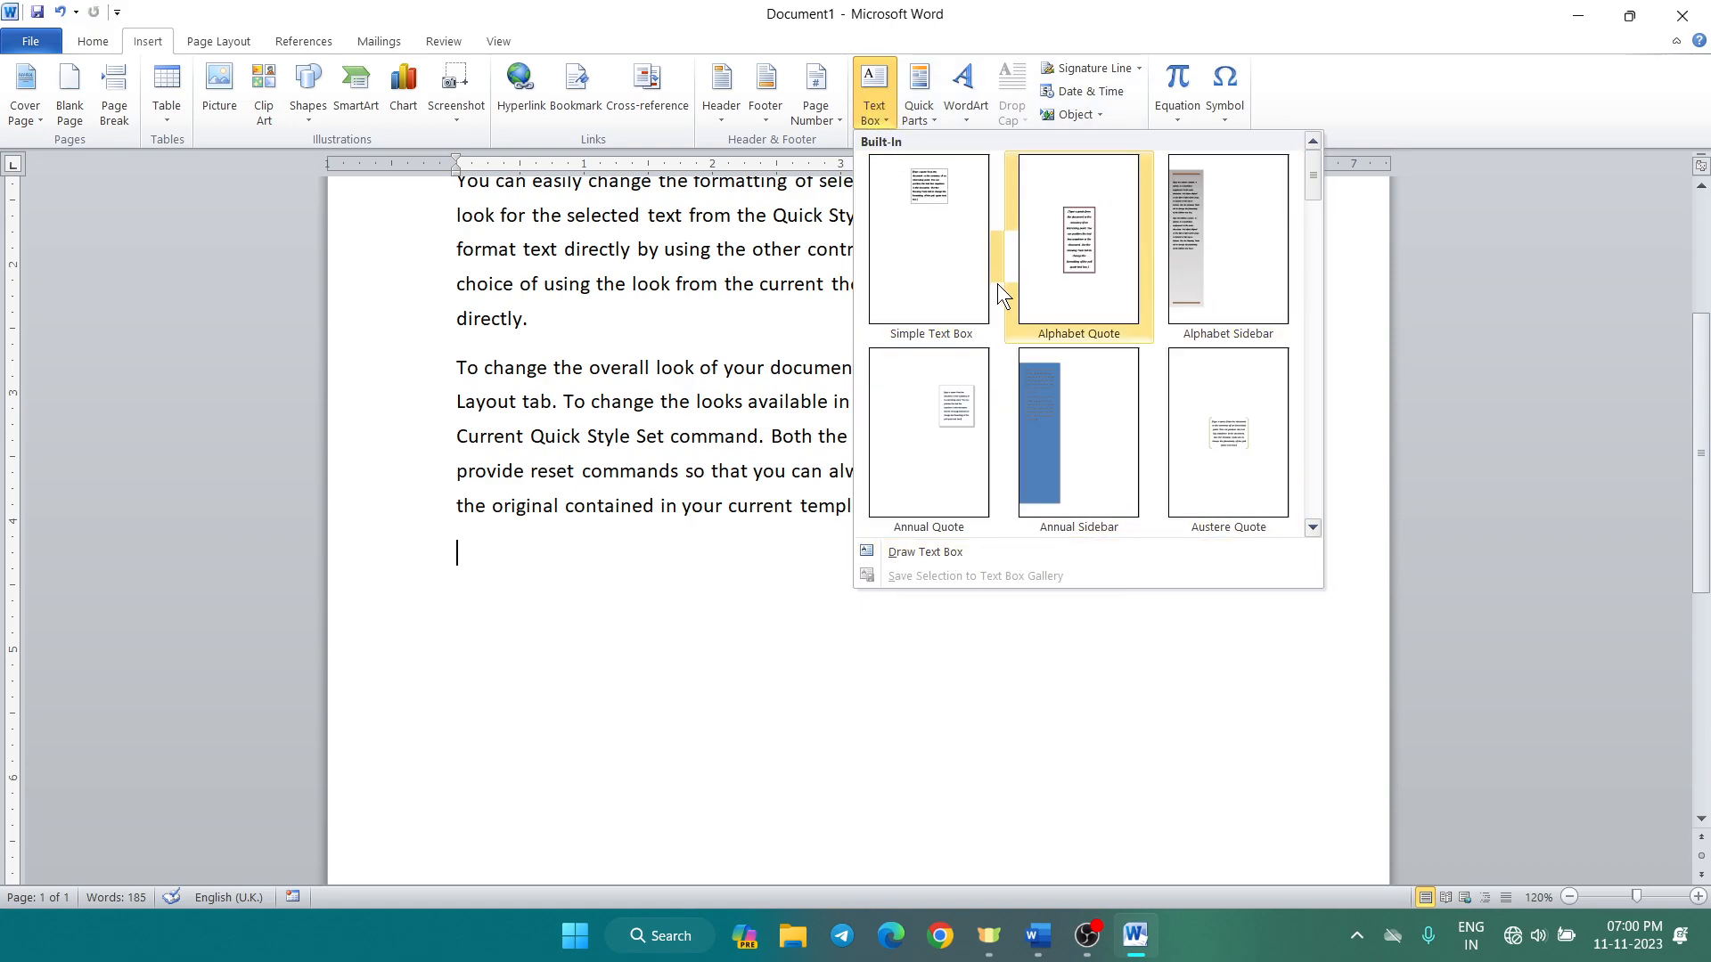
{"action": "left_click", "coordinate": [1082, 445]}
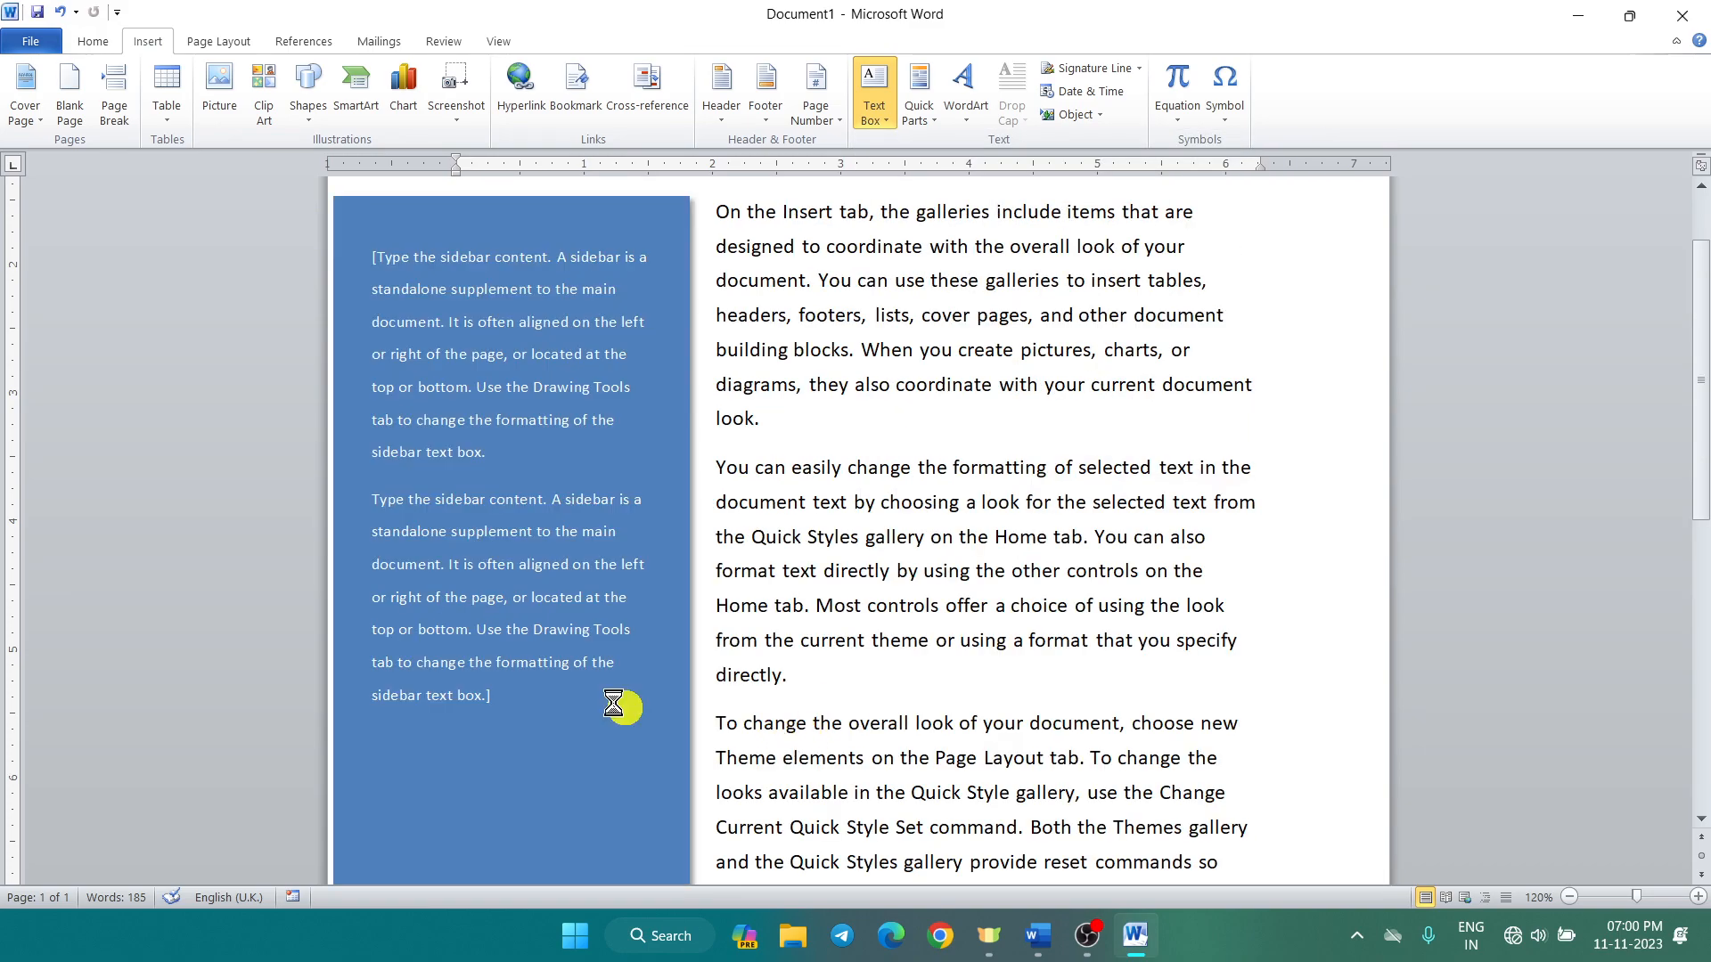
{"action": "type", "text": "r"}
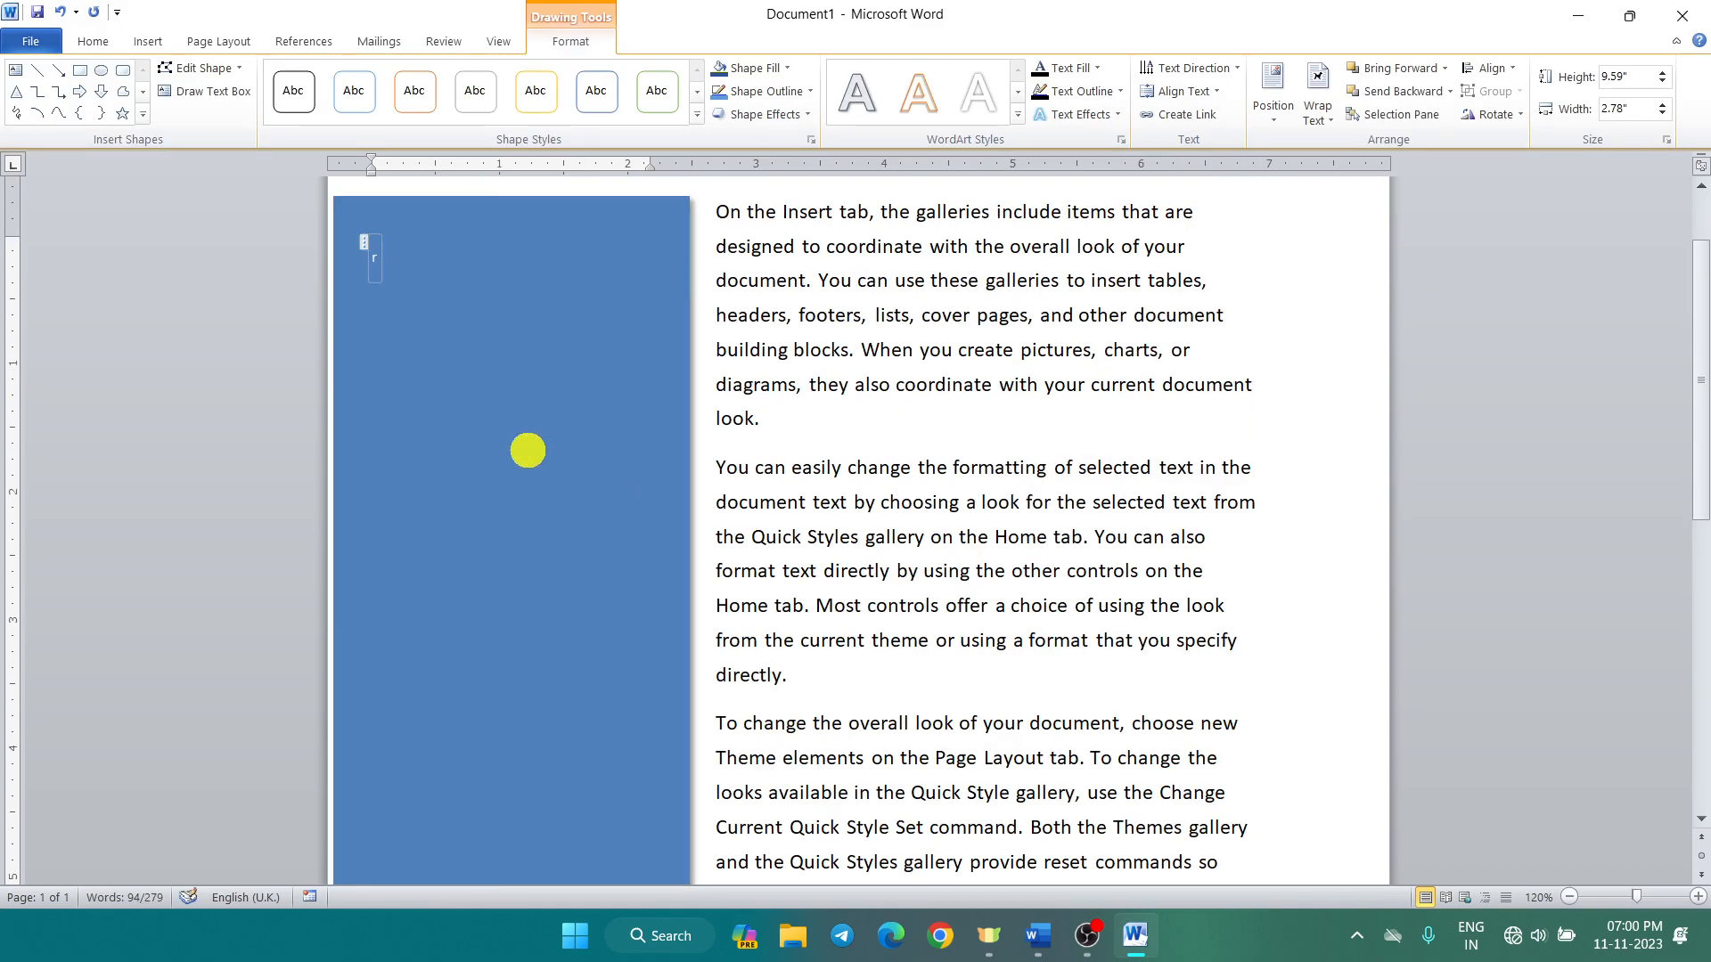
{"action": "type", "text": "httrhtrthtrhtrhtrh"}
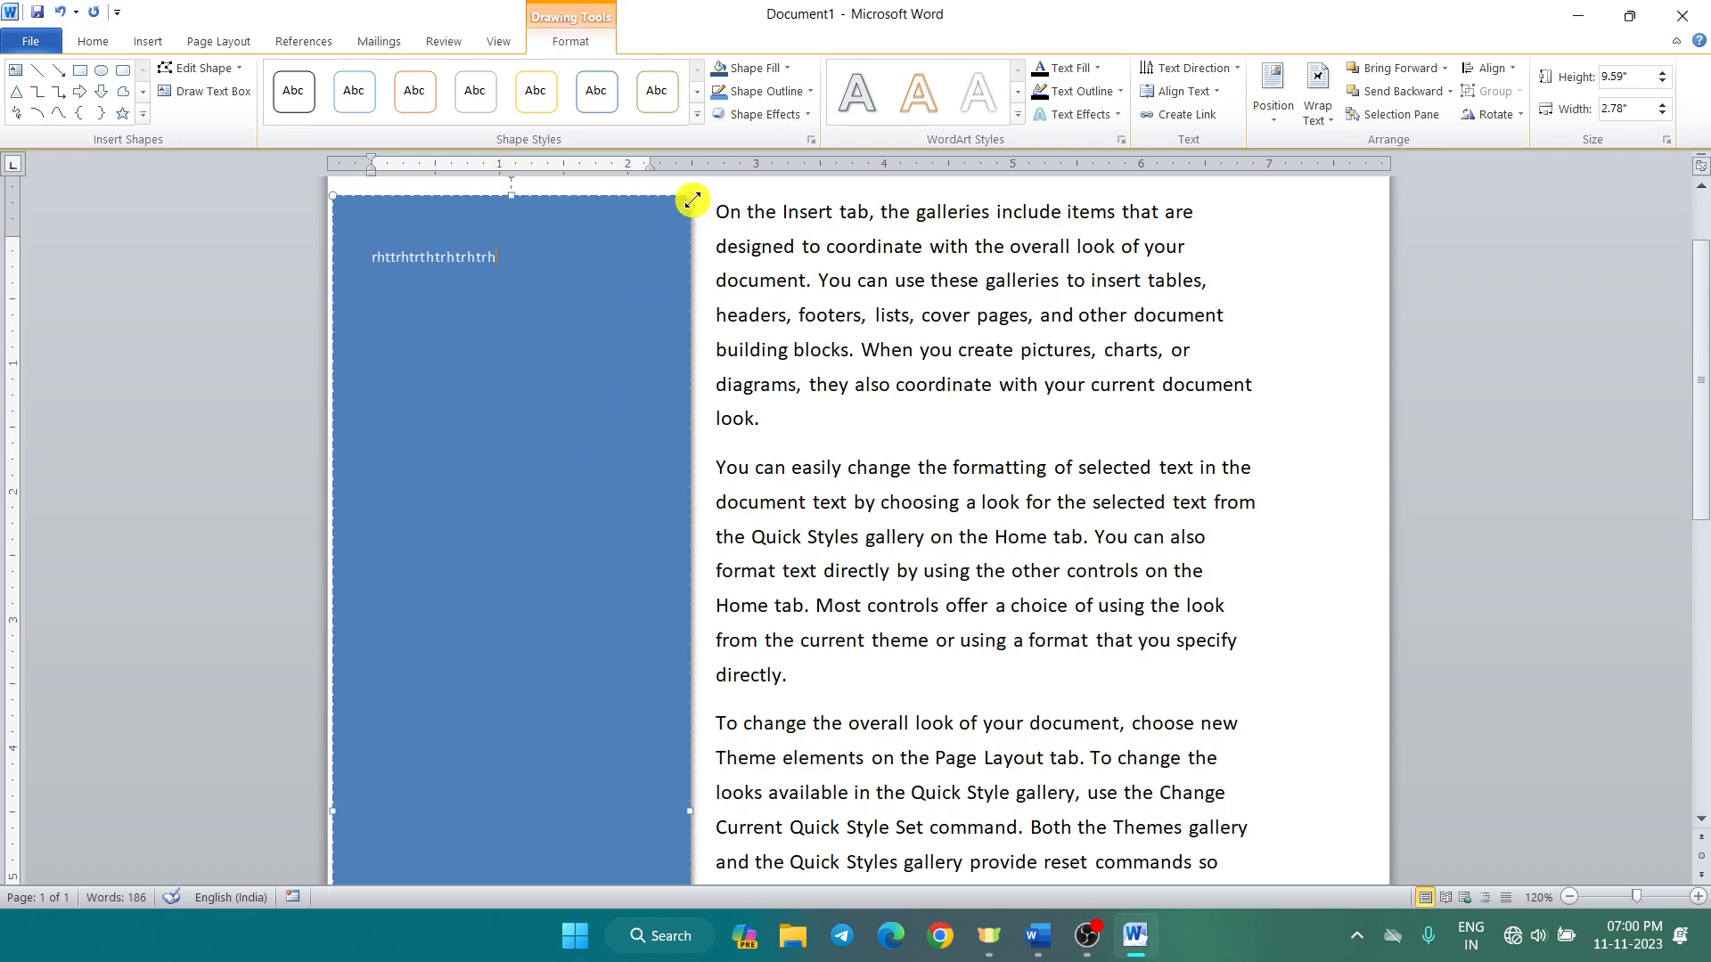
{"action": "key", "text": "ctrl+z"}
{"action": "key", "text": "ctrl+z"}
{"action": "key", "text": "ctrl+z"}
{"action": "key", "text": "ctrl+z"}
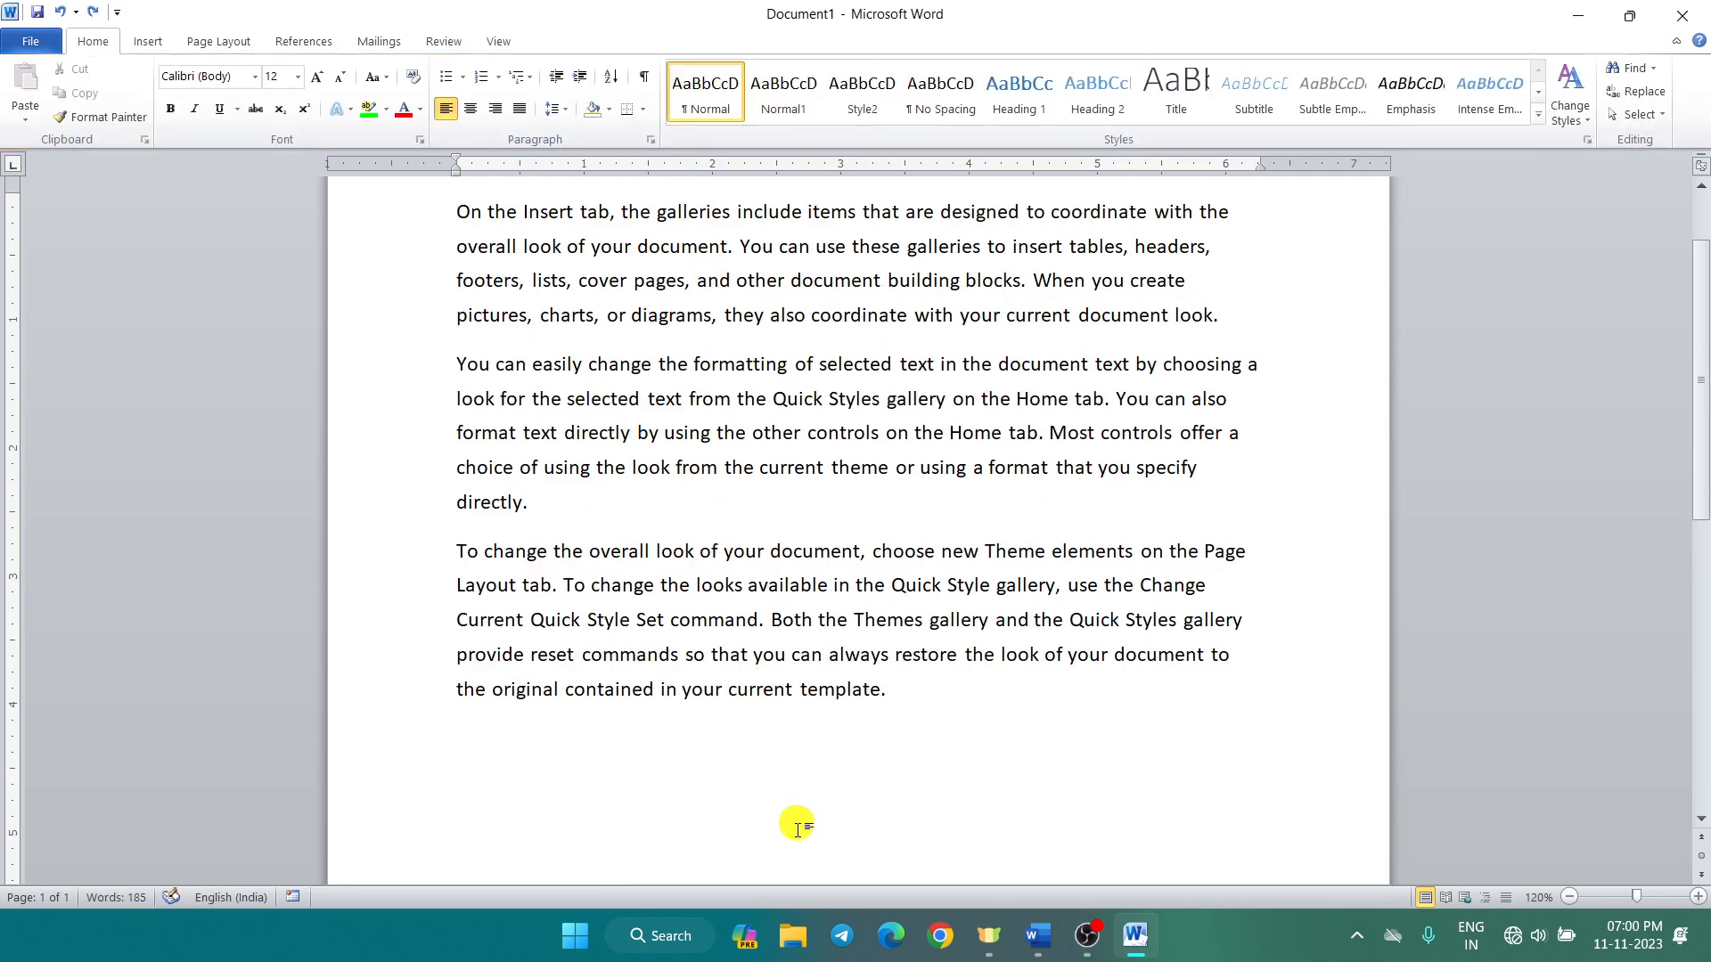
{"action": "left_click", "coordinate": [148, 42]}
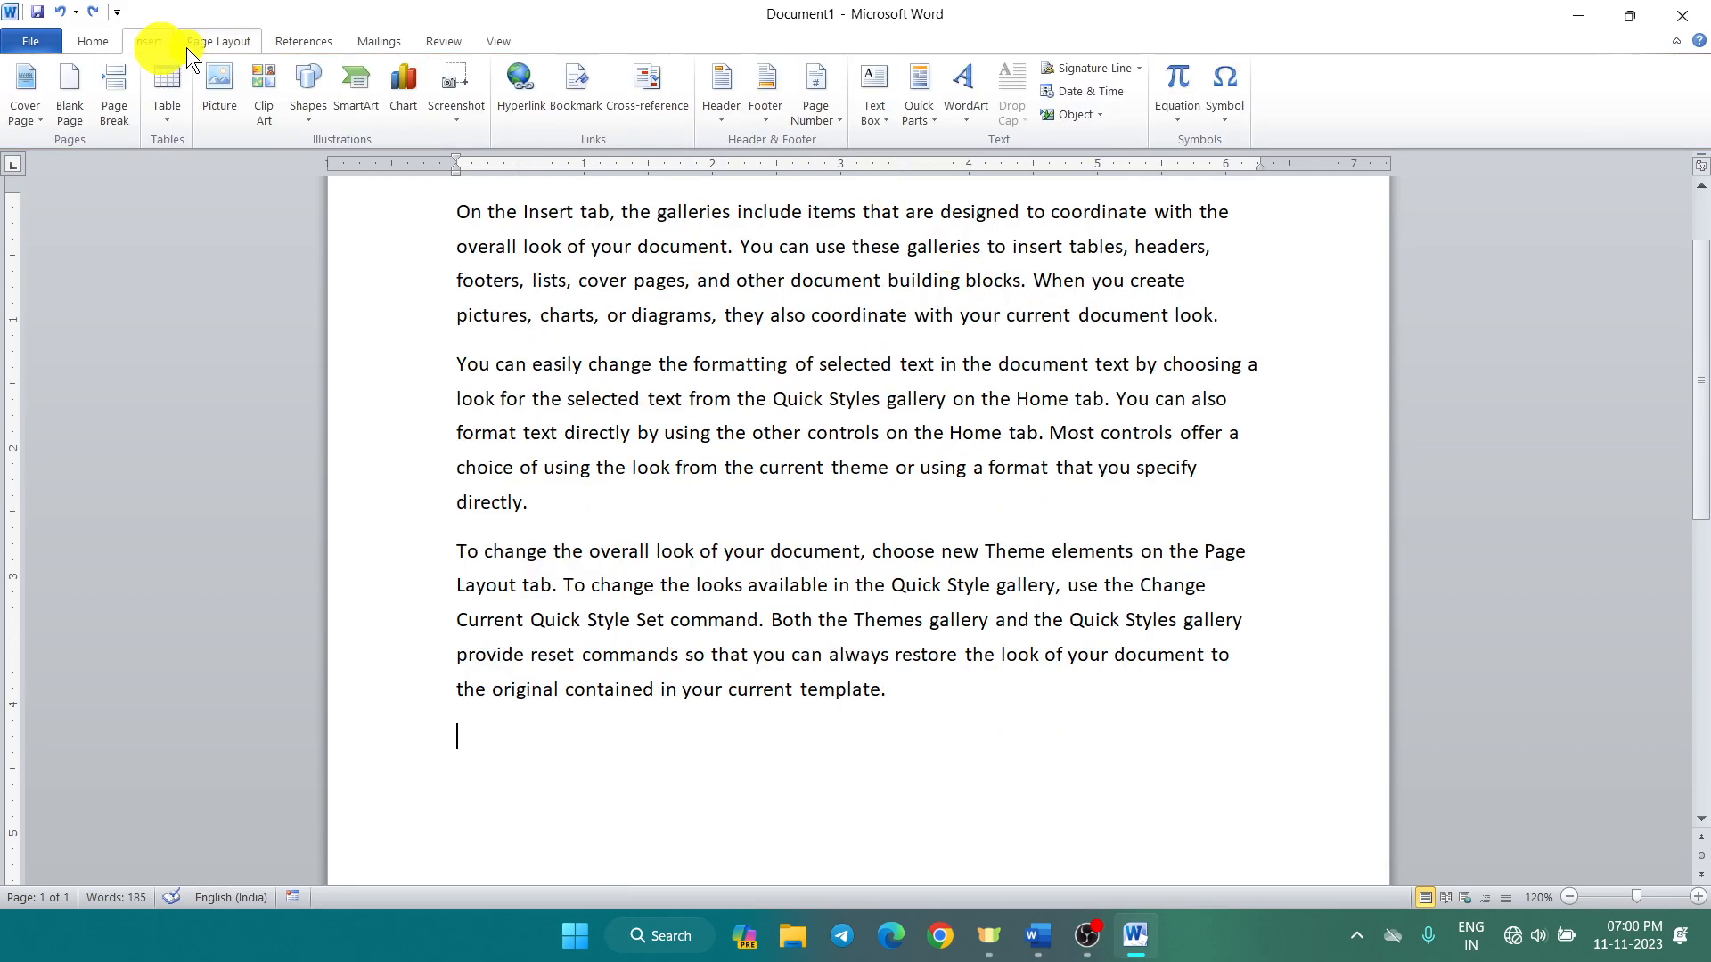
{"action": "left_click", "coordinate": [864, 121]}
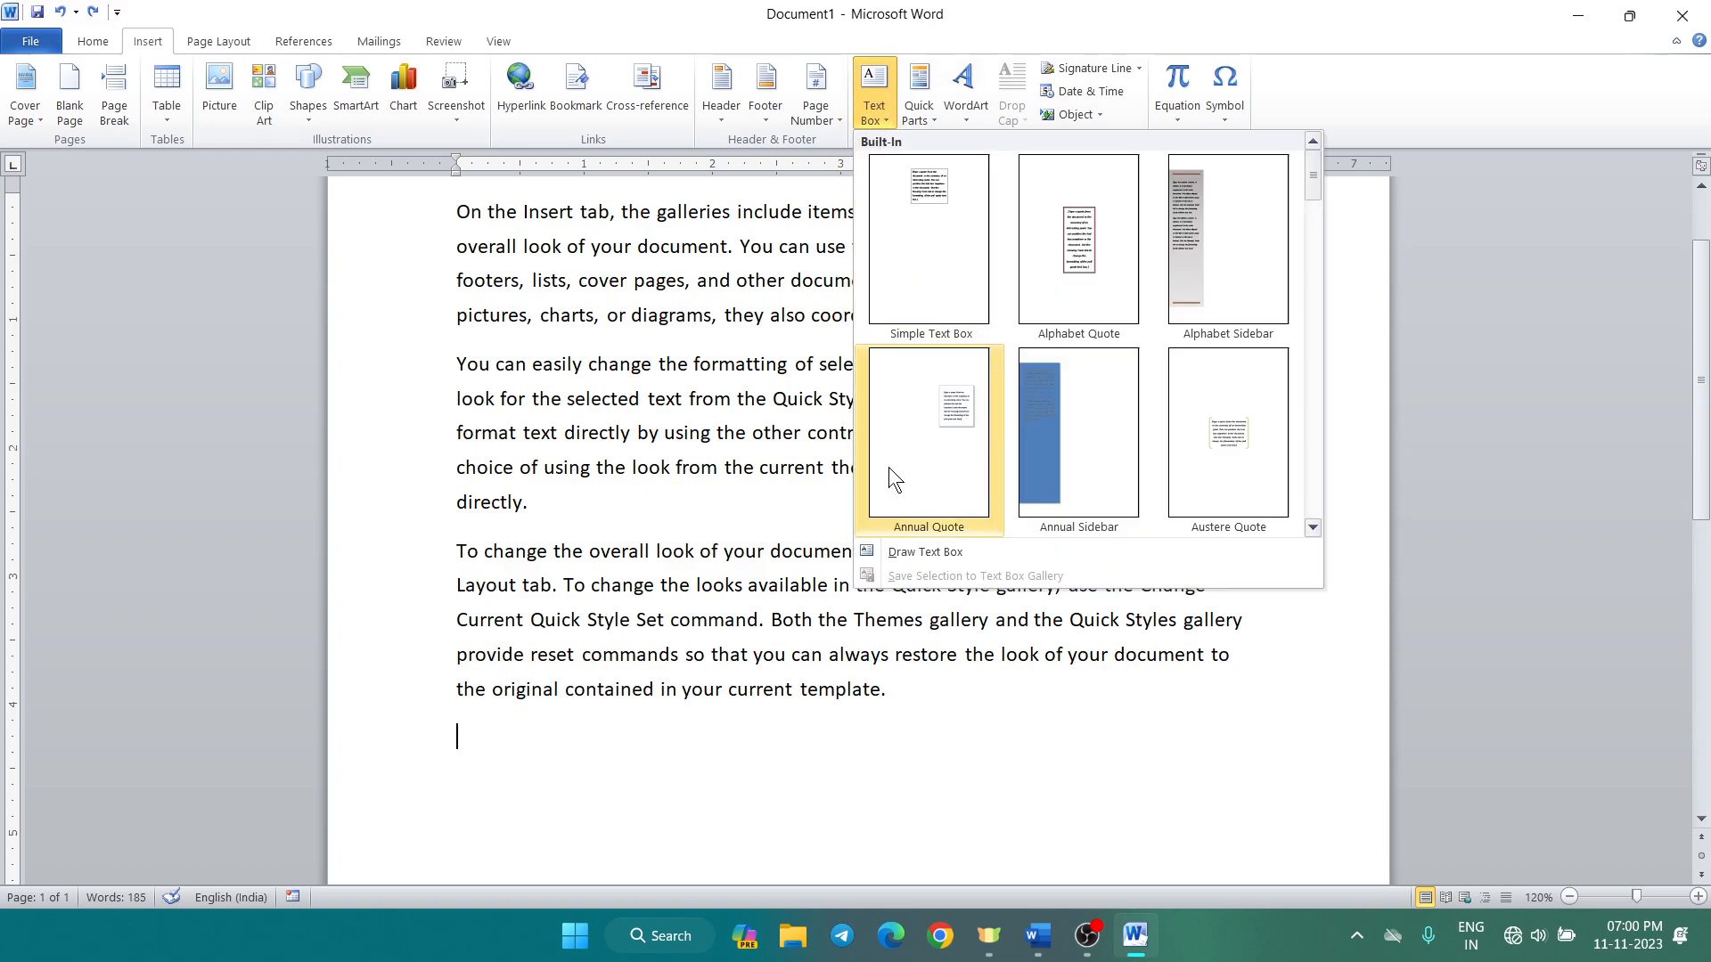
{"action": "left_click", "coordinate": [917, 552]}
{"action": "scroll", "coordinate": [813, 712], "scroll_direction": "down", "scroll_amount": 1}
{"action": "scroll", "coordinate": [814, 712], "scroll_direction": "down", "scroll_amount": 2}
{"action": "left_click_drag", "start_coordinate": [541, 566], "coordinate": [982, 731]}
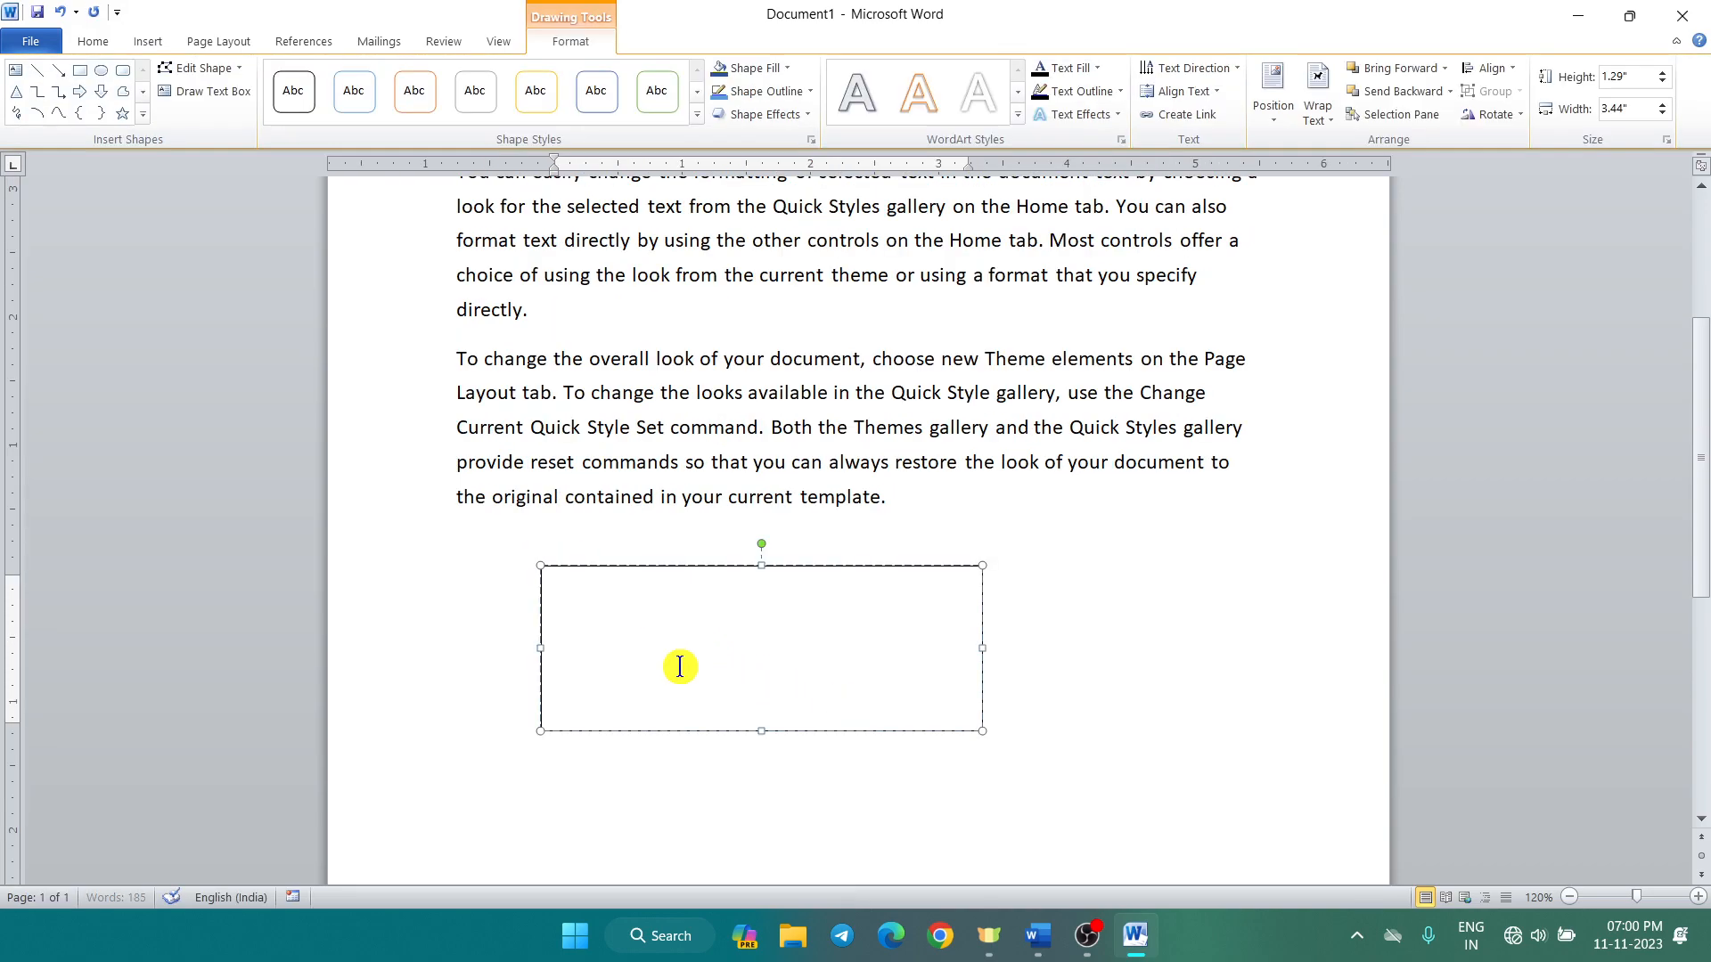
{"action": "type", "text": "cdk"}
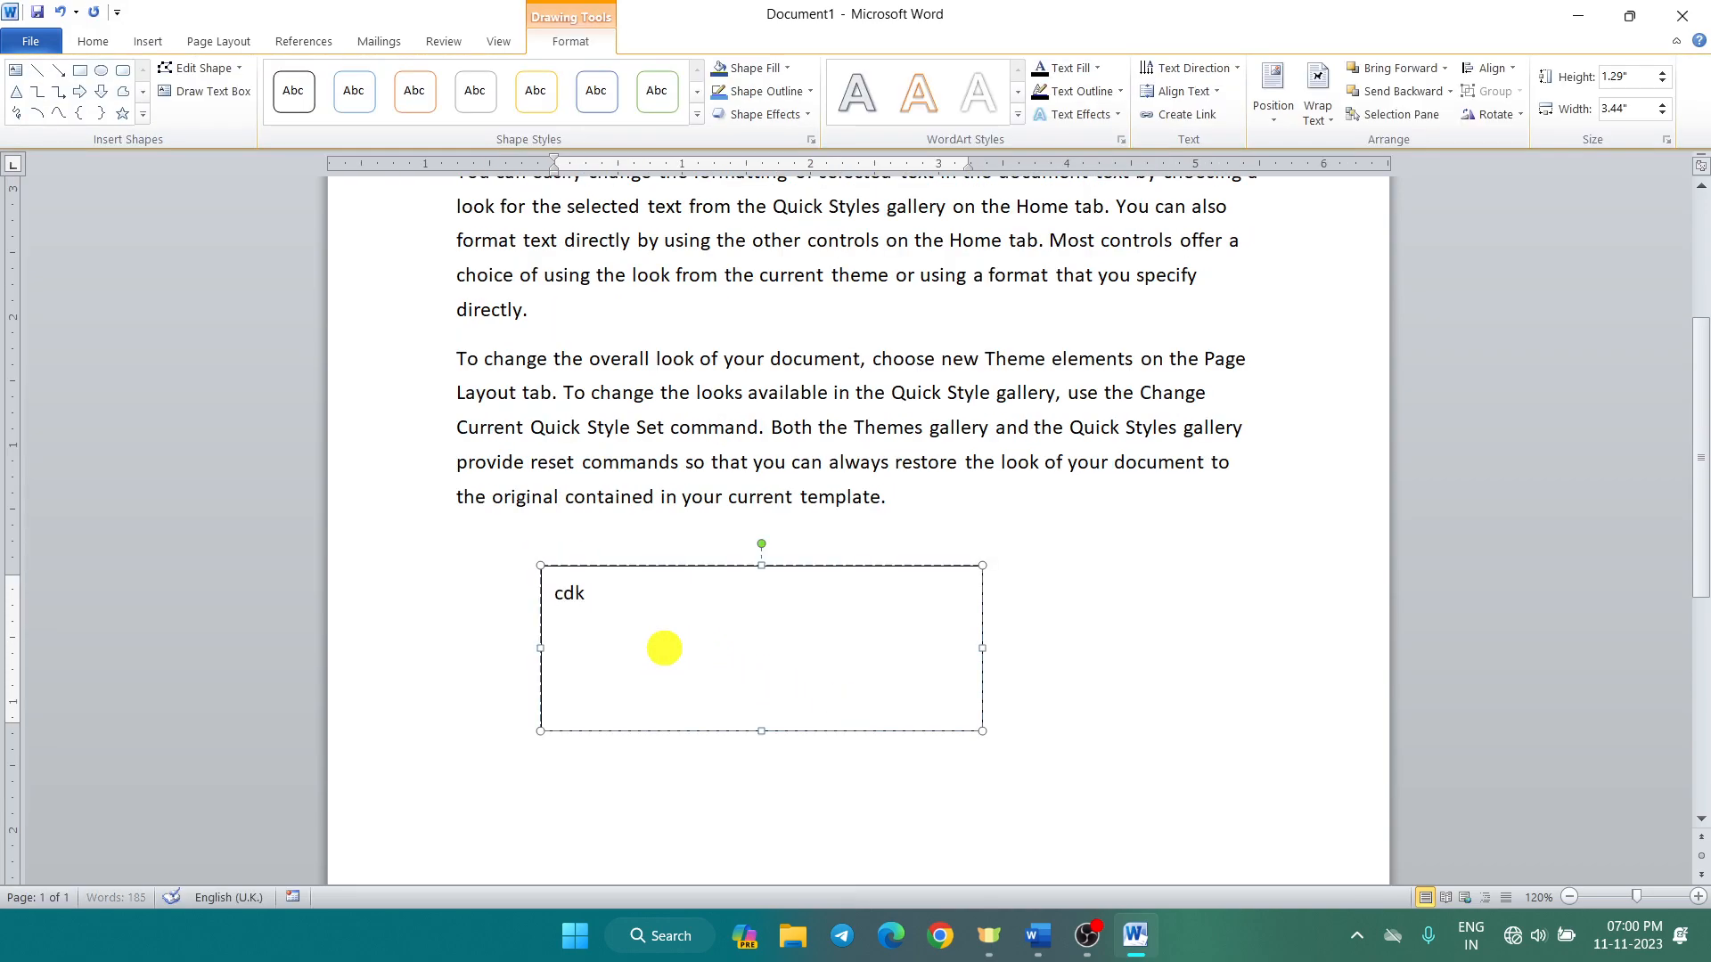
{"action": "type", "text": "jhdvdsvbmdsbfdsfsd"}
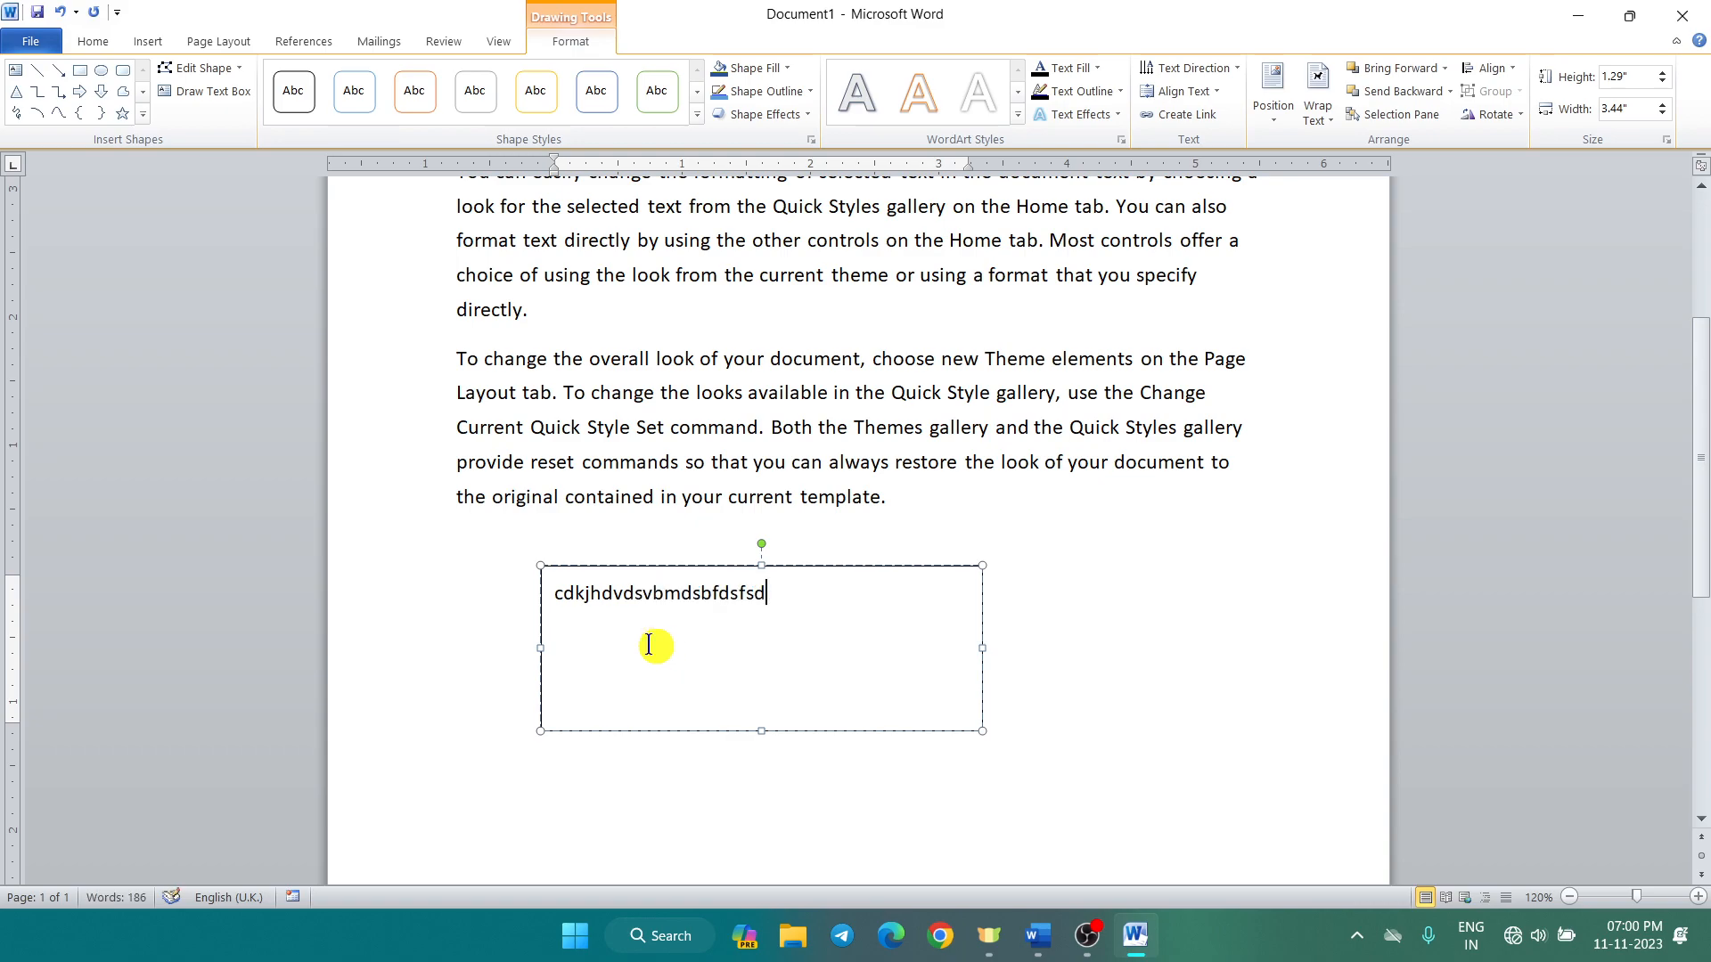
{"action": "left_click_drag", "start_coordinate": [837, 568], "coordinate": [1209, 550]}
{"action": "left_click", "coordinate": [709, 755]}
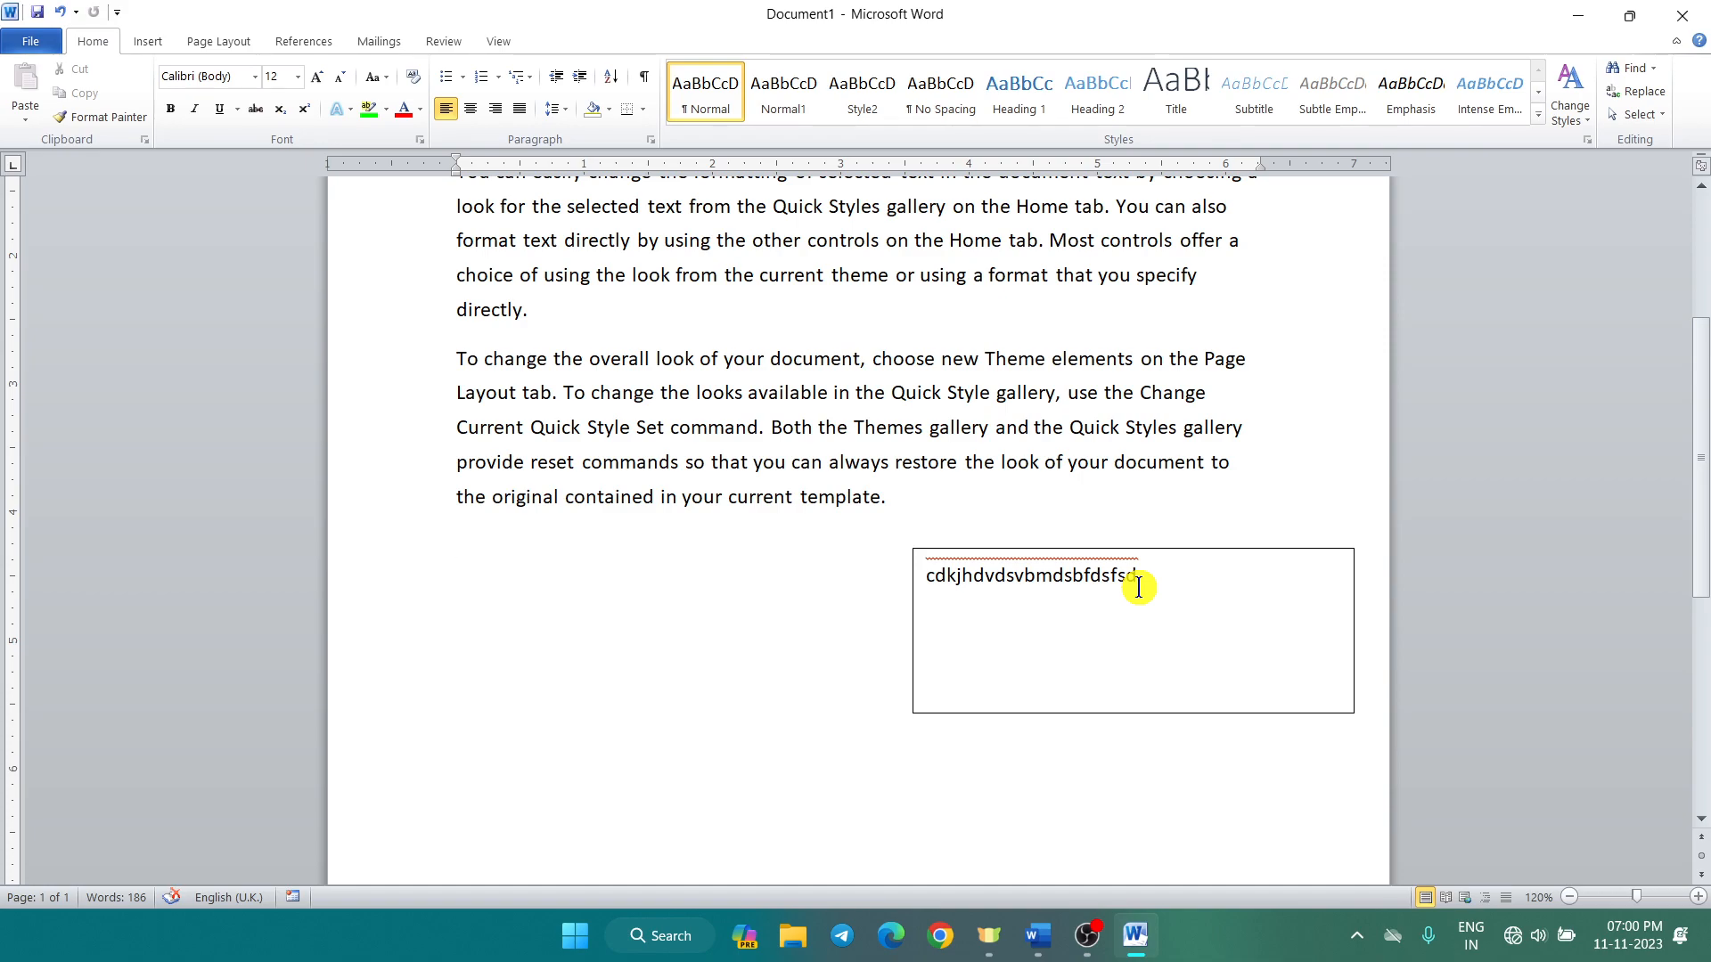
{"action": "left_click", "coordinate": [144, 42]}
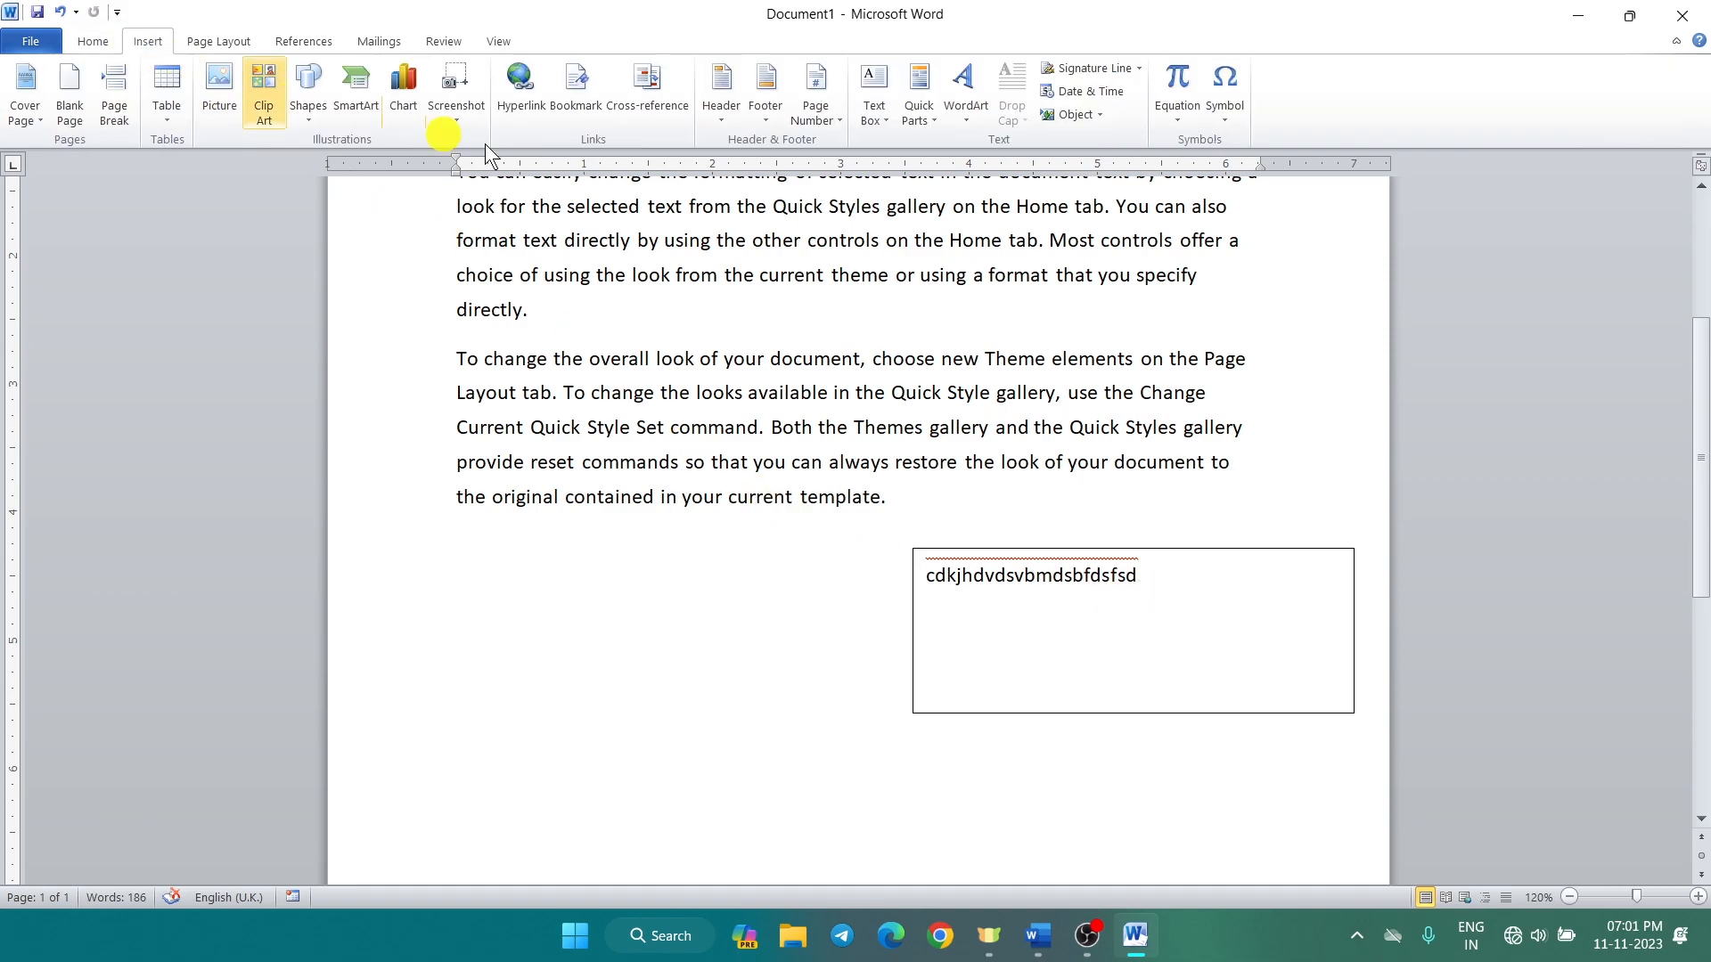
{"action": "left_click", "coordinate": [927, 125]}
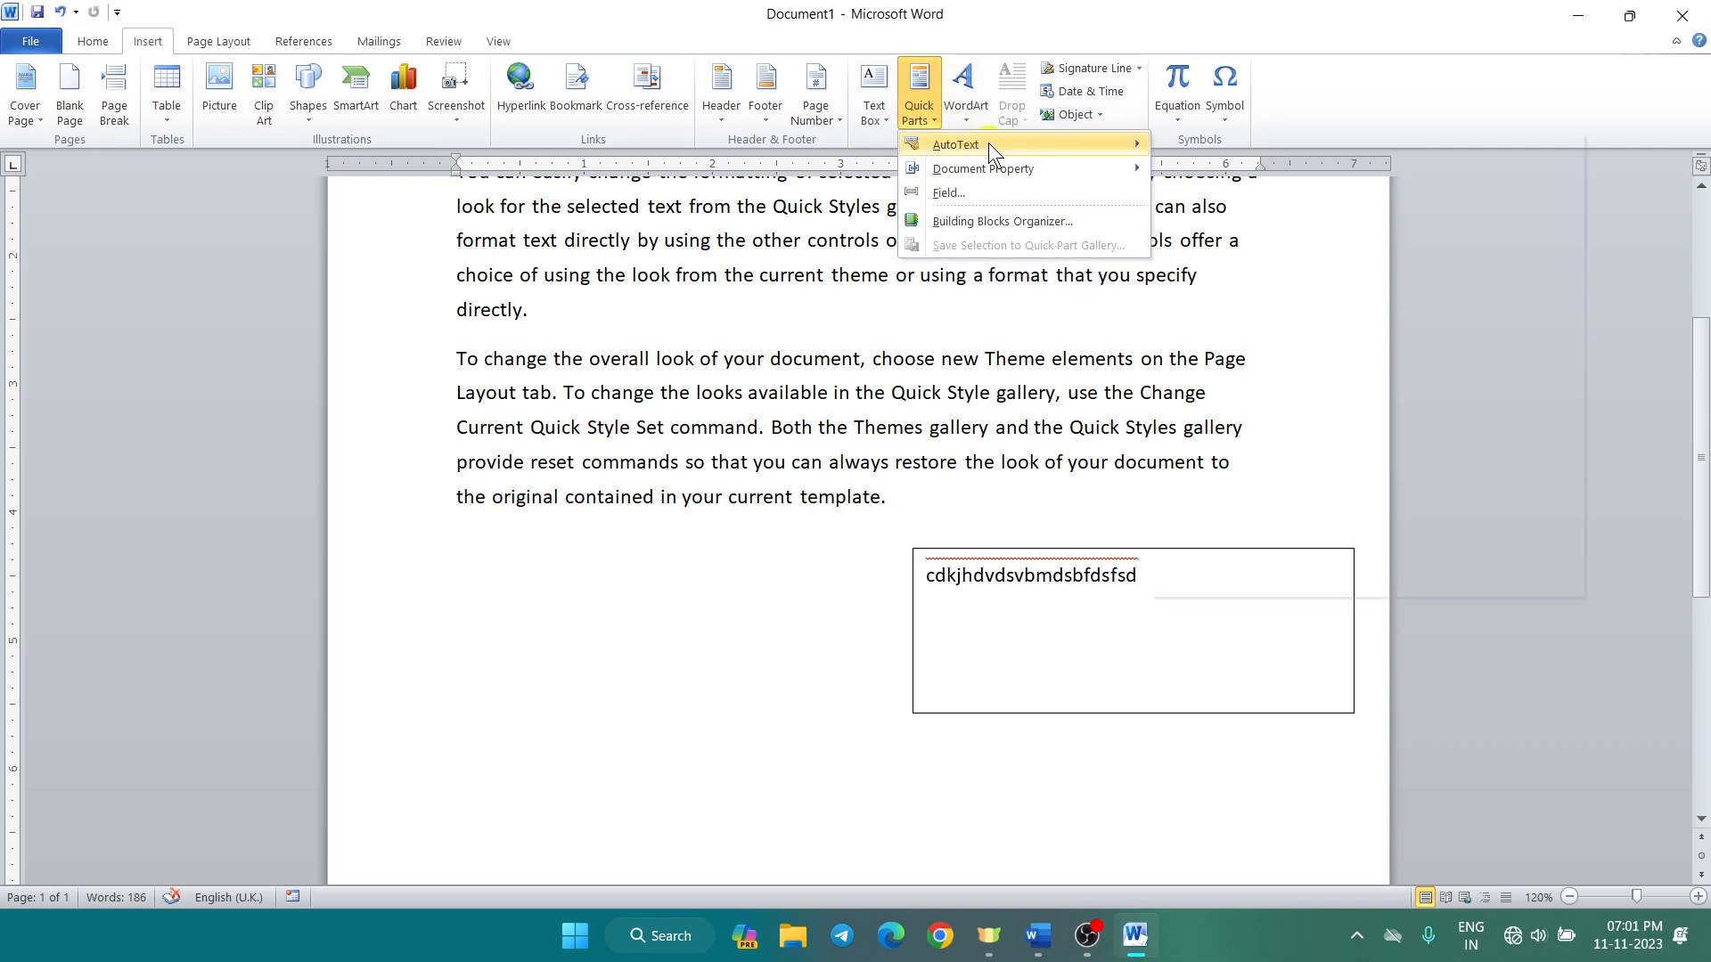
{"action": "mouse_move", "coordinate": [987, 143]}
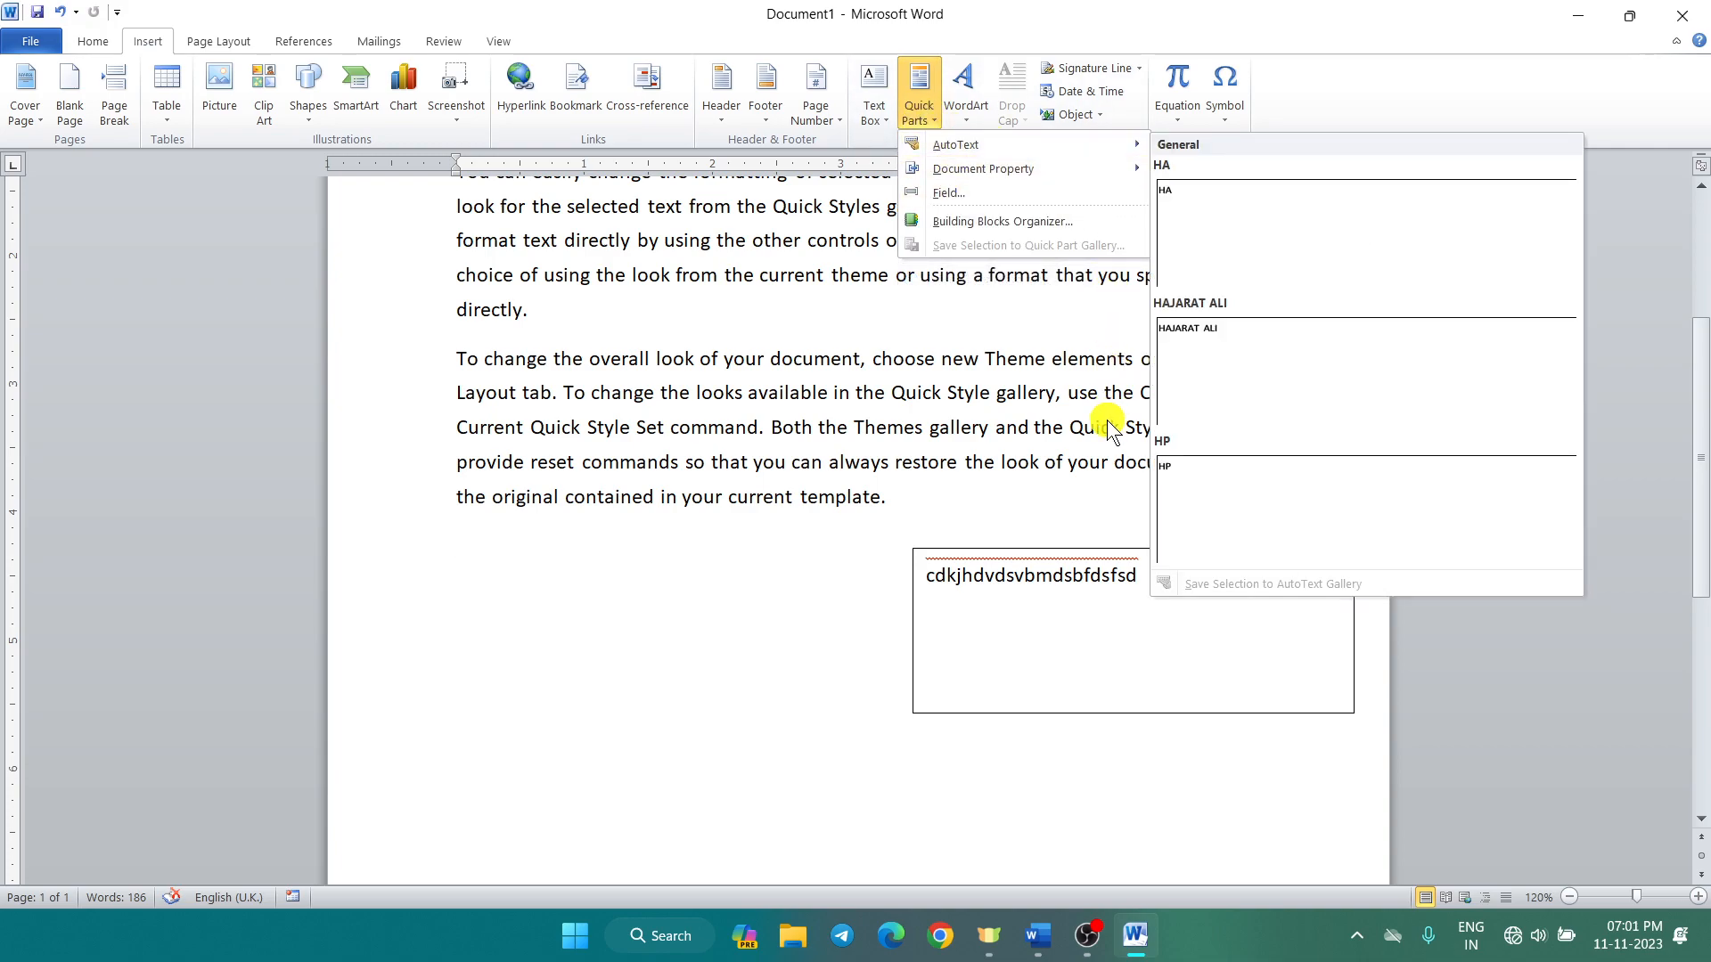
{"action": "left_click", "coordinate": [1241, 679]}
{"action": "left_click", "coordinate": [1241, 679]}
{"action": "left_click", "coordinate": [1355, 552]}
Step: Delete the text box from the page
{"action": "key", "text": "Delete"}
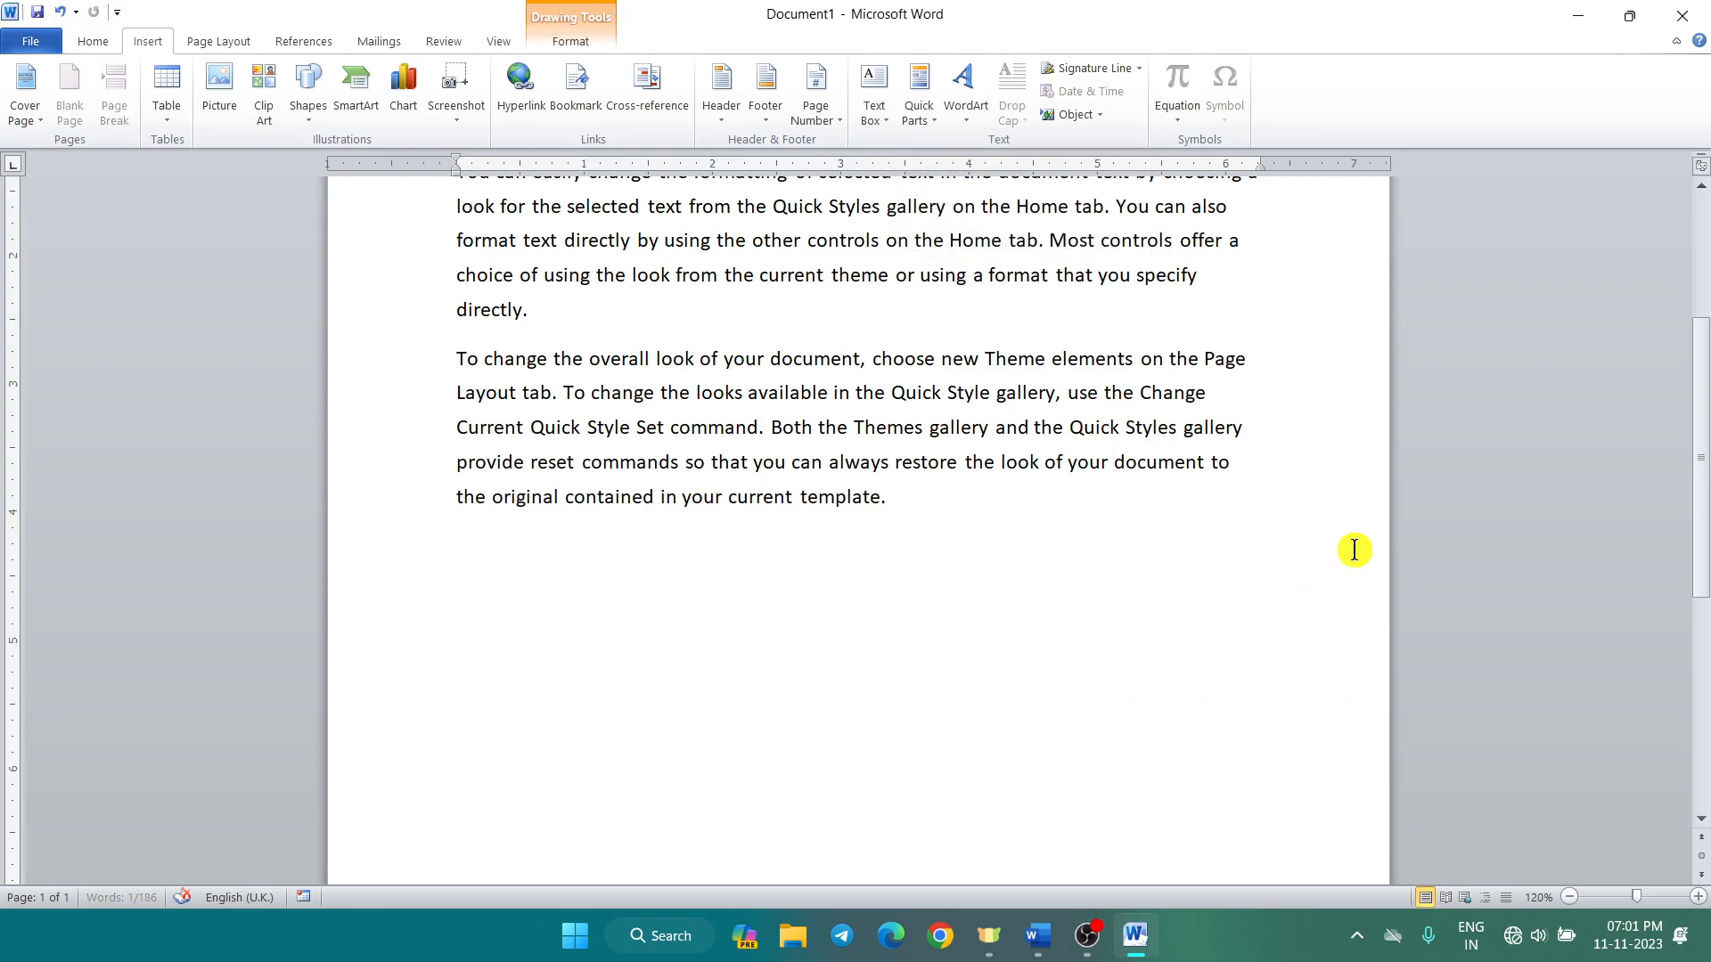
{"action": "scroll", "coordinate": [954, 634], "scroll_direction": "up", "scroll_amount": 3}
{"action": "scroll", "coordinate": [650, 584], "scroll_direction": "down", "scroll_amount": 2}
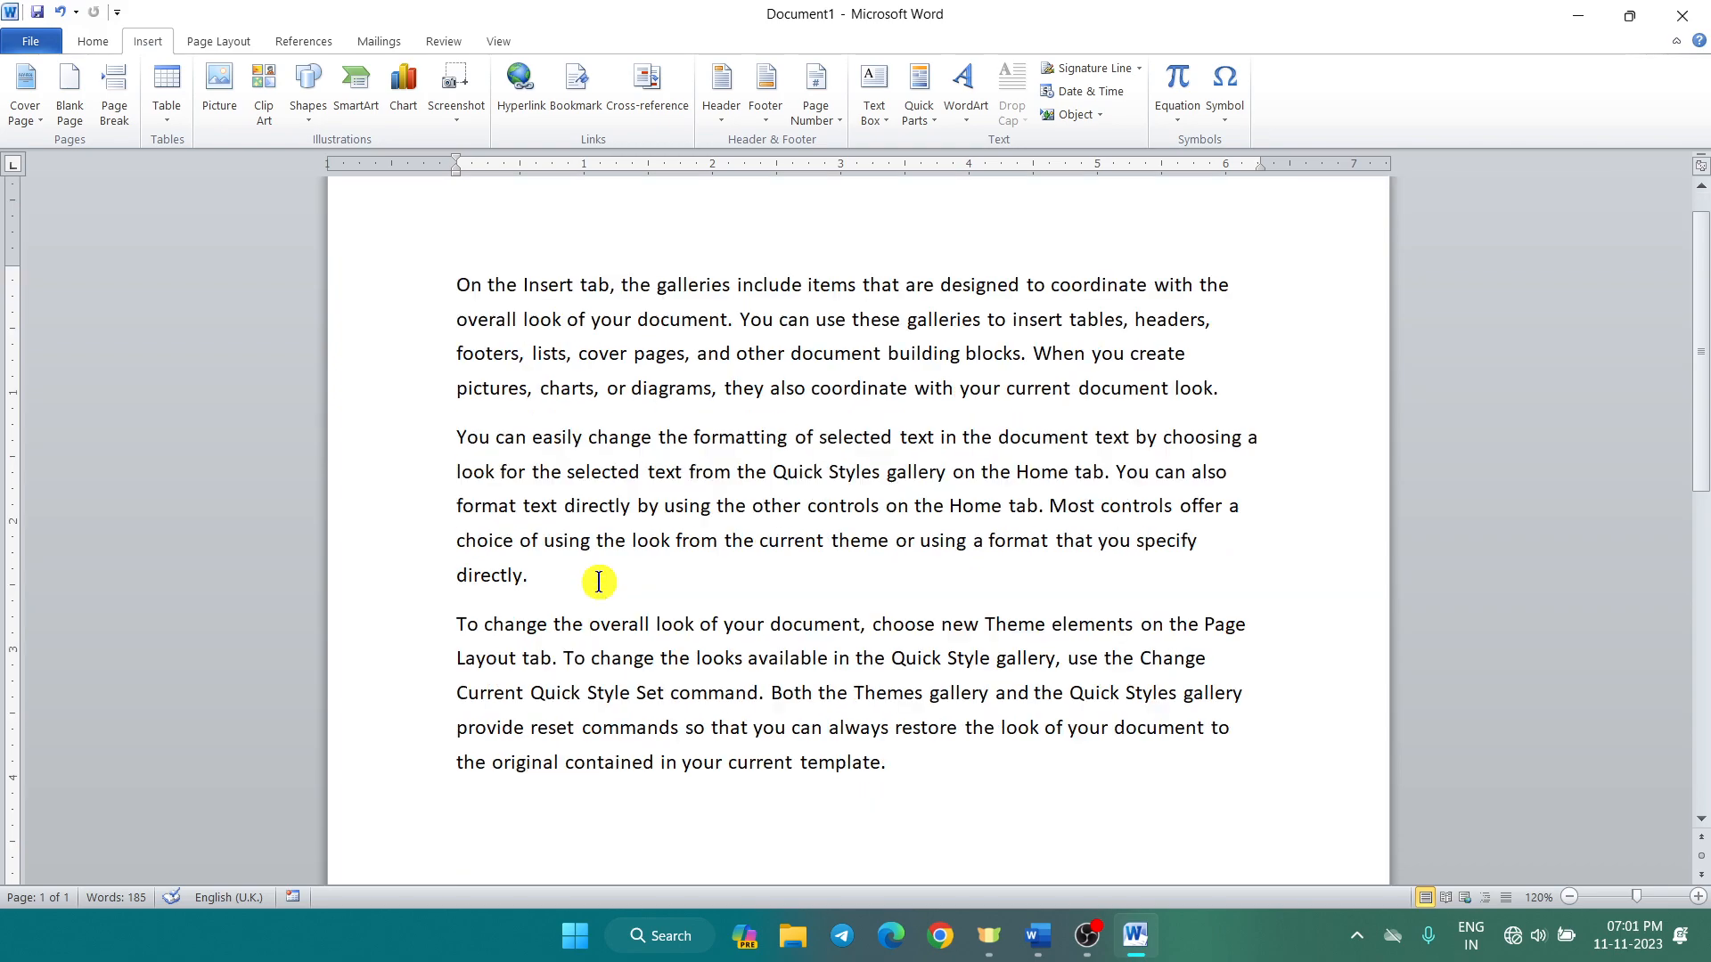
{"action": "scroll", "coordinate": [535, 538], "scroll_direction": "up", "scroll_amount": 1}
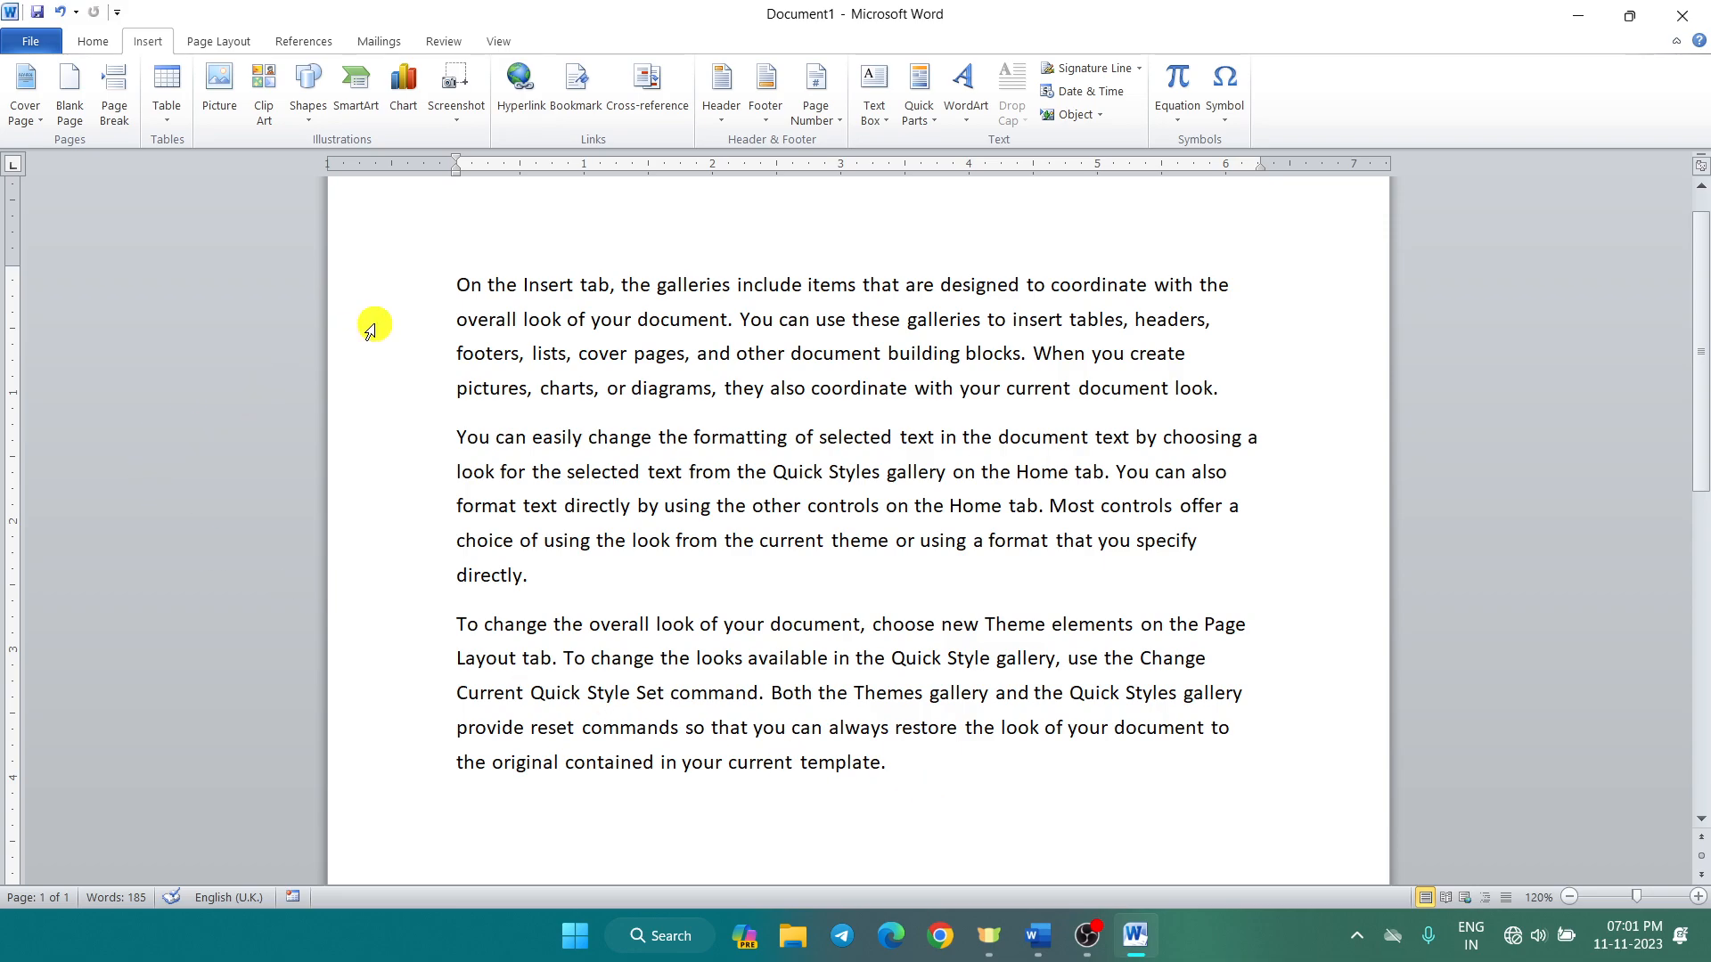
Step: Format all three paragraphs as dark red, bold, justified Comic Sans MS at size 16
{"action": "left_click_drag", "start_coordinate": [419, 281], "coordinate": [451, 760]}
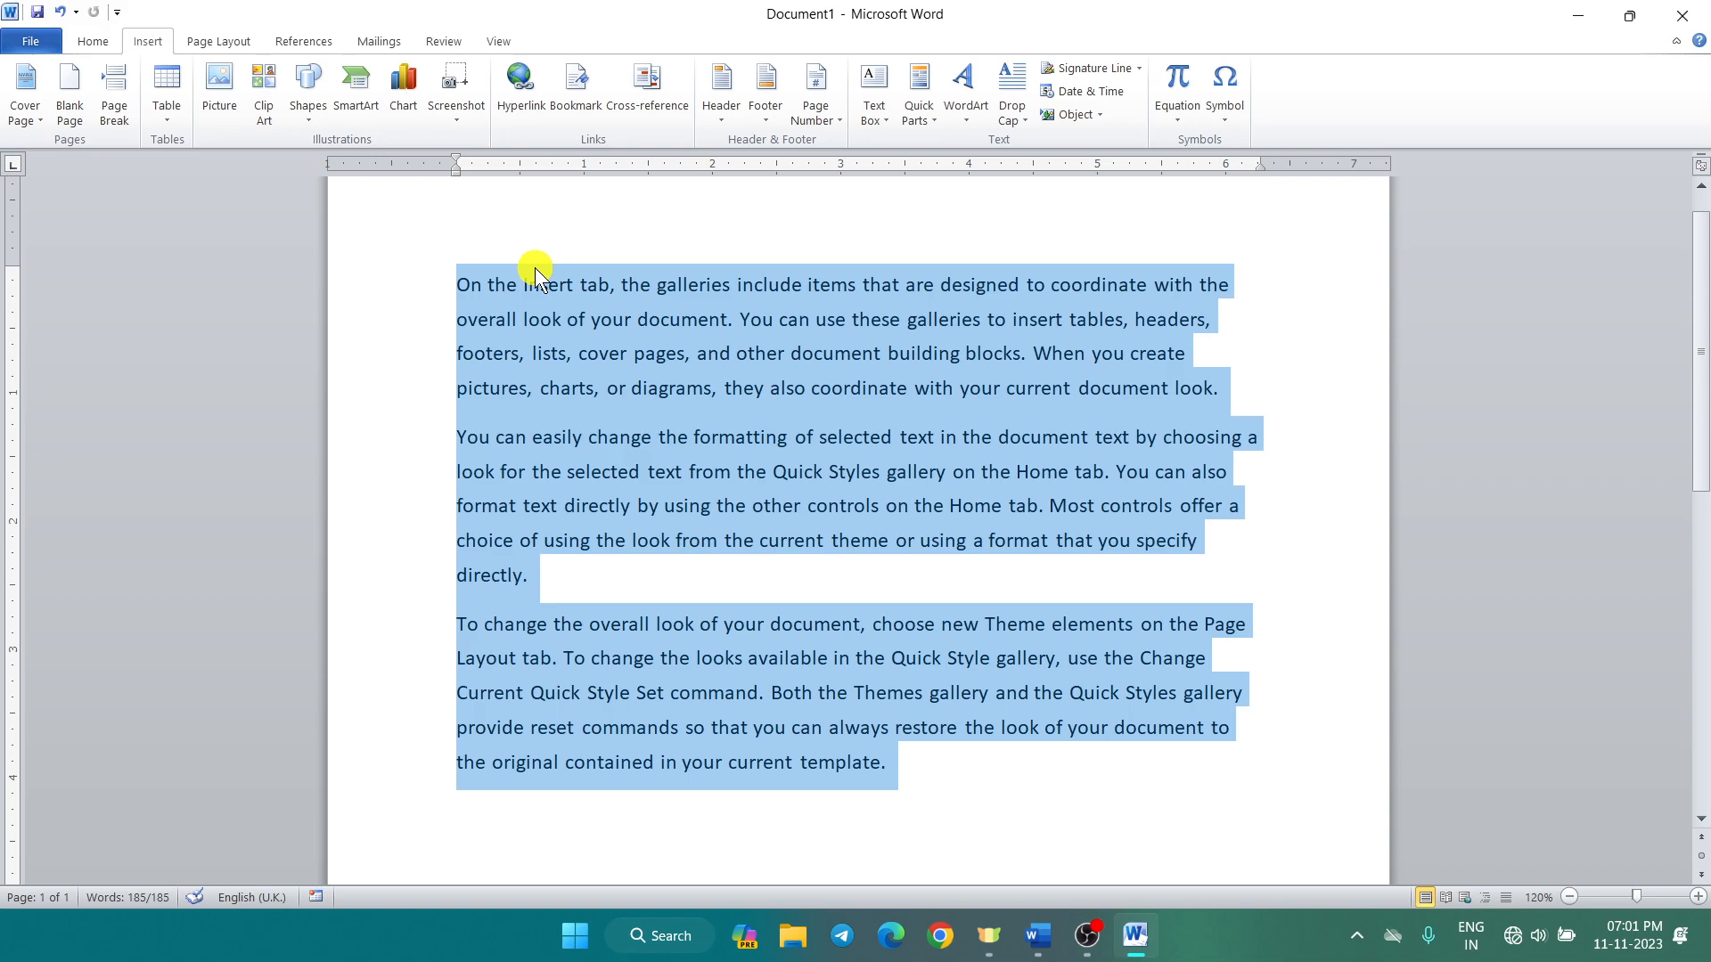
{"action": "left_click", "coordinate": [93, 41]}
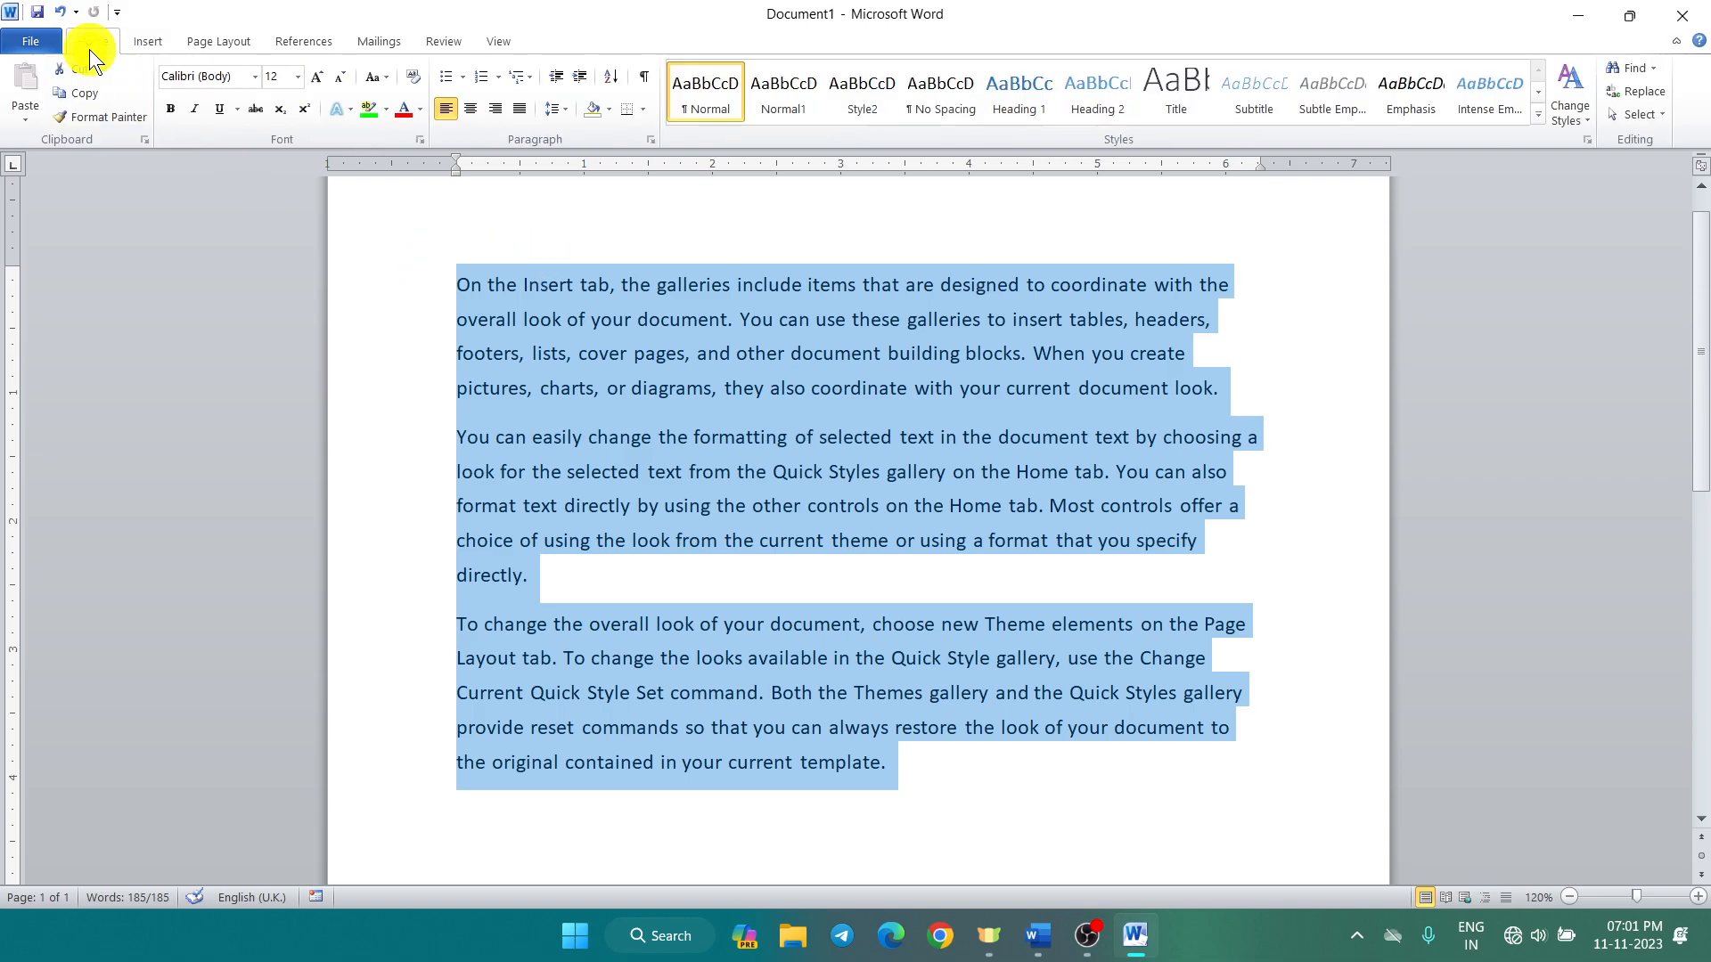
{"action": "left_click", "coordinate": [403, 108]}
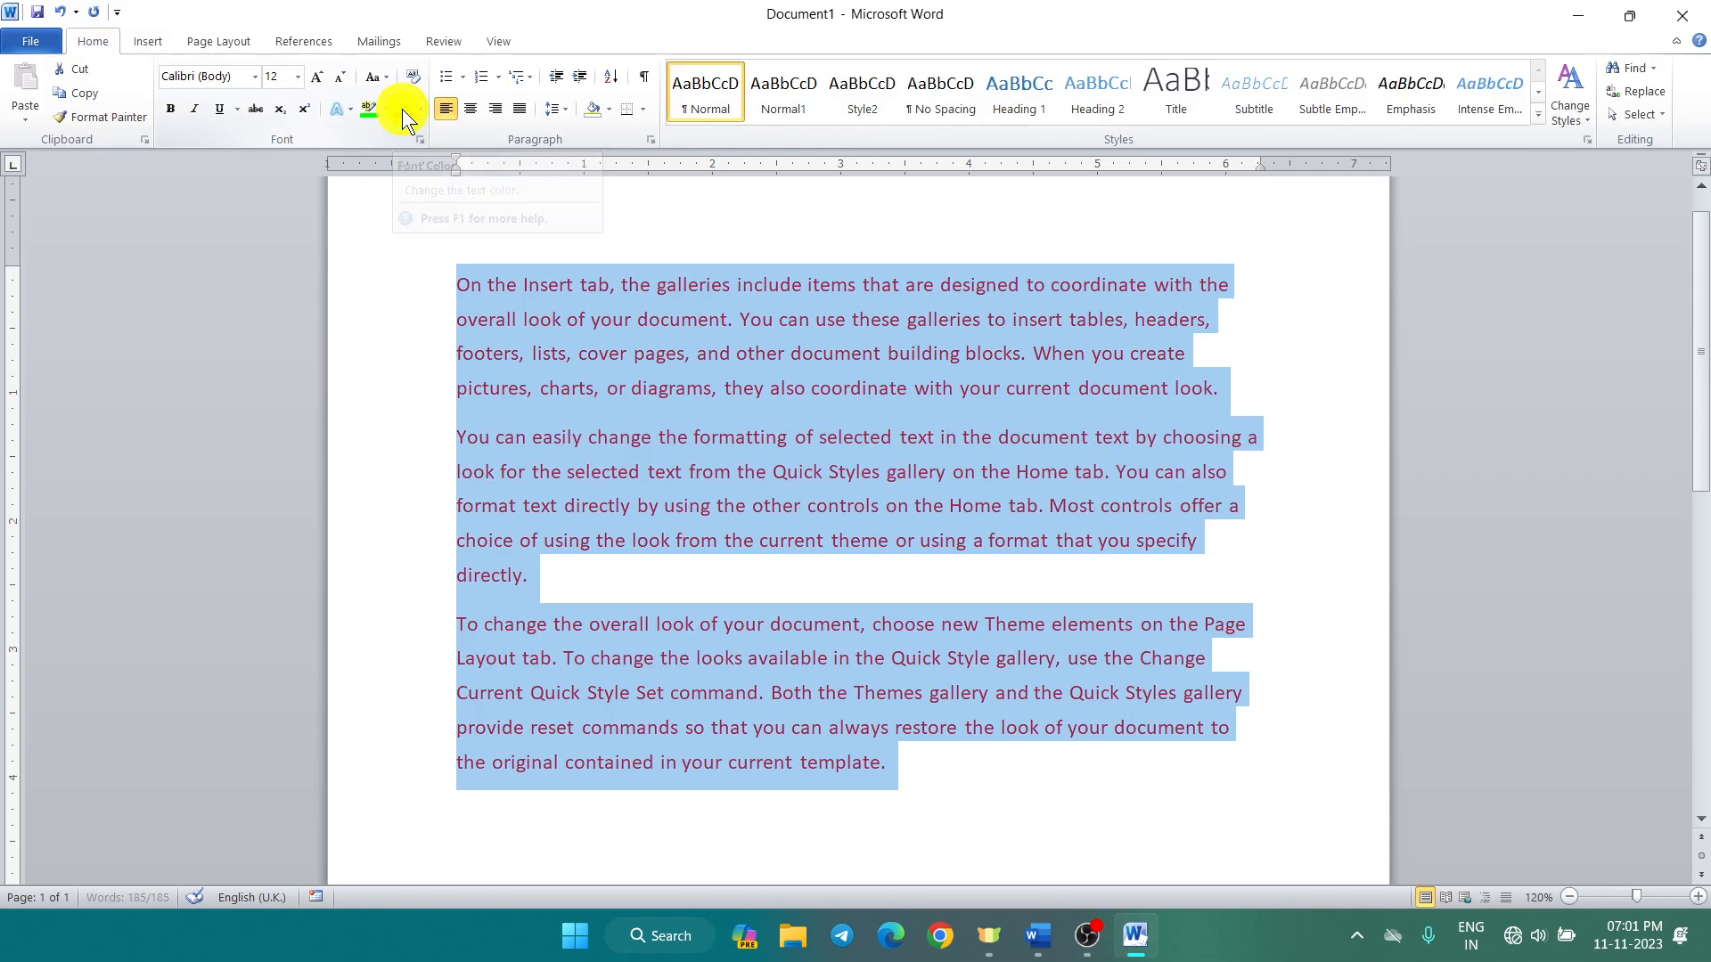
{"action": "left_click", "coordinate": [171, 109]}
{"action": "left_click", "coordinate": [242, 79]}
{"action": "type", "text": "Comic Sans MS"}
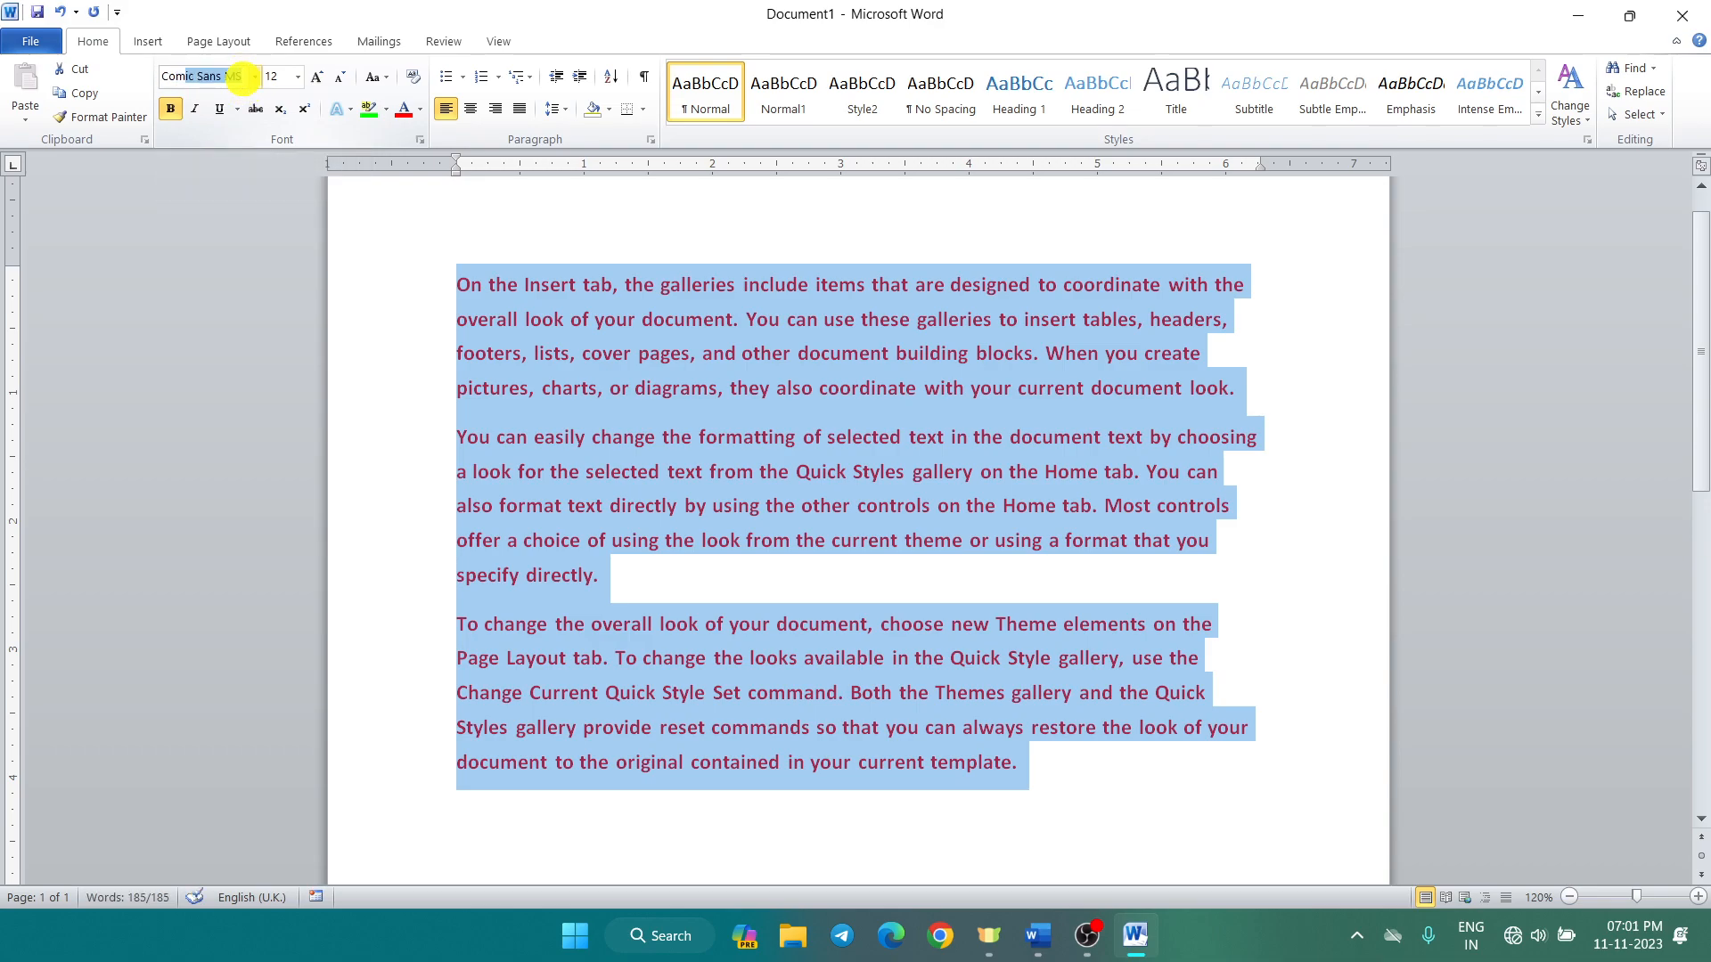
{"action": "key", "text": "Return"}
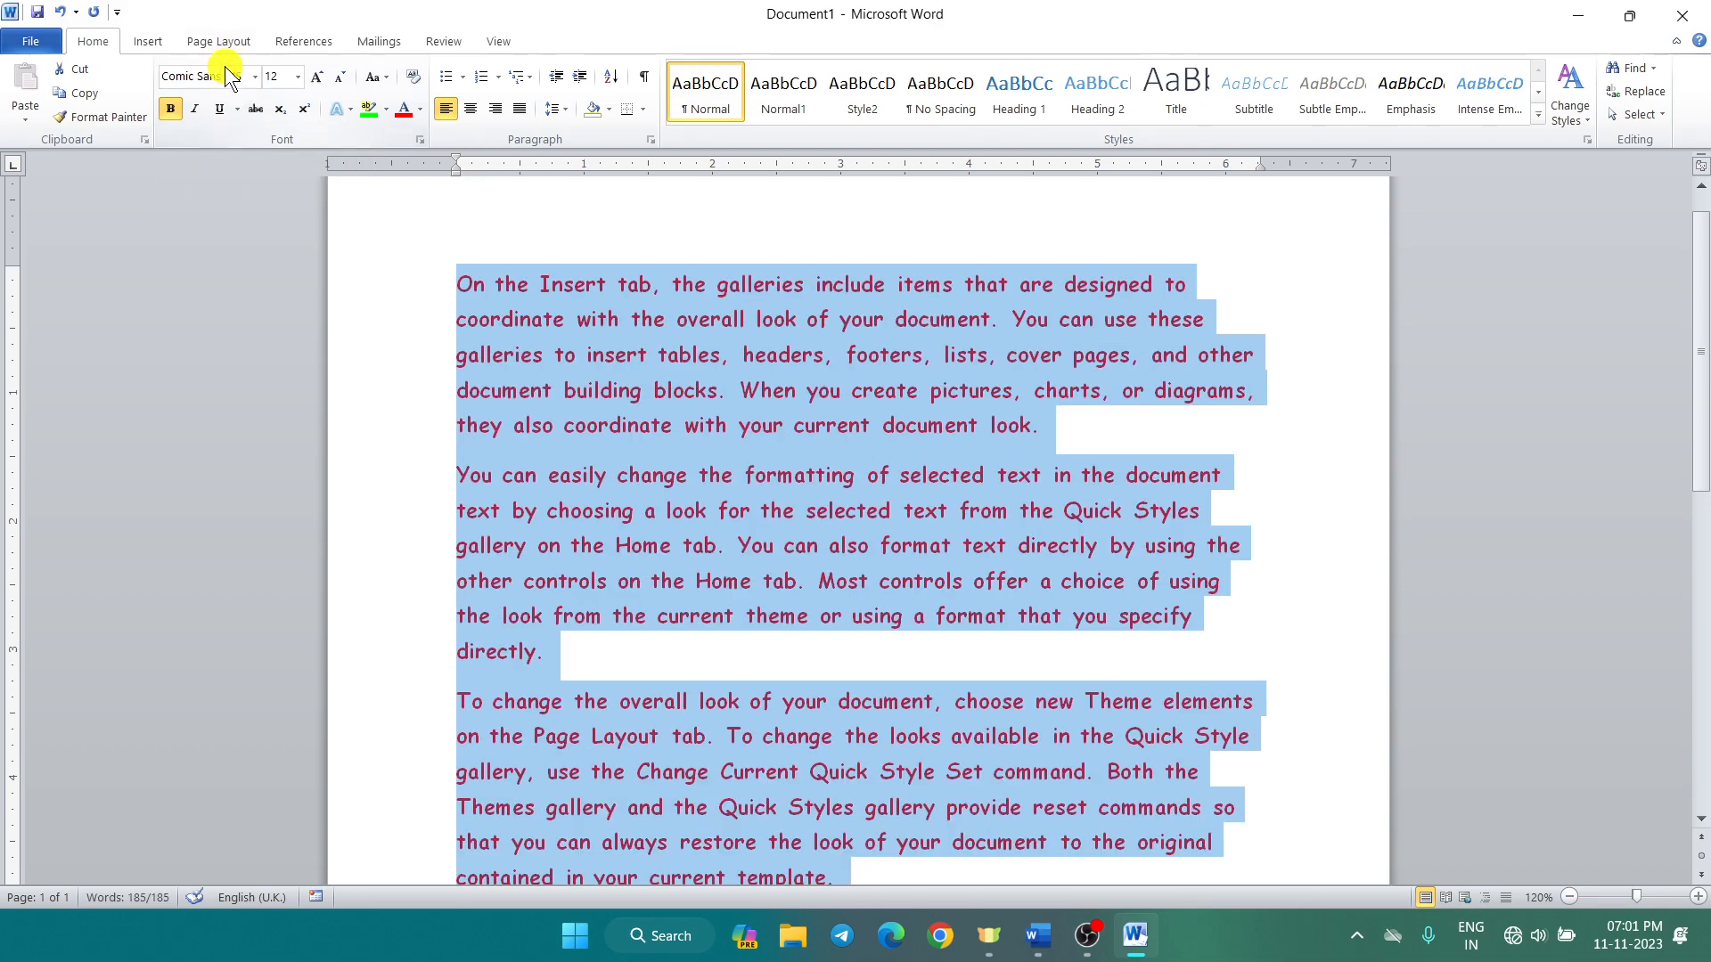
{"action": "left_click", "coordinate": [315, 78]}
{"action": "left_click", "coordinate": [315, 78]}
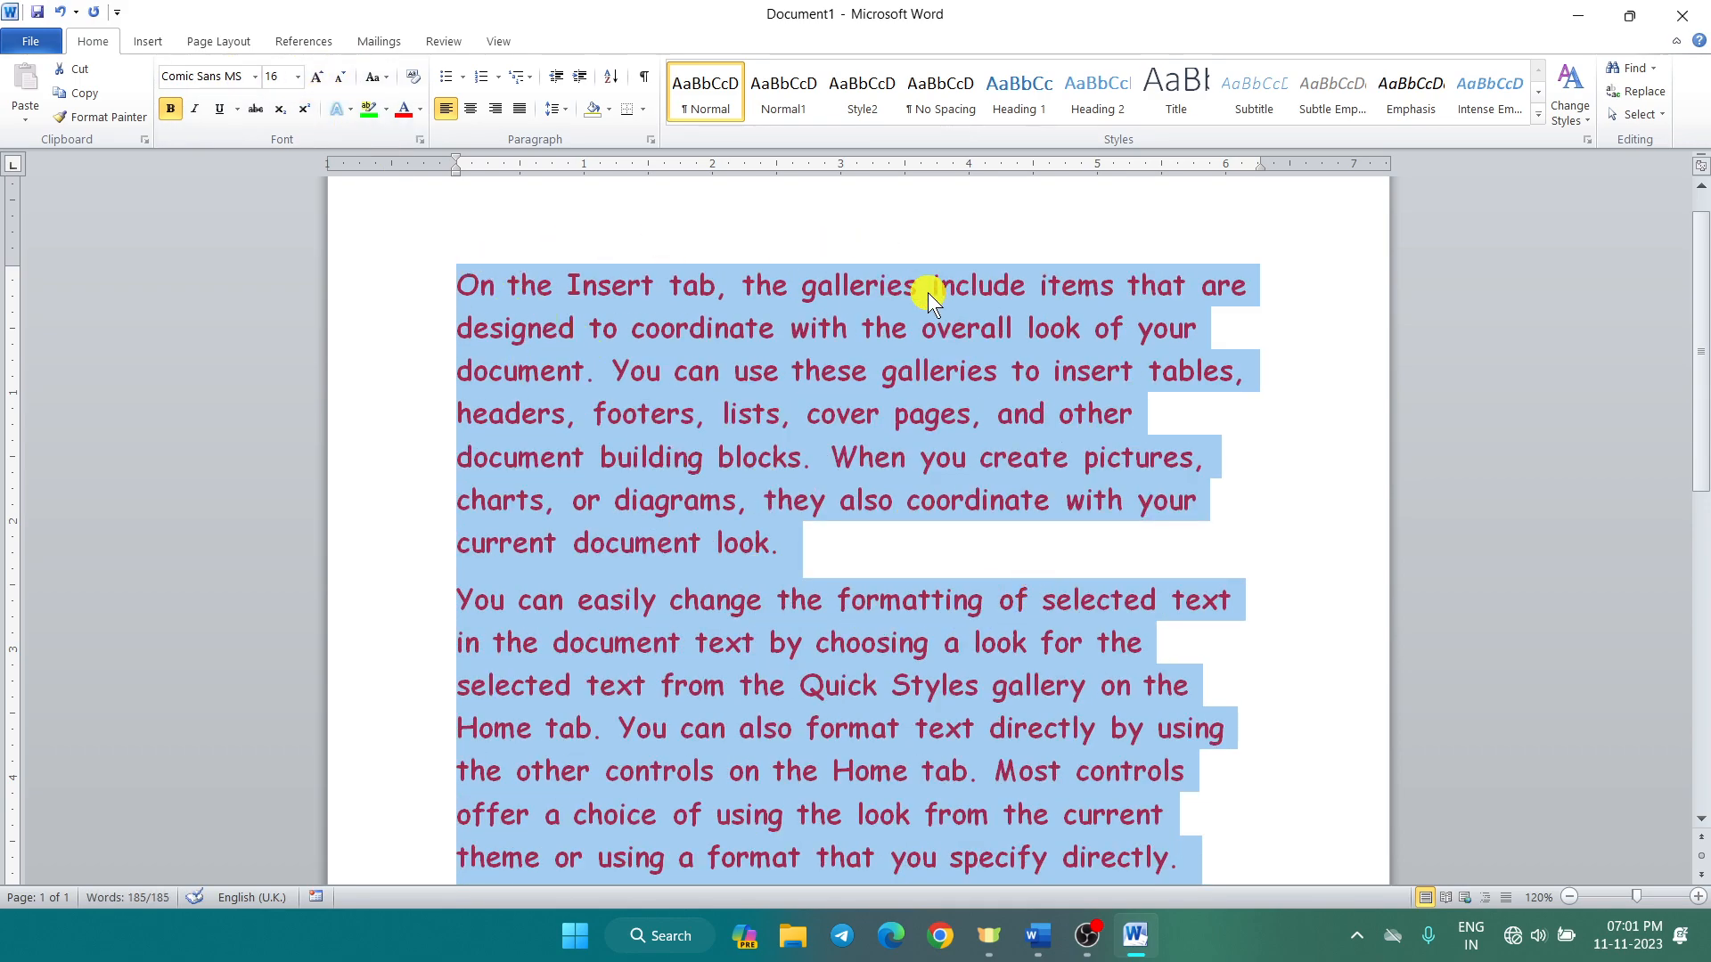
{"action": "key", "text": "ctrl+j"}
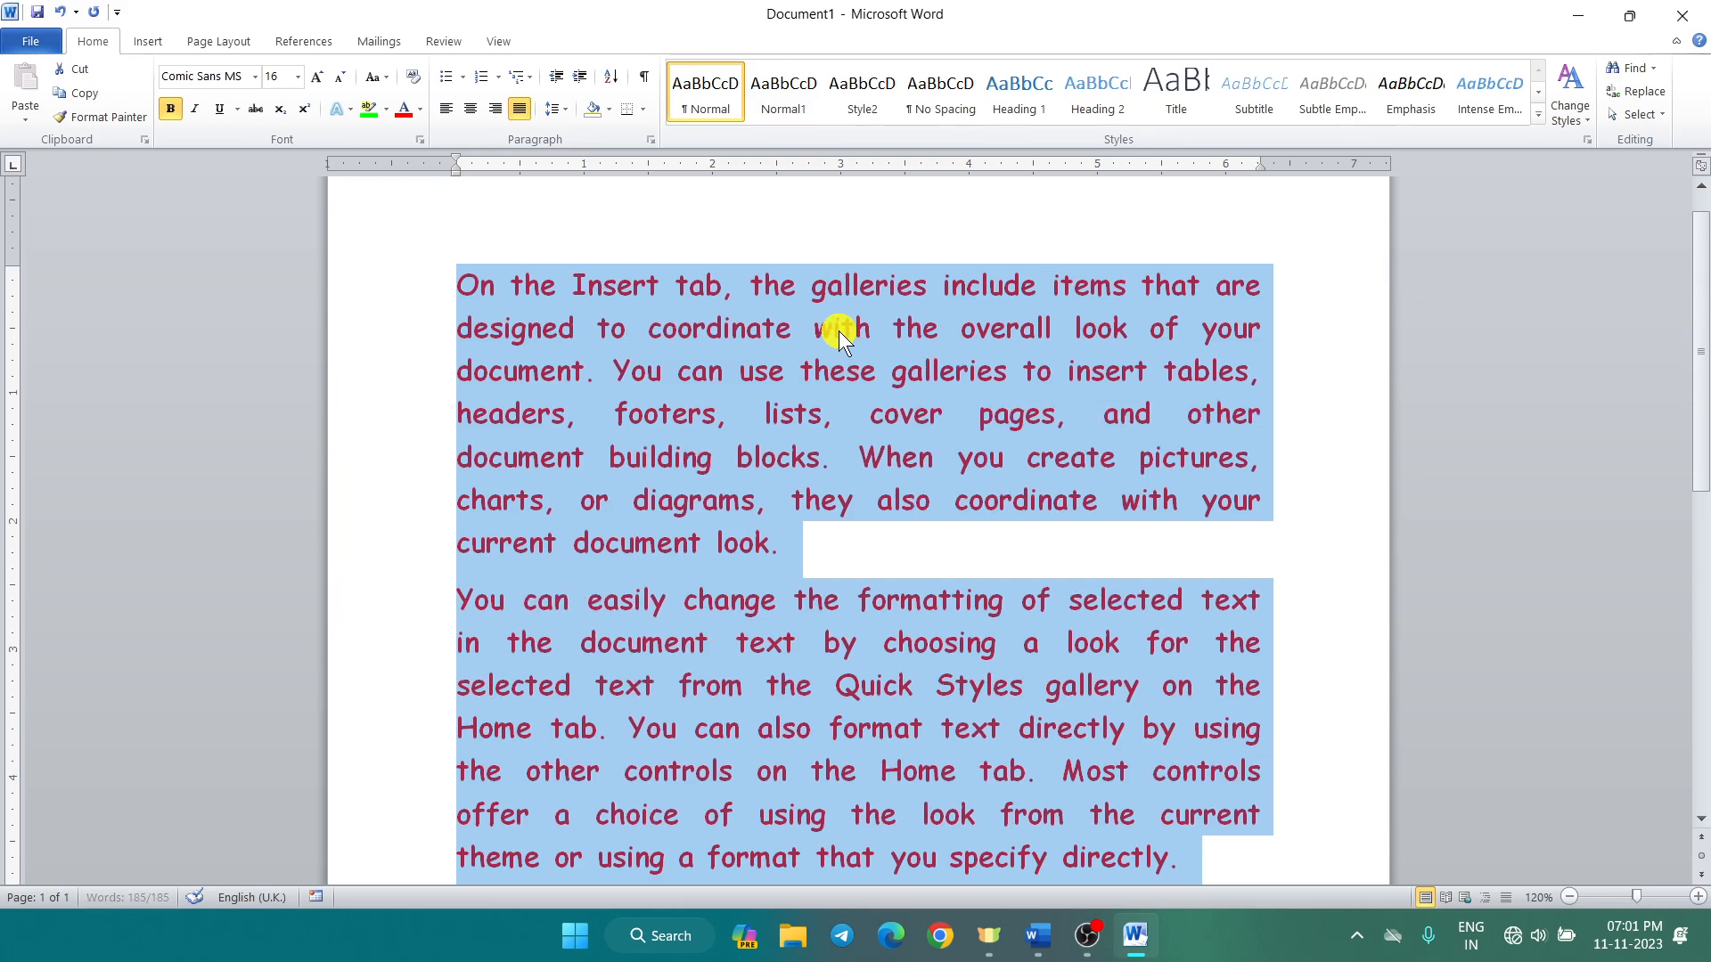
{"action": "scroll", "coordinate": [838, 331], "scroll_direction": "down", "scroll_amount": 2}
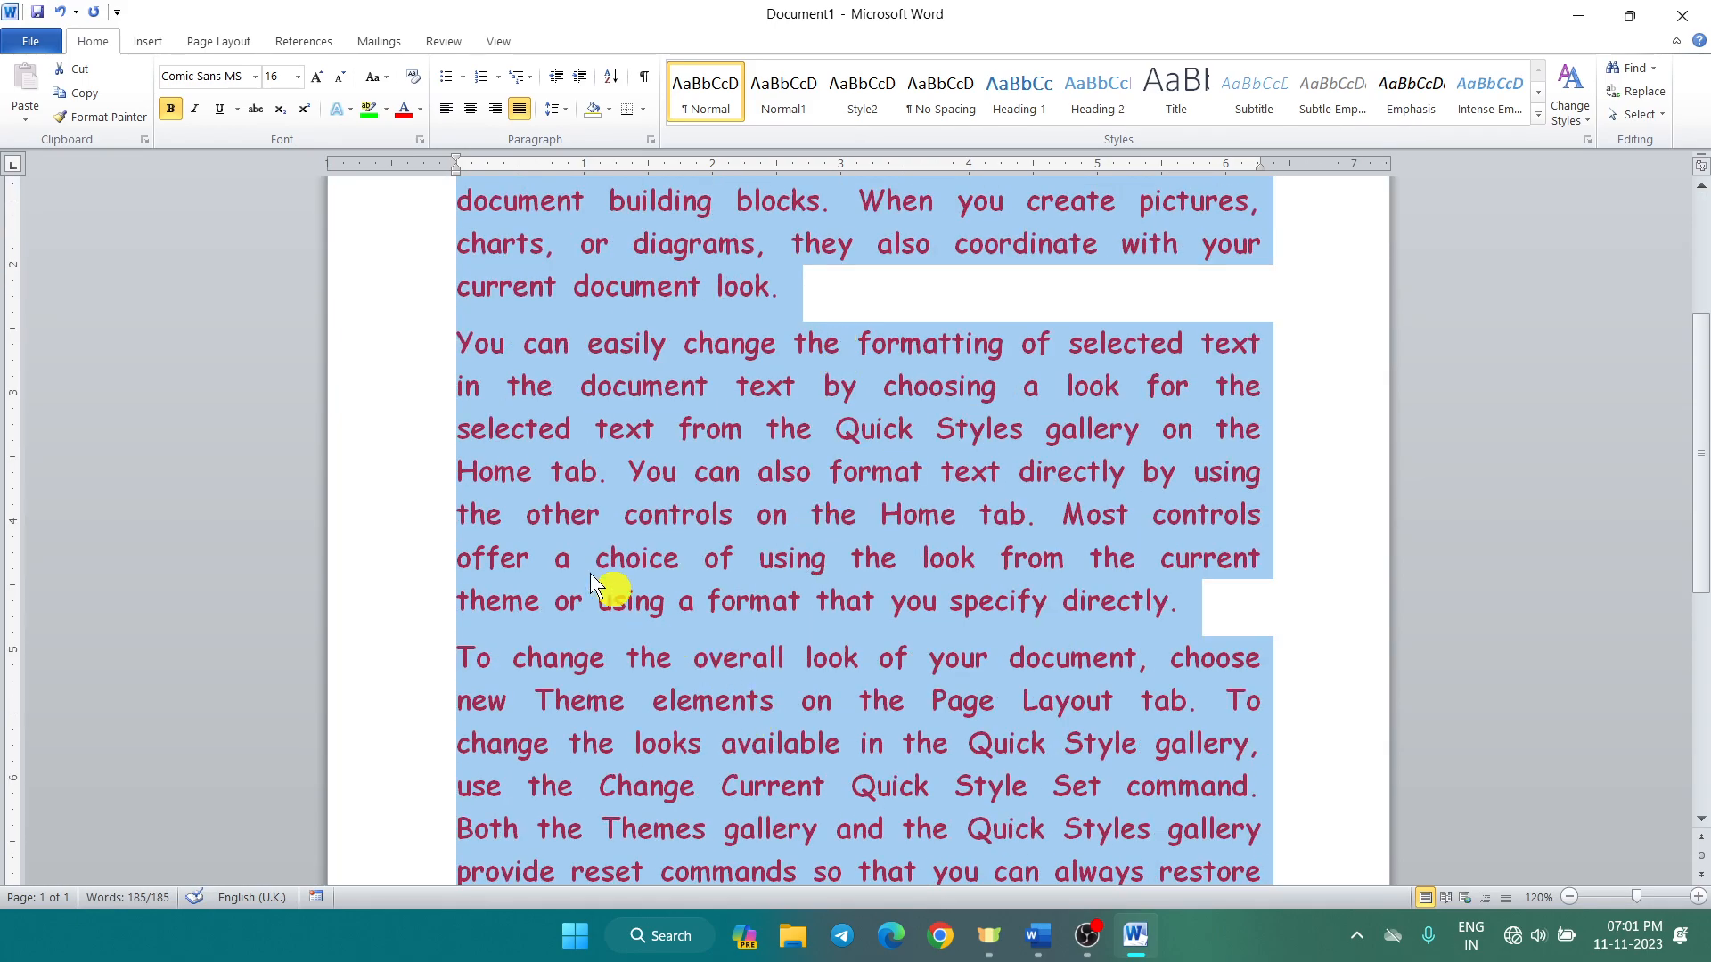
{"action": "left_click", "coordinate": [464, 482]}
Step: Colour the second paragraph green and the third paragraph blue
{"action": "scroll", "coordinate": [446, 426], "scroll_direction": "down", "scroll_amount": 5}
{"action": "scroll", "coordinate": [447, 425], "scroll_direction": "up", "scroll_amount": 10}
{"action": "scroll", "coordinate": [447, 425], "scroll_direction": "down", "scroll_amount": 1}
{"action": "scroll", "coordinate": [446, 427], "scroll_direction": "down", "scroll_amount": 4}
{"action": "scroll", "coordinate": [493, 552], "scroll_direction": "down", "scroll_amount": 3}
{"action": "scroll", "coordinate": [490, 561], "scroll_direction": "up", "scroll_amount": 3}
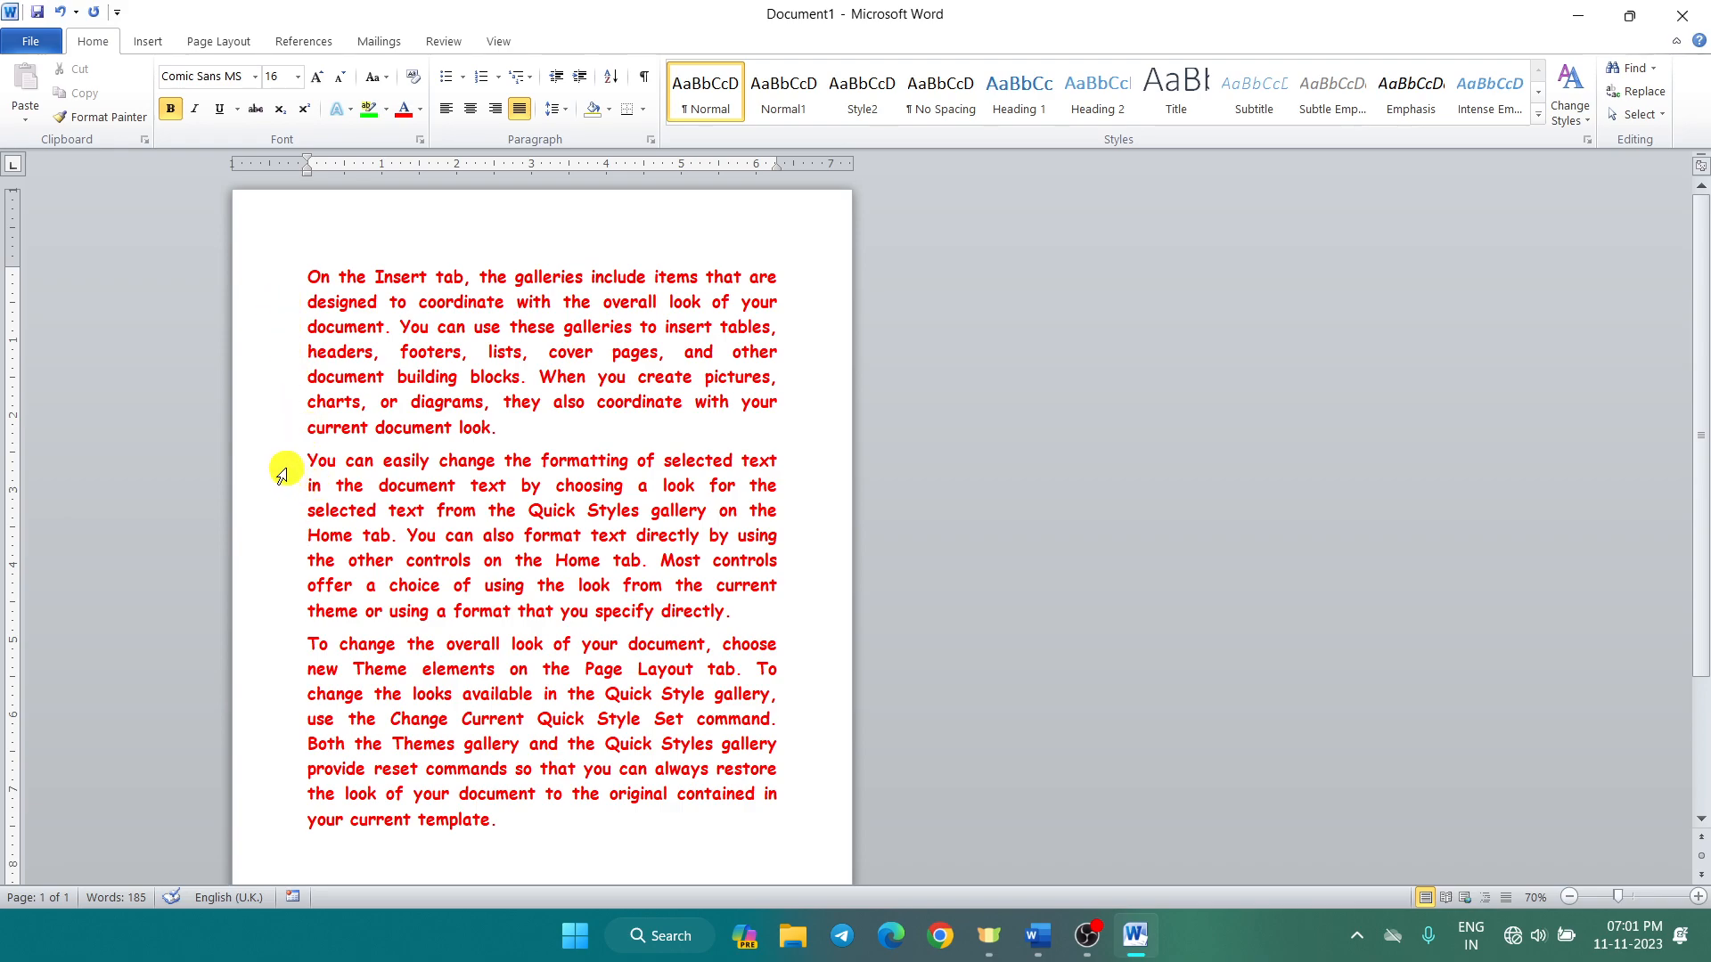
{"action": "left_click_drag", "start_coordinate": [279, 462], "coordinate": [275, 621]}
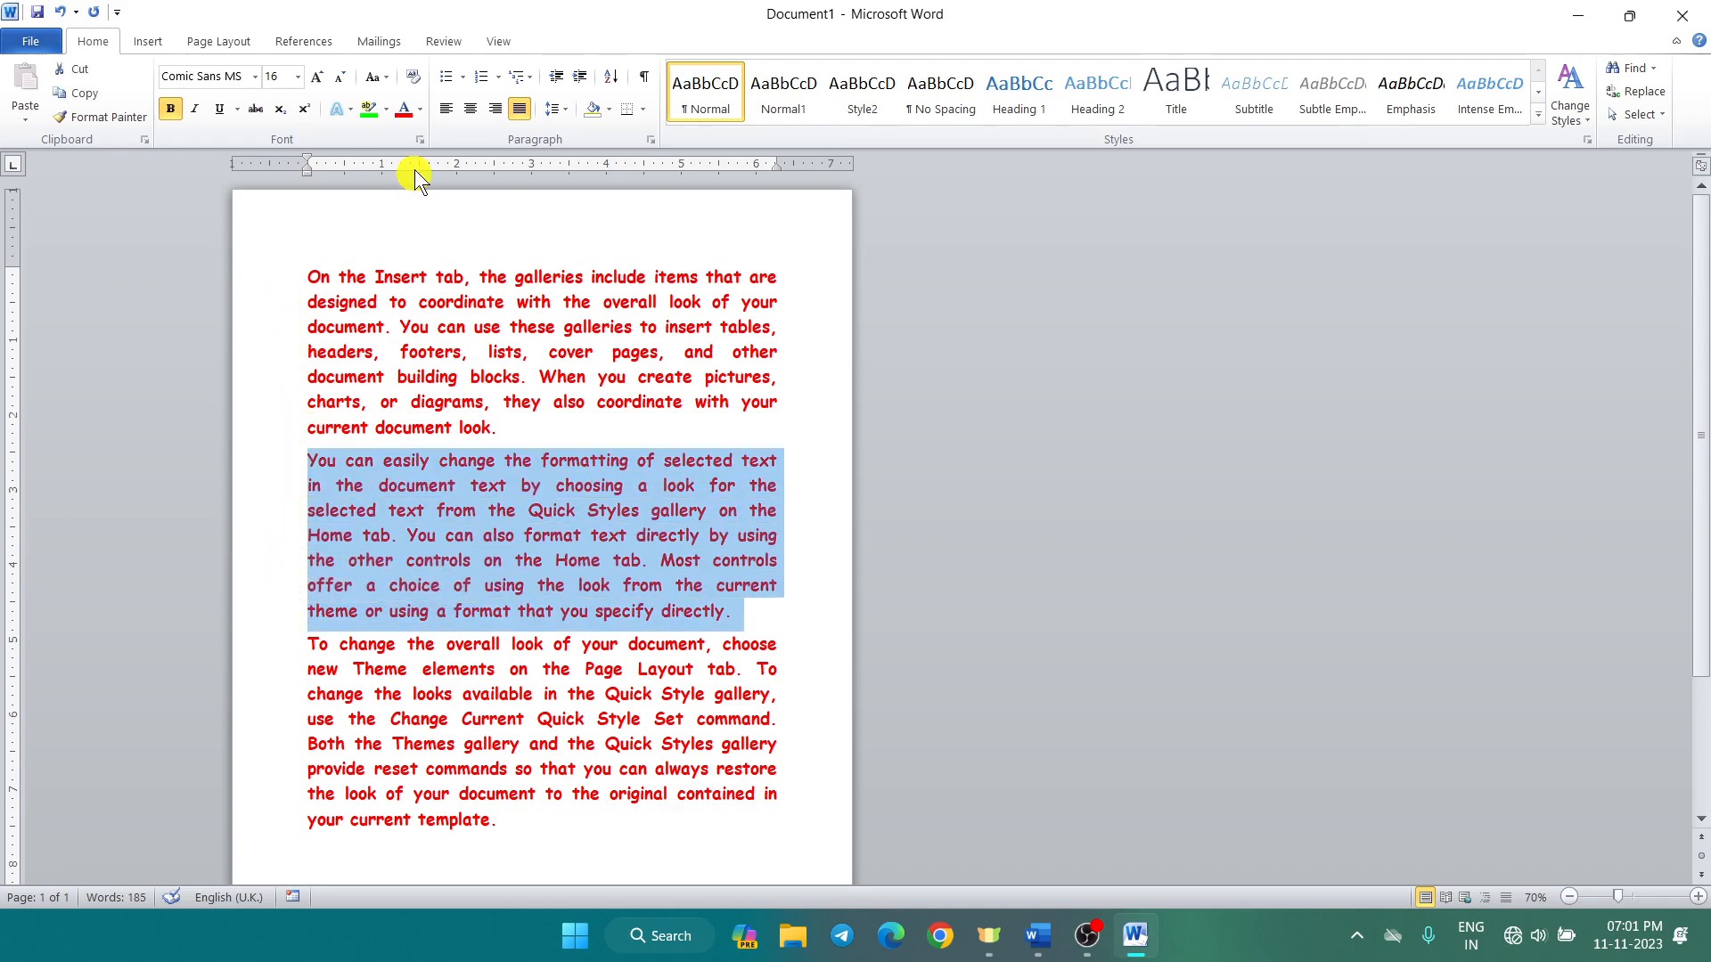
{"action": "left_click", "coordinate": [419, 110]}
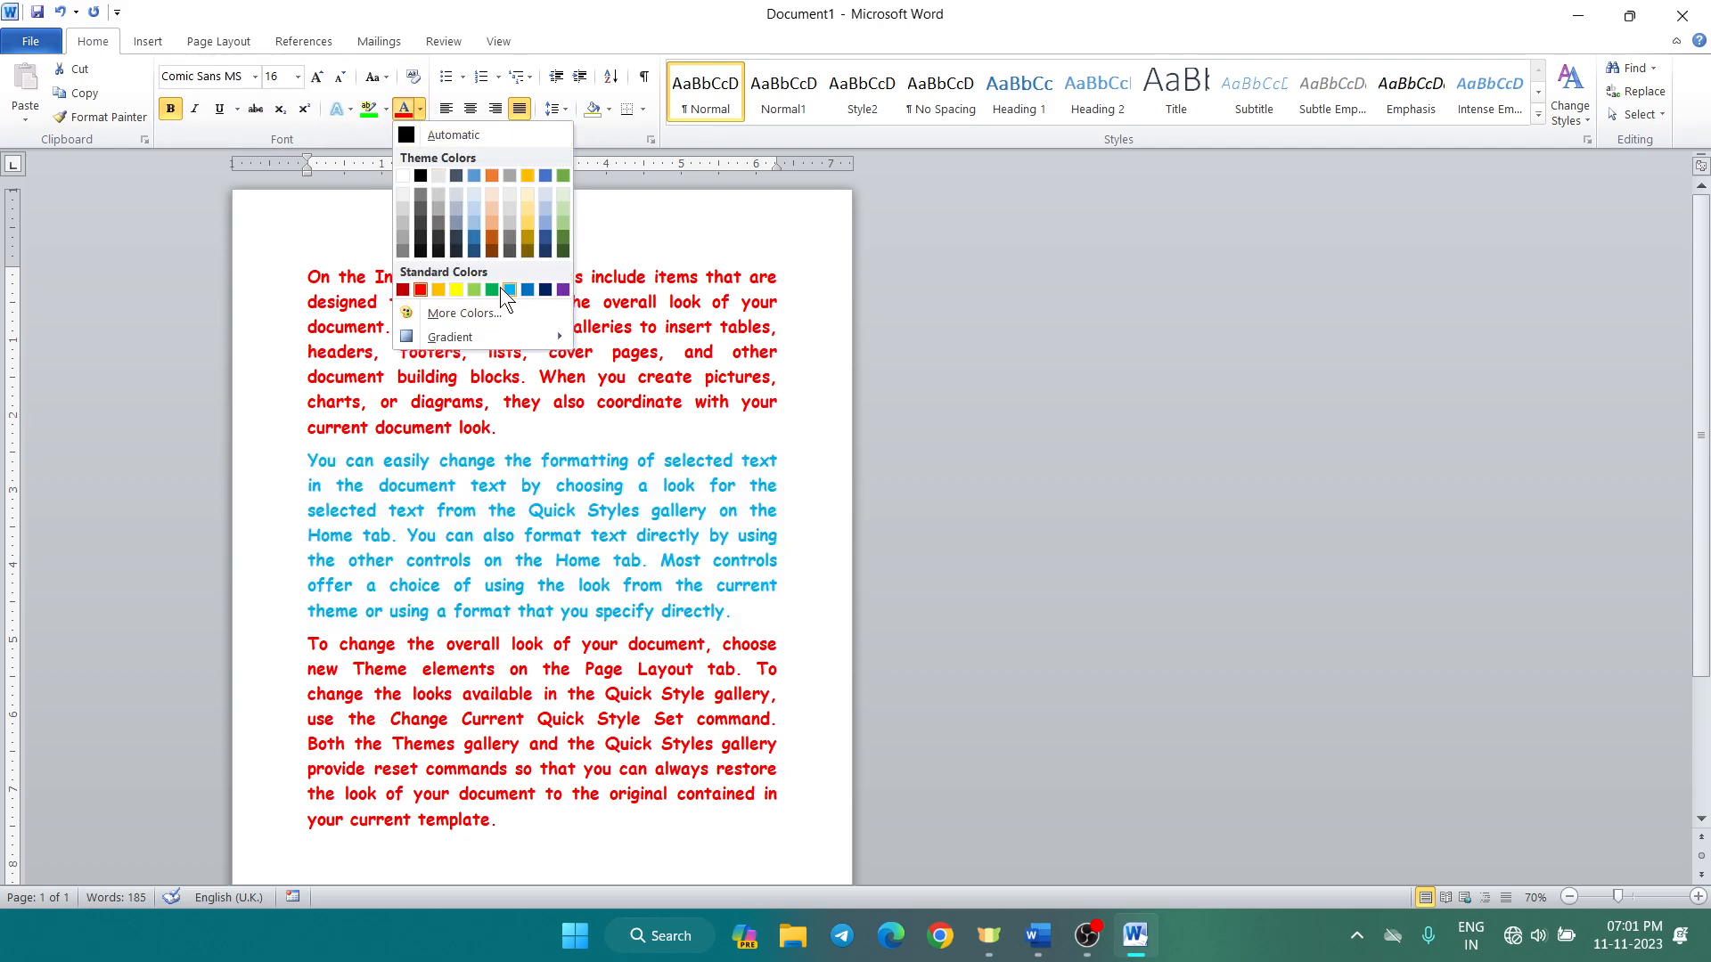
{"action": "left_click", "coordinate": [488, 287]}
{"action": "left_click_drag", "start_coordinate": [276, 646], "coordinate": [275, 820]}
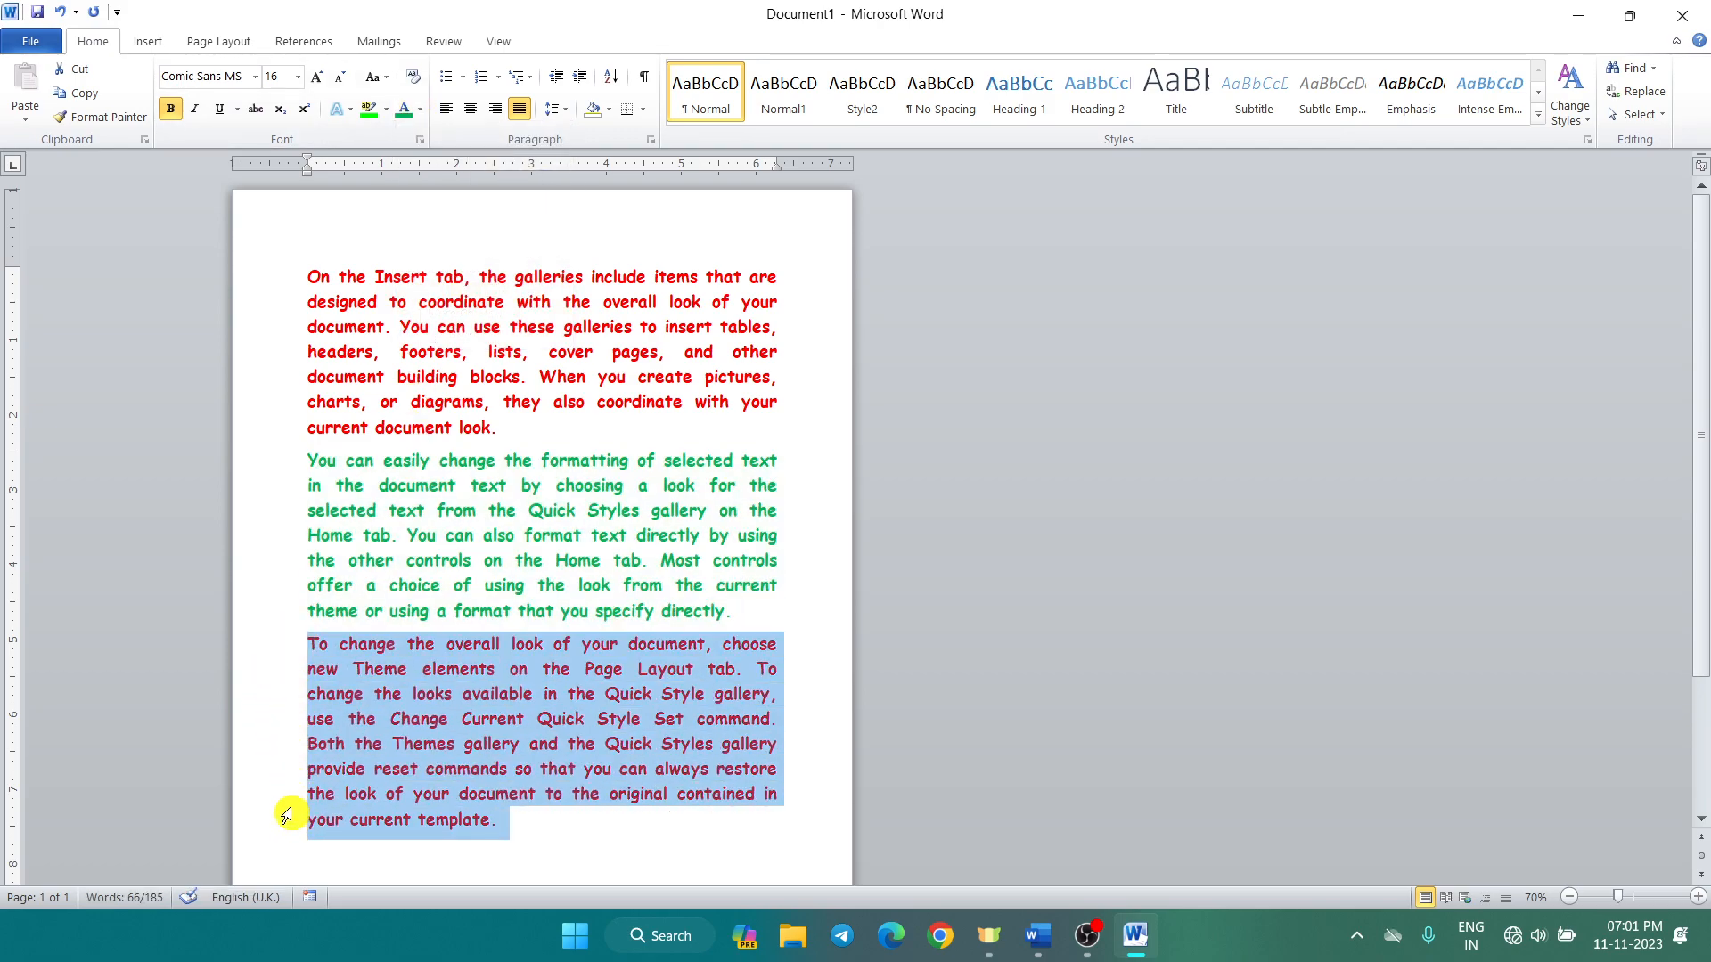
{"action": "left_click", "coordinate": [420, 109]}
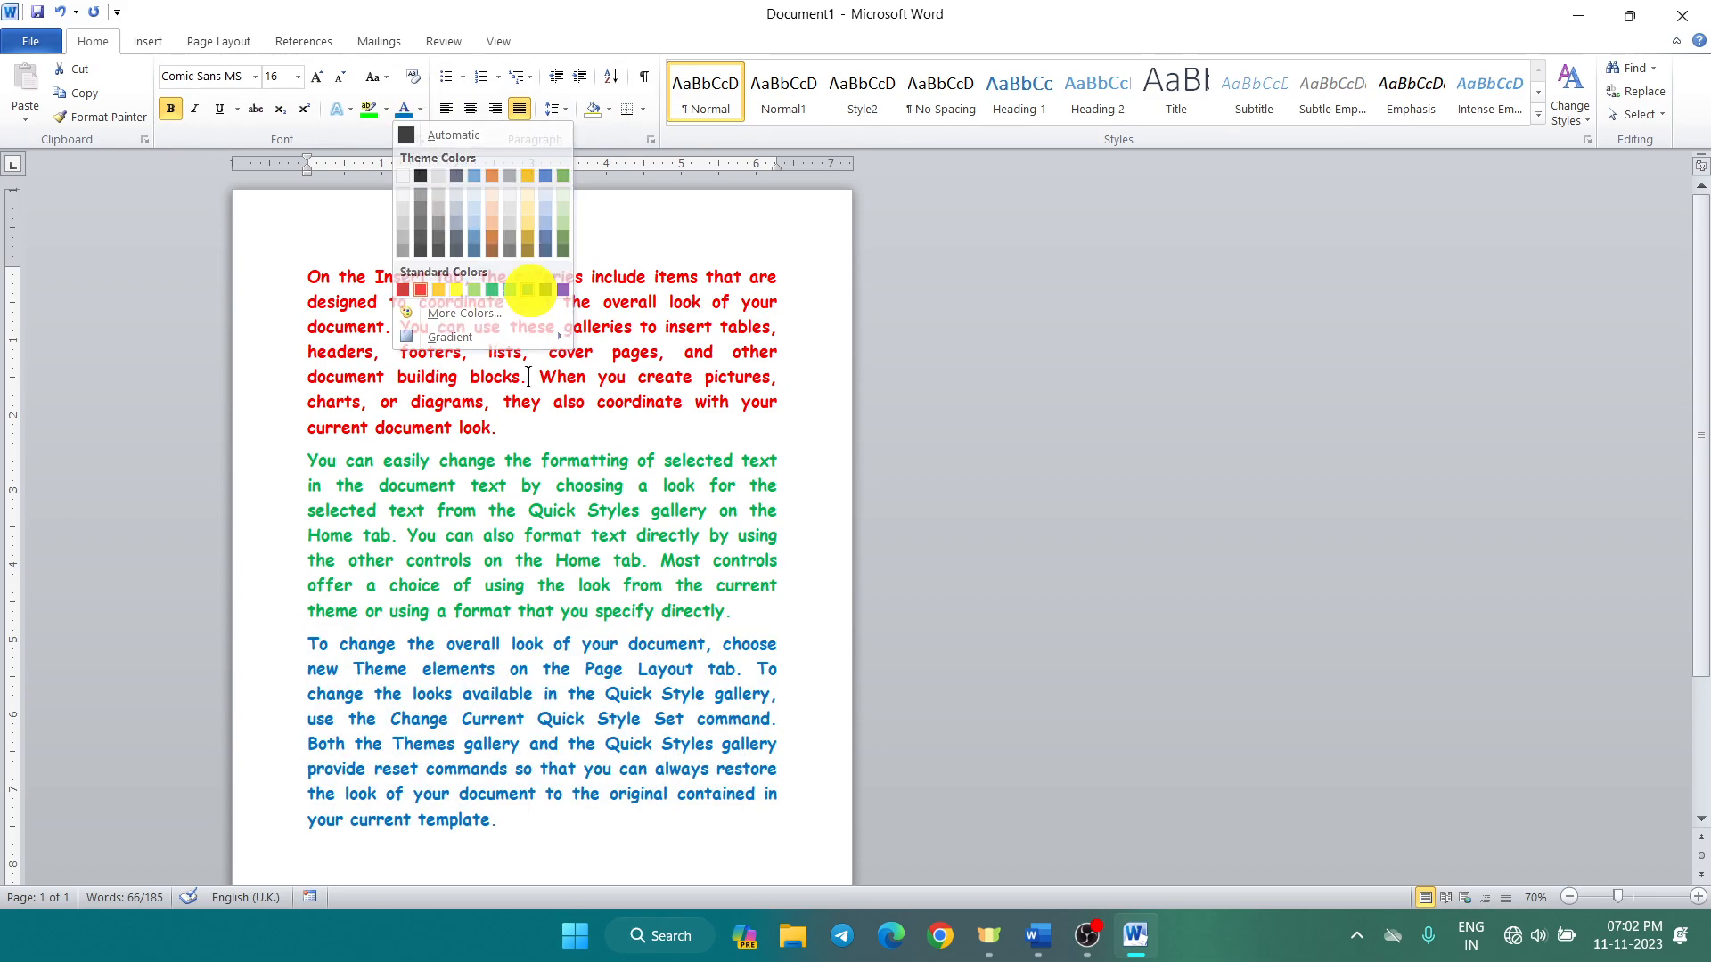
{"action": "left_click", "coordinate": [527, 290]}
{"action": "left_click", "coordinate": [624, 846]}
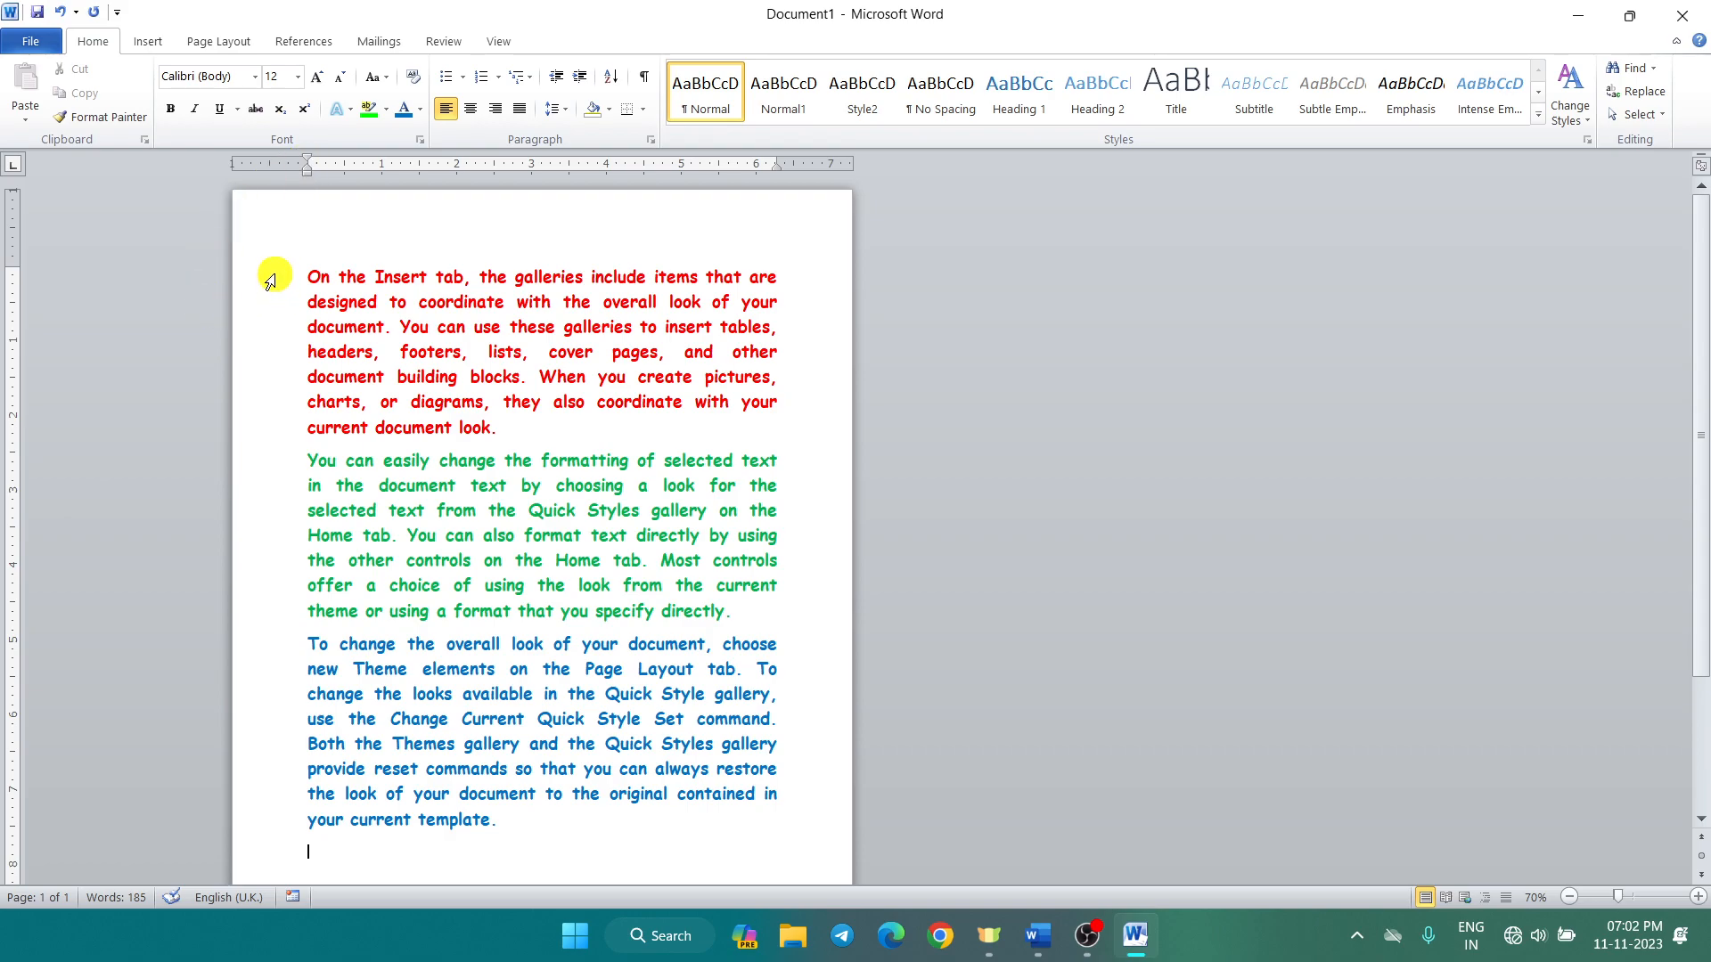
Step: Save the three coloured paragraphs to the AutoText gallery under the name 'a'
{"action": "left_click_drag", "start_coordinate": [270, 278], "coordinate": [290, 833]}
{"action": "key", "text": "ctrl+c"}
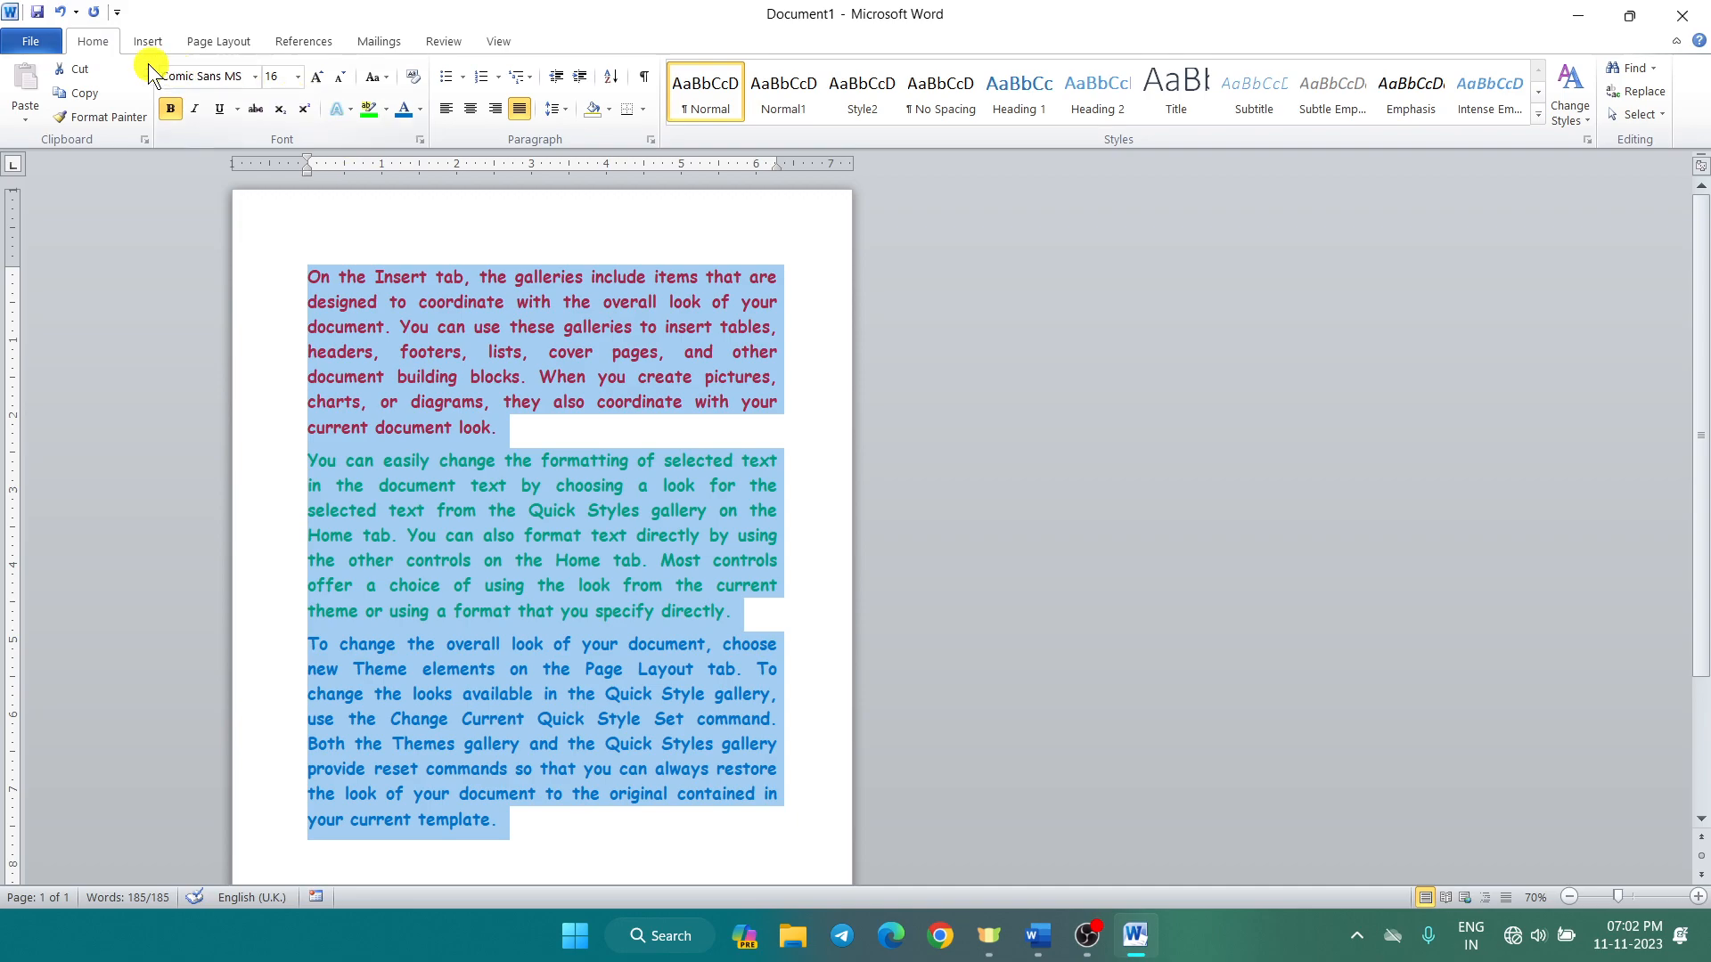
{"action": "left_click", "coordinate": [142, 42]}
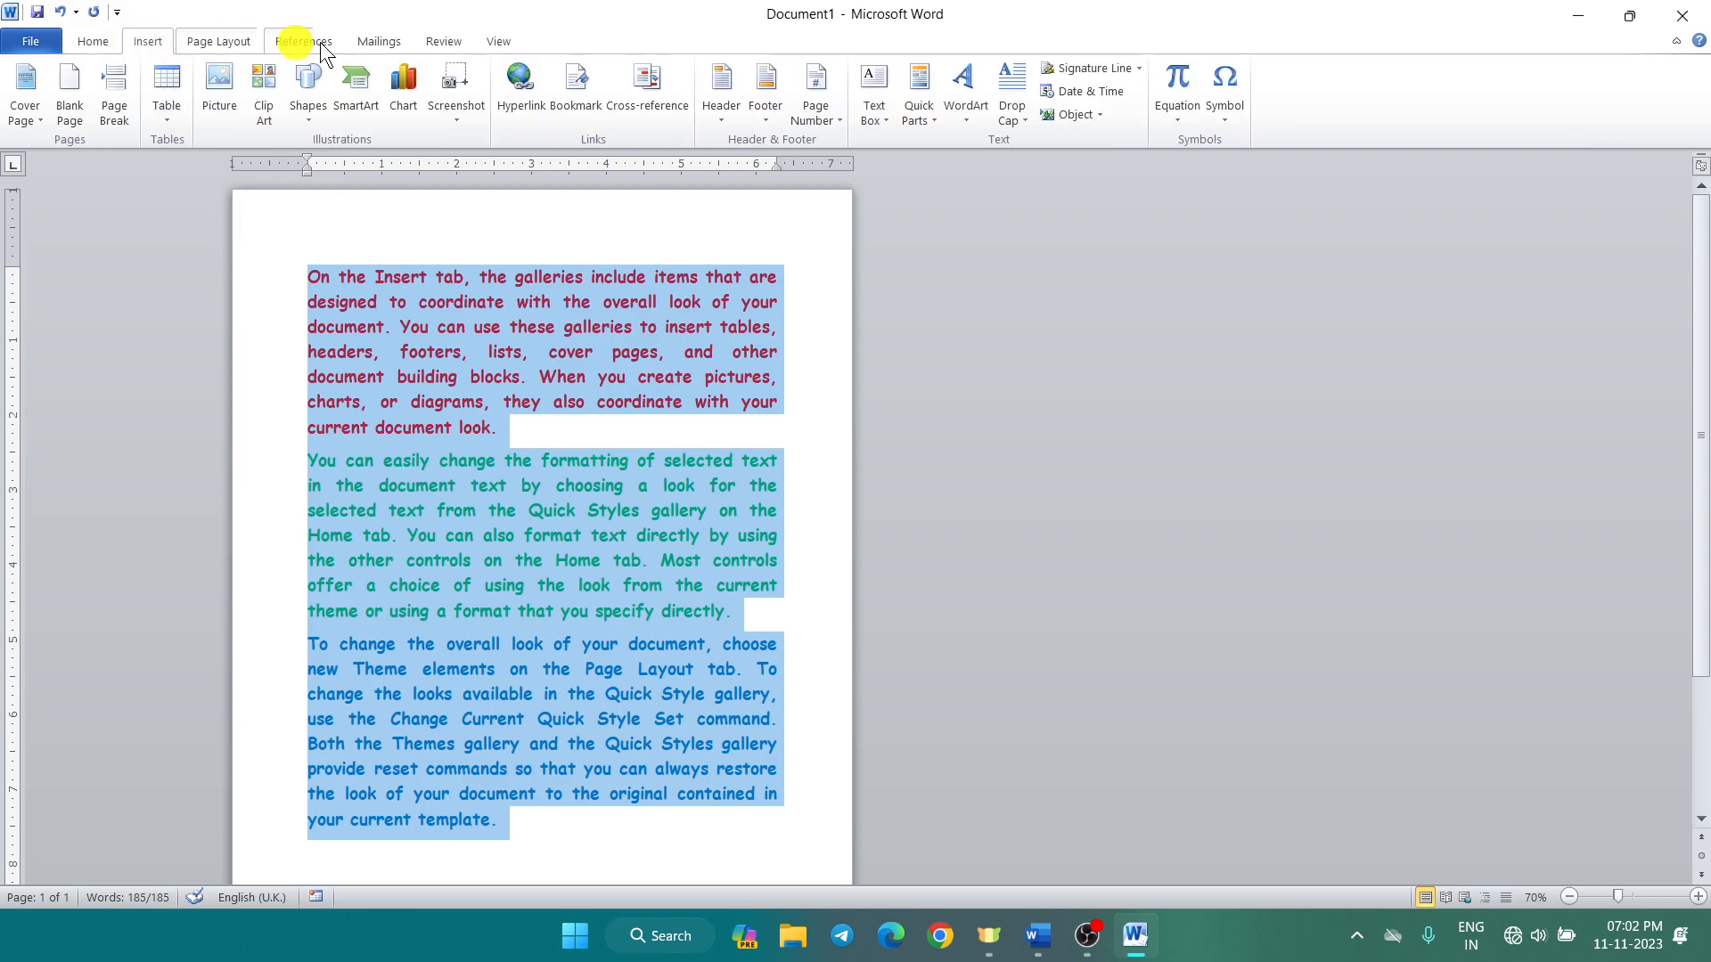
{"action": "left_click", "coordinate": [923, 116]}
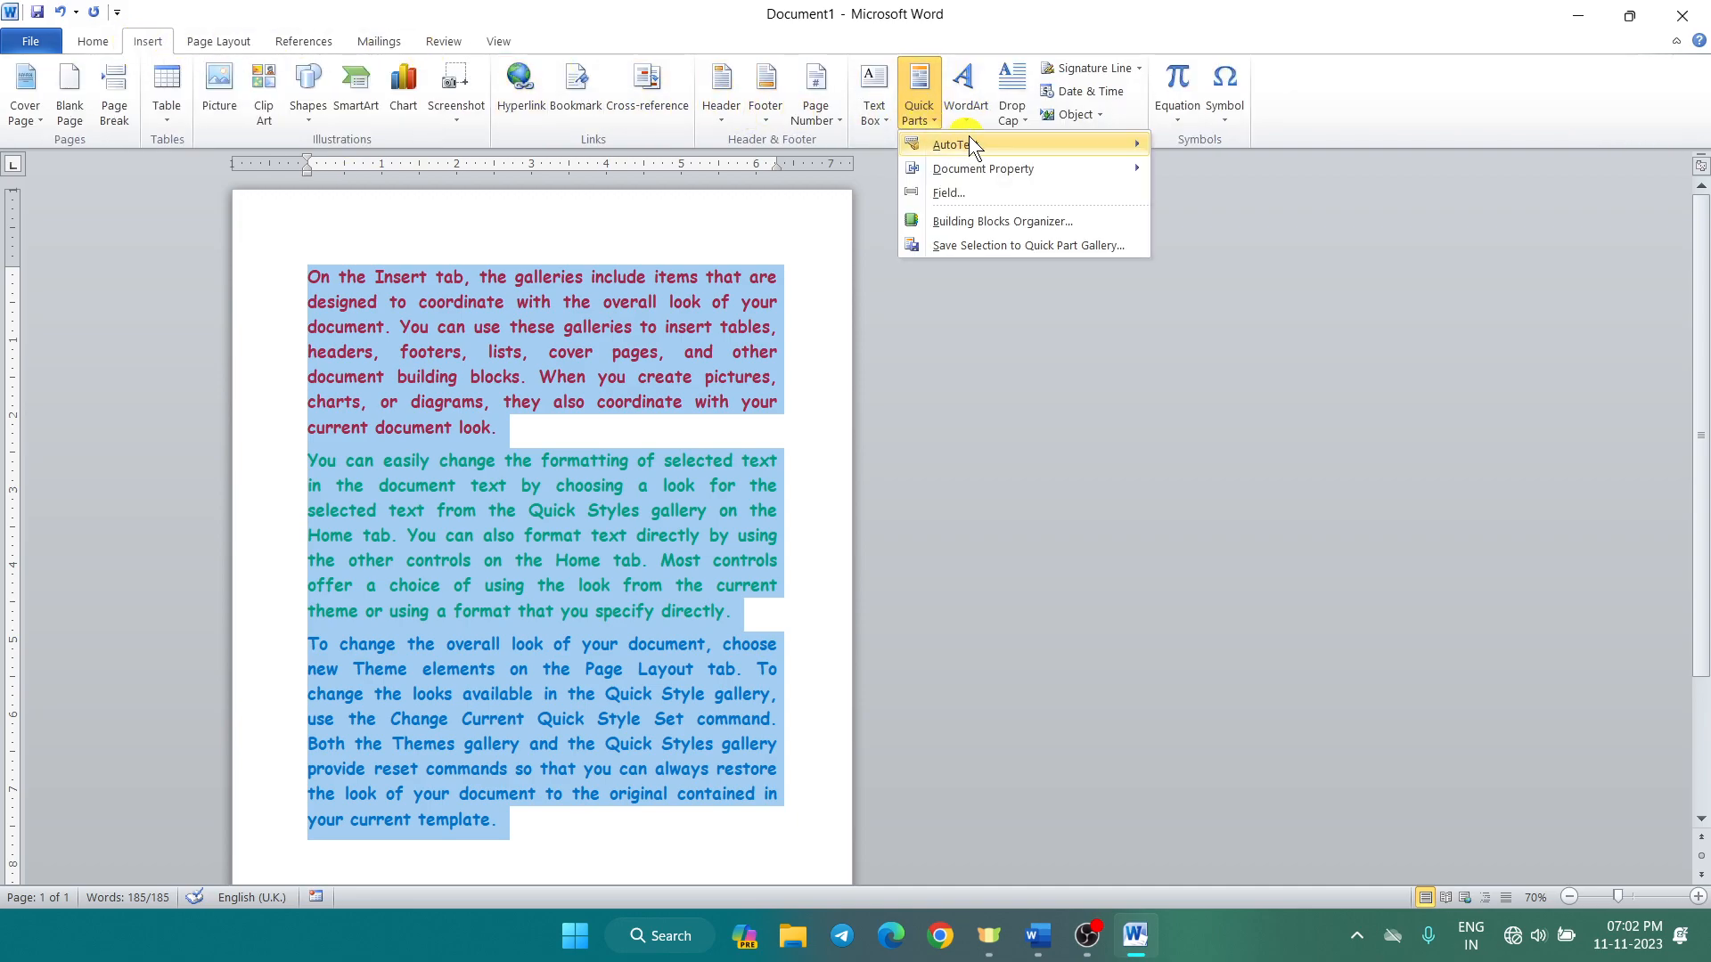
{"action": "mouse_move", "coordinate": [1047, 147]}
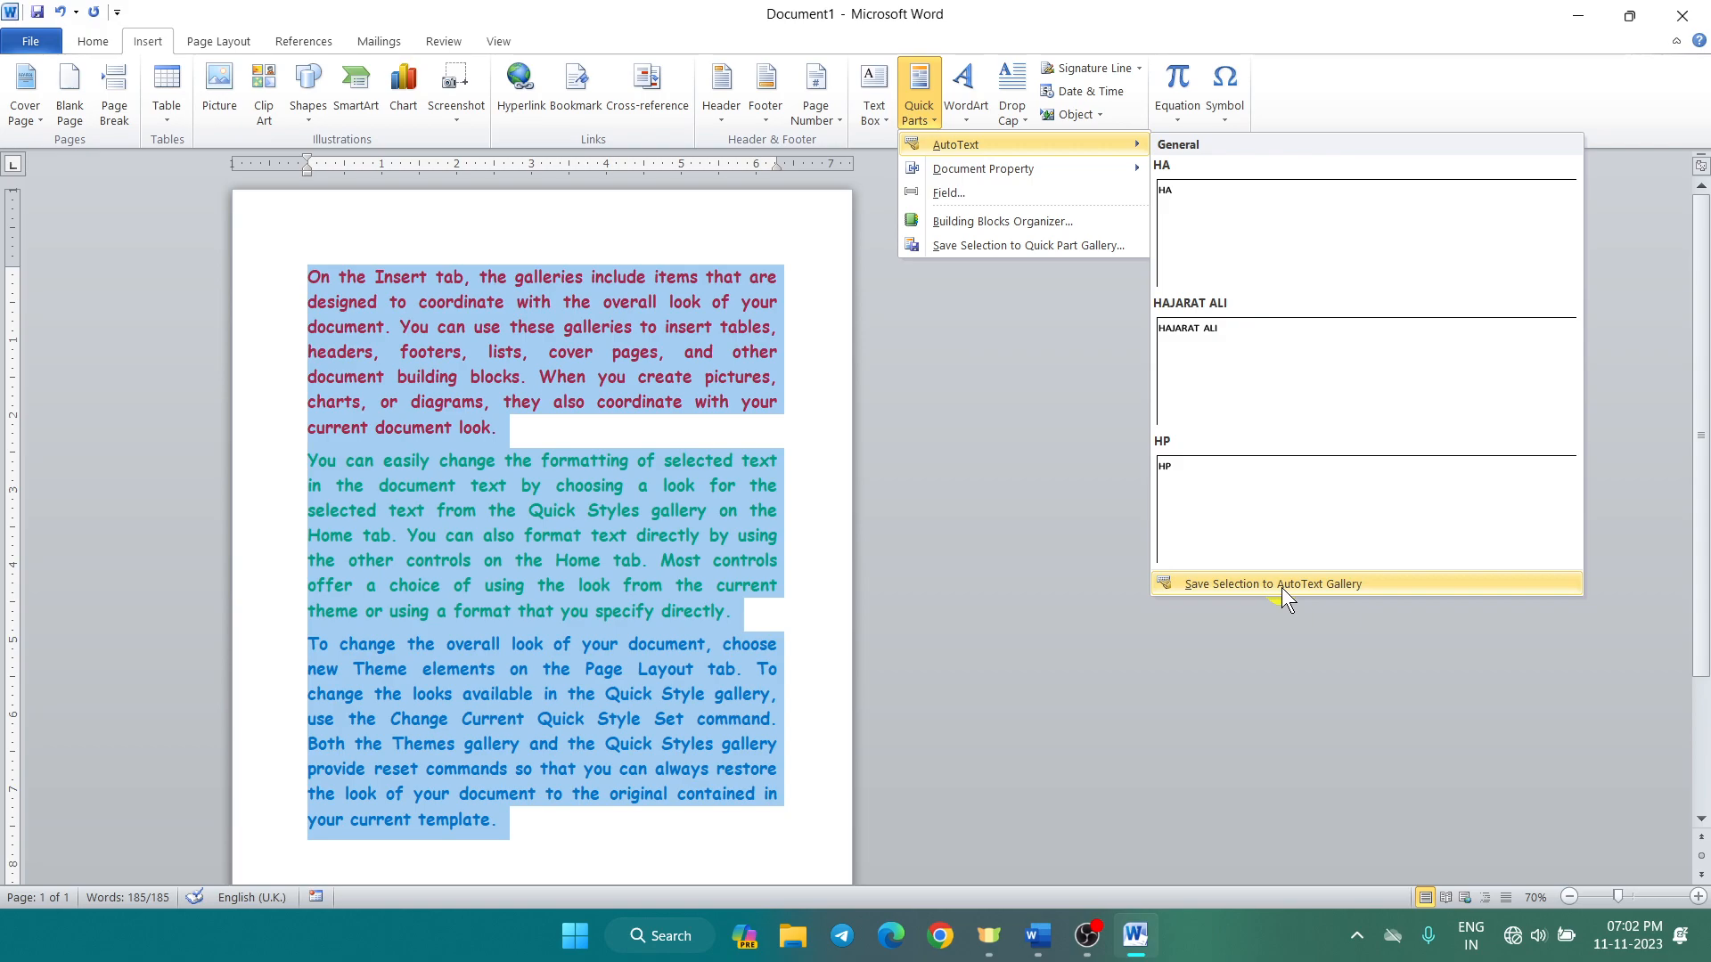
{"action": "left_click", "coordinate": [1370, 584]}
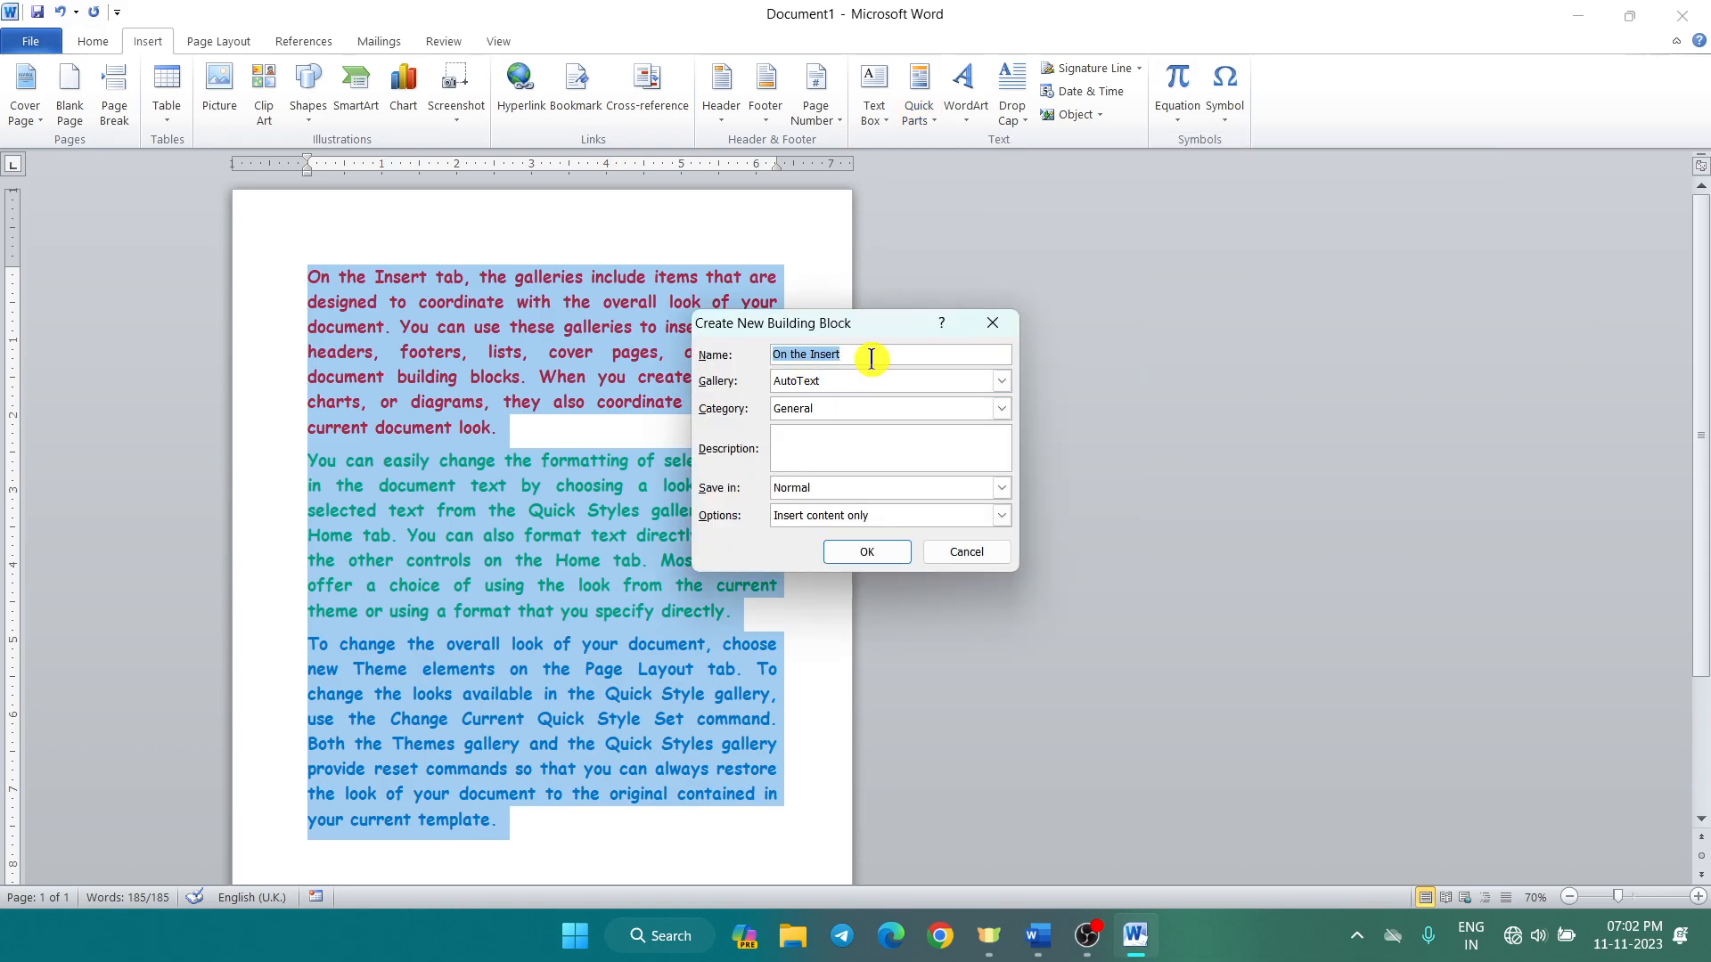
{"action": "key", "text": "BackSpace"}
{"action": "type", "text": "ali sir"}
{"action": "left_click", "coordinate": [869, 558]}
{"action": "scroll", "coordinate": [837, 606], "scroll_direction": "down", "scroll_amount": 3}
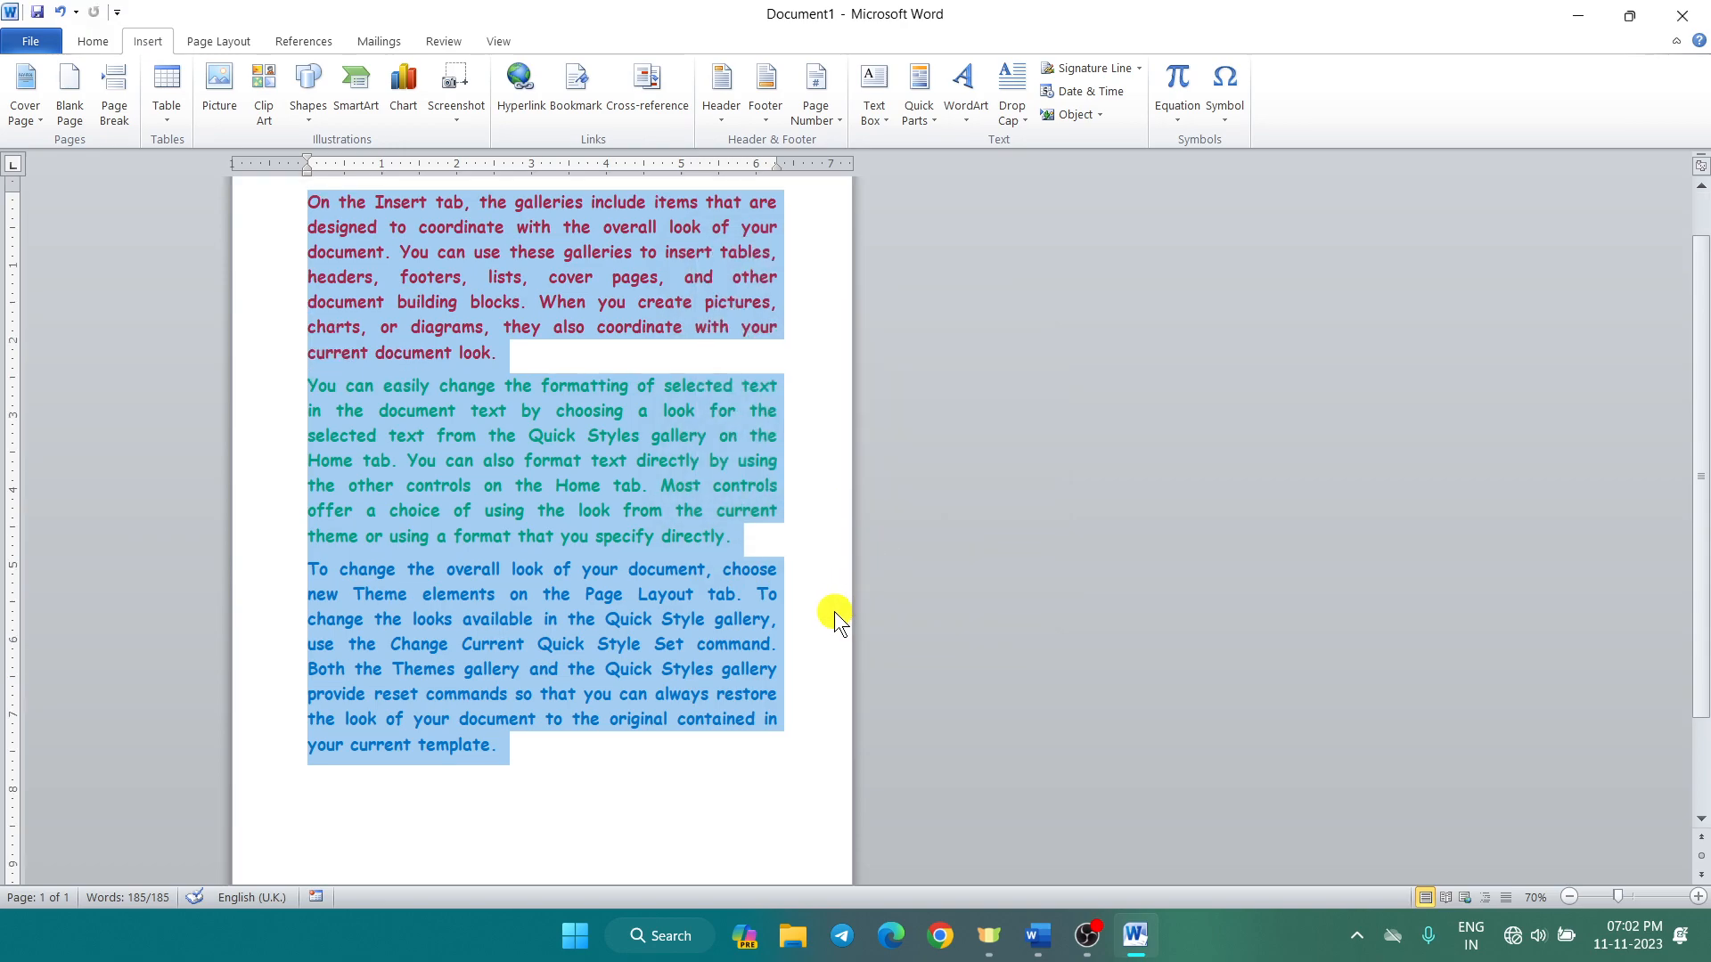
Step: Start a new page and fill it with five =rand(5) sample paragraphs
{"action": "left_click", "coordinate": [678, 675]}
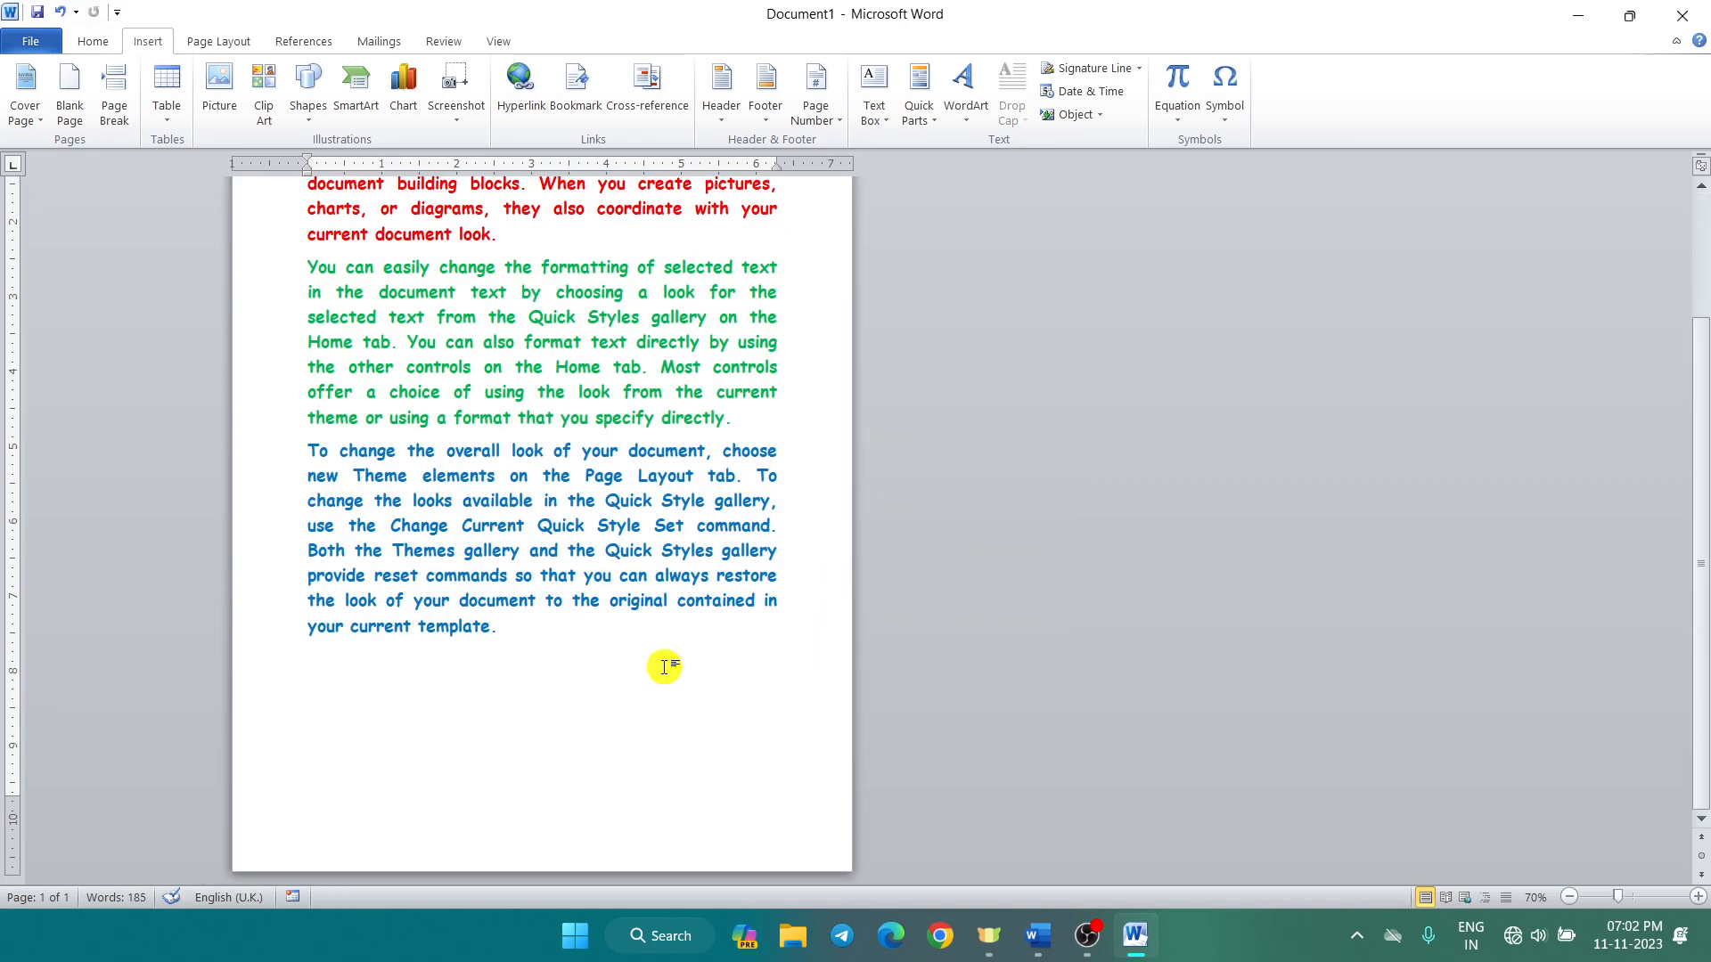
{"action": "key", "text": "ctrl+Return"}
{"action": "type", "text": "="}
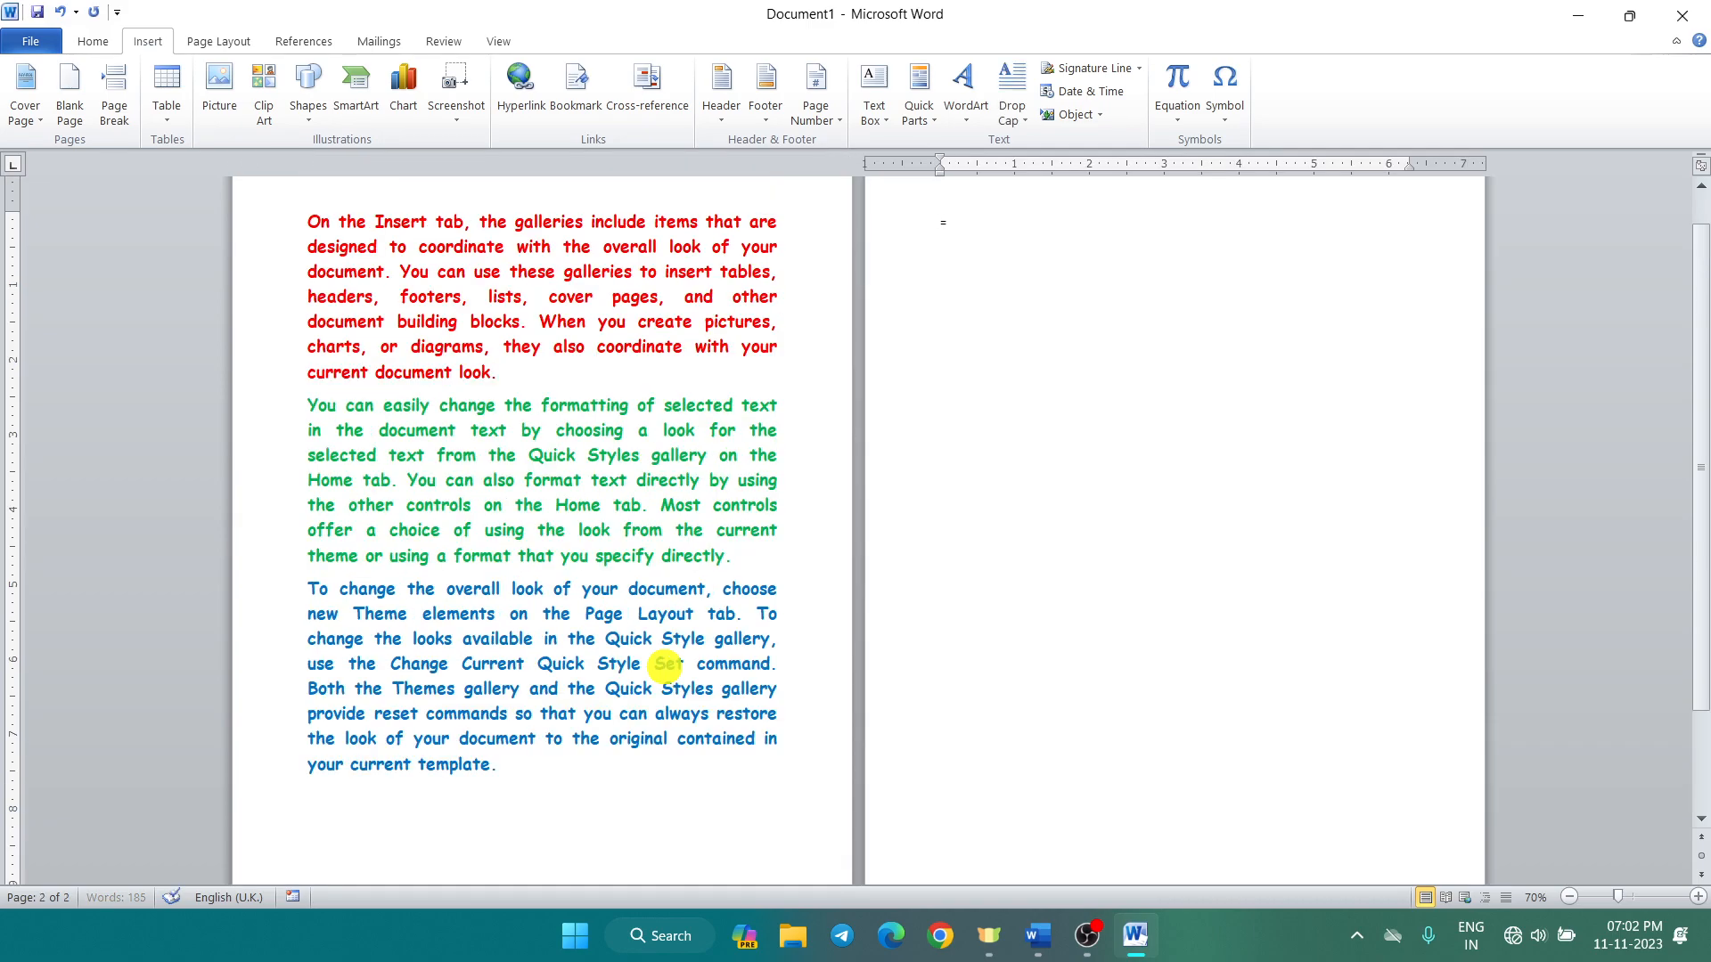
{"action": "type", "text": "rand(5)"}
{"action": "key", "text": "Return"}
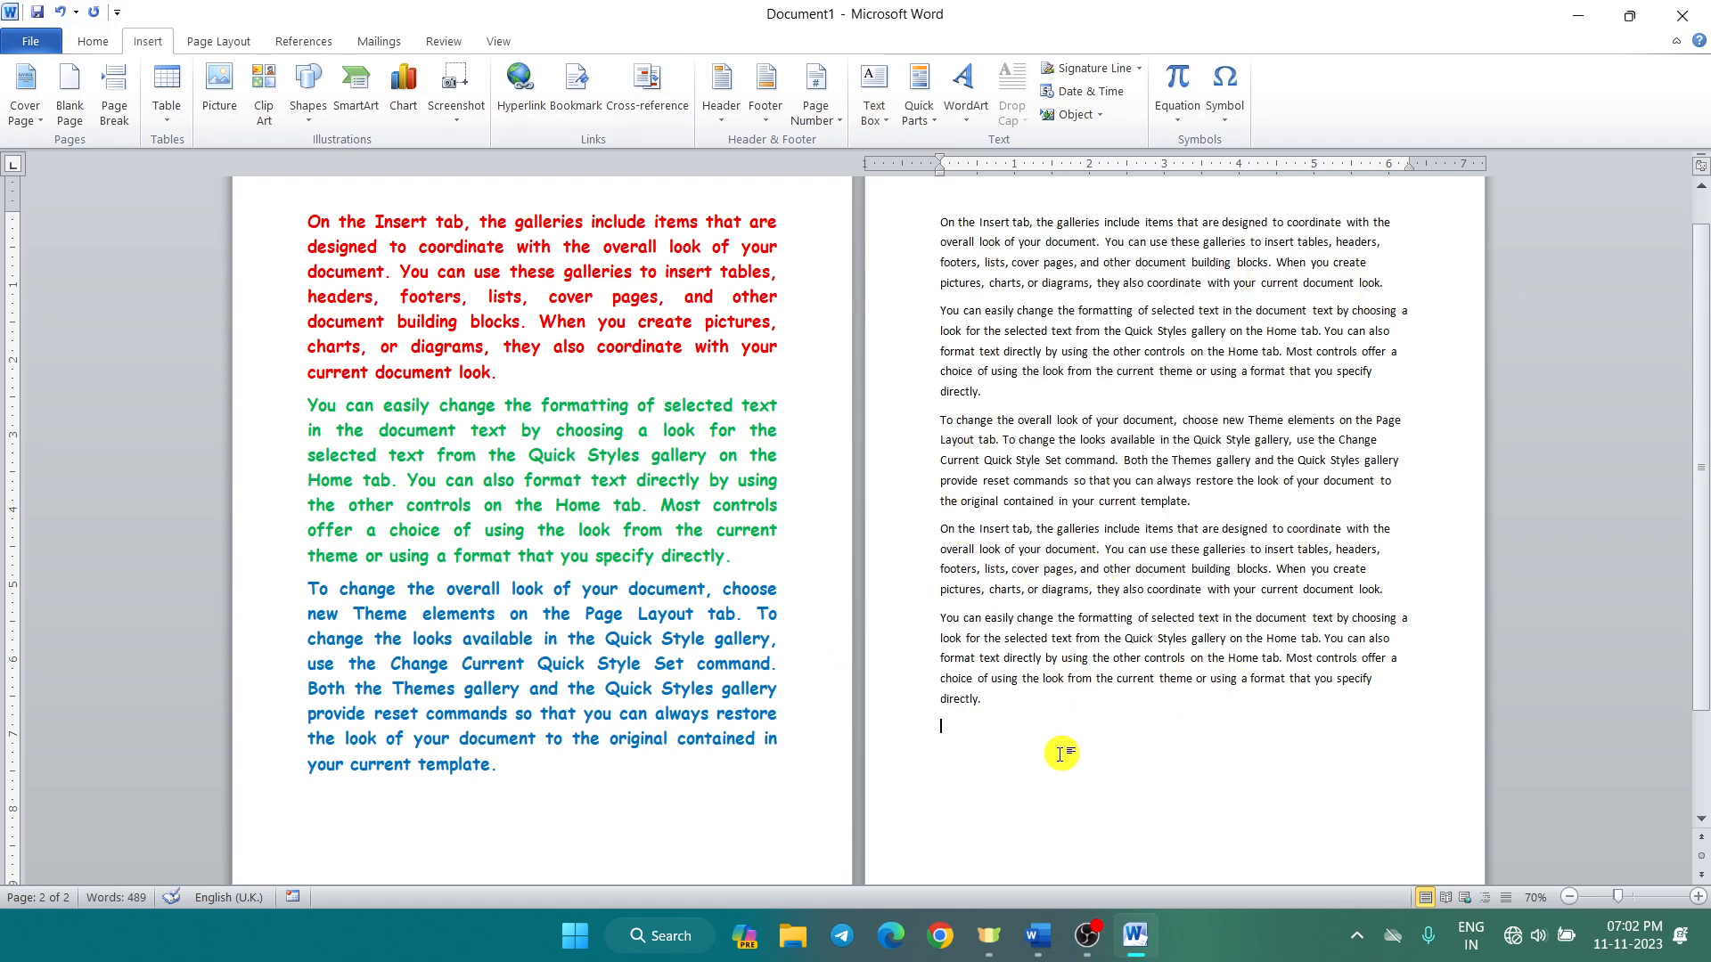
Step: Insert the saved coloured AutoText paragraphs below the sample text
{"action": "scroll", "coordinate": [1062, 753], "scroll_direction": "down", "scroll_amount": 3}
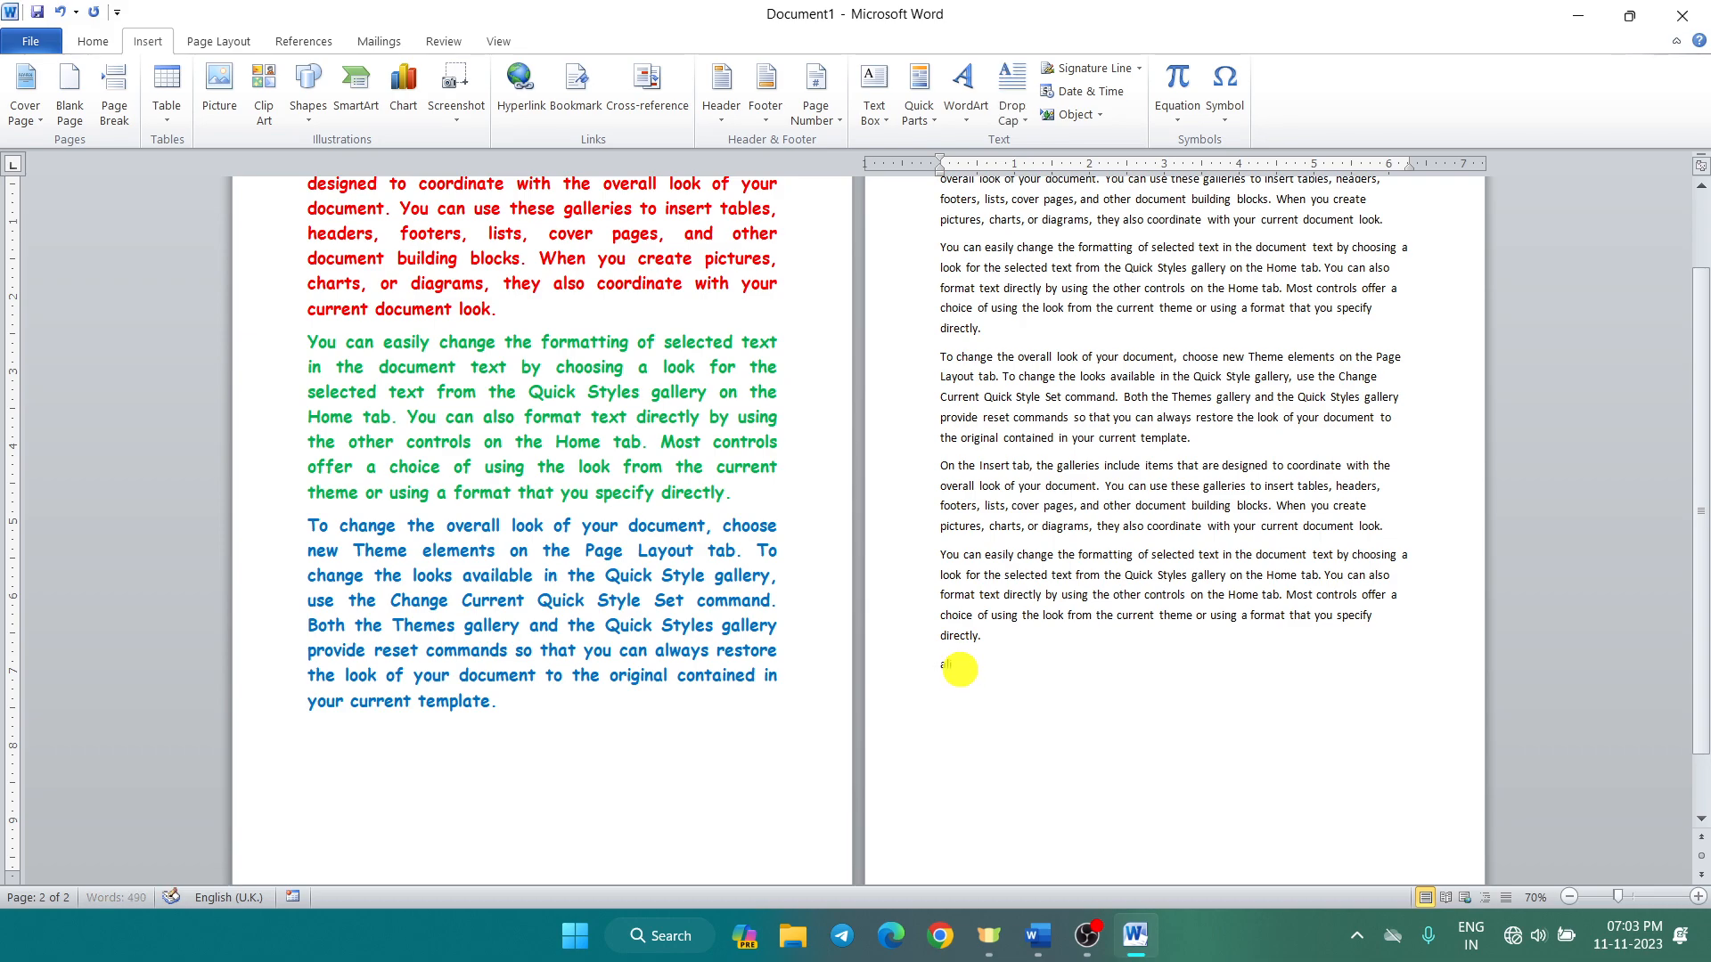
{"action": "type", "text": "sir"}
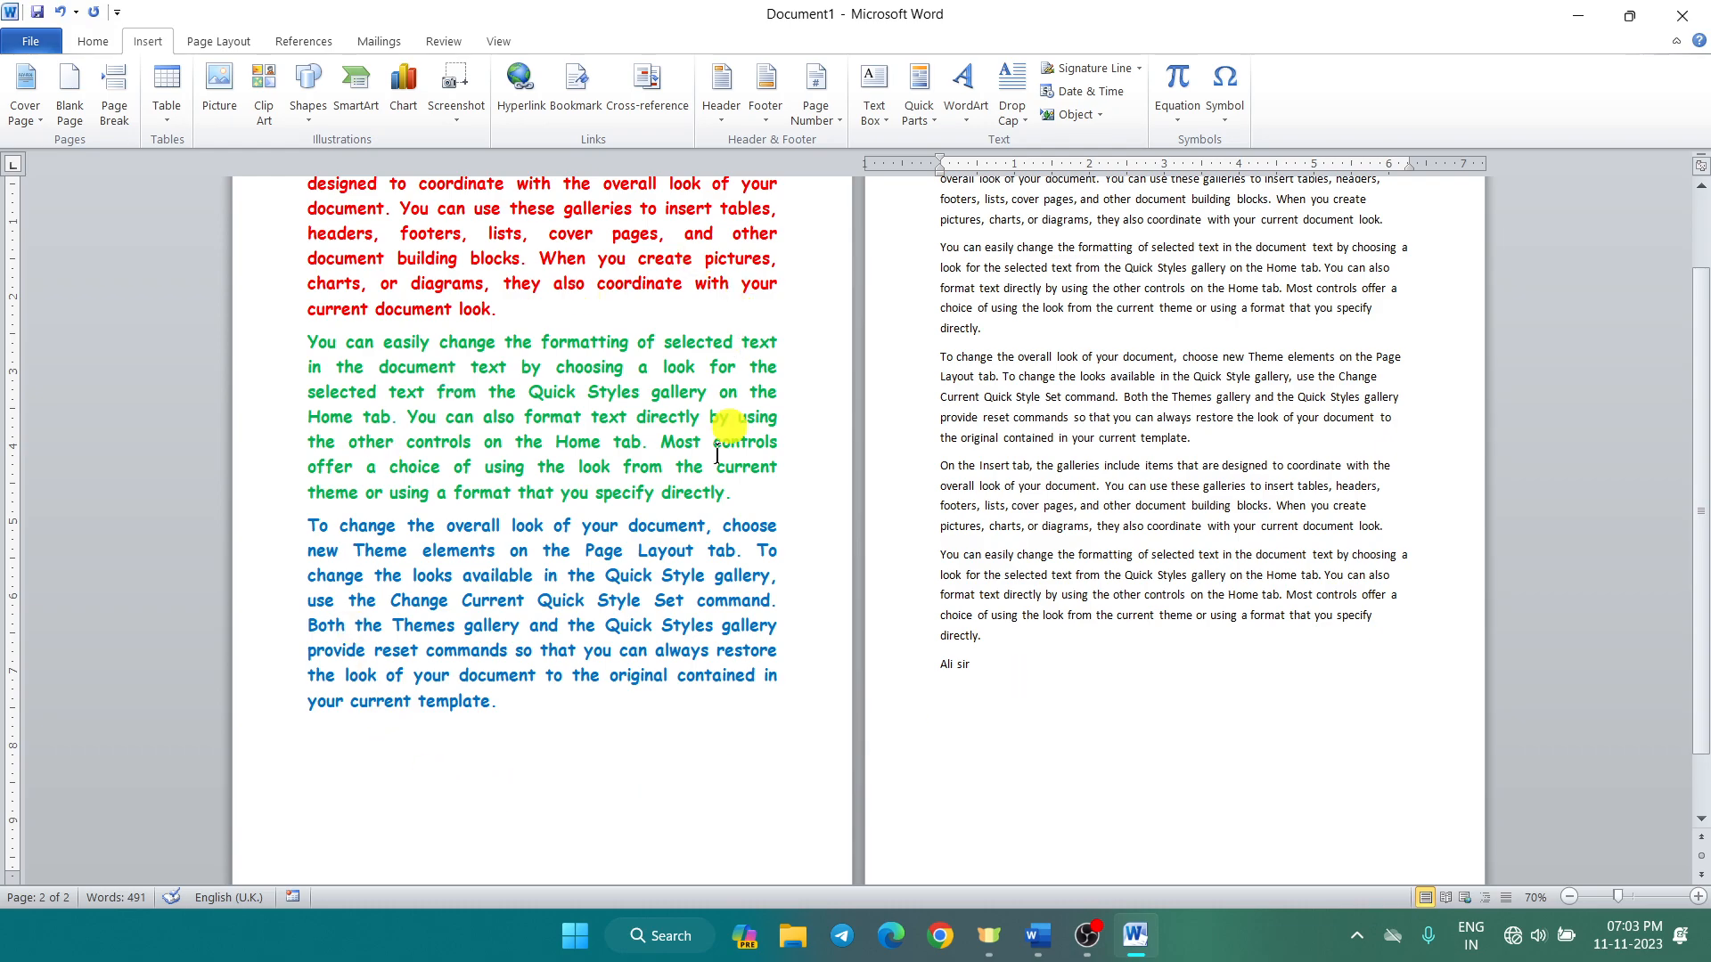
{"action": "key", "text": "ctrl+v"}
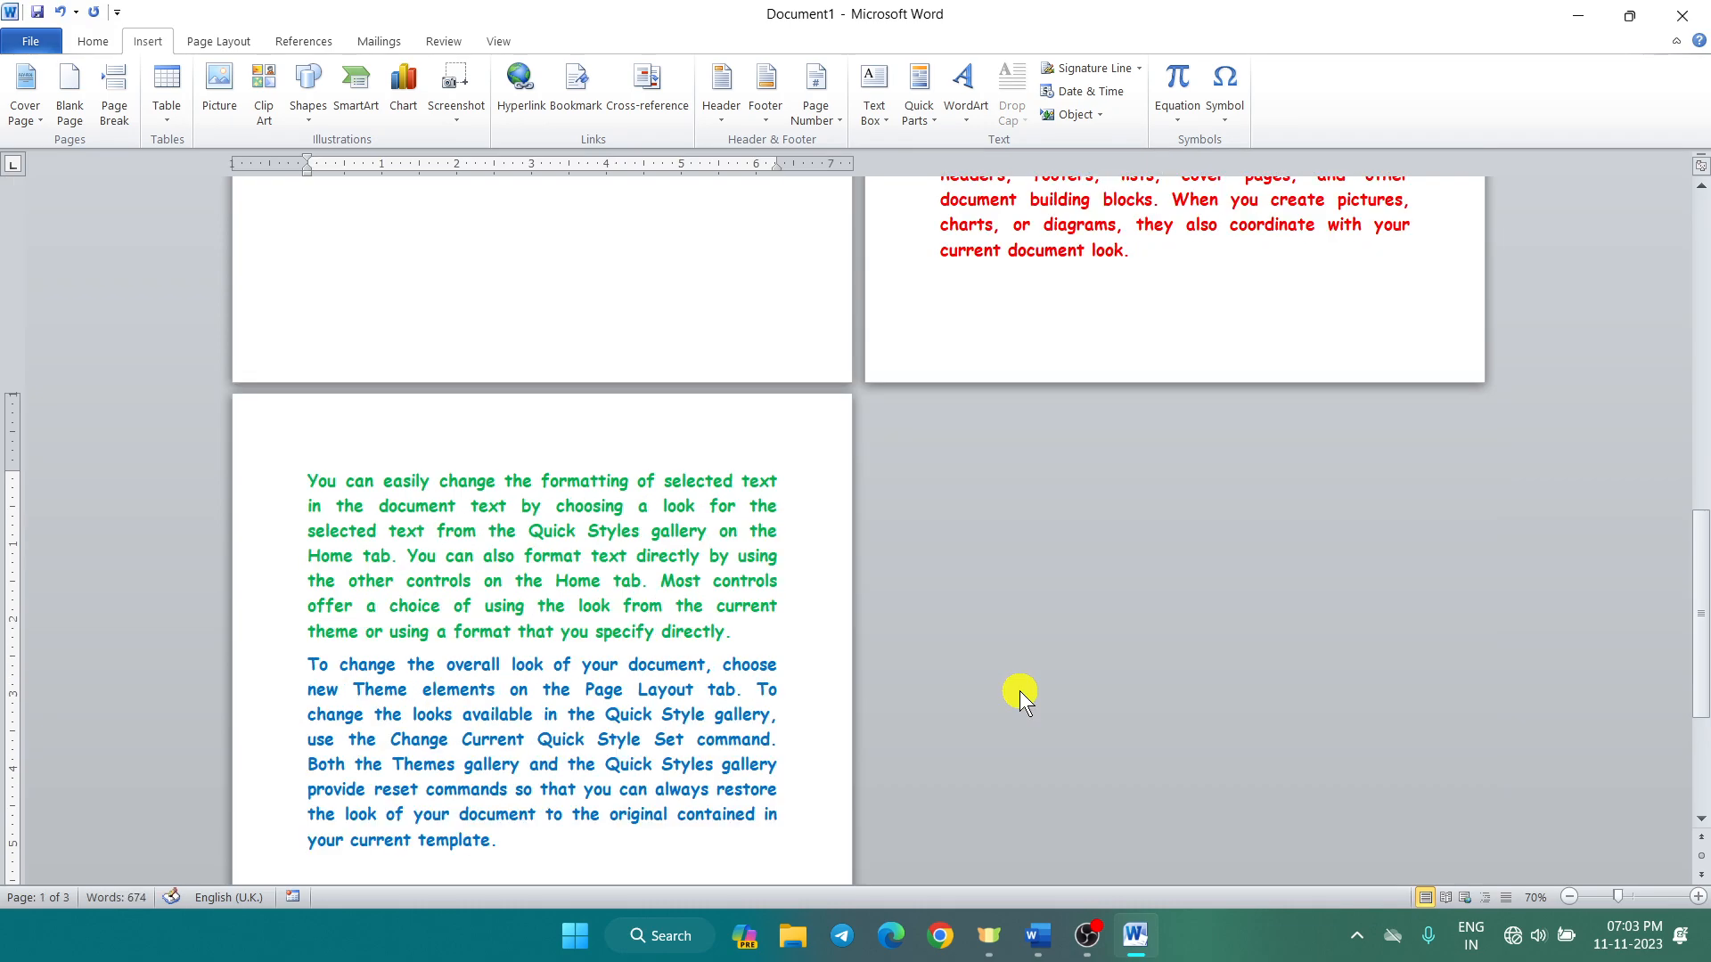
{"action": "scroll", "coordinate": [1019, 692], "scroll_direction": "up", "scroll_amount": 5}
{"action": "scroll", "coordinate": [1019, 688], "scroll_direction": "up", "scroll_amount": 10}
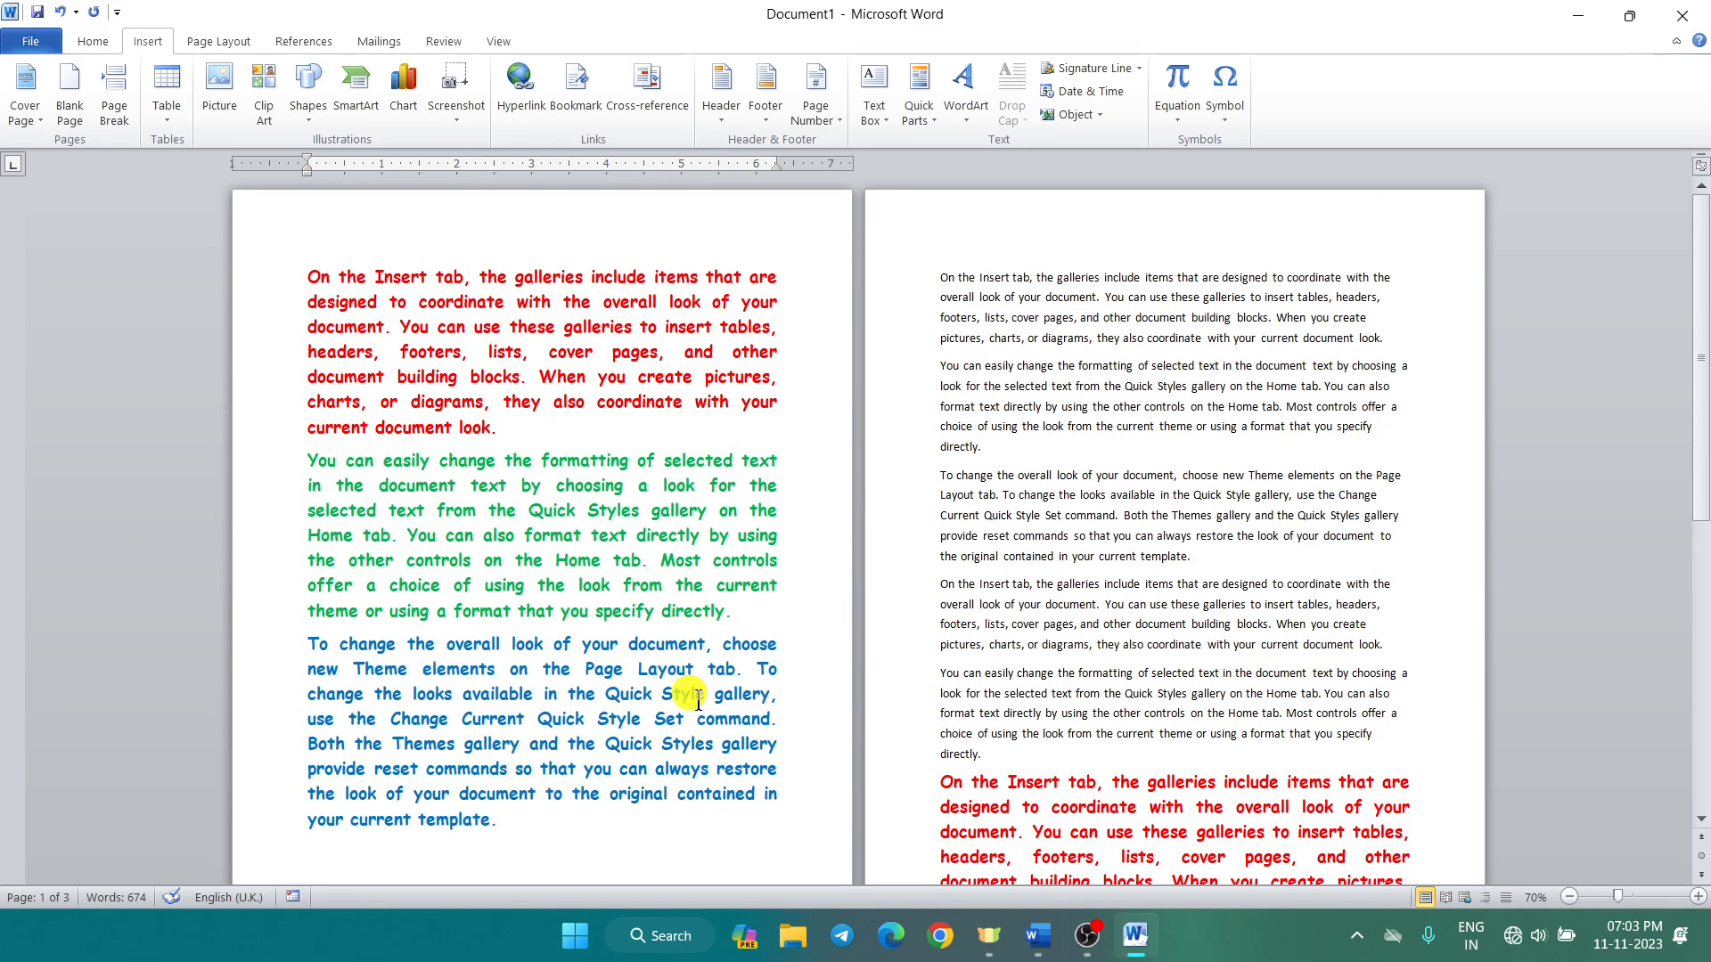
{"action": "scroll", "coordinate": [891, 695], "scroll_direction": "down", "scroll_amount": 3}
{"action": "scroll", "coordinate": [971, 678], "scroll_direction": "down", "scroll_amount": 7}
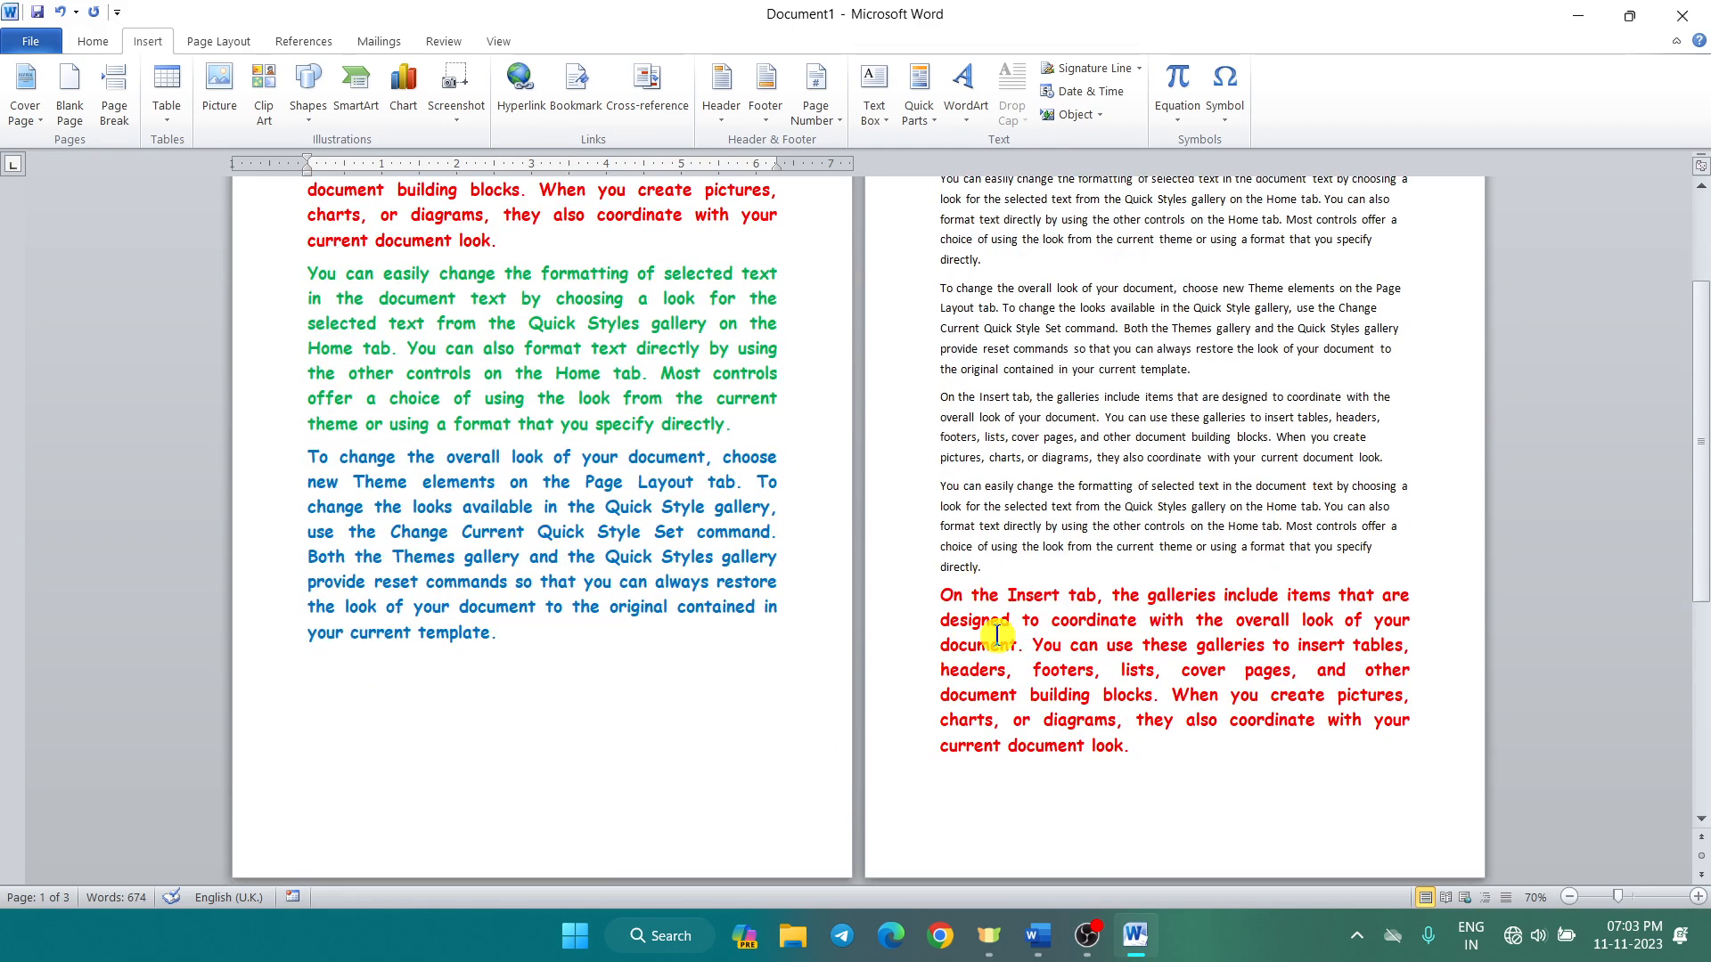
{"action": "scroll", "coordinate": [971, 677], "scroll_direction": "down", "scroll_amount": 4}
{"action": "left_click", "coordinate": [592, 837]}
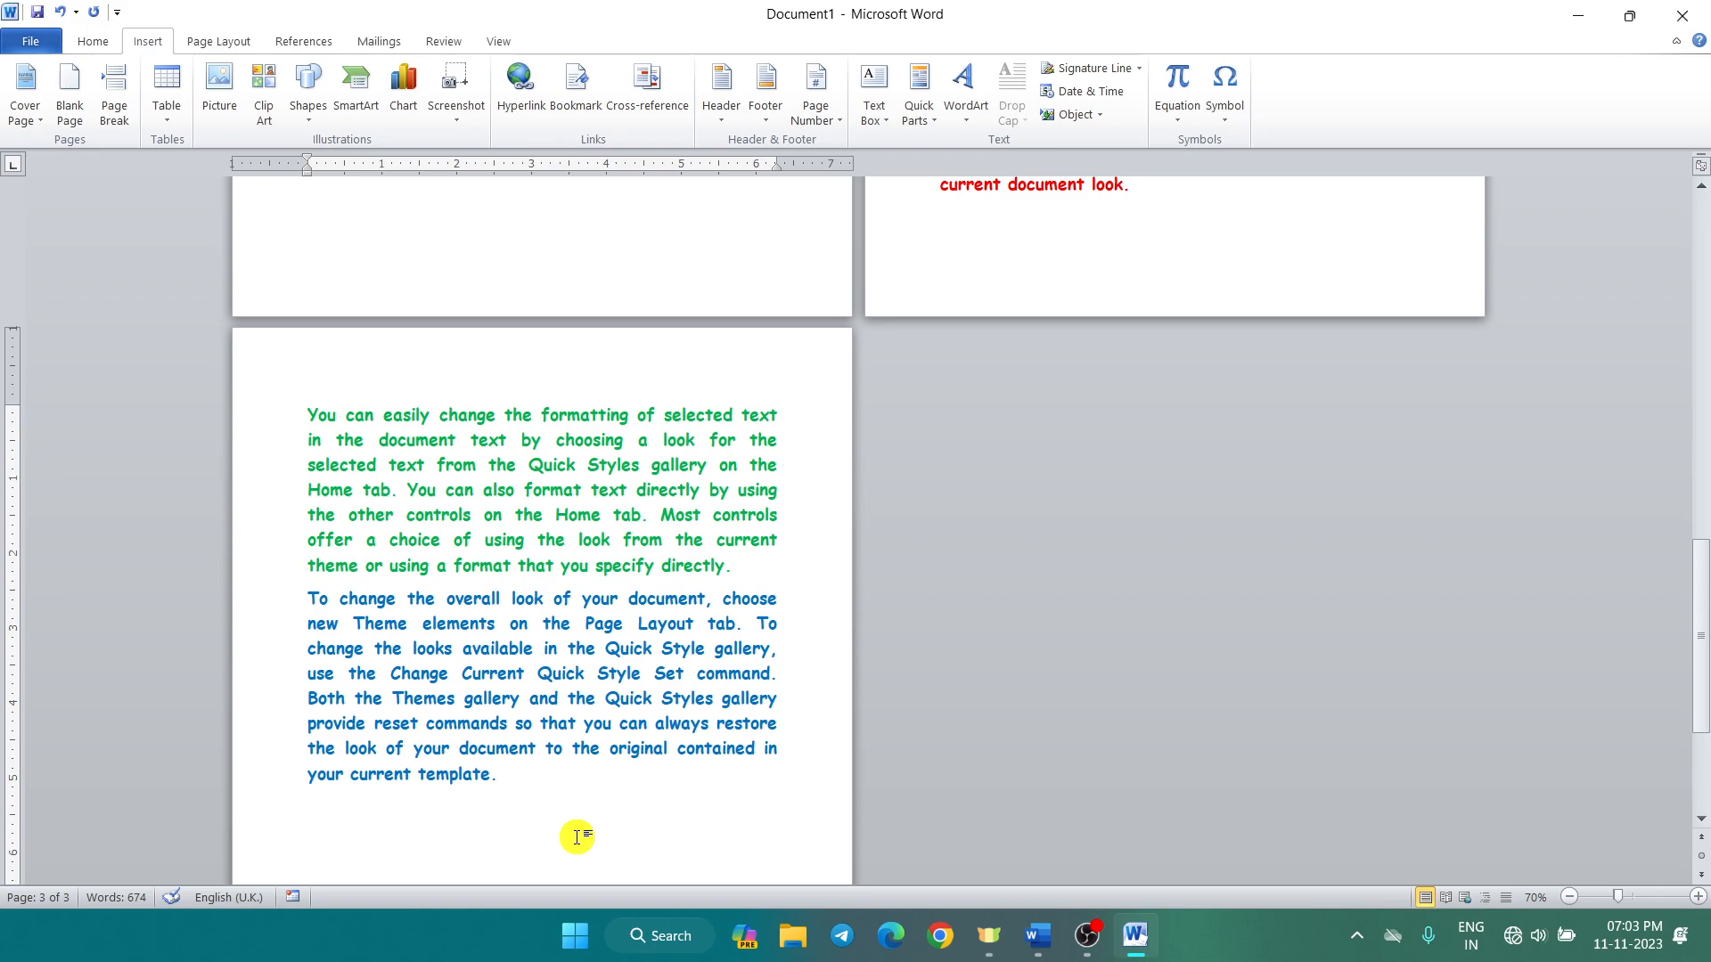
{"action": "scroll", "coordinate": [578, 837], "scroll_direction": "down", "scroll_amount": 6}
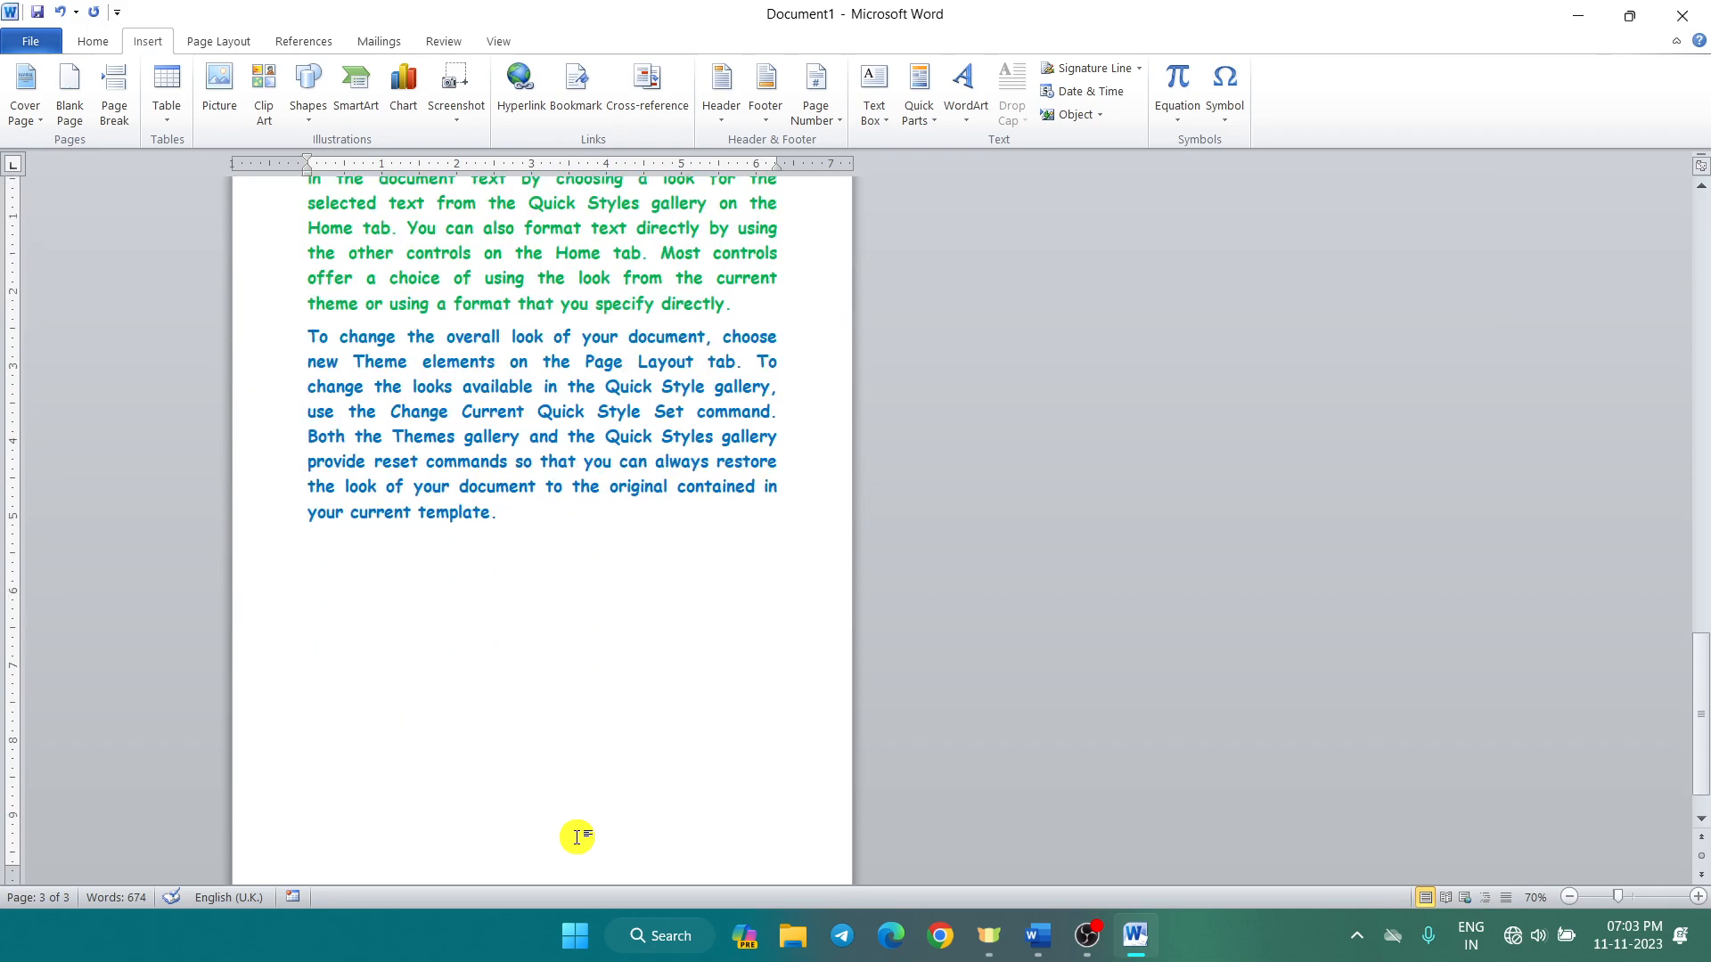
{"action": "scroll", "coordinate": [576, 834], "scroll_direction": "down", "scroll_amount": 6}
{"action": "scroll", "coordinate": [574, 830], "scroll_direction": "up", "scroll_amount": 8}
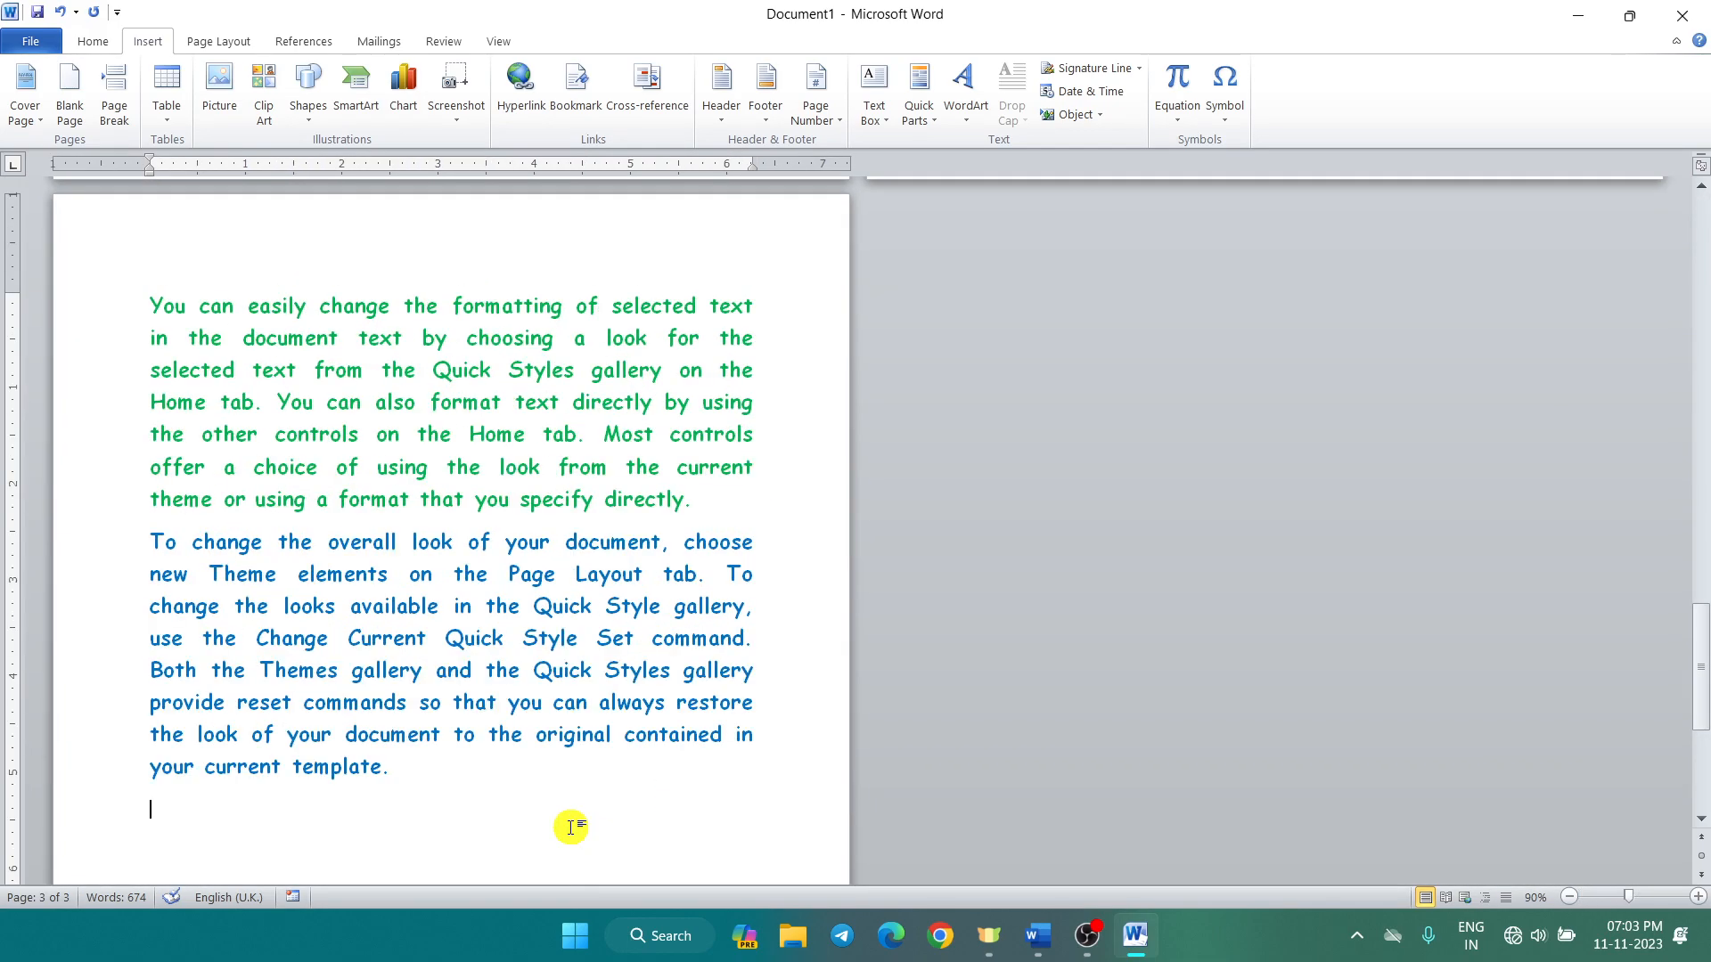
{"action": "scroll", "coordinate": [571, 828], "scroll_direction": "up", "scroll_amount": 3}
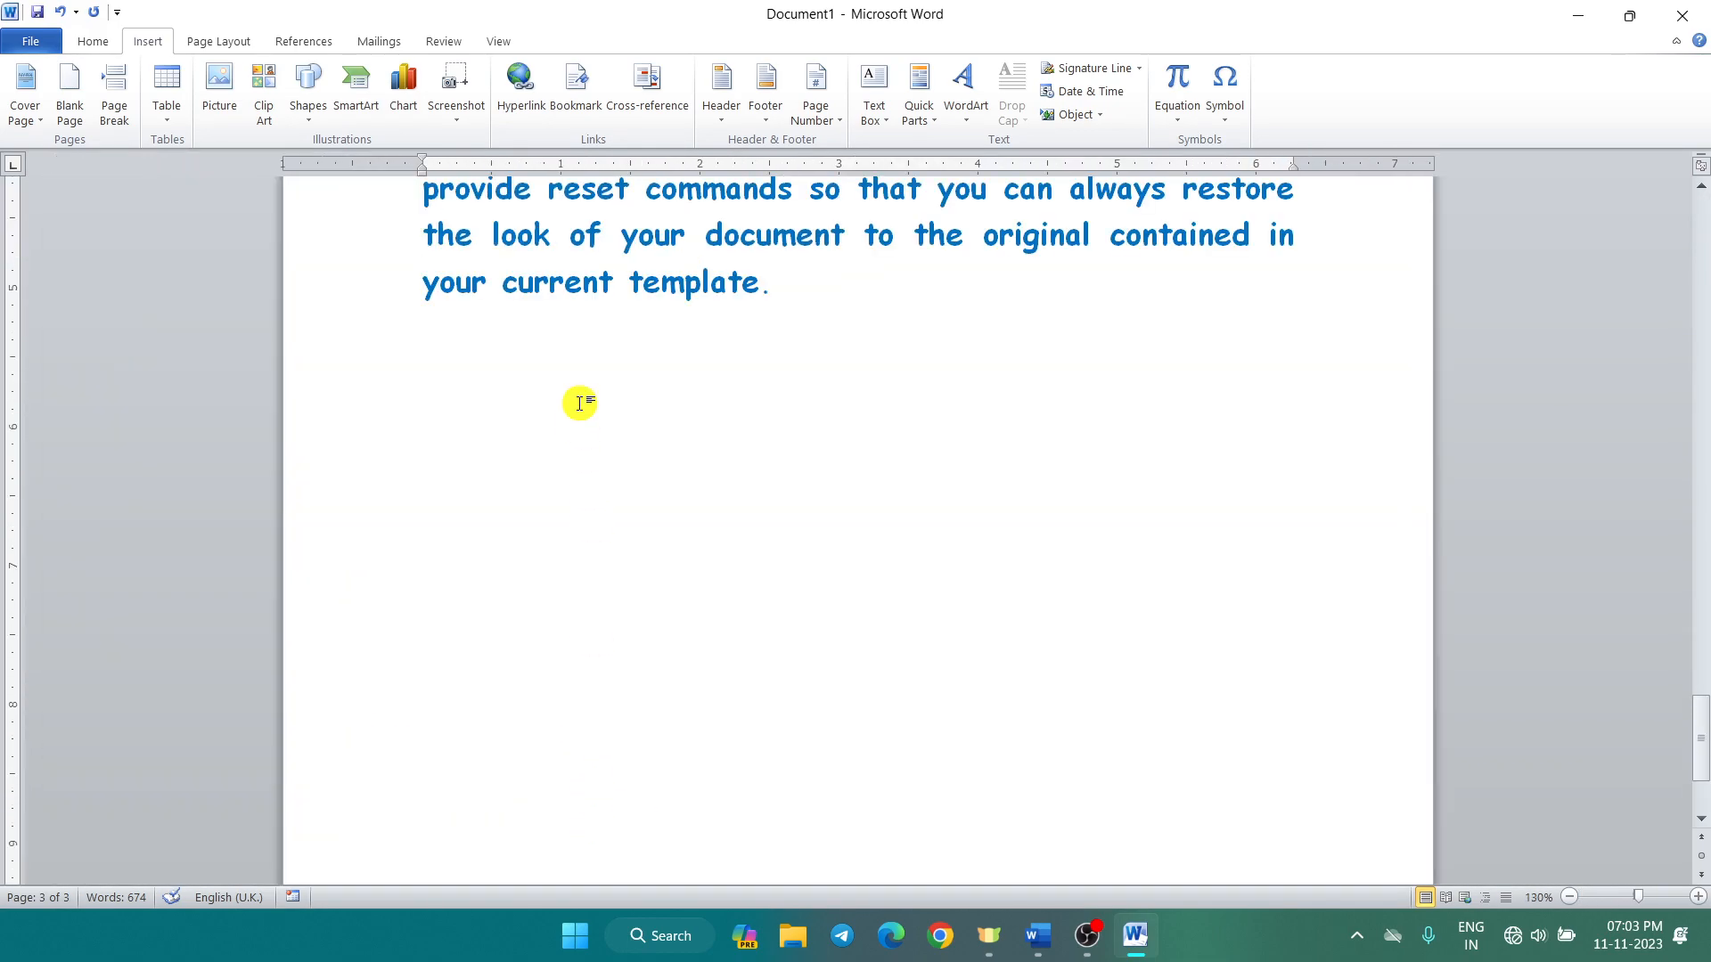
{"action": "scroll", "coordinate": [579, 404], "scroll_direction": "up", "scroll_amount": 2}
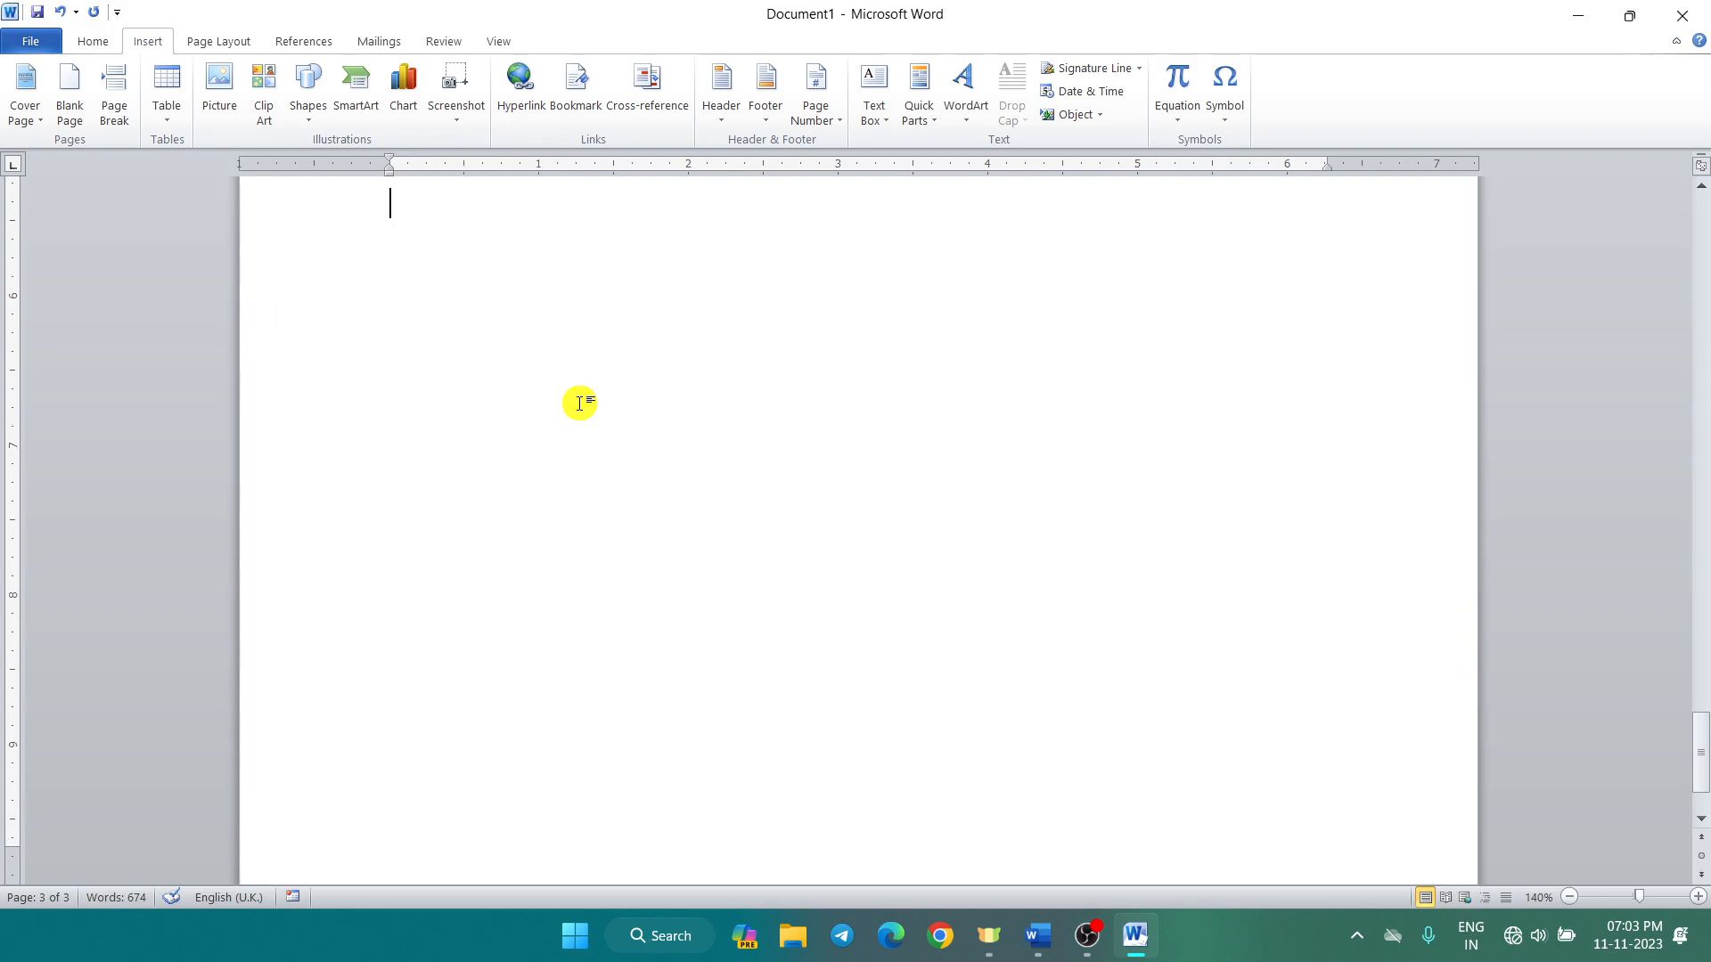
{"action": "scroll", "coordinate": [575, 402], "scroll_direction": "down", "scroll_amount": 1}
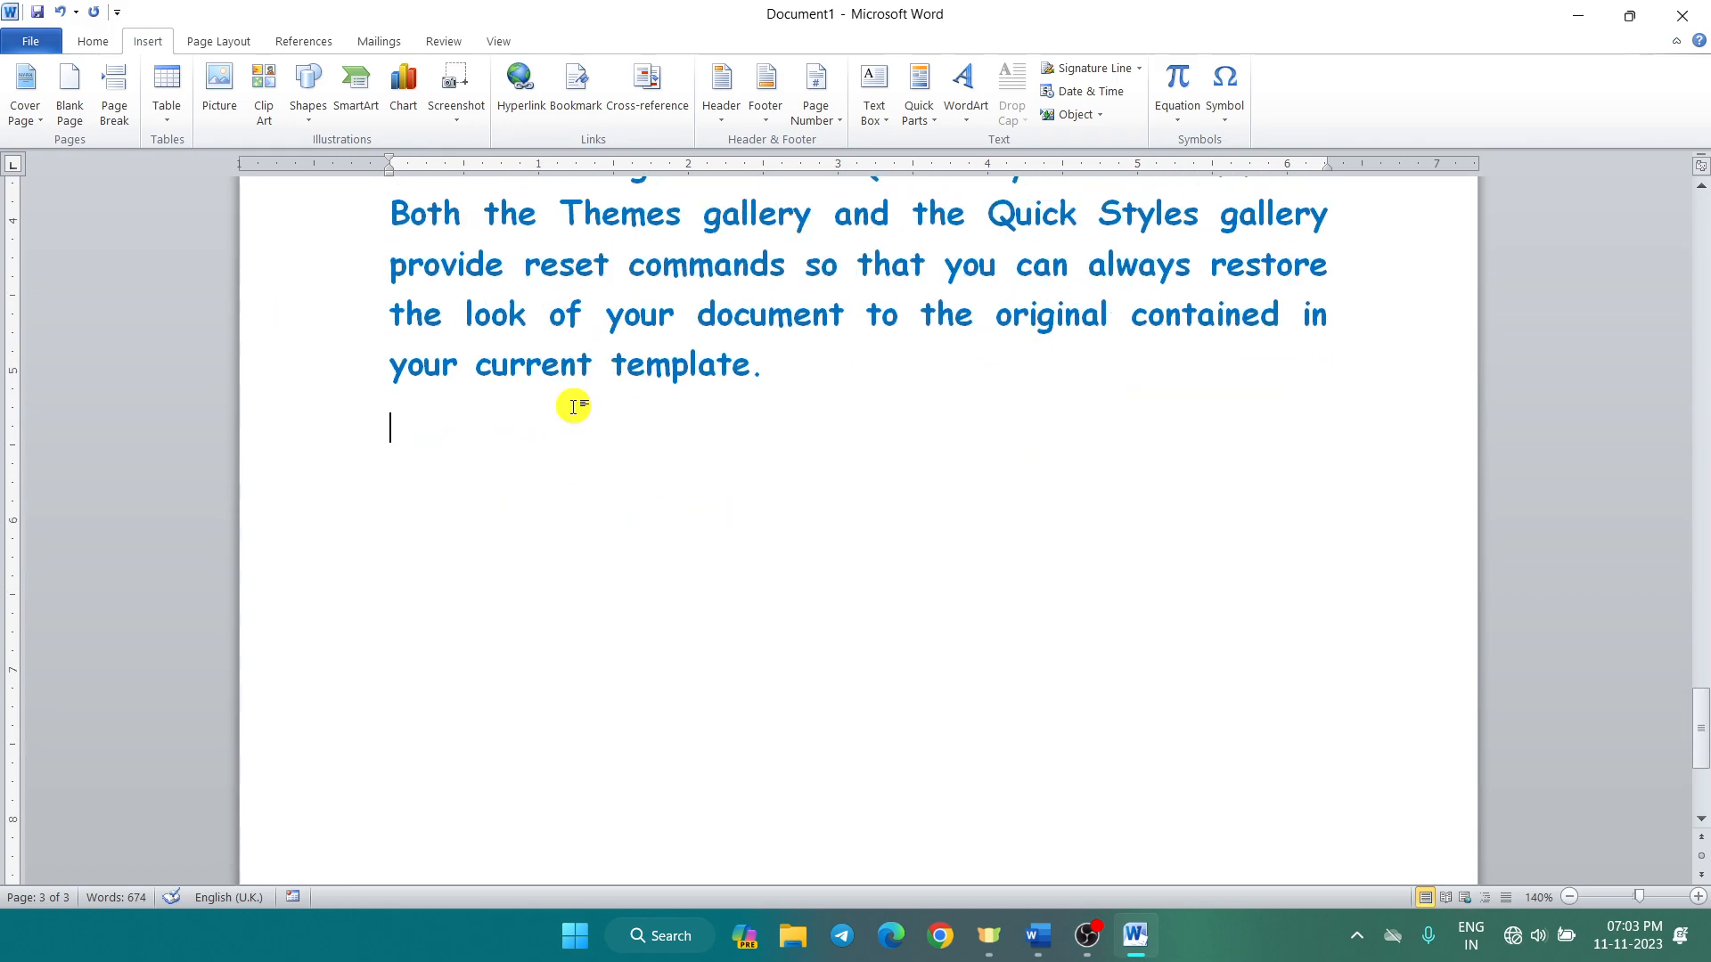
Step: Insert a 5-column, 4-row table below the text with a blue grid style
{"action": "left_click", "coordinate": [174, 115]}
{"action": "left_click", "coordinate": [265, 240]}
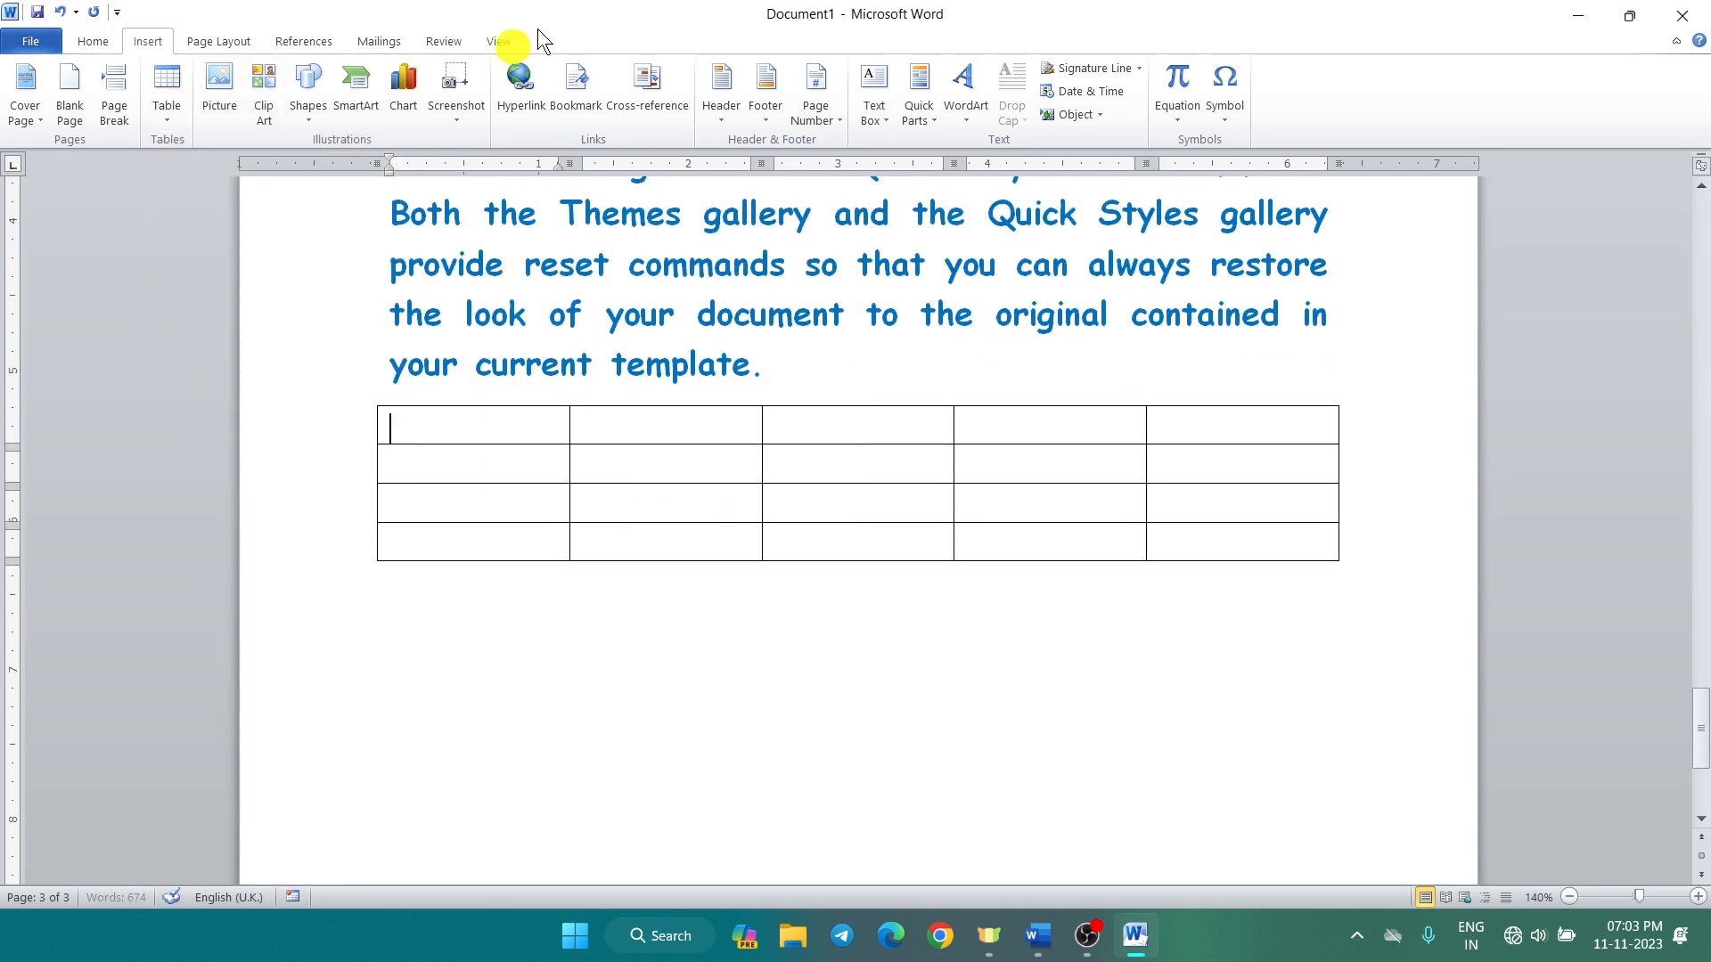
{"action": "left_click", "coordinate": [1335, 118]}
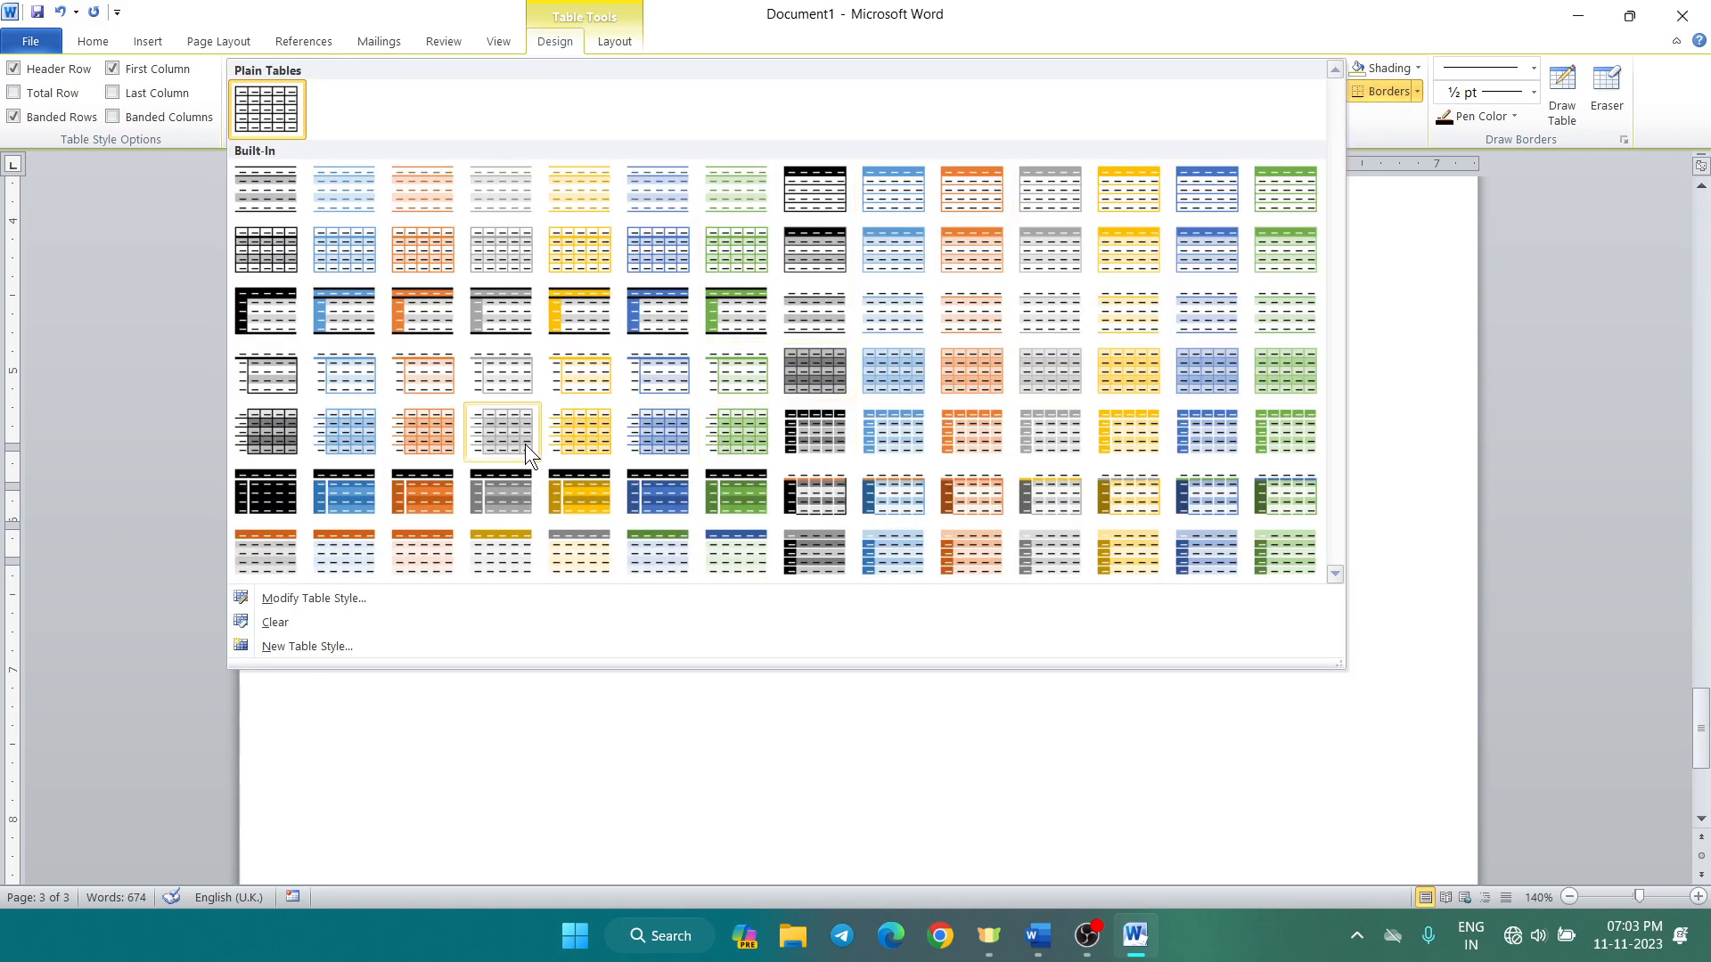
{"action": "left_click", "coordinate": [1201, 430]}
{"action": "left_click", "coordinate": [650, 714]}
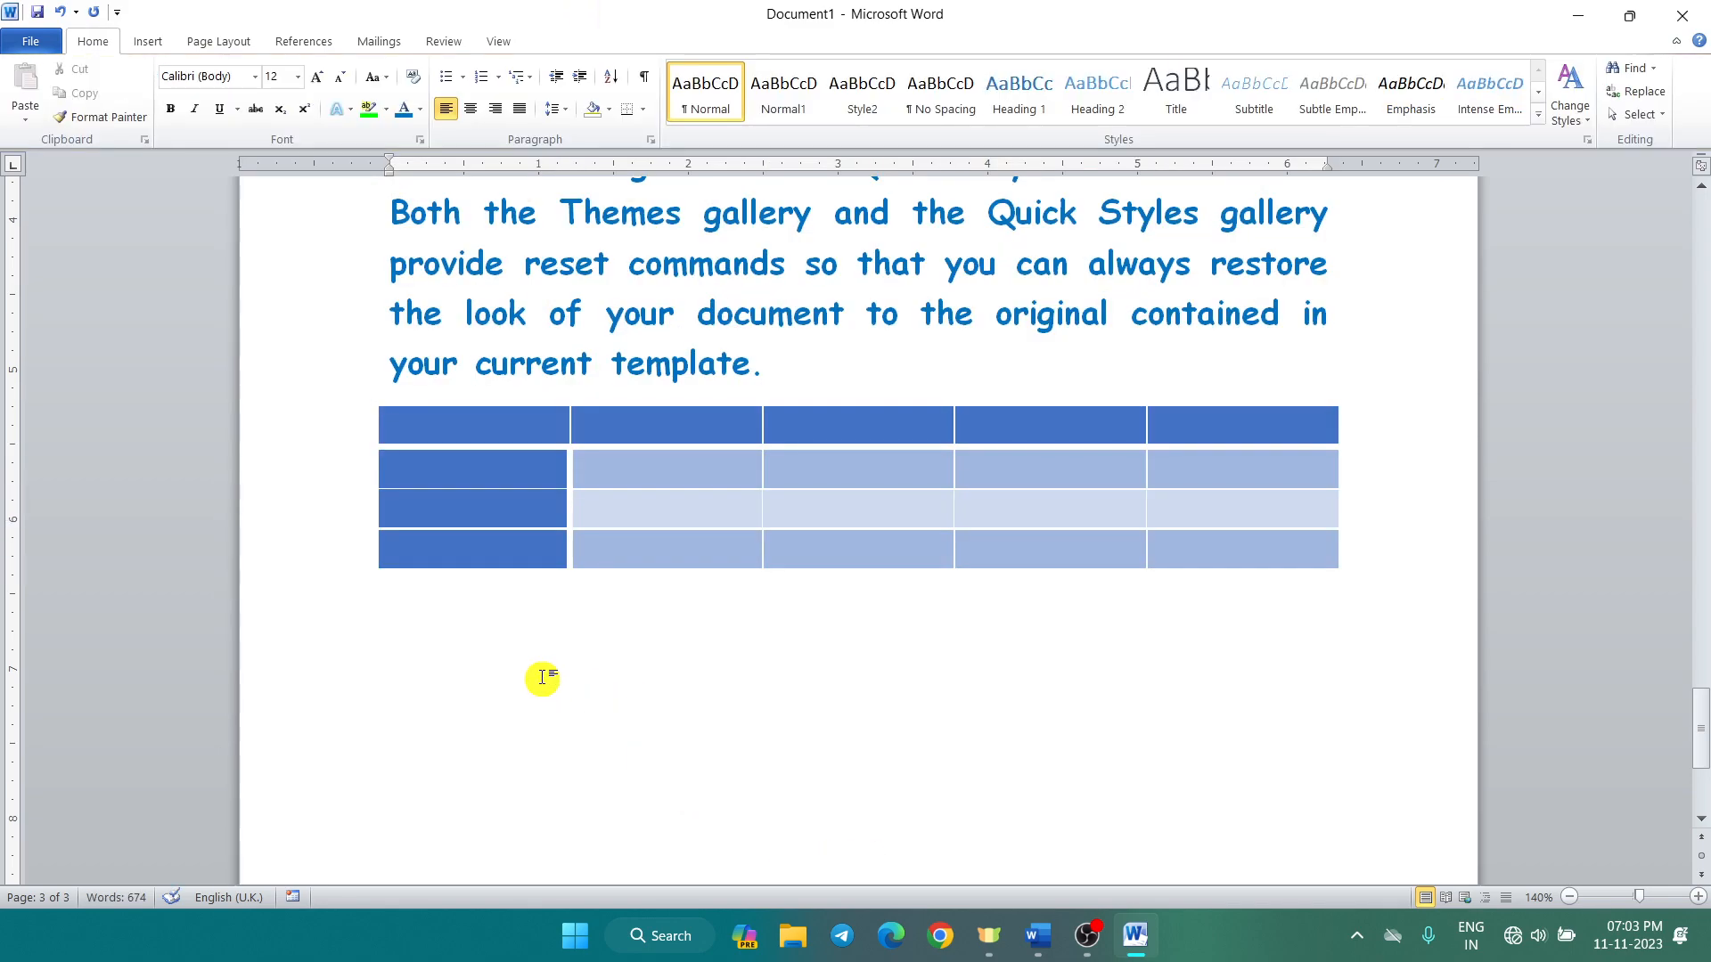
Step: Type the table headers Name, Class, Phy and Che in the top row
{"action": "left_click", "coordinate": [489, 431]}
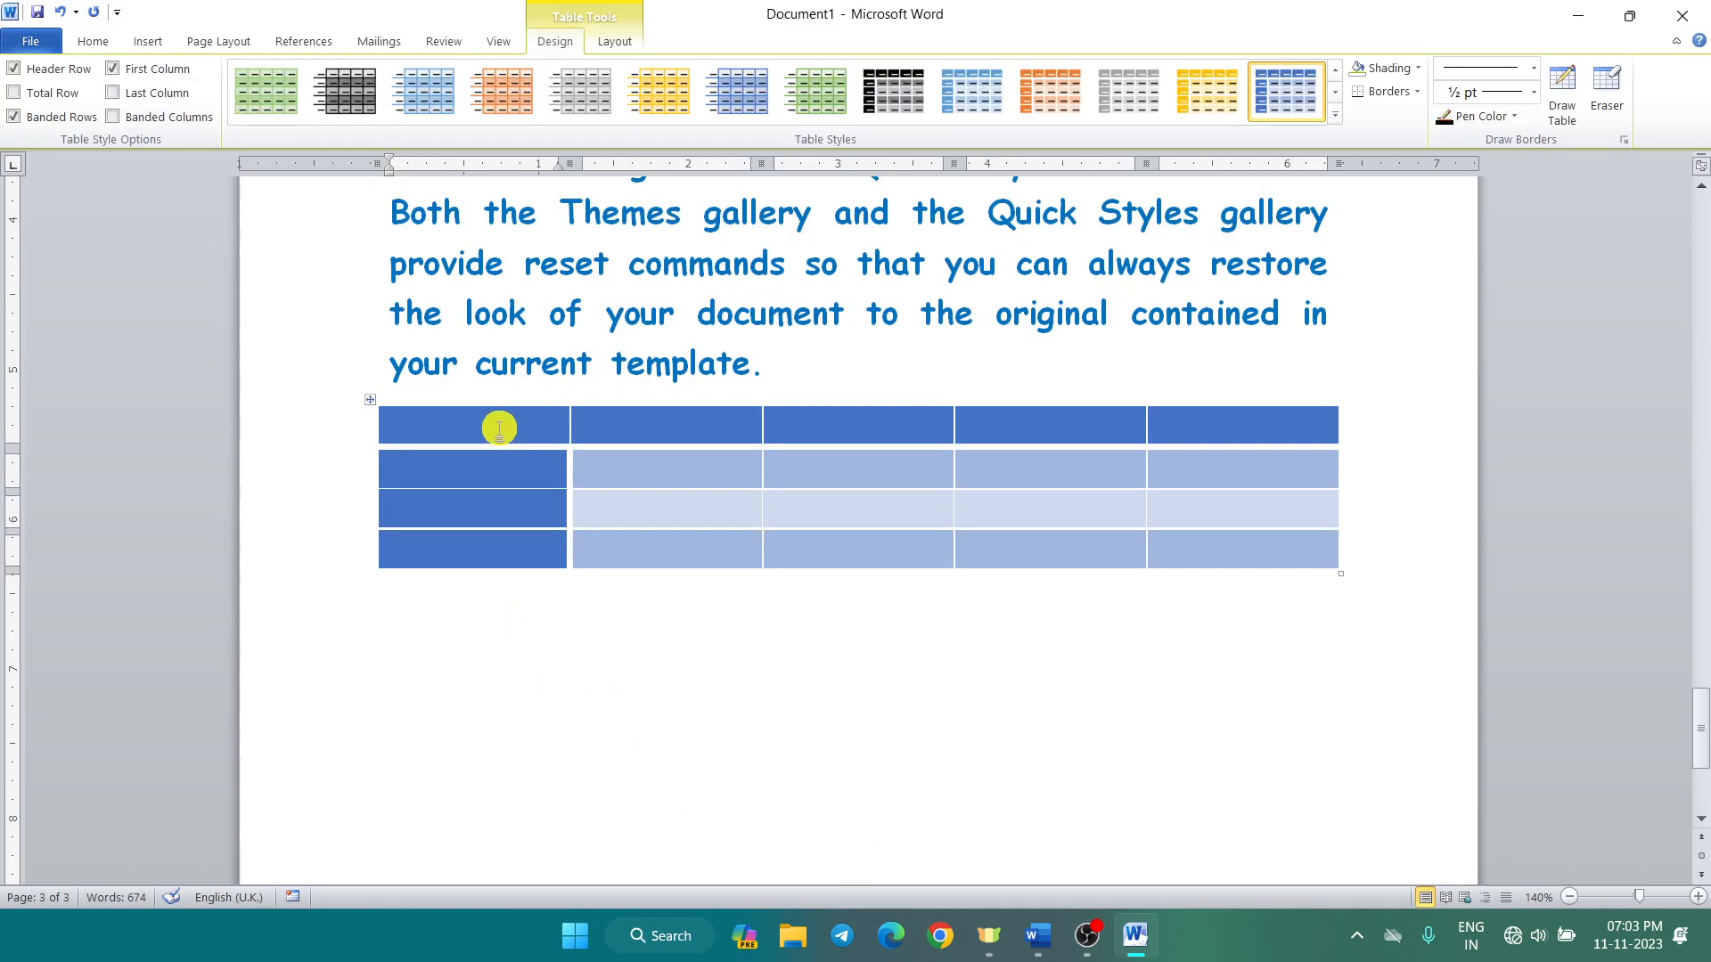
{"action": "type", "text": "Name"}
{"action": "key", "text": "Tab"}
{"action": "type", "text": "Class"}
{"action": "key", "text": "Tab"}
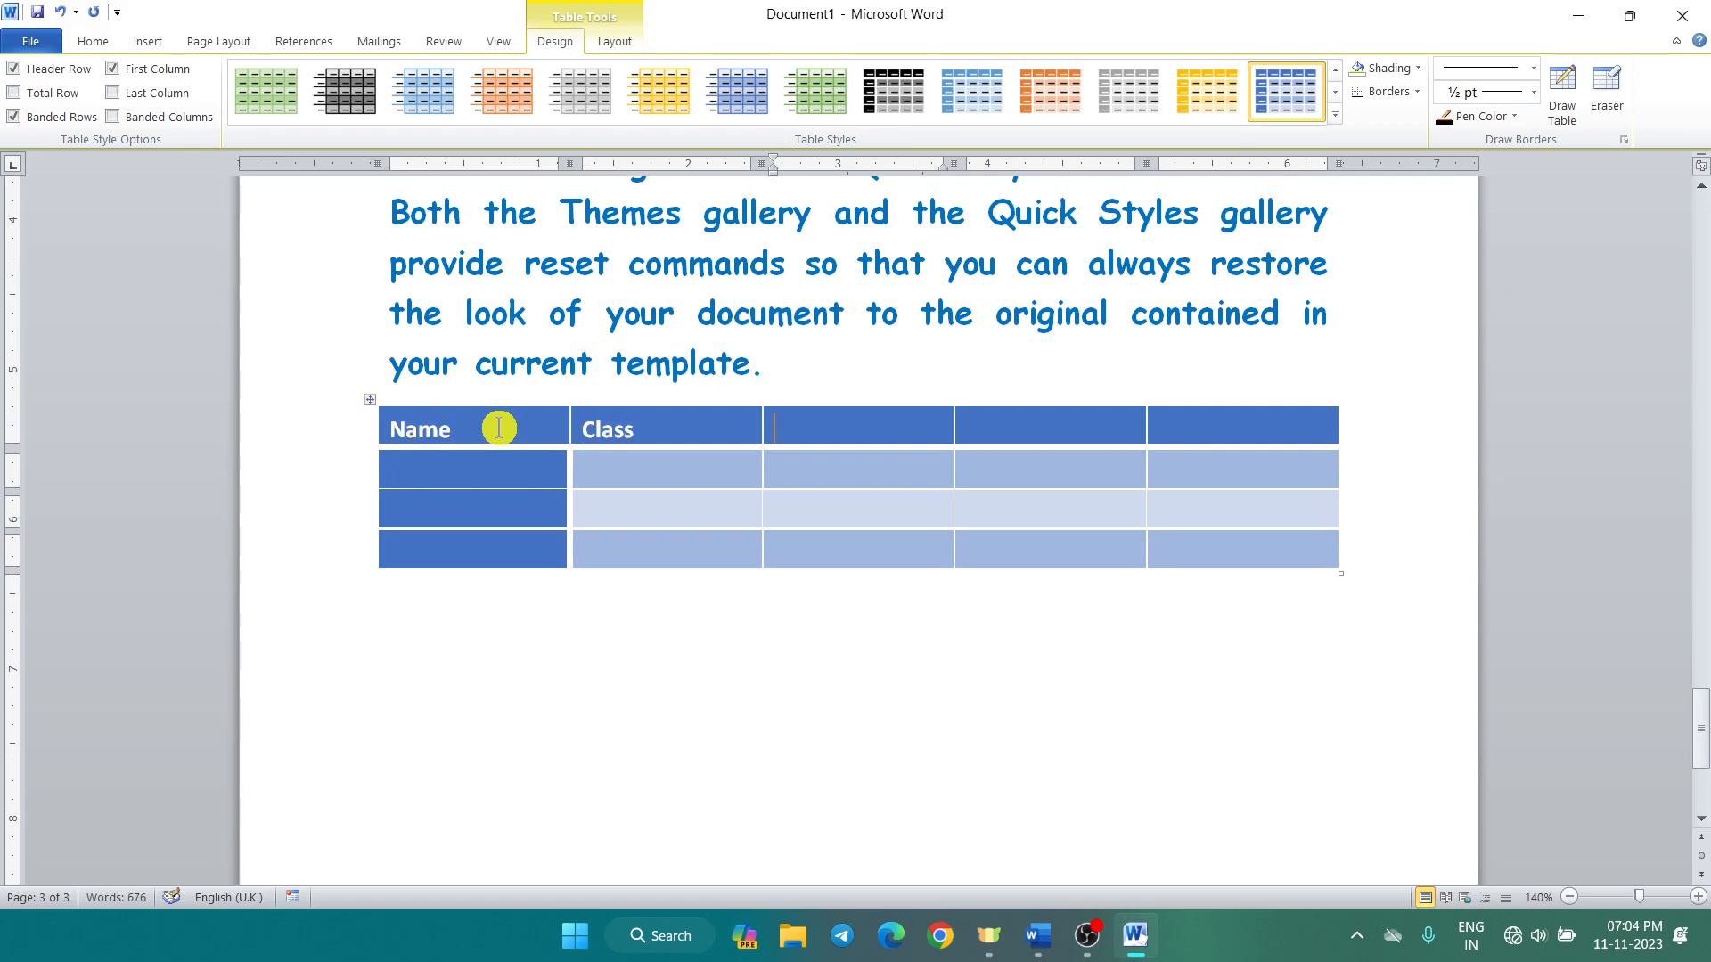
{"action": "type", "text": "Phy"}
{"action": "type", "text": "Che"}
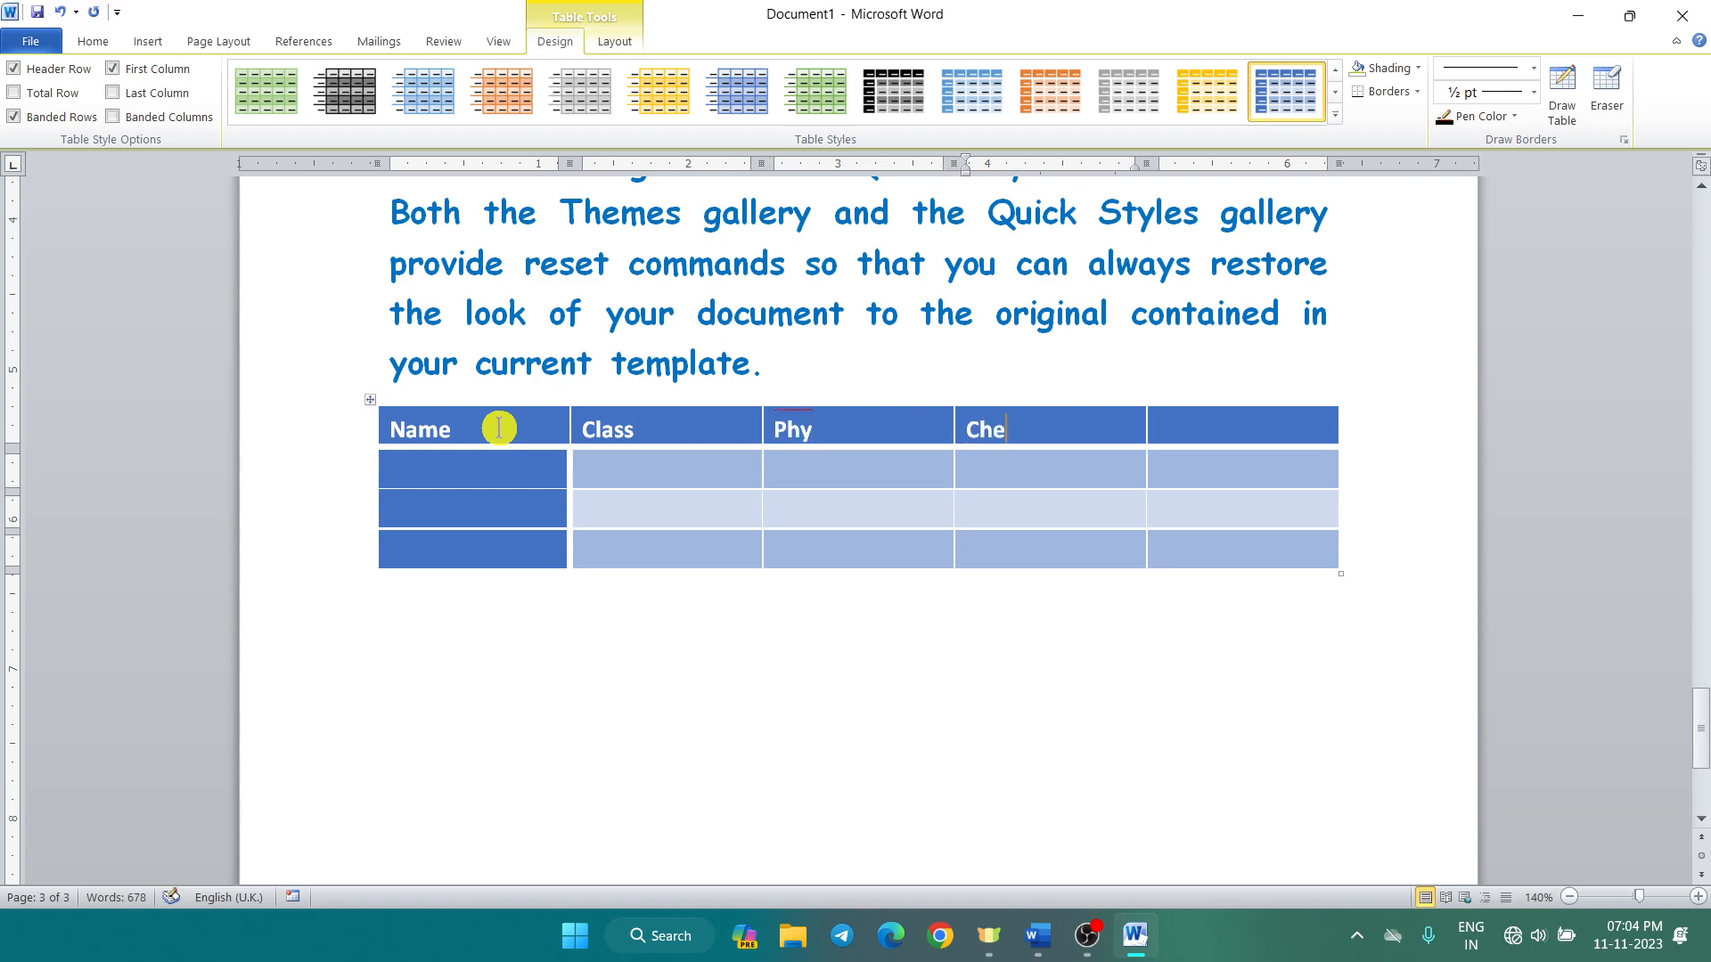
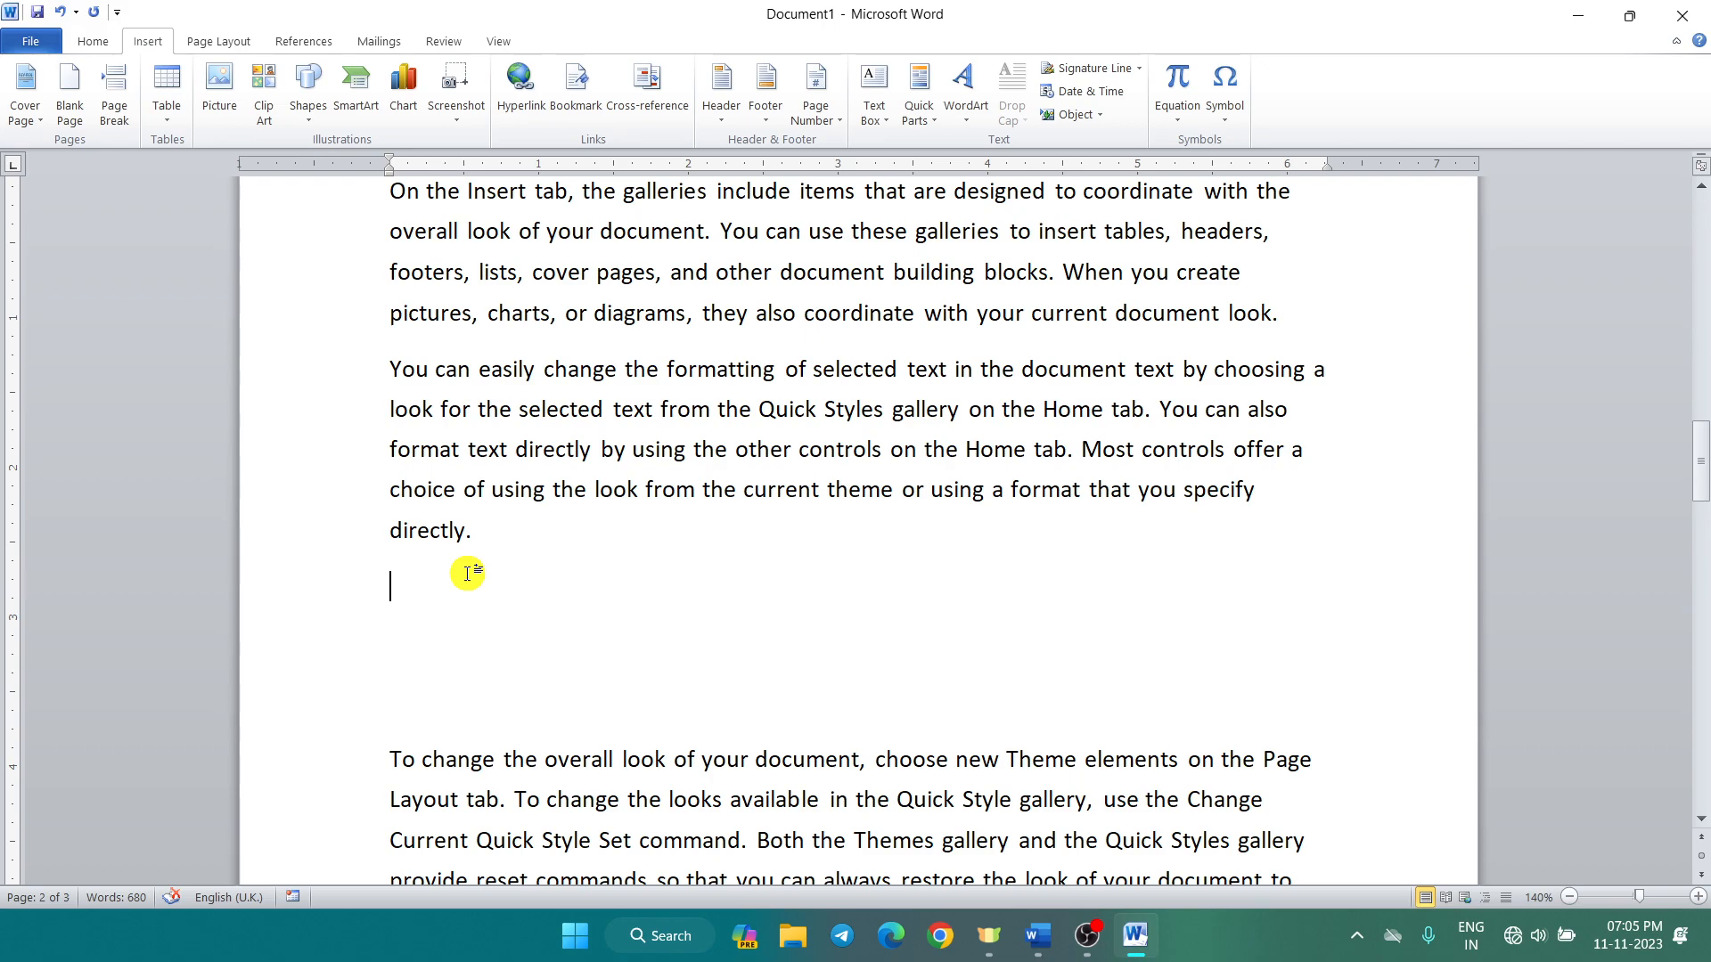
Step: Insert the stored 'my tab' AutoText table headed Name, Class, Phy, Che, Maths and Total
{"action": "type", "text": "my "}
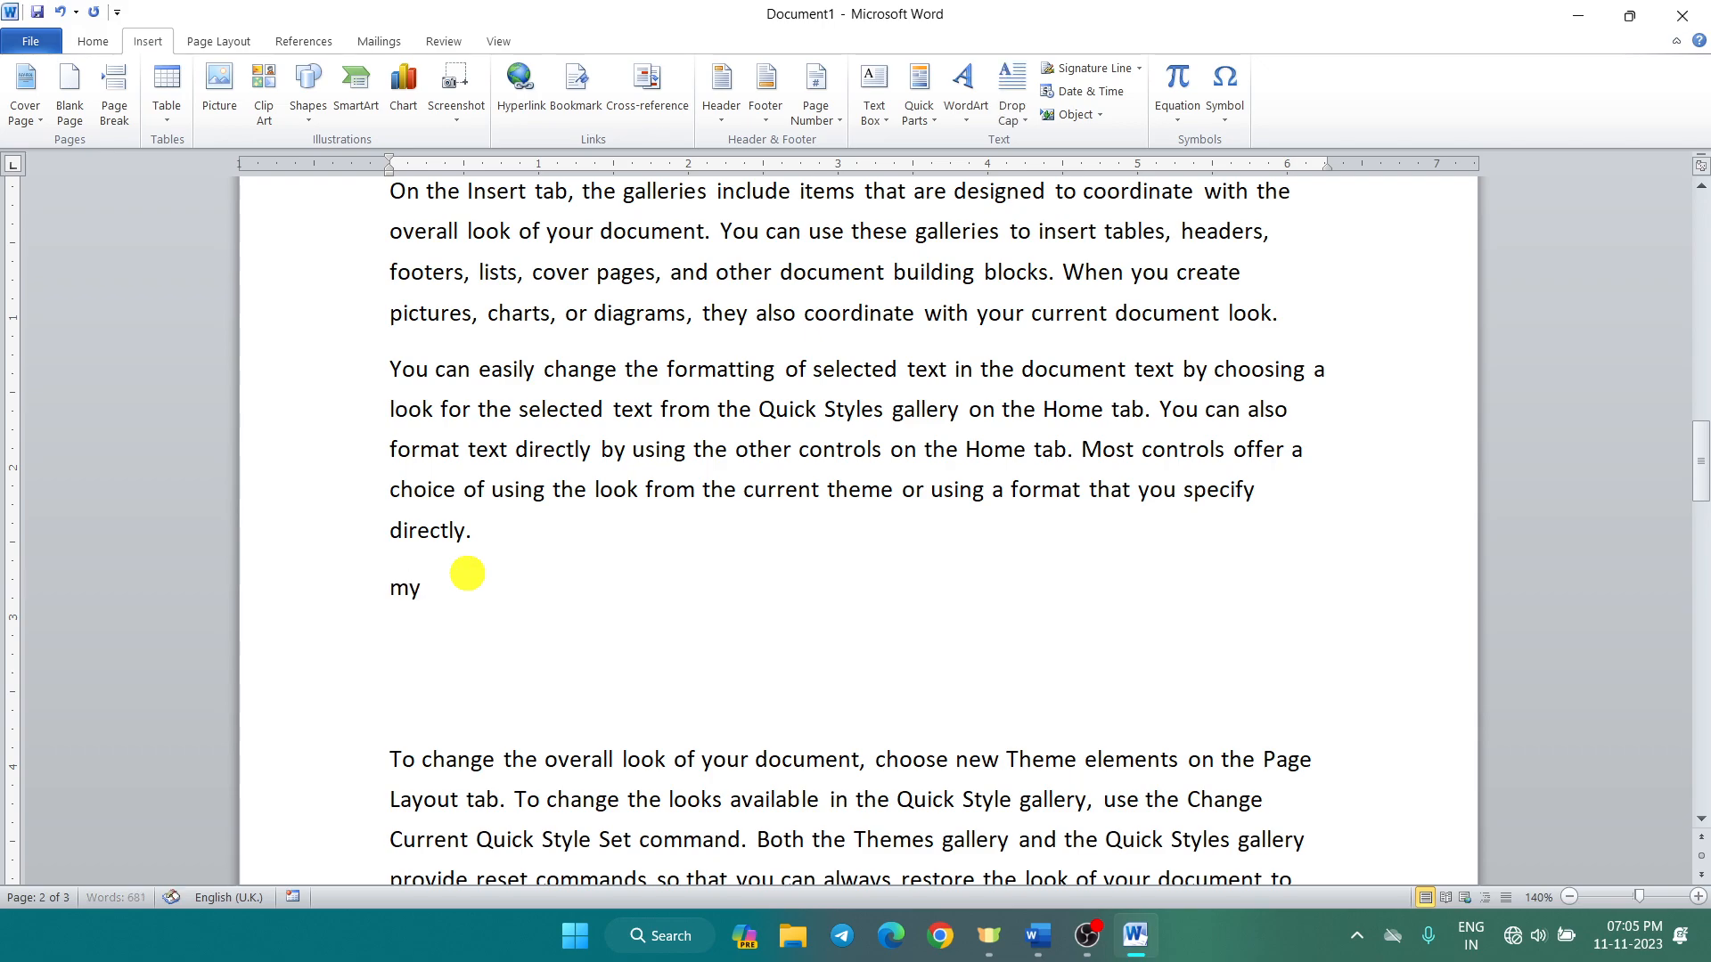
{"action": "type", "text": "table"}
{"action": "key", "text": "F3"}
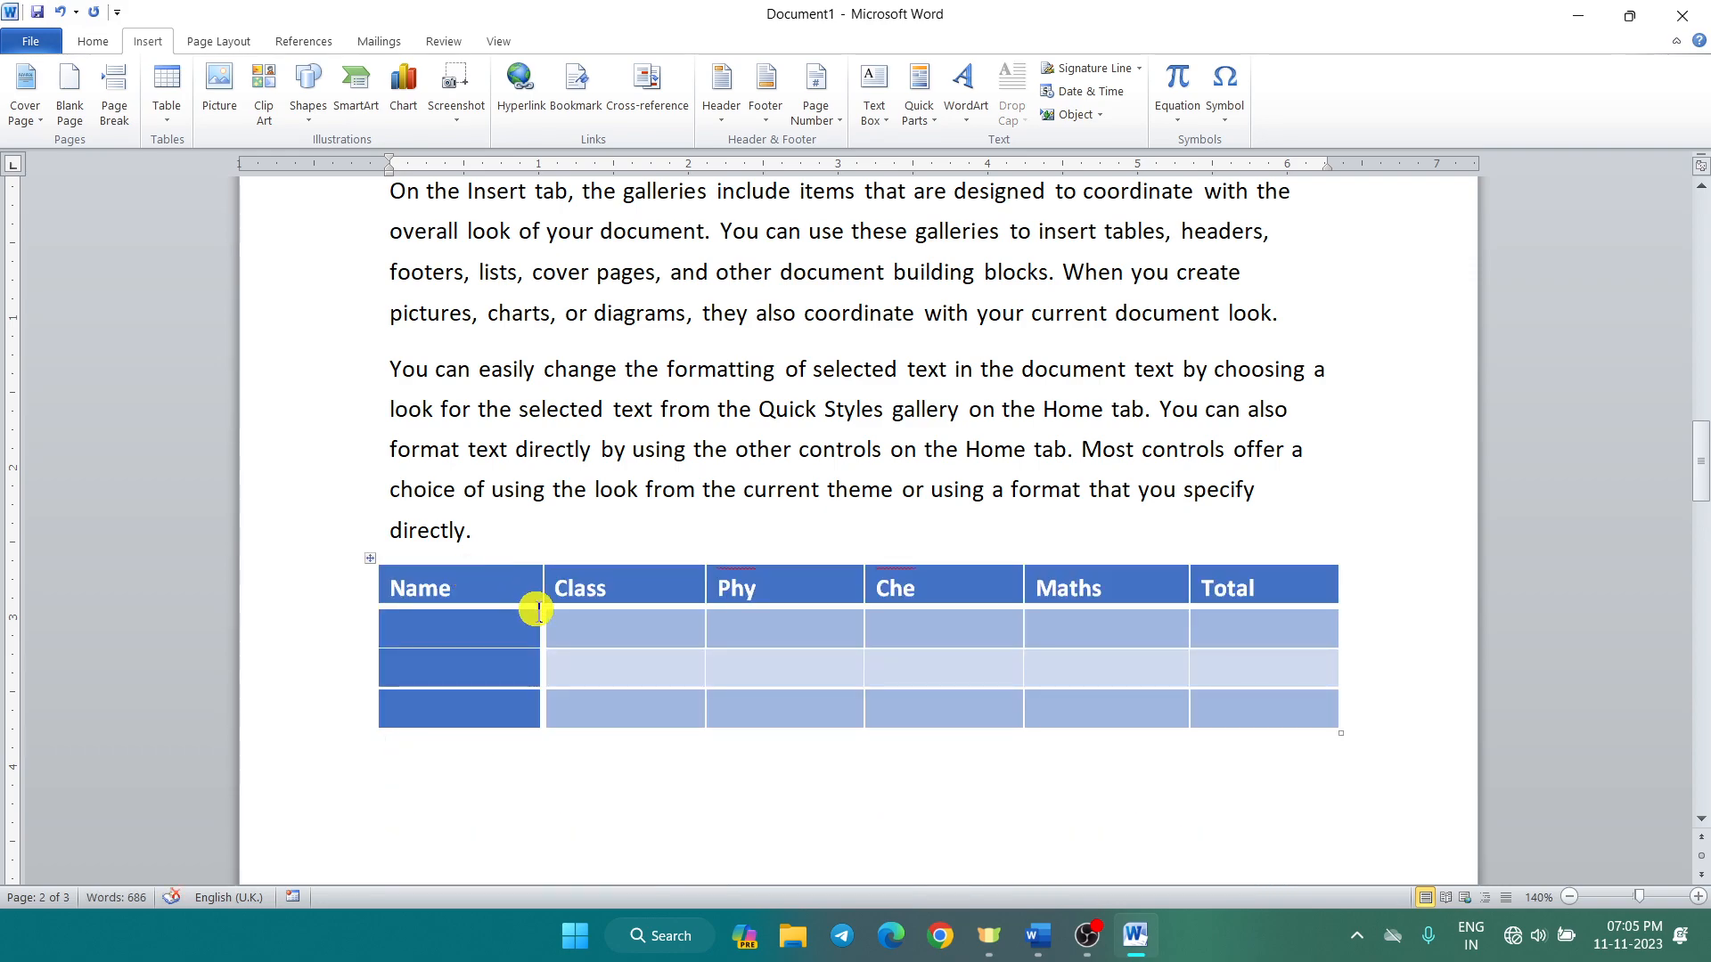
{"action": "scroll", "coordinate": [666, 698], "scroll_direction": "down", "scroll_amount": 1}
{"action": "scroll", "coordinate": [666, 698], "scroll_direction": "down", "scroll_amount": 7}
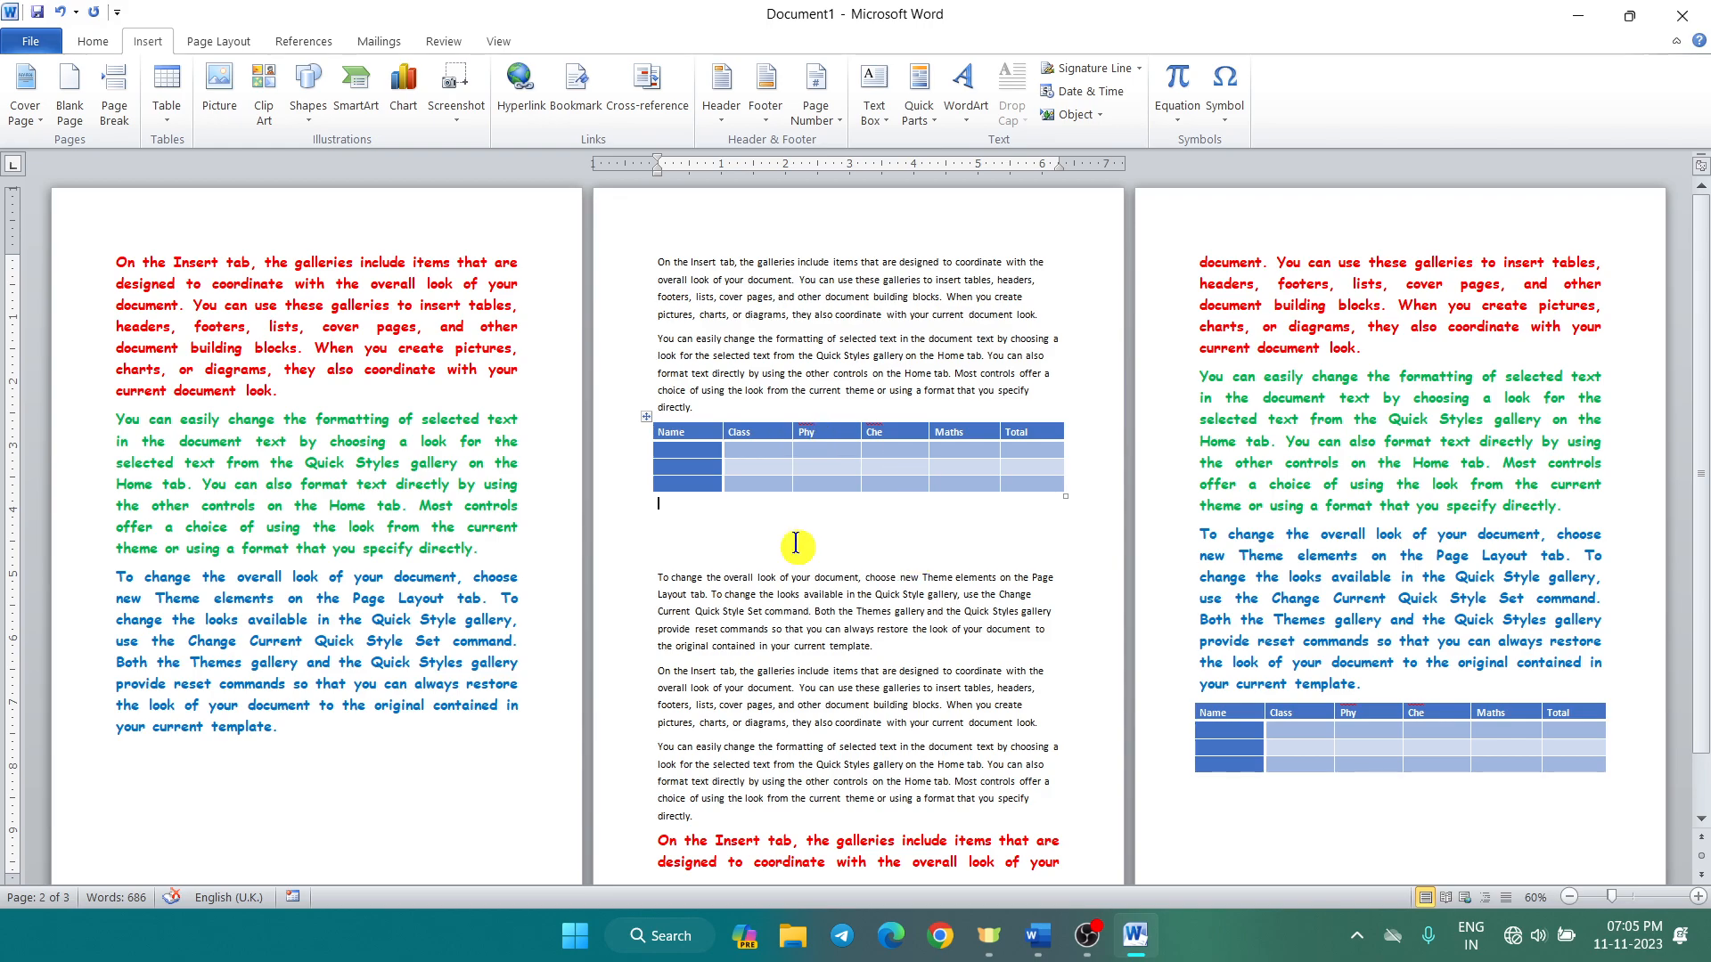
{"action": "scroll", "coordinate": [818, 489], "scroll_direction": "up", "scroll_amount": 5}
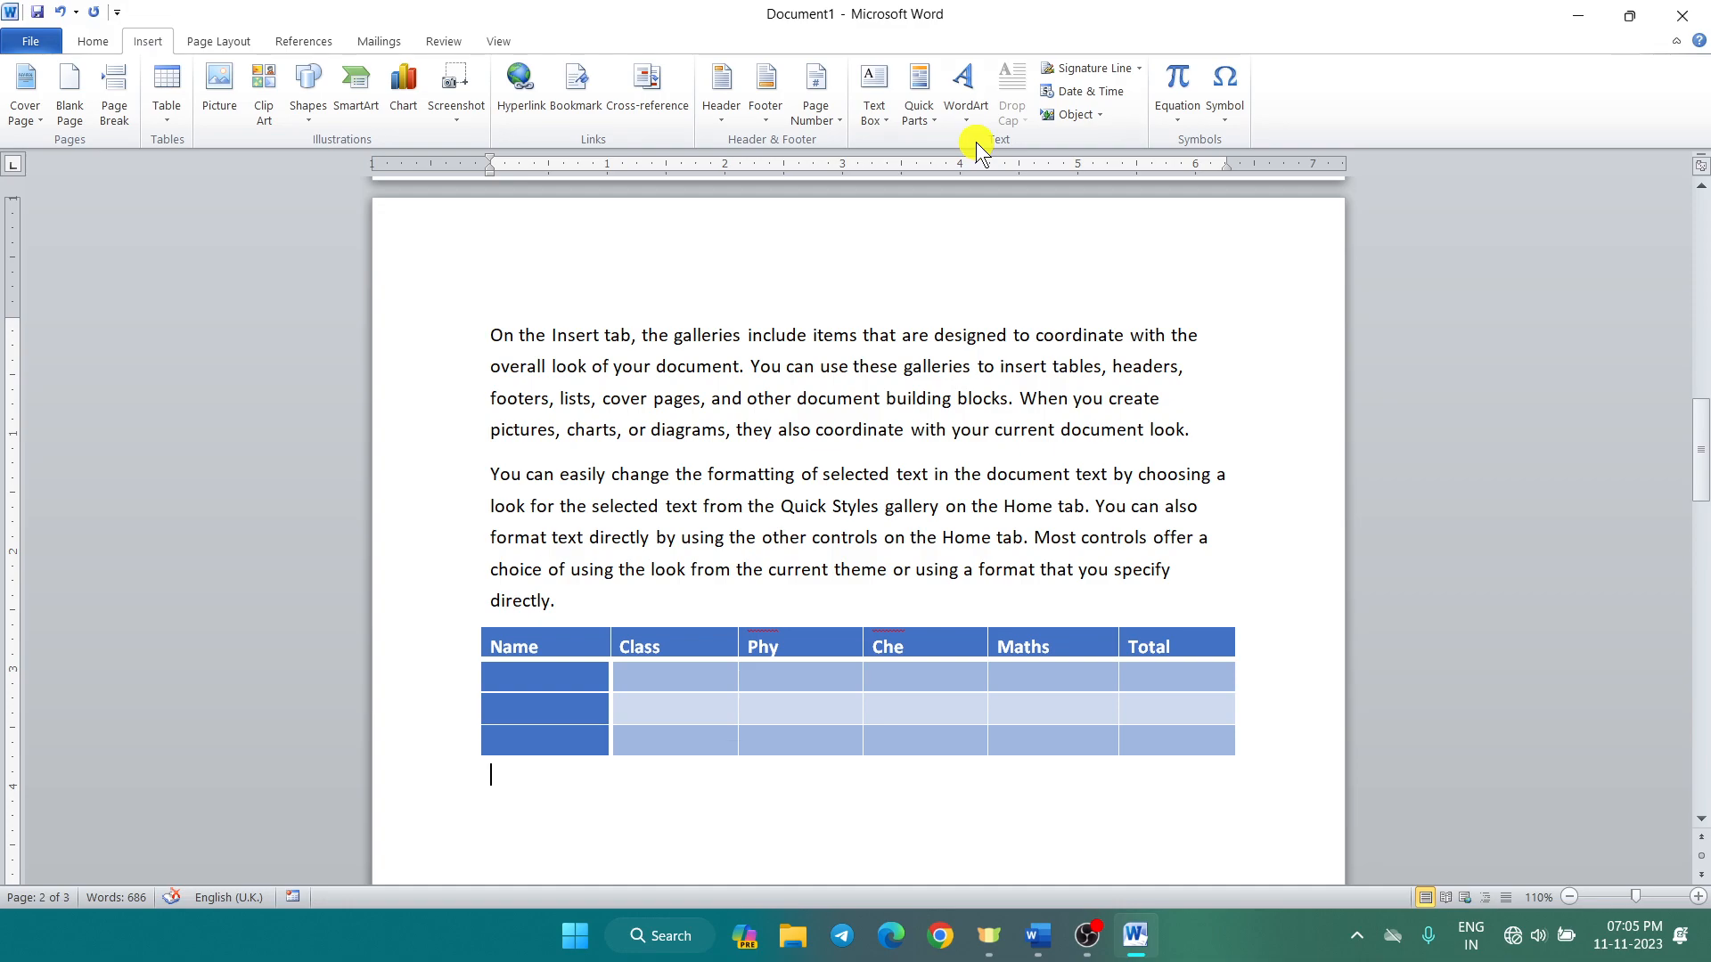
{"action": "scroll", "coordinate": [695, 828], "scroll_direction": "down", "scroll_amount": 2}
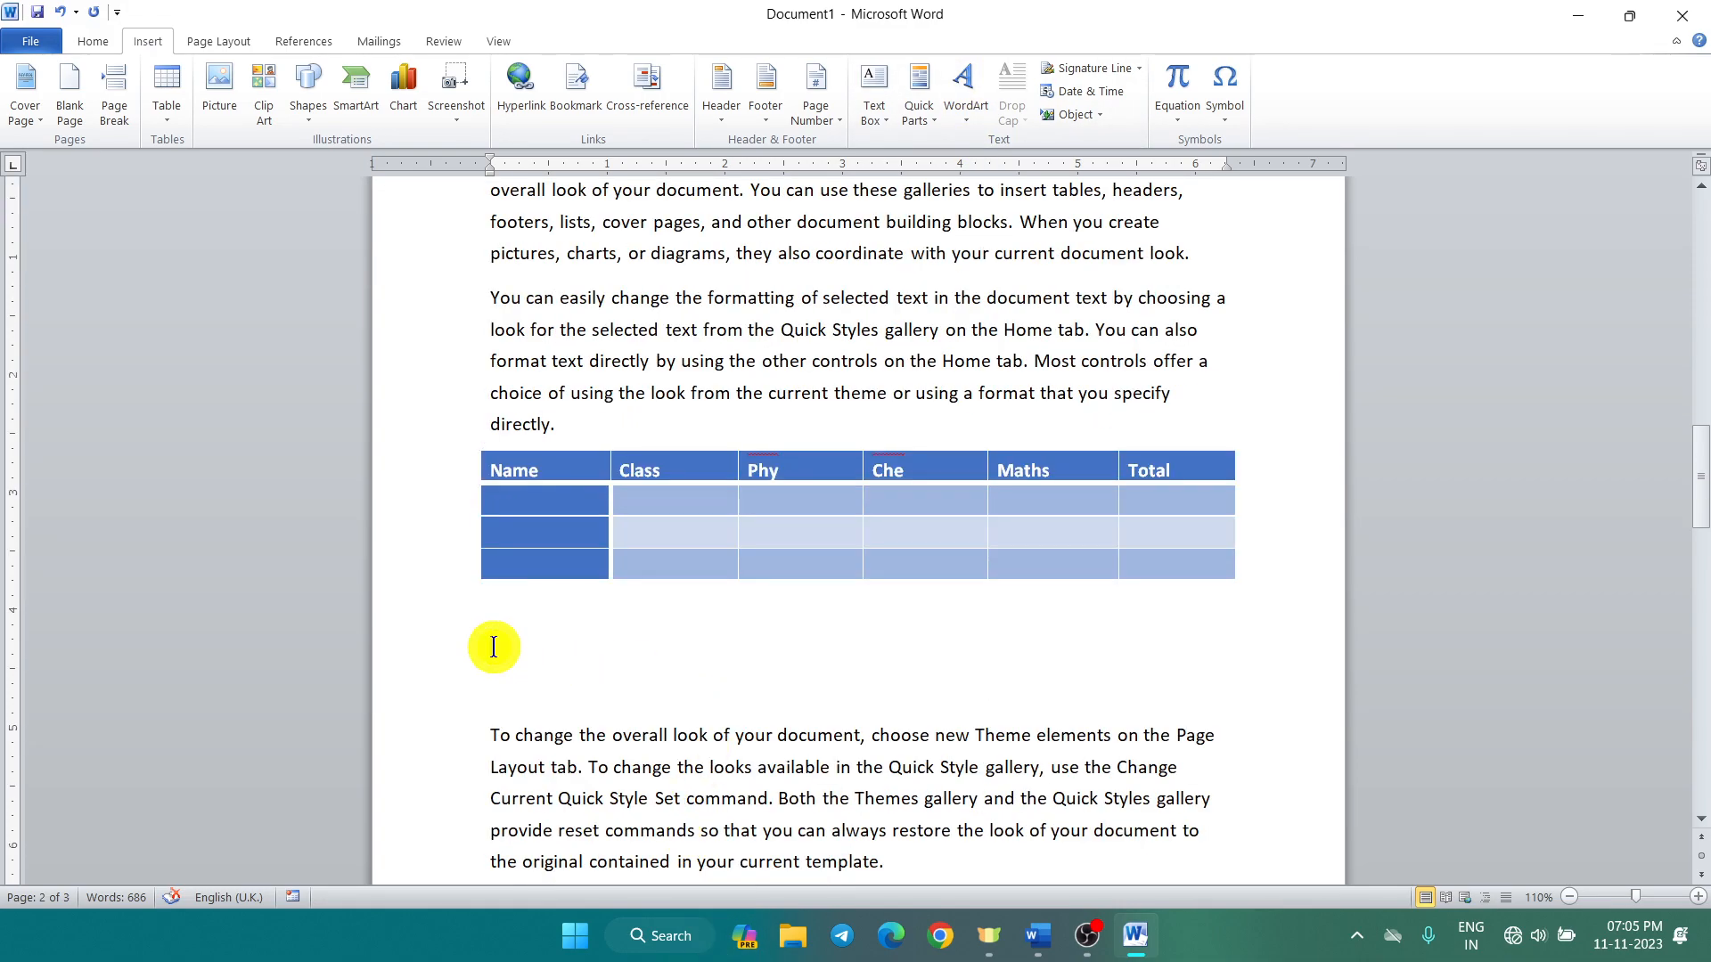
Step: Insert green outline WordArt reading the classes' name, correcting the typos in 'Classes'
{"action": "left_click", "coordinate": [966, 117]}
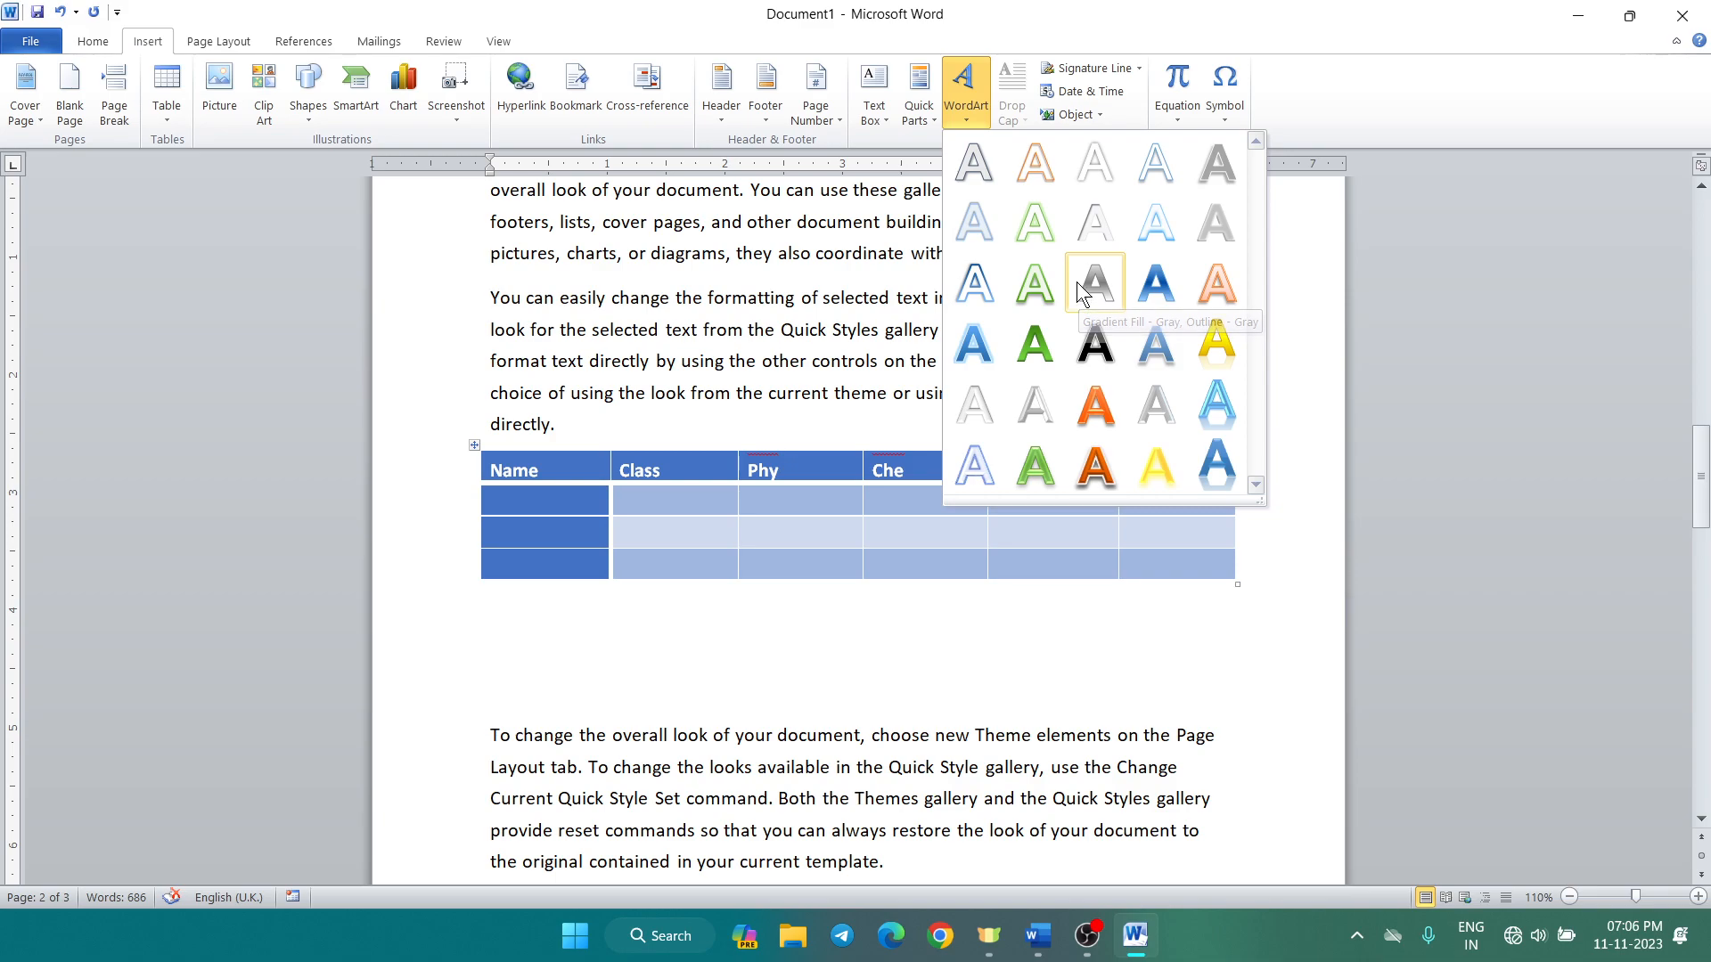
{"action": "left_click", "coordinate": [1036, 228]}
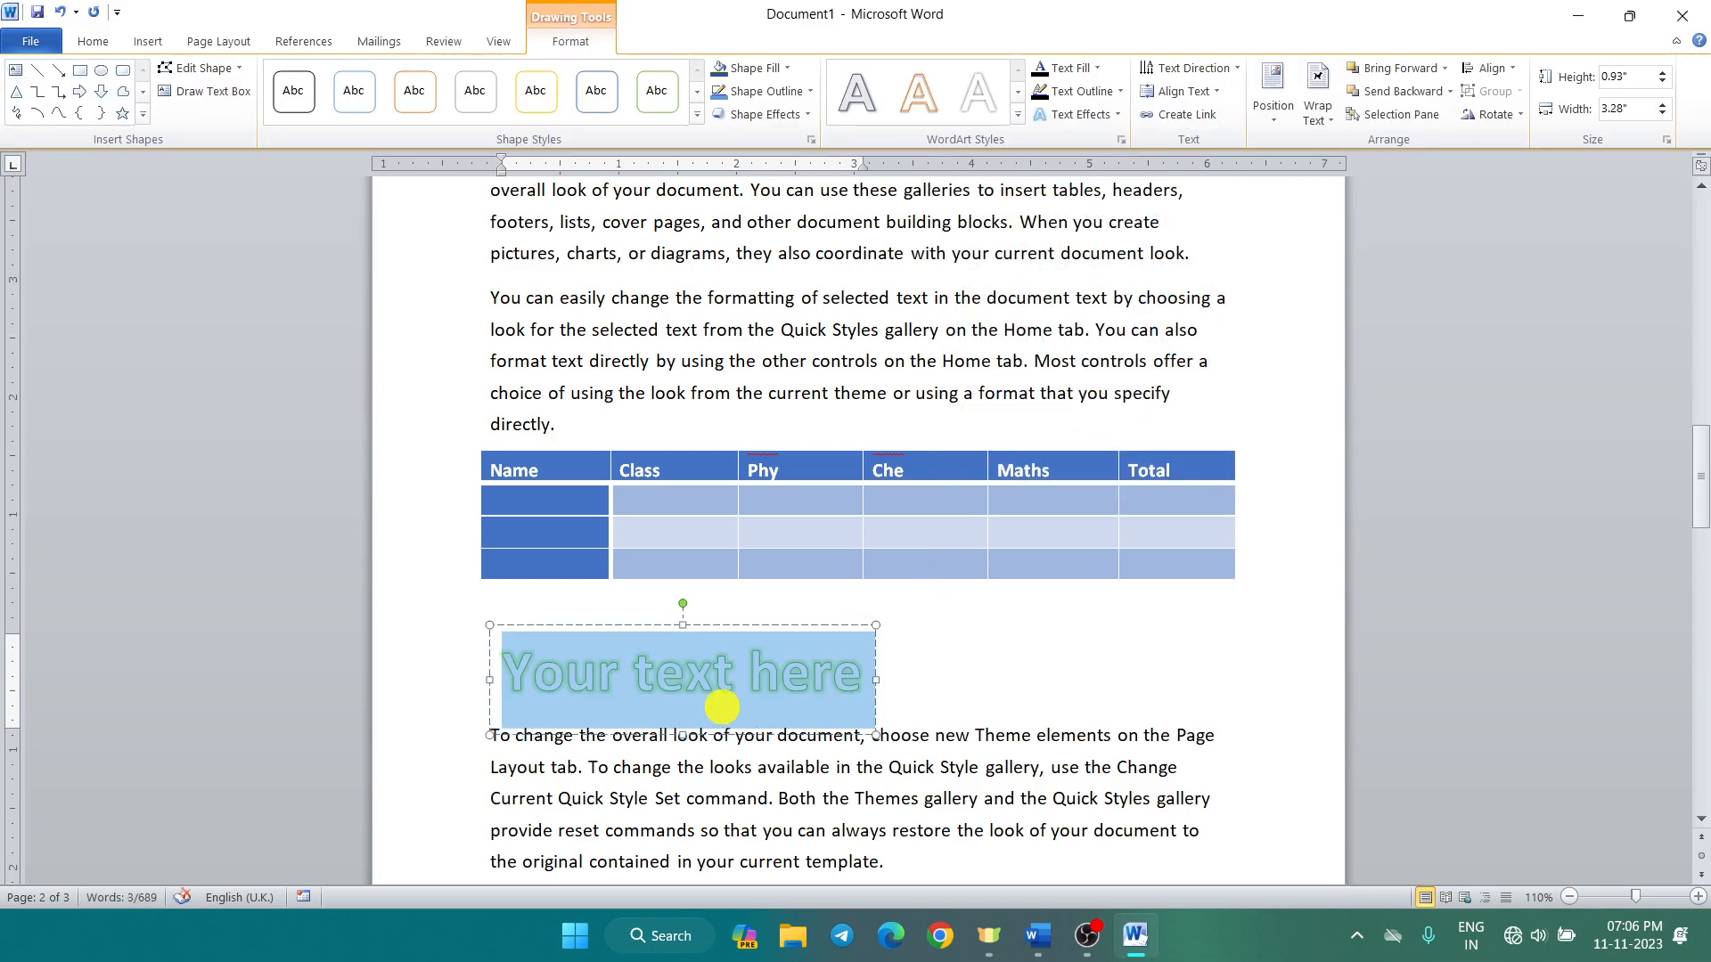
{"action": "type", "text": "Ali Sir Claa"}
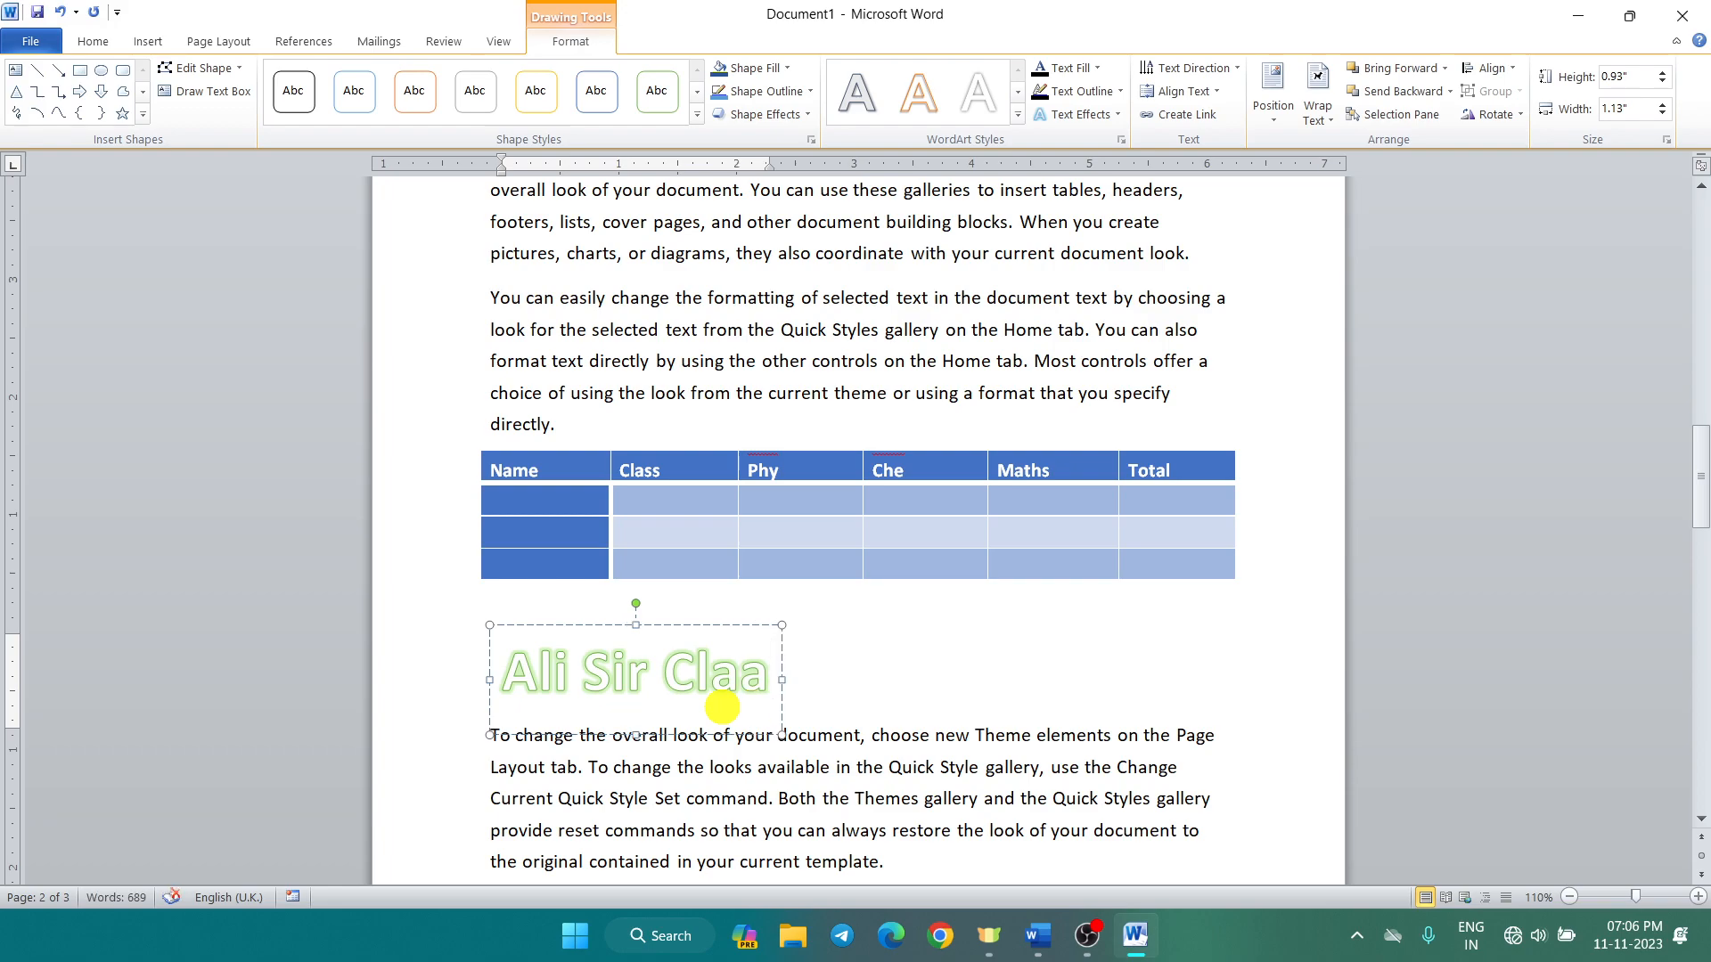
{"action": "key", "text": "BackSpace"}
{"action": "type", "text": "sse"}
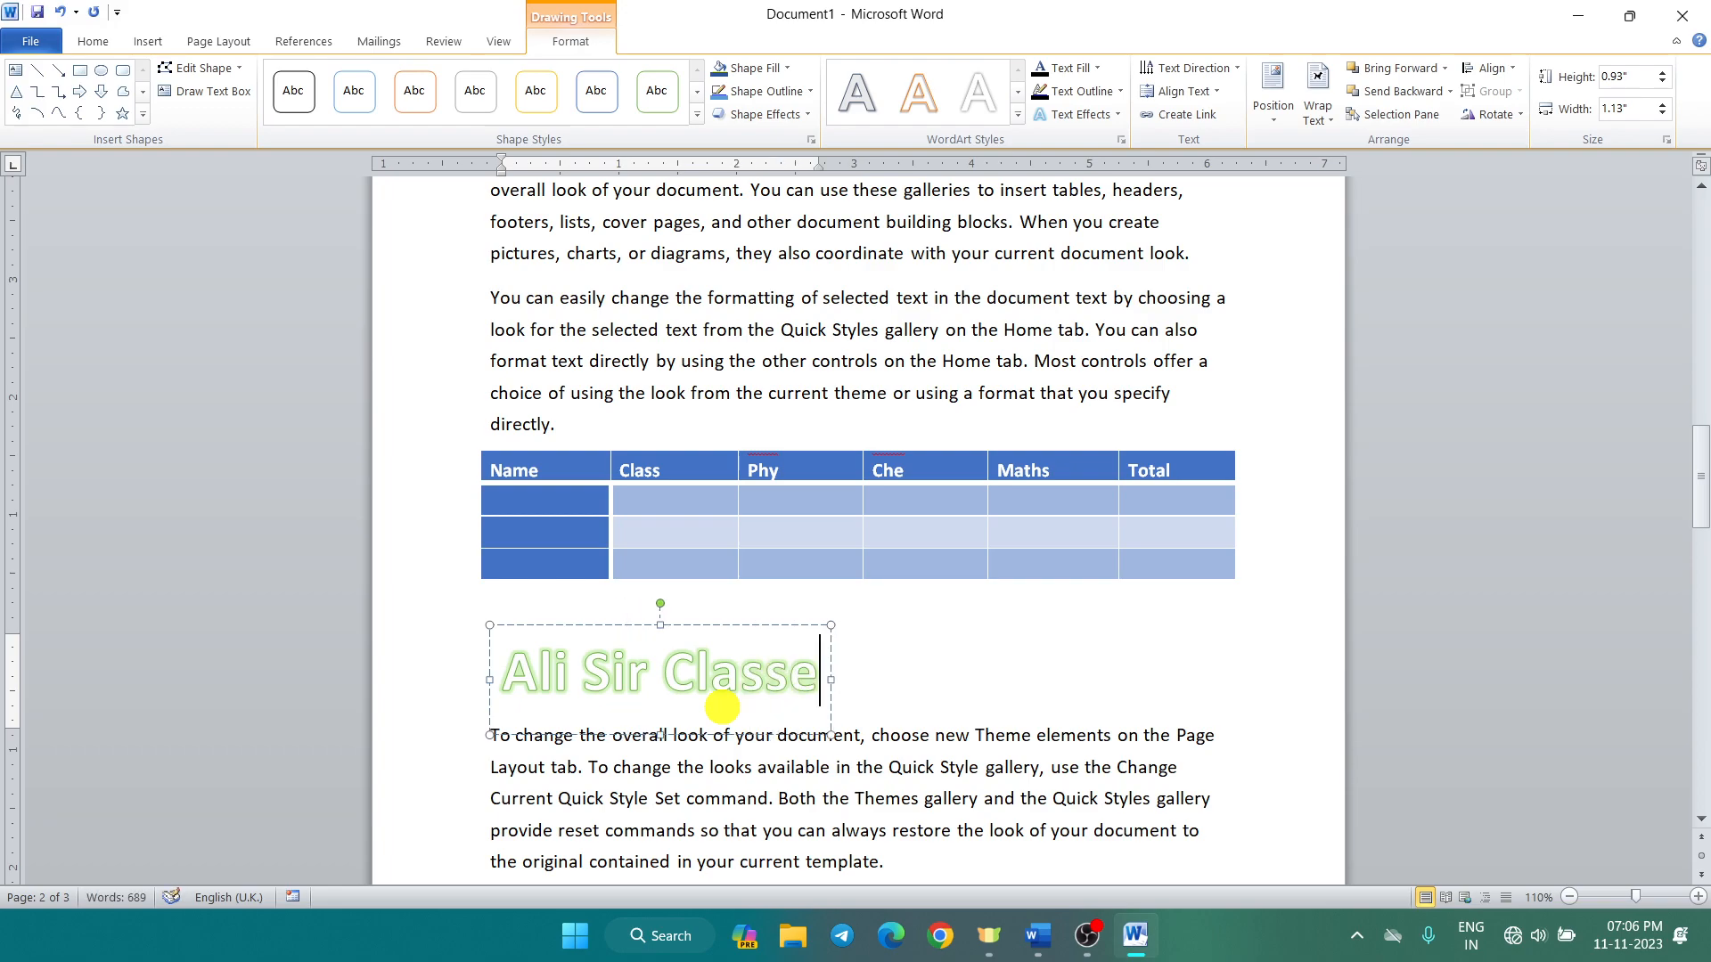
{"action": "key", "text": "BackSpace"}
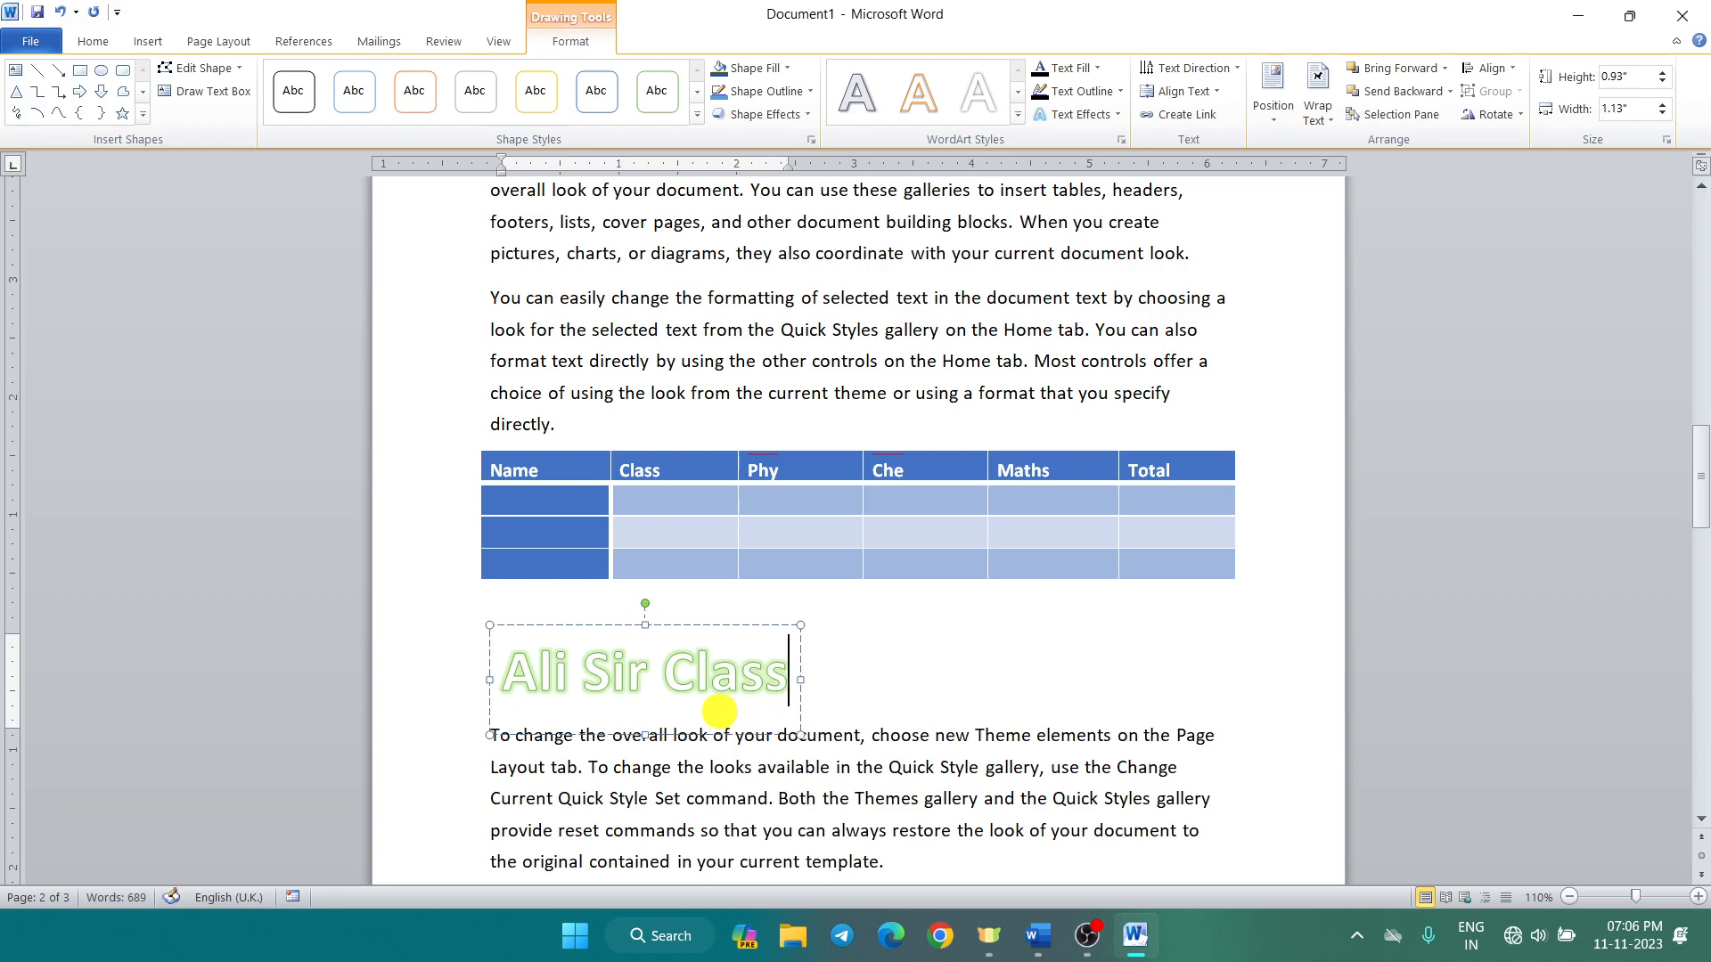
{"action": "type", "text": "es"}
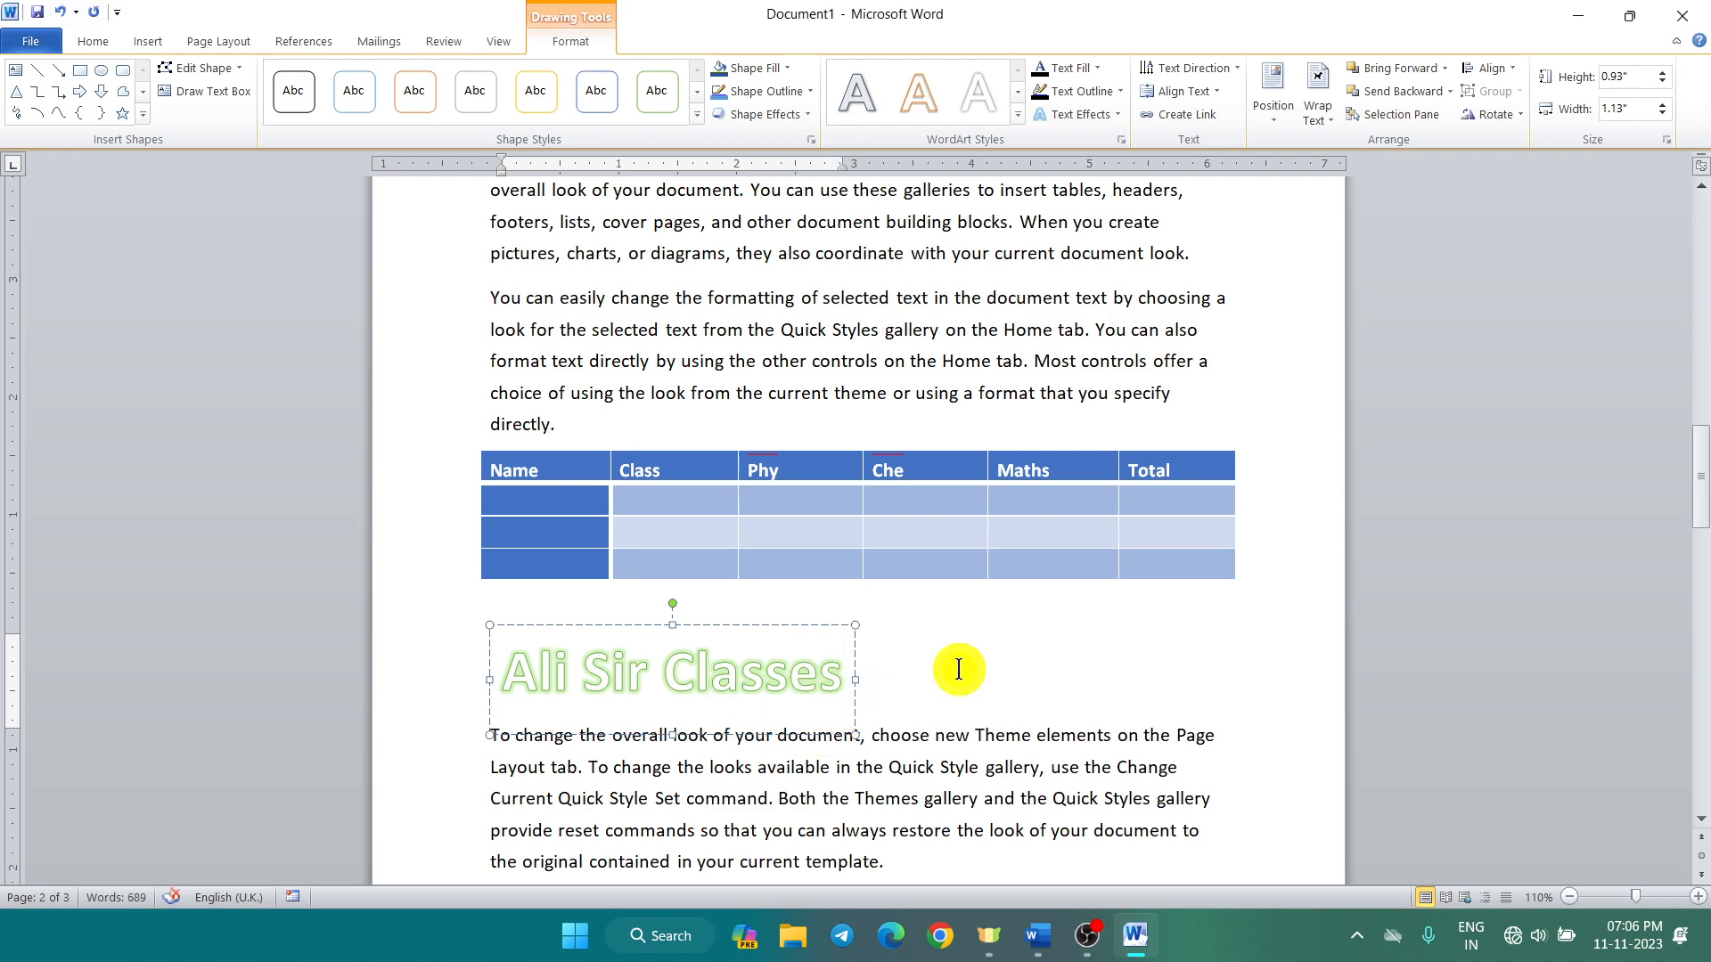
{"action": "left_click", "coordinate": [954, 668]}
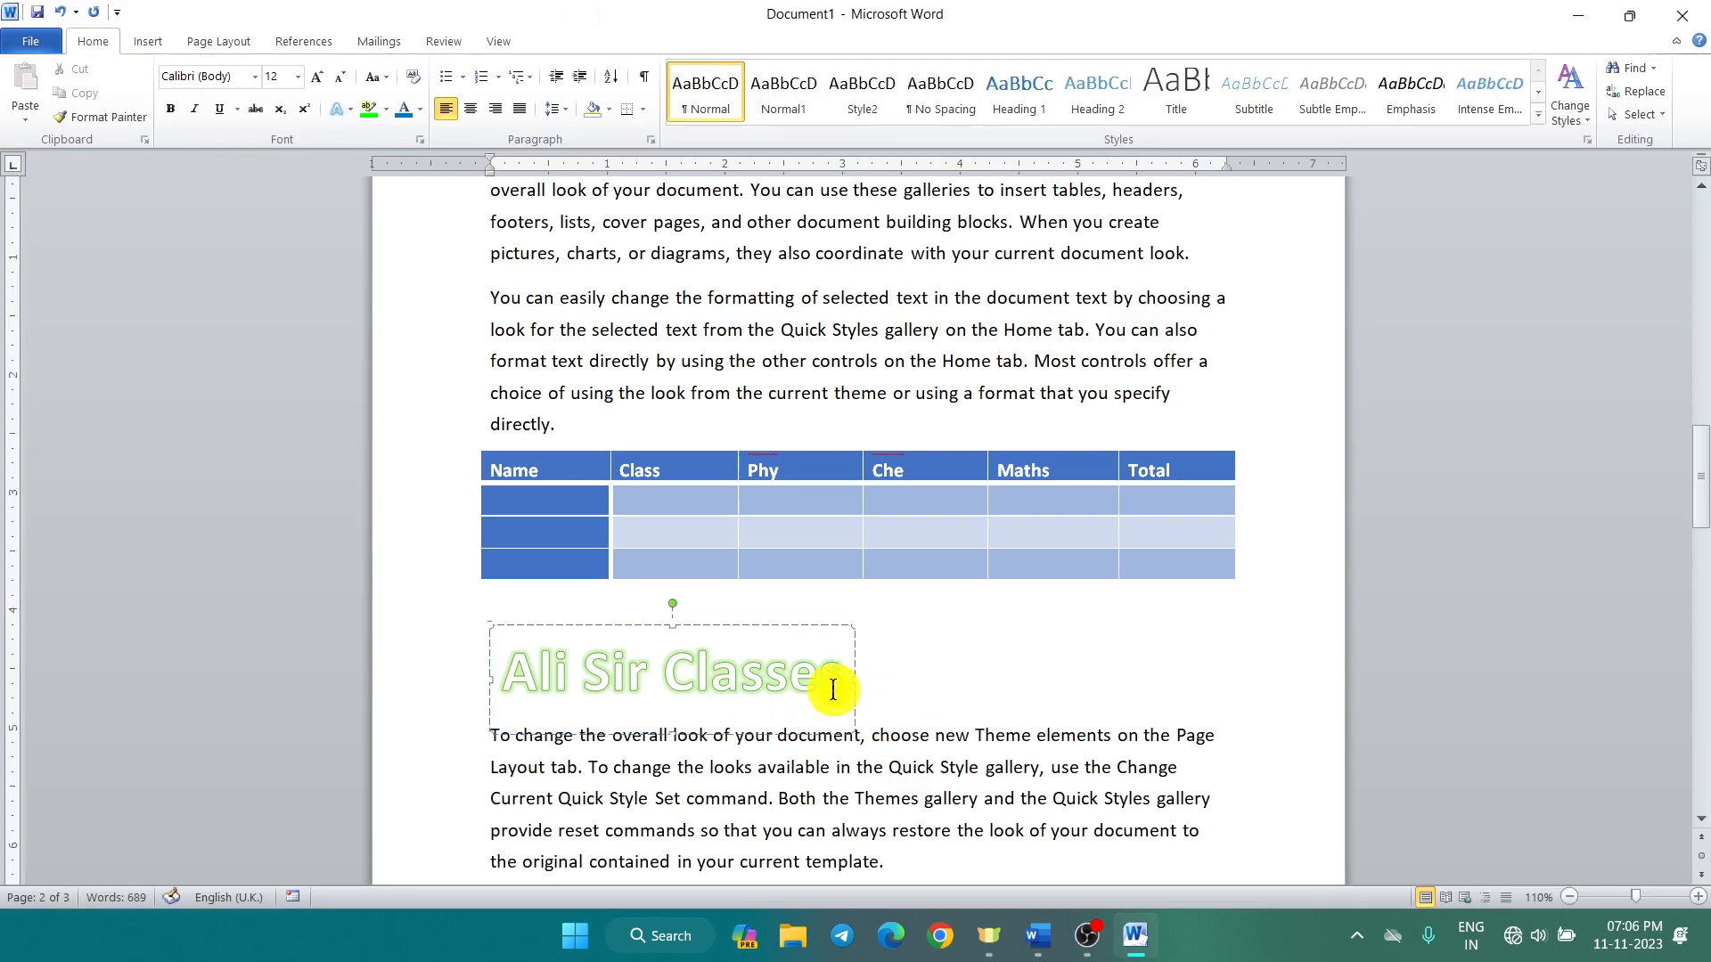
Step: Move the WordArt heading to the right, just below the table
{"action": "left_click", "coordinate": [834, 690]}
{"action": "left_click_drag", "start_coordinate": [842, 680], "coordinate": [534, 675]}
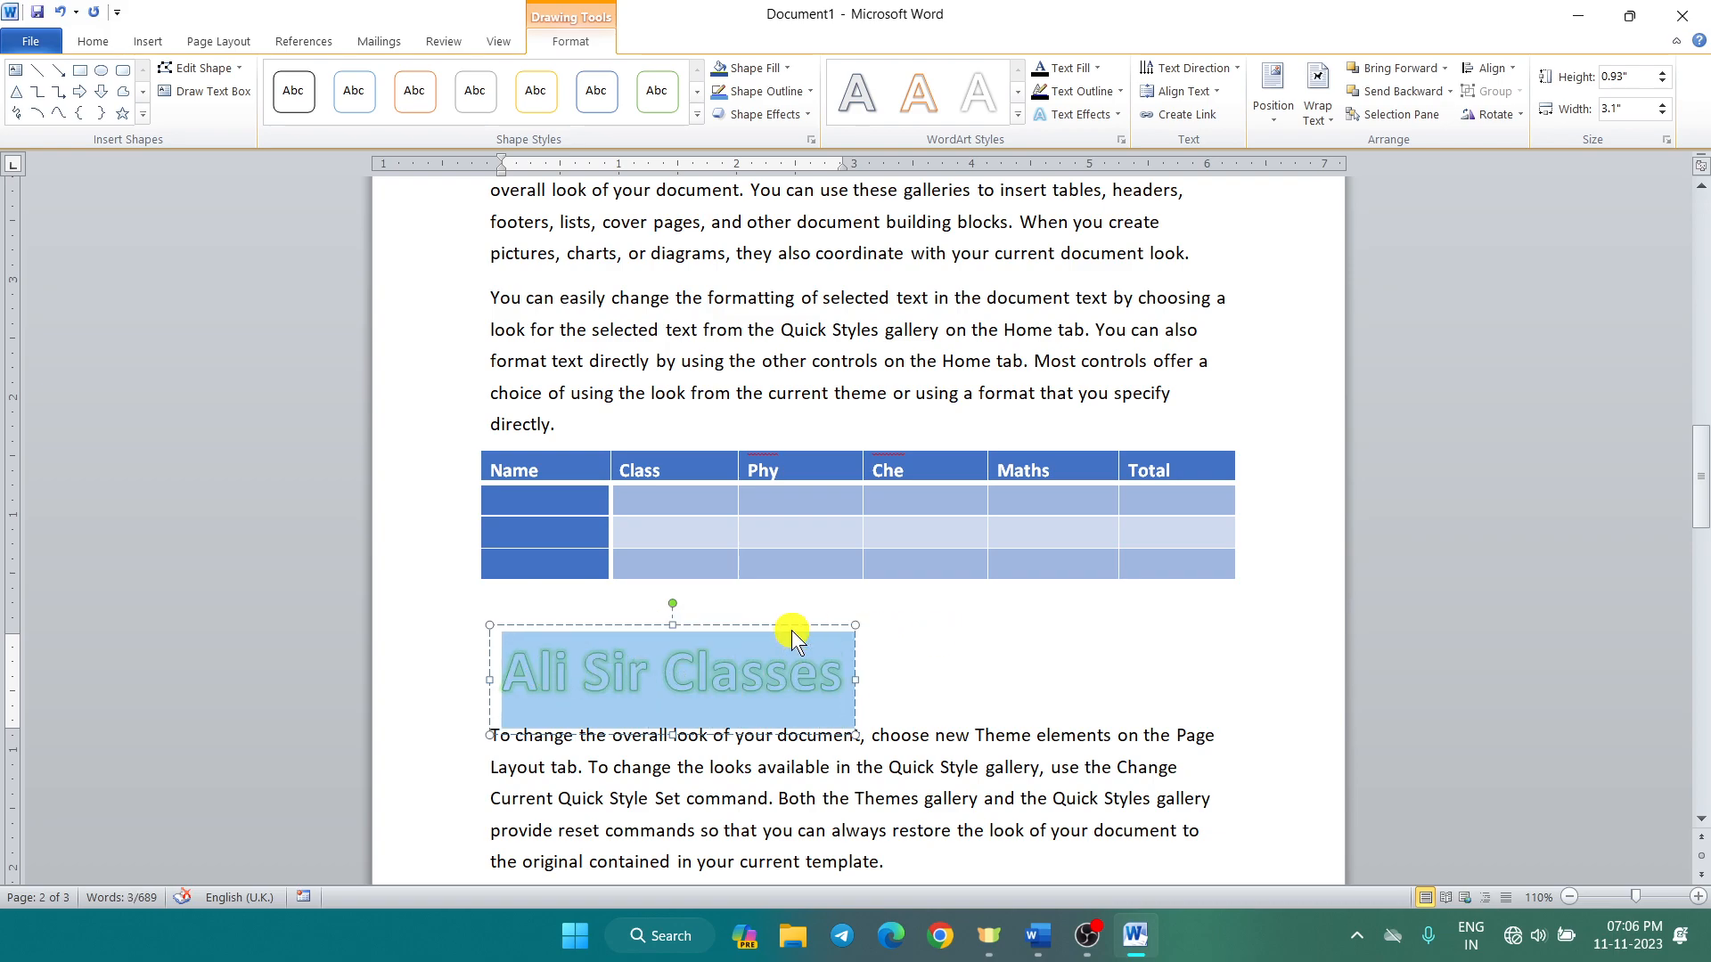
{"action": "left_click_drag", "start_coordinate": [777, 628], "coordinate": [1168, 613]}
{"action": "left_click", "coordinate": [981, 735]}
{"action": "left_click", "coordinate": [890, 693]}
{"action": "left_click", "coordinate": [1082, 652]}
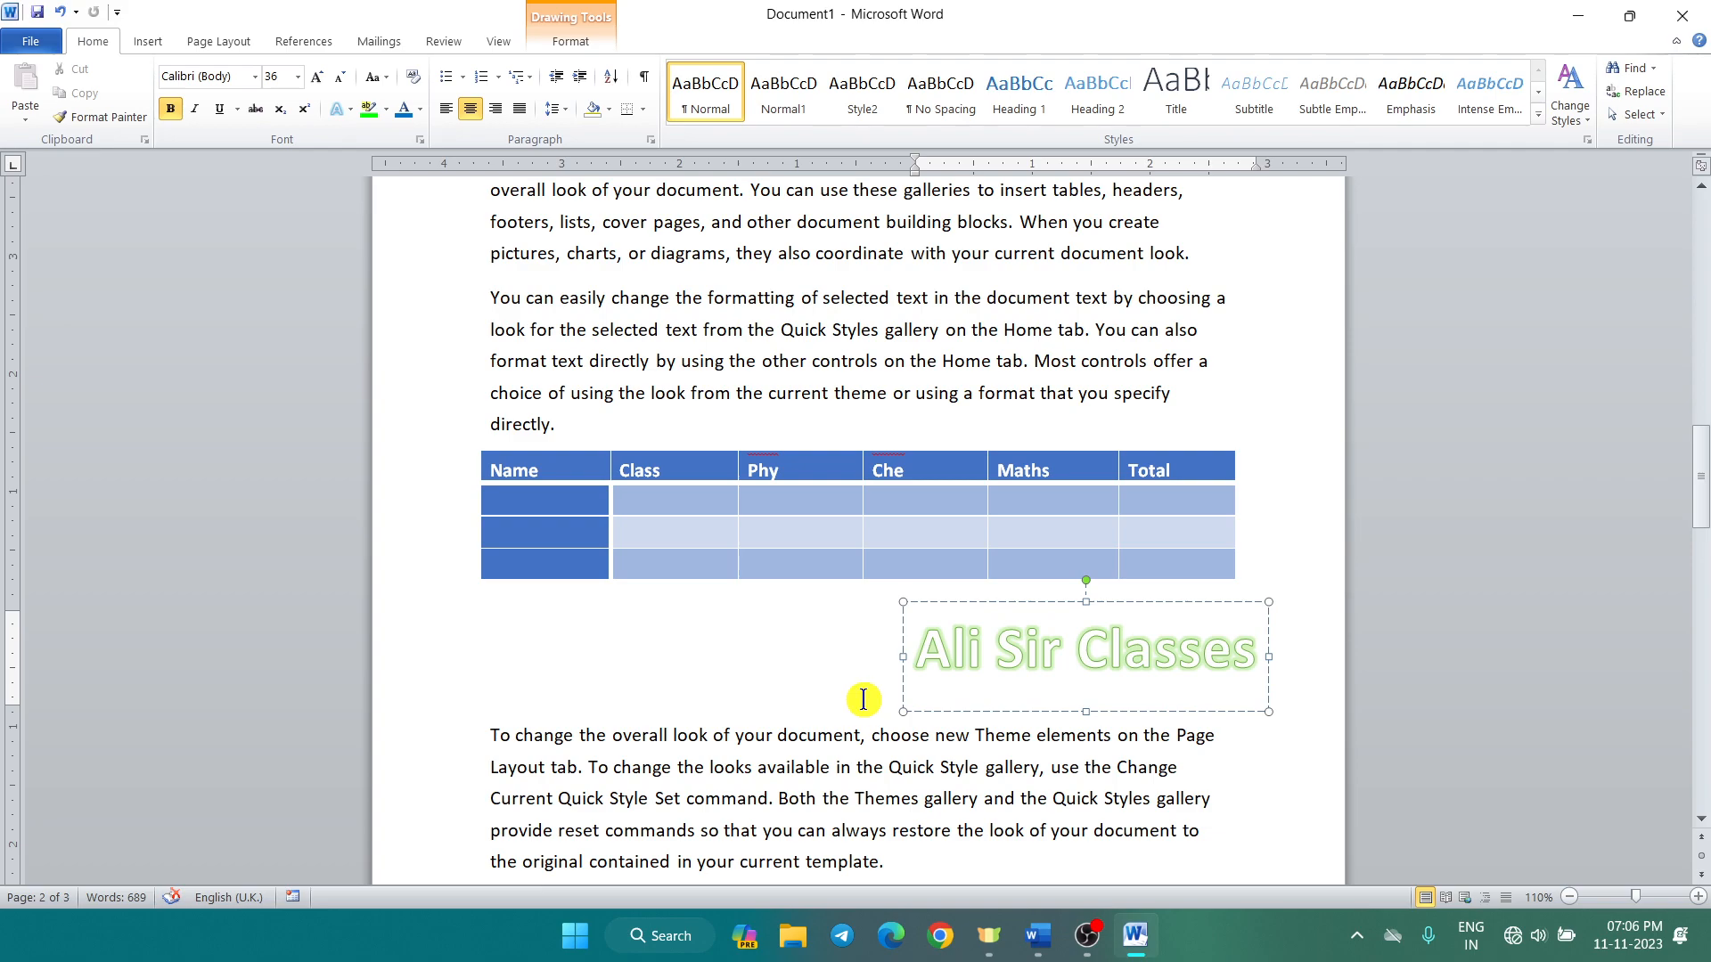
{"action": "left_click", "coordinate": [148, 42]}
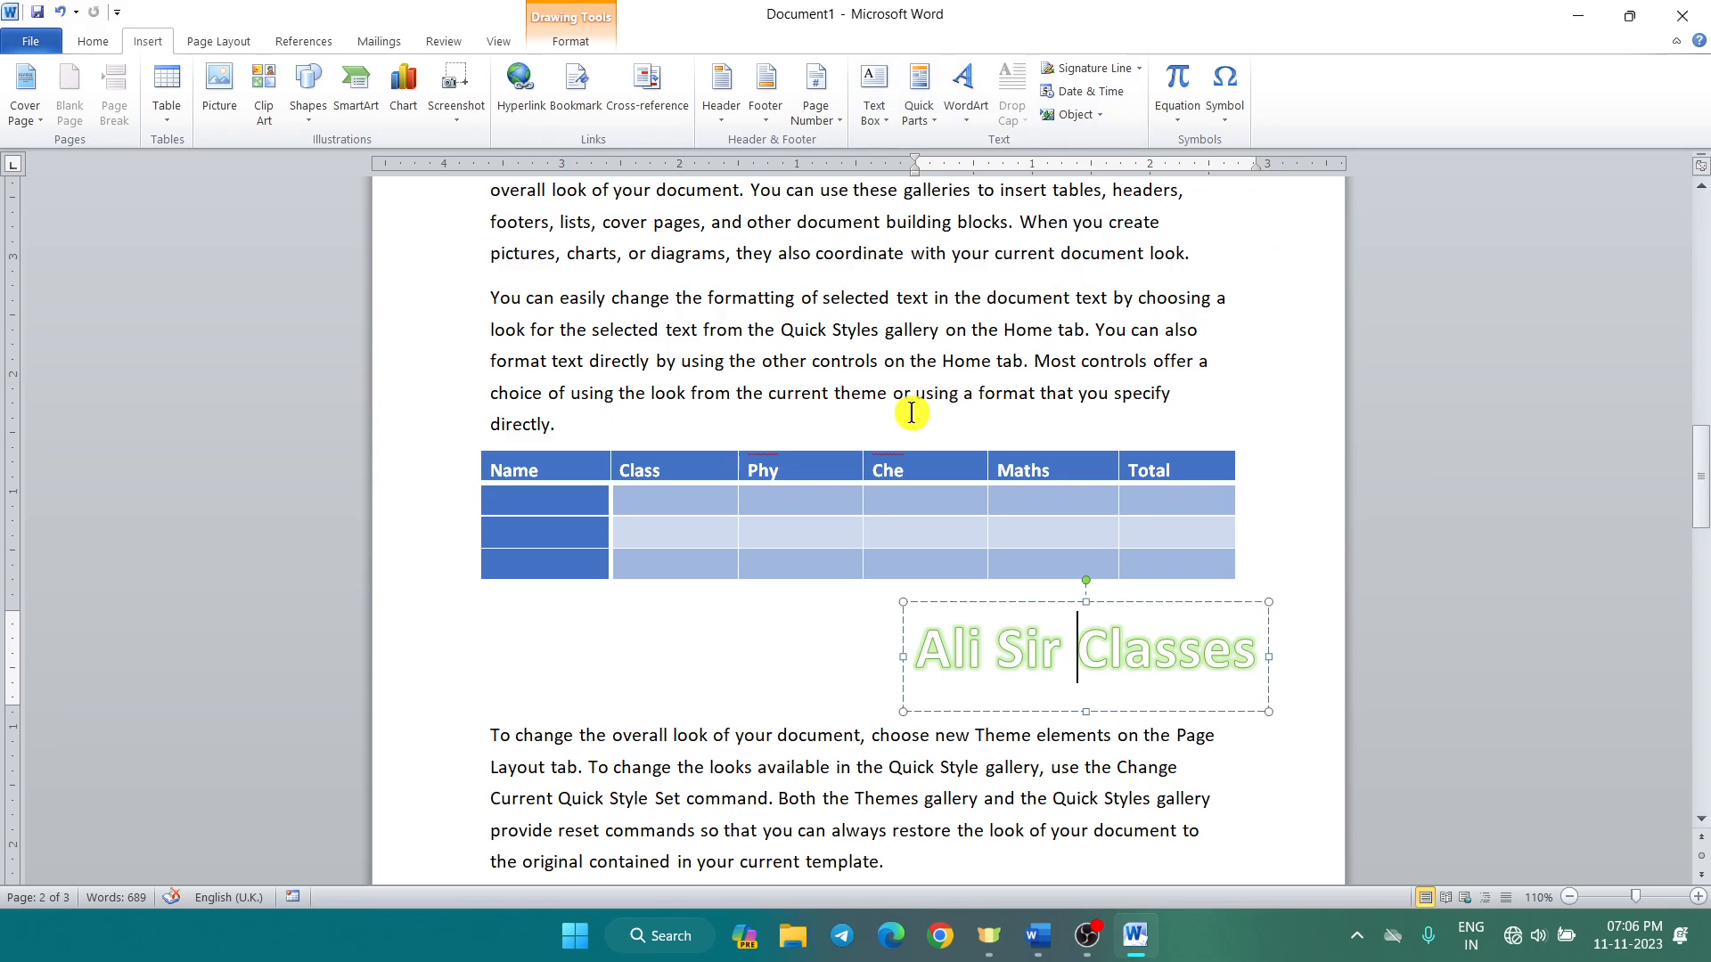
Step: Create a new blank document and fill it with eight sample paragraphs using =rand(8)
{"action": "scroll", "coordinate": [905, 410], "scroll_direction": "up", "scroll_amount": 3}
{"action": "scroll", "coordinate": [904, 410], "scroll_direction": "up", "scroll_amount": 12}
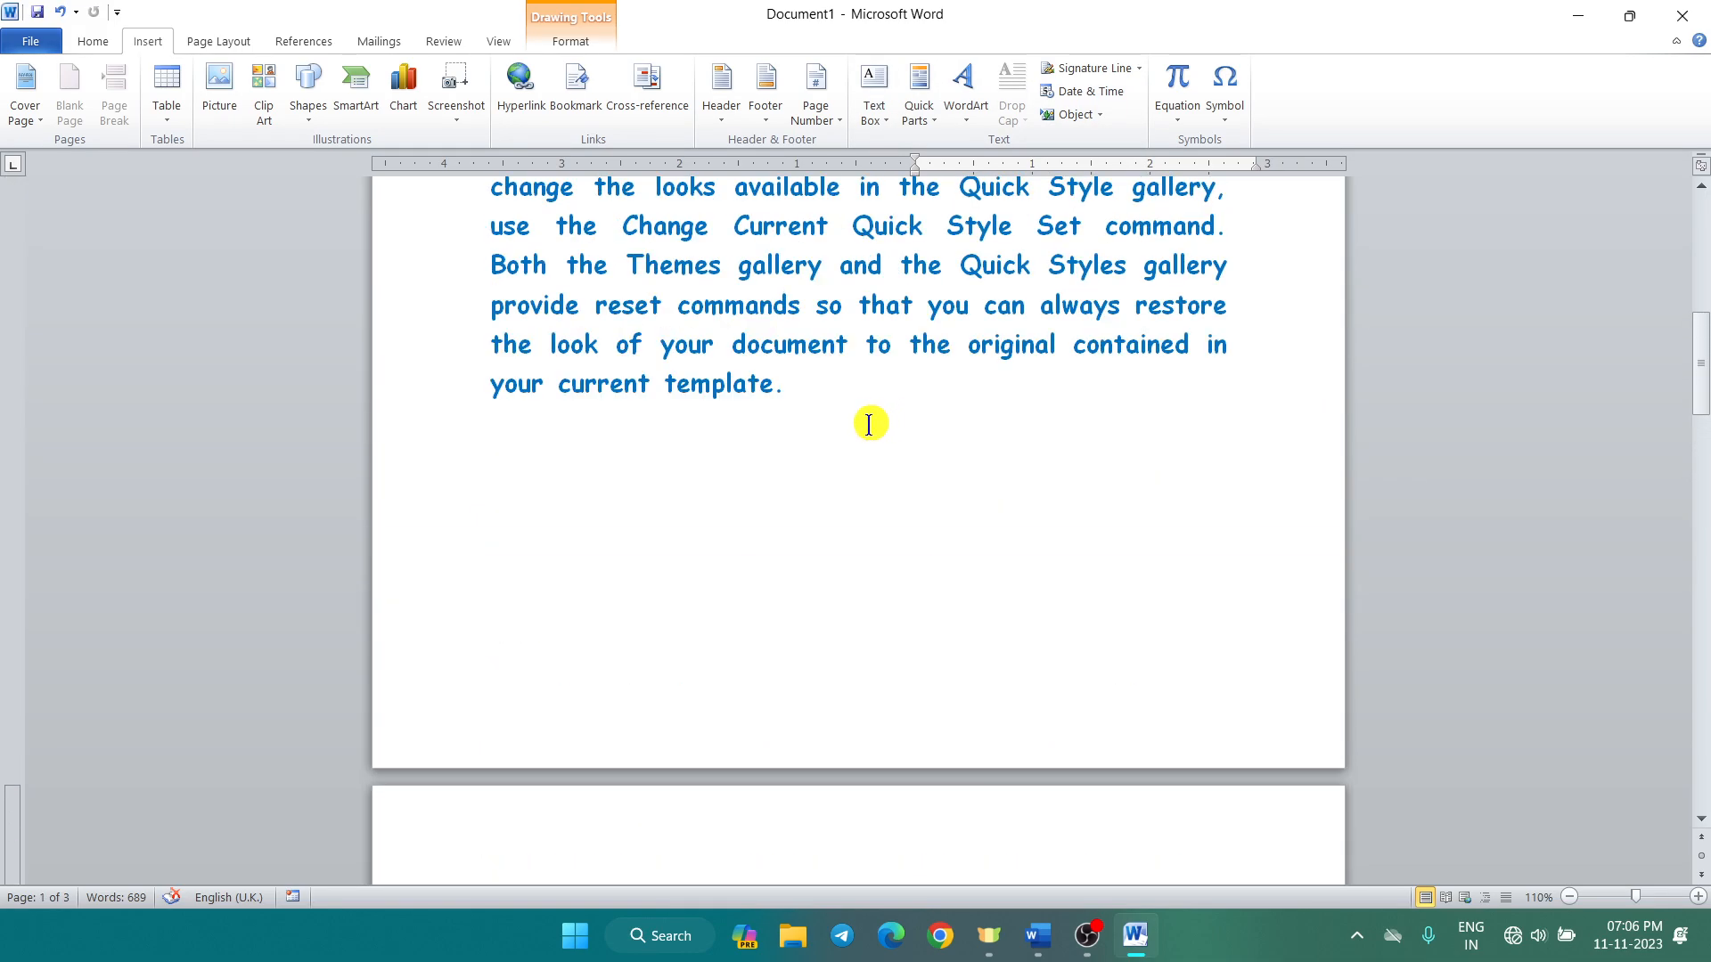
{"action": "scroll", "coordinate": [848, 426], "scroll_direction": "up", "scroll_amount": 4}
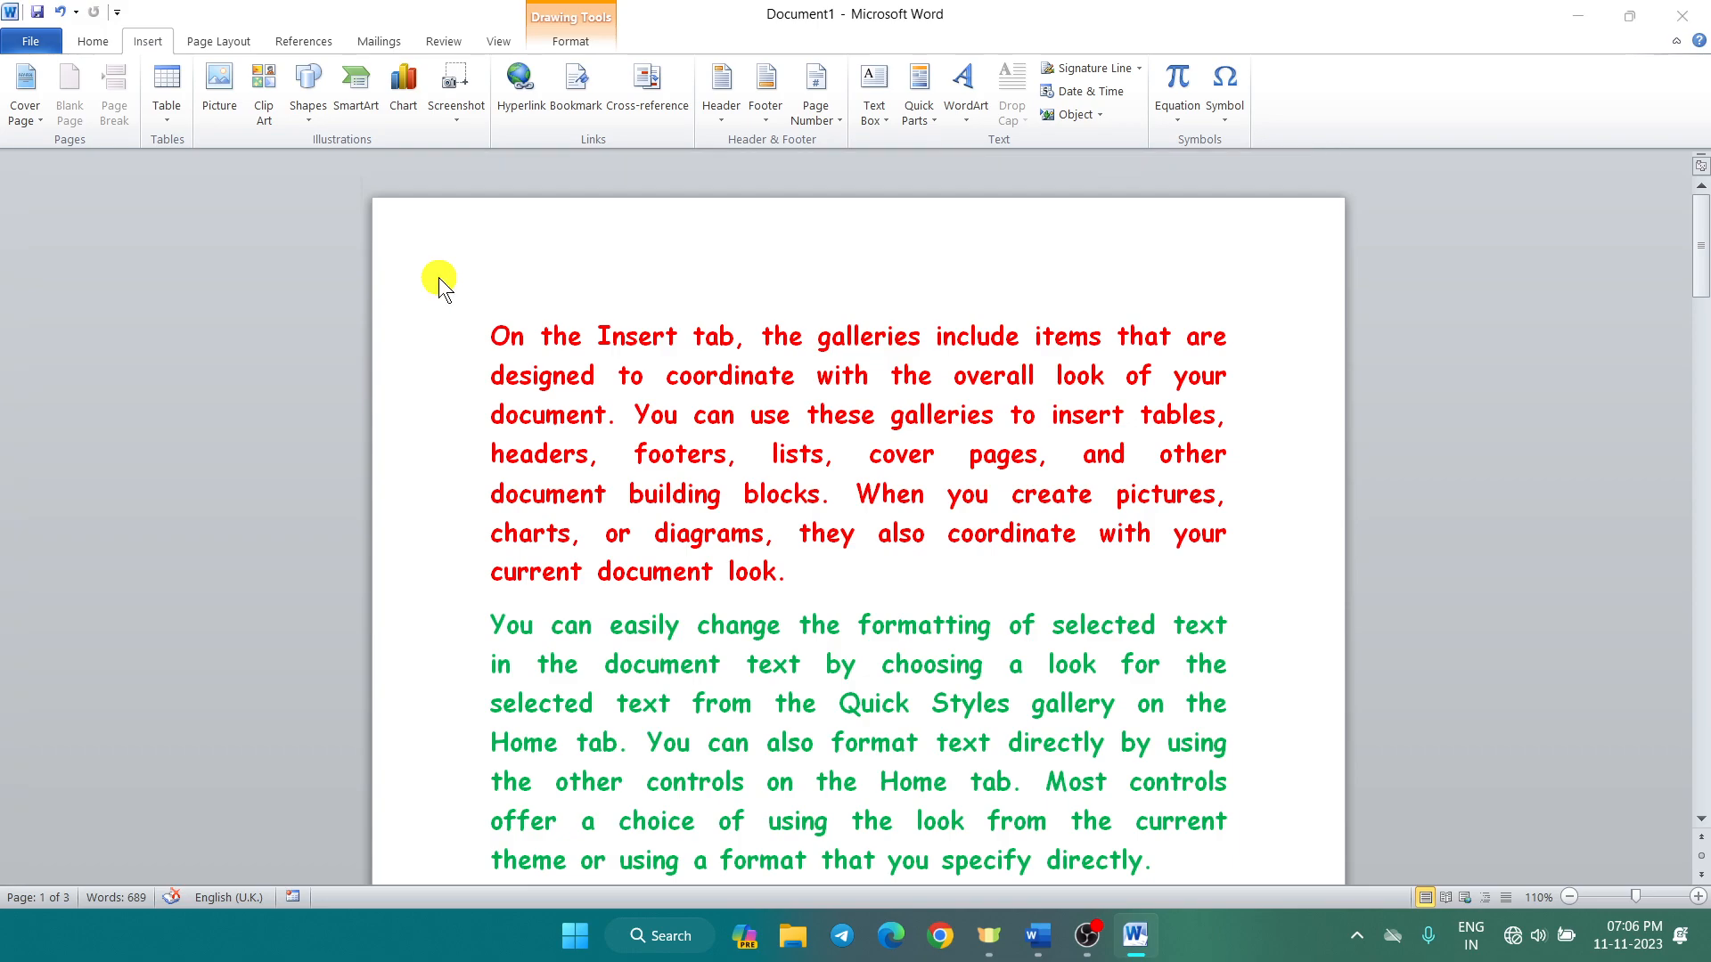
{"action": "key", "text": "ctrl+n"}
{"action": "type", "text": "=rand("}
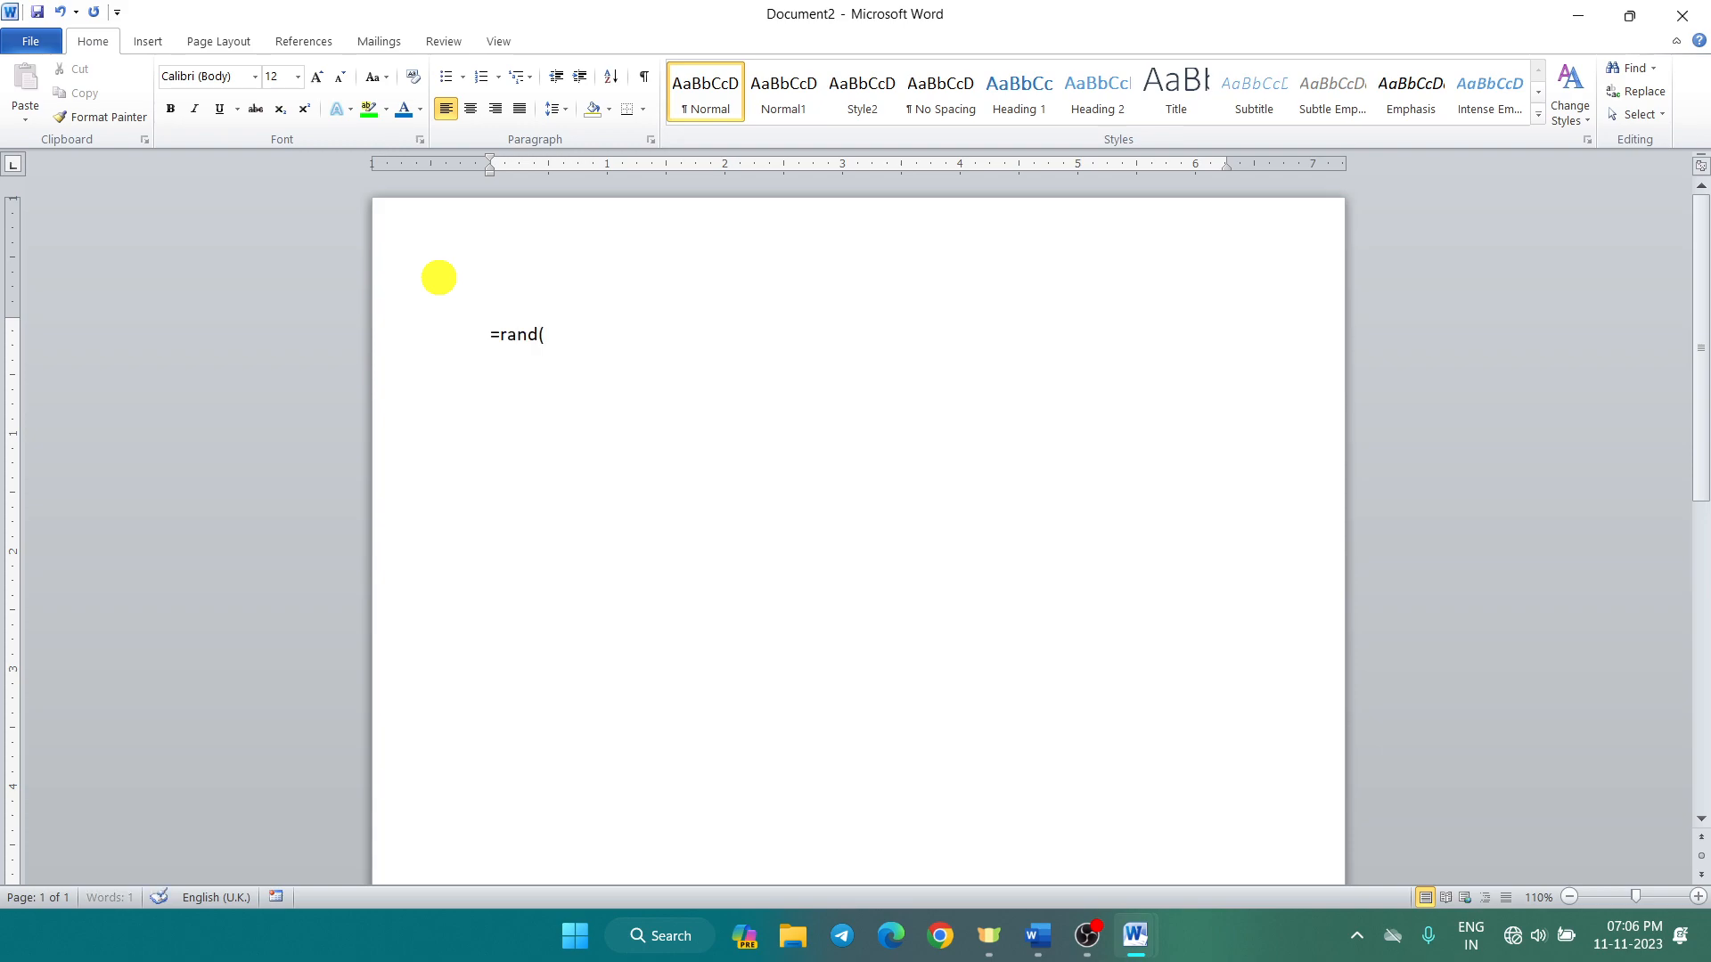
{"action": "type", "text": "8)"}
{"action": "key", "text": "Return"}
{"action": "scroll", "coordinate": [866, 330], "scroll_direction": "up", "scroll_amount": 6}
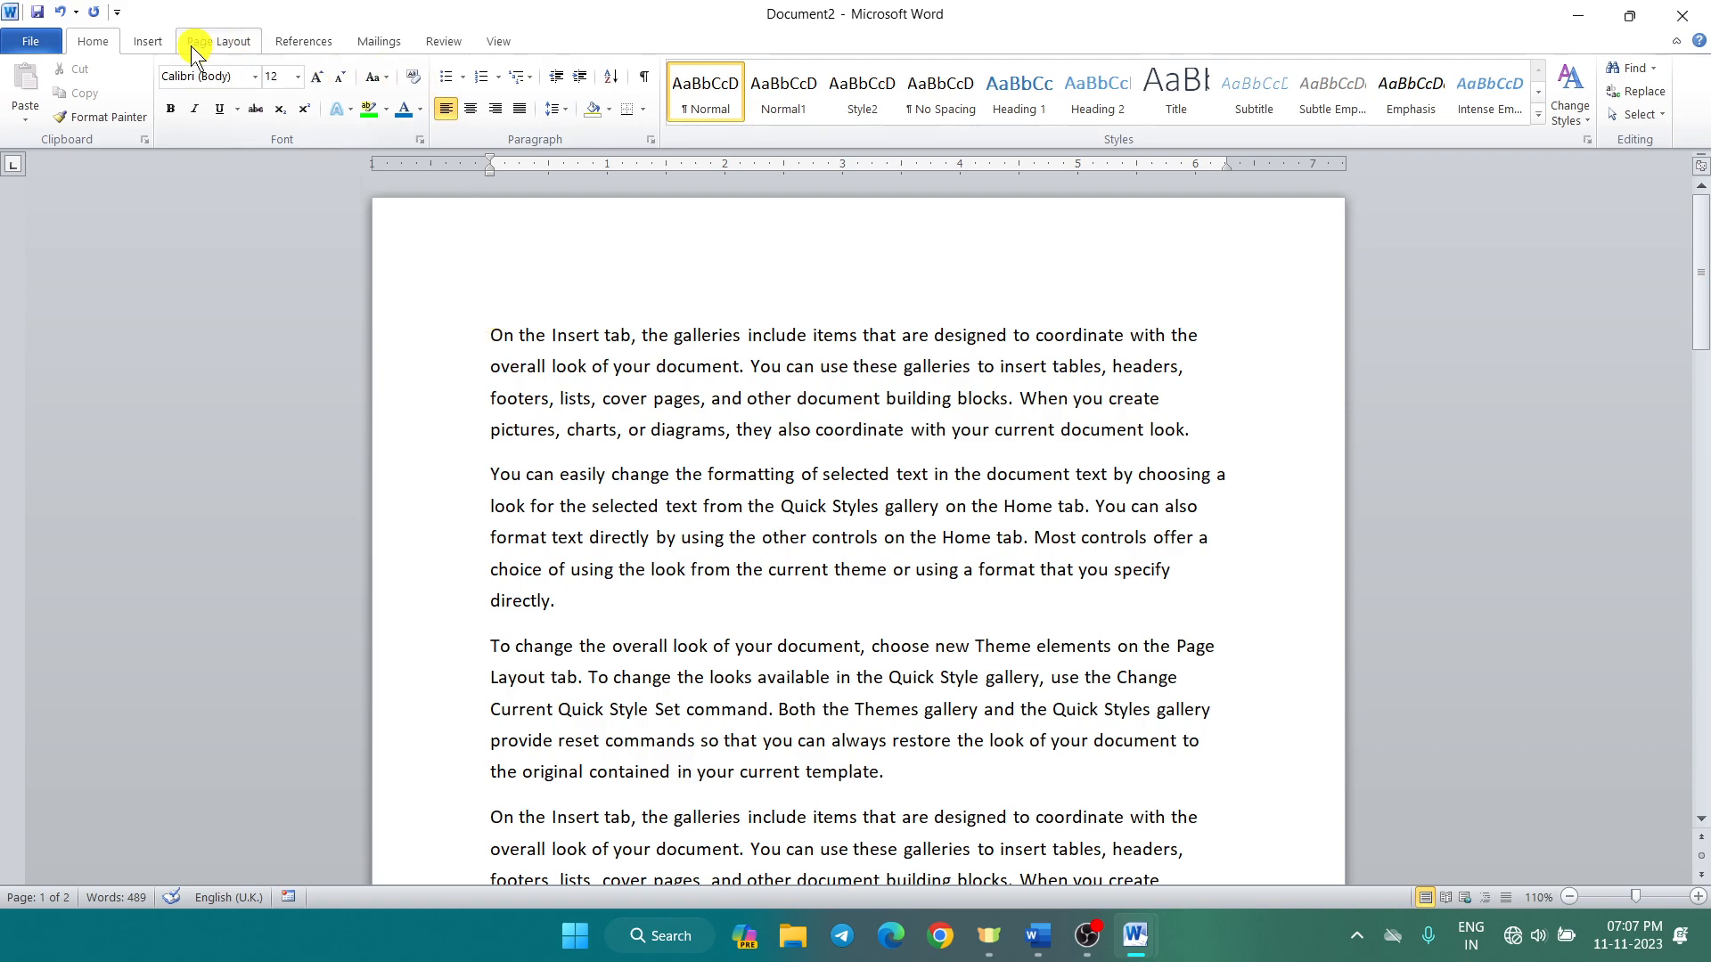
Step: Give the first paragraph a Dropped capital O, trying In margin before returning to Dropped
{"action": "left_click", "coordinate": [150, 41]}
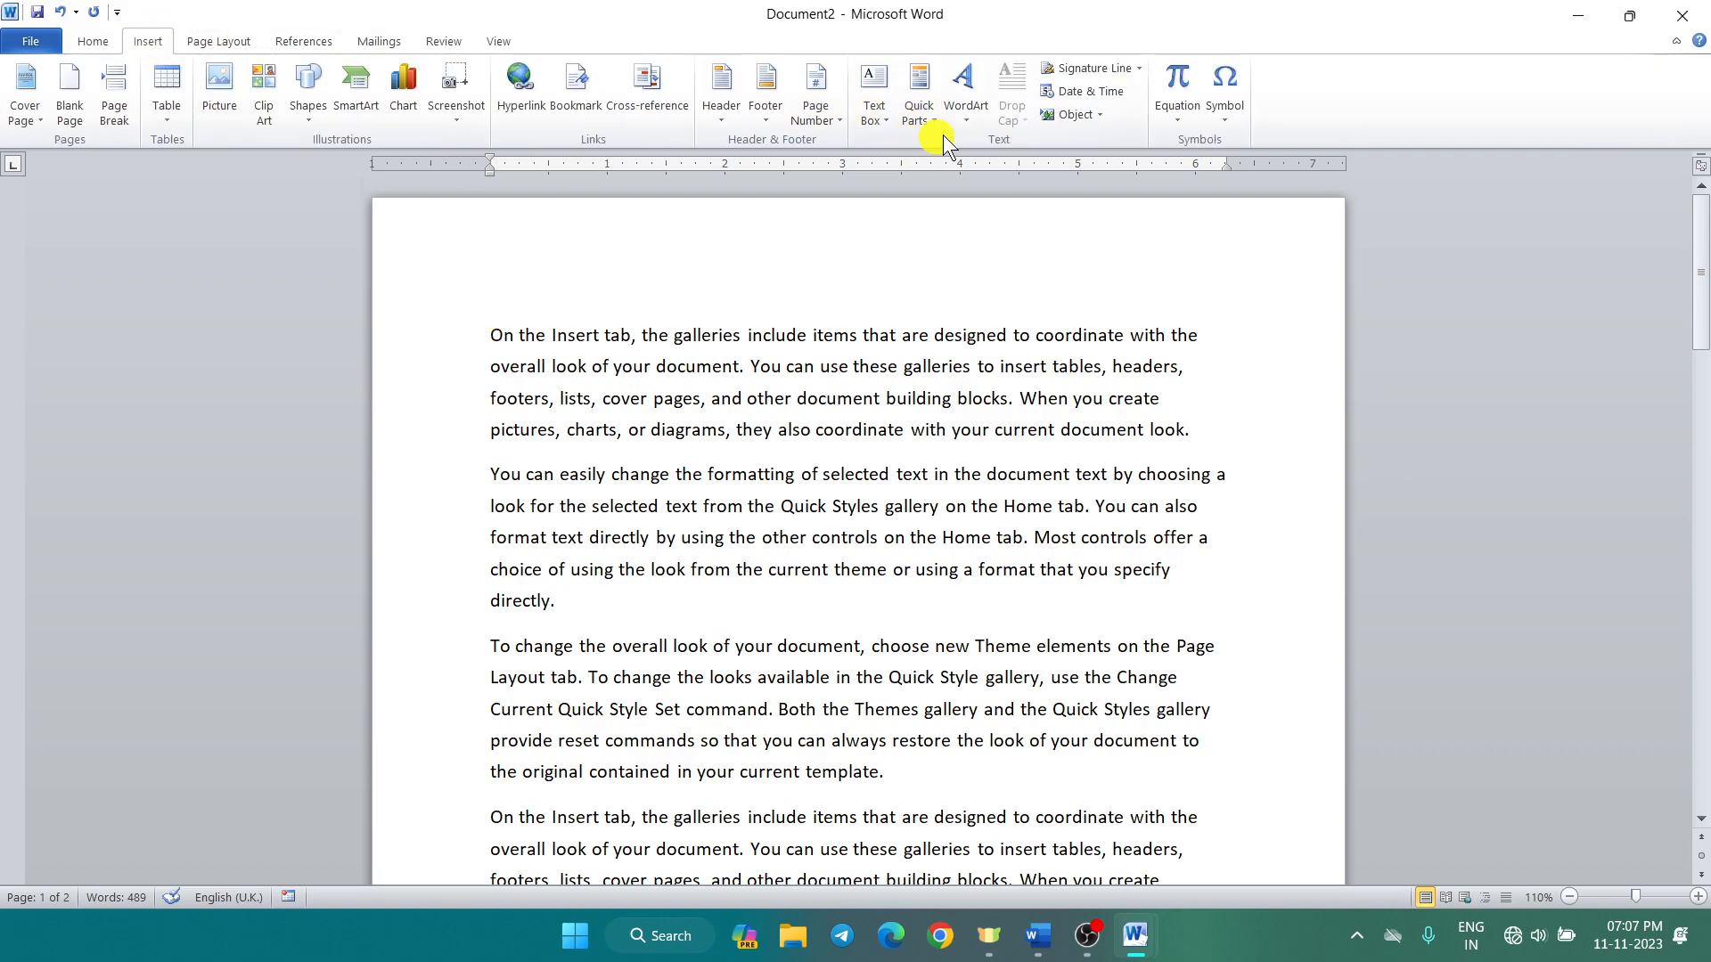
{"action": "left_click", "coordinate": [491, 339]}
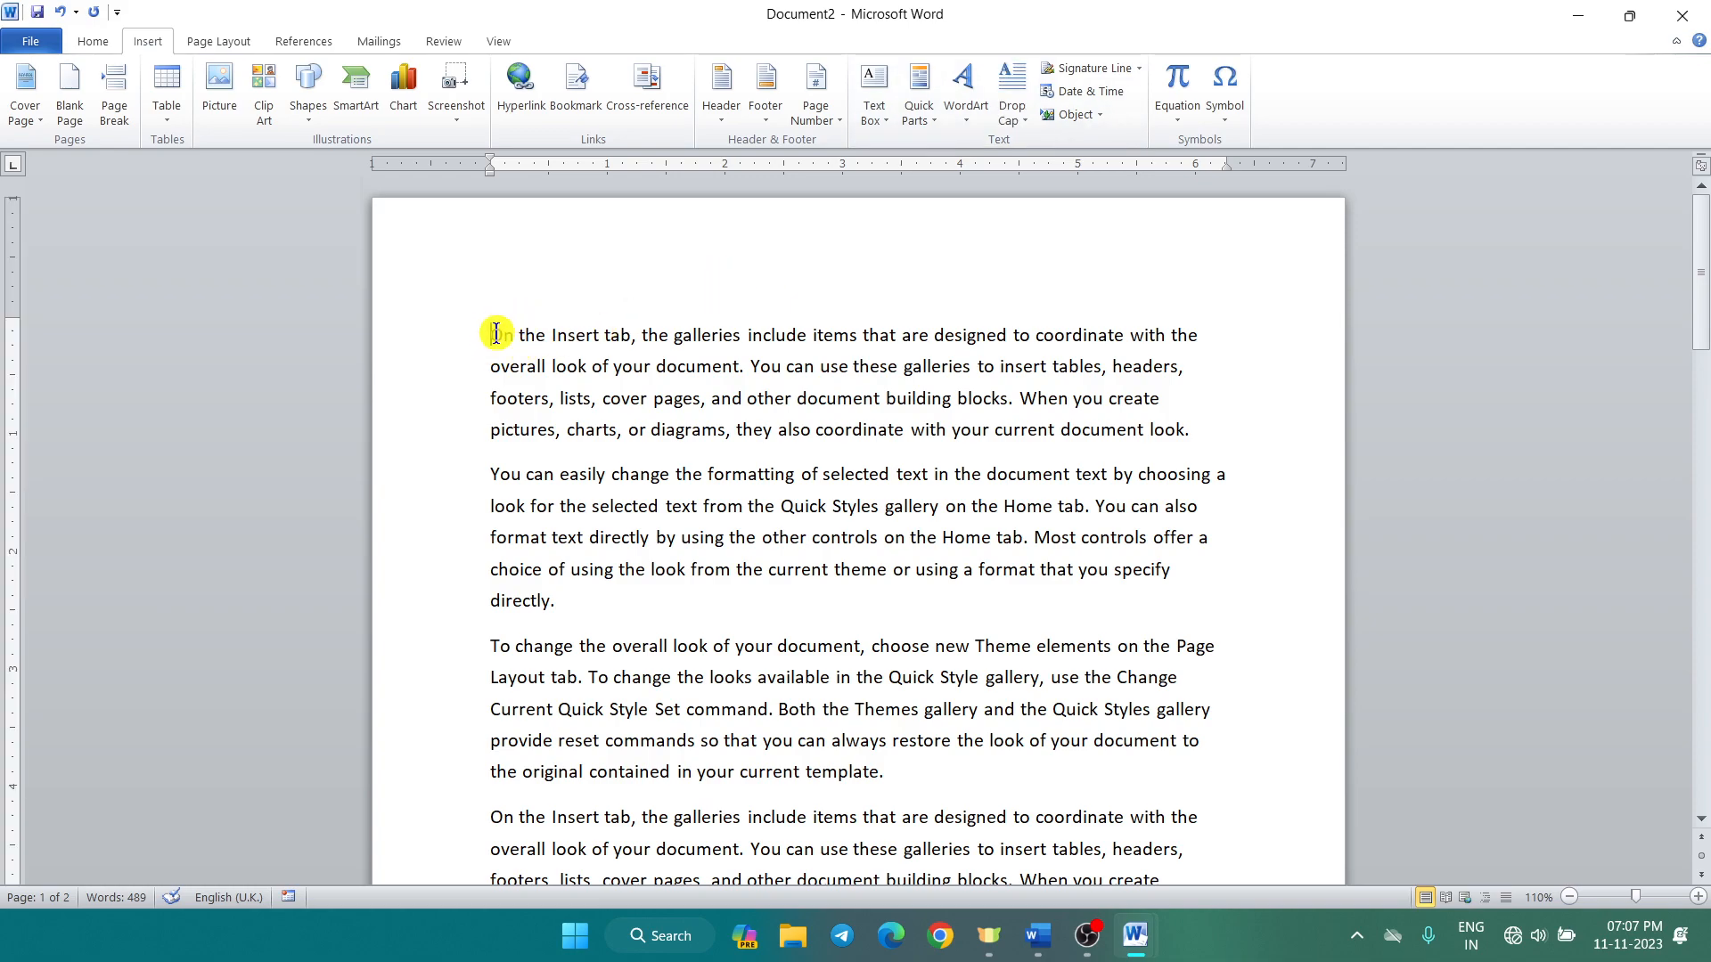
{"action": "left_click", "coordinate": [1022, 117]}
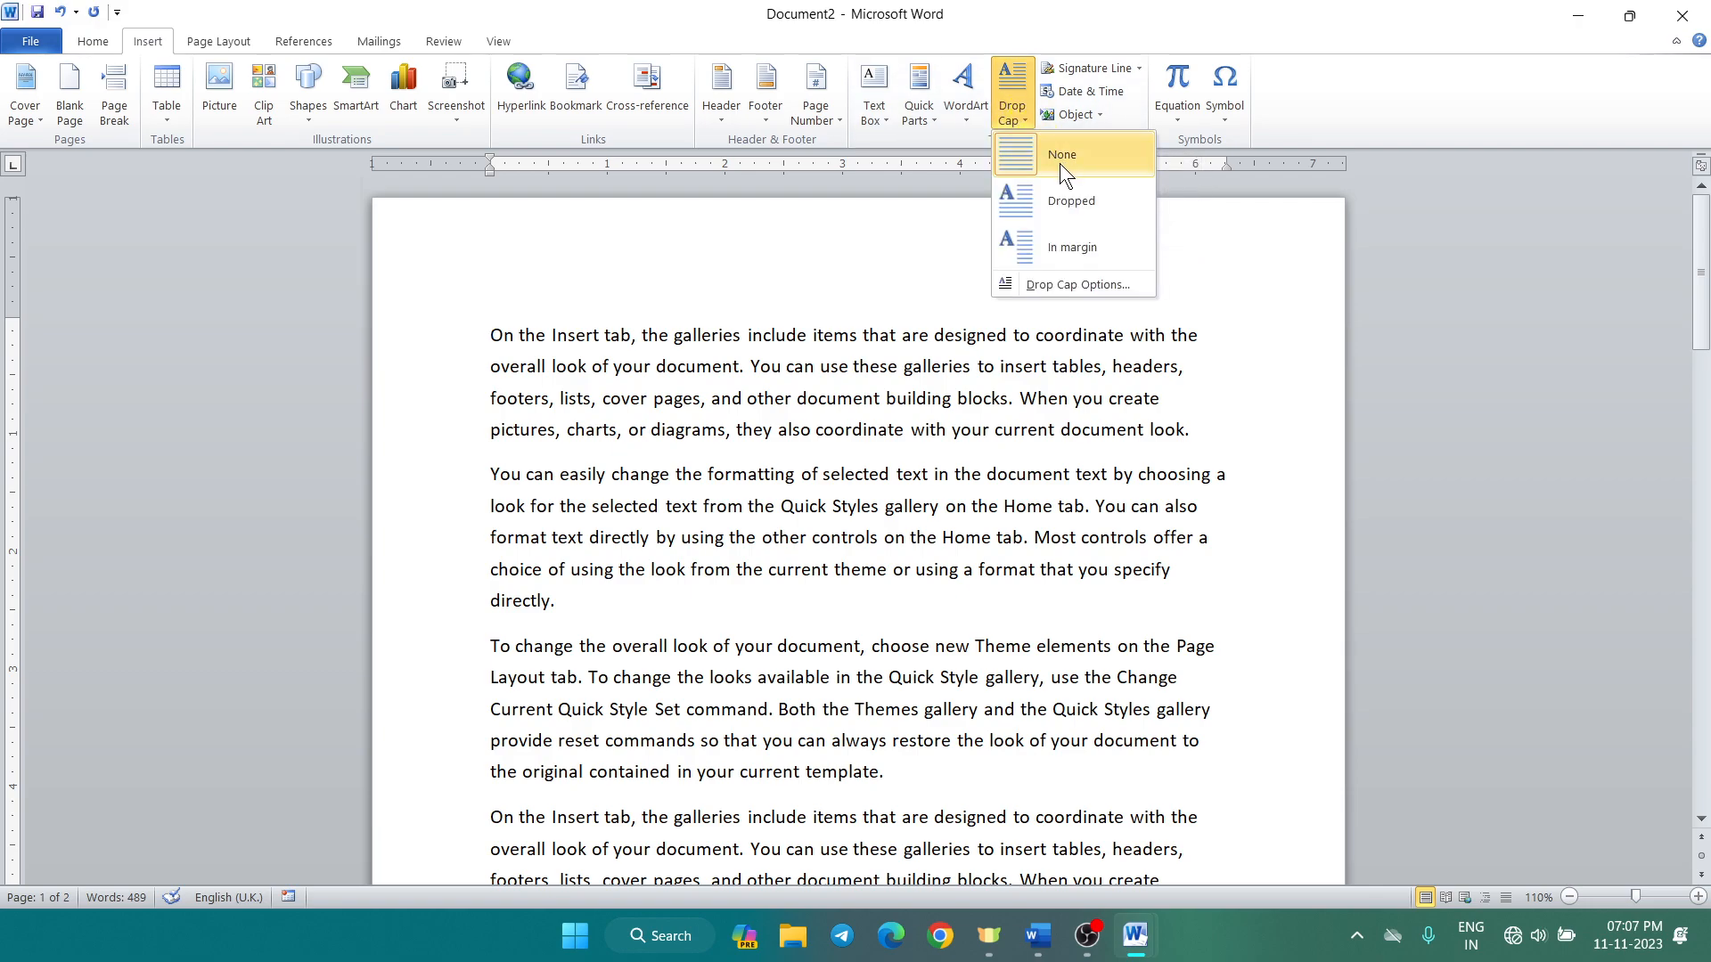
{"action": "left_click", "coordinate": [1035, 195]}
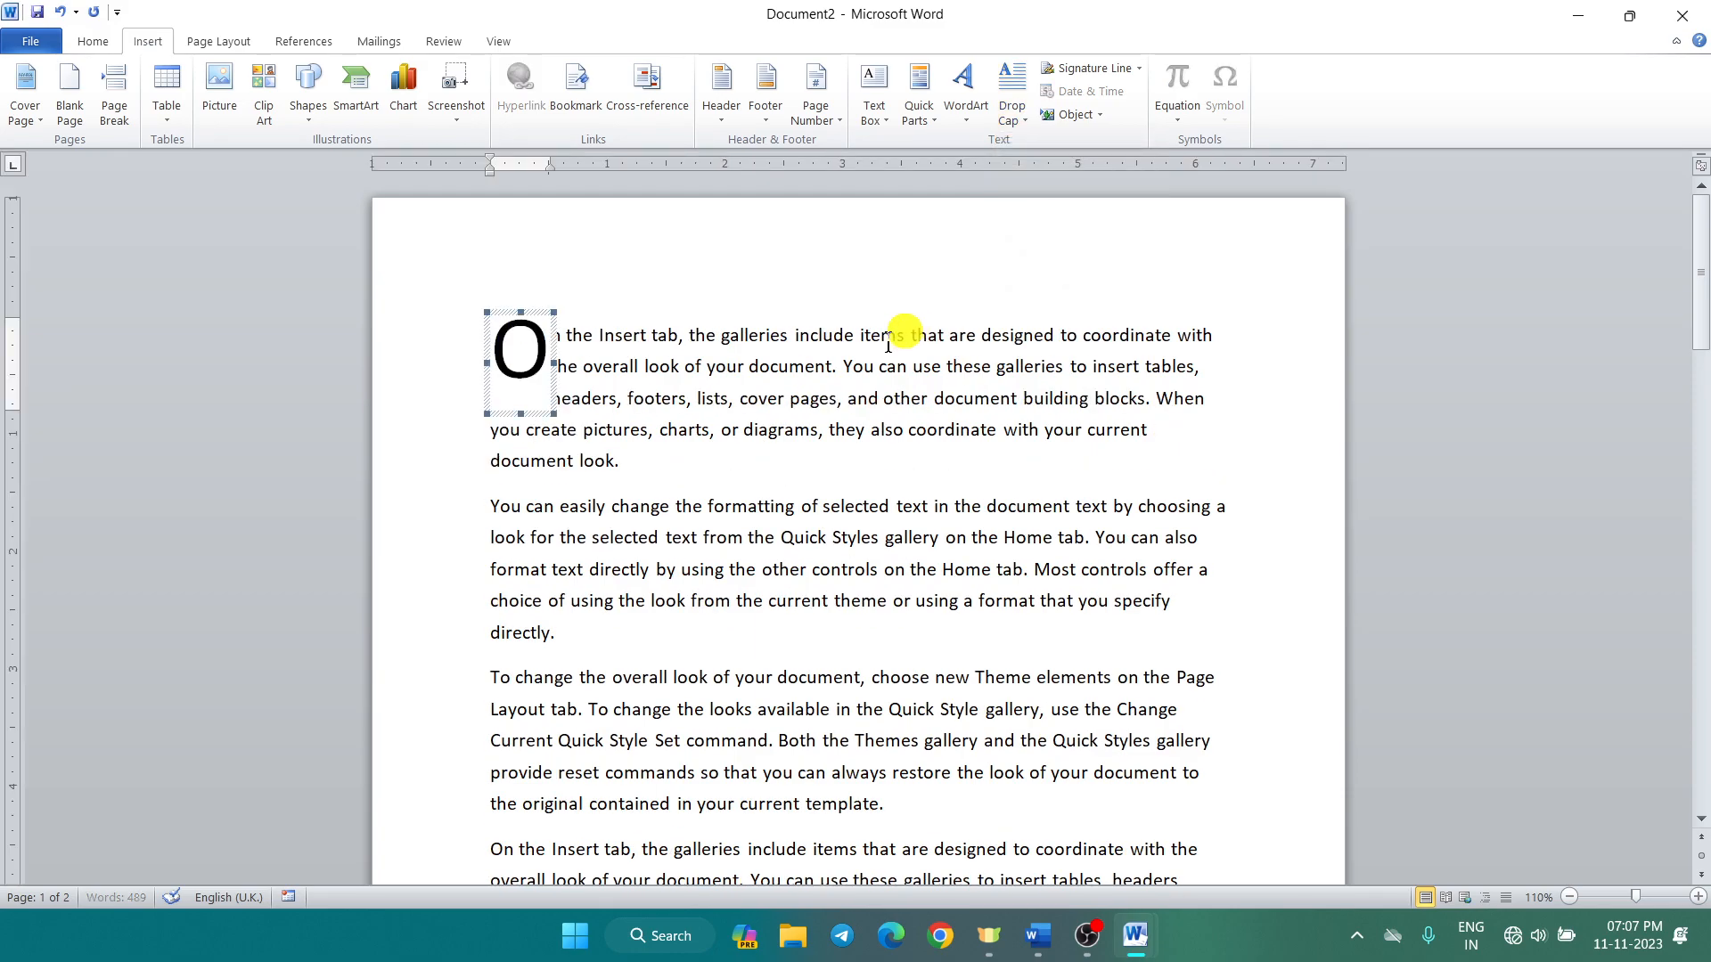
{"action": "left_click", "coordinate": [582, 365]}
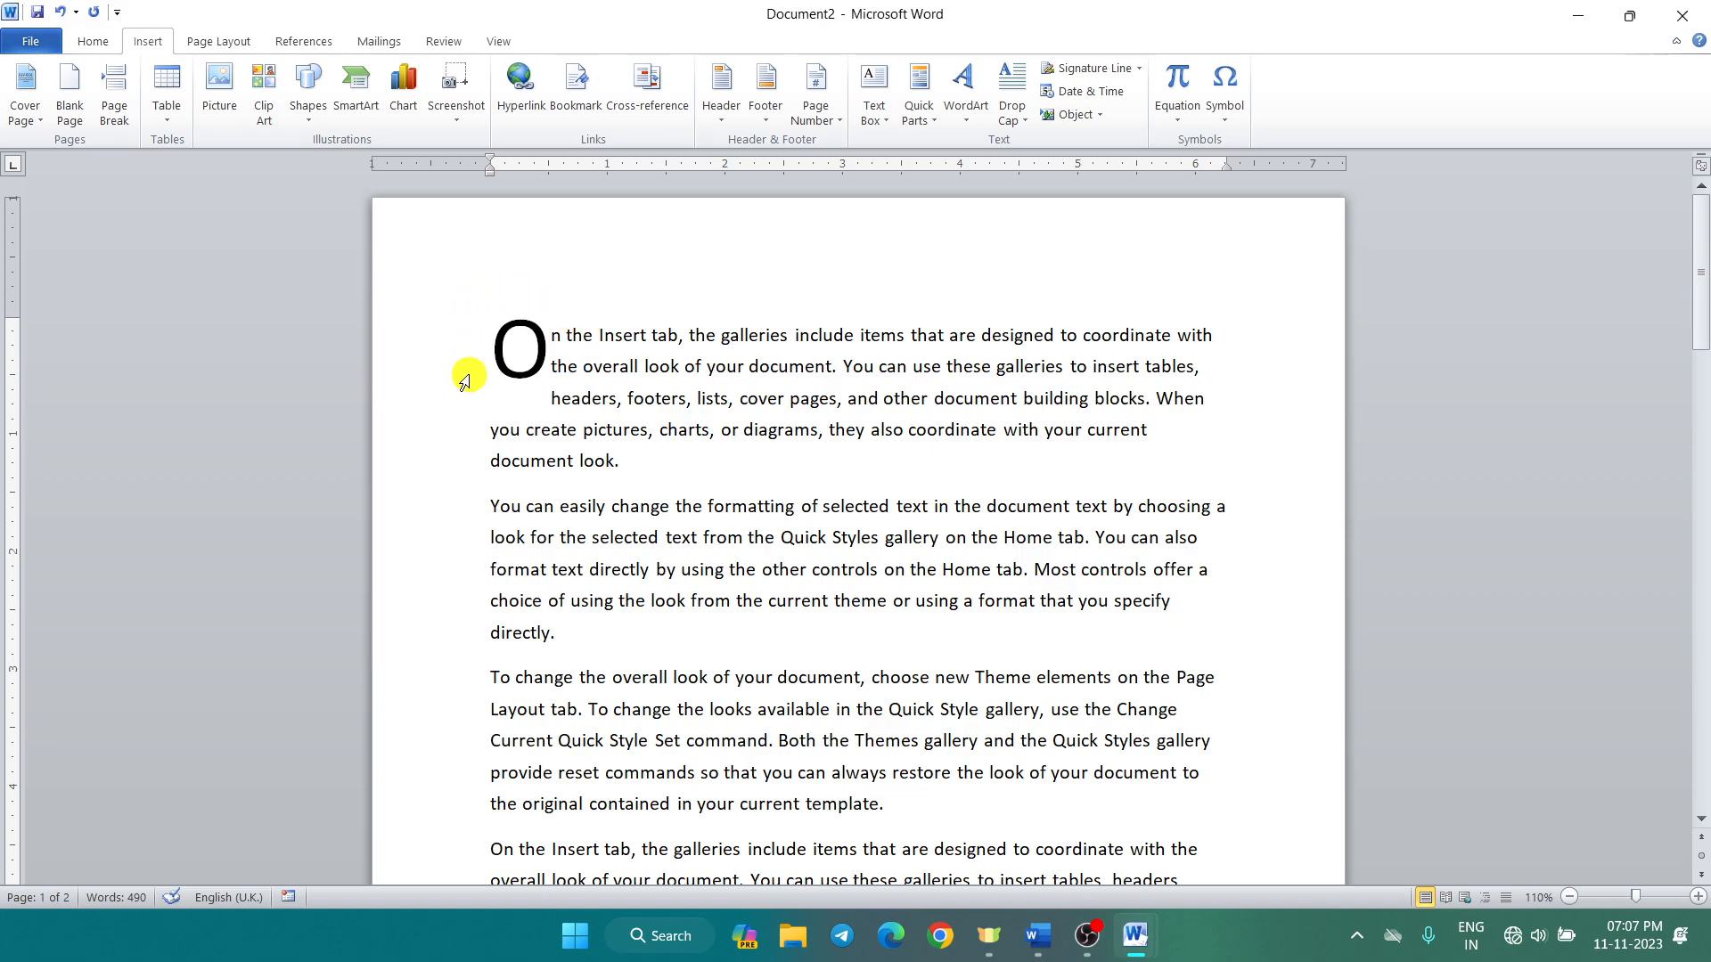
{"action": "left_click", "coordinate": [1028, 121]}
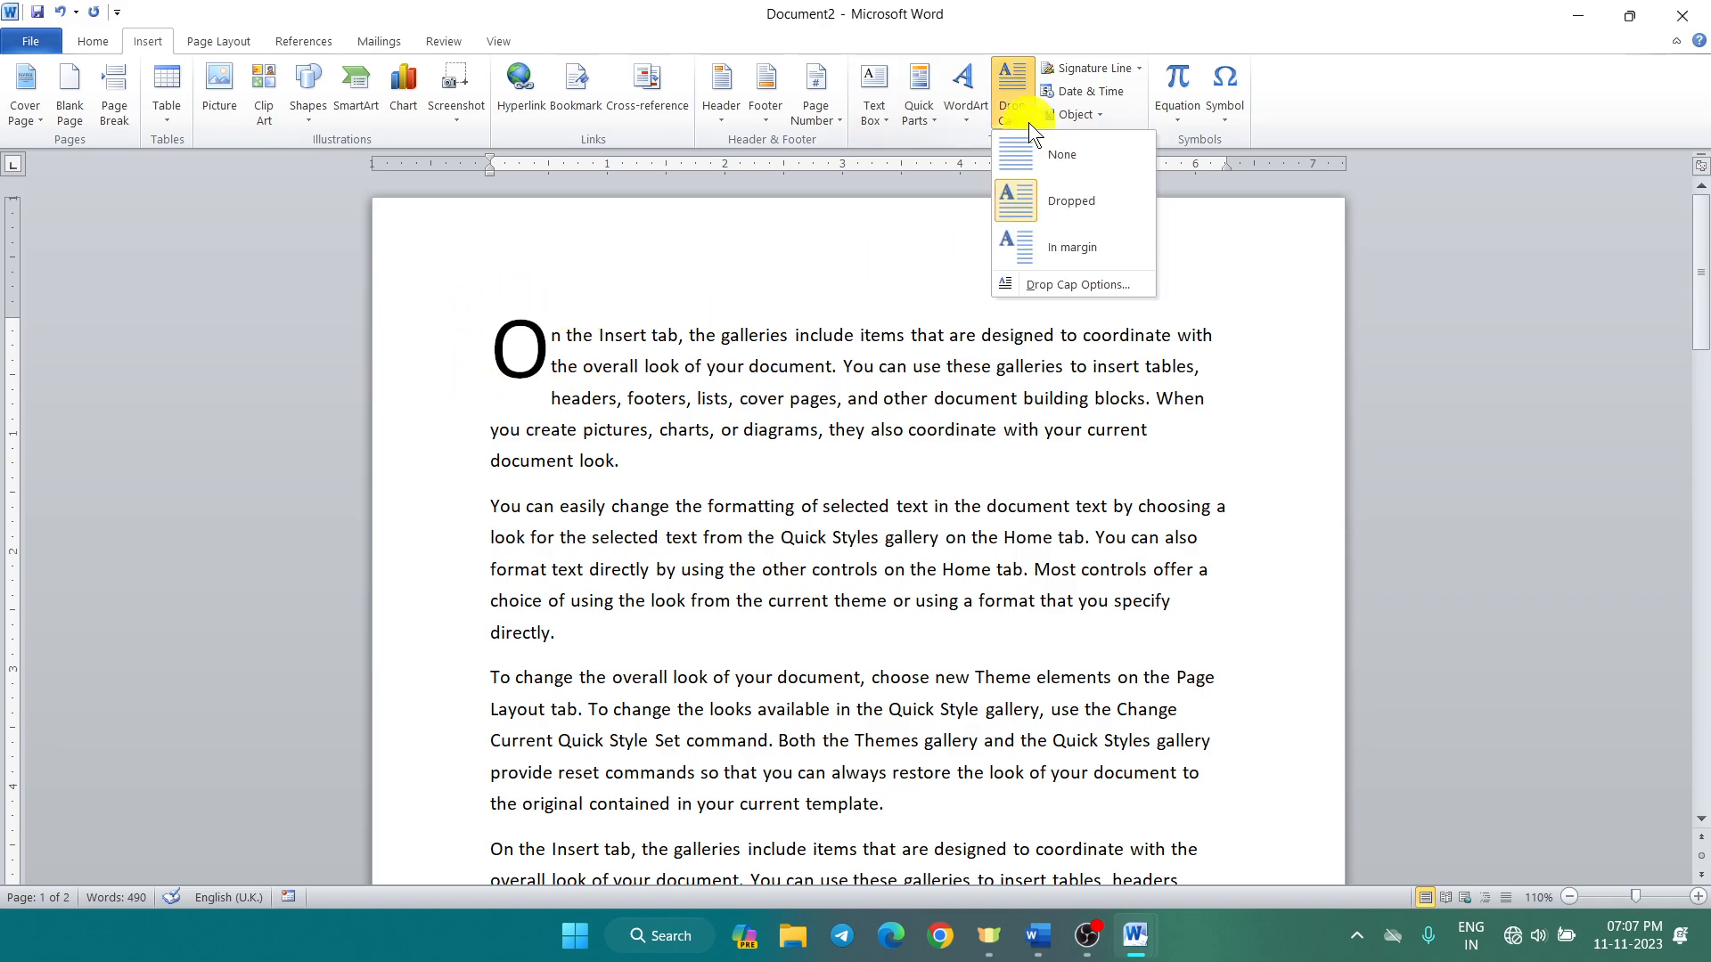
{"action": "left_click", "coordinate": [1050, 249]}
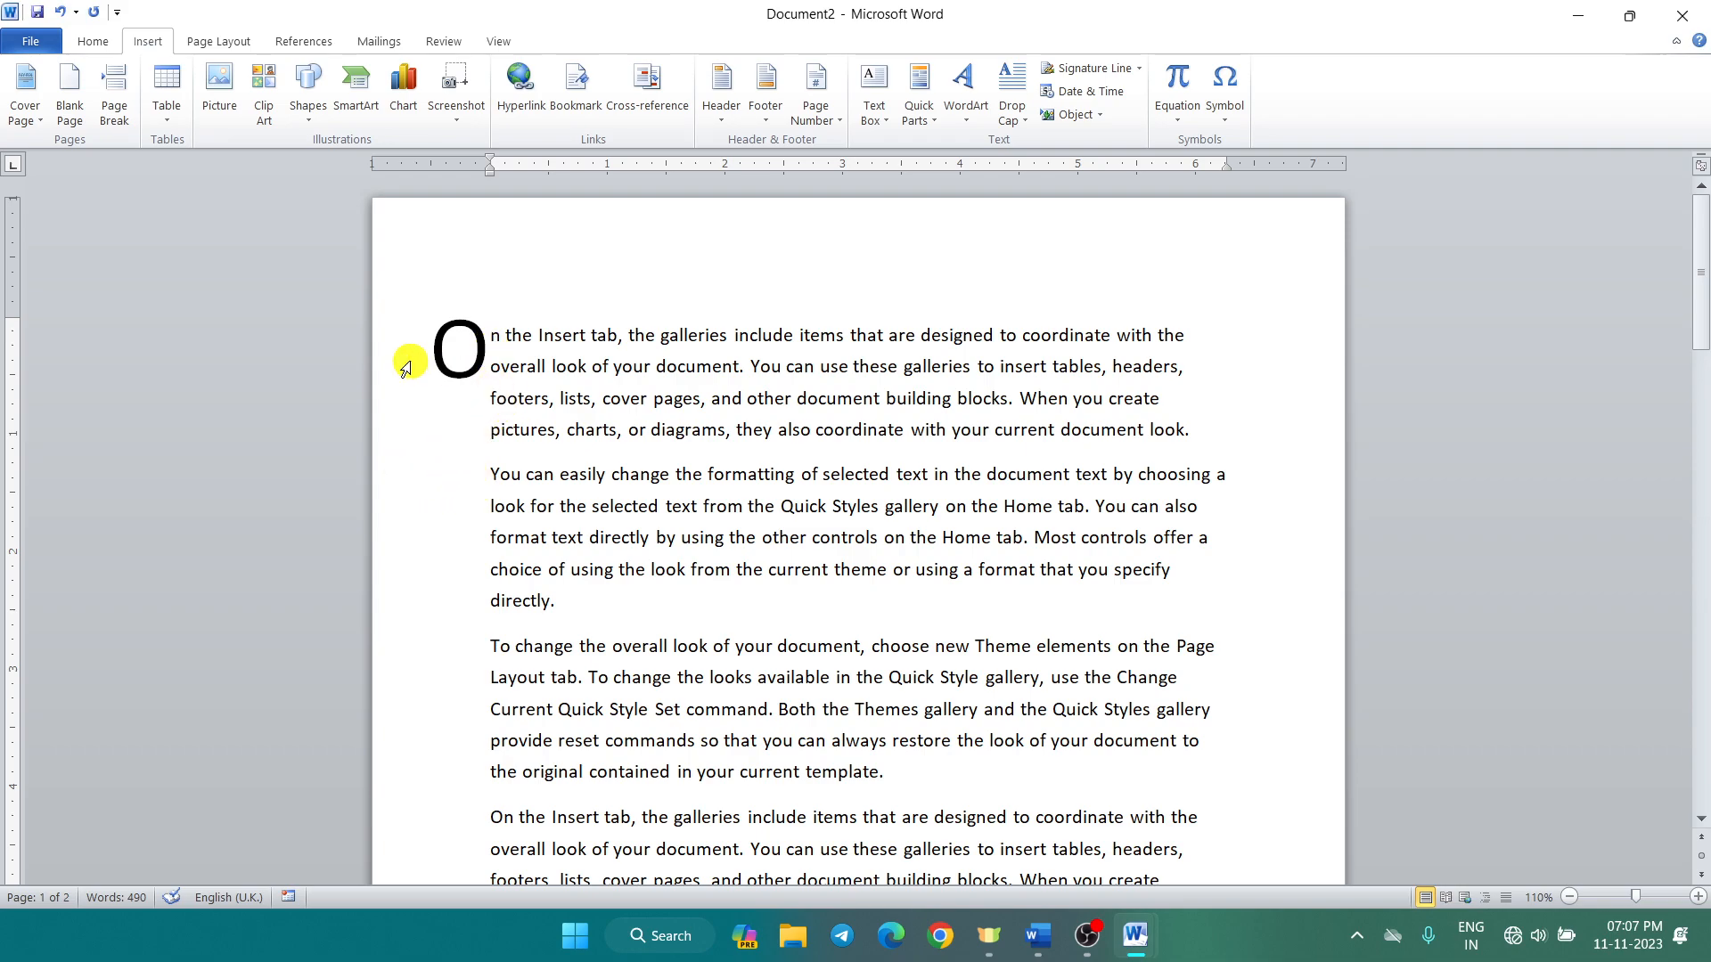
{"action": "left_click", "coordinate": [1013, 116]}
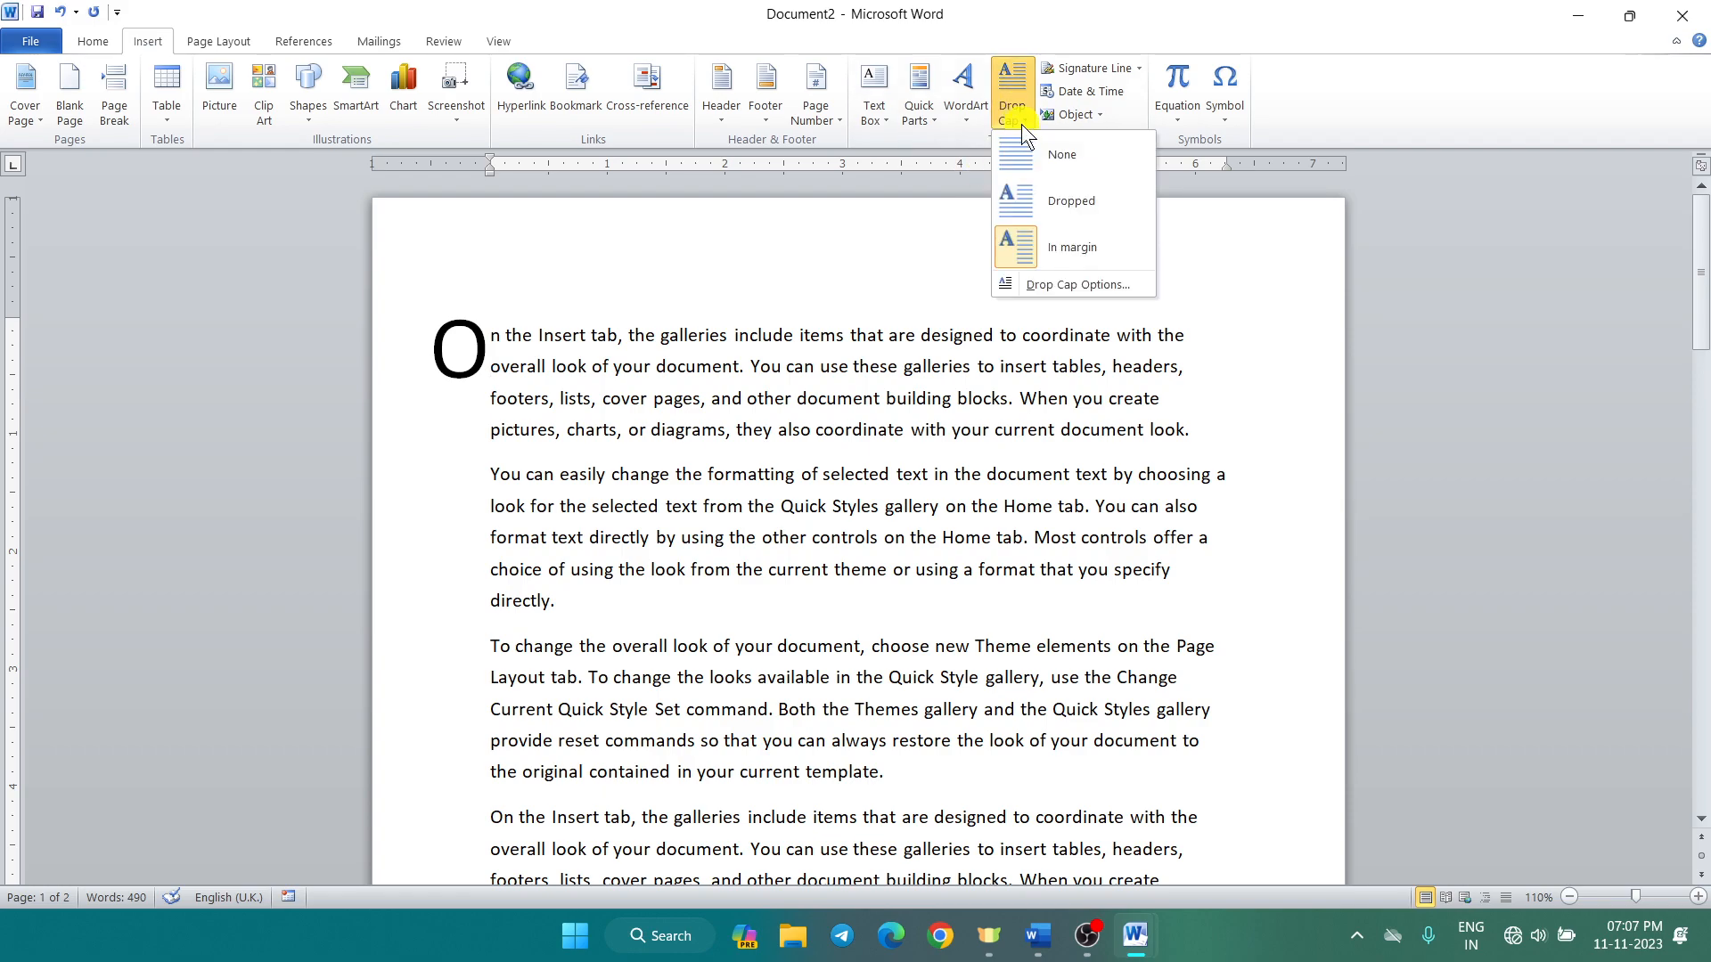
{"action": "left_click", "coordinate": [1028, 207]}
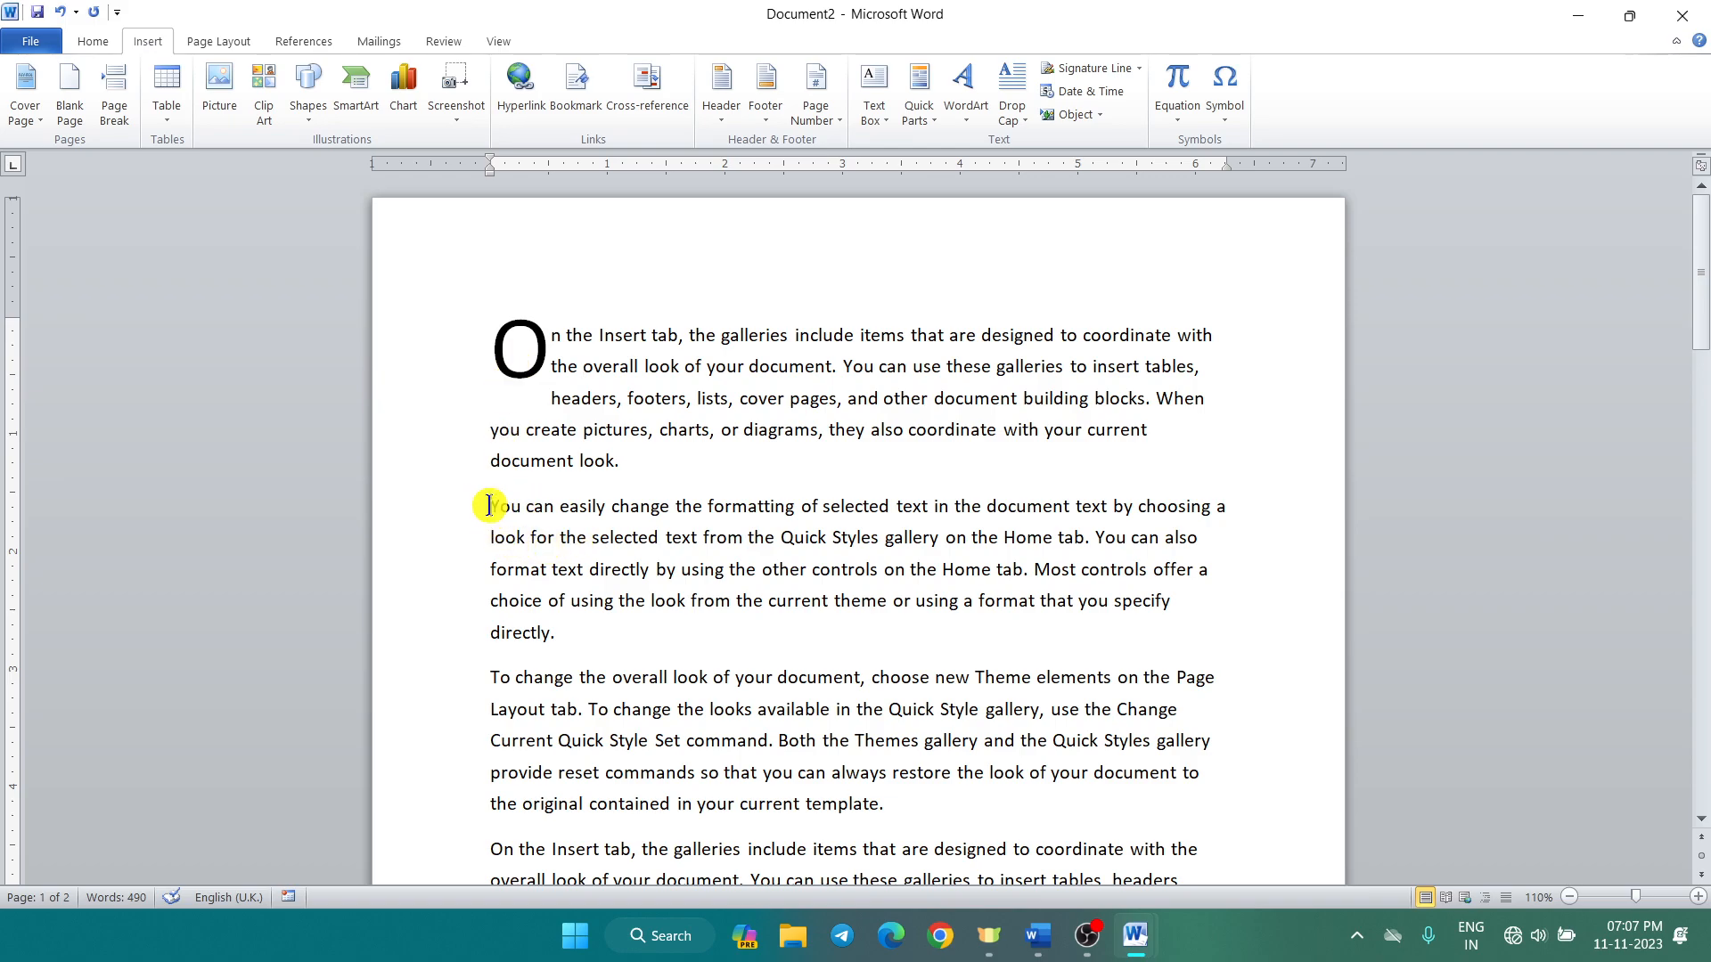
Step: Merge the second paragraph, starting 'You', into the first paragraph
{"action": "left_click", "coordinate": [489, 506]}
{"action": "key", "text": "BackSpace"}
{"action": "left_click", "coordinate": [669, 599]}
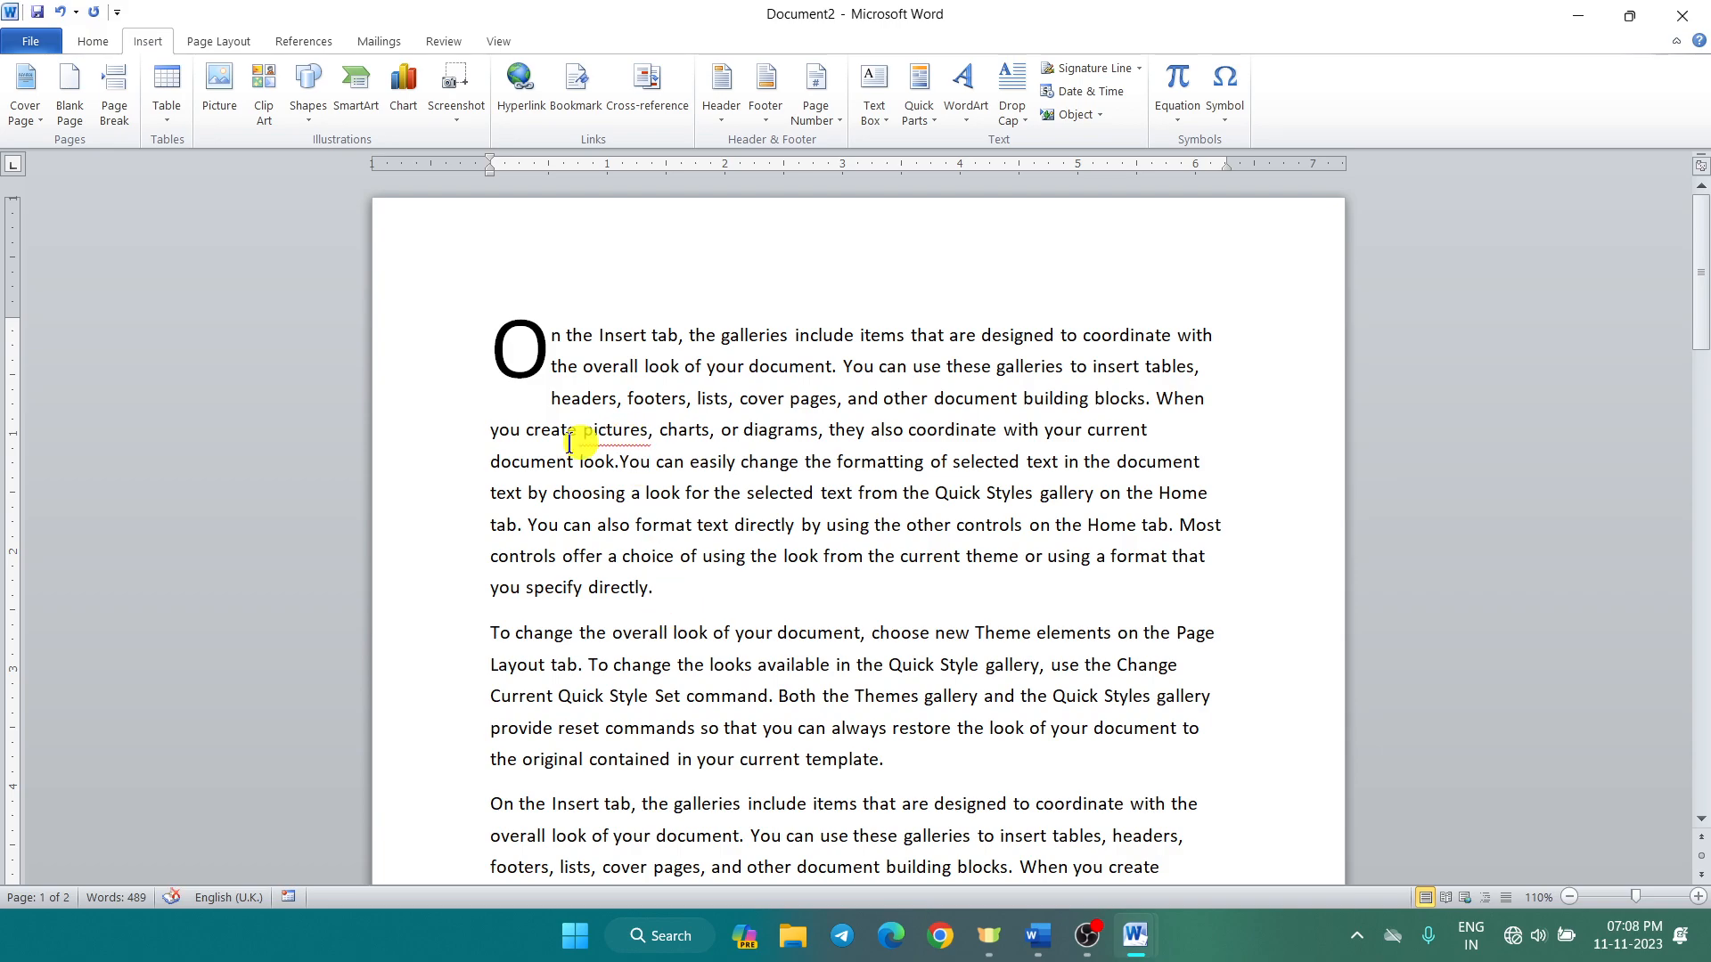
Step: Ignore the look.You spelling flag and make the dropped O span four lines, 1" from text
{"action": "right_click", "coordinate": [619, 462]}
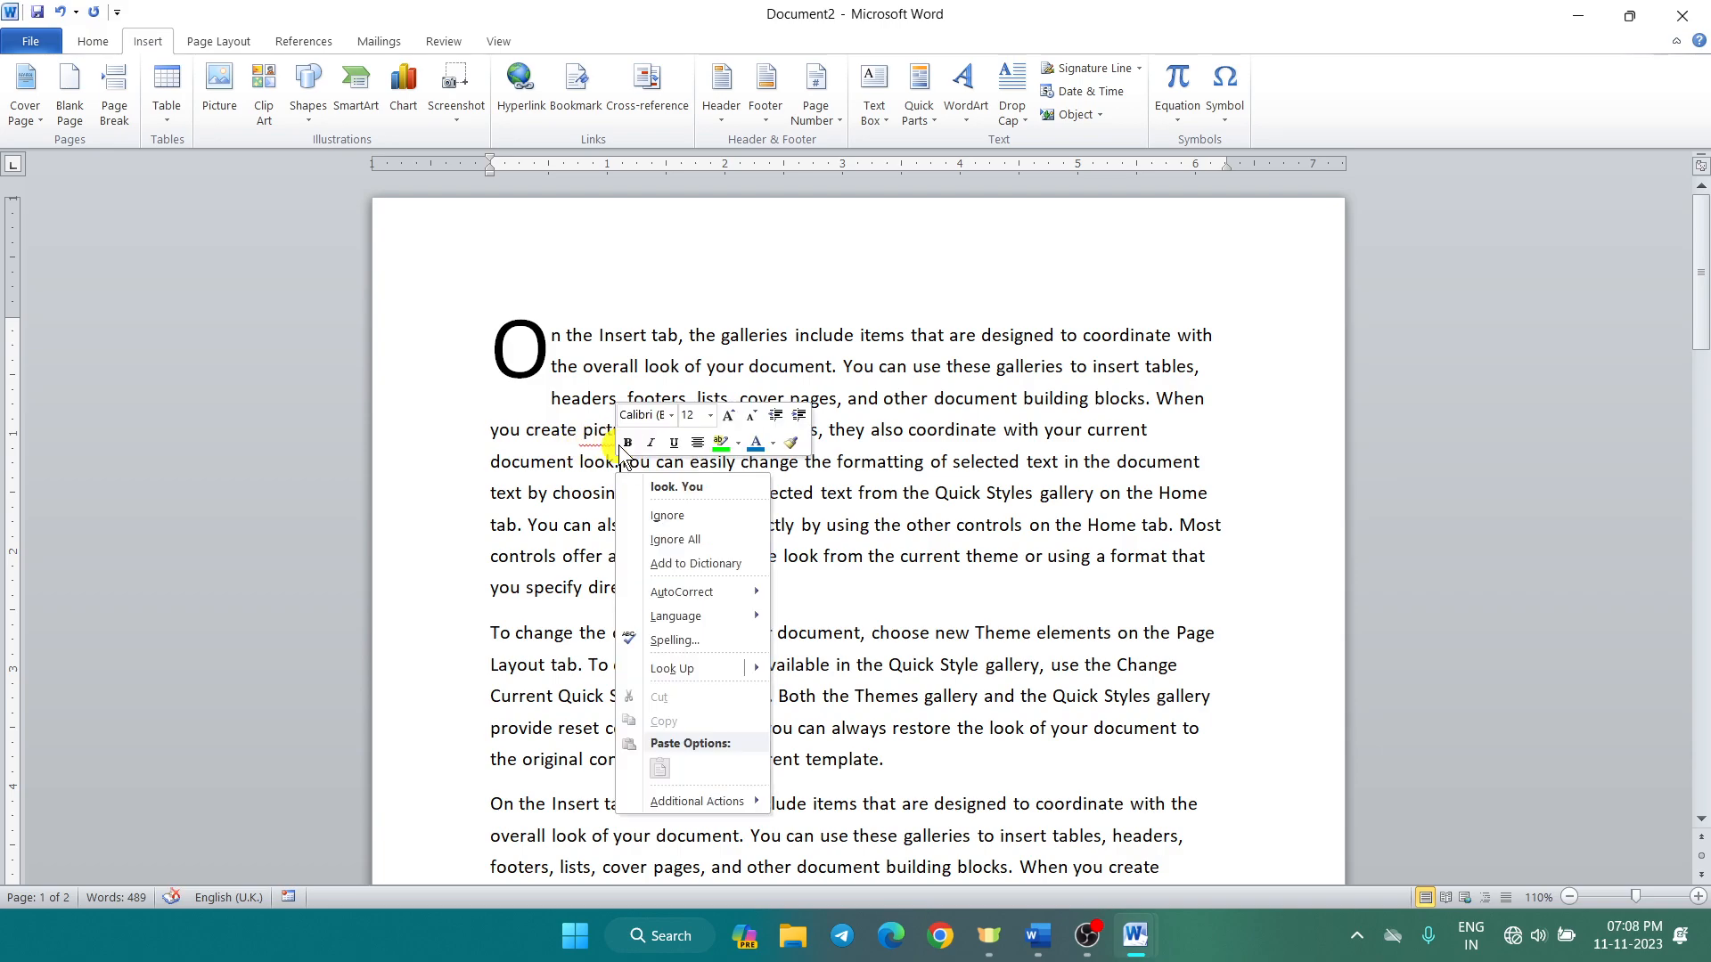
{"action": "left_click", "coordinate": [667, 515]}
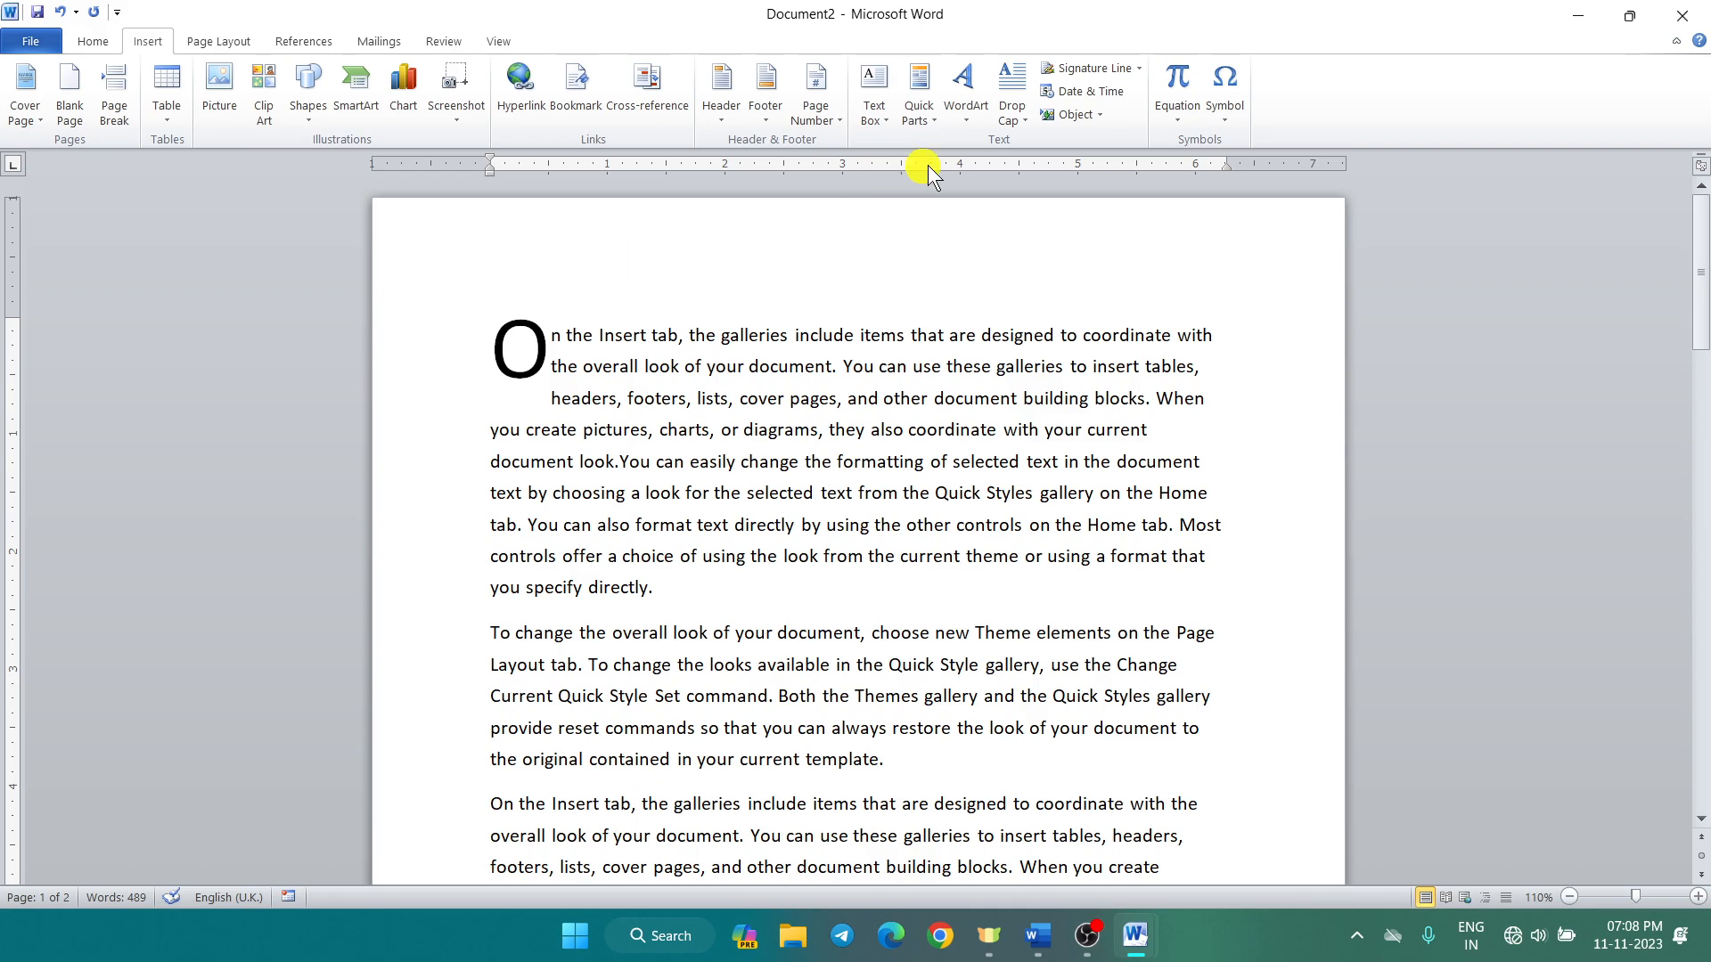
{"action": "left_click", "coordinate": [1029, 124]}
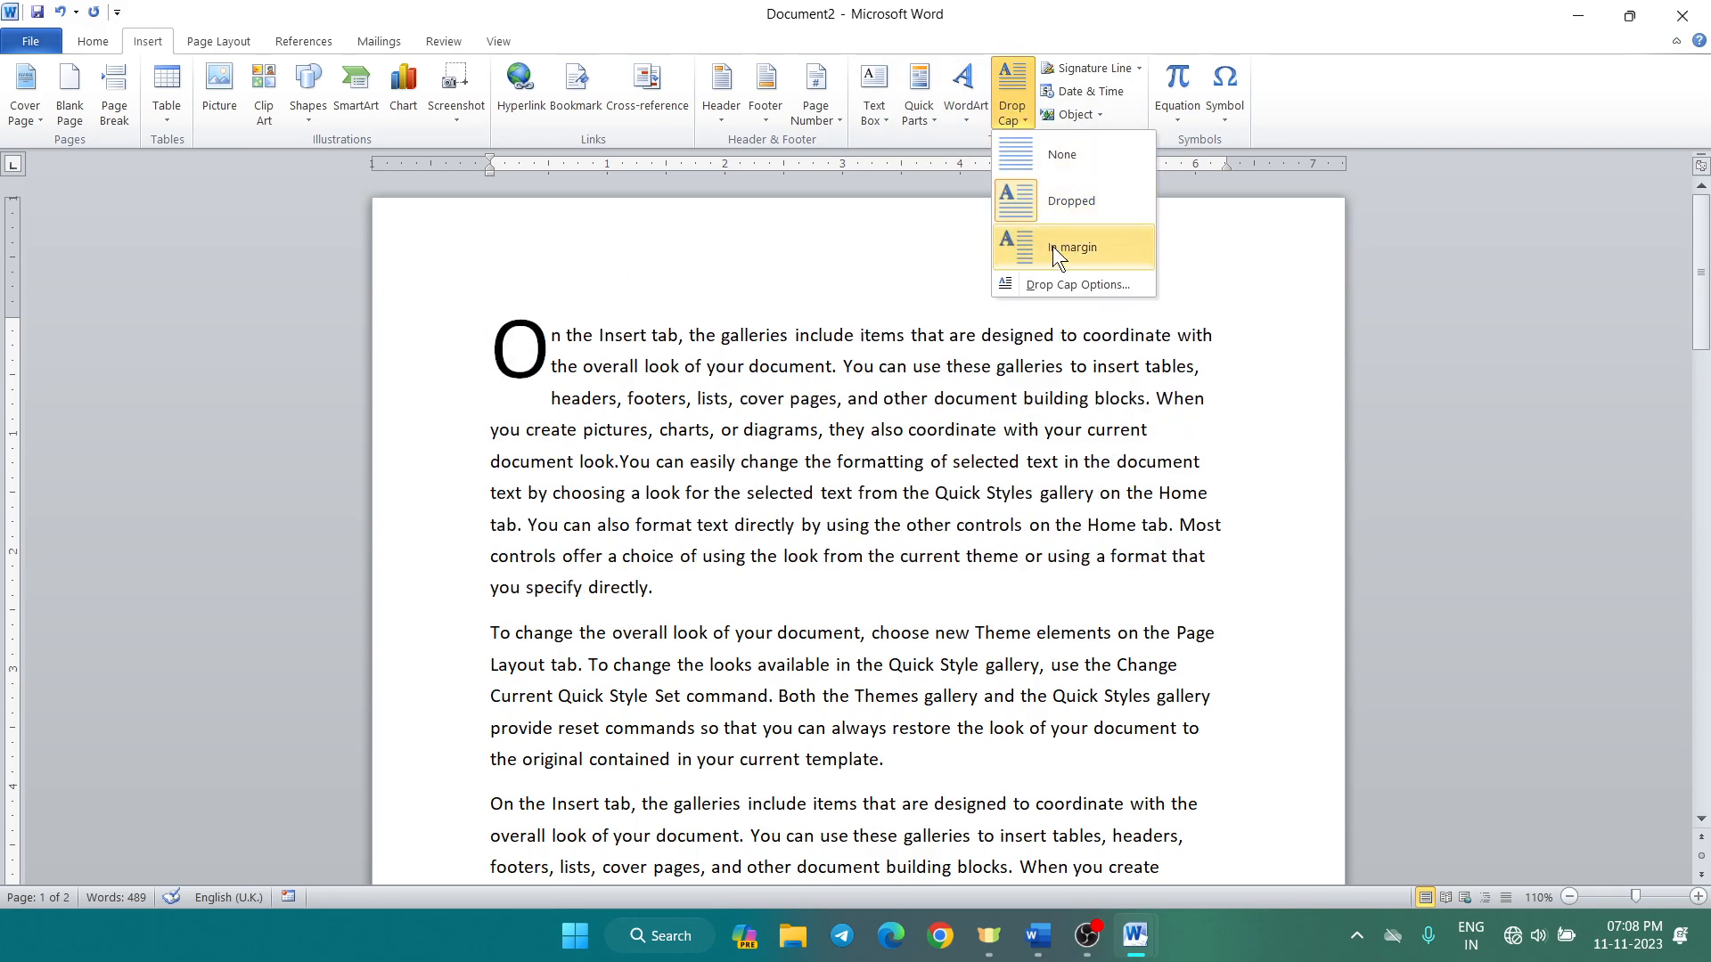
{"action": "left_click", "coordinate": [1058, 283]}
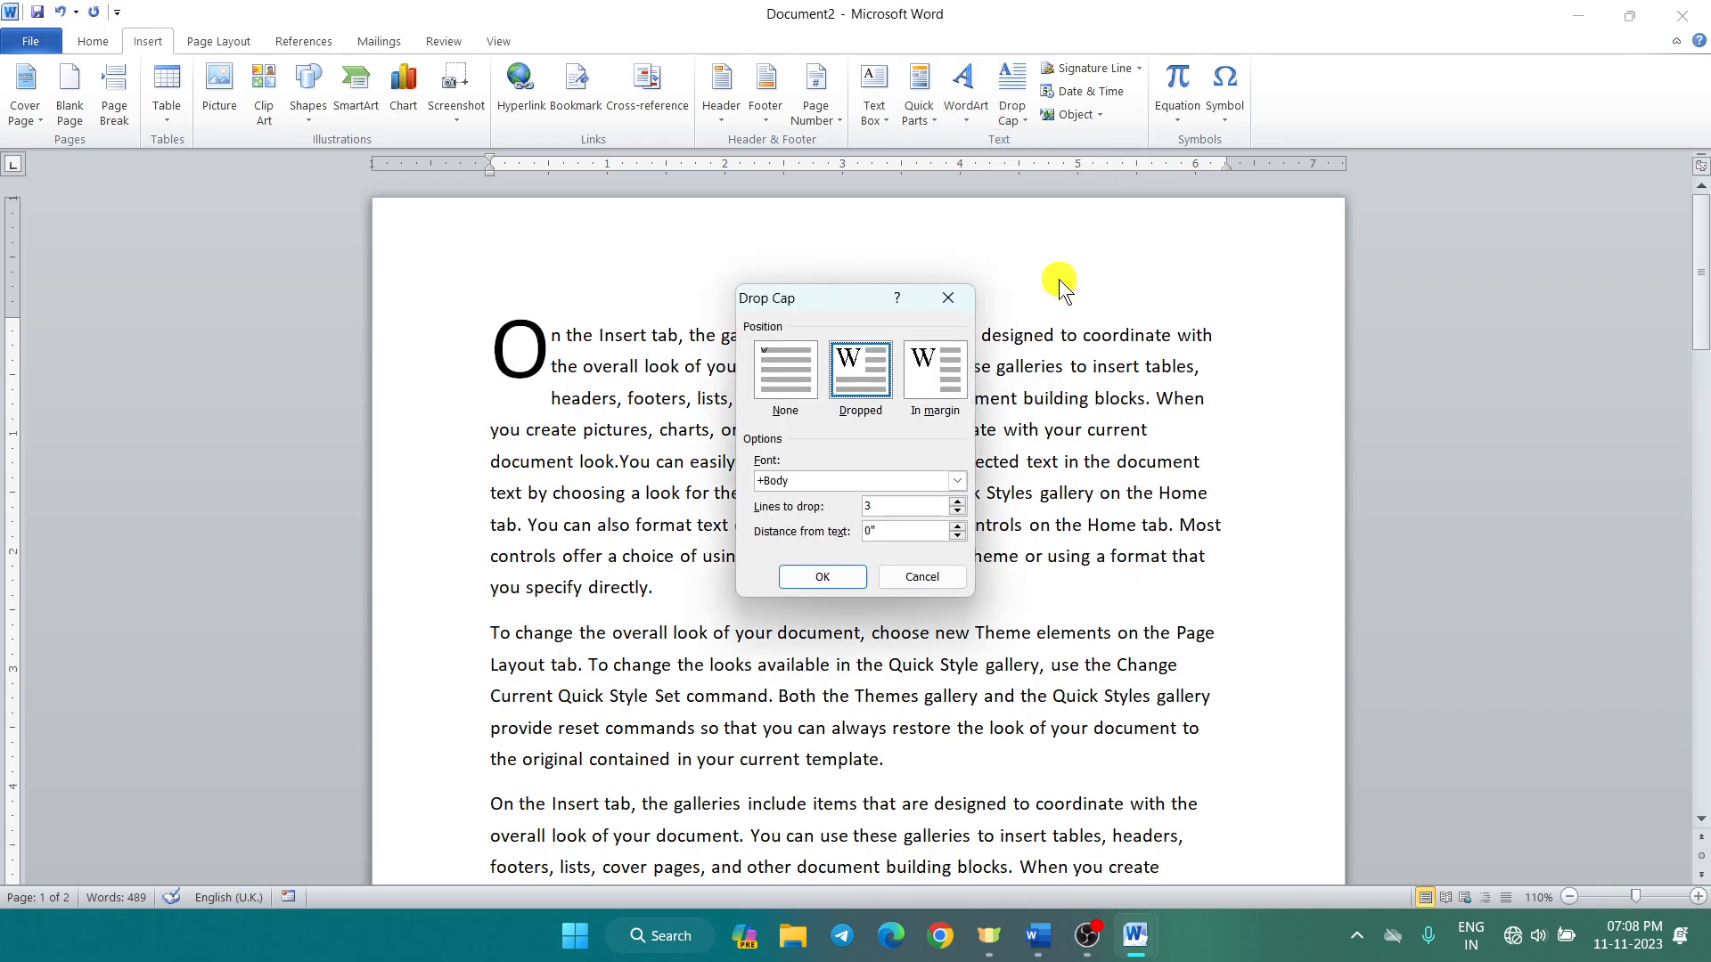
{"action": "left_click", "coordinate": [790, 371]}
{"action": "left_click", "coordinate": [848, 376]}
{"action": "left_click", "coordinate": [940, 375]}
{"action": "left_click", "coordinate": [853, 369]}
{"action": "left_click", "coordinate": [922, 510]}
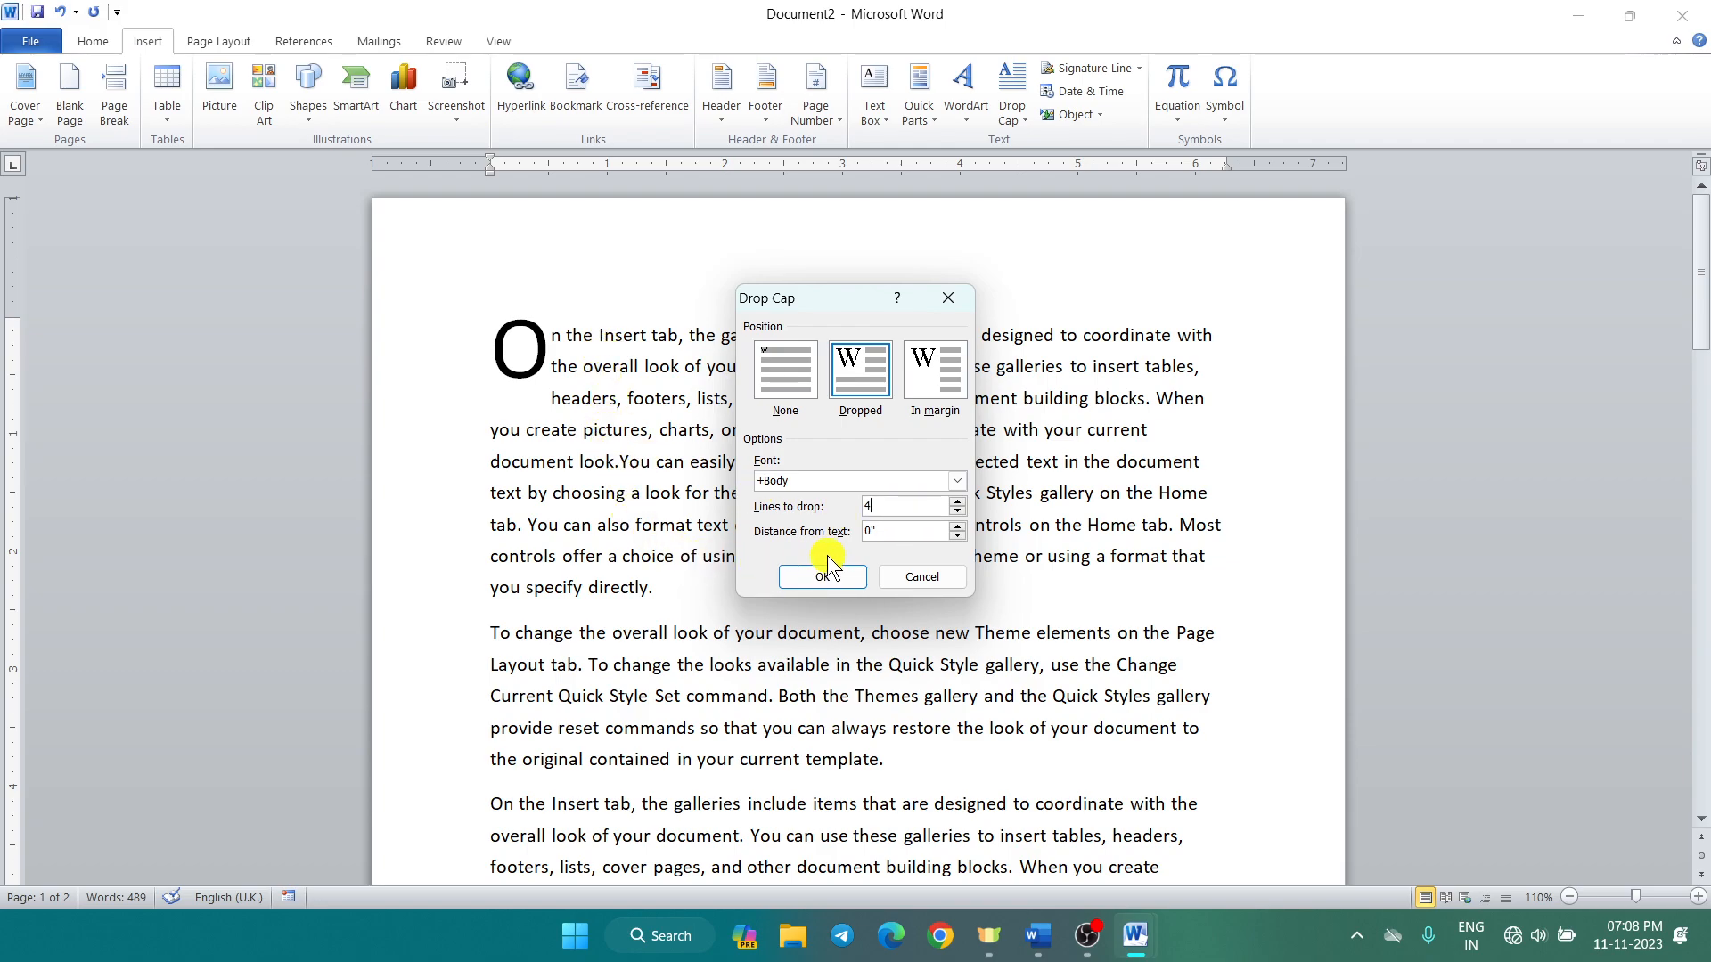
{"action": "key", "text": "Tab"}
{"action": "left_click", "coordinate": [833, 579]}
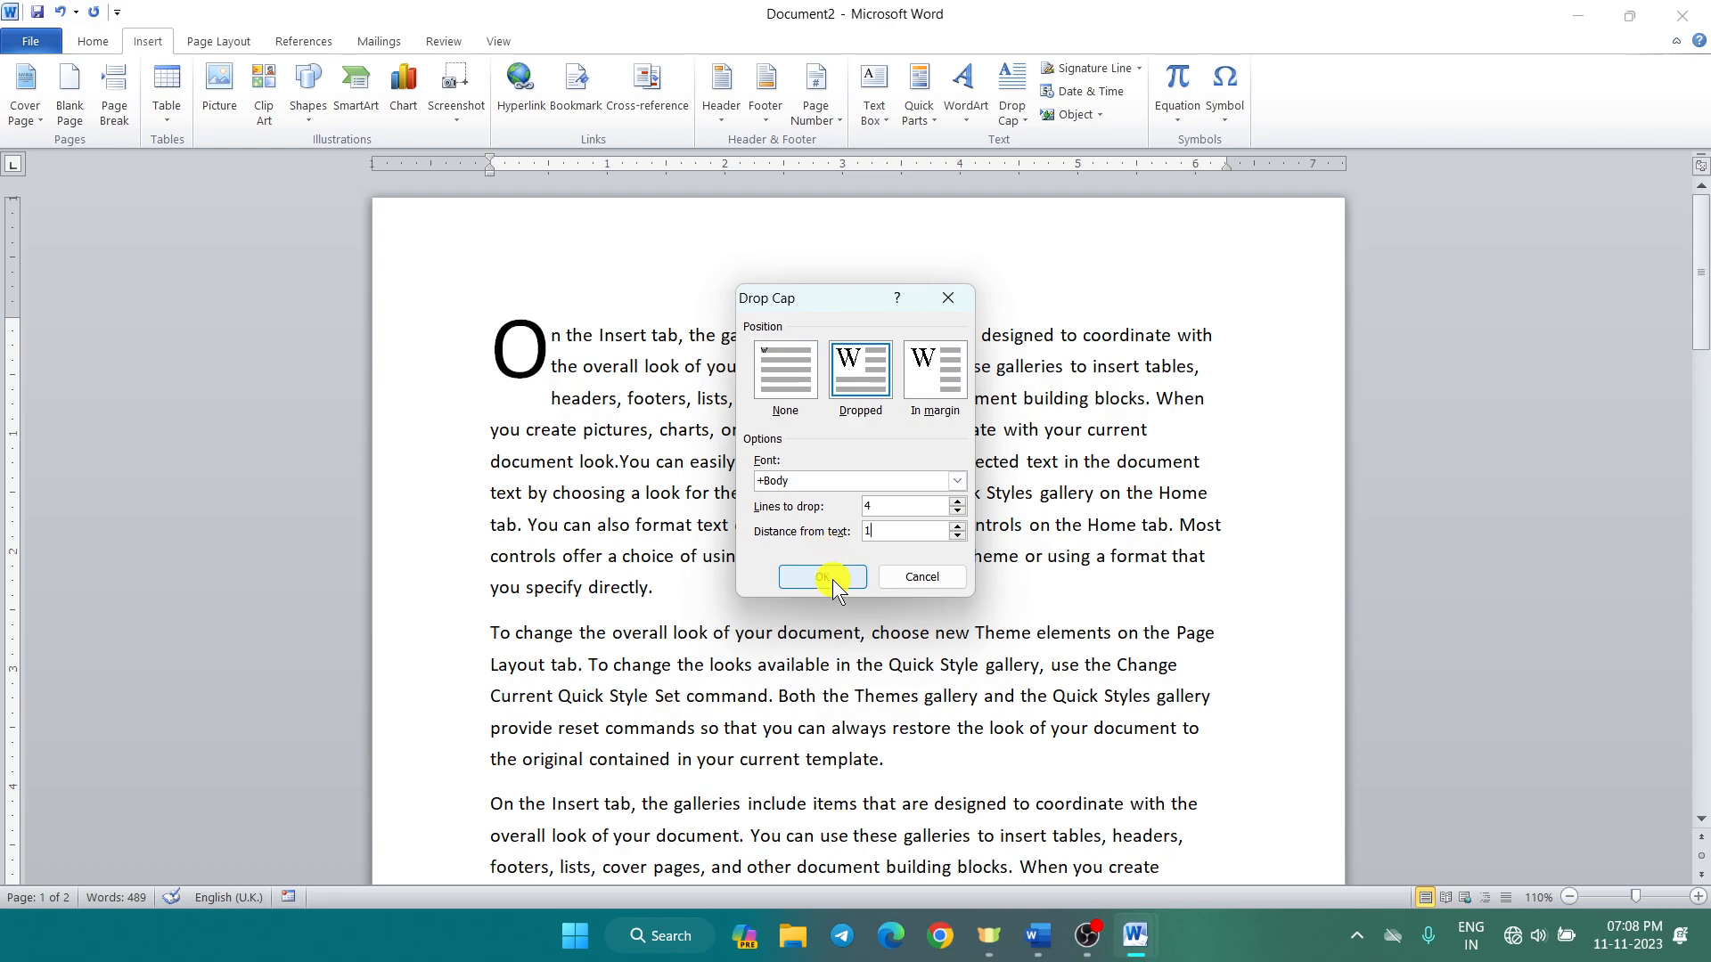
{"action": "left_click", "coordinate": [822, 578]}
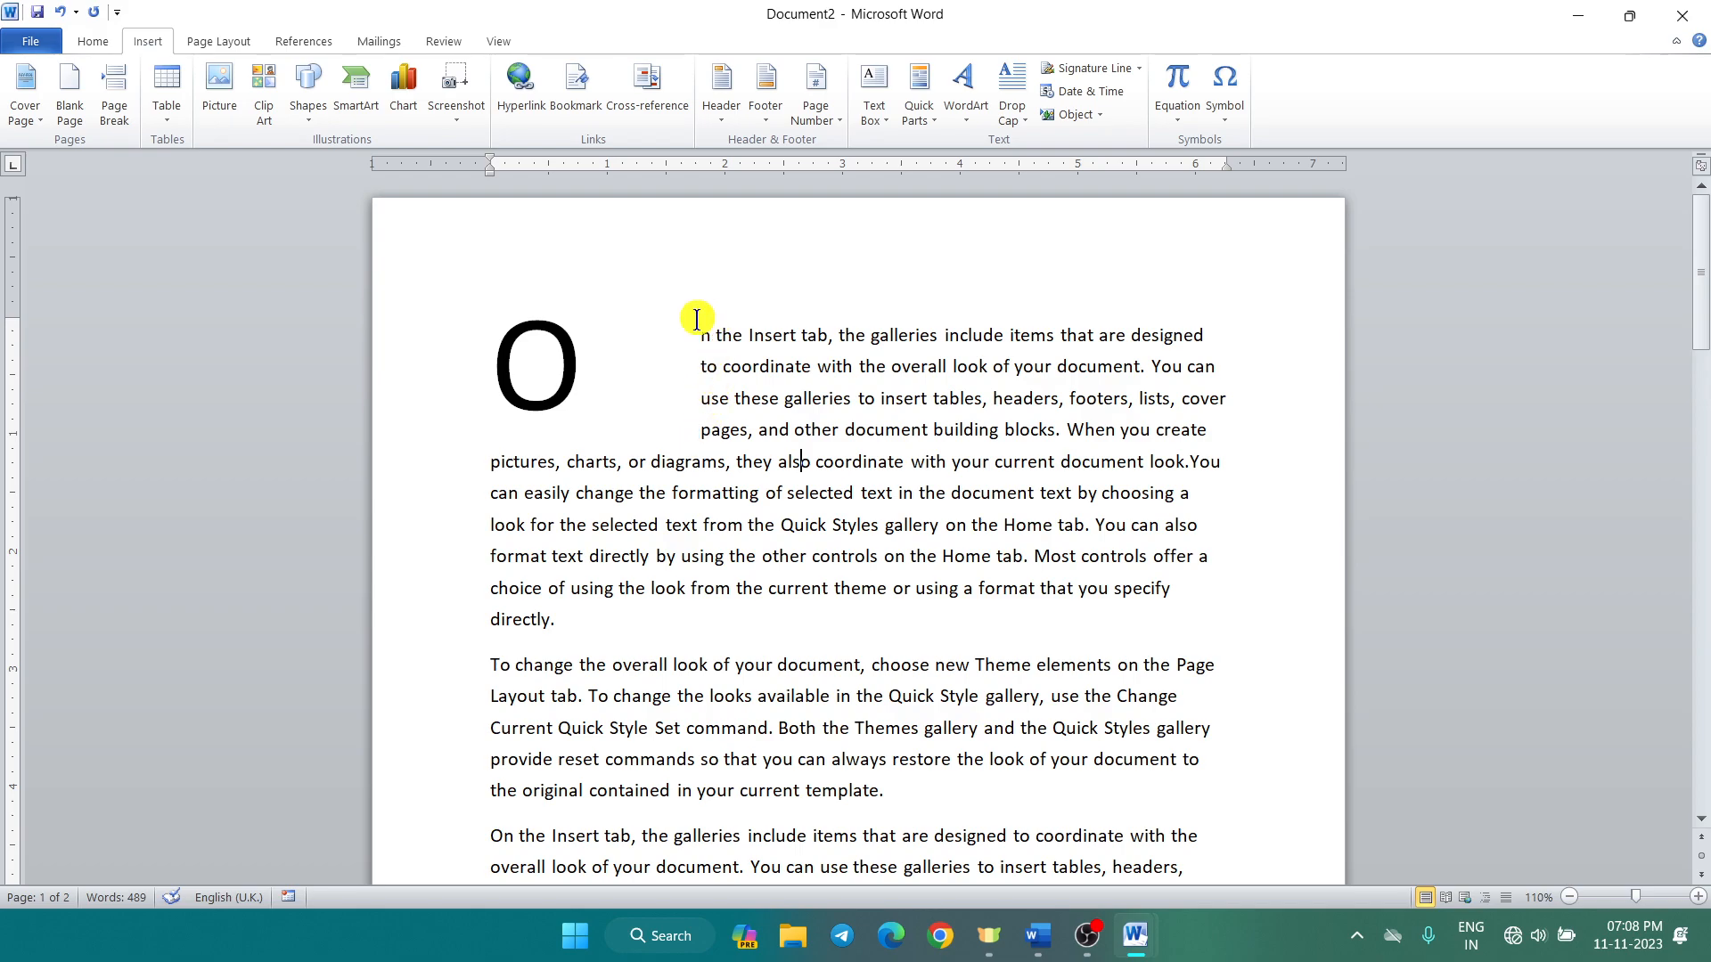
Step: Set the drop cap's distance from text back to 0, keeping the O dropped three lines
{"action": "left_click", "coordinate": [1009, 123]}
{"action": "left_click", "coordinate": [1028, 285]}
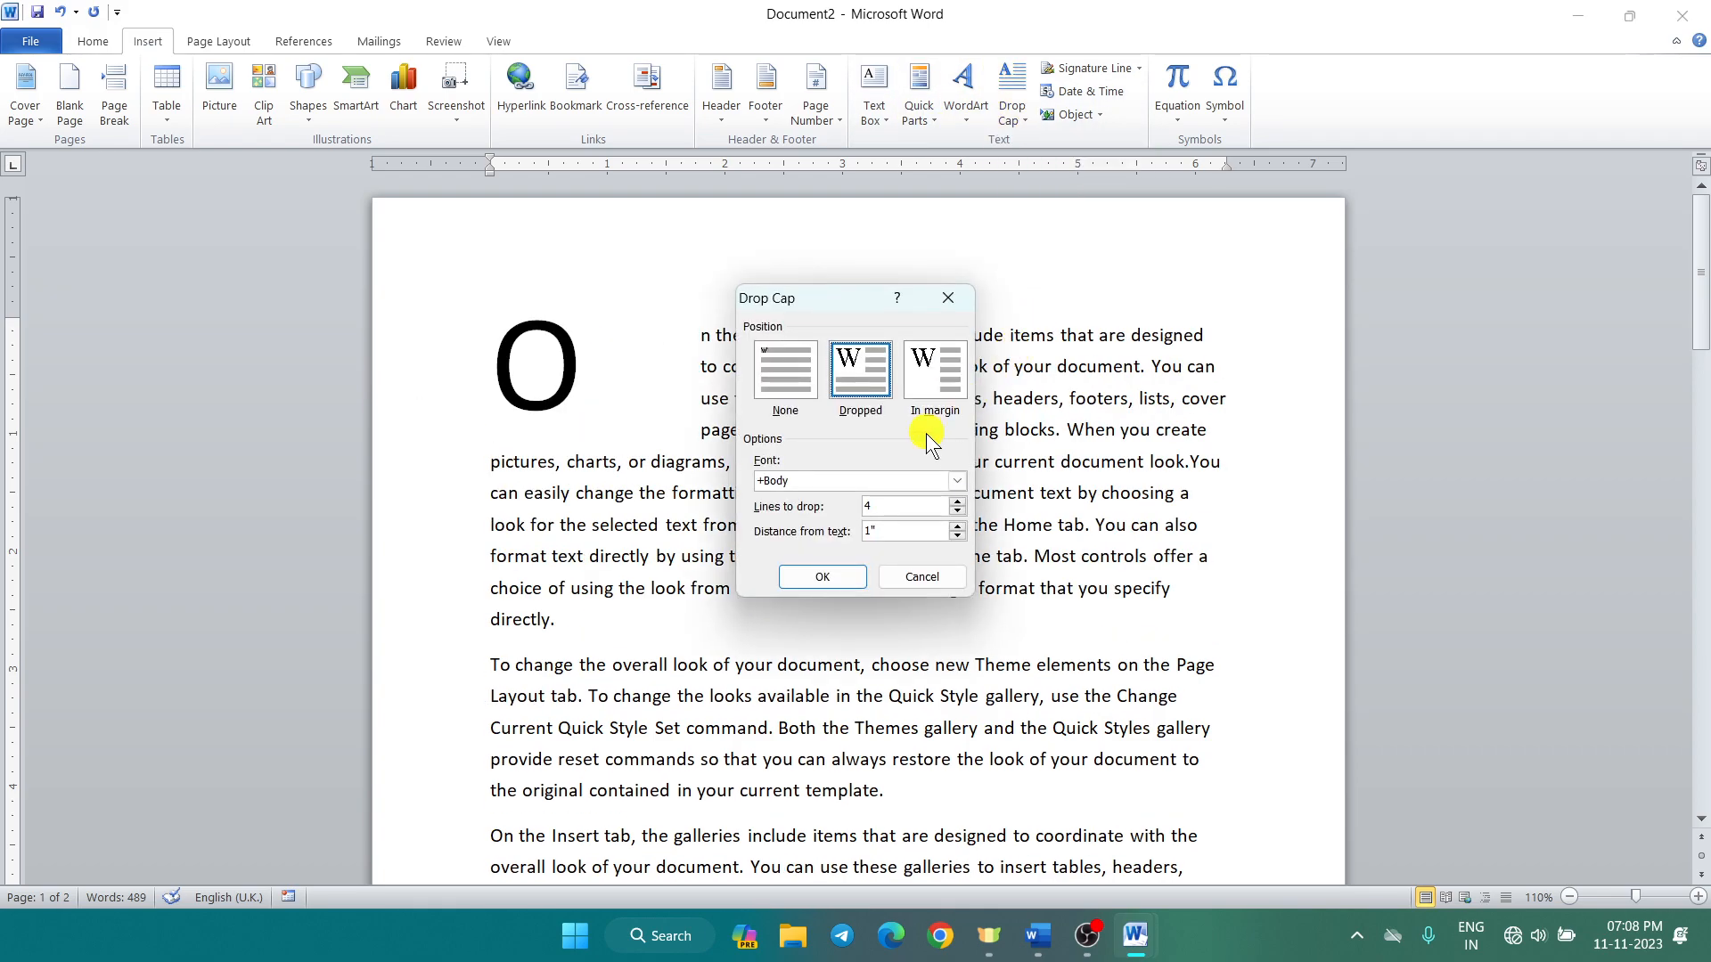
{"action": "left_click_drag", "start_coordinate": [889, 532], "coordinate": [775, 535]}
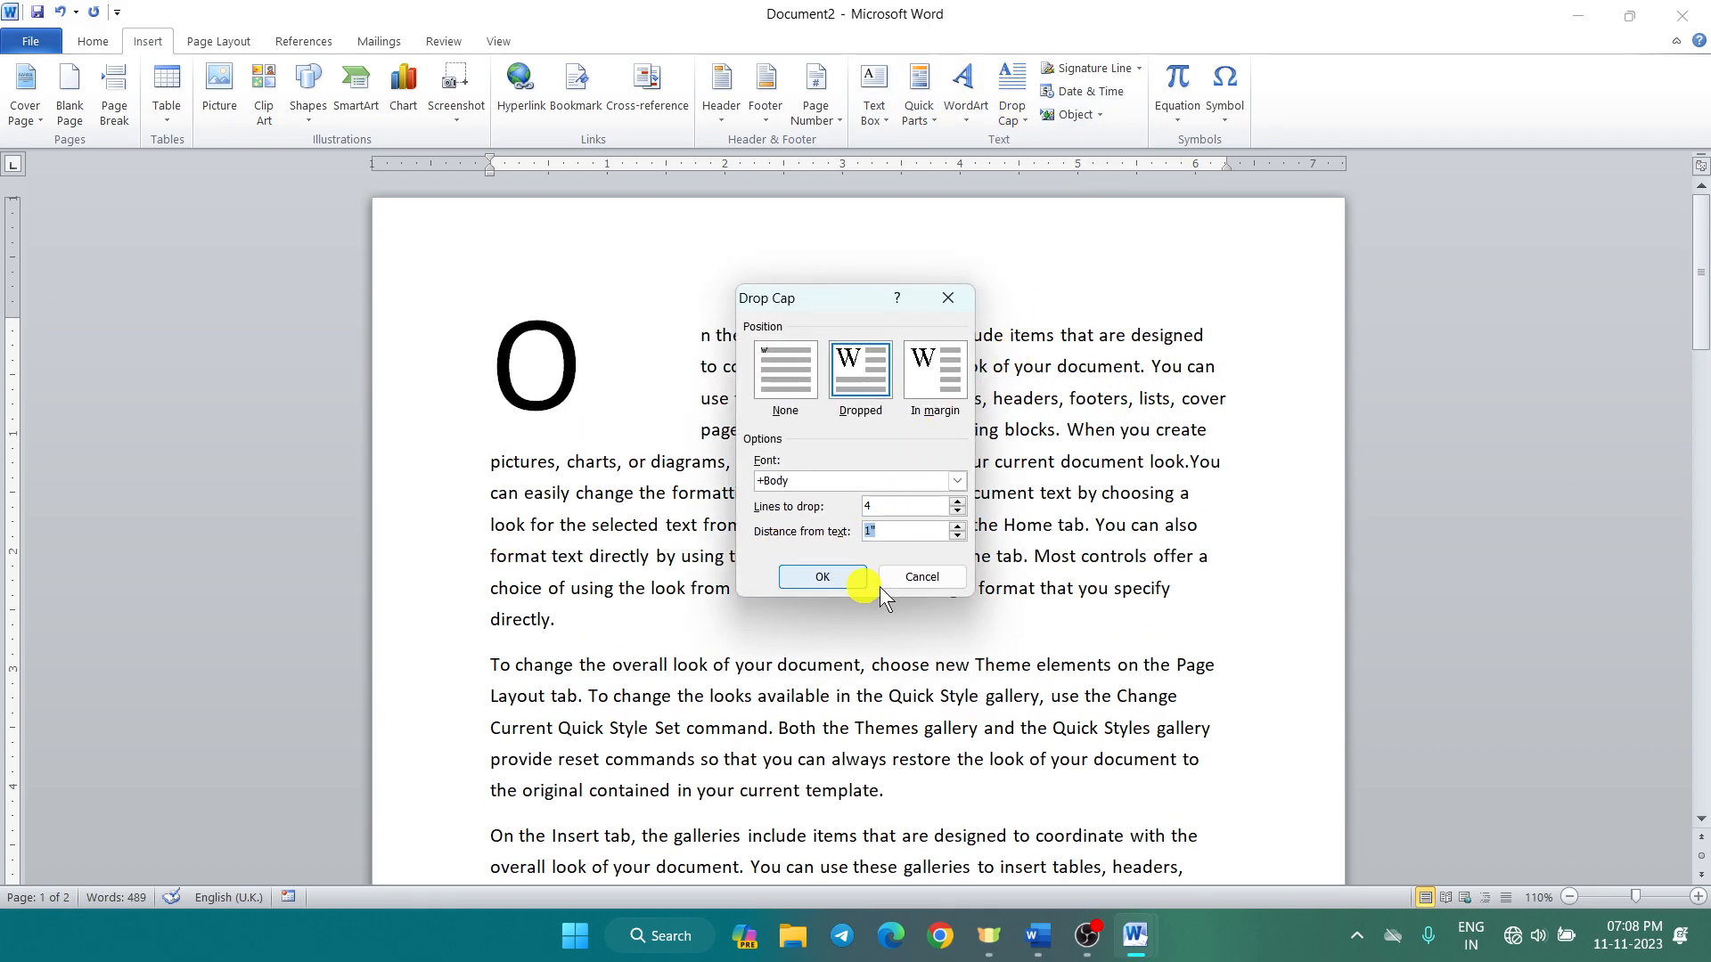
{"action": "type", "text": "0"}
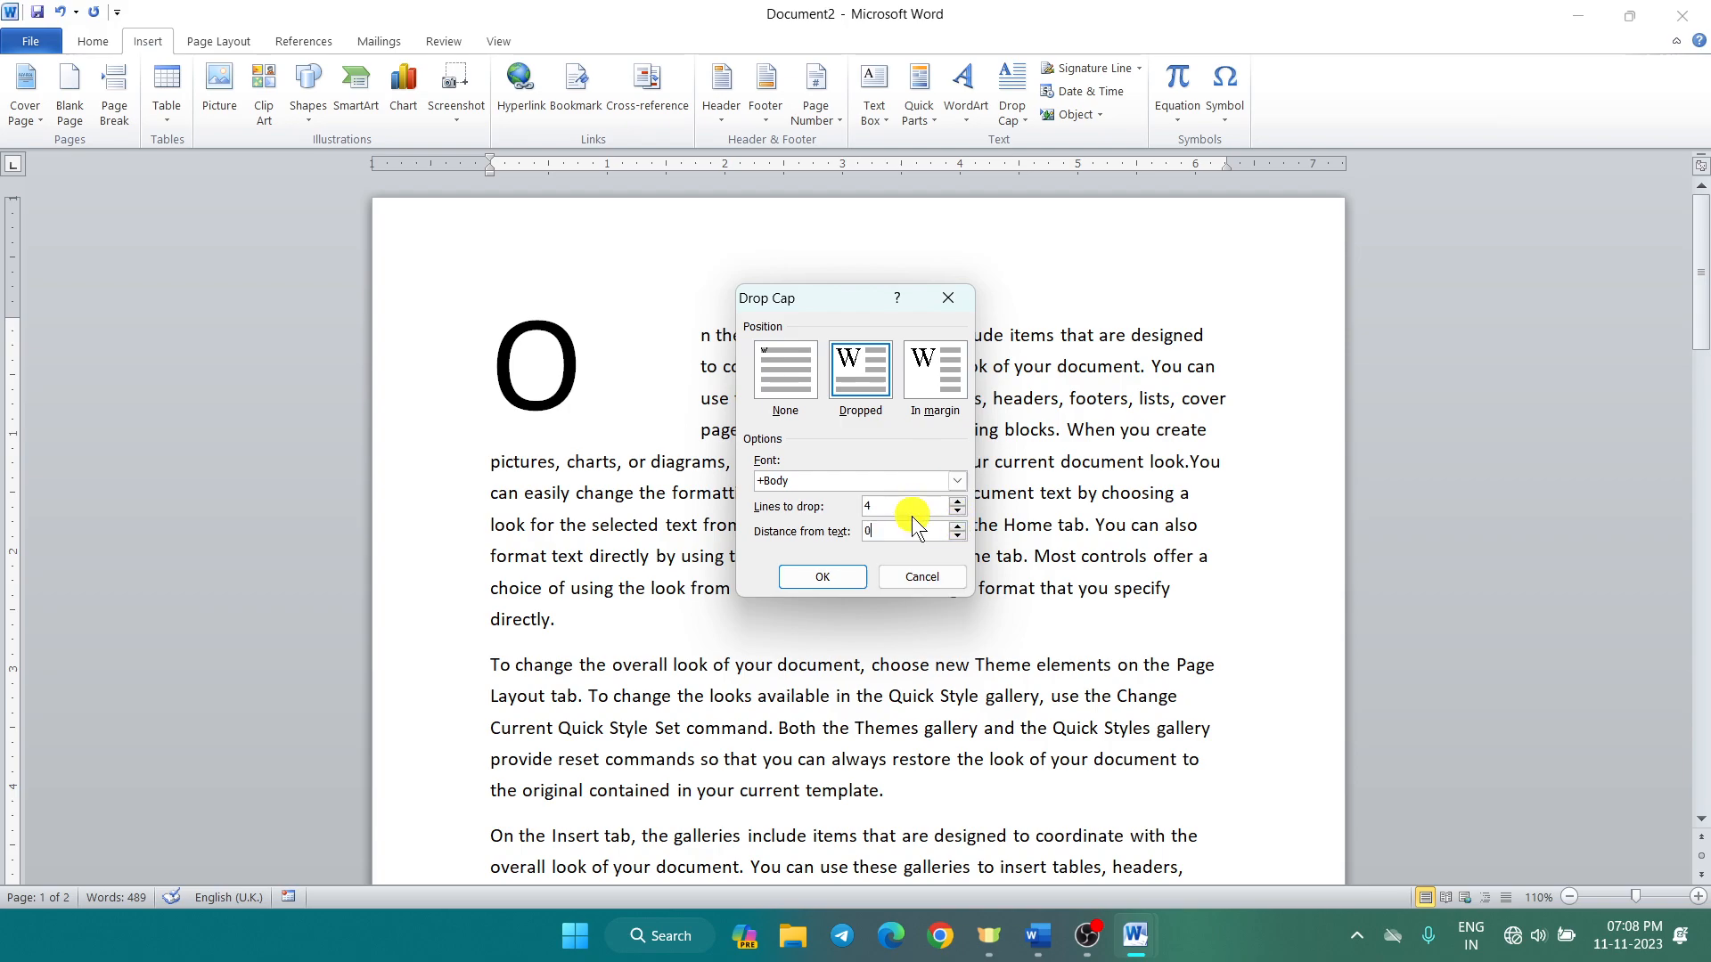
{"action": "type", "text": "3"}
{"action": "left_click", "coordinate": [809, 581]}
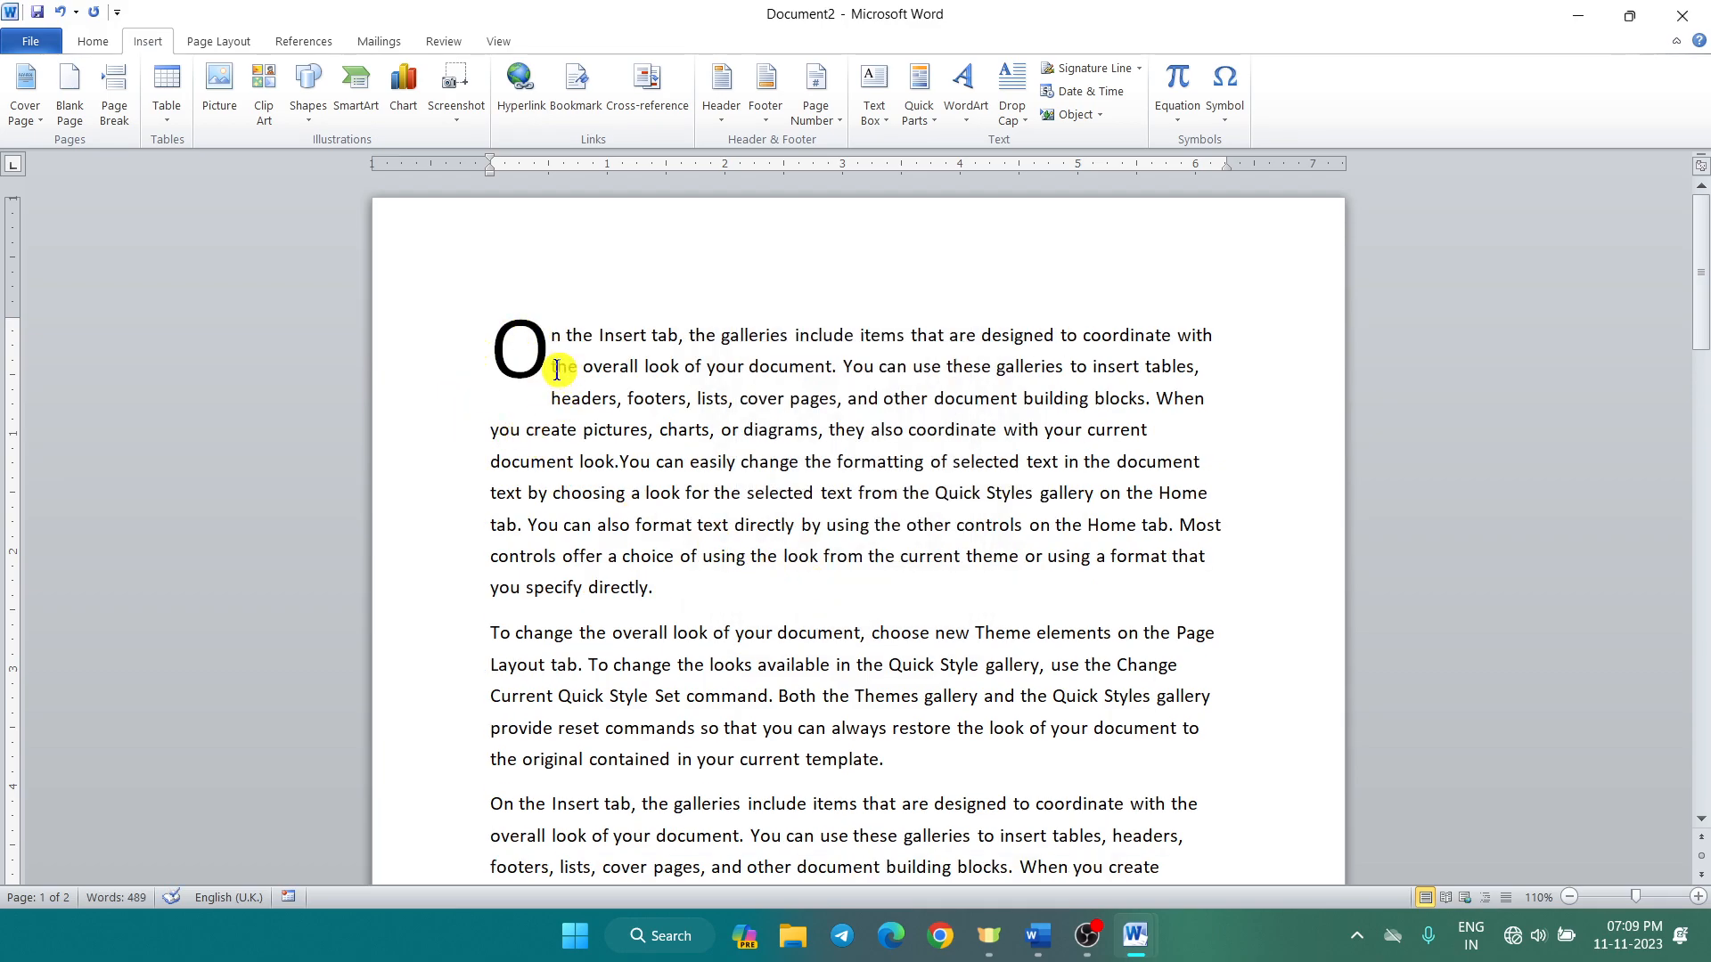
Step: Open the Drop Cap Options dialog and cancel it without changes
{"action": "left_click", "coordinate": [1005, 115]}
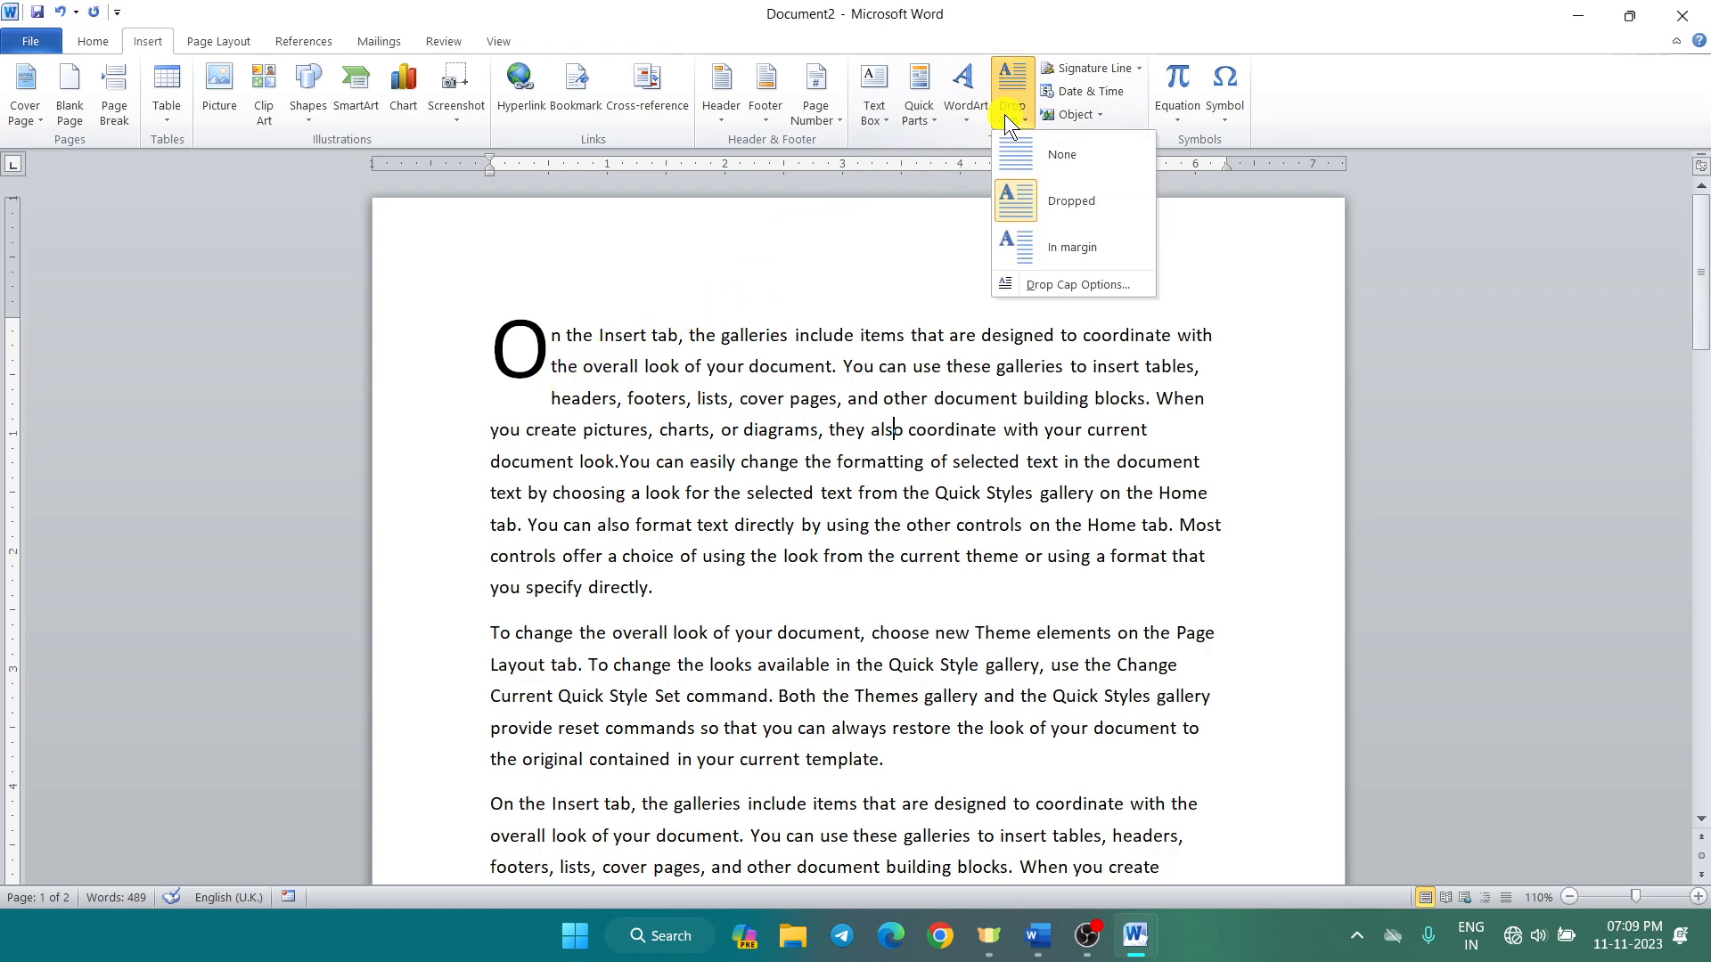
{"action": "left_click", "coordinate": [1035, 283]}
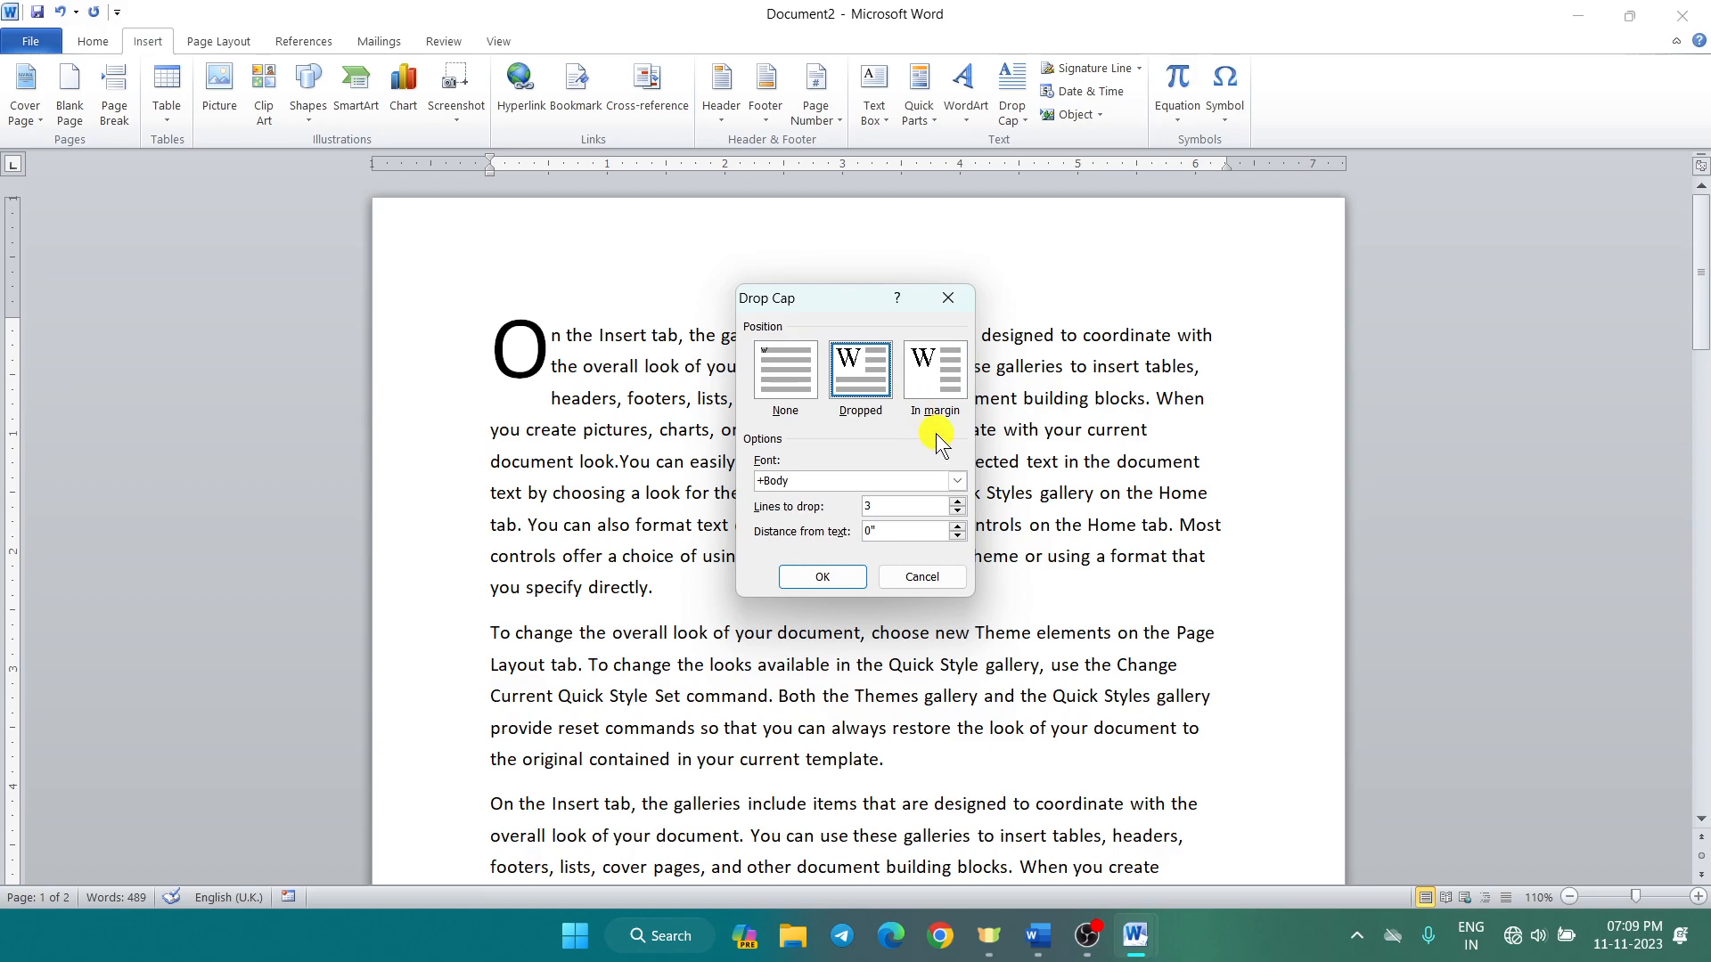
{"action": "left_click", "coordinate": [948, 299]}
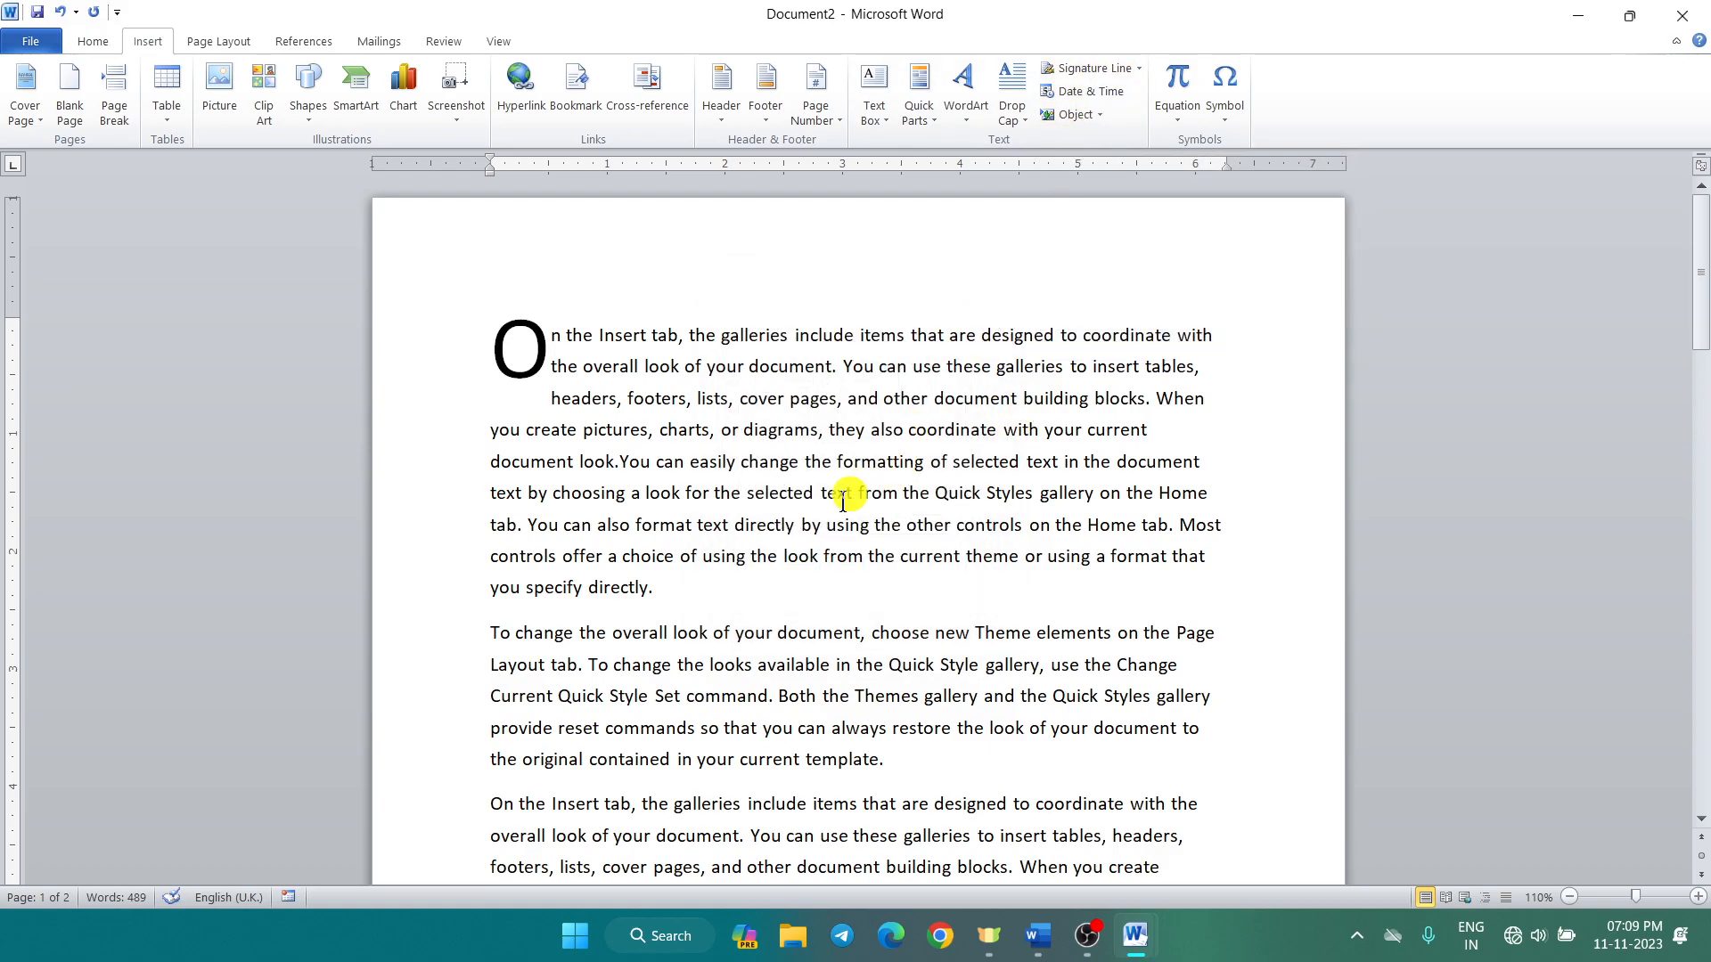
Step: On the blank line below page 2's last paragraph, bring up the Signature Line options
{"action": "scroll", "coordinate": [842, 504], "scroll_direction": "down", "scroll_amount": 15}
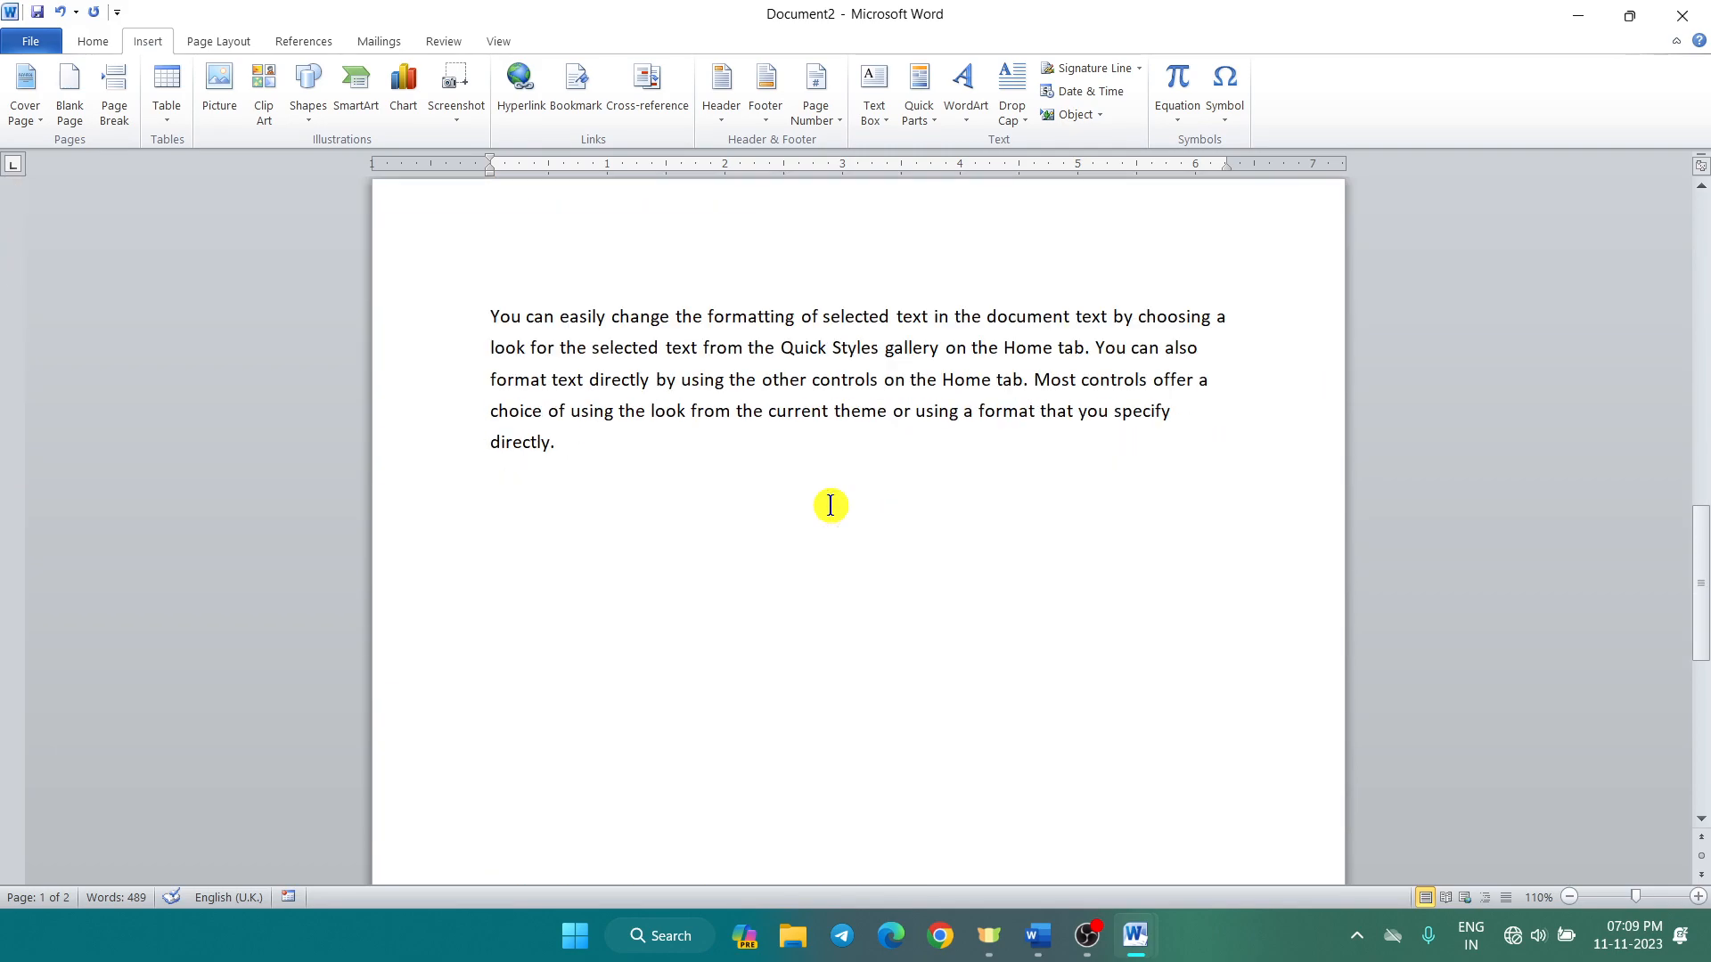
{"action": "left_click", "coordinate": [816, 507]}
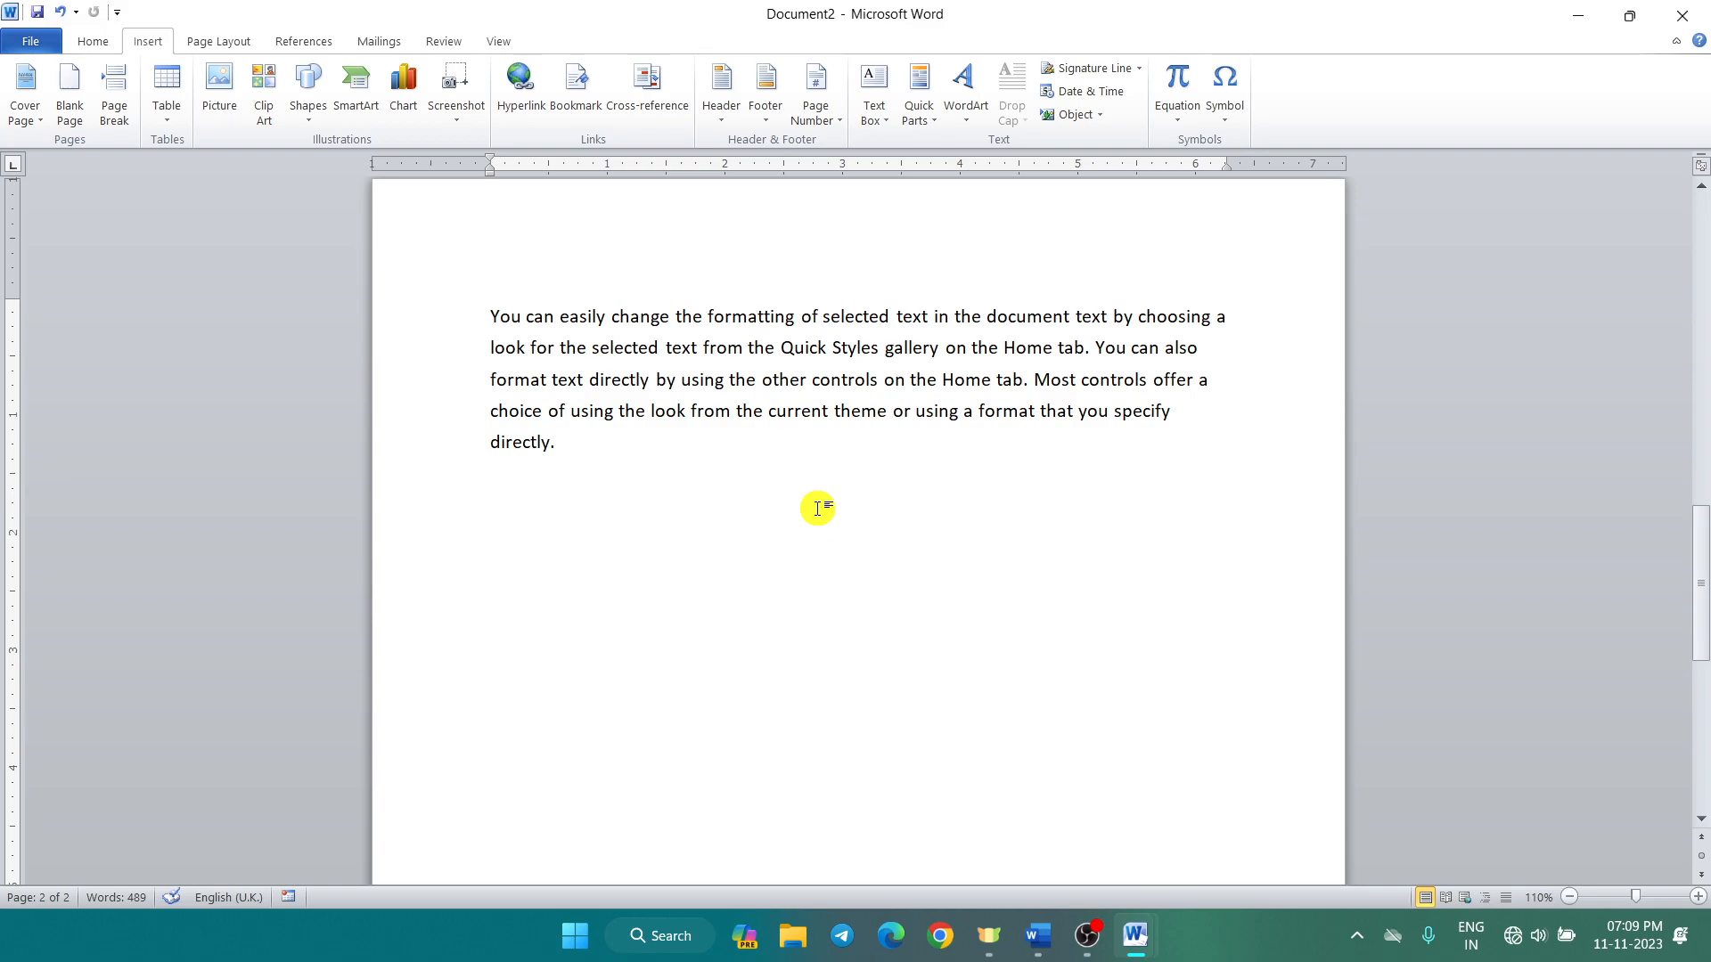
{"action": "left_click", "coordinate": [1140, 67]}
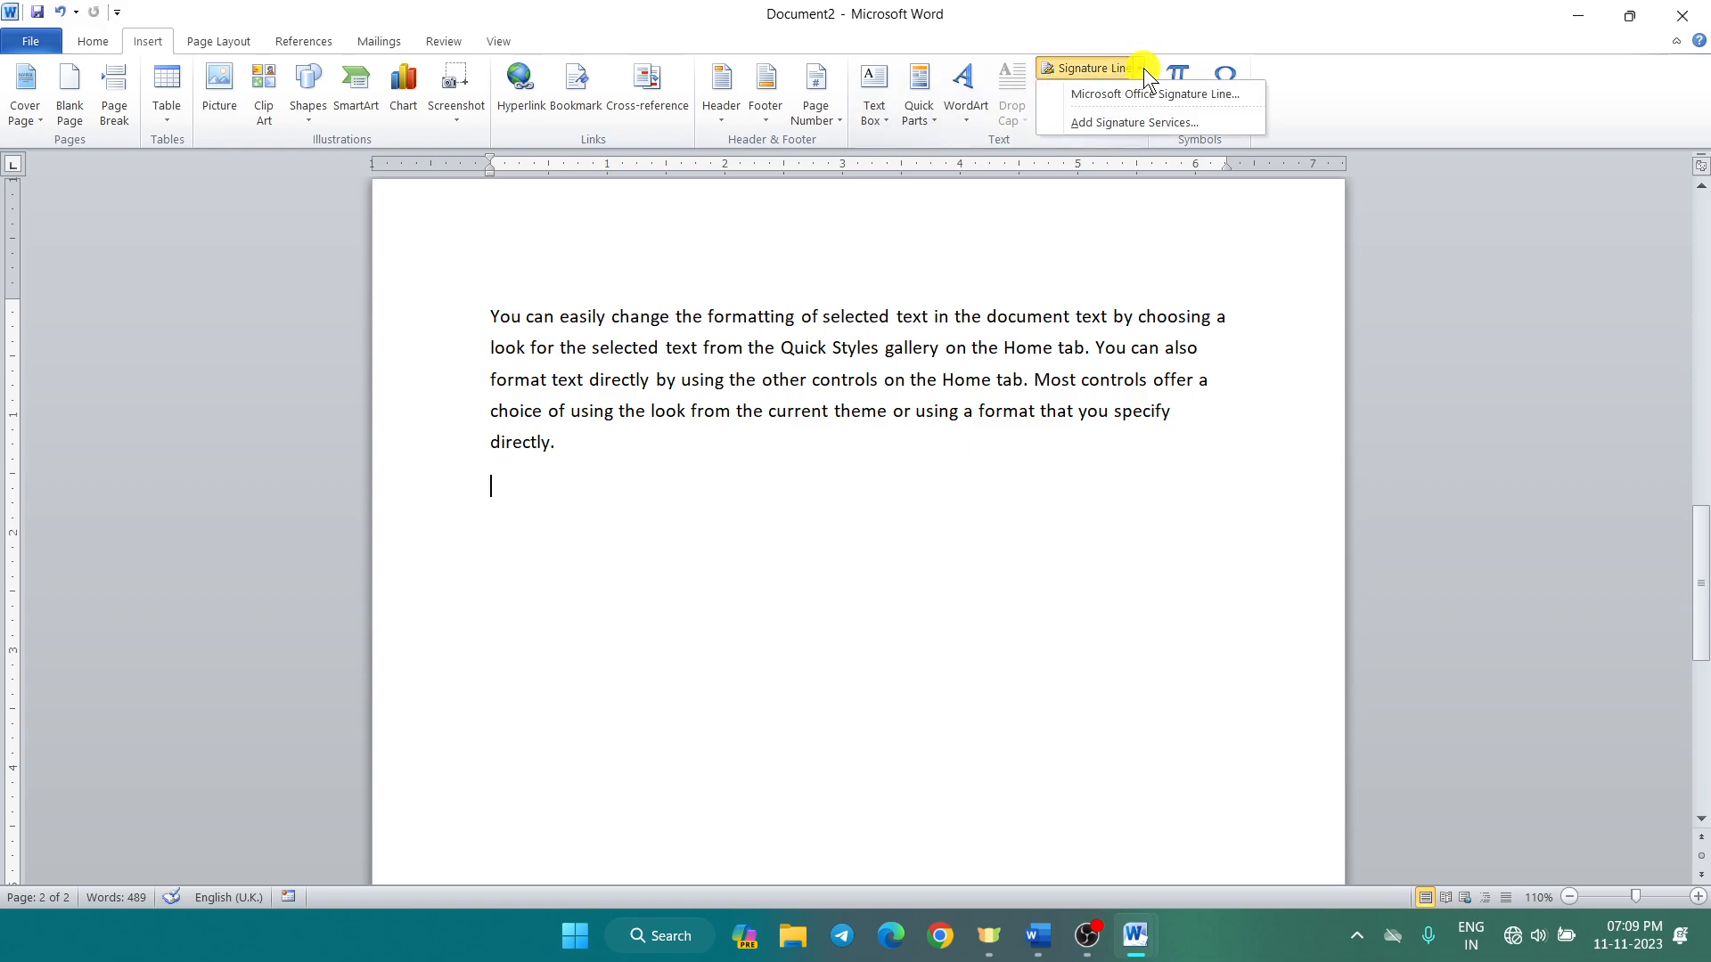
Step: Close the signature services browser page and start a Microsoft Office signature line
{"action": "left_click", "coordinate": [1138, 122]}
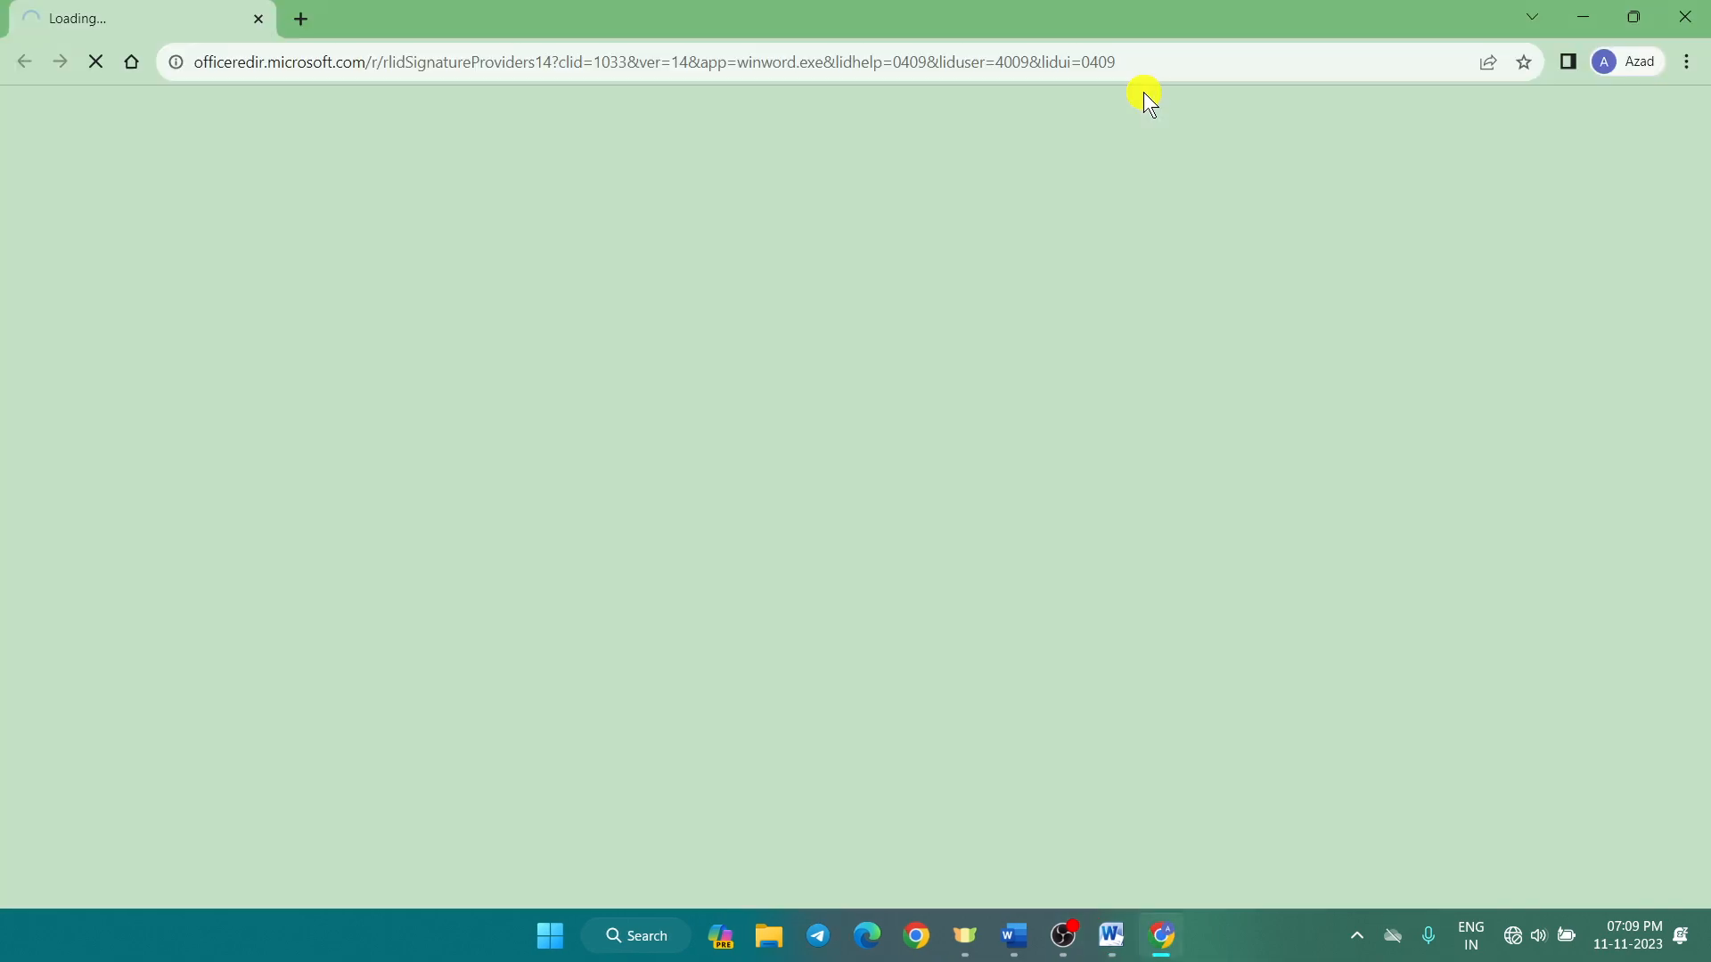
{"action": "left_click", "coordinate": [1696, 11]}
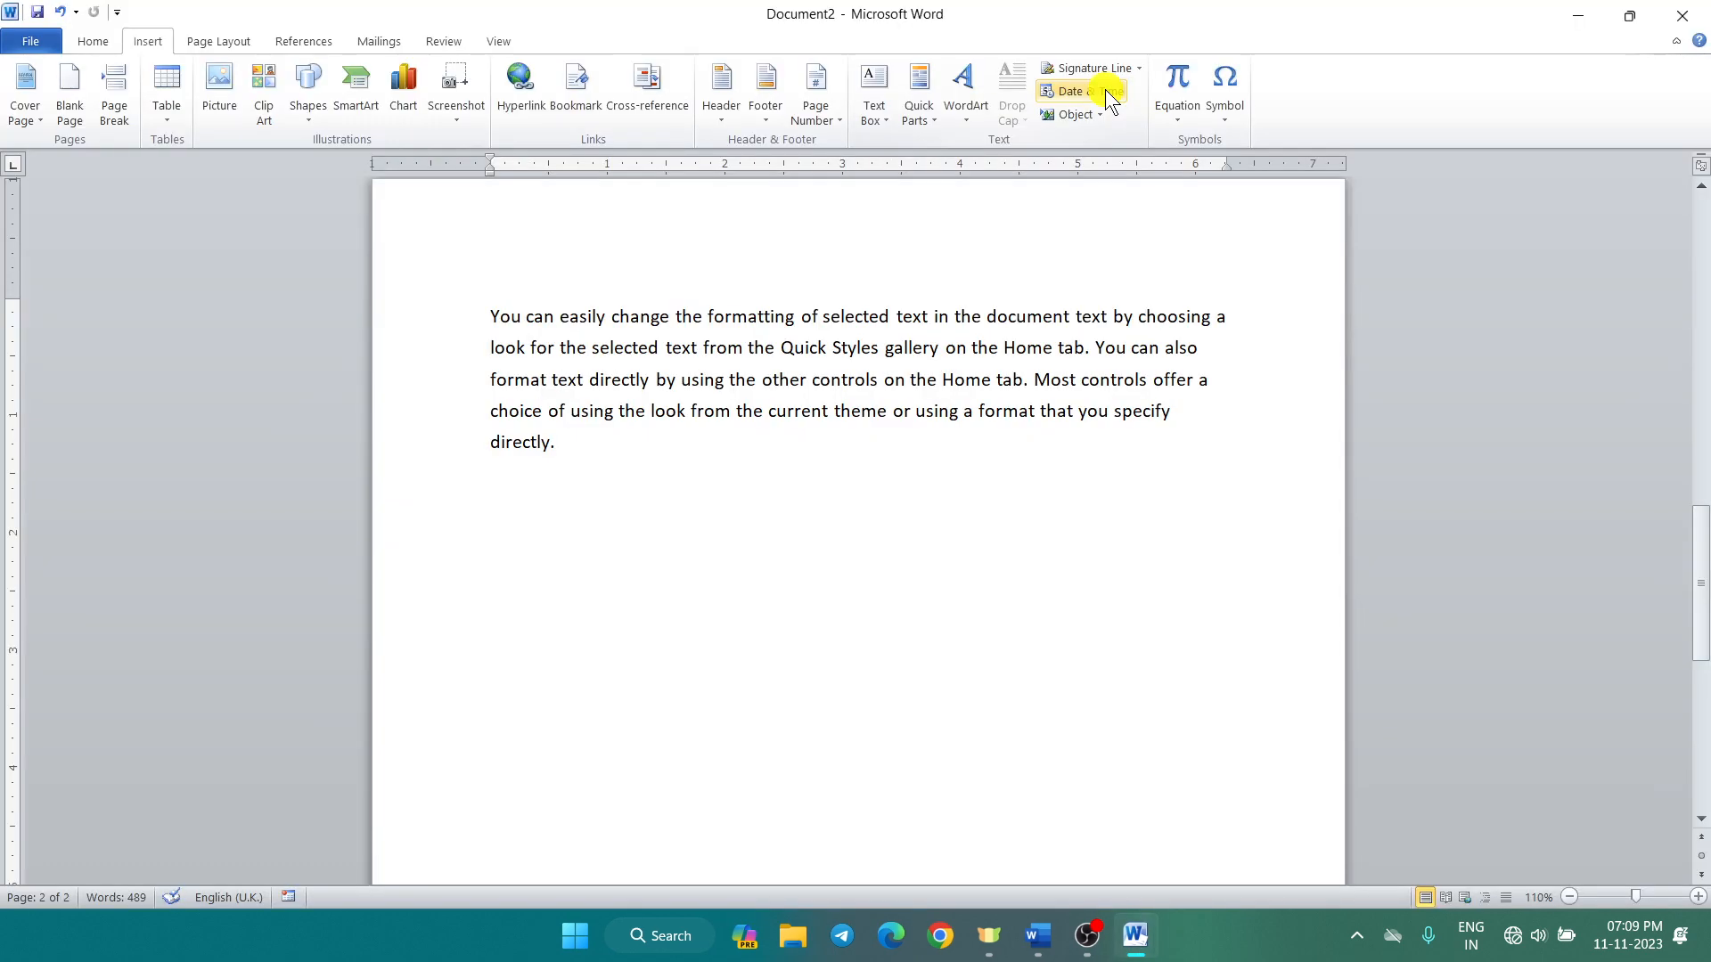
{"action": "left_click", "coordinate": [1106, 68]}
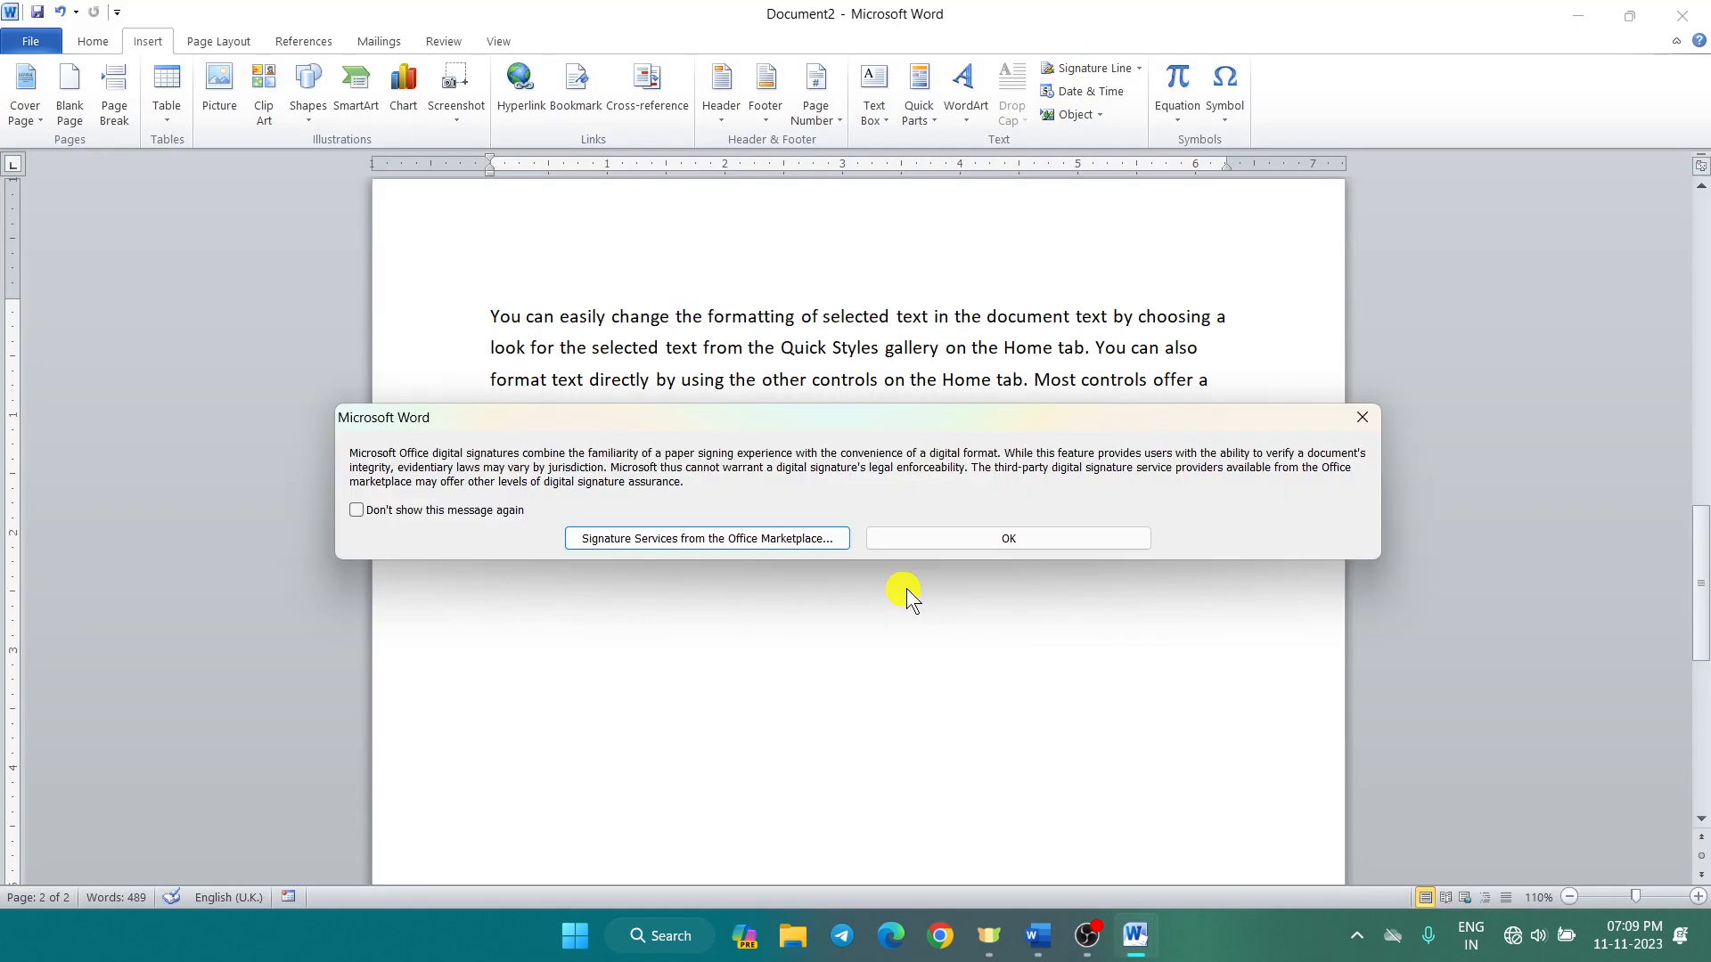
{"action": "left_click", "coordinate": [941, 539]}
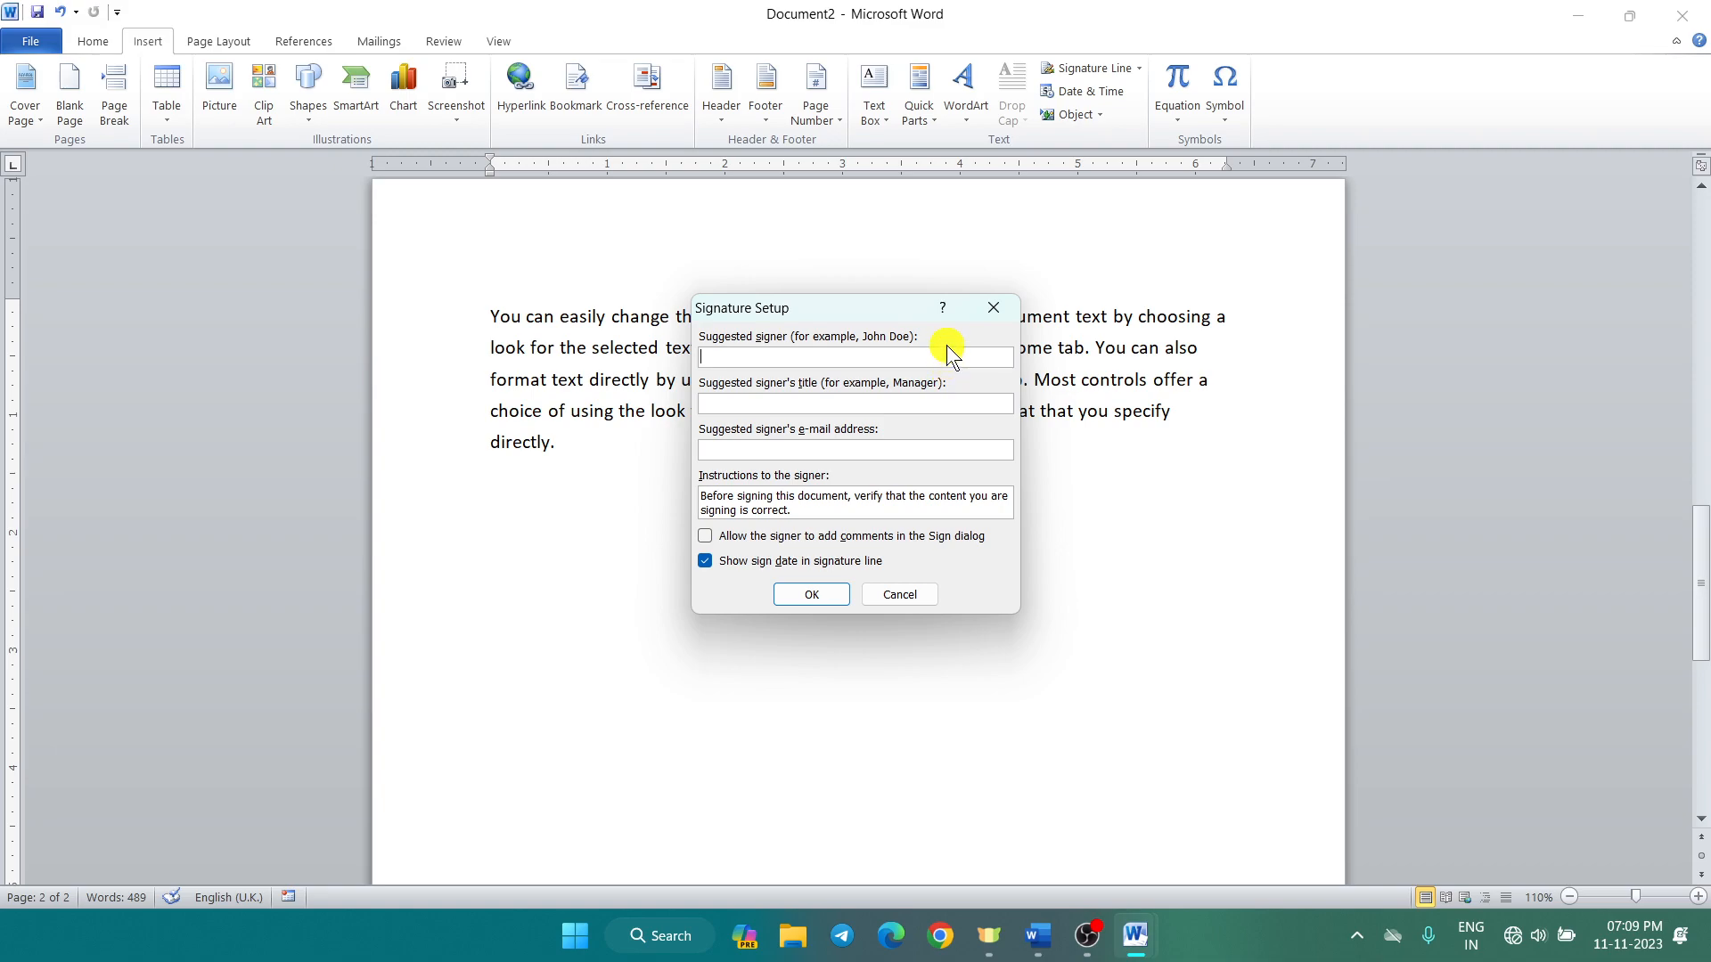
Step: Enter the signer's name, title Manager and e-mail address, and insert the signature line
{"action": "type", "text": "Md "}
{"action": "type", "text": "Ali Sir"}
{"action": "type", "text": "Manage"}
{"action": "type", "text": "M"}
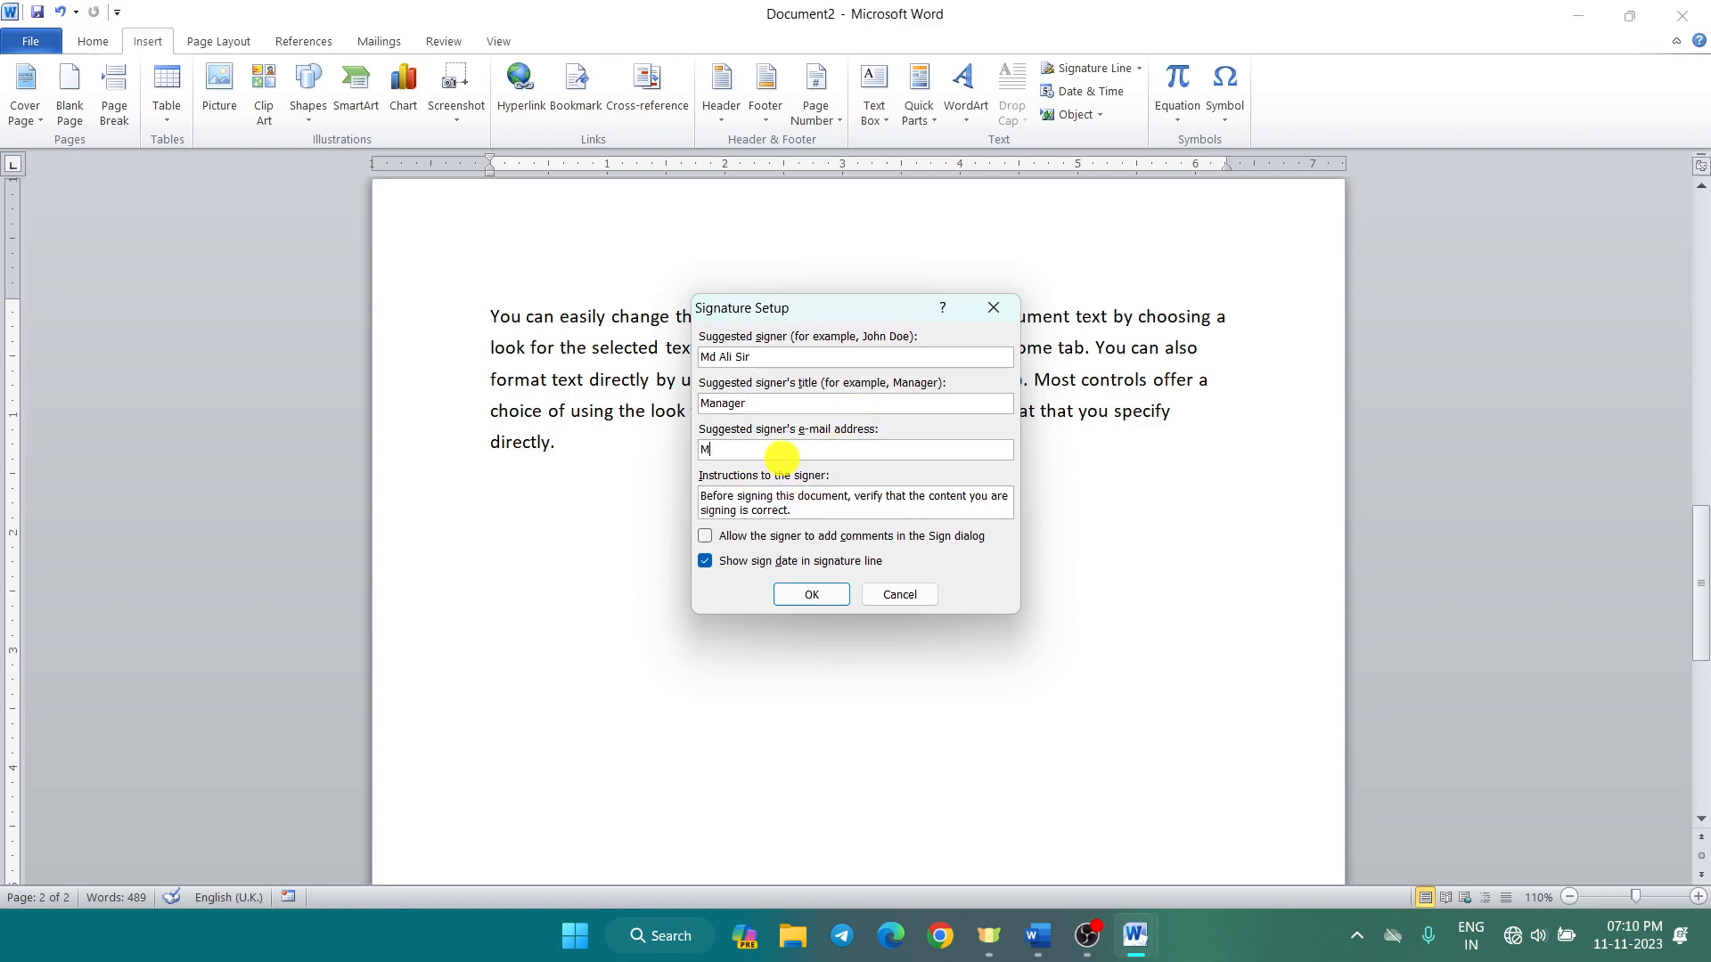
{"action": "type", "text": "d"}
{"action": "key", "text": "BackSpace"}
{"action": "key", "text": "BackSpace"}
{"action": "left_click", "coordinate": [826, 604]}
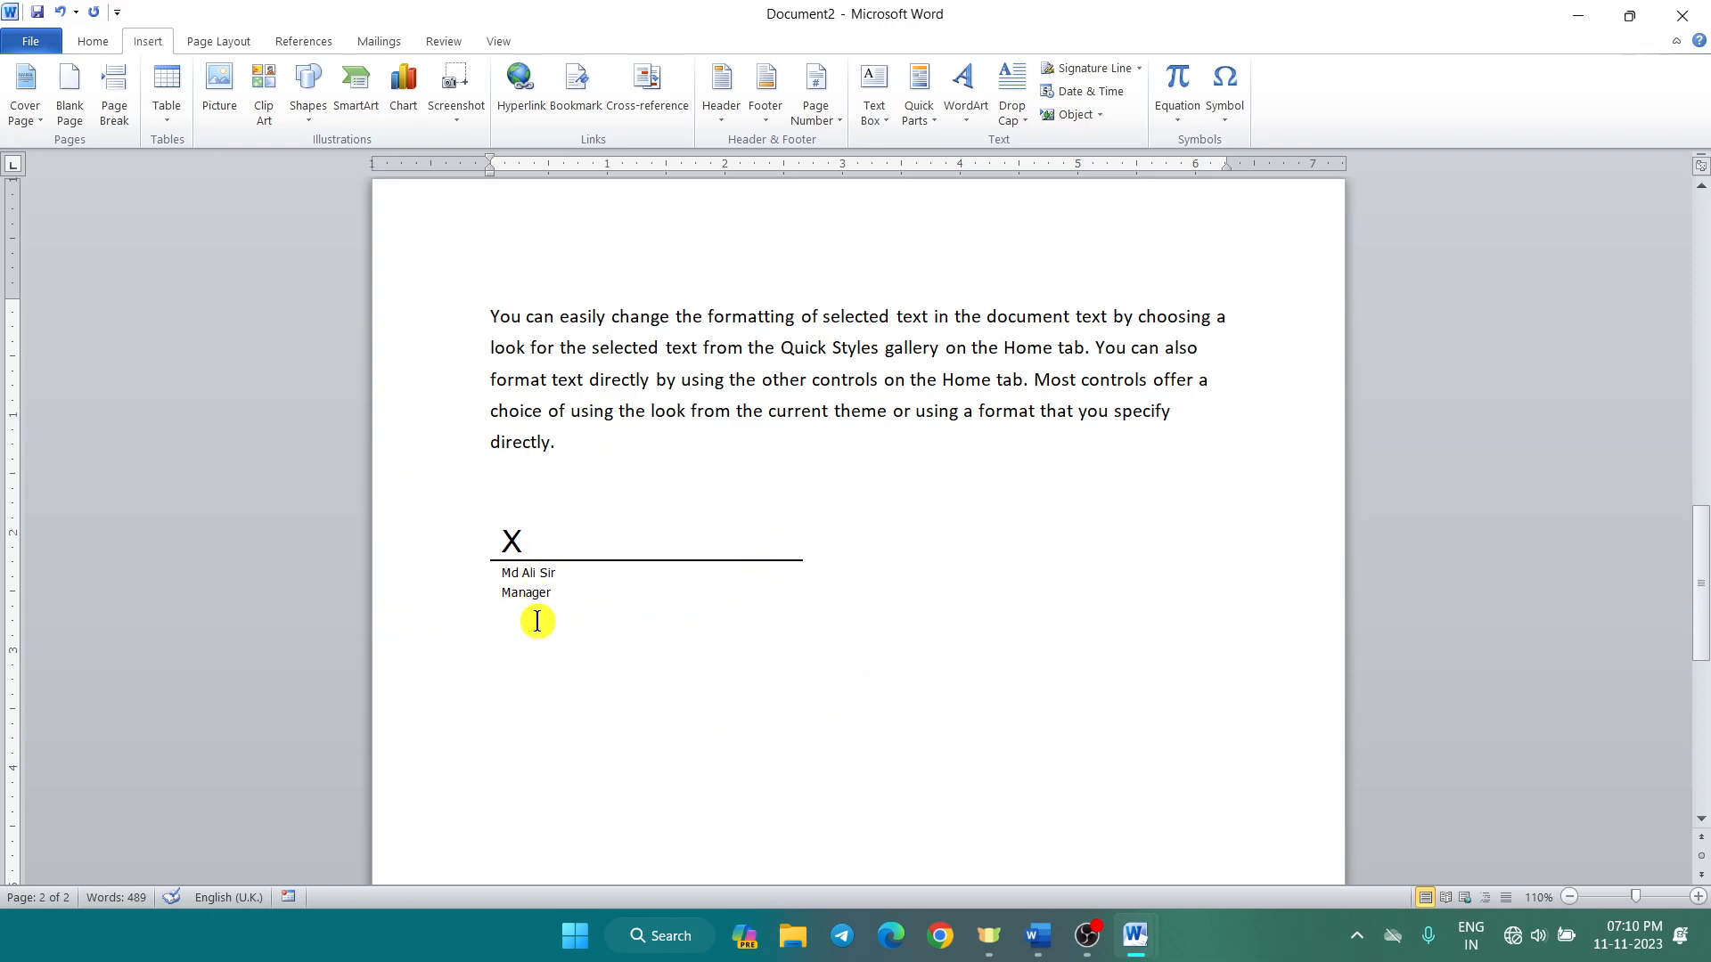
Step: Add an empty line beneath the Manager signature line on page 2
{"action": "scroll", "coordinate": [656, 527], "scroll_direction": "up", "scroll_amount": 10}
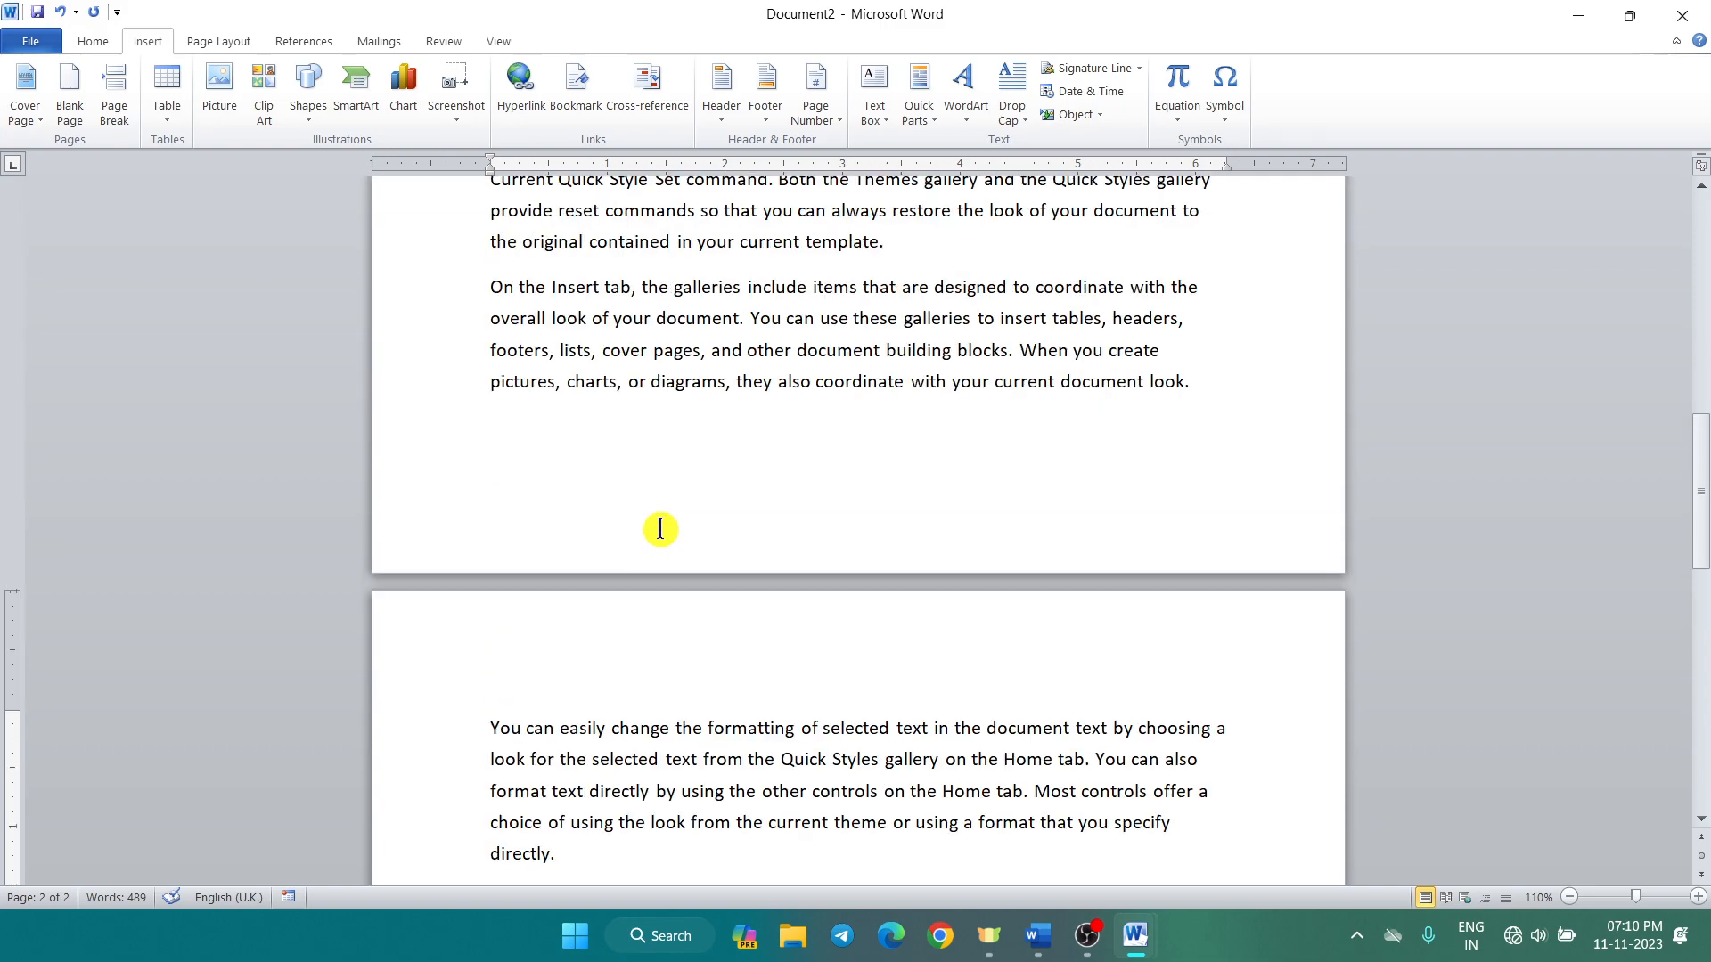
{"action": "scroll", "coordinate": [659, 528], "scroll_direction": "down", "scroll_amount": 10}
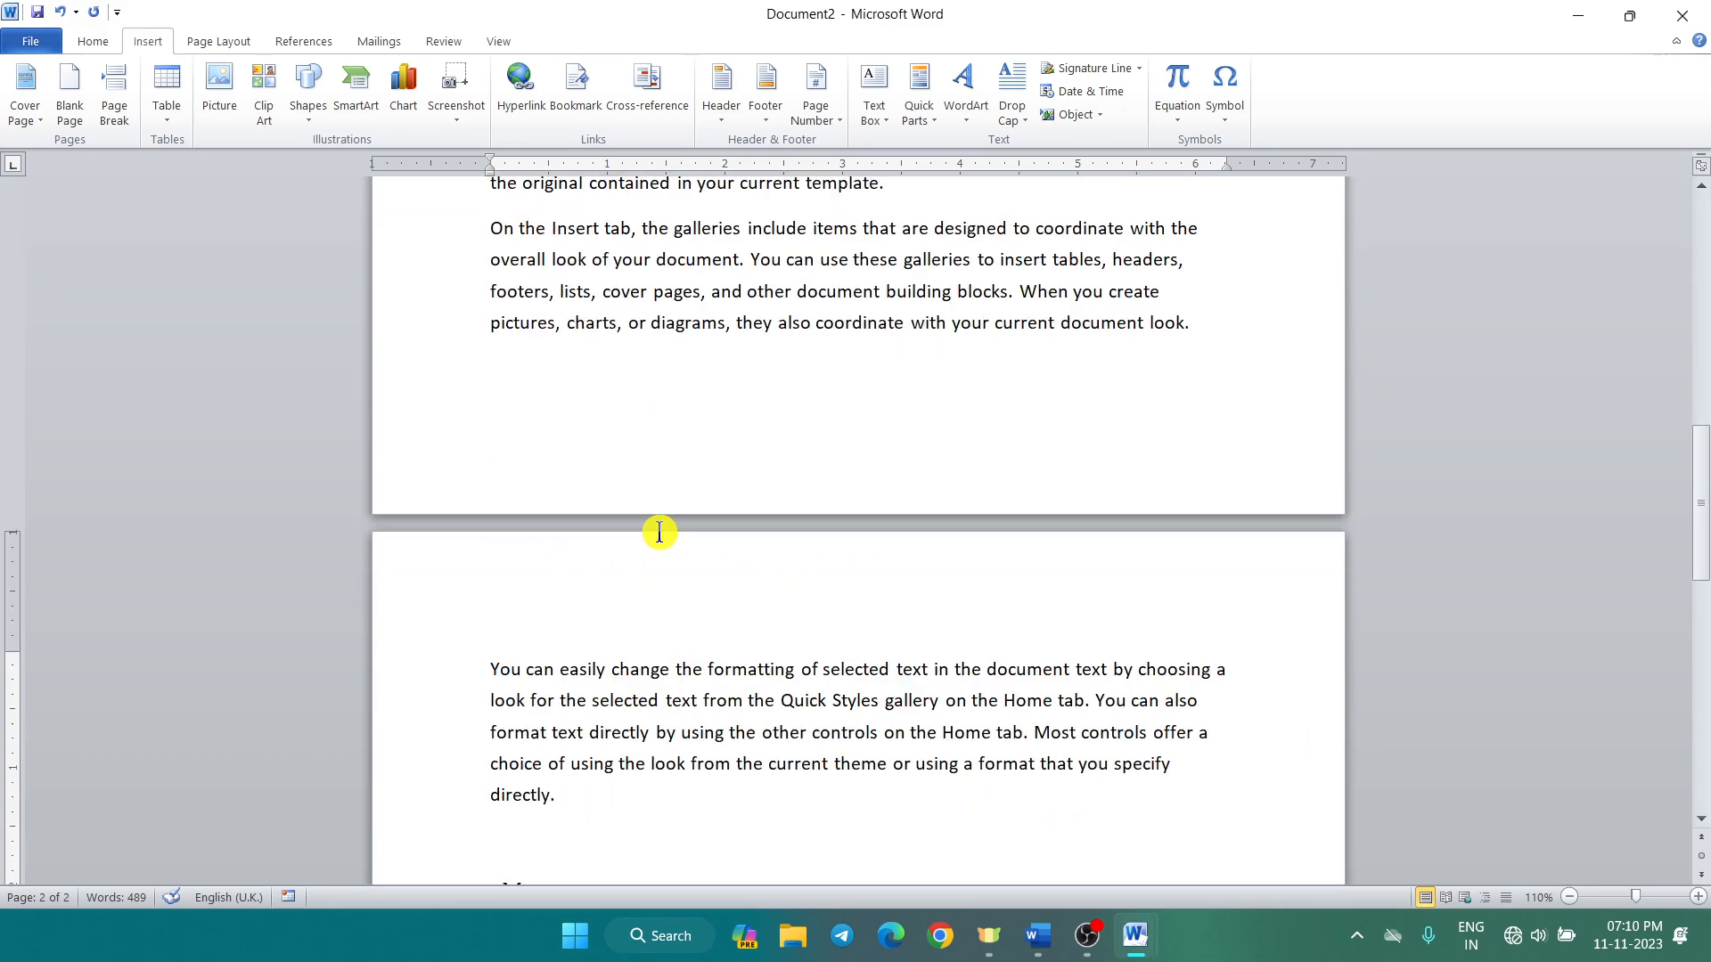
{"action": "scroll", "coordinate": [655, 481], "scroll_direction": "up", "scroll_amount": 1}
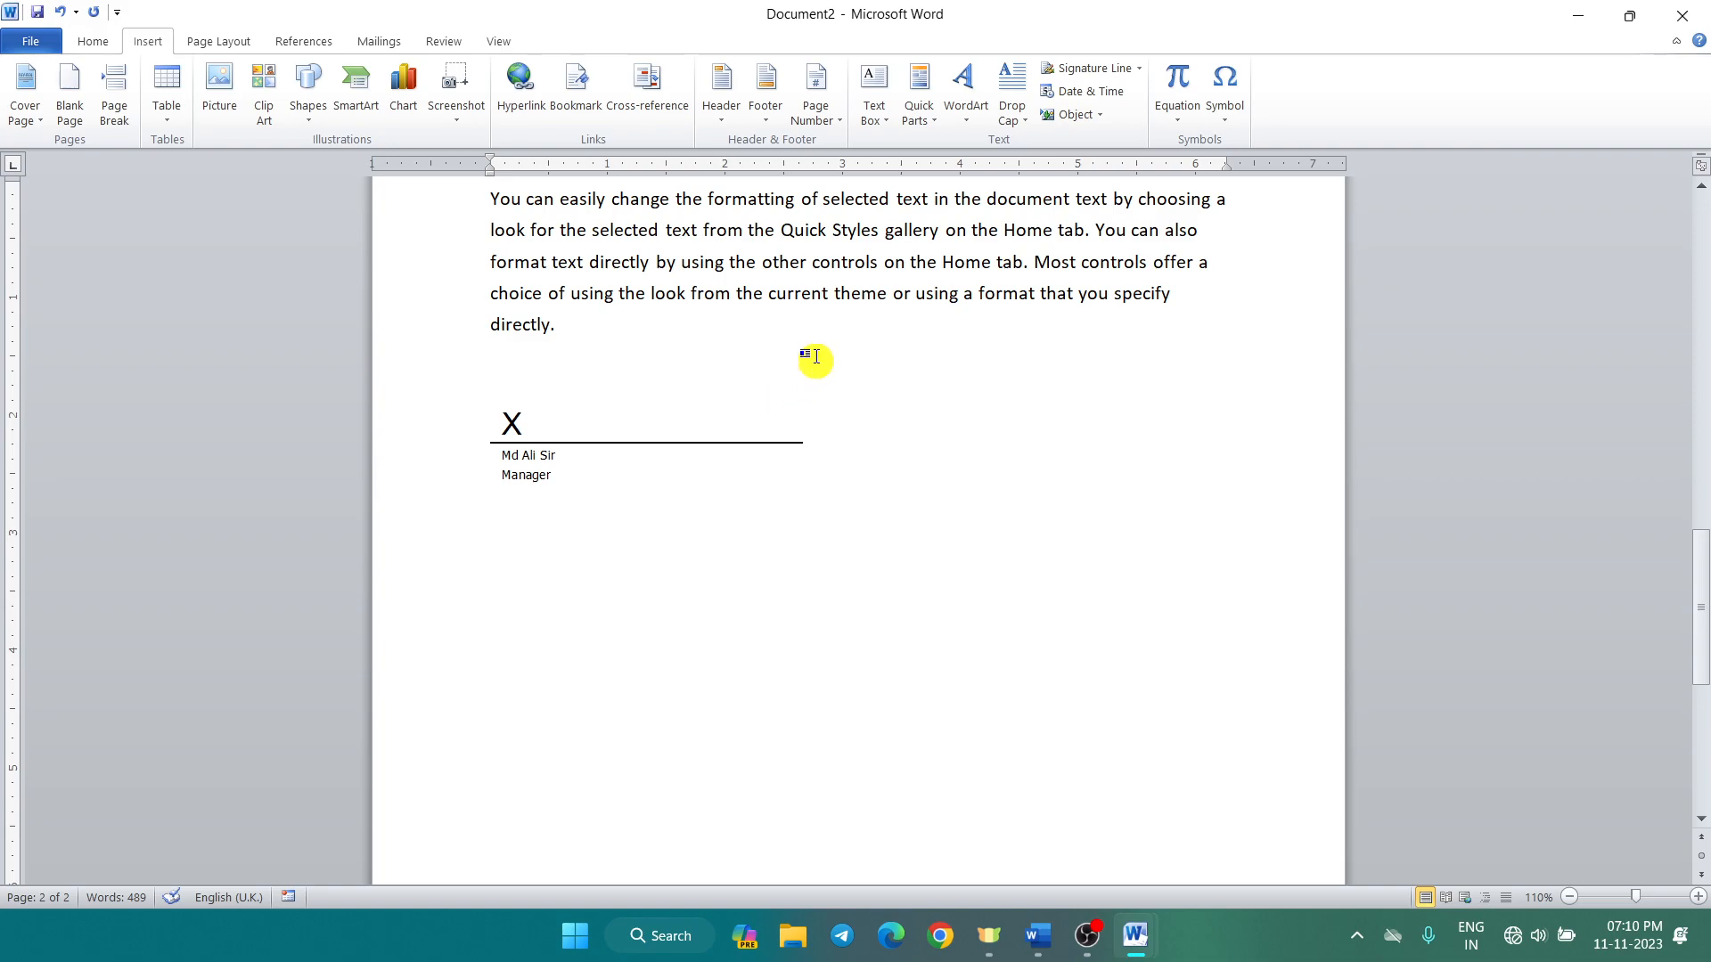
{"action": "key", "text": "Return"}
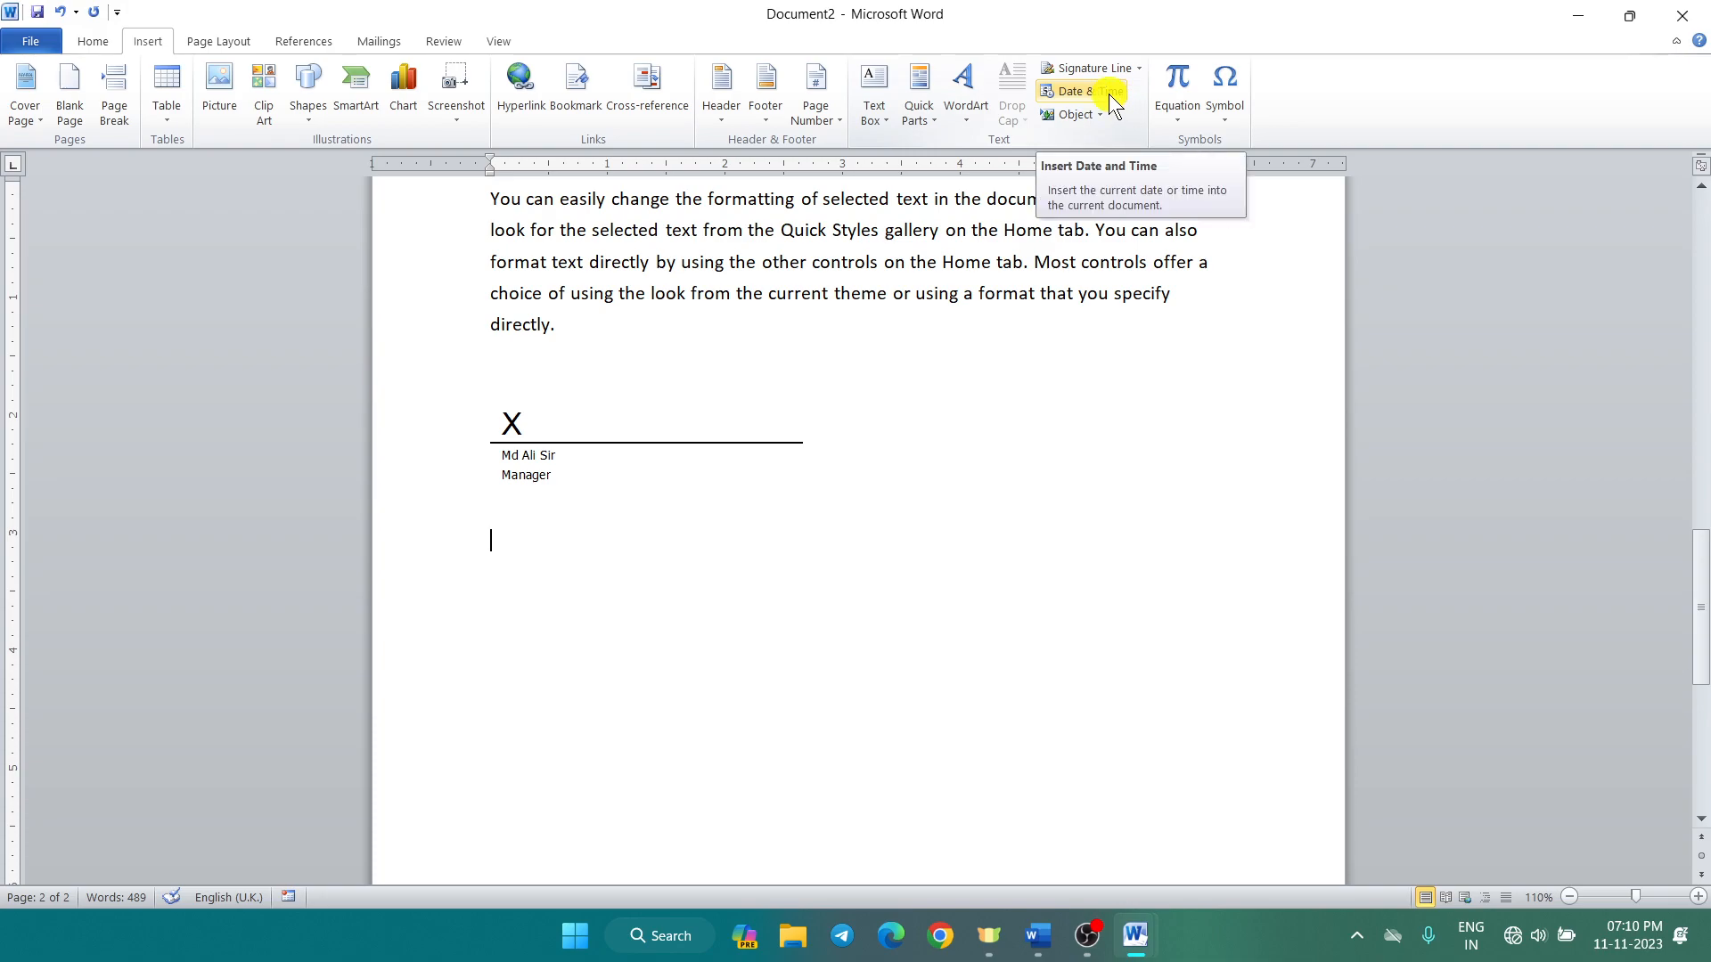
Step: Insert Saturday, 11 November 2023, then 11 Nov. 23, then 7:11:21 PM on separate lines
{"action": "left_click", "coordinate": [1113, 93]}
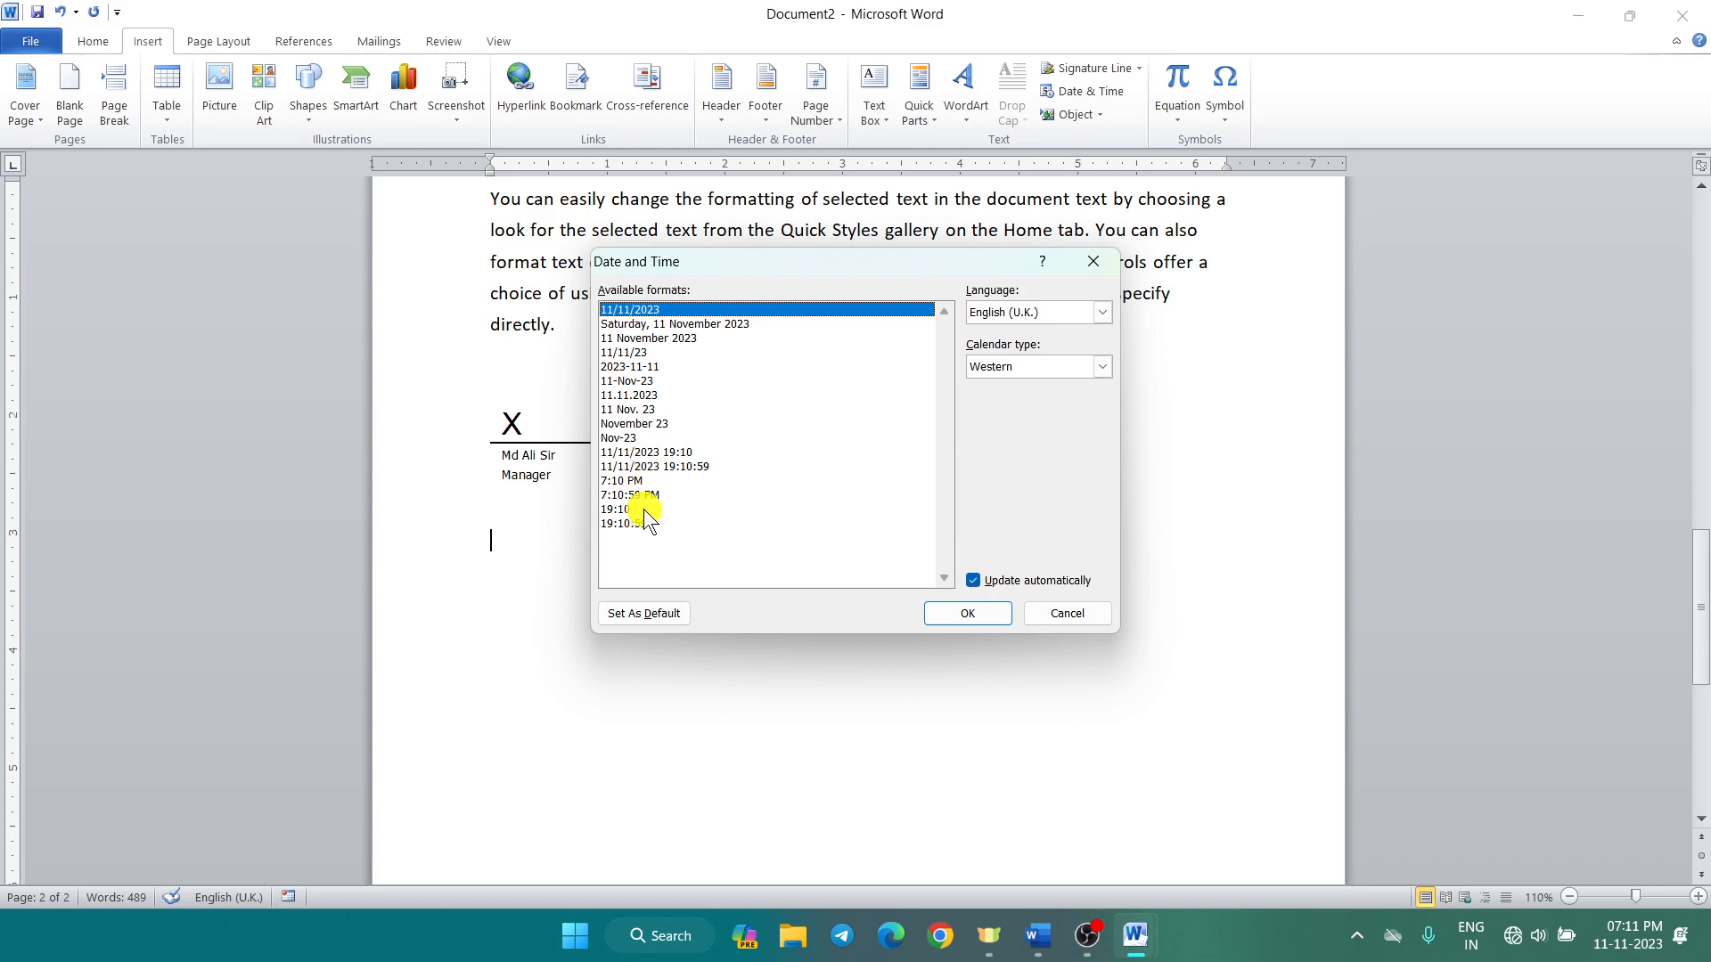
{"action": "left_click", "coordinate": [666, 326]}
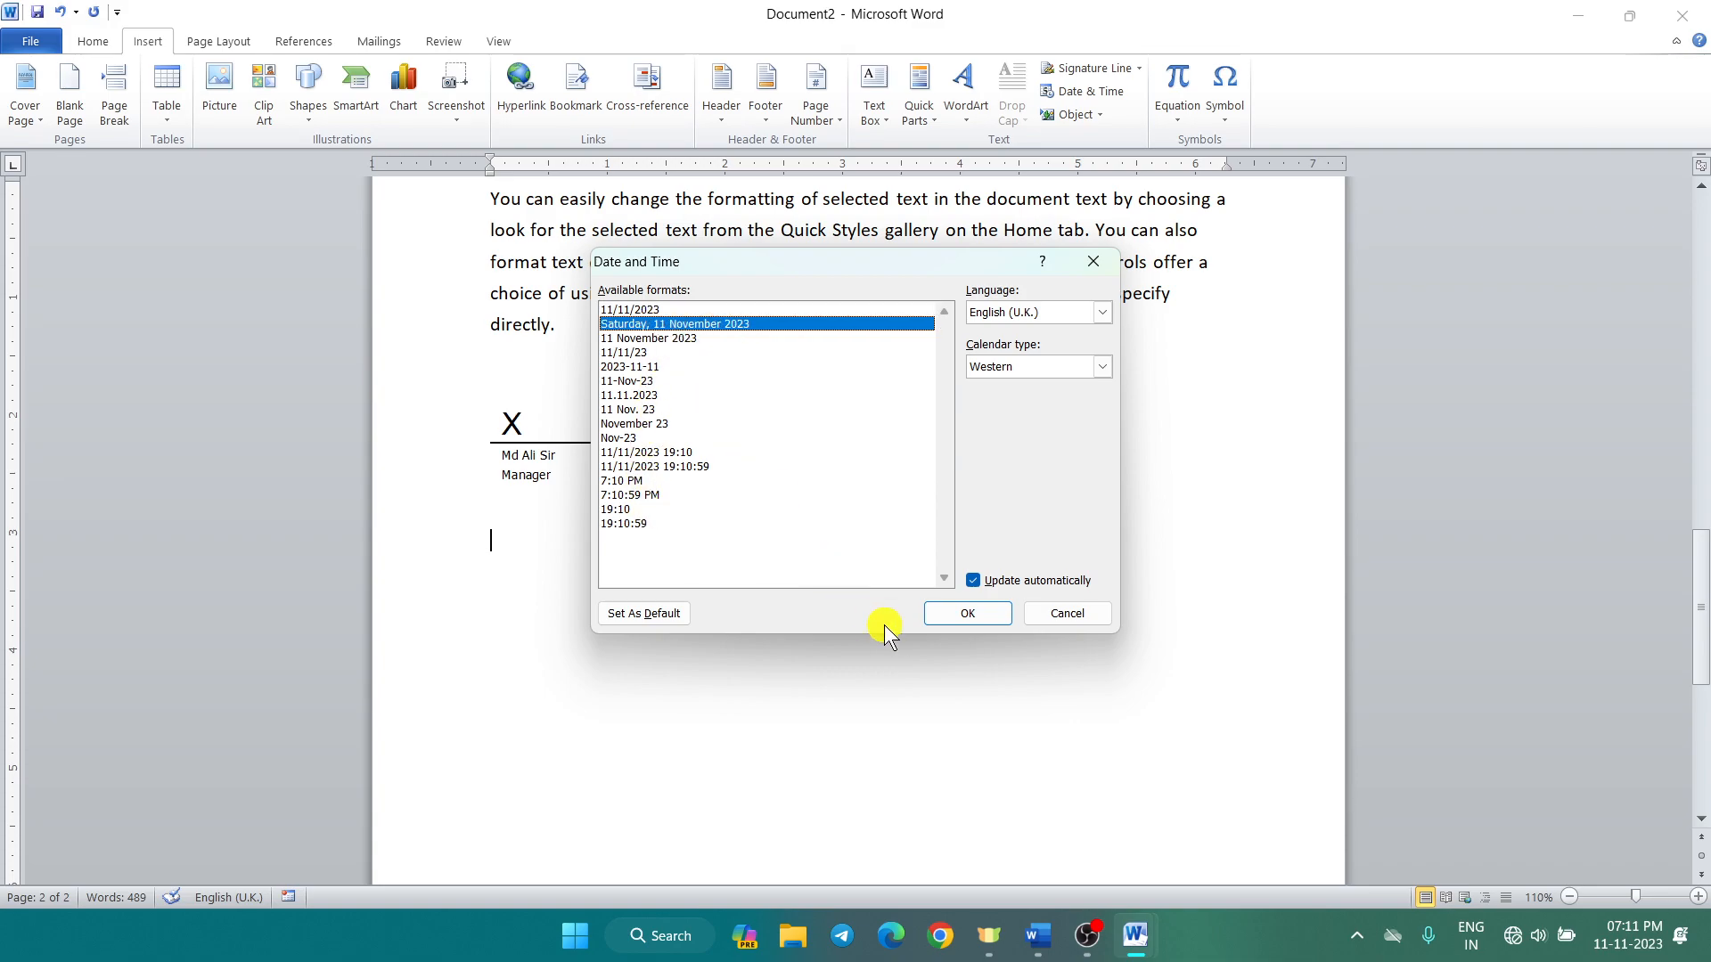
{"action": "left_click", "coordinate": [967, 613]}
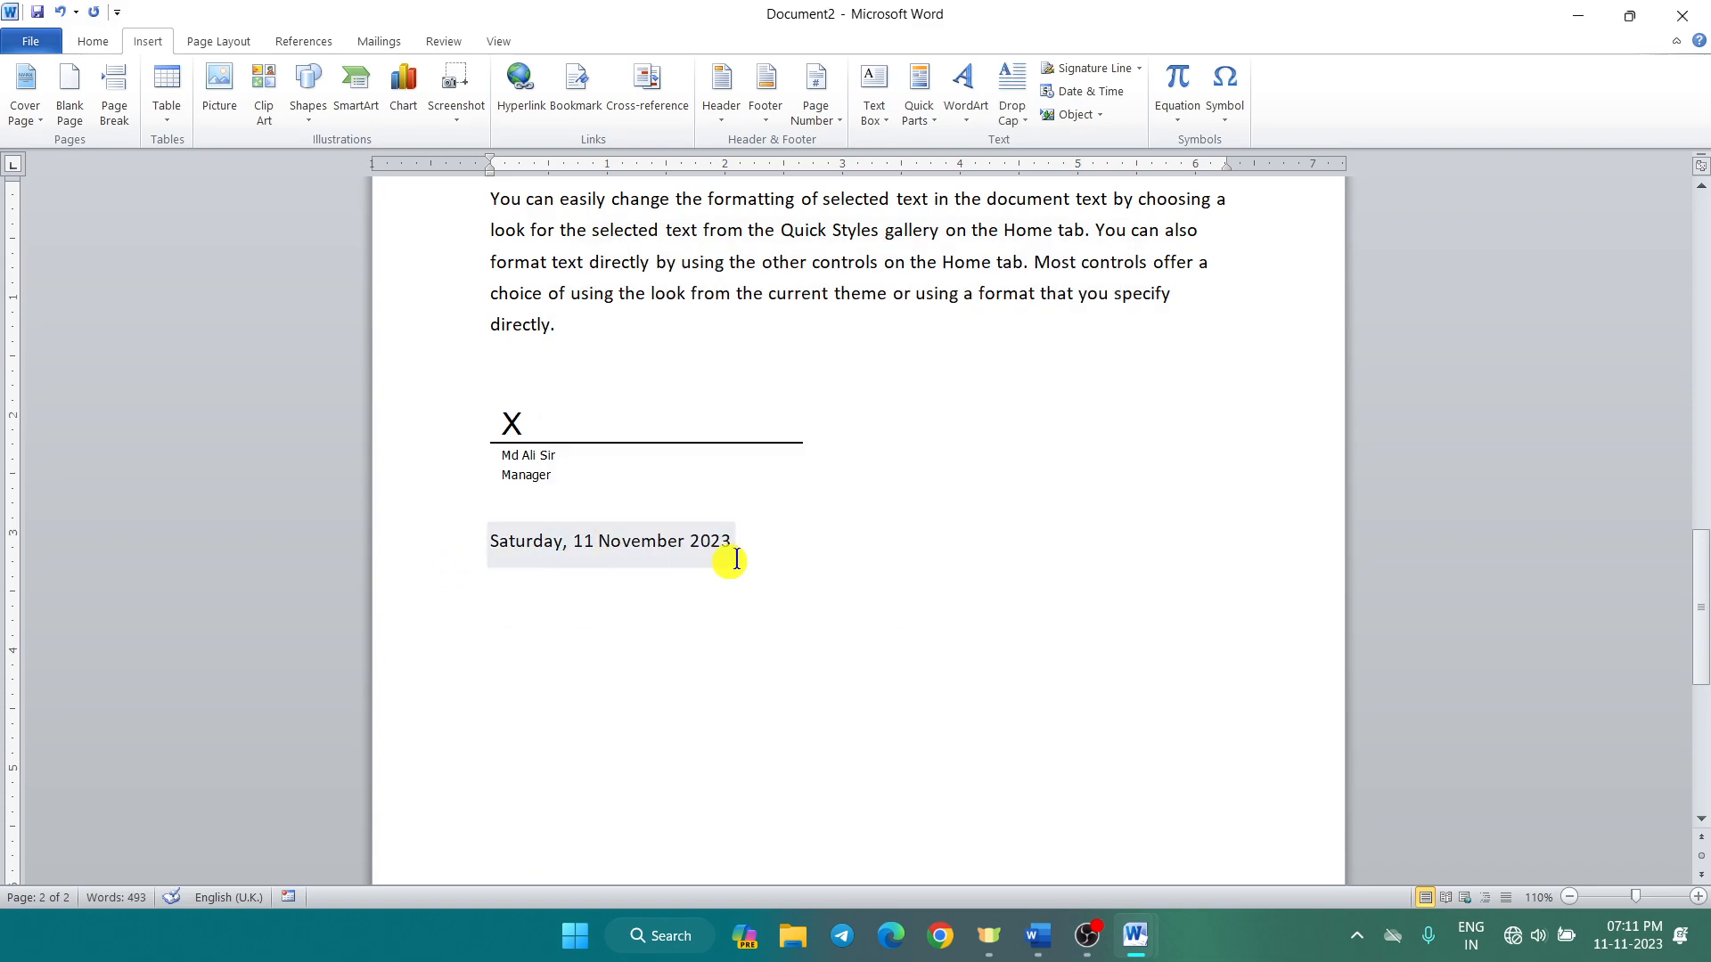
{"action": "key", "text": "Return"}
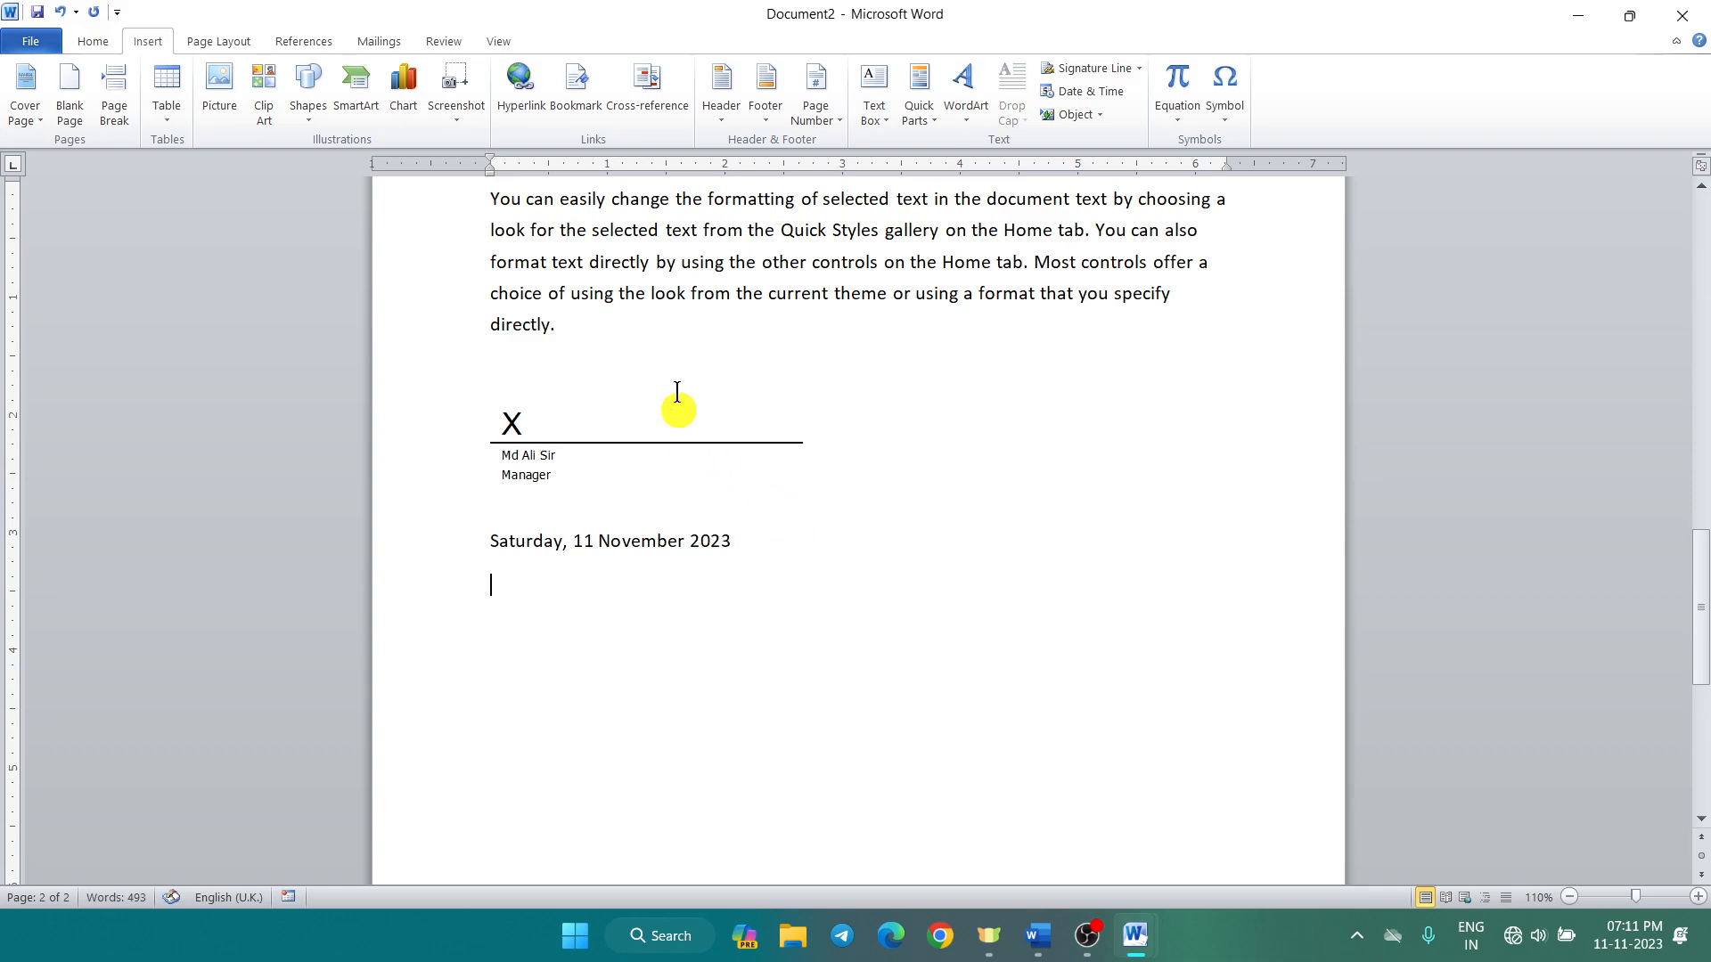
{"action": "left_click", "coordinate": [1078, 92]}
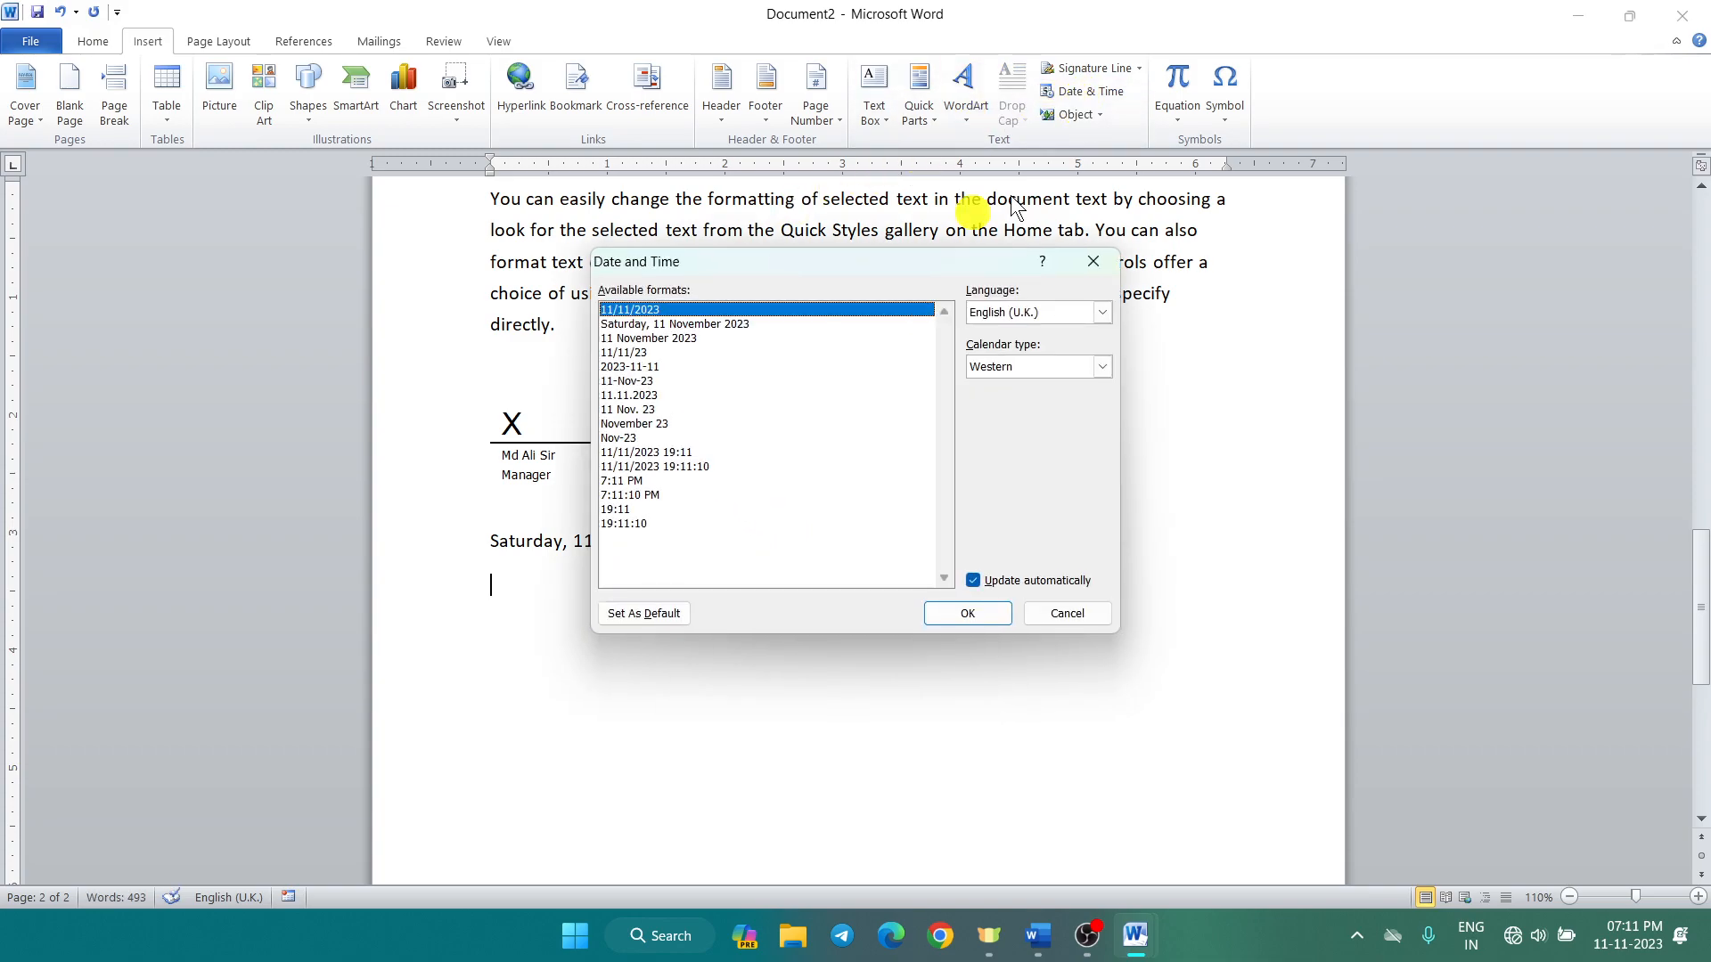
{"action": "left_click", "coordinate": [630, 411]}
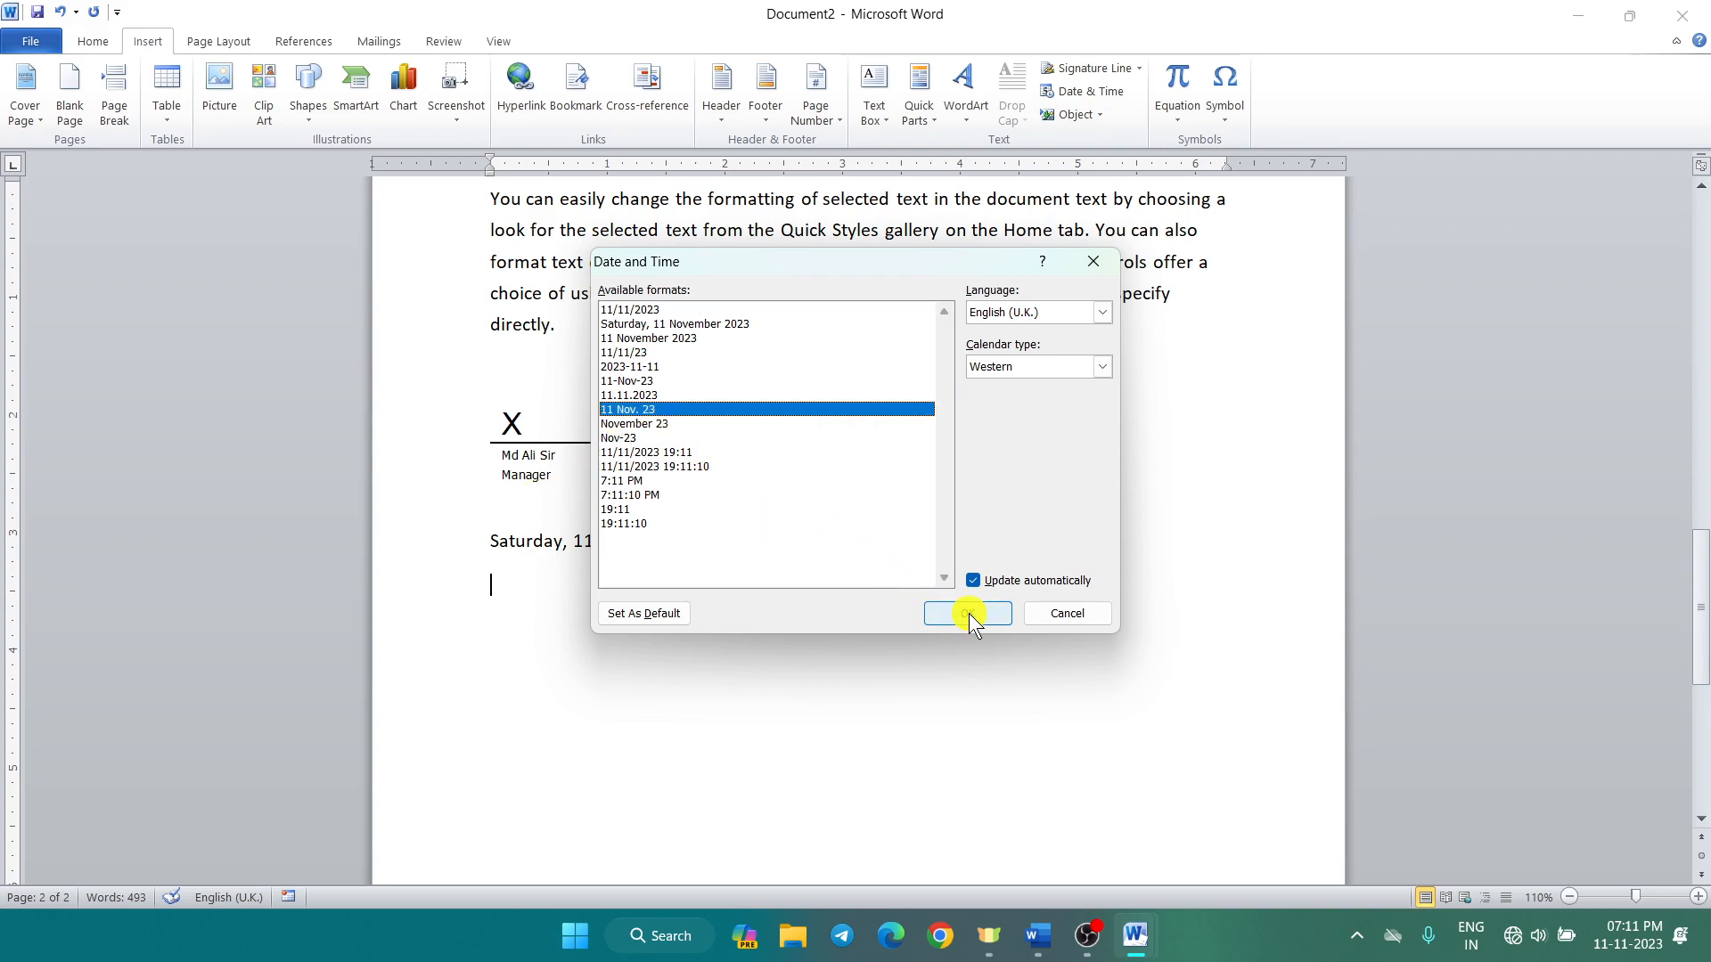
{"action": "left_click", "coordinate": [967, 613]}
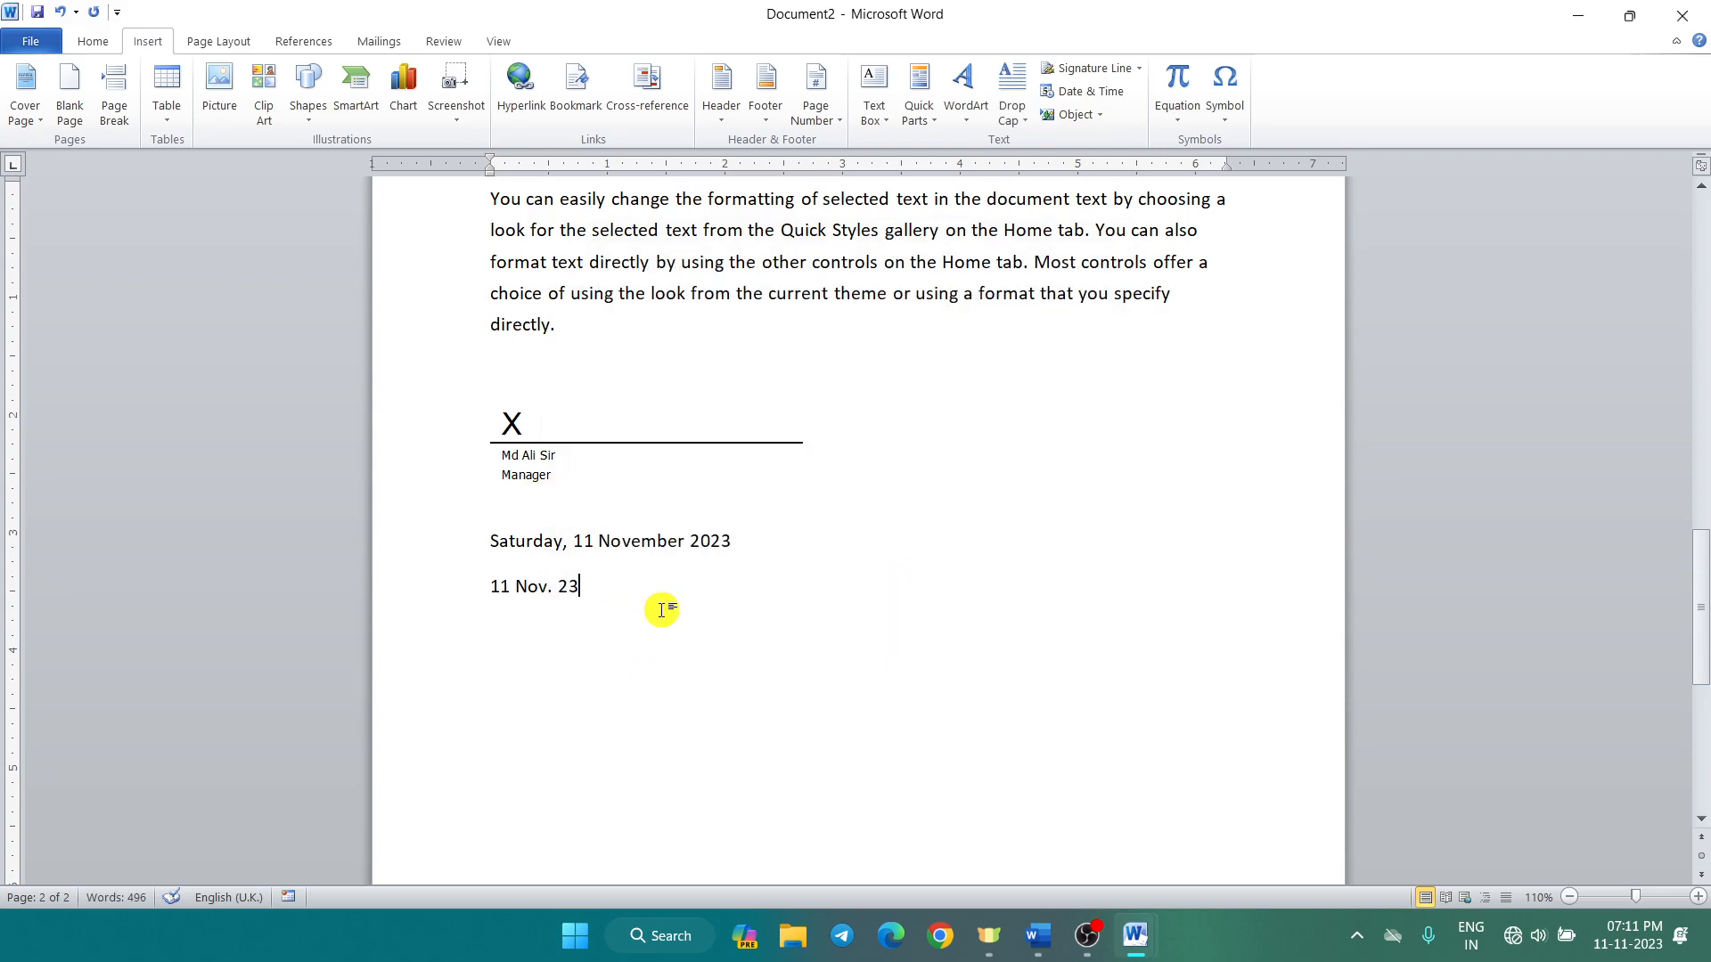
{"action": "key", "text": "Return"}
{"action": "left_click", "coordinate": [1103, 90]}
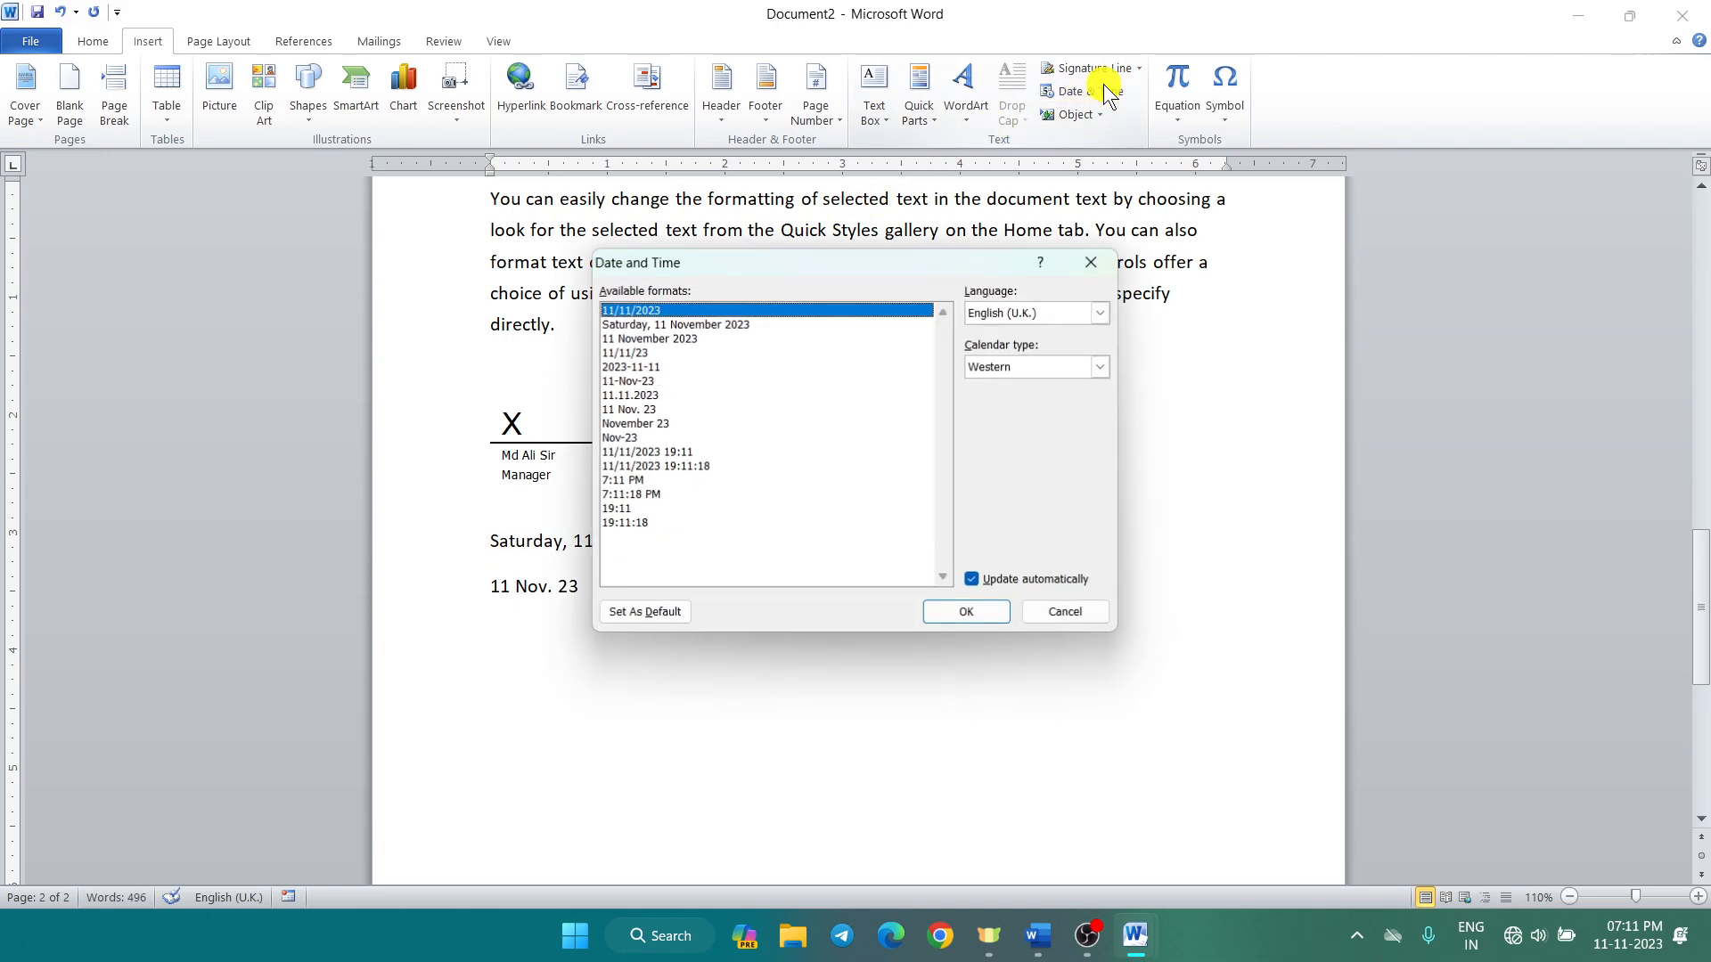
{"action": "left_click", "coordinate": [644, 495]}
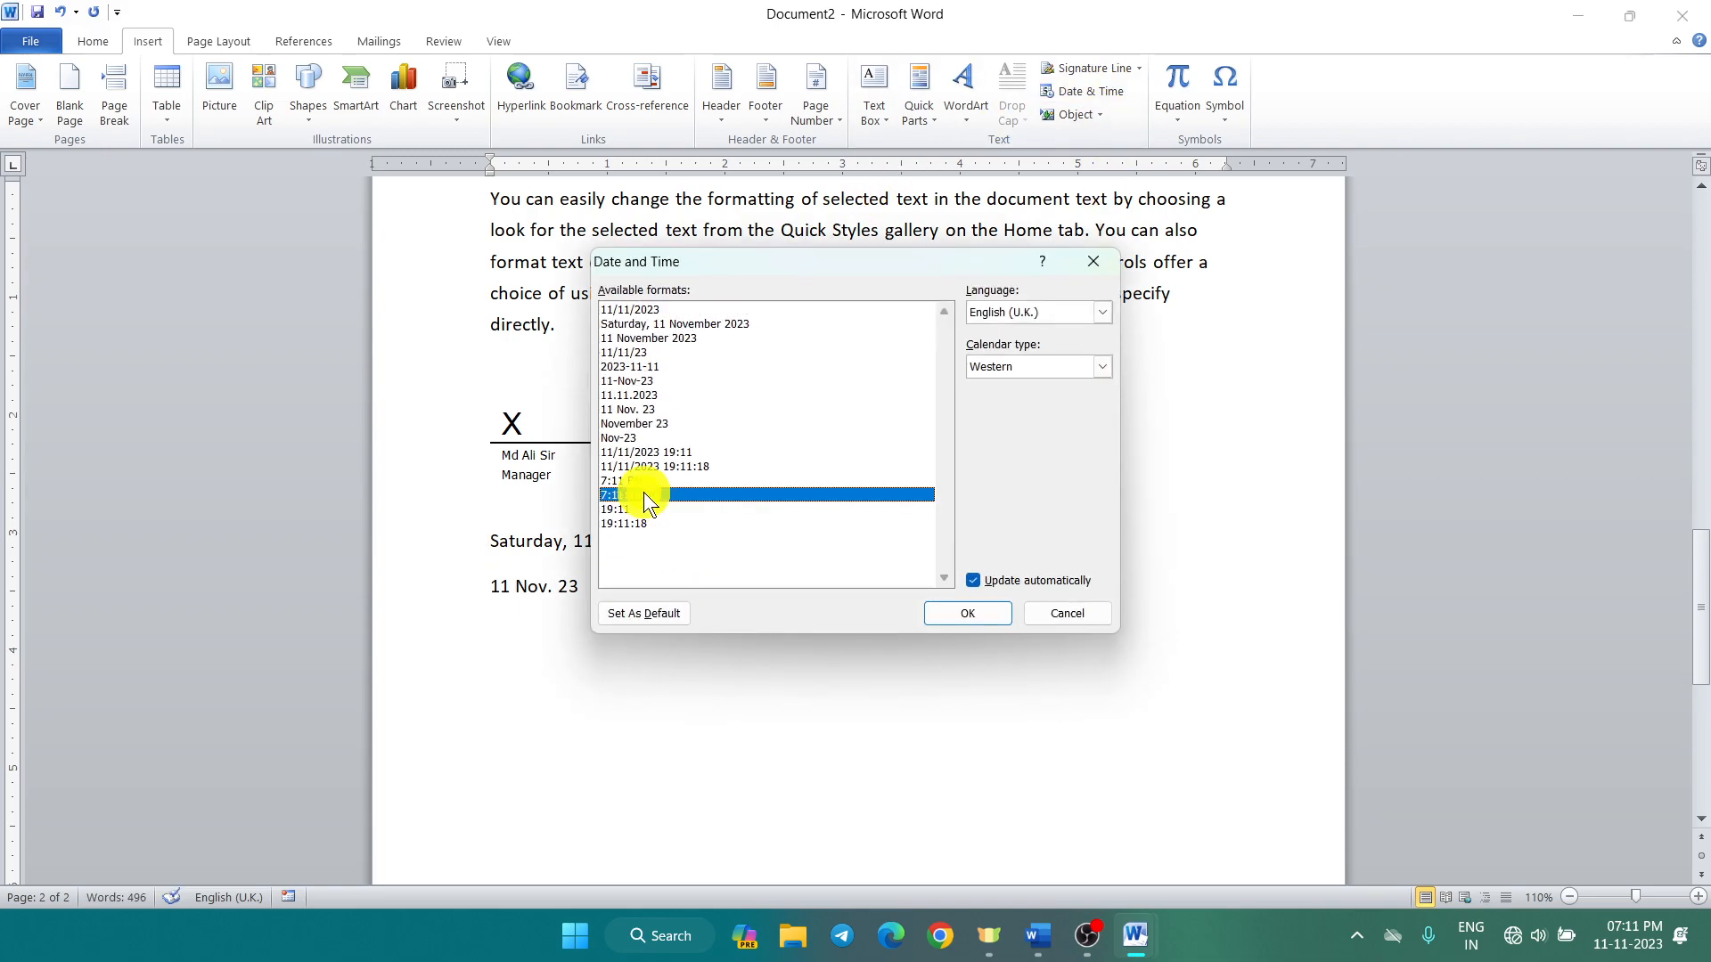
{"action": "left_click", "coordinate": [1000, 613]}
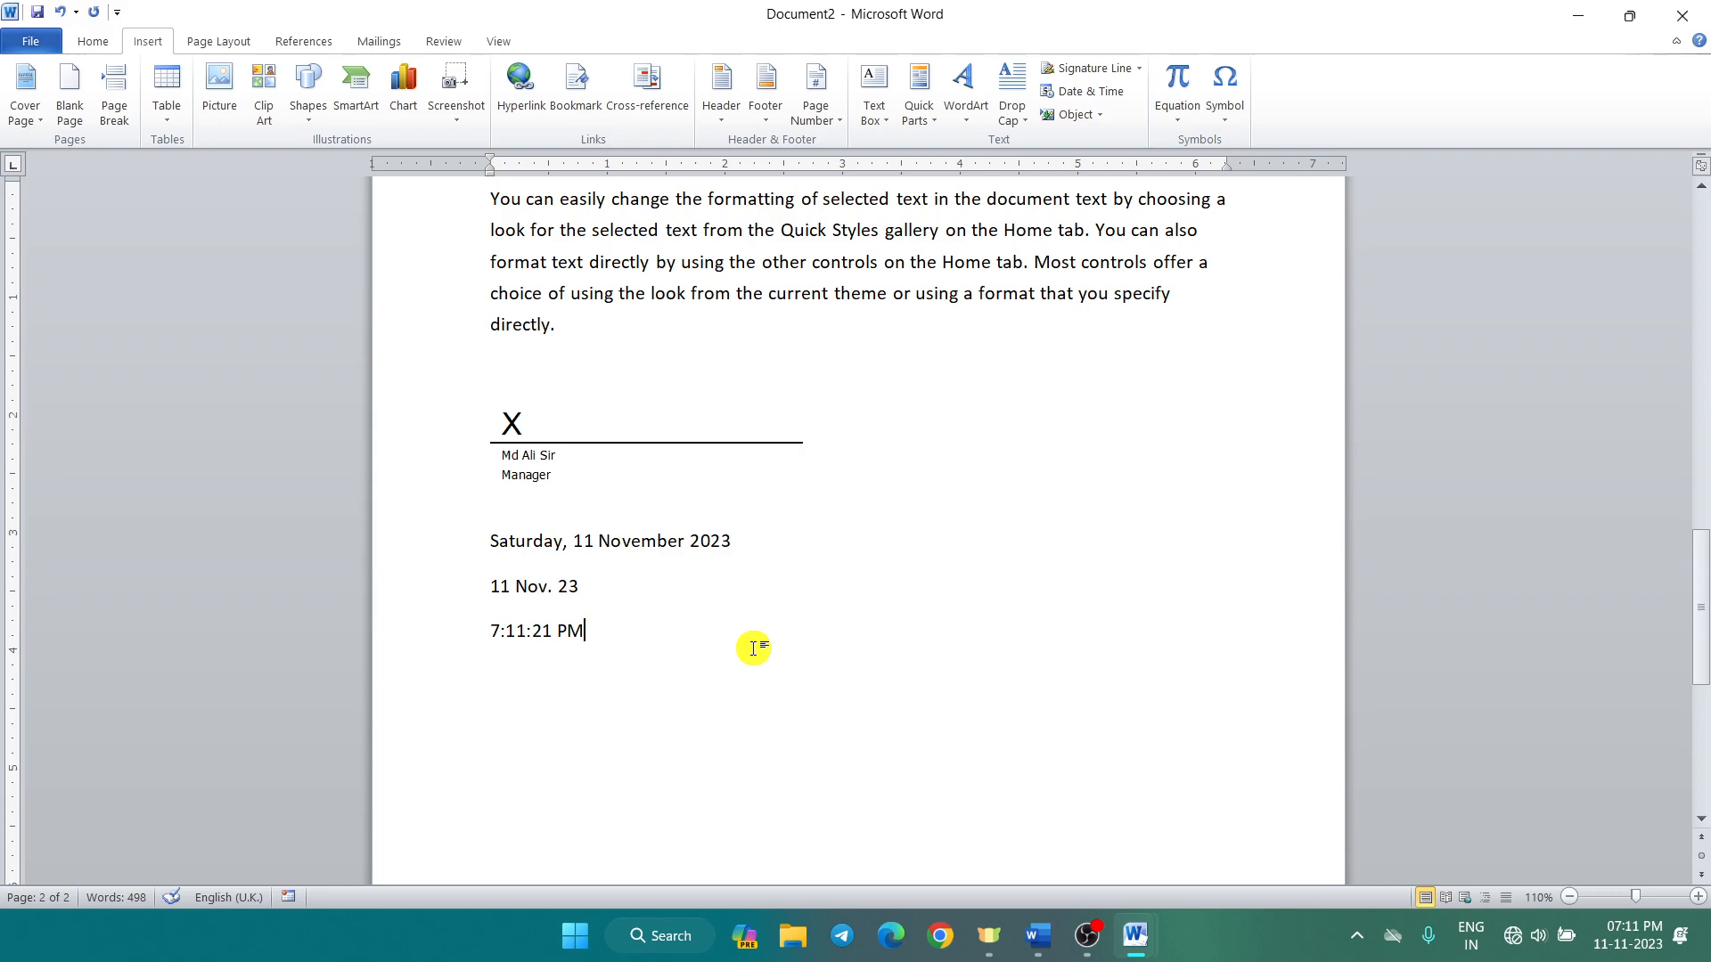
{"action": "key", "text": "Return"}
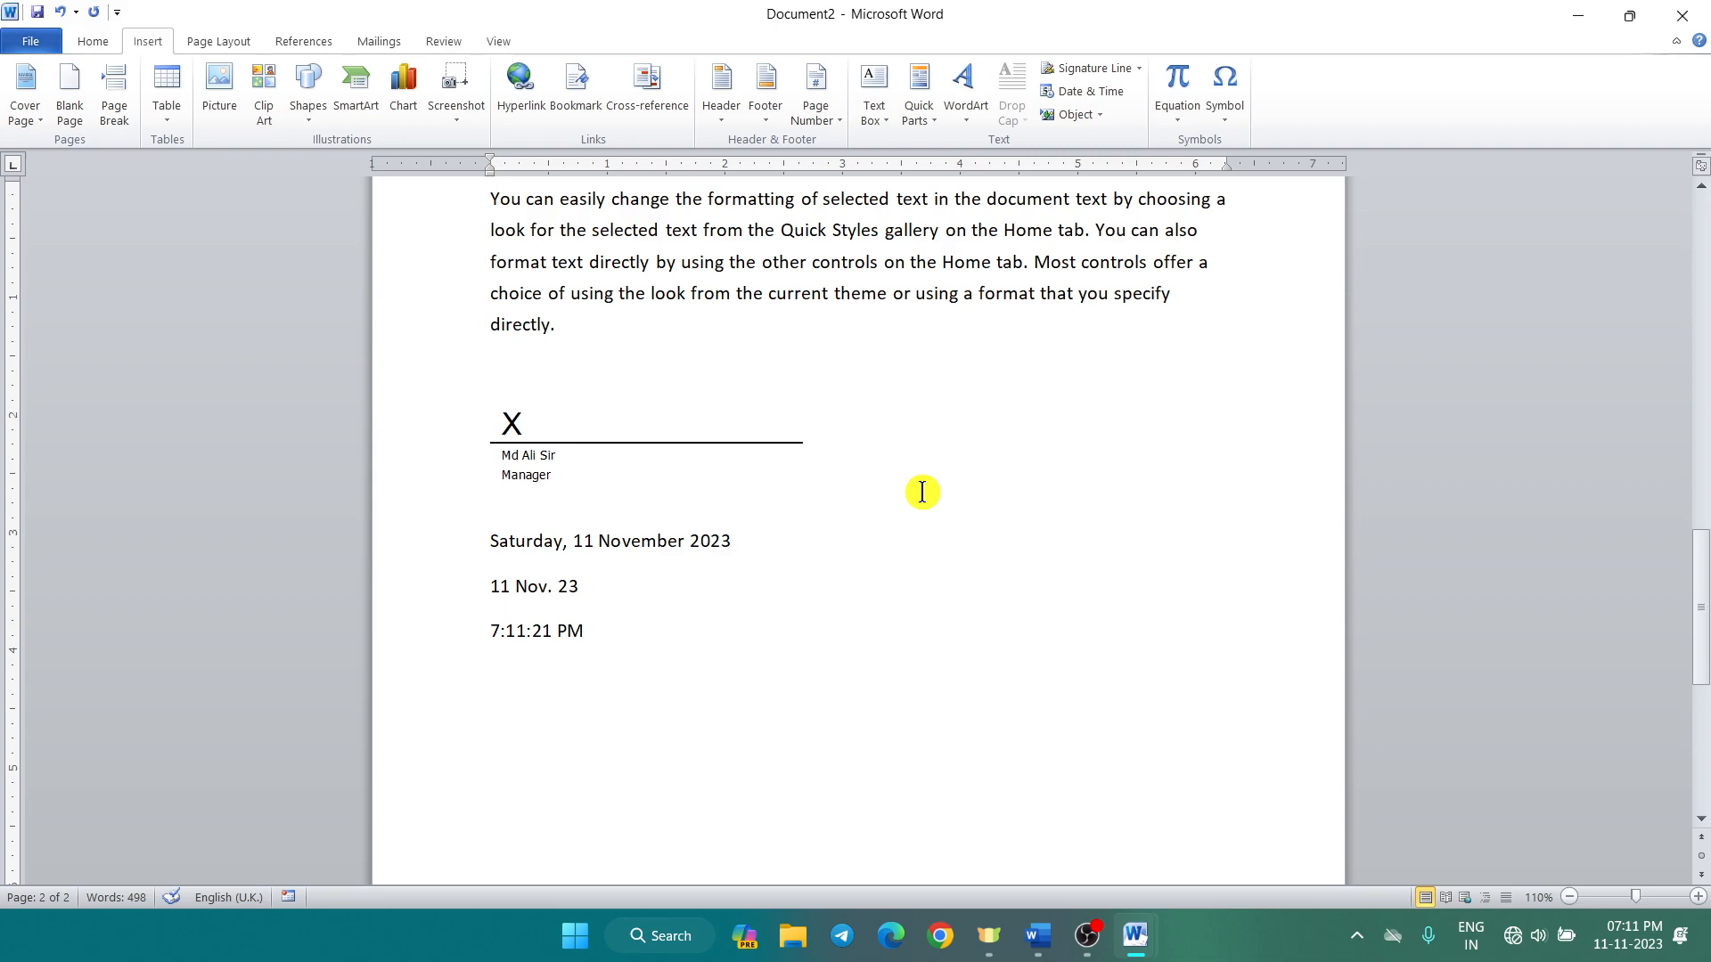
Step: Embed a new Microsoft Excel Worksheet object below the time
{"action": "left_click", "coordinate": [1104, 114]}
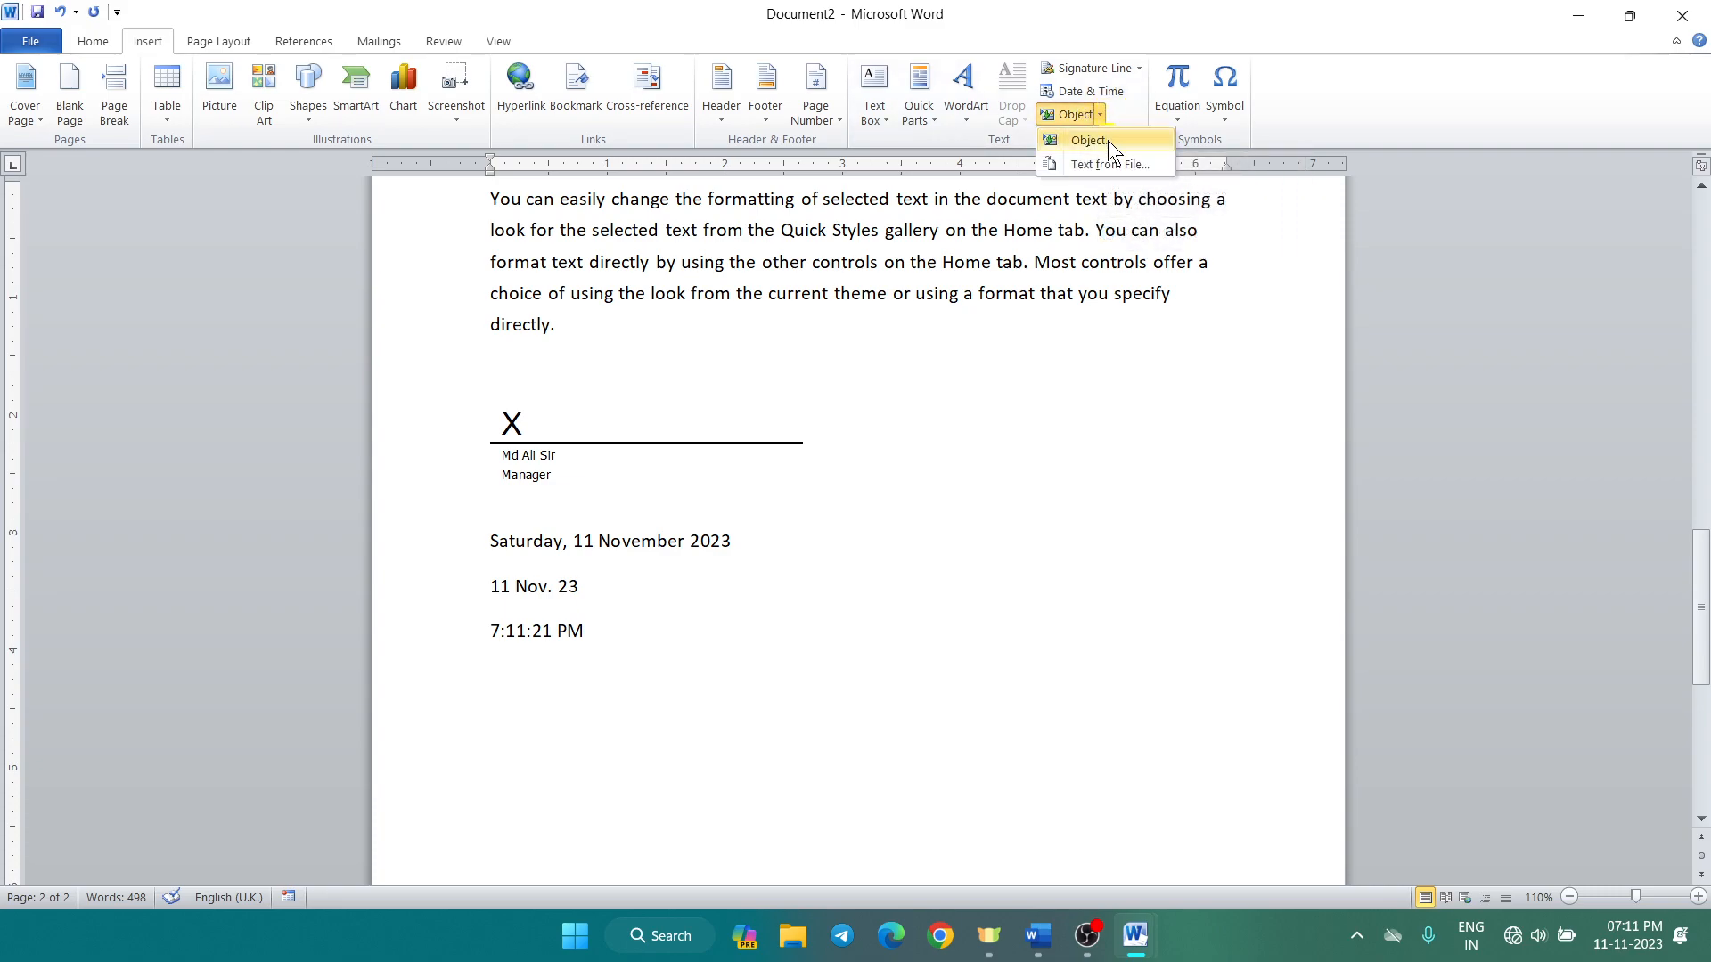
{"action": "left_click", "coordinate": [1108, 141]}
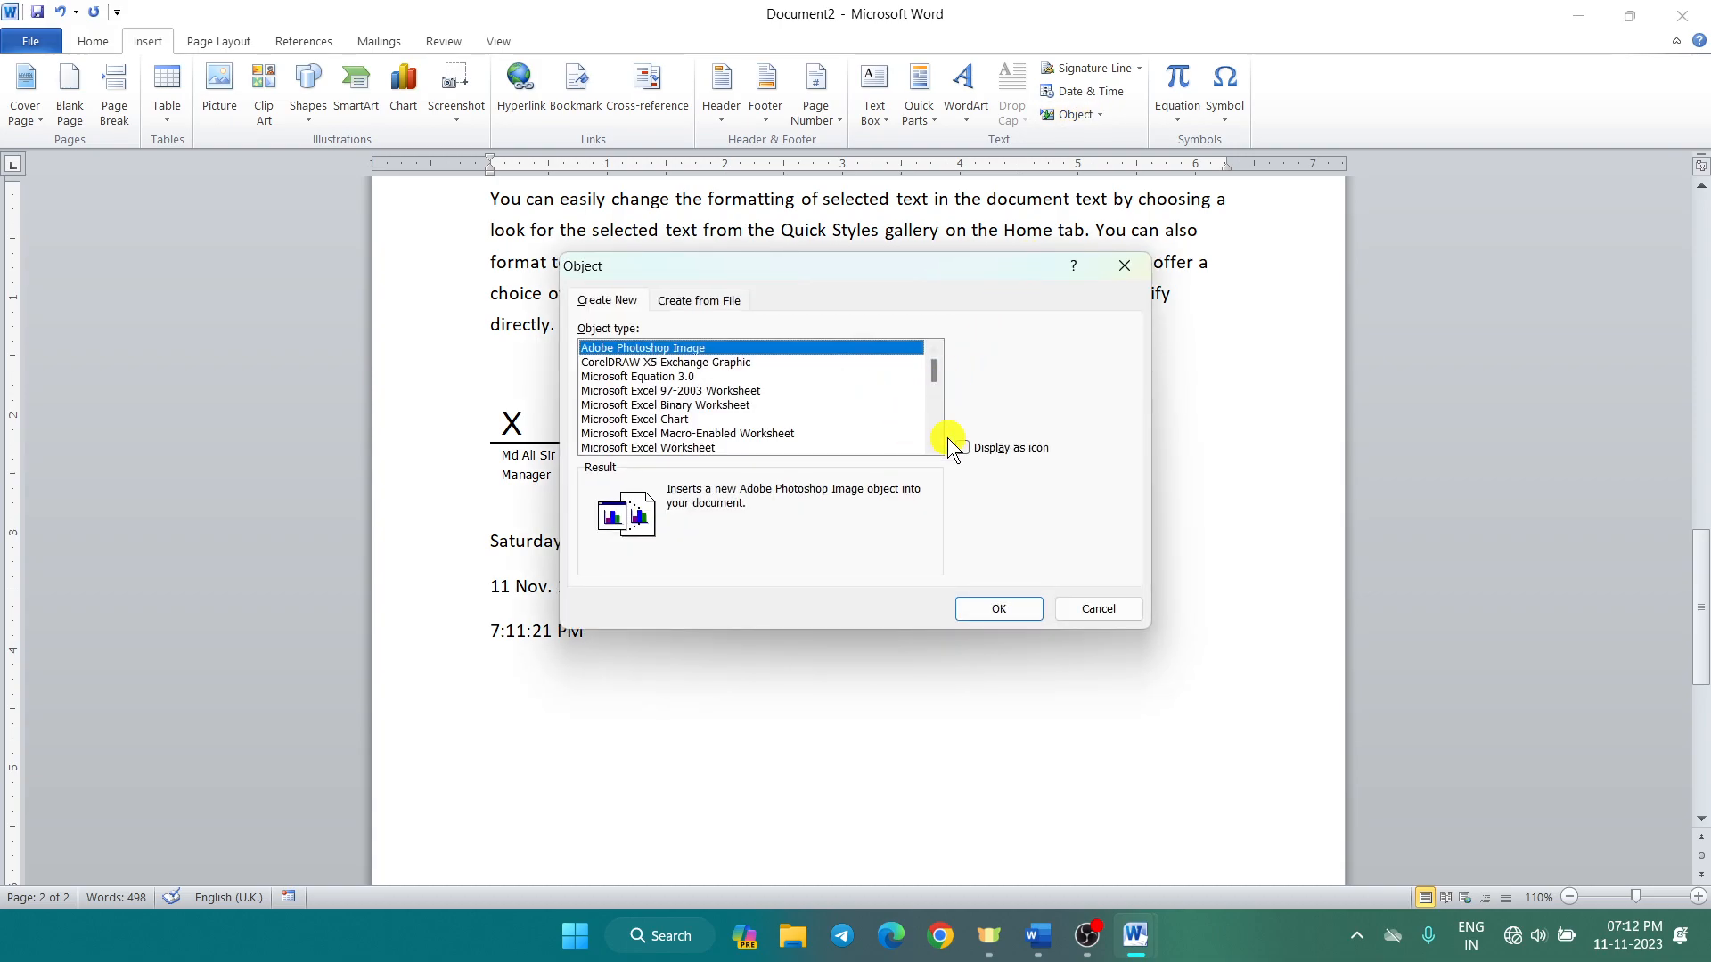
{"action": "left_click", "coordinate": [713, 448]}
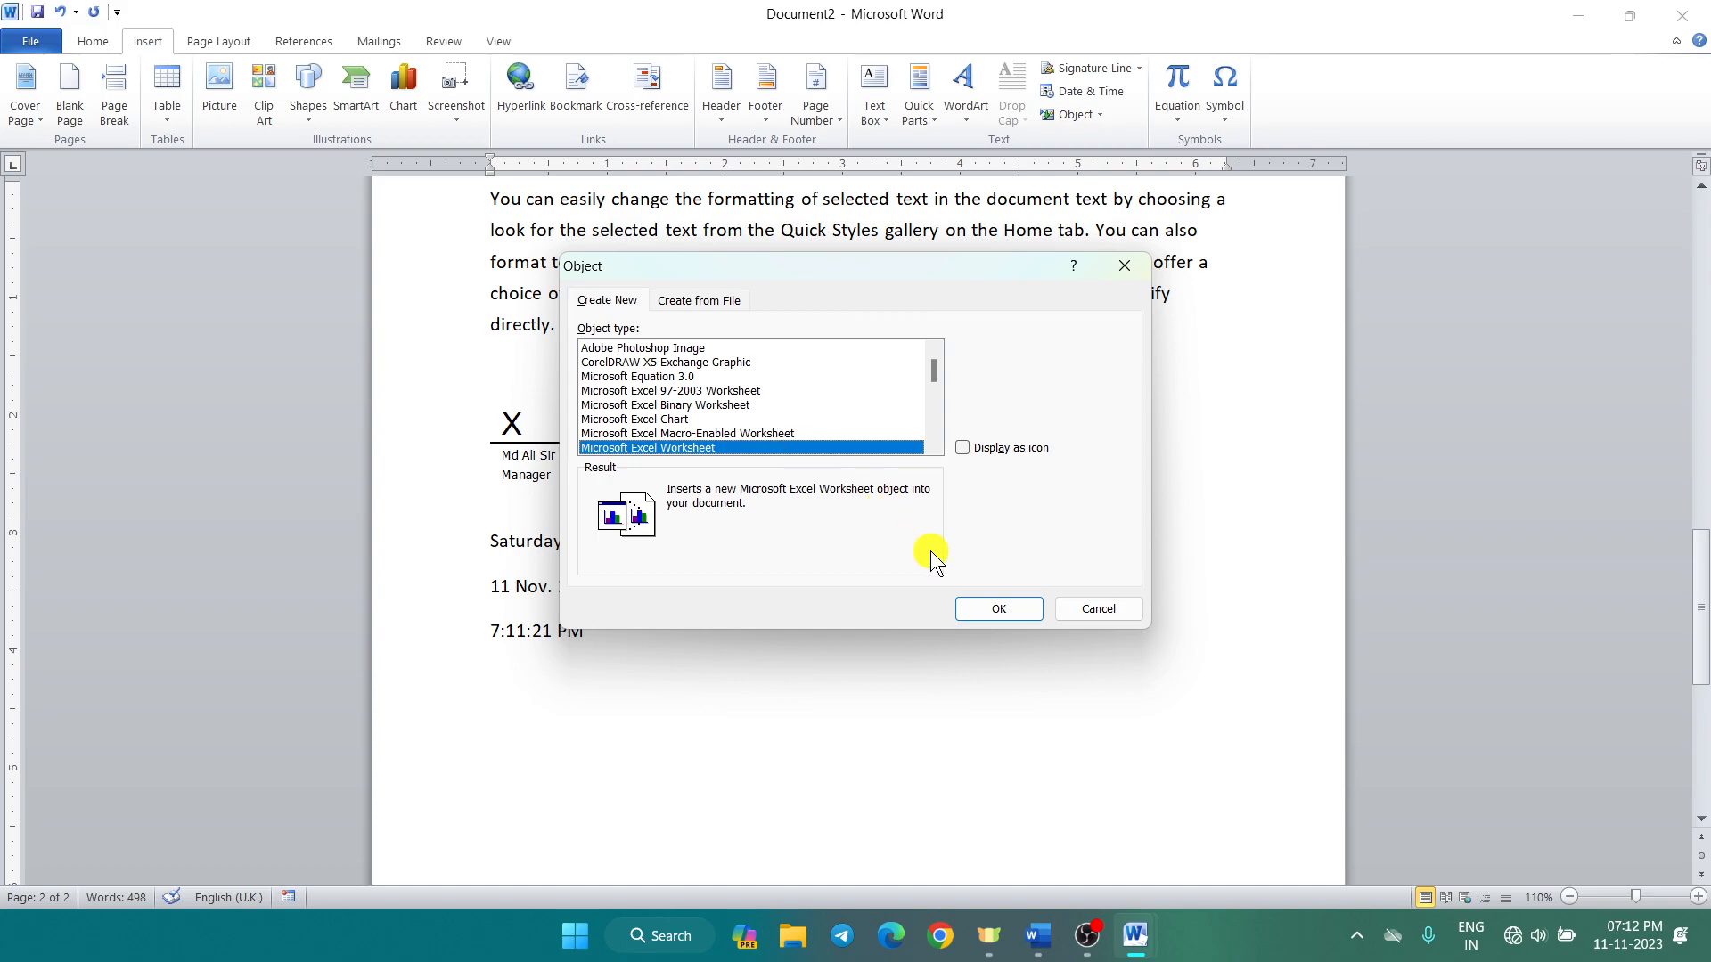
{"action": "left_click", "coordinate": [996, 611]}
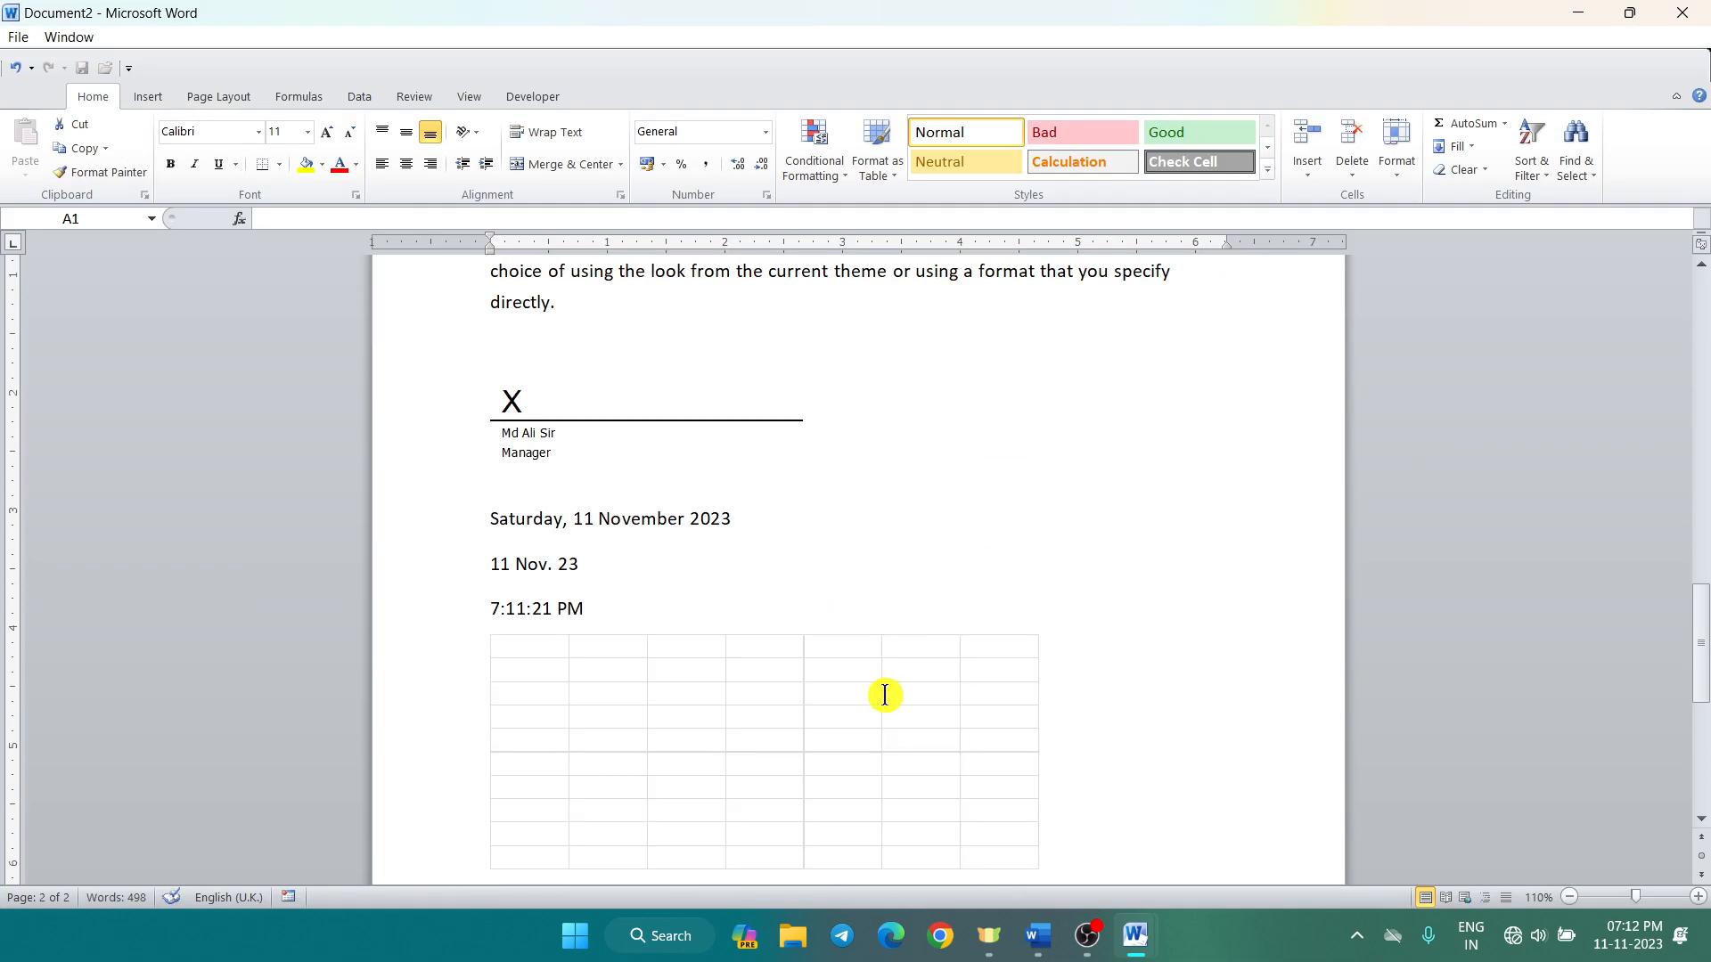
{"action": "left_click", "coordinate": [885, 695]}
Step: Enter the headers name, id and marks in cells A1 to C1
{"action": "left_click", "coordinate": [533, 647]}
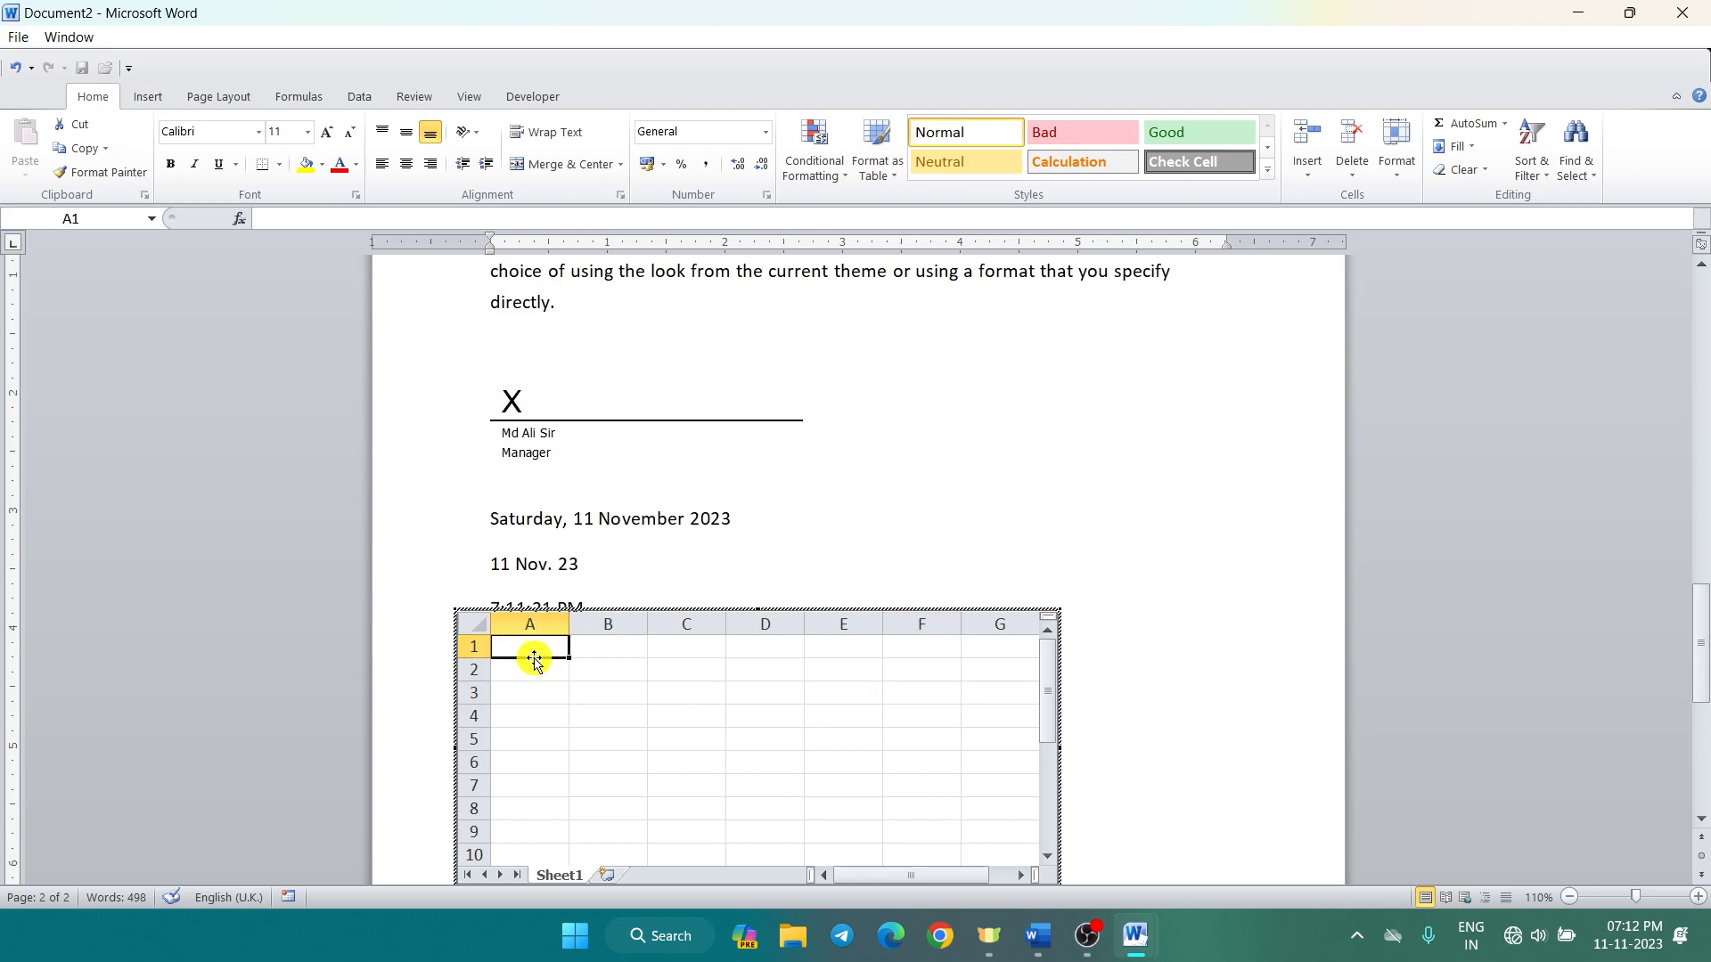
{"action": "type", "text": "name"}
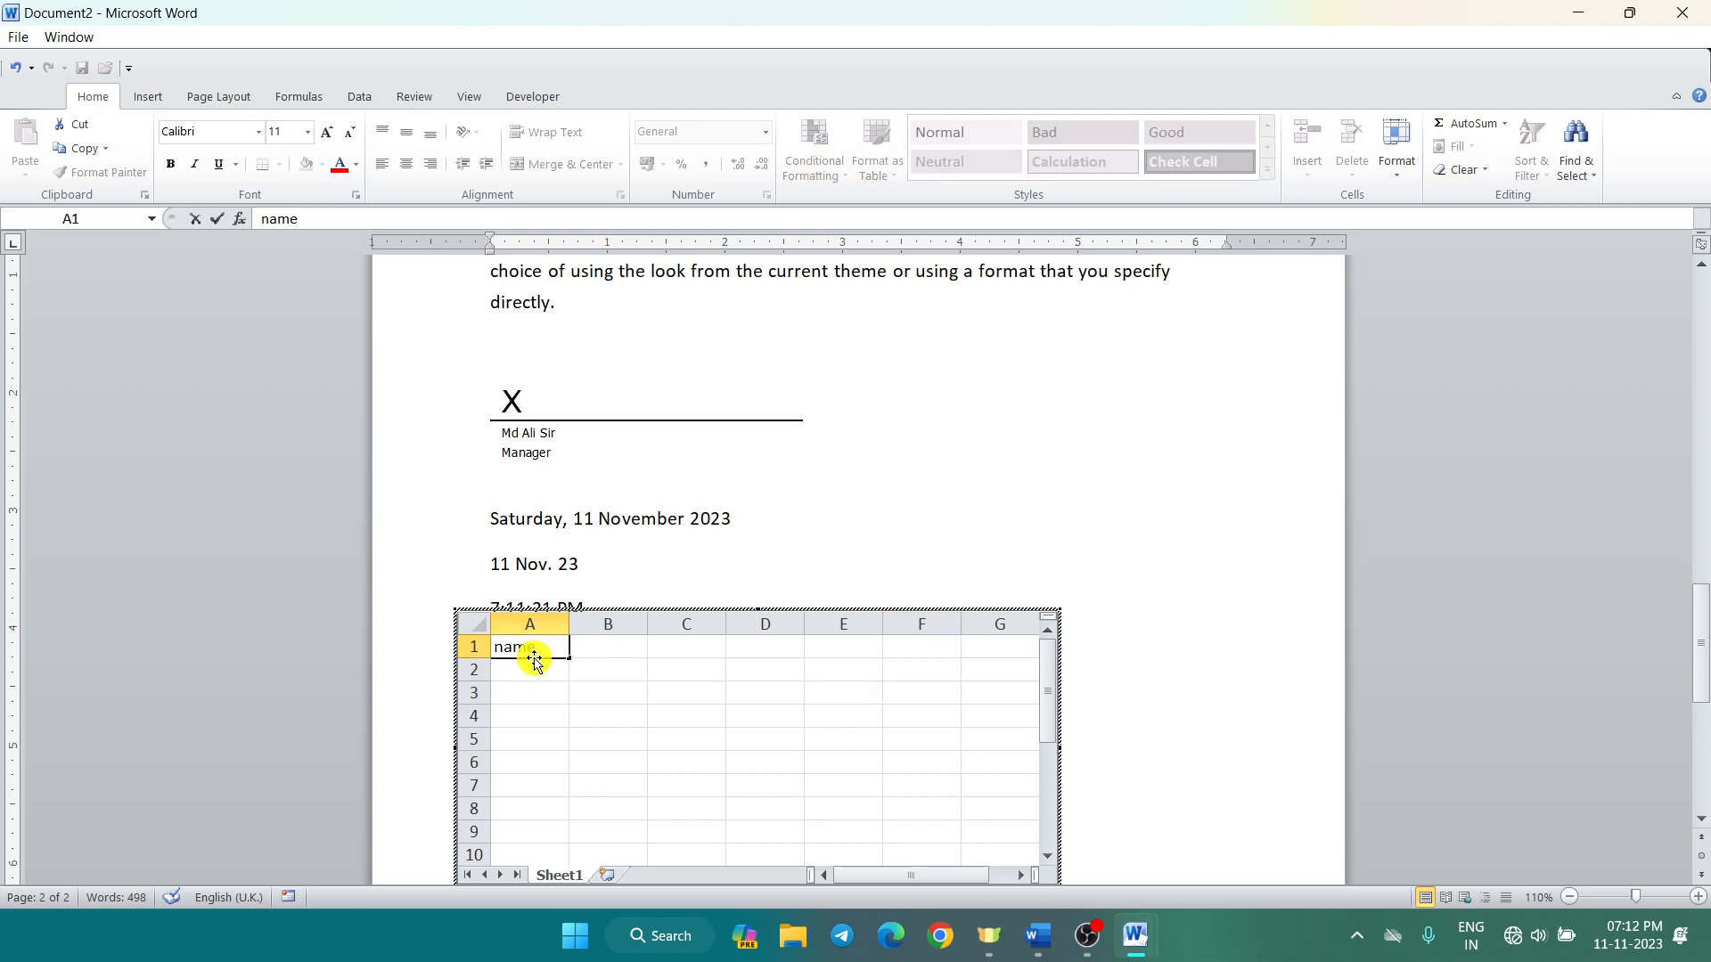
{"action": "key", "text": "Tab"}
{"action": "type", "text": "i"}
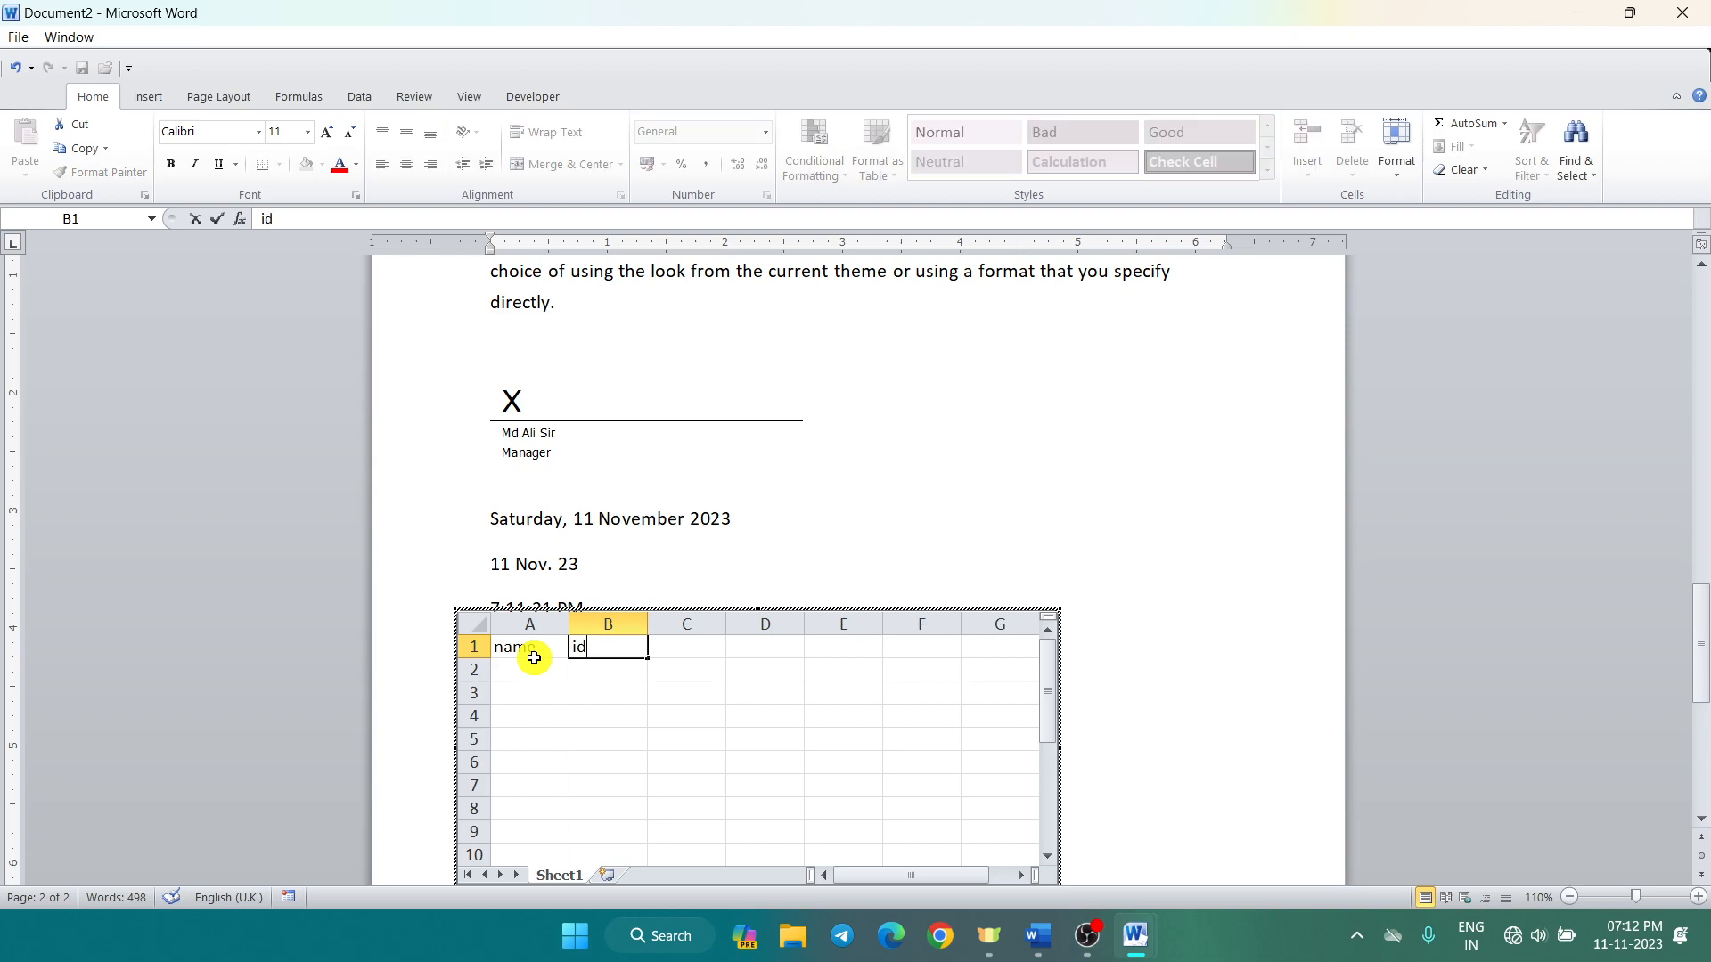
{"action": "key", "text": "Tab"}
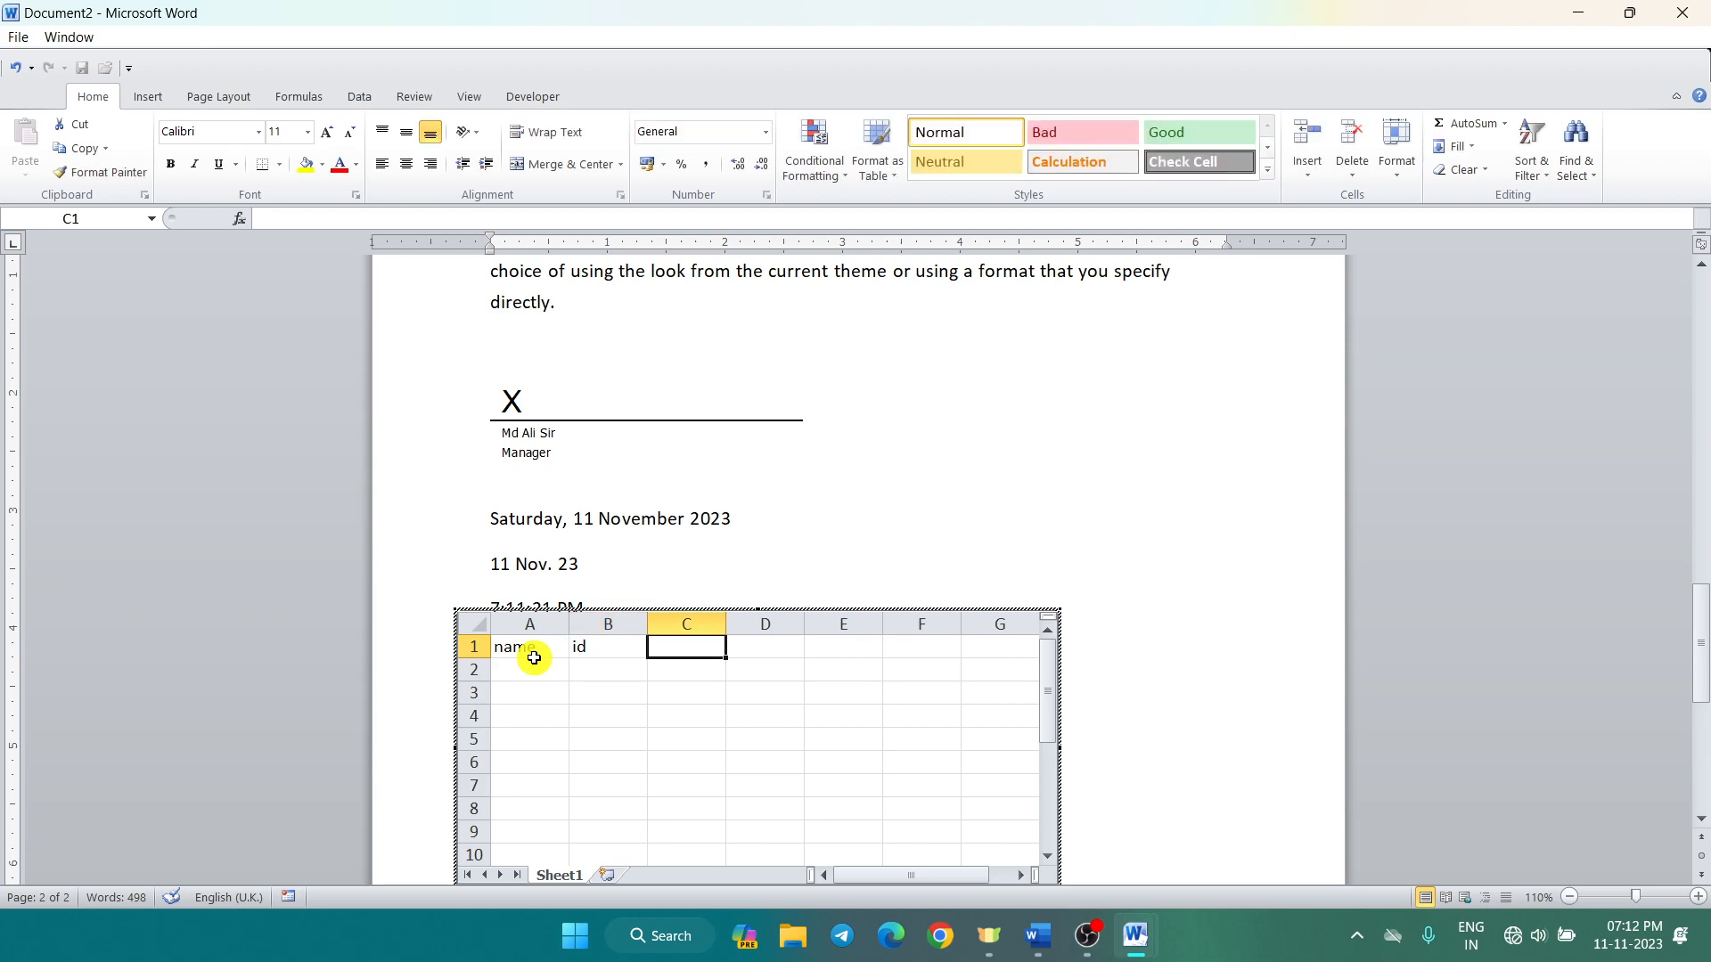
{"action": "type", "text": "marks"}
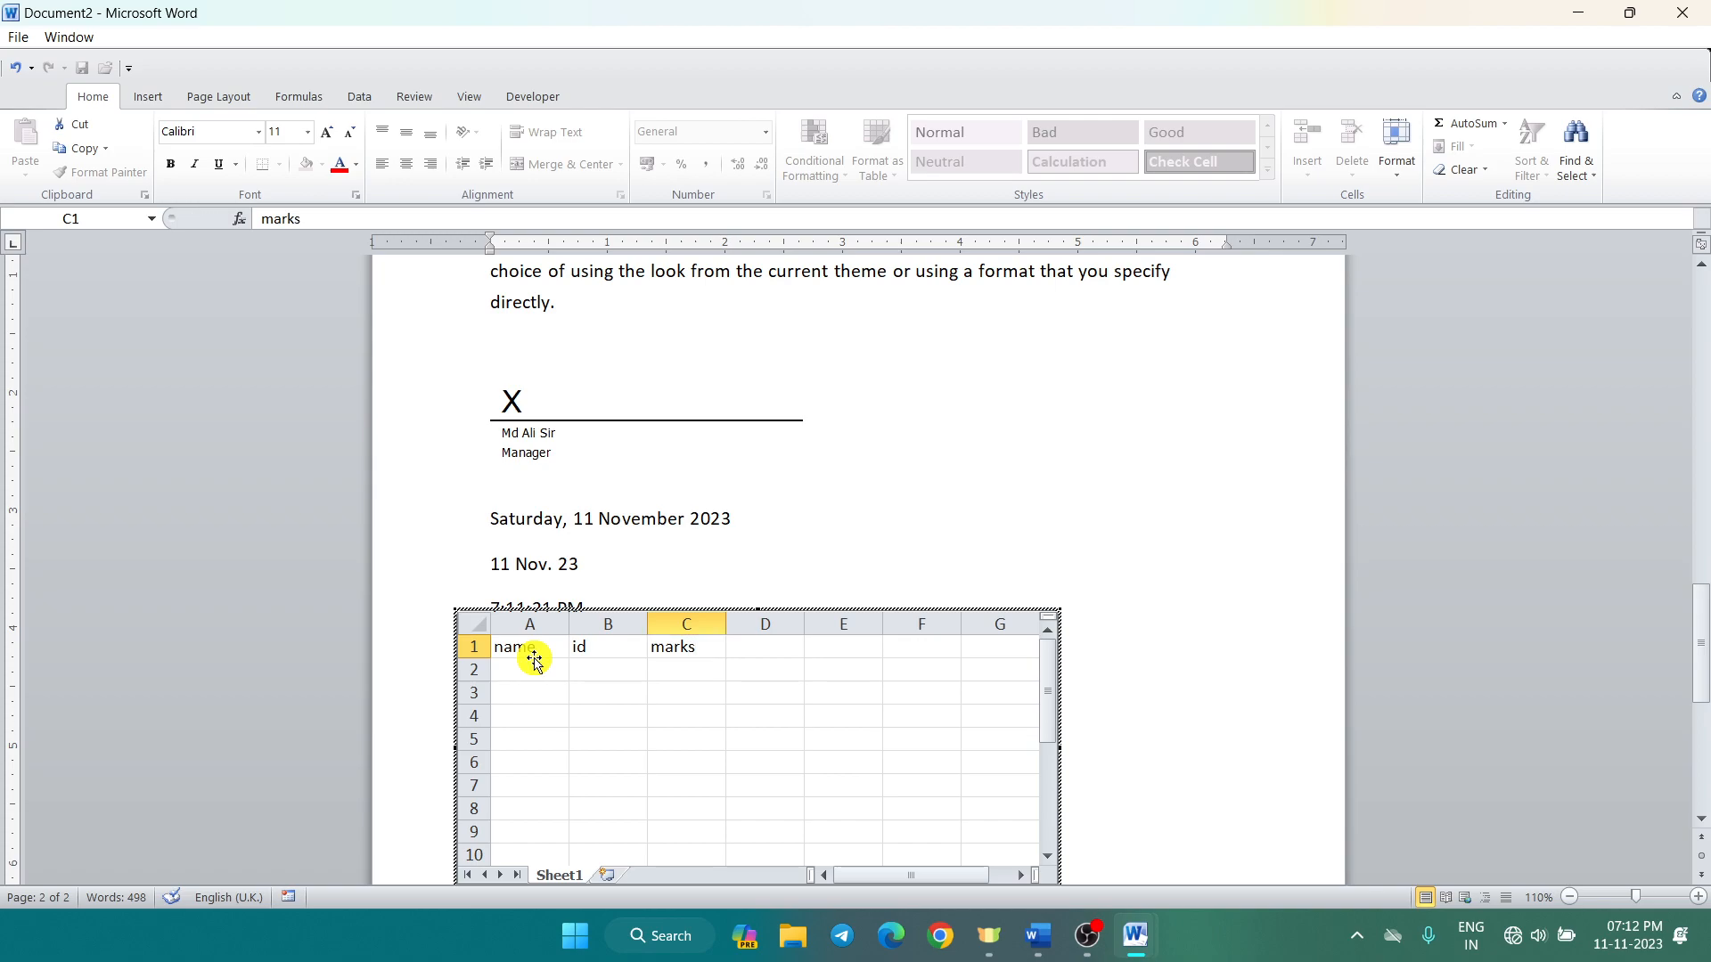
{"action": "key", "text": "Return"}
Step: Fill rows 2 and 3 with two students' names, ids 101 and 102, marks 69 and 52
{"action": "type", "text": "ali sir"}
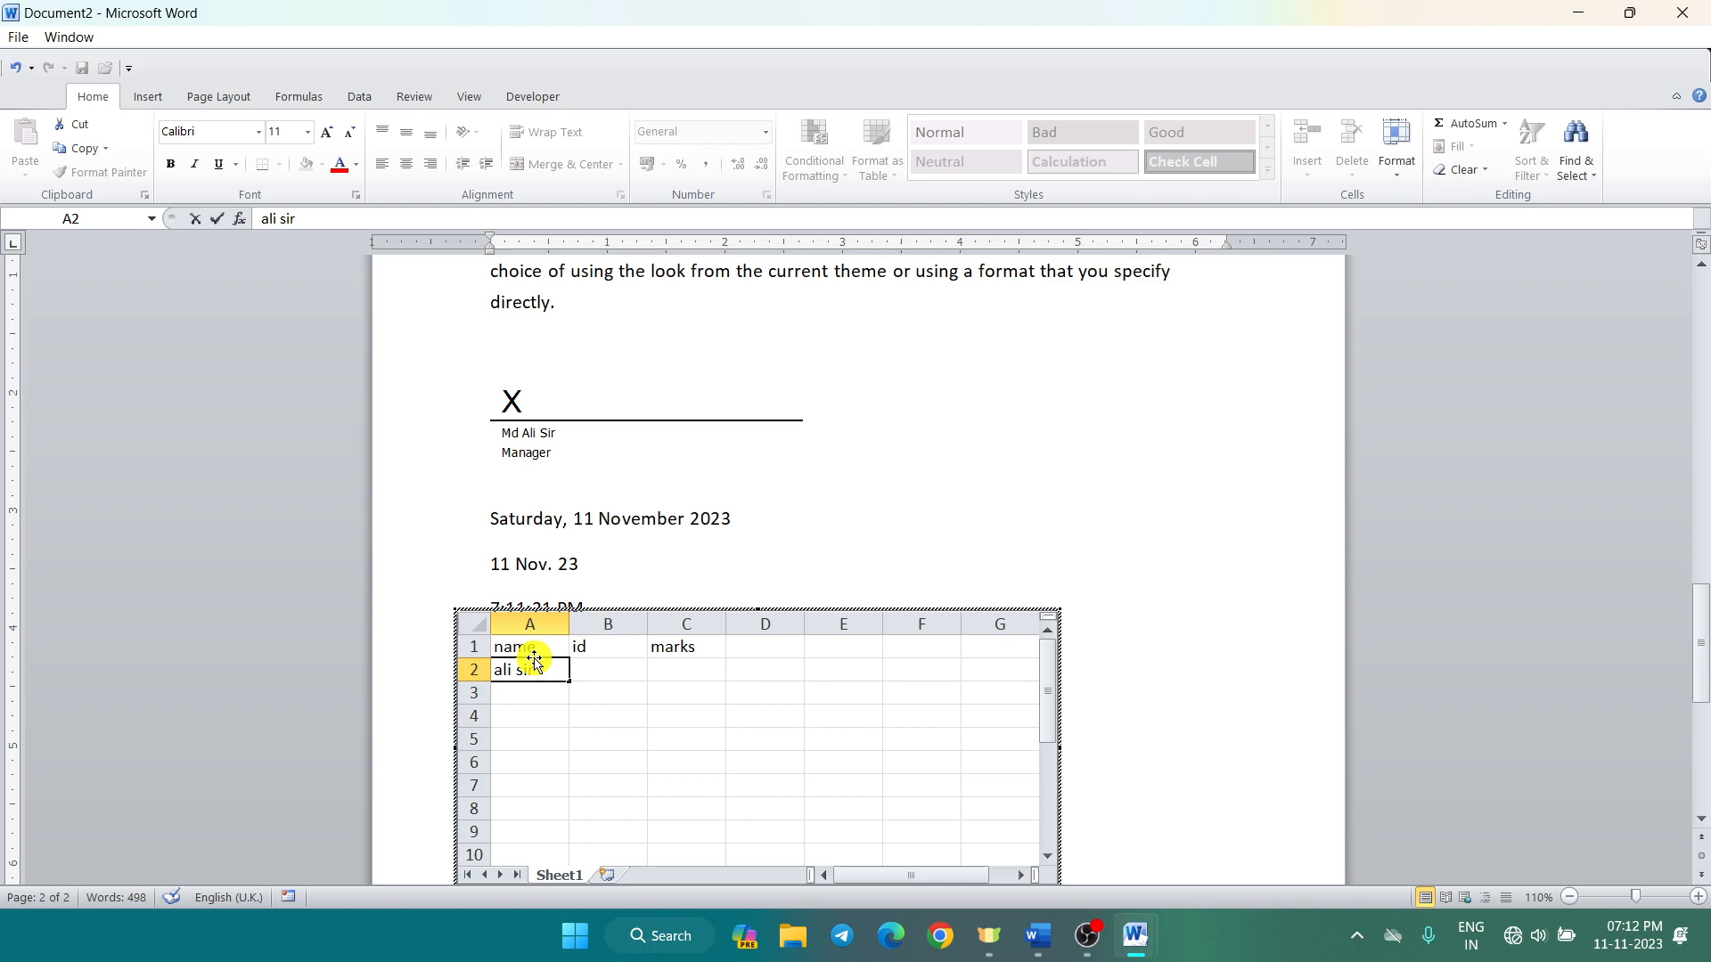
{"action": "key", "text": "Tab"}
{"action": "type", "text": "1"}
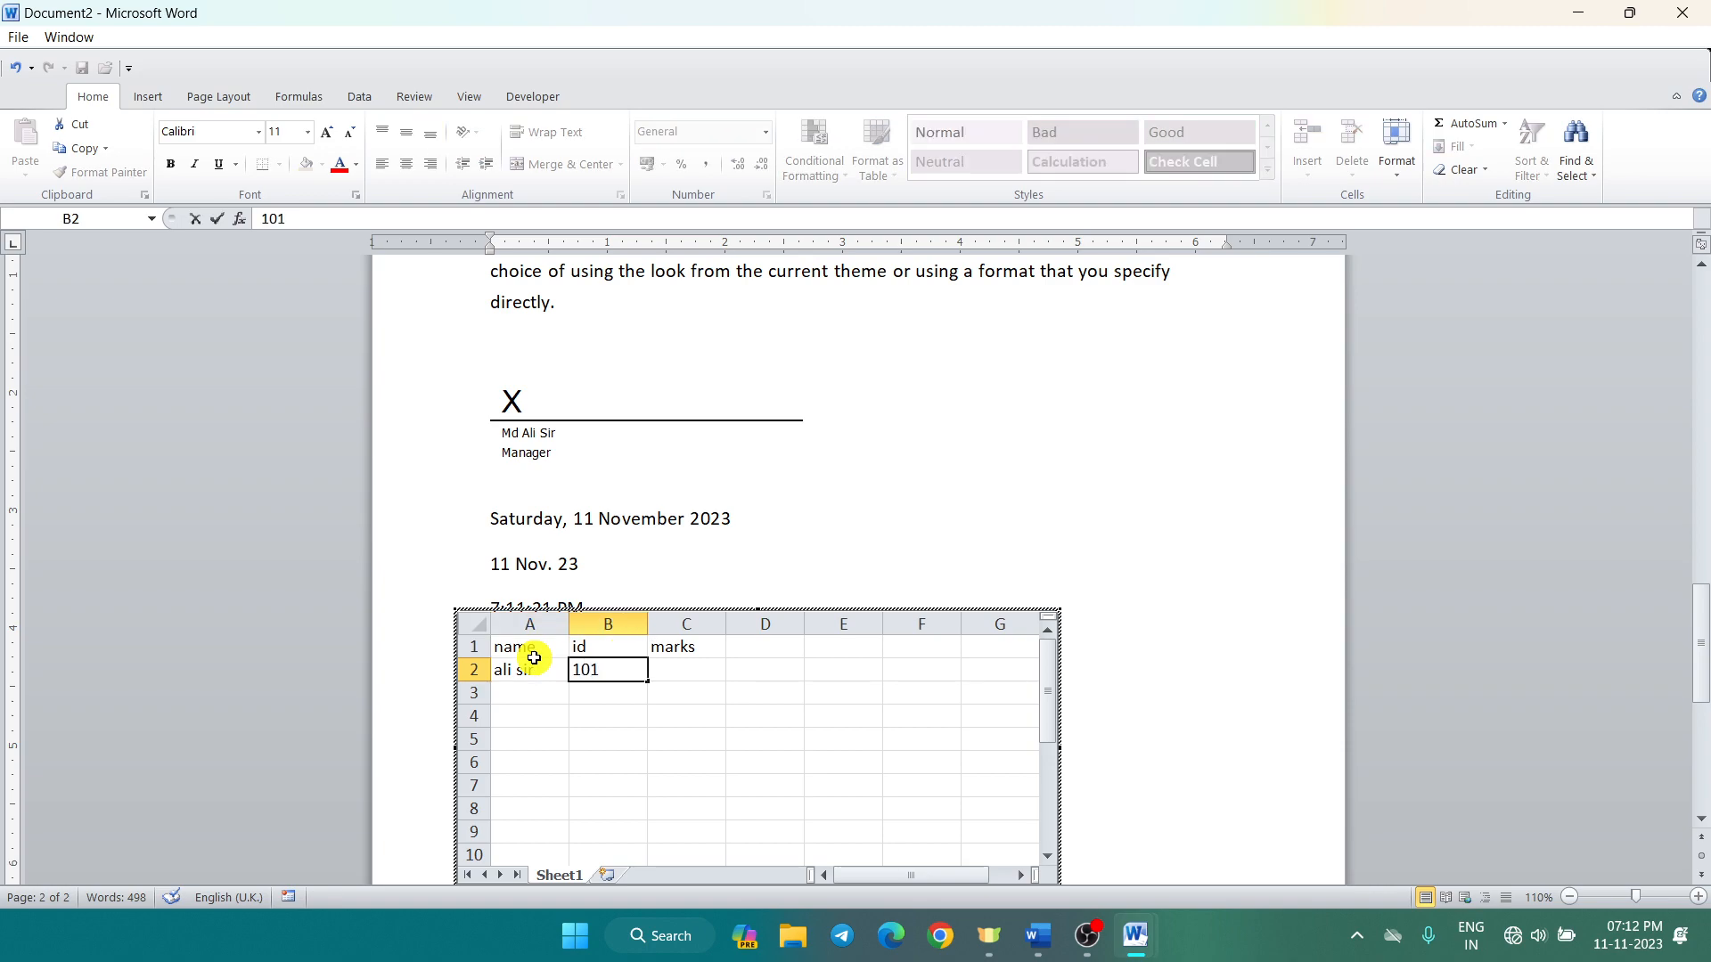
{"action": "key", "text": "Tab"}
{"action": "type", "text": "69"}
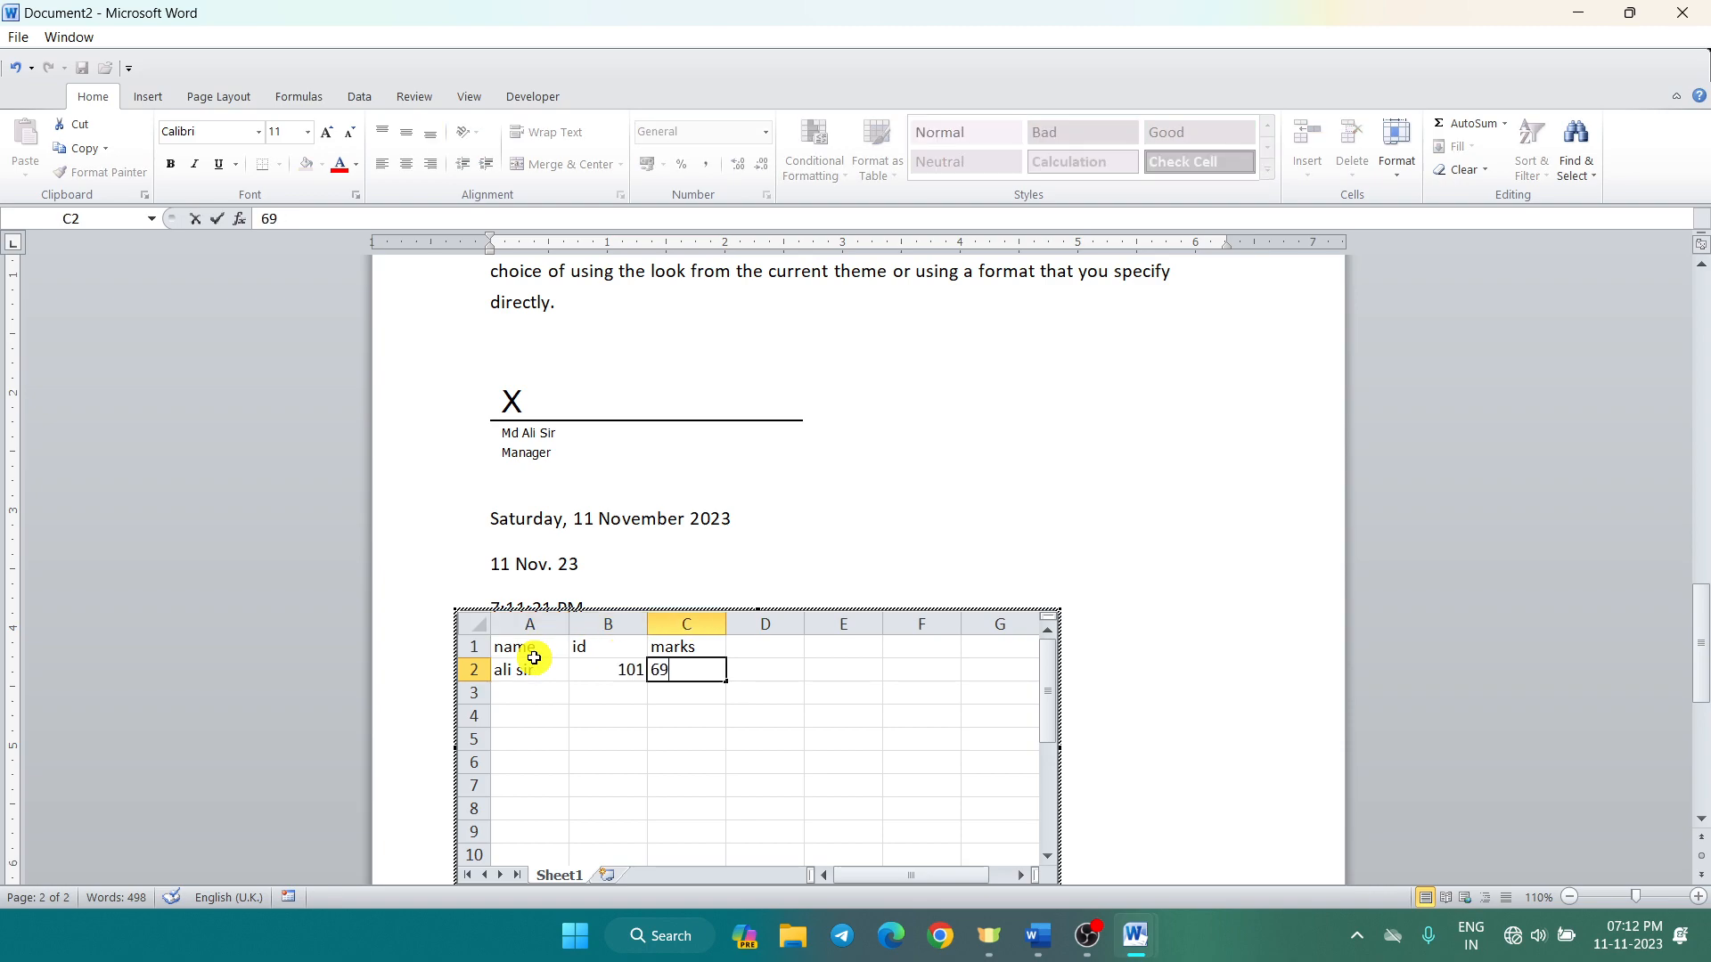
{"action": "key", "text": "Return"}
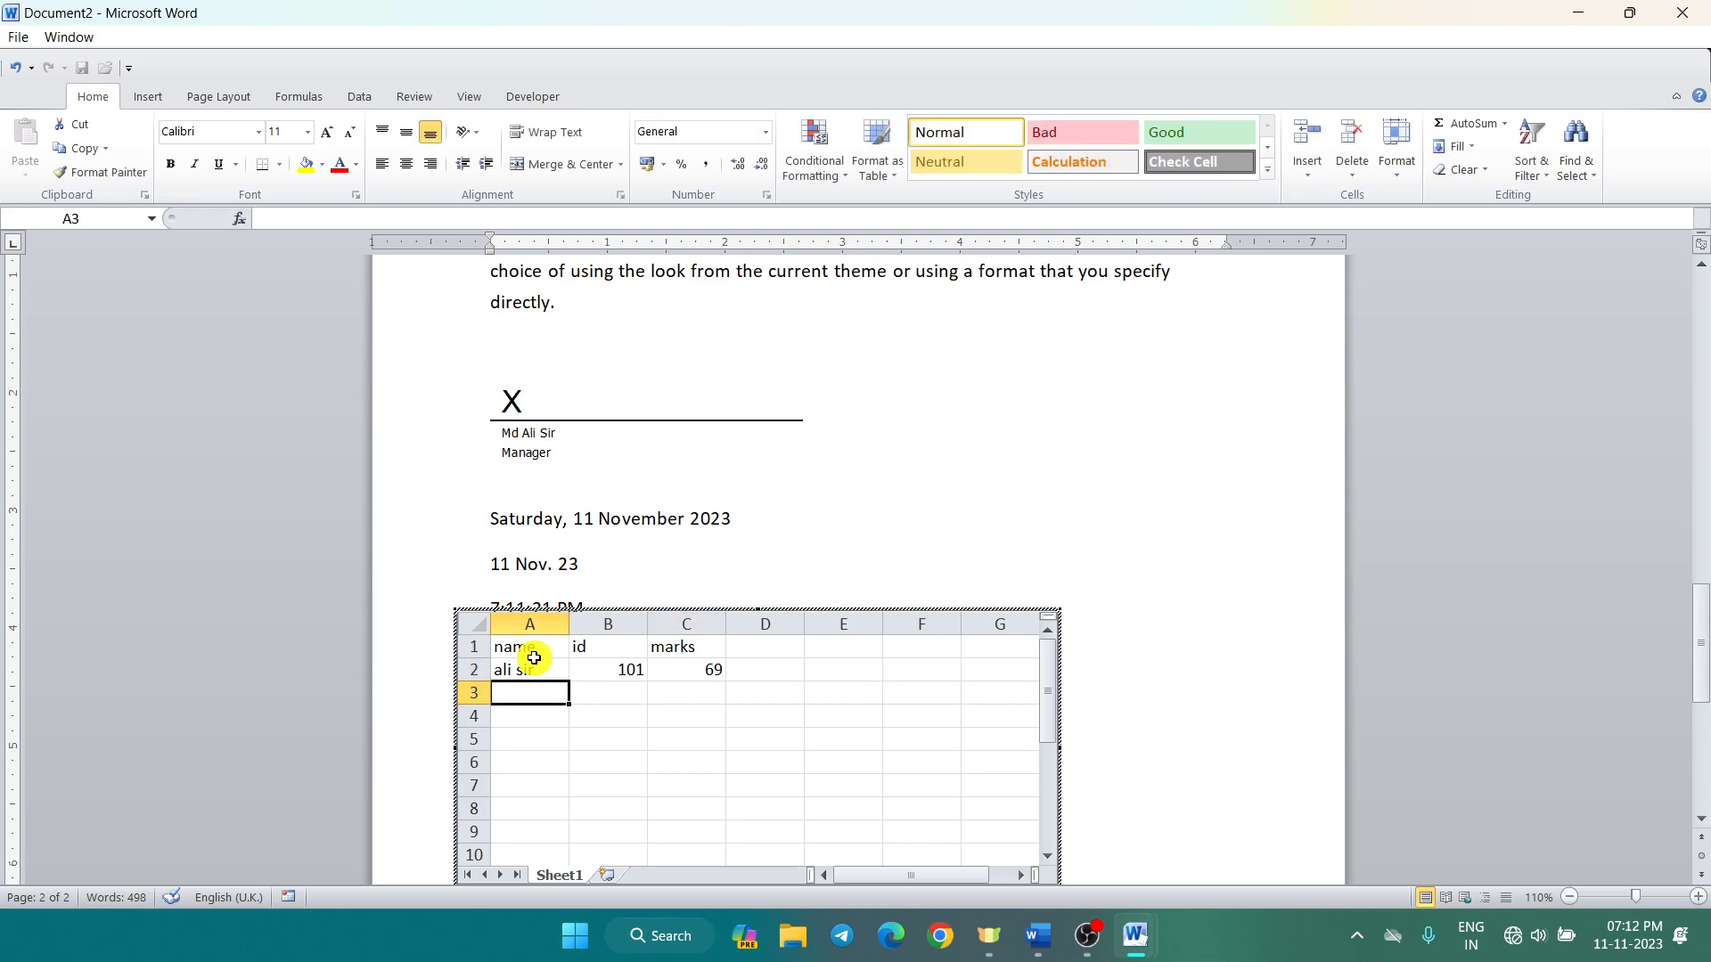
{"action": "type", "text": "rehan"}
{"action": "key", "text": "Tab"}
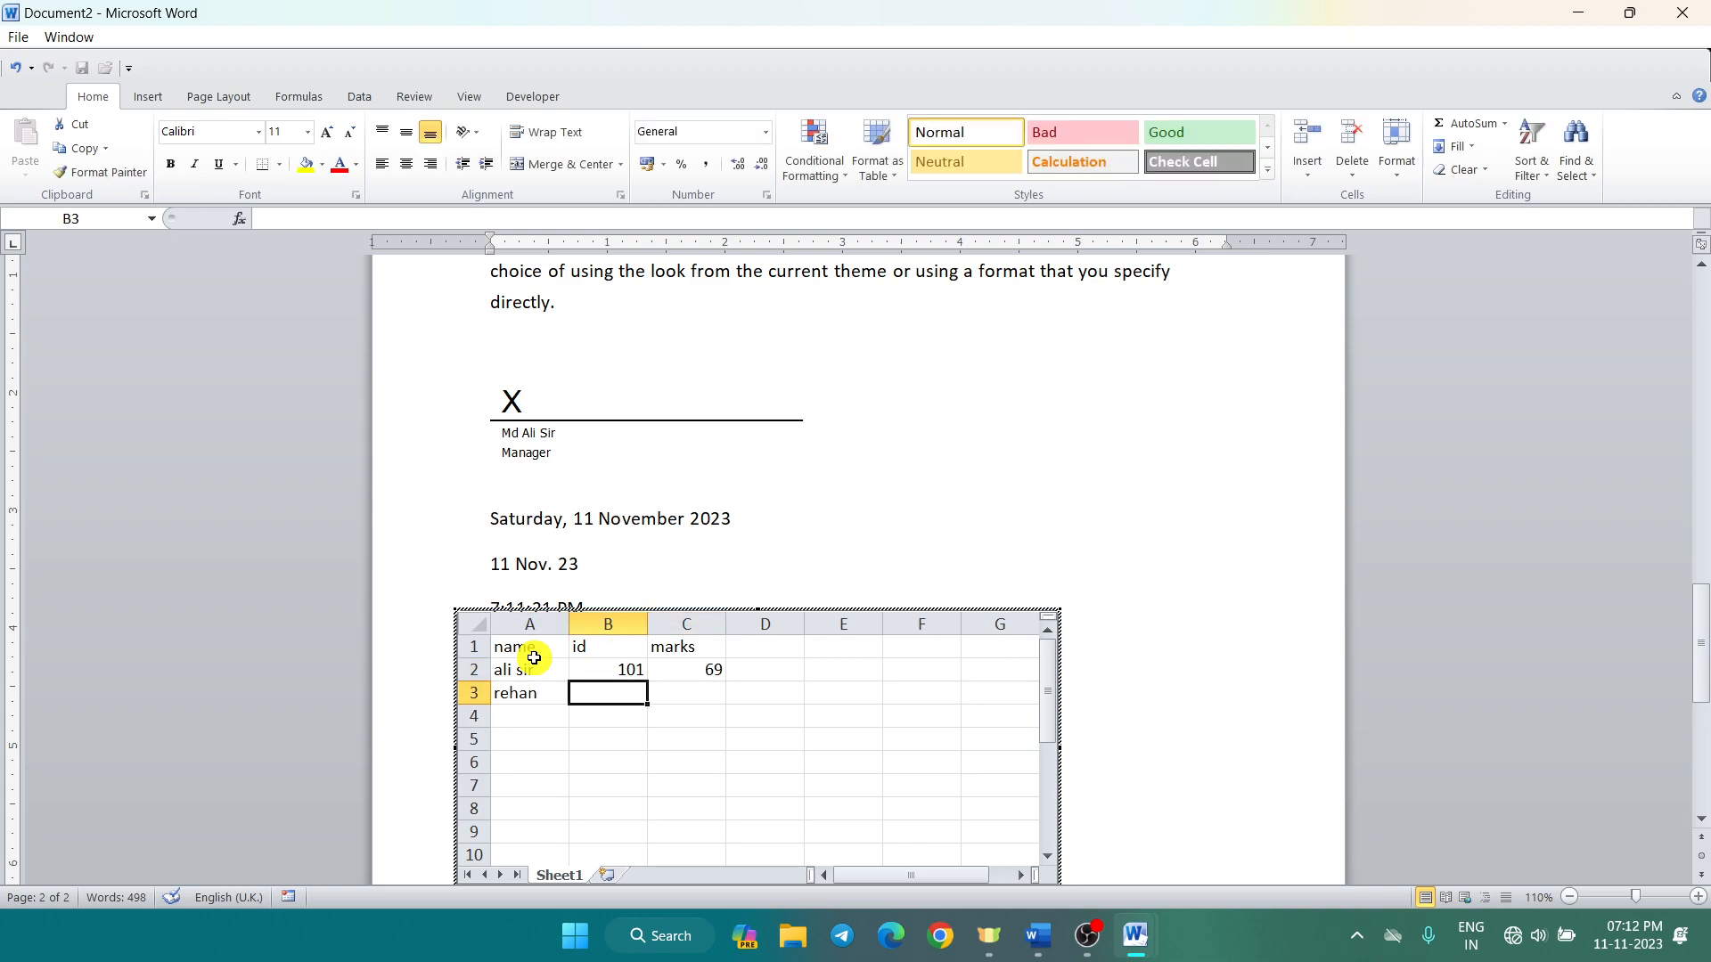
{"action": "type", "text": "102"}
{"action": "key", "text": "Tab"}
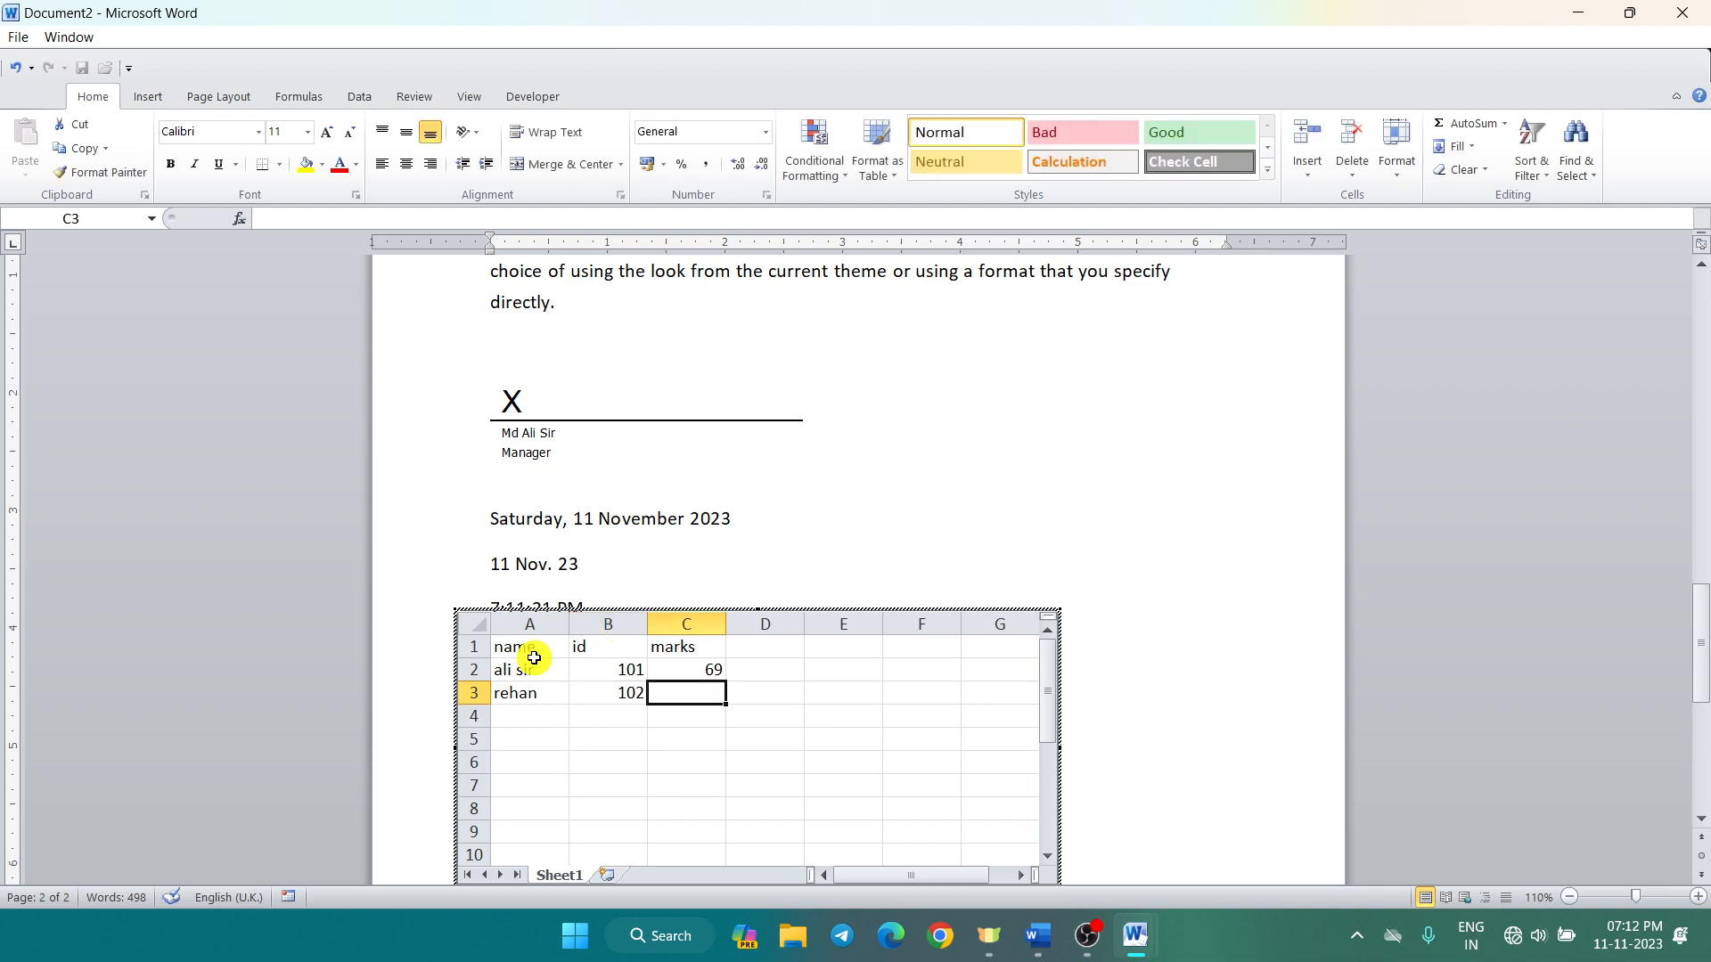
{"action": "type", "text": "52"}
{"action": "key", "text": "Return"}
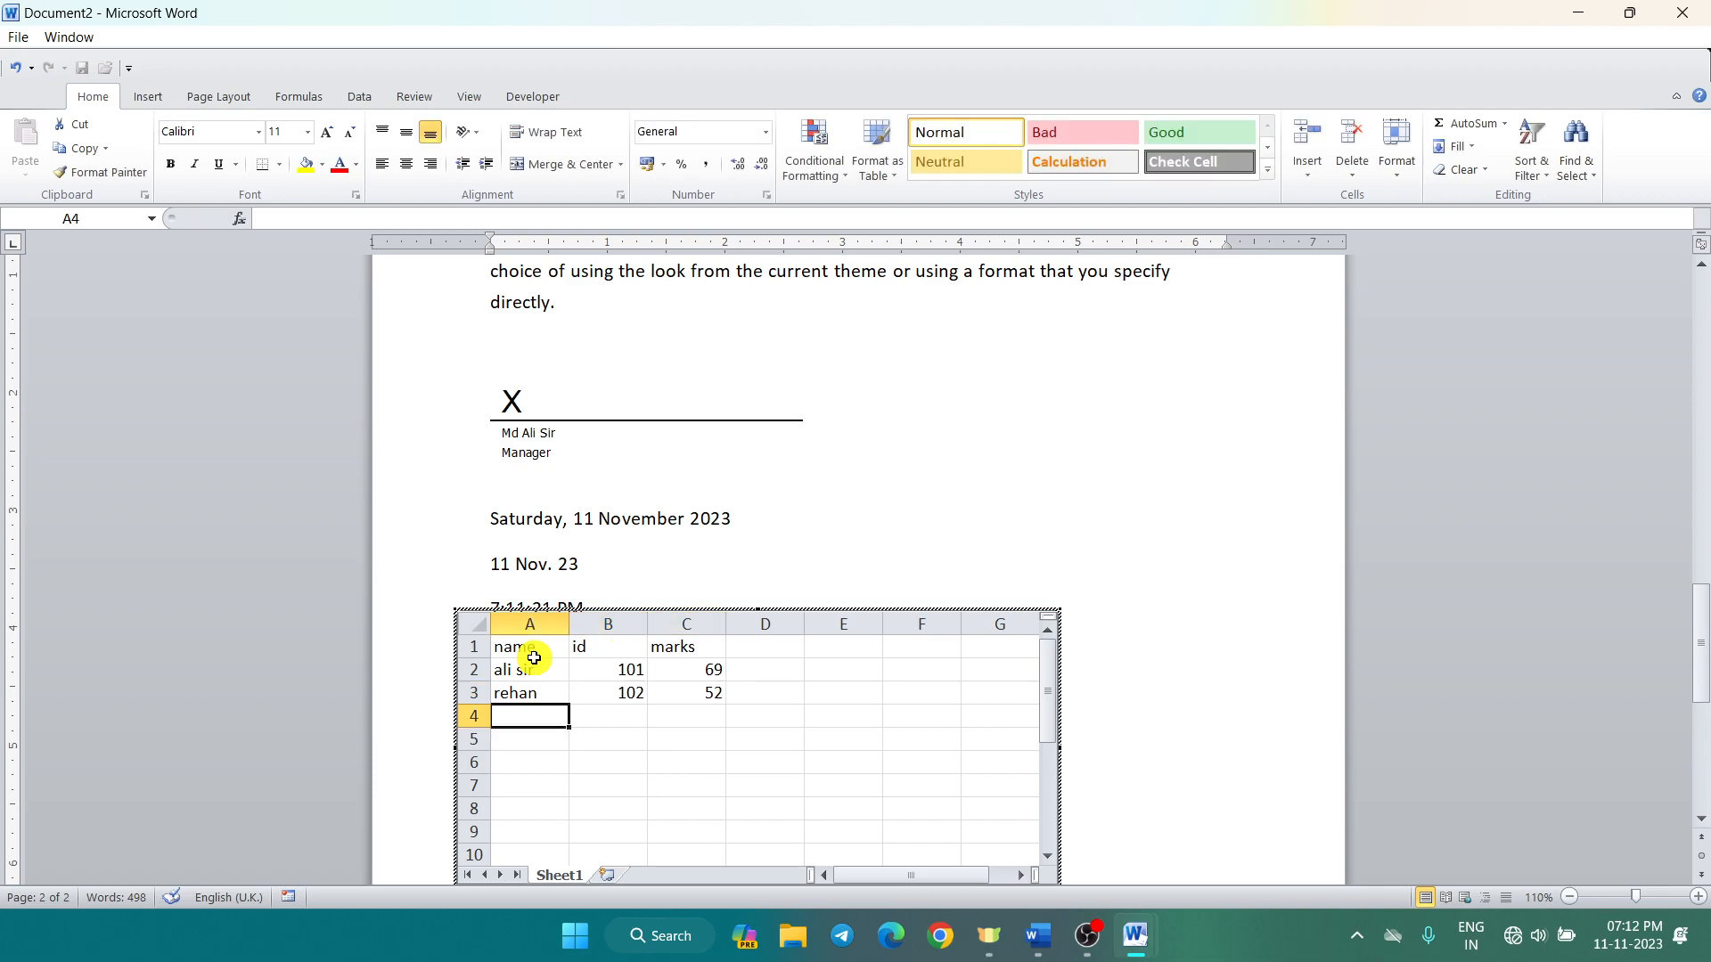
Step: Add a third student with id 103 and marks 89, then select A1:C4
{"action": "type", "text": "suraj"}
{"action": "key", "text": "Tab"}
{"action": "type", "text": "1"}
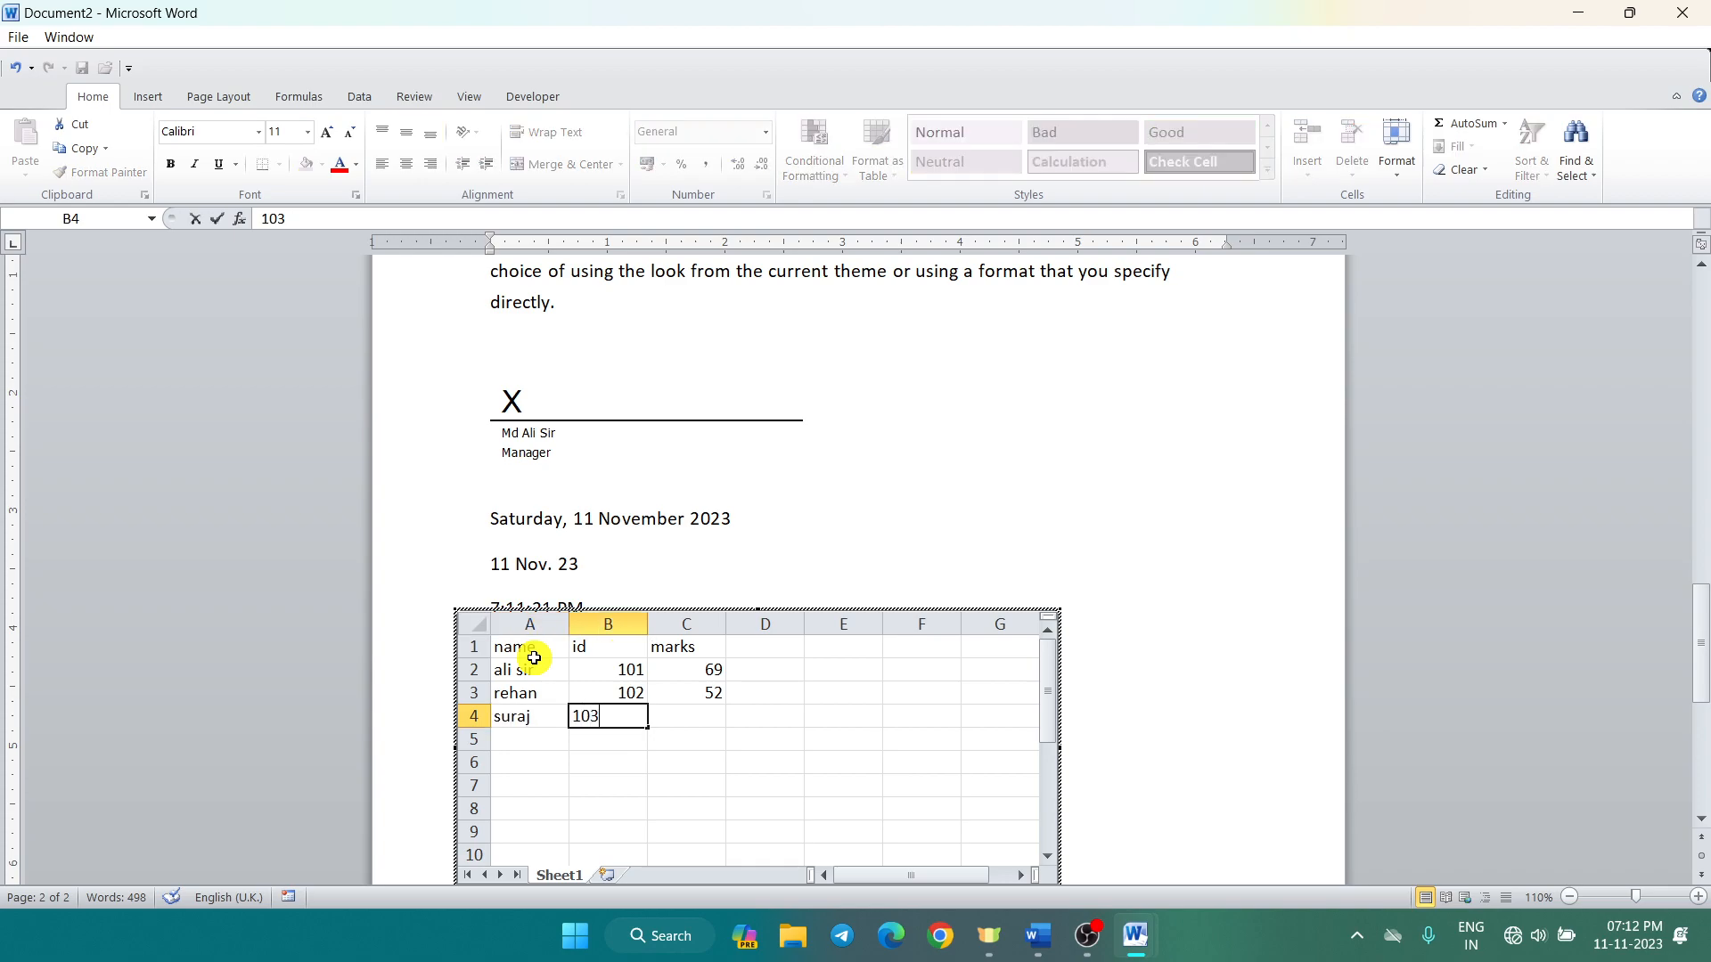
{"action": "key", "text": "Tab"}
{"action": "type", "text": "89"}
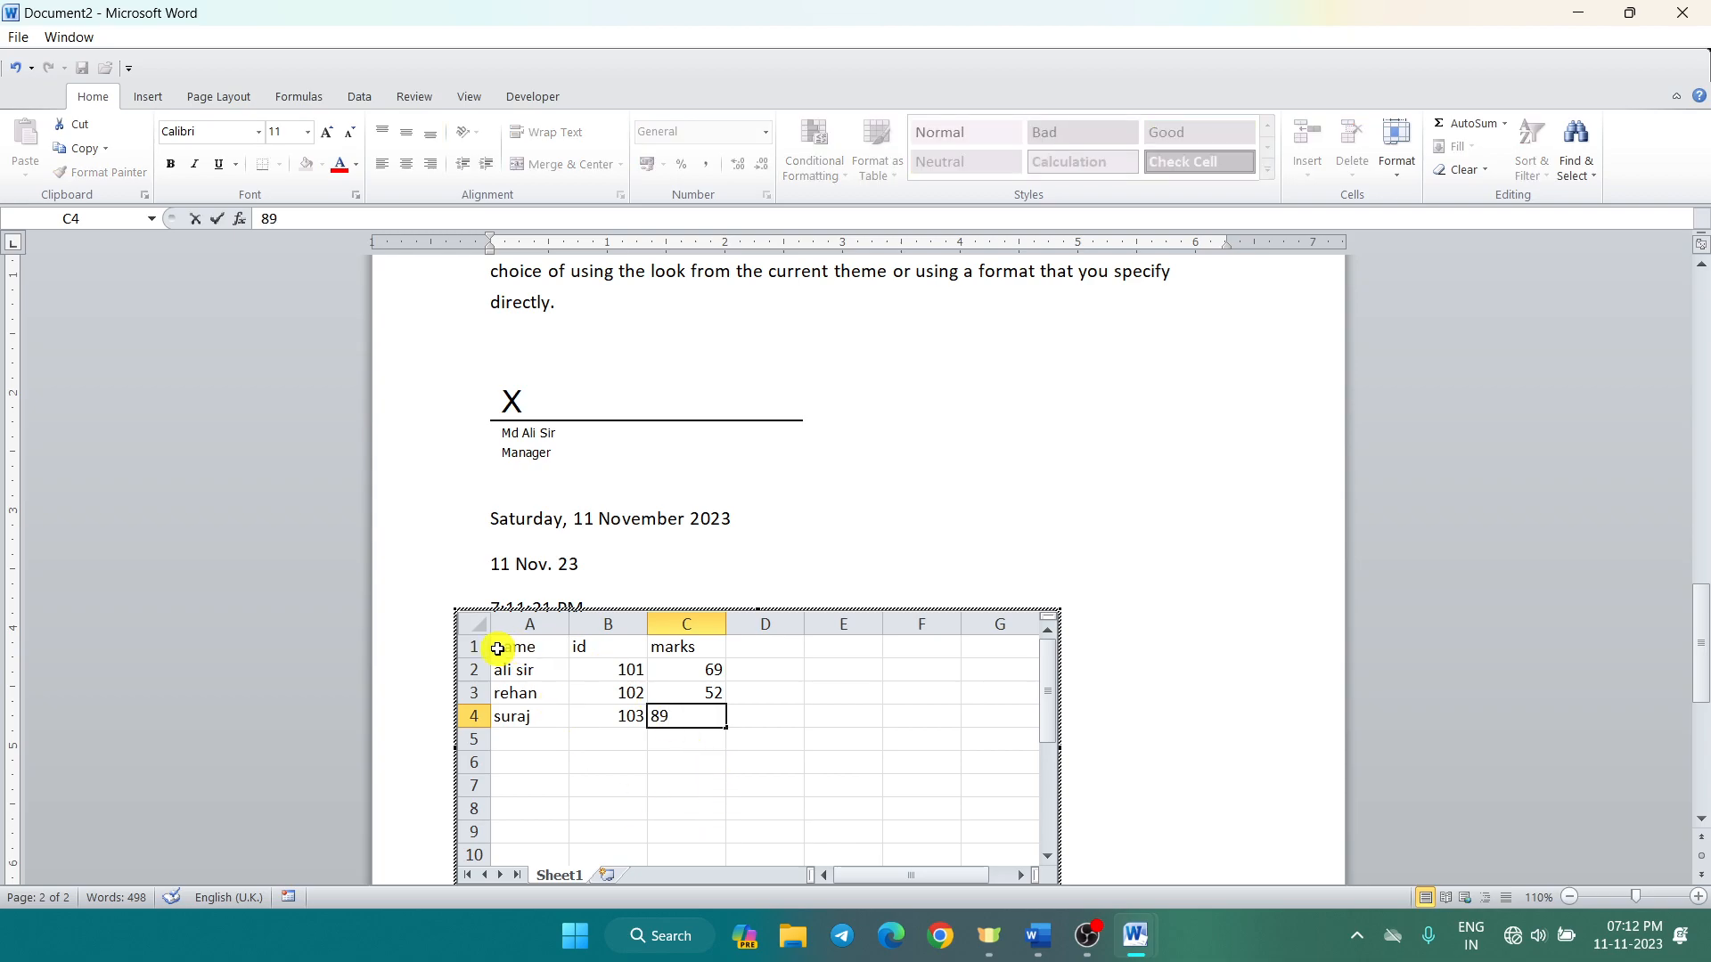
{"action": "left_click", "coordinate": [541, 654]}
{"action": "left_click_drag", "start_coordinate": [546, 658], "coordinate": [657, 719]}
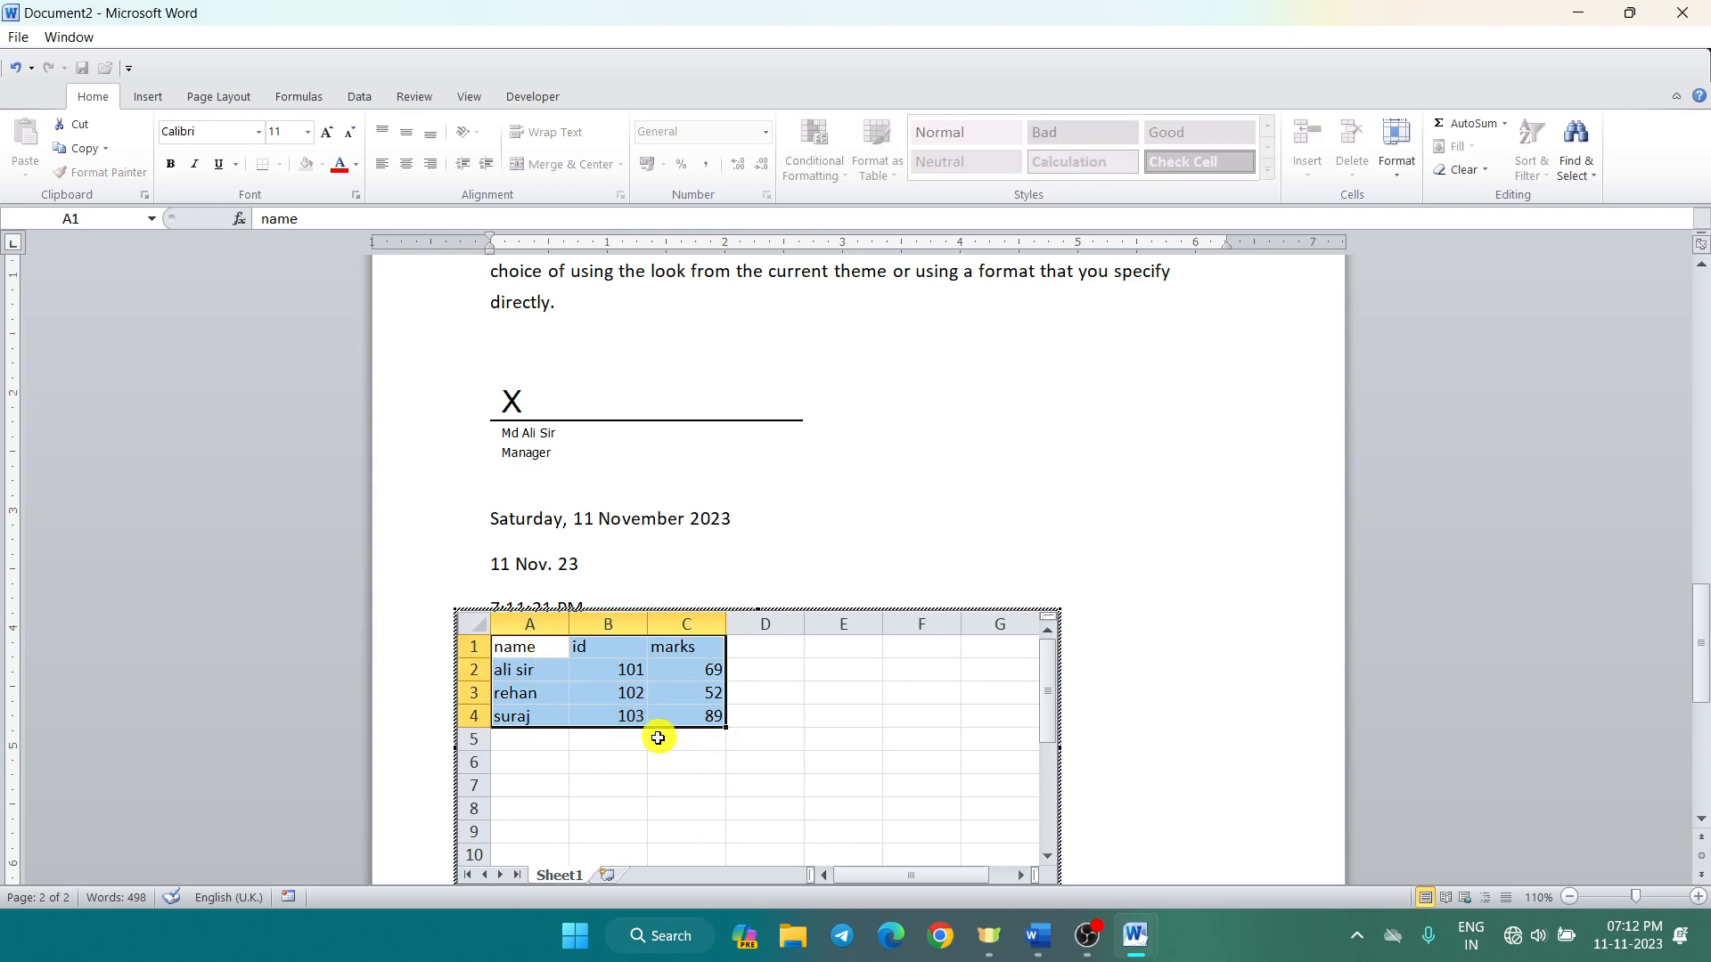
Step: Apply All Borders to cells A1:C4 of the embedded sheet and return to the document
{"action": "left_click", "coordinate": [279, 164]}
{"action": "left_click", "coordinate": [318, 338]}
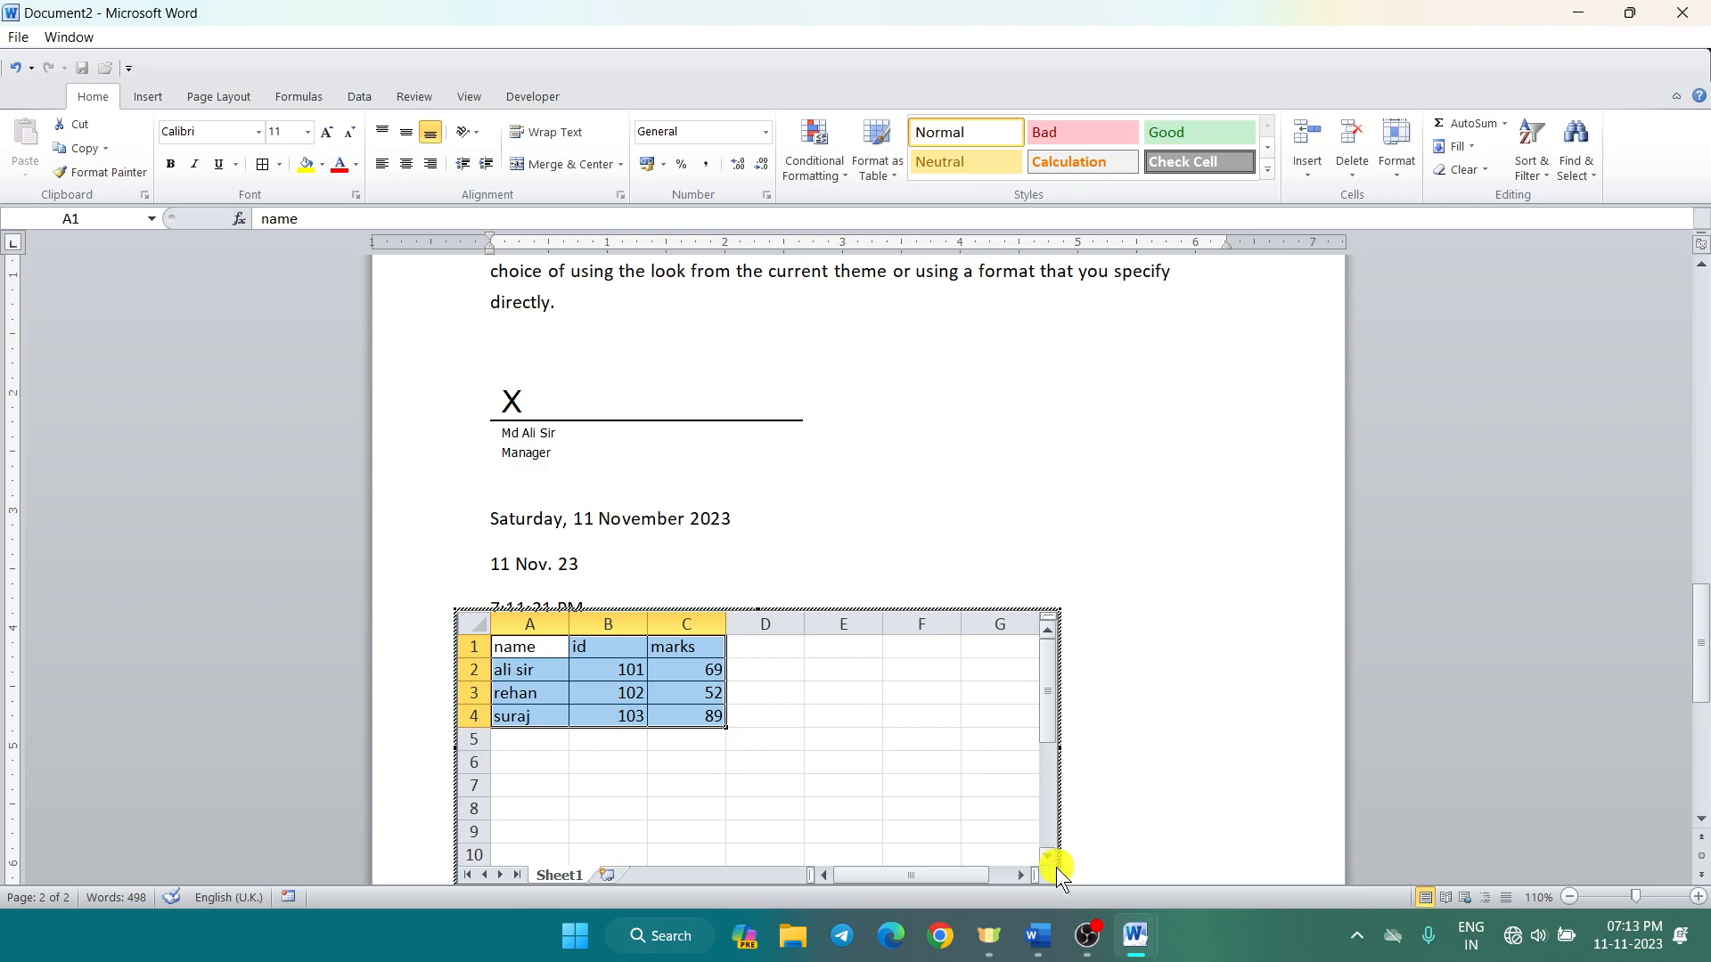
{"action": "left_click", "coordinate": [1238, 693]}
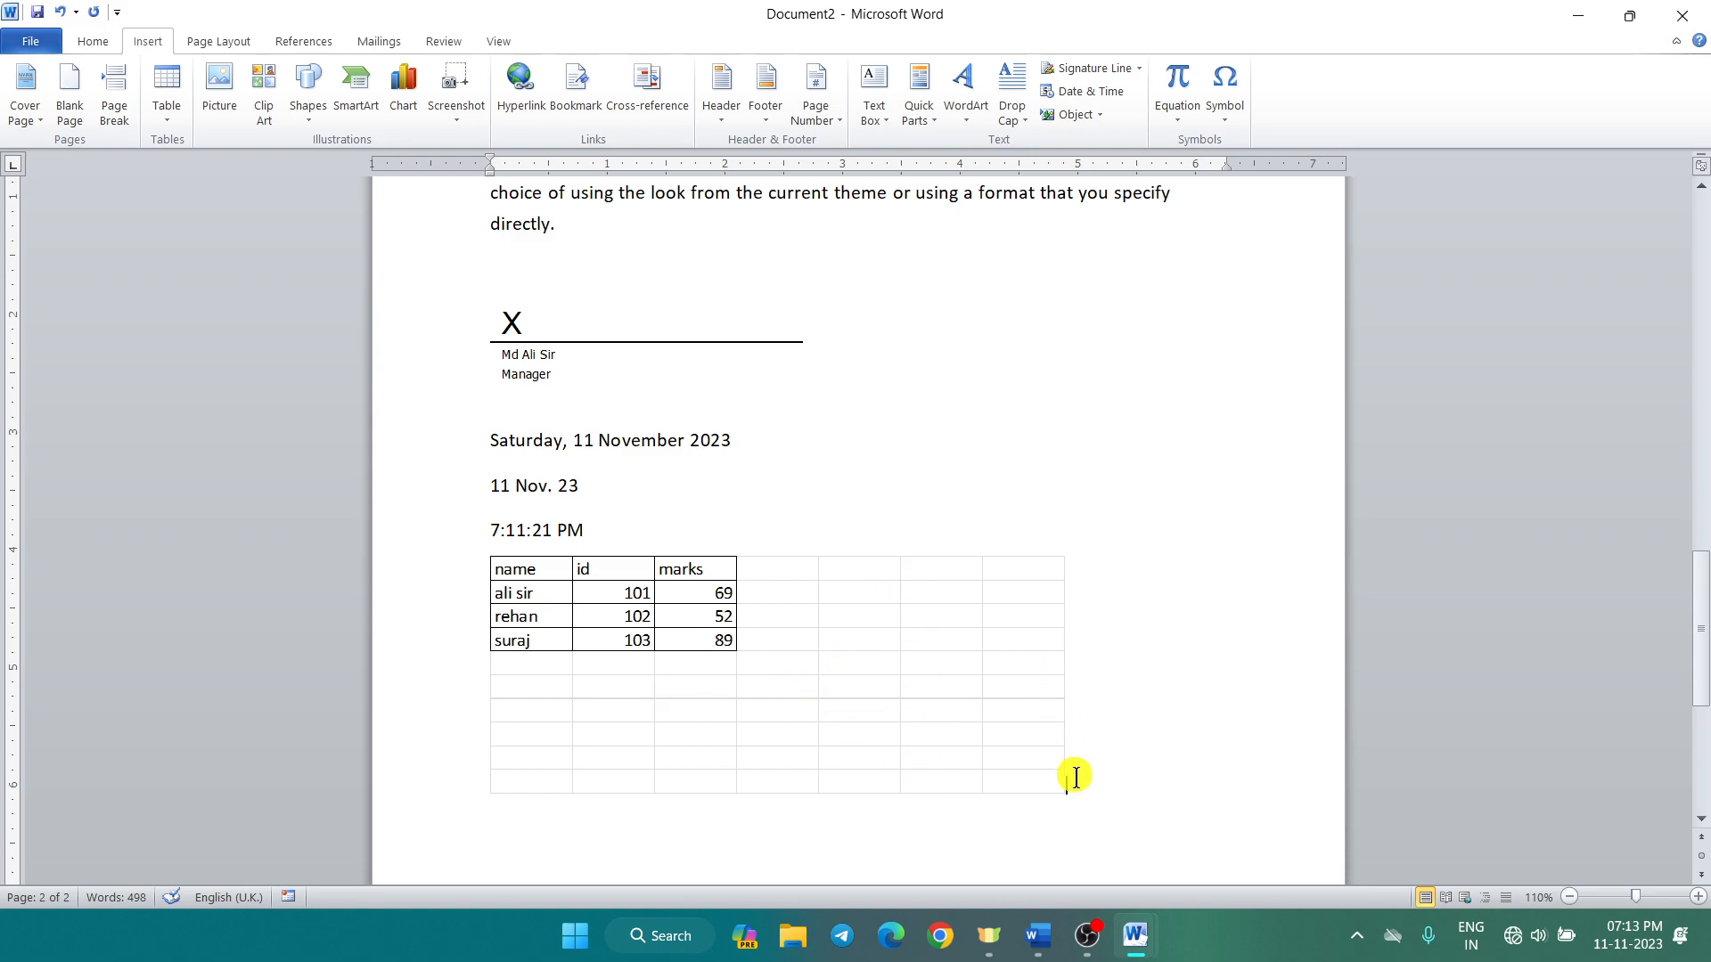
Step: Add a paragraph after the table and enlarge the embedded worksheet by its corner handle
{"action": "key", "text": "Return"}
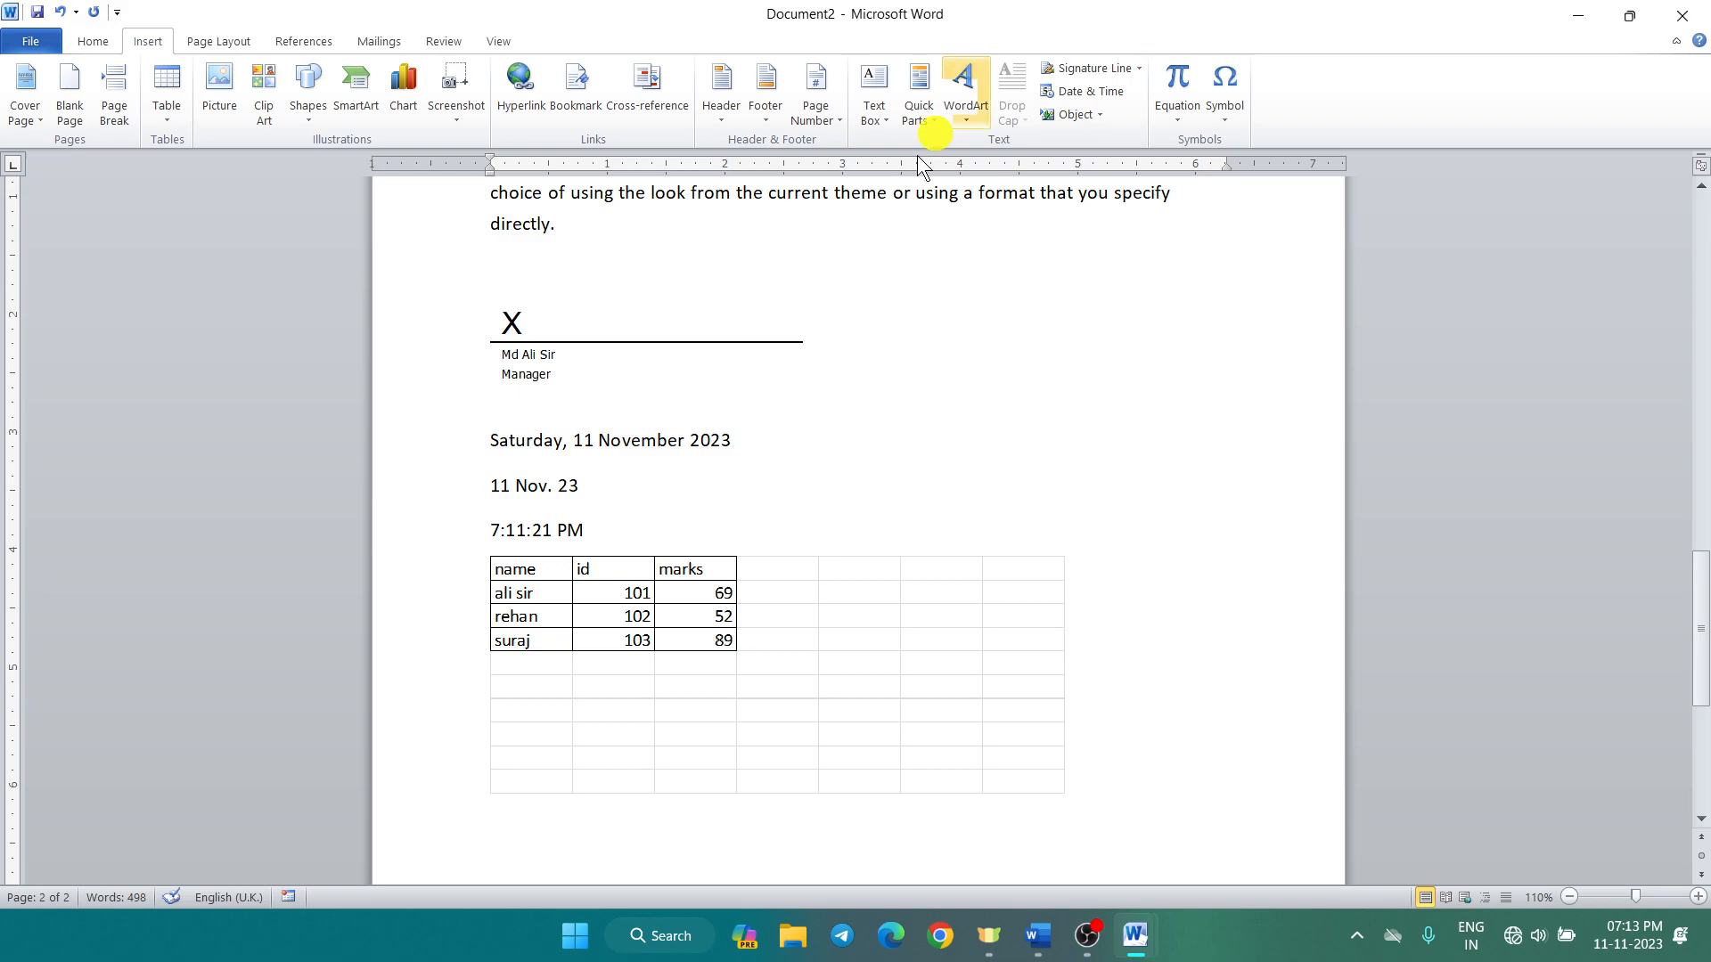
{"action": "left_click", "coordinate": [767, 581]}
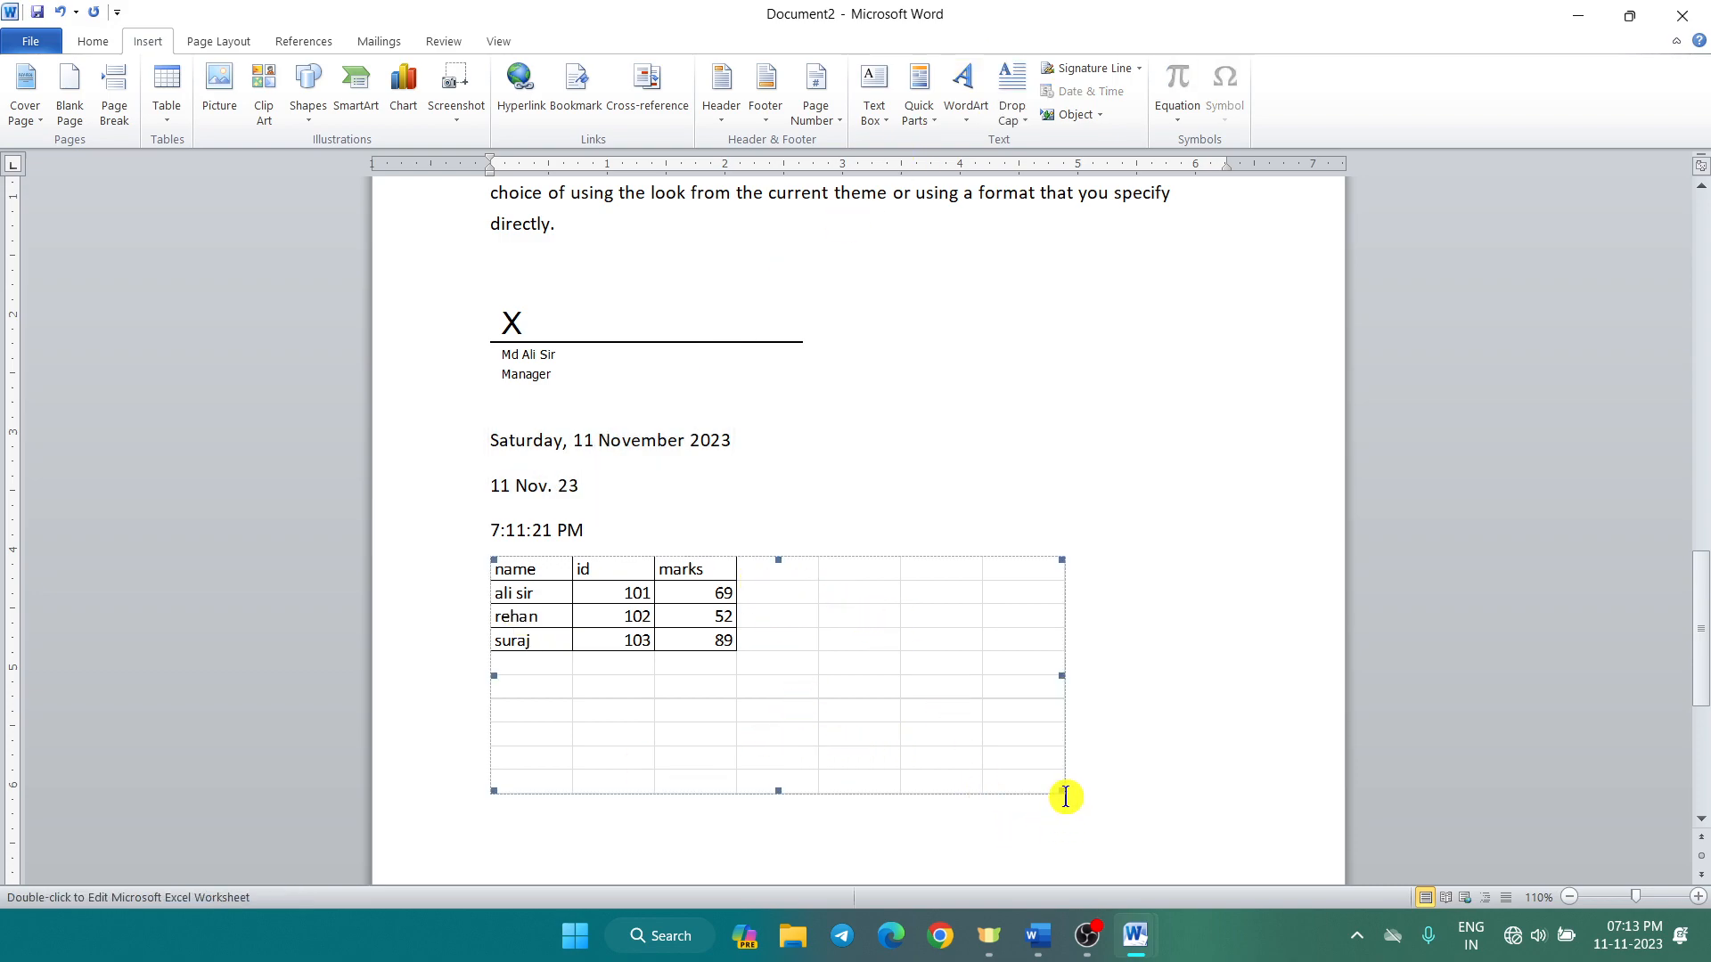
{"action": "left_click_drag", "start_coordinate": [1061, 790], "coordinate": [1149, 828]}
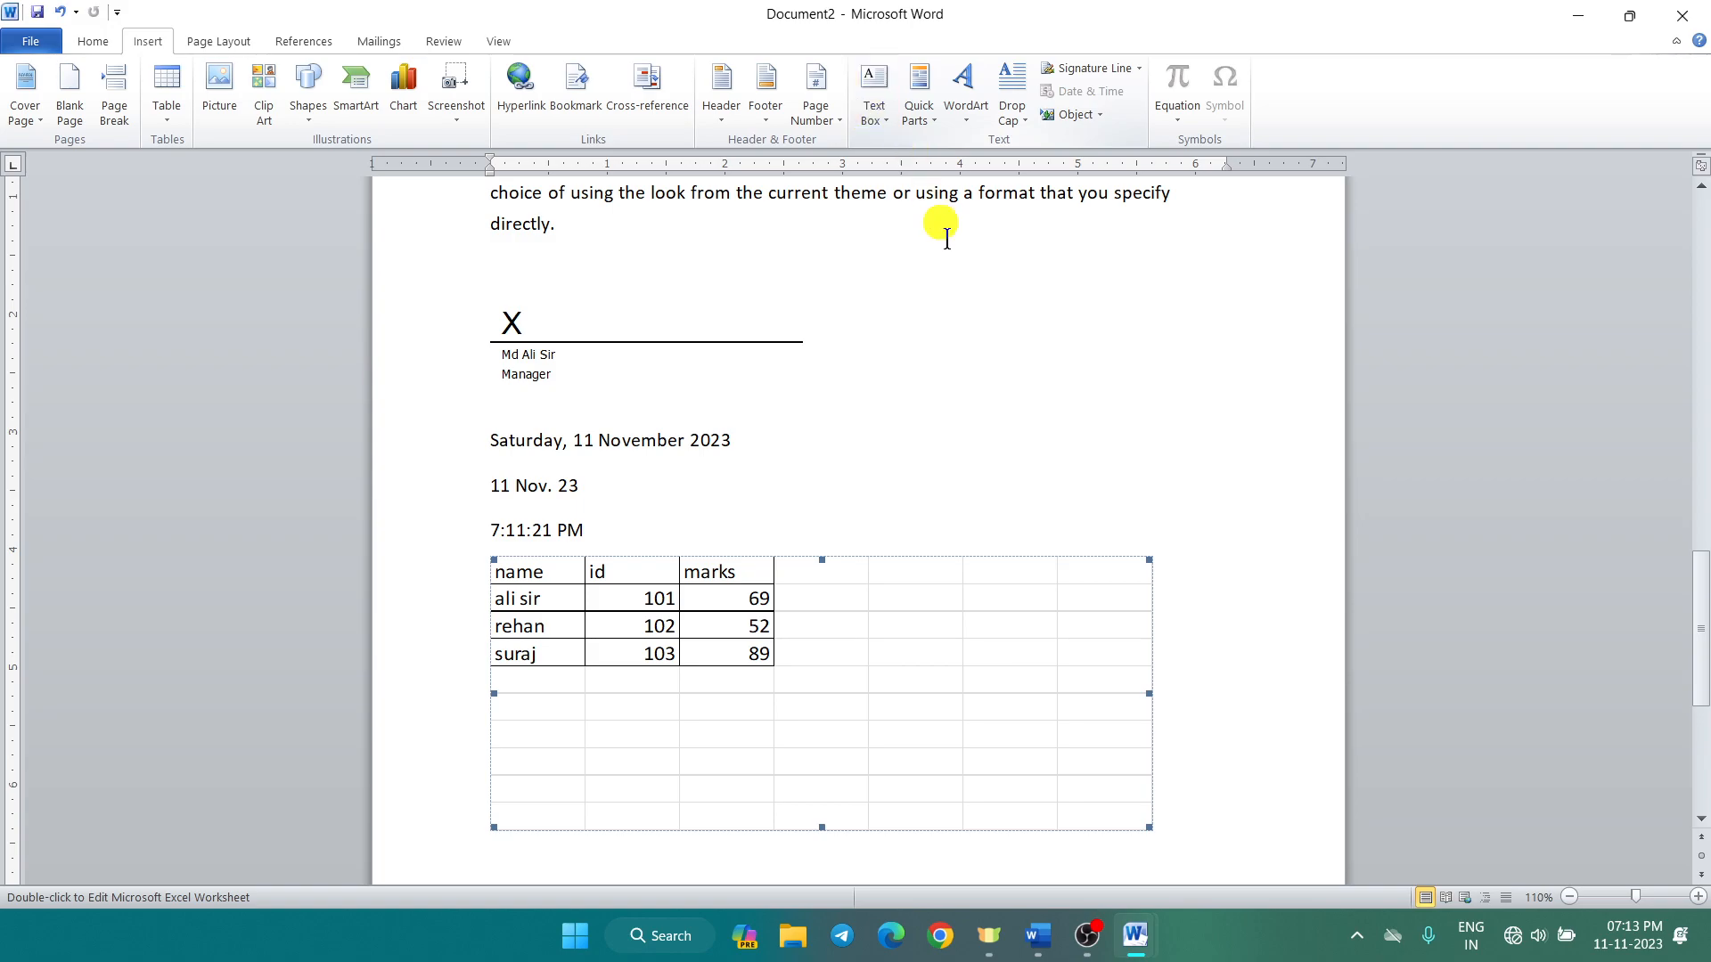
Step: Insert a page break below the table to start a blank third page
{"action": "scroll", "coordinate": [962, 357], "scroll_direction": "down", "scroll_amount": 1}
{"action": "left_click", "coordinate": [1057, 815]}
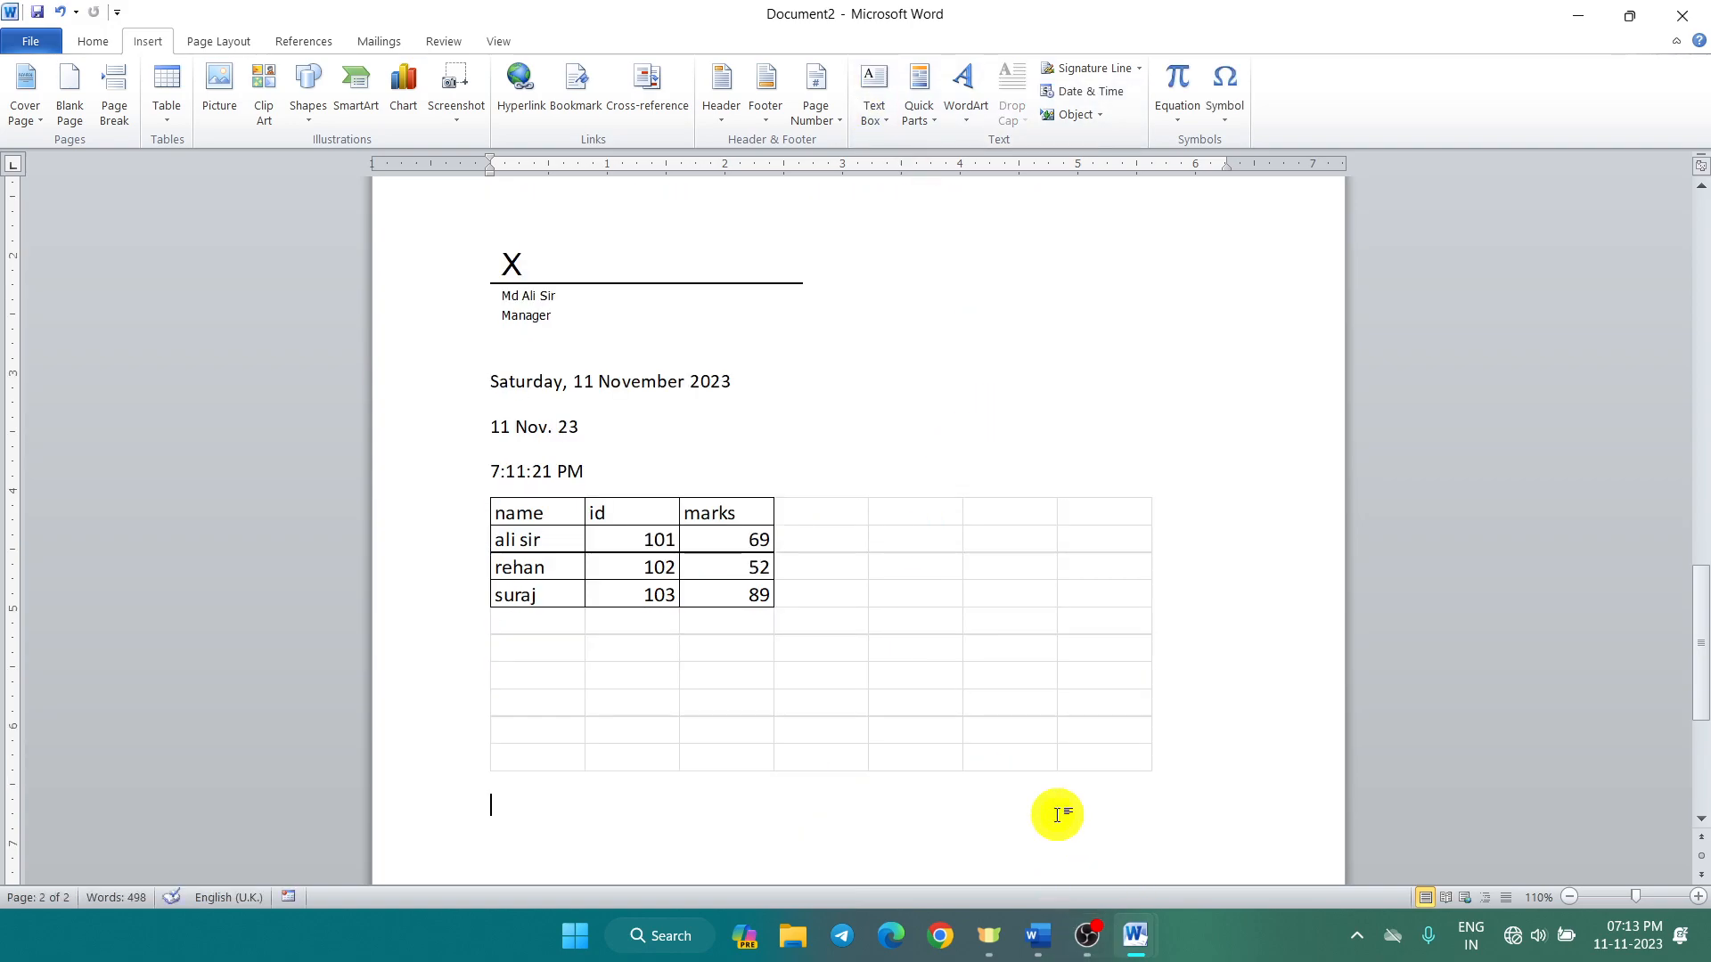
{"action": "key", "text": "ctrl+Return"}
{"action": "scroll", "coordinate": [785, 793], "scroll_direction": "down", "scroll_amount": 5}
{"action": "scroll", "coordinate": [637, 600], "scroll_direction": "down", "scroll_amount": 3}
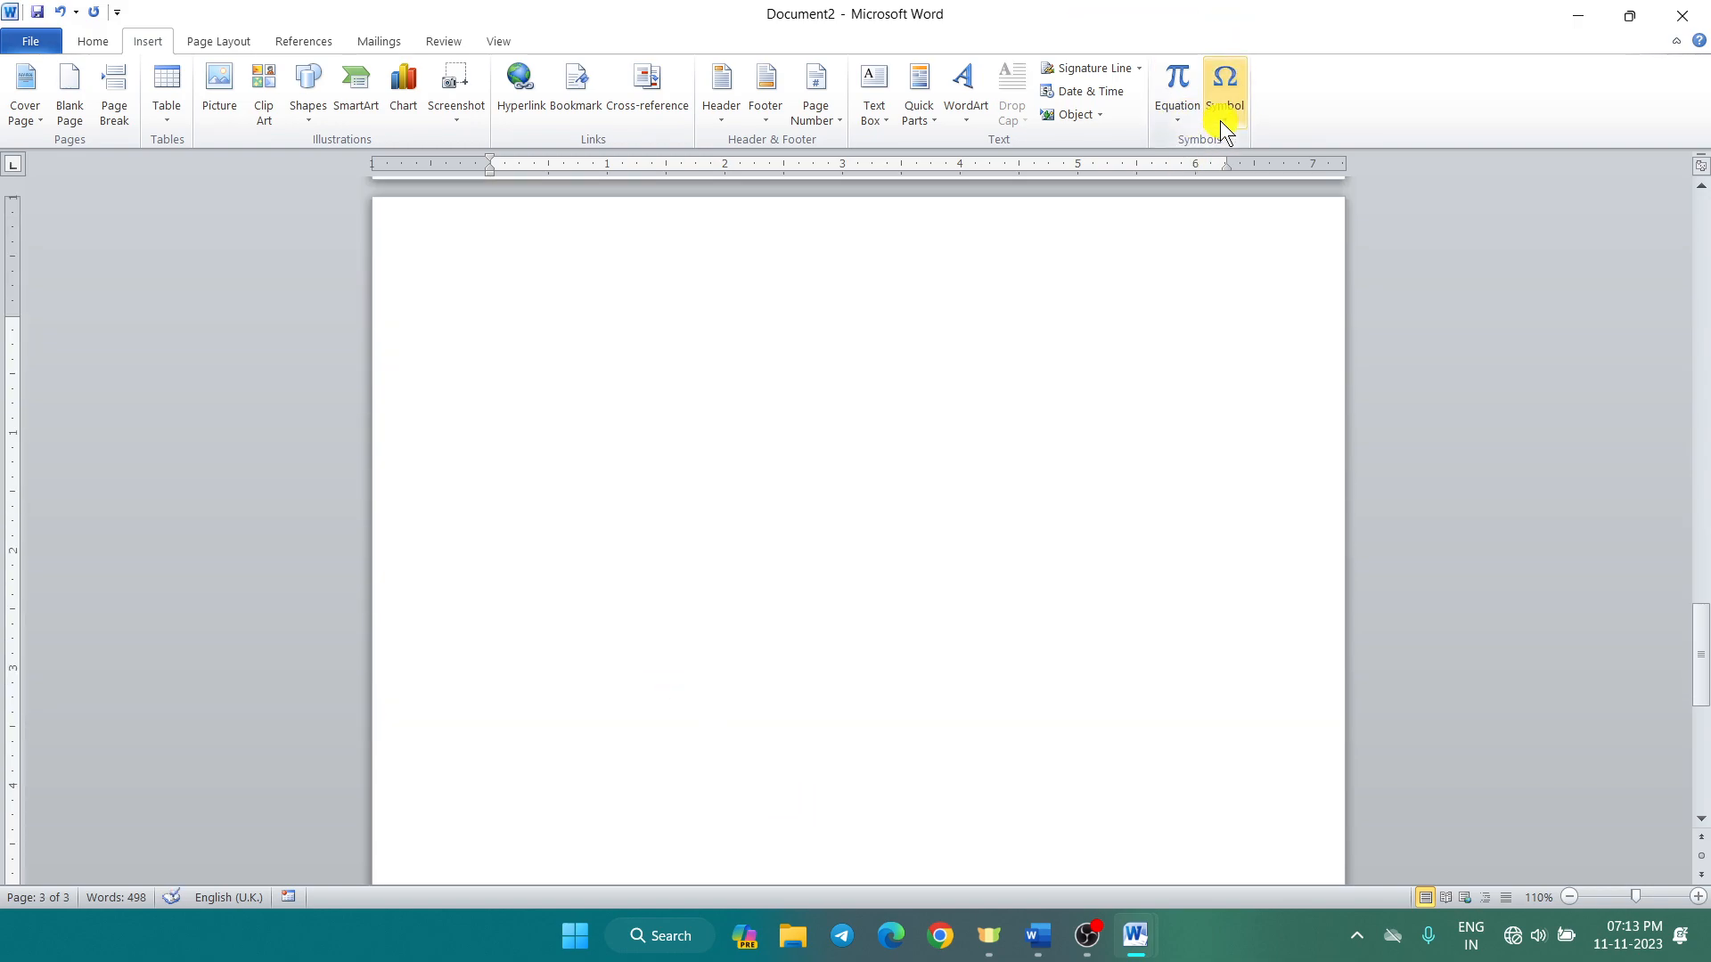
Step: Insert the built-in Fourier Series equation, then delete it
{"action": "left_click", "coordinate": [1169, 121]}
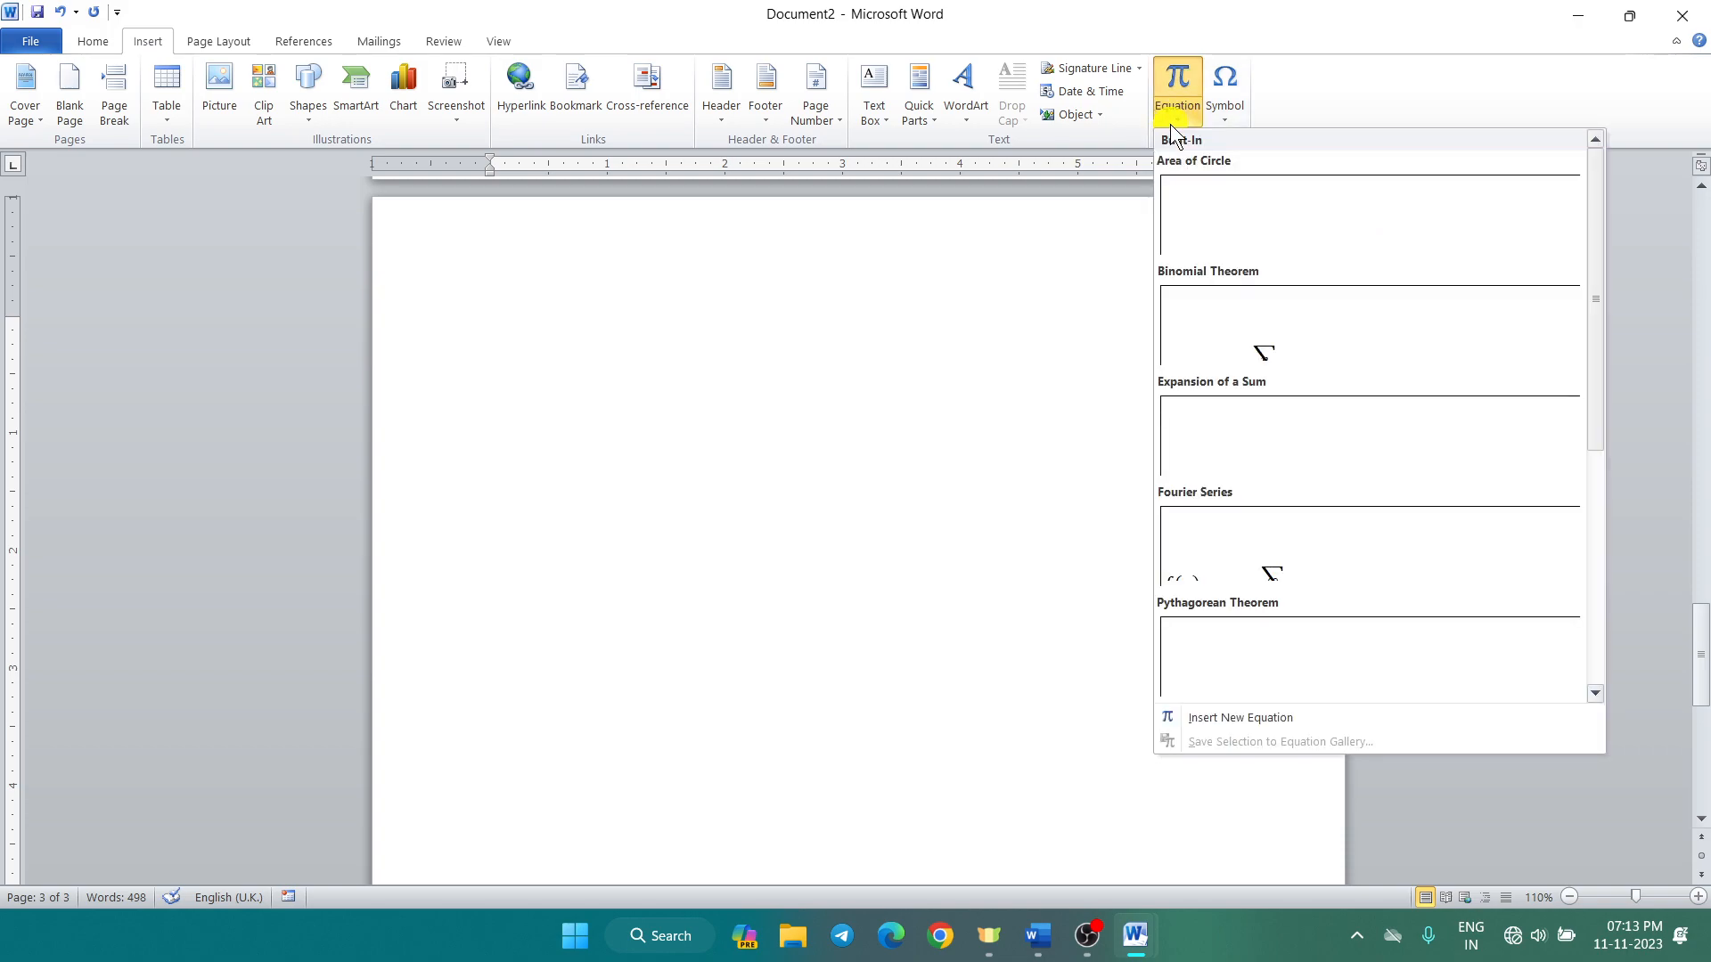
{"action": "scroll", "coordinate": [1242, 605], "scroll_direction": "down", "scroll_amount": 4}
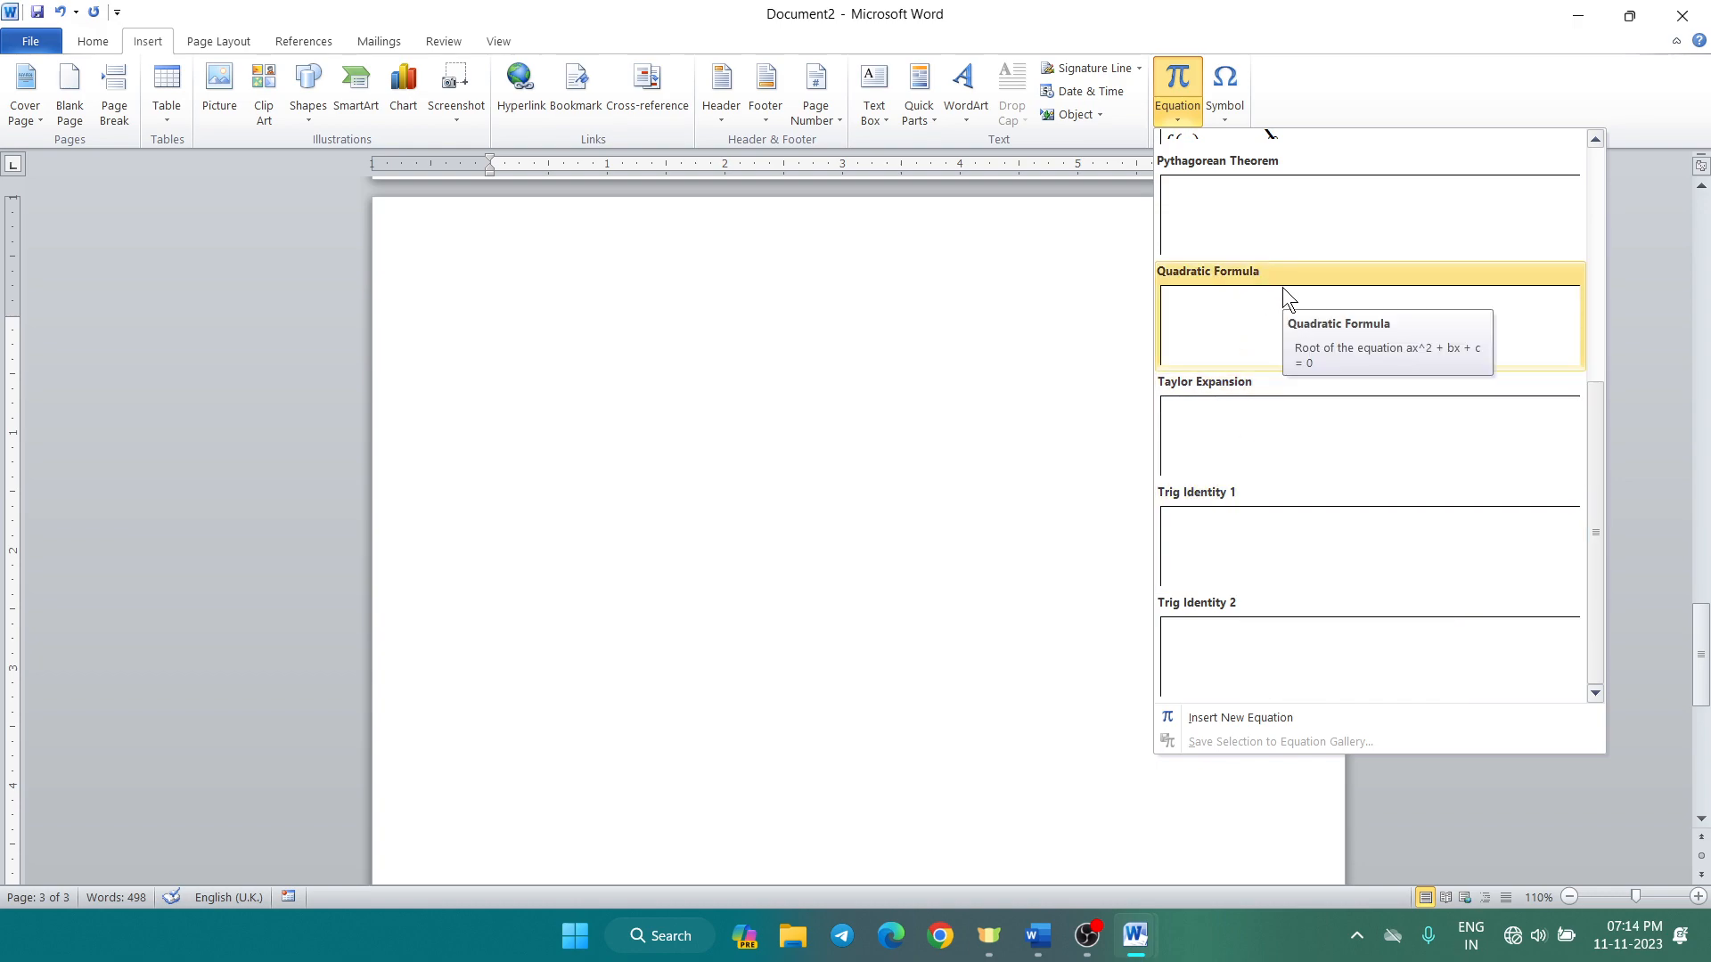
{"action": "scroll", "coordinate": [1243, 269], "scroll_direction": "up", "scroll_amount": 3}
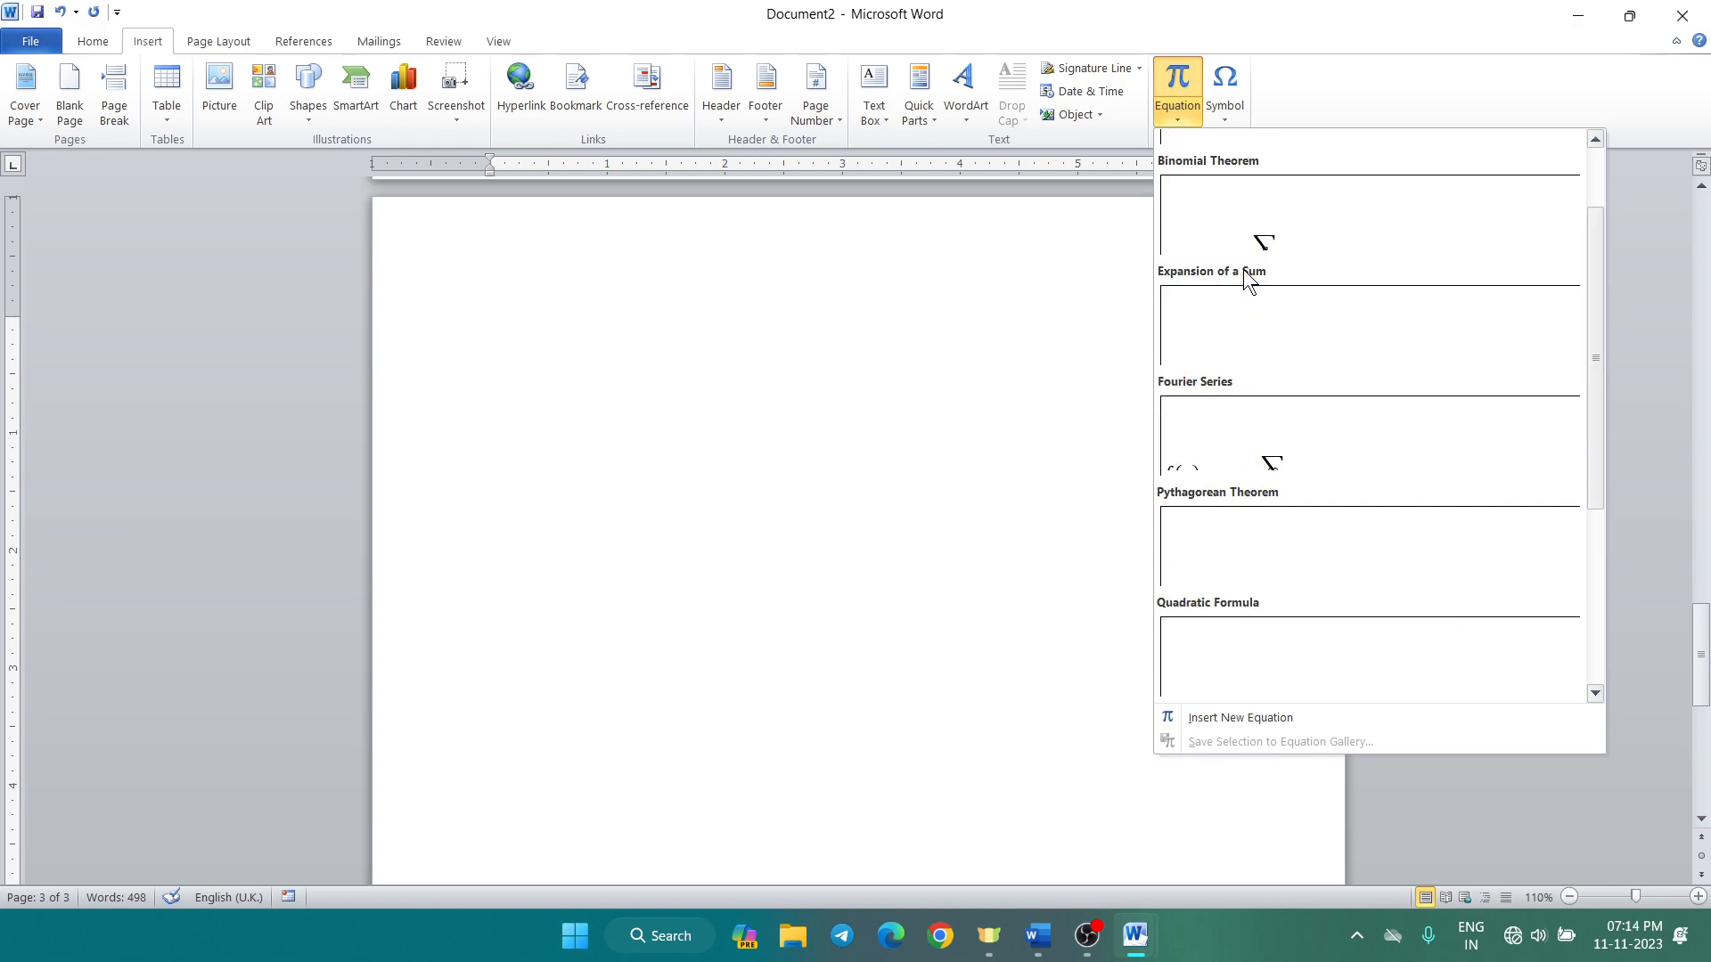
{"action": "left_click", "coordinate": [1238, 419]}
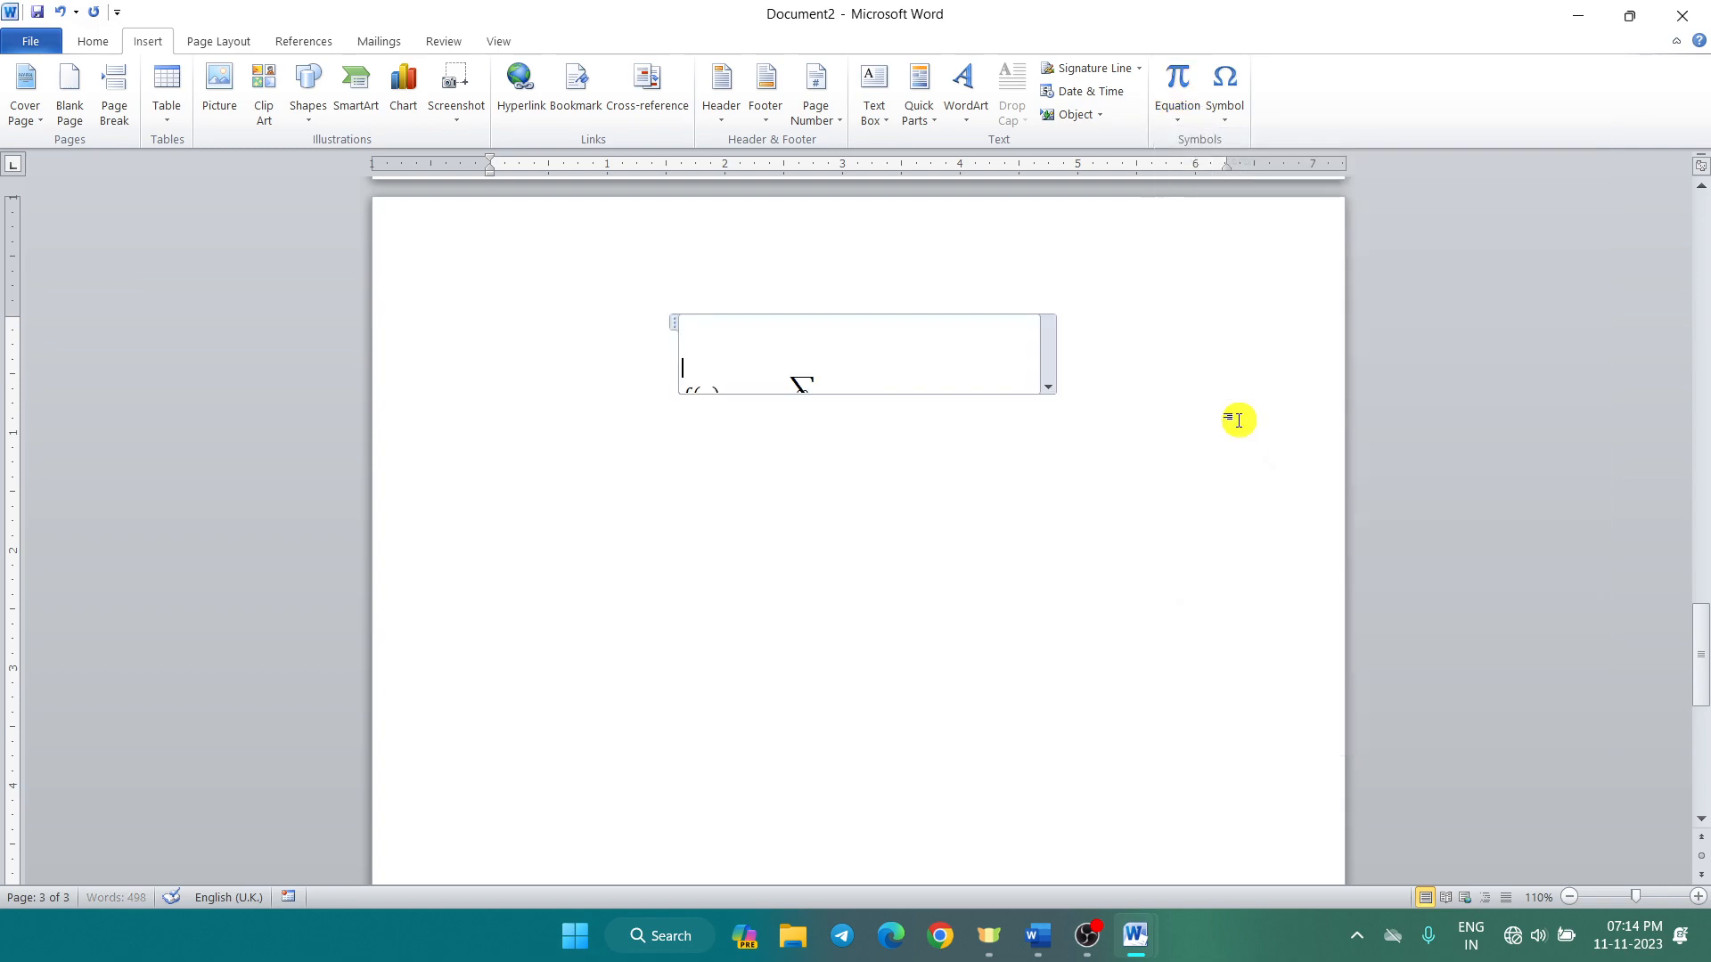
{"action": "left_click", "coordinate": [1049, 387]}
{"action": "left_click", "coordinate": [1049, 388]}
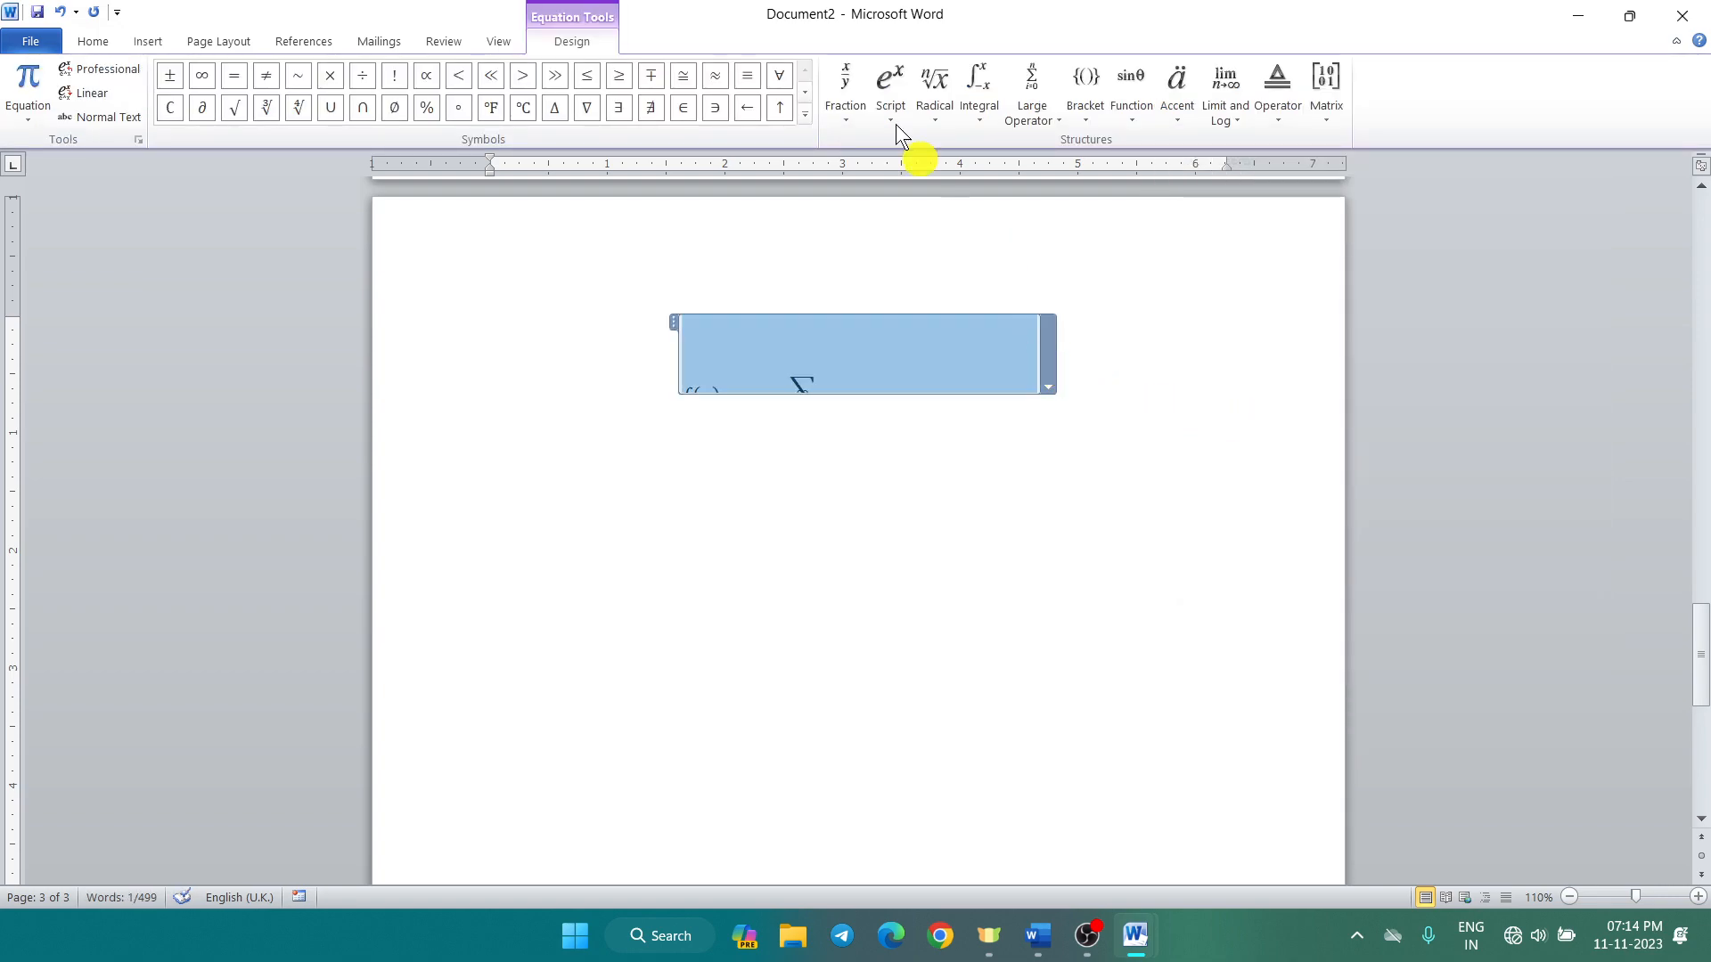
{"action": "left_click", "coordinate": [506, 36]}
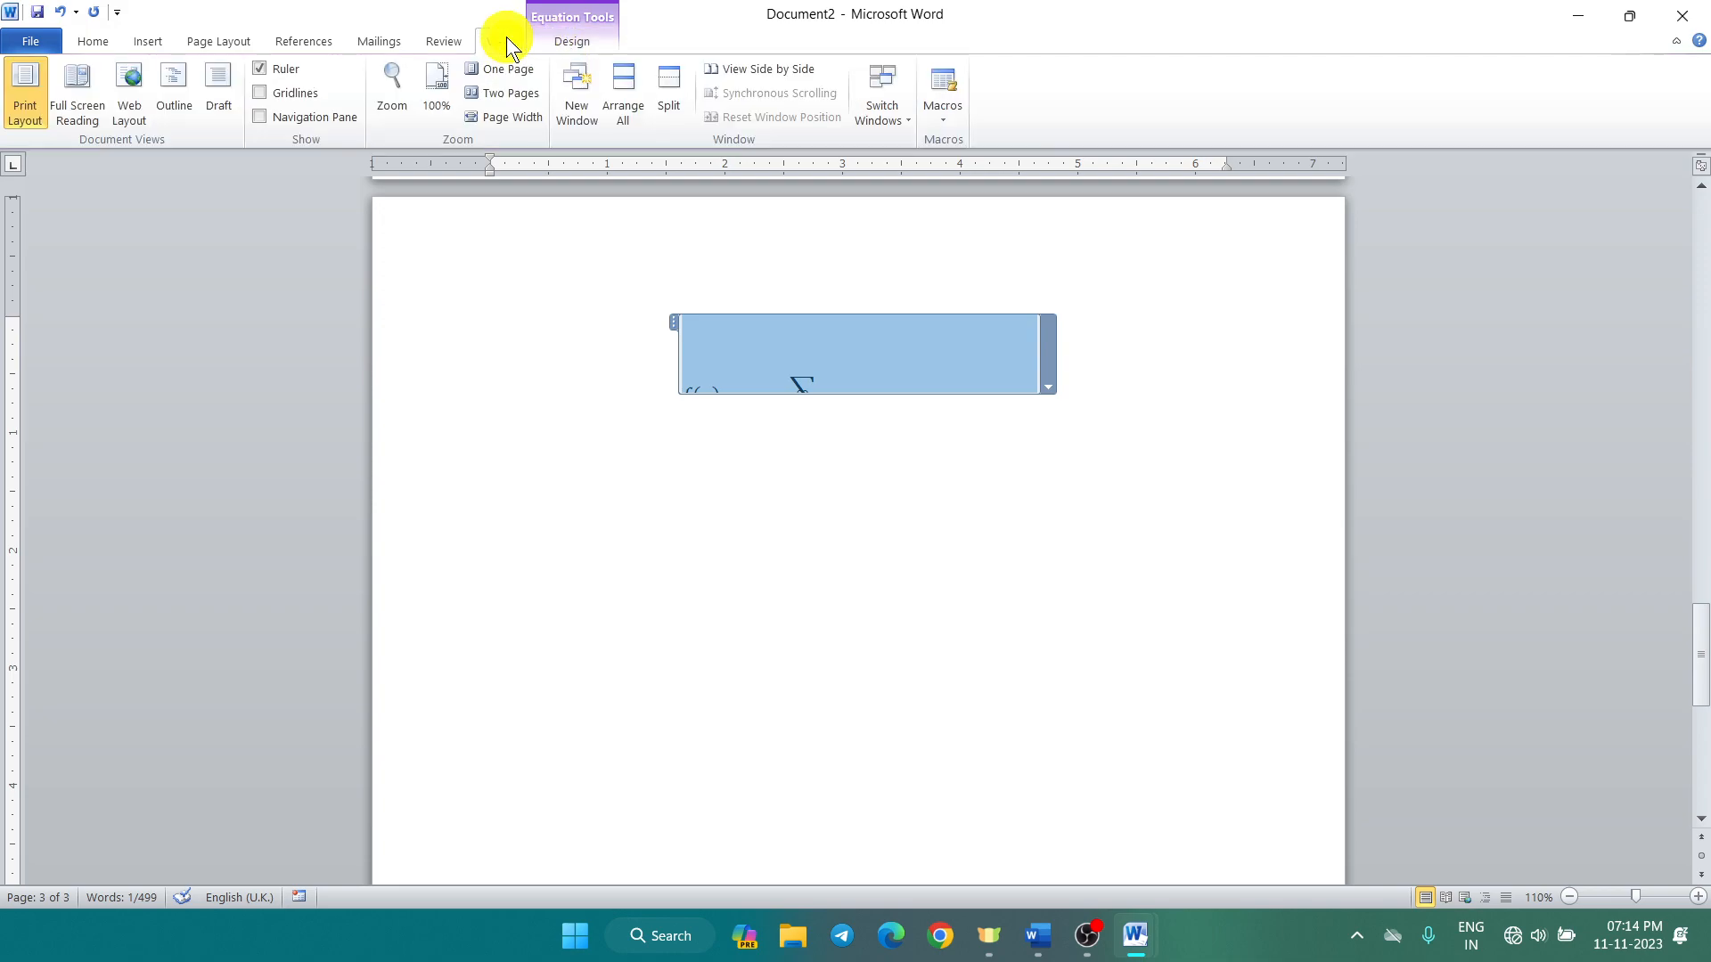
{"action": "left_click", "coordinate": [570, 47]}
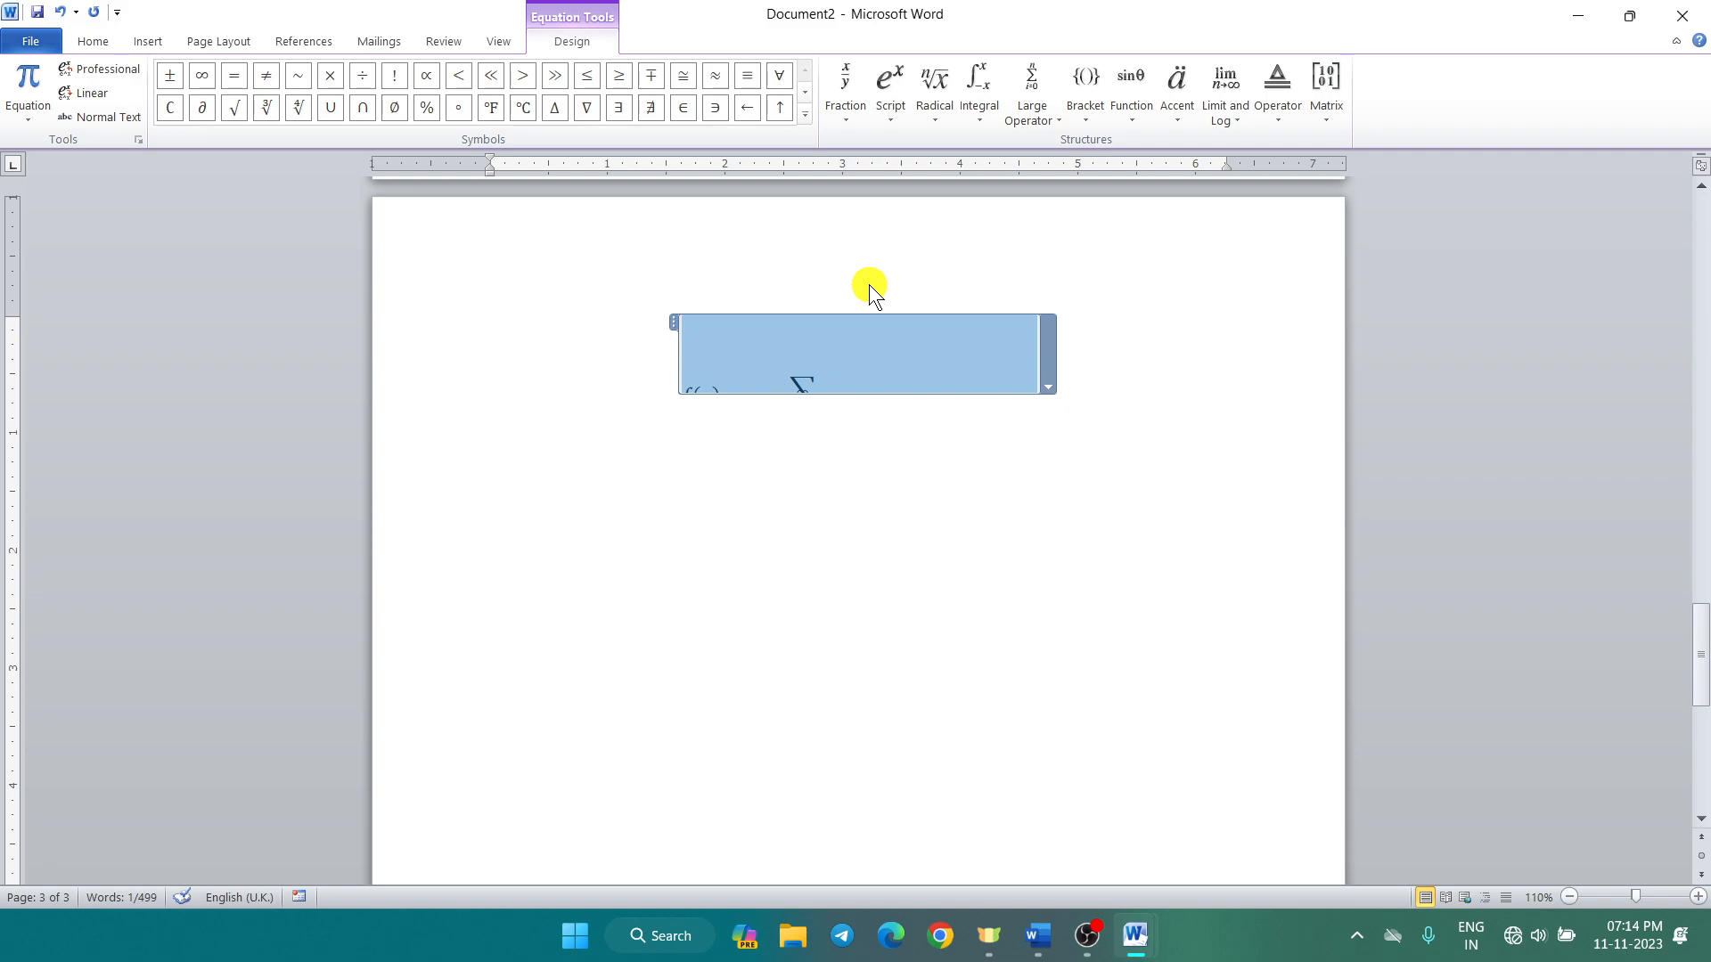
{"action": "key", "text": "Delete"}
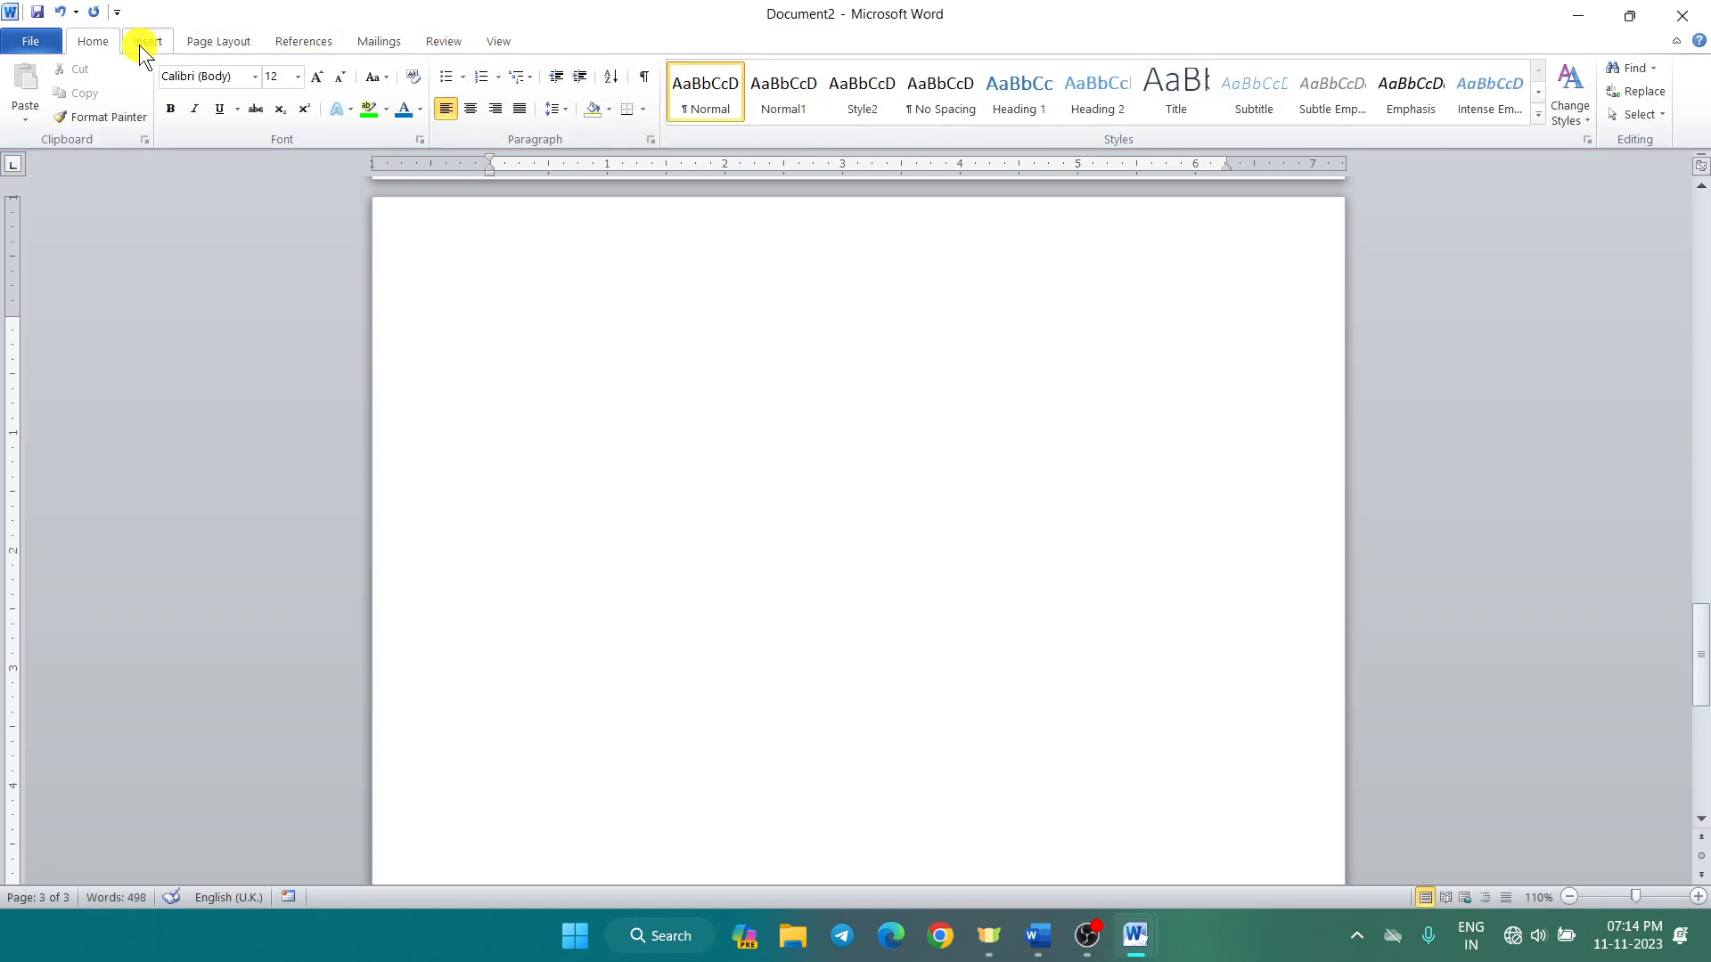
Step: Insert a new blank equation containing a double integral
{"action": "left_click", "coordinate": [141, 40]}
{"action": "left_click", "coordinate": [1188, 121]}
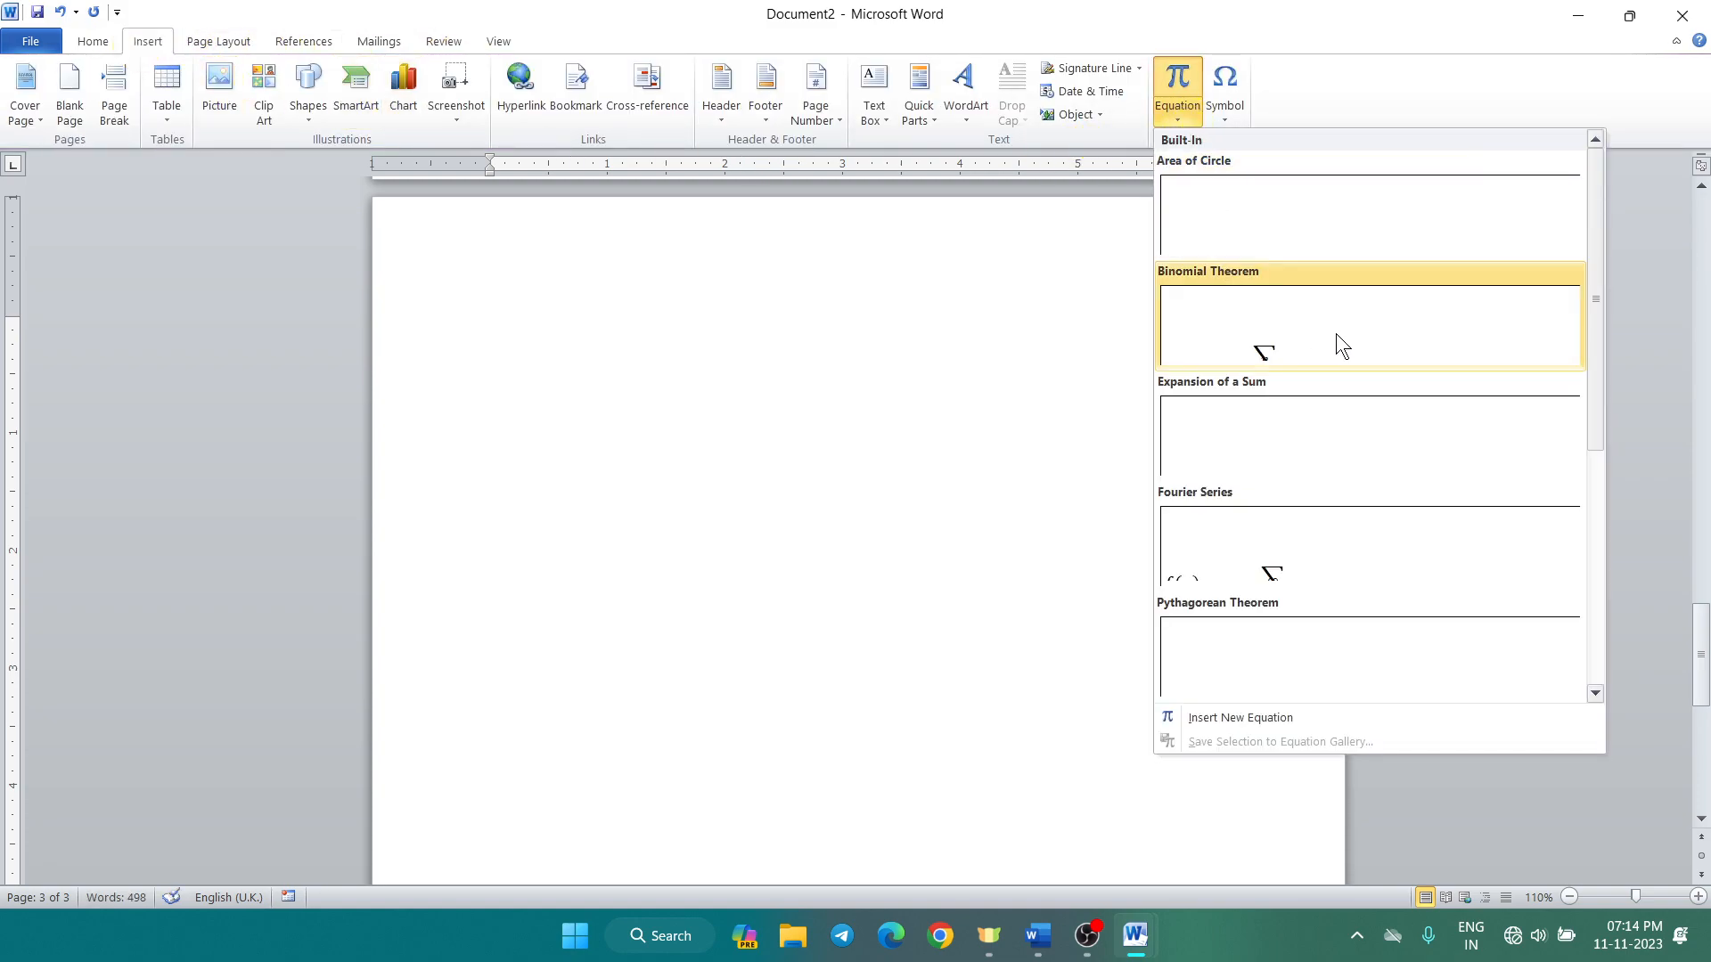
{"action": "scroll", "coordinate": [1335, 333], "scroll_direction": "down", "scroll_amount": 4}
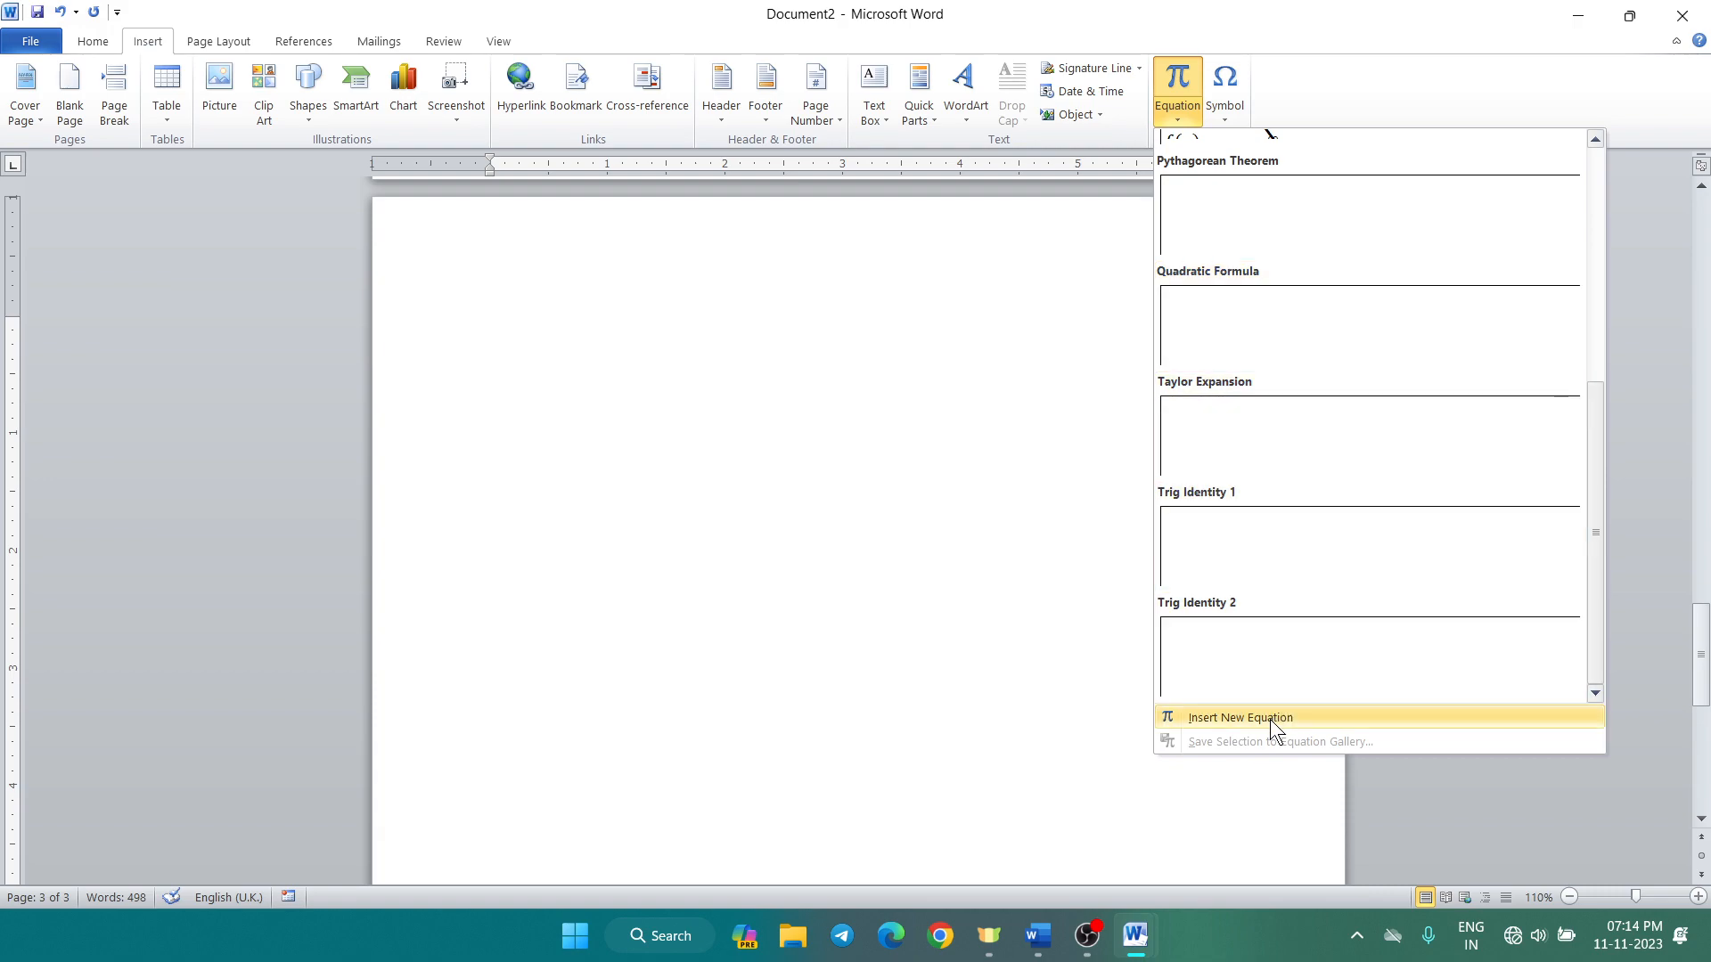
{"action": "left_click", "coordinate": [1271, 719]}
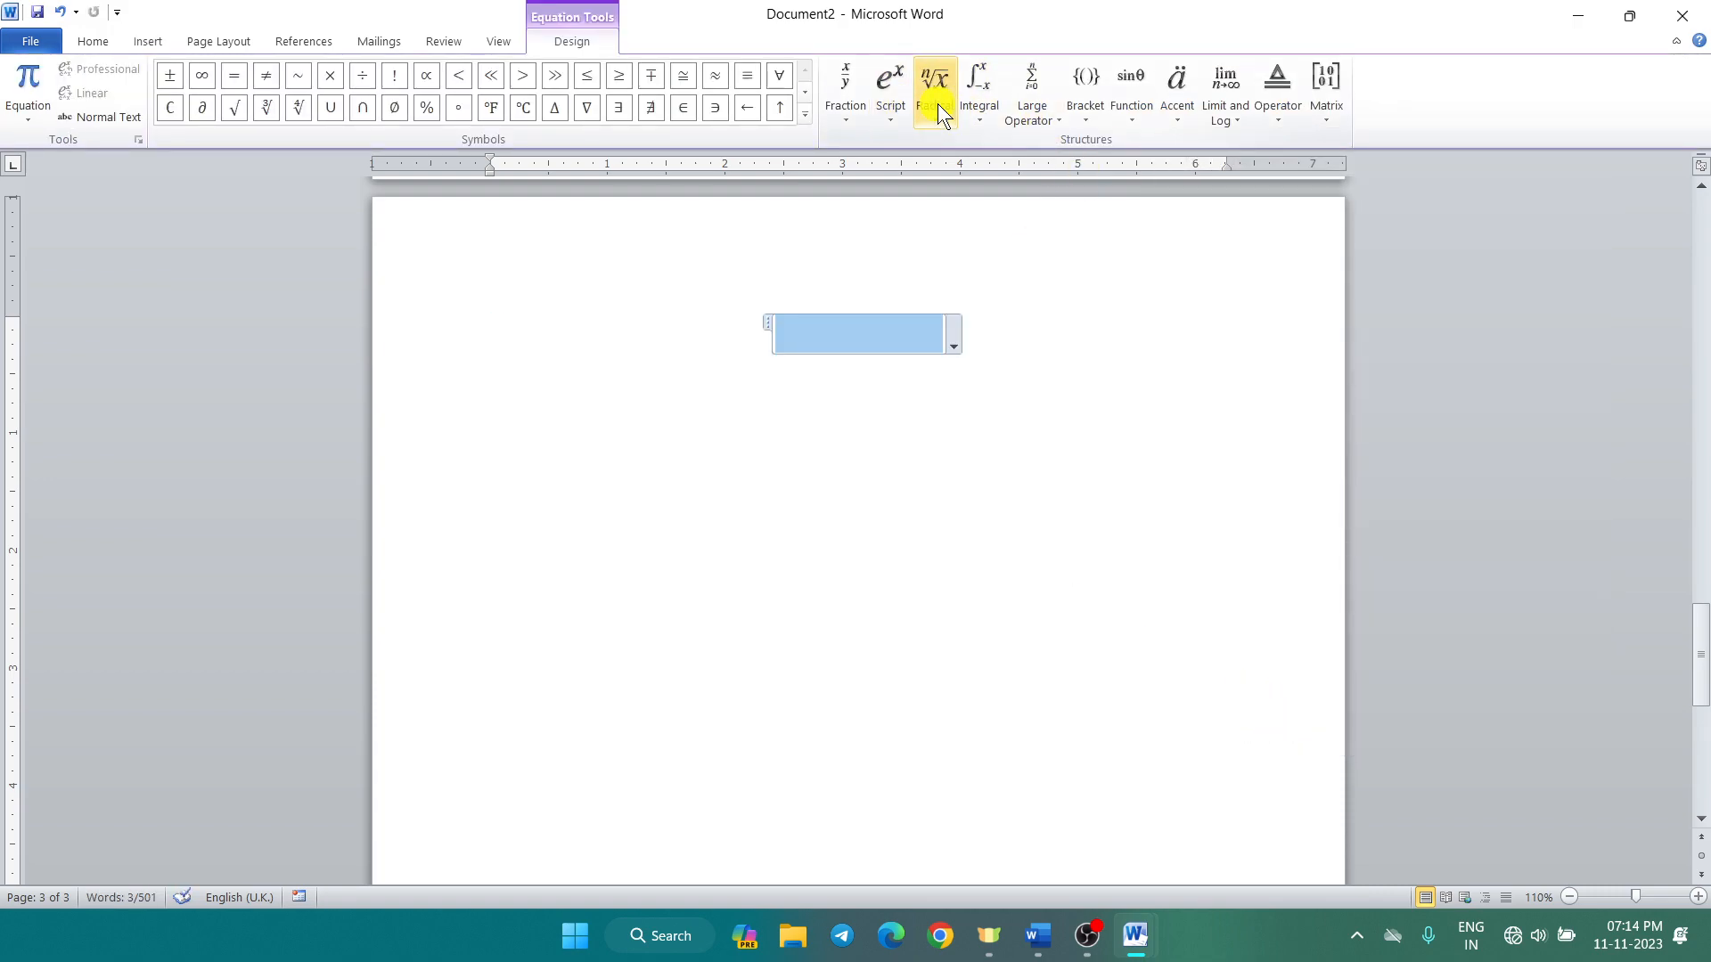
{"action": "left_click", "coordinate": [966, 112]}
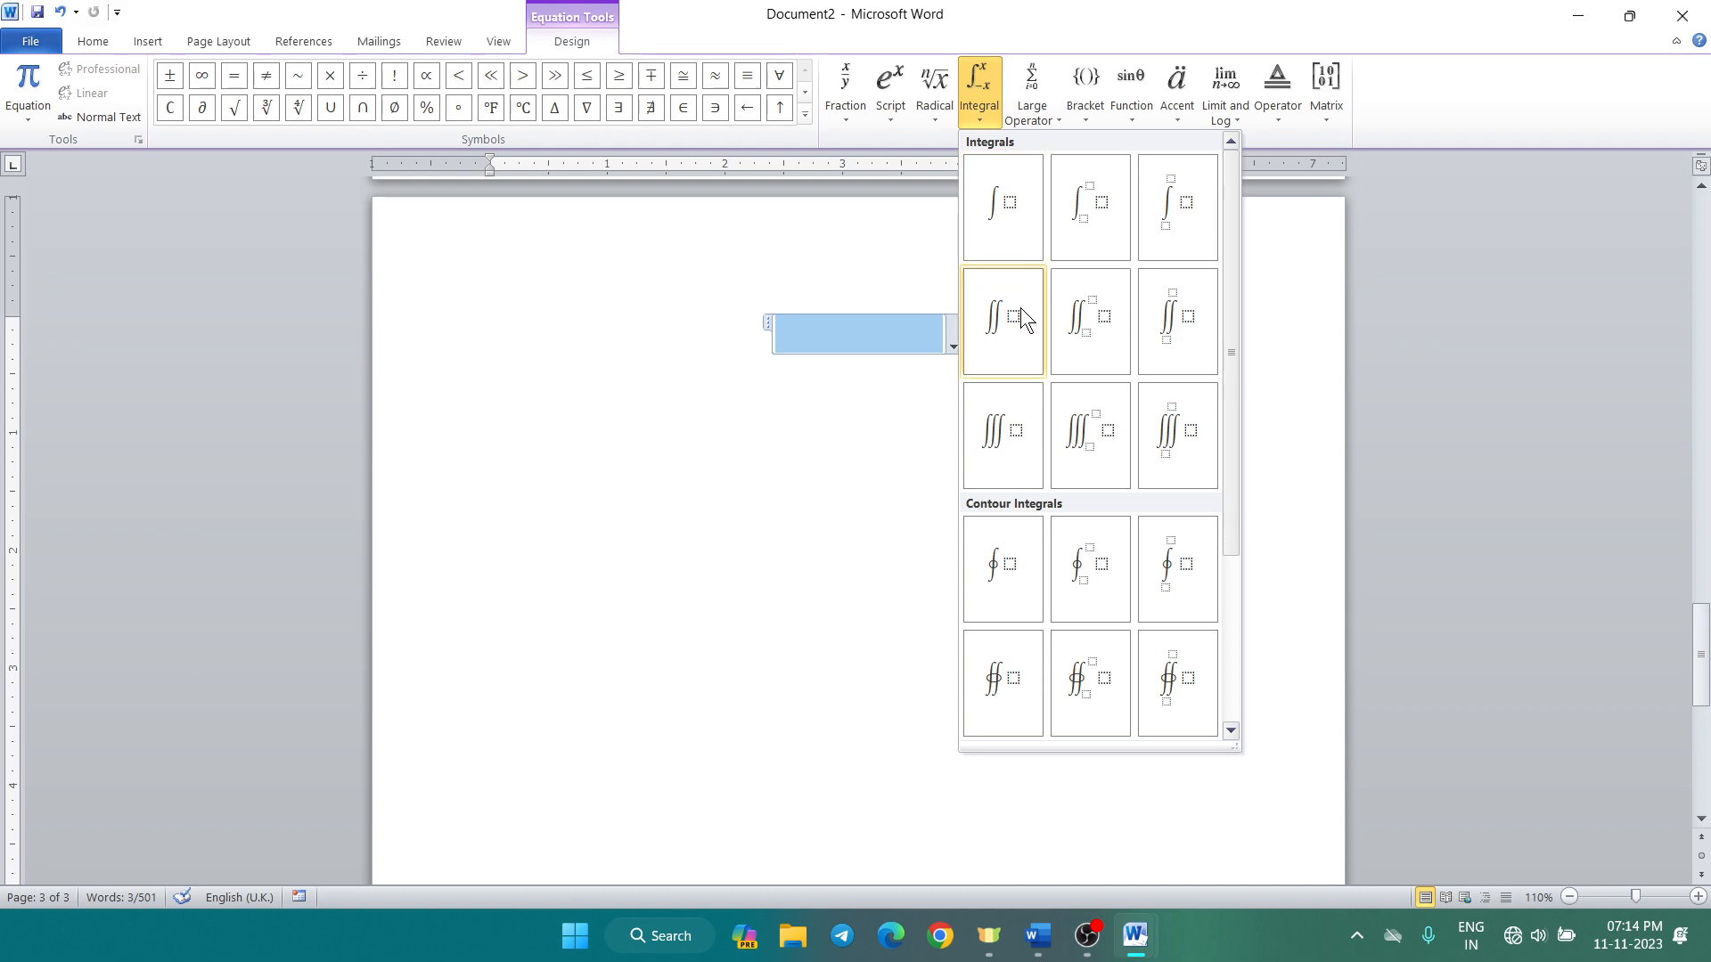
{"action": "left_click", "coordinate": [1020, 307]}
{"action": "left_click", "coordinate": [905, 374]}
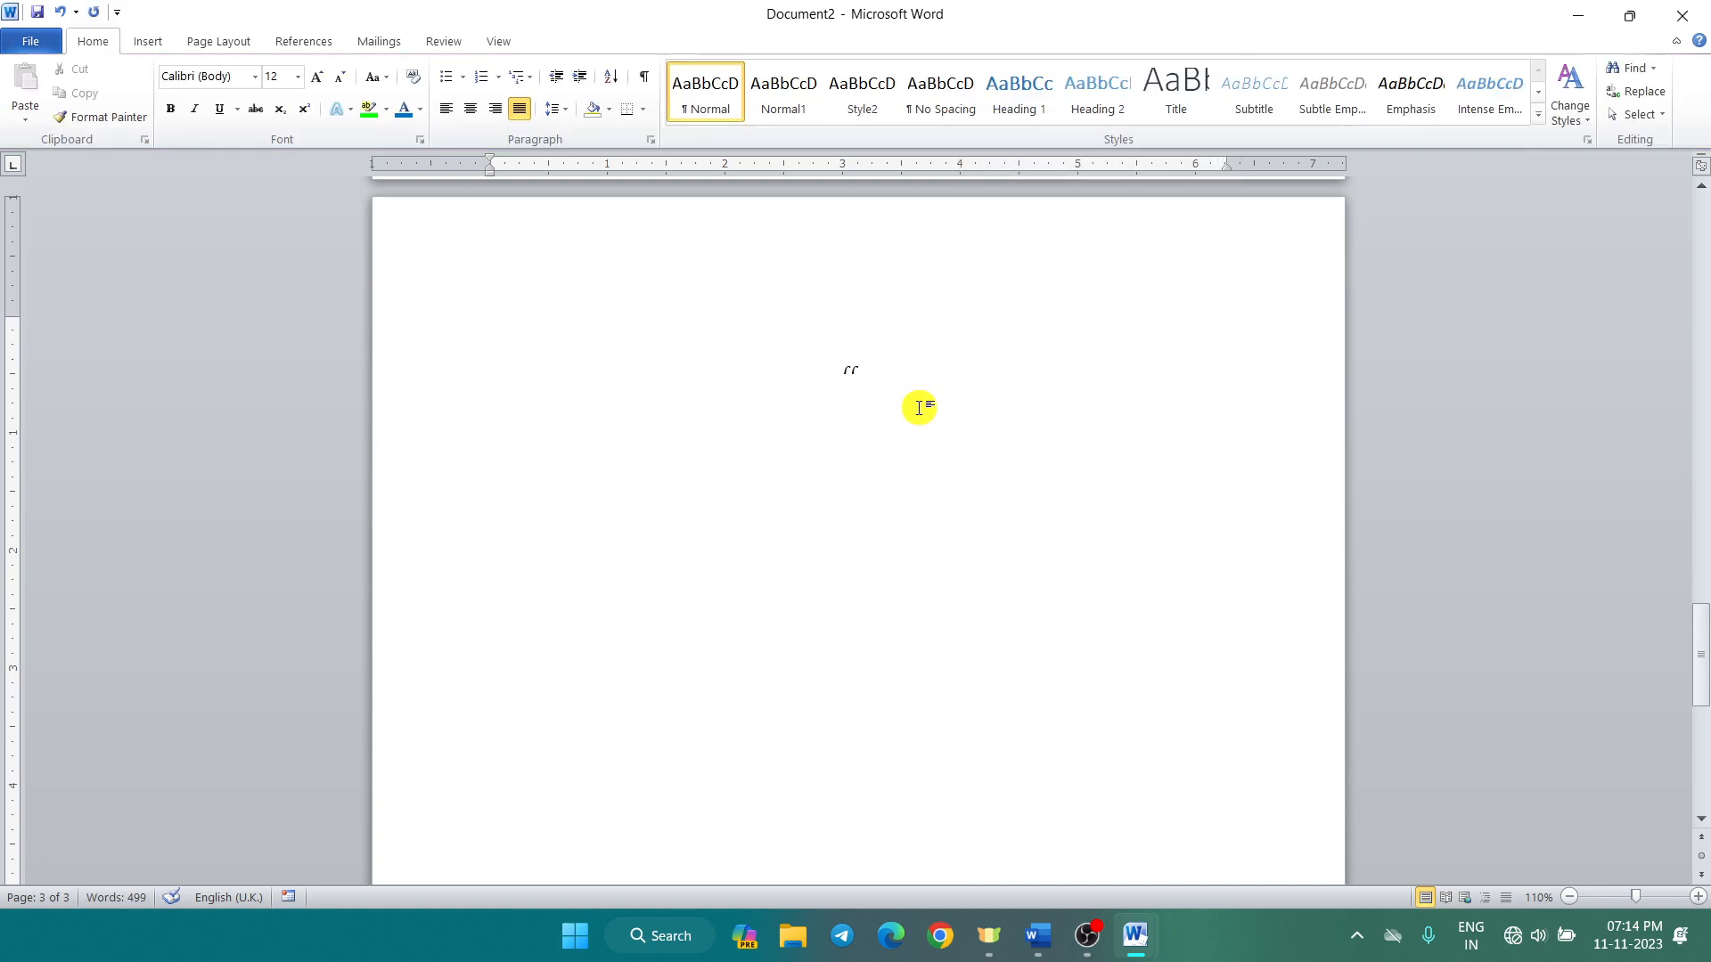
{"action": "scroll", "coordinate": [920, 402], "scroll_direction": "up", "scroll_amount": 4}
{"action": "scroll", "coordinate": [919, 405], "scroll_direction": "up", "scroll_amount": 4}
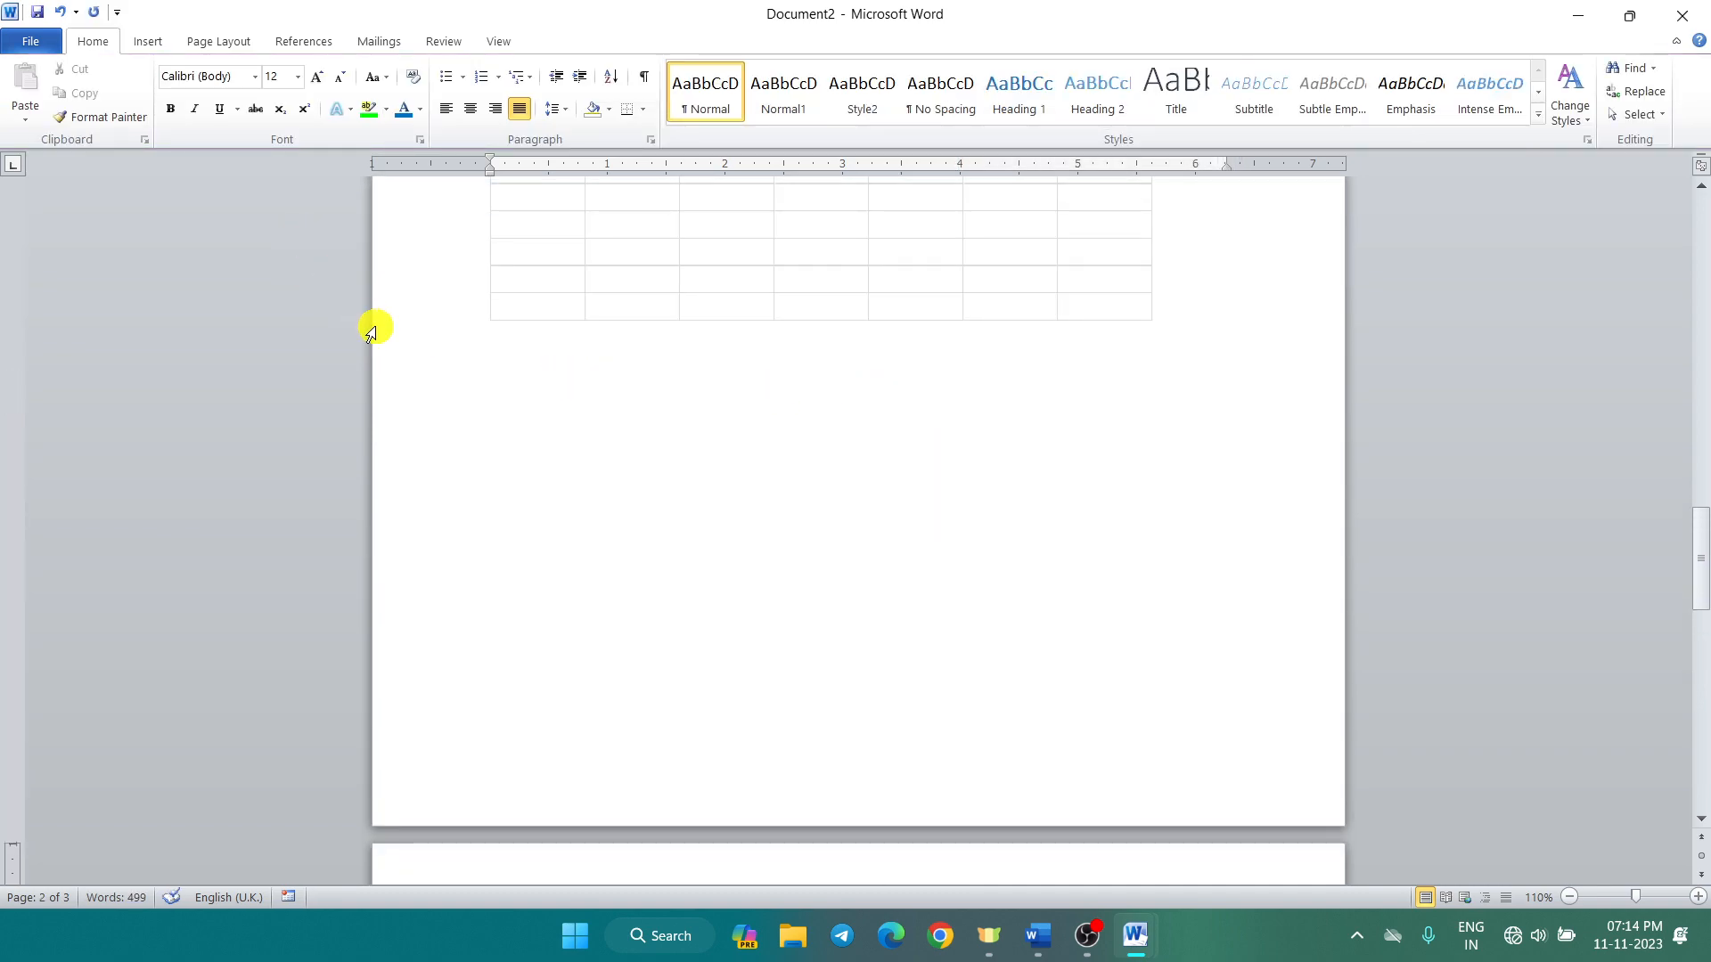
Step: Insert the Wingdings airplane from More Symbols on the empty line below the embedded Excel table
{"action": "left_click", "coordinate": [556, 482]}
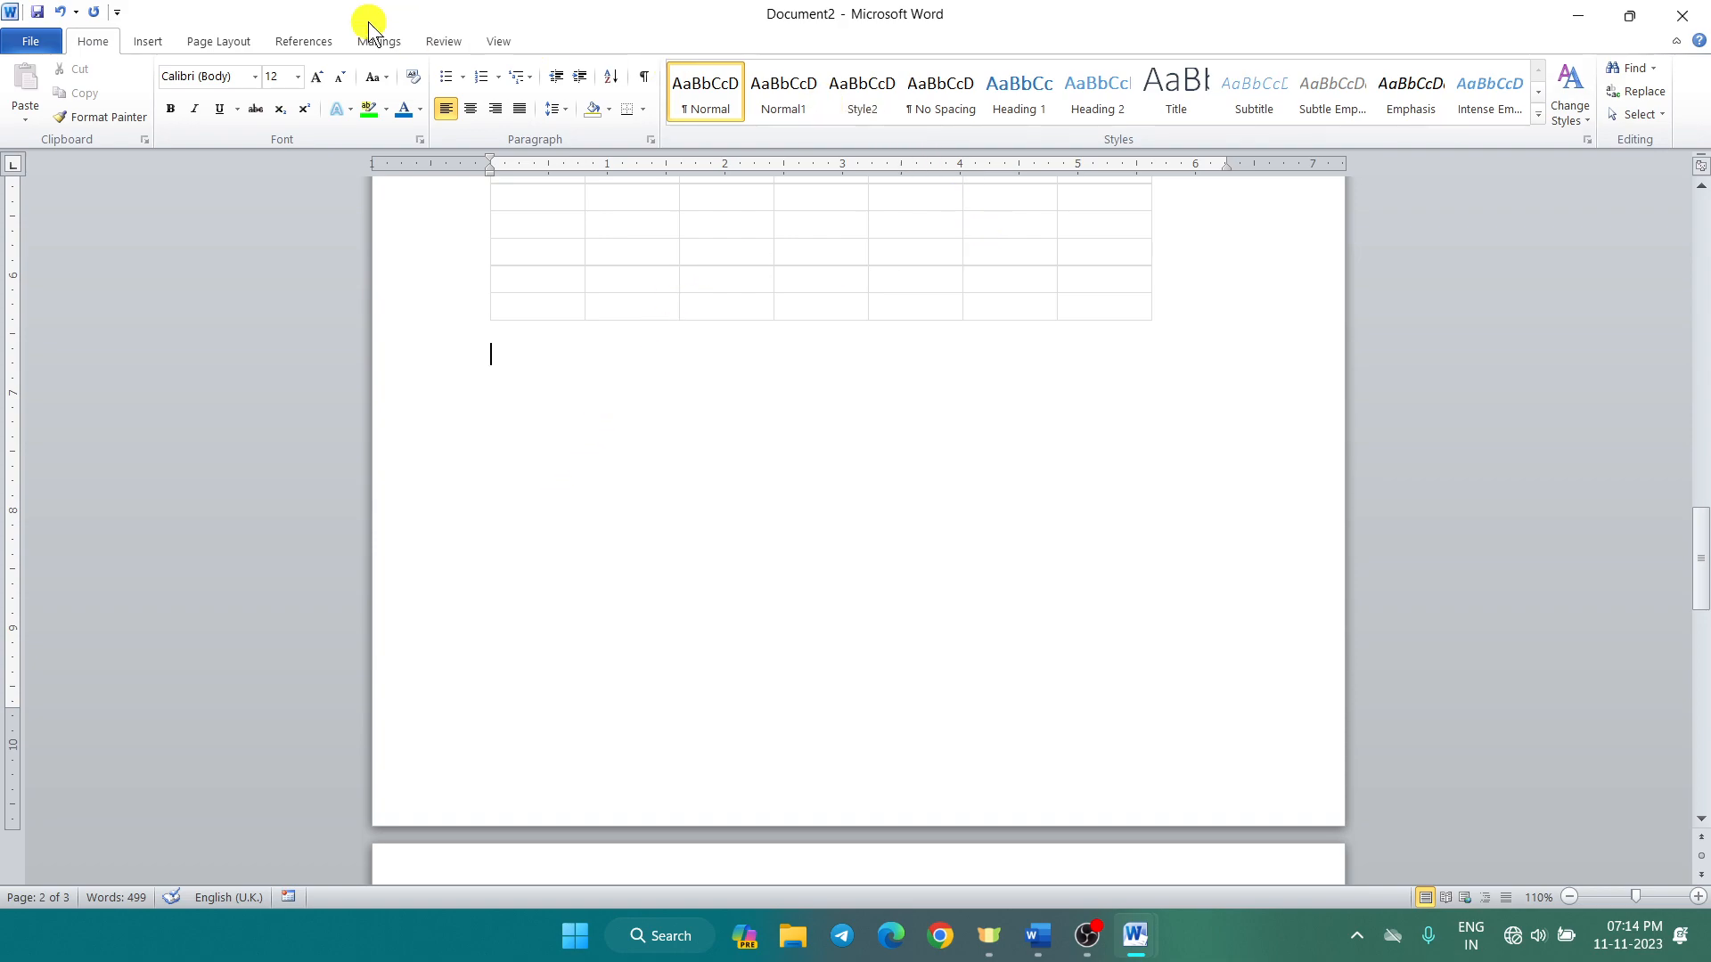
{"action": "left_click", "coordinate": [168, 42]}
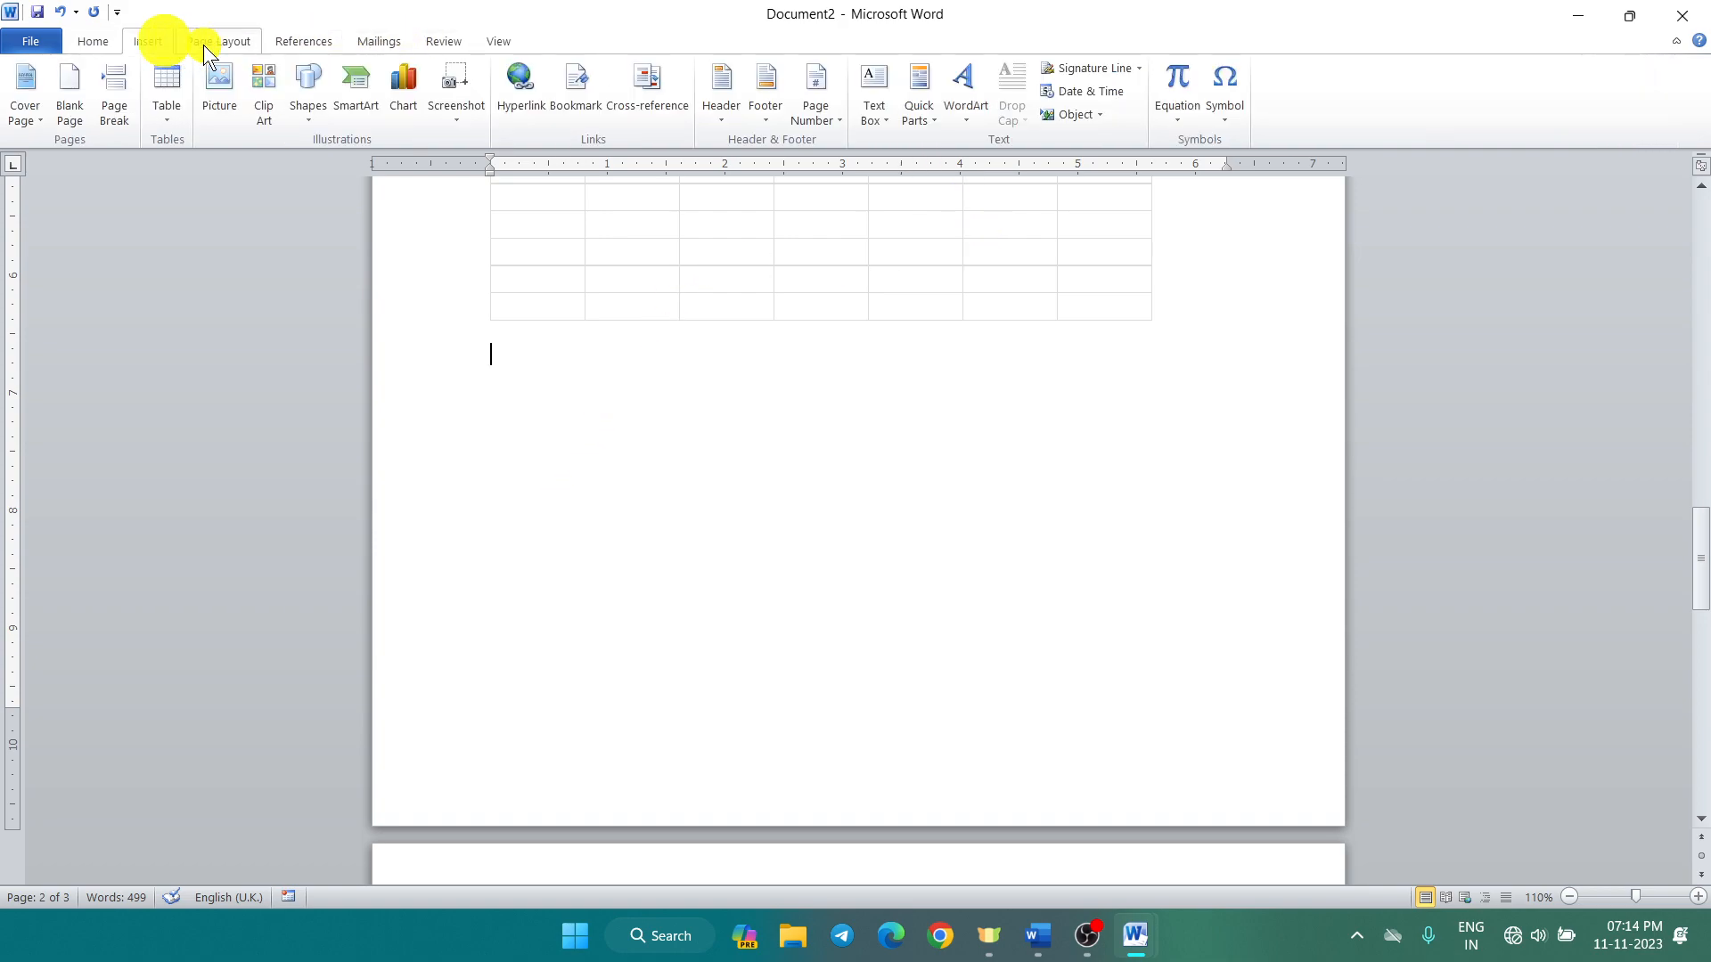
{"action": "left_click", "coordinate": [1231, 111]}
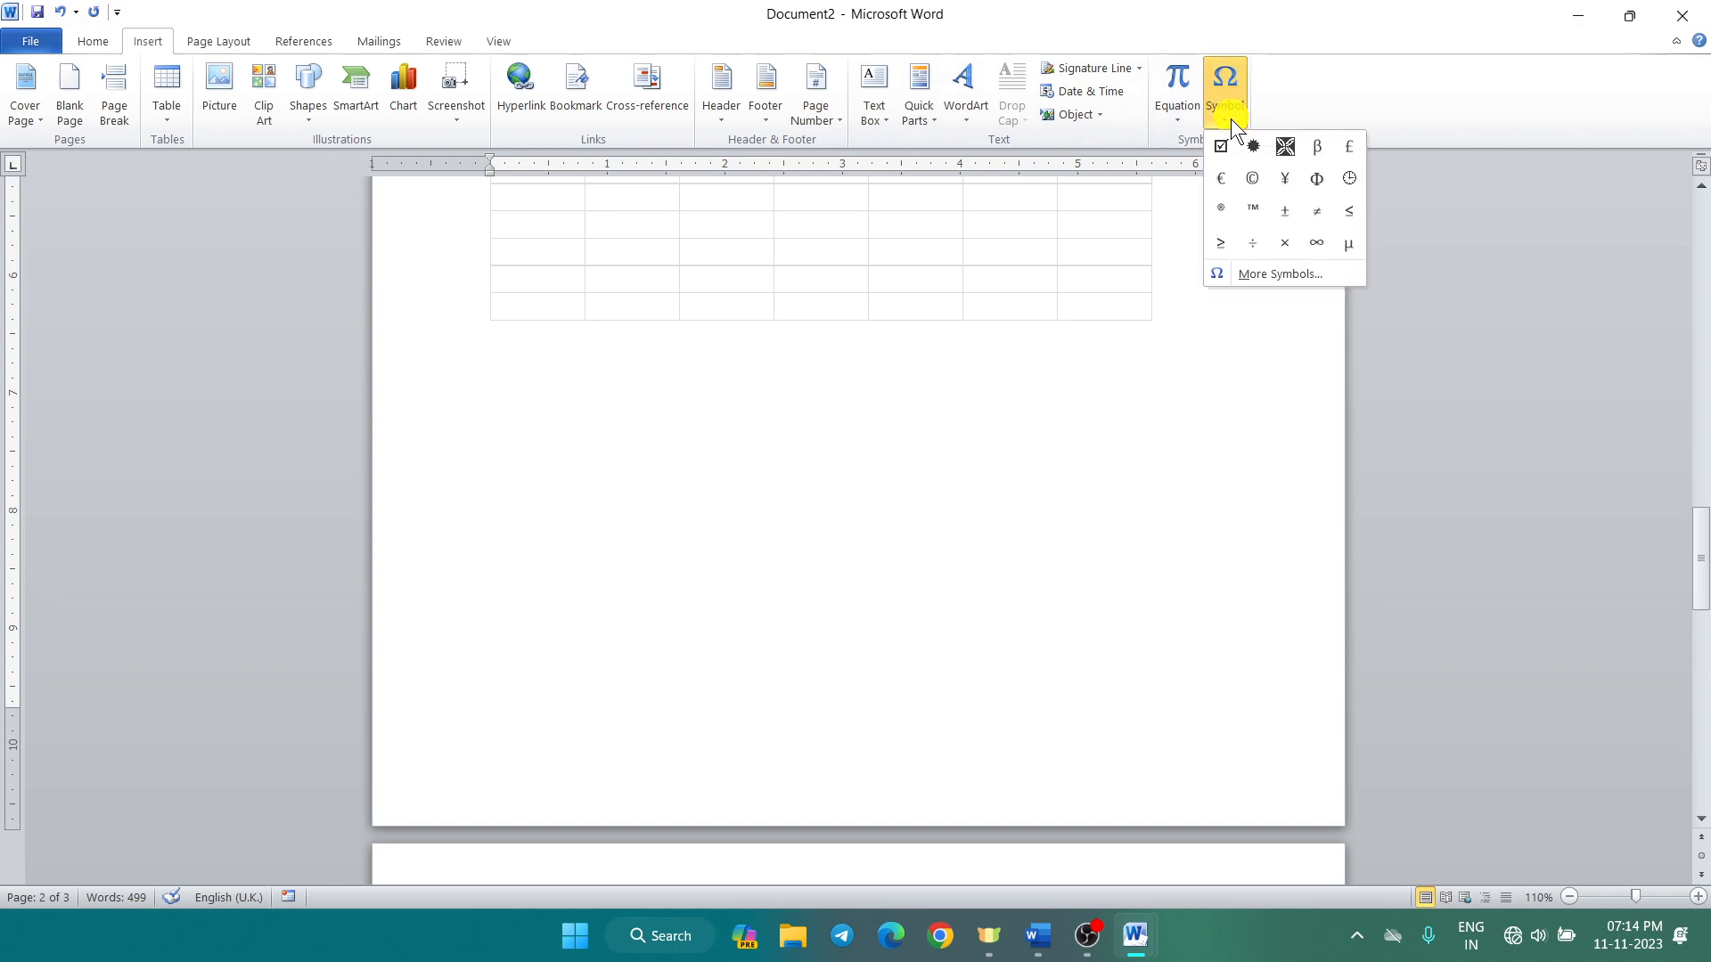
{"action": "left_click", "coordinate": [1296, 272]}
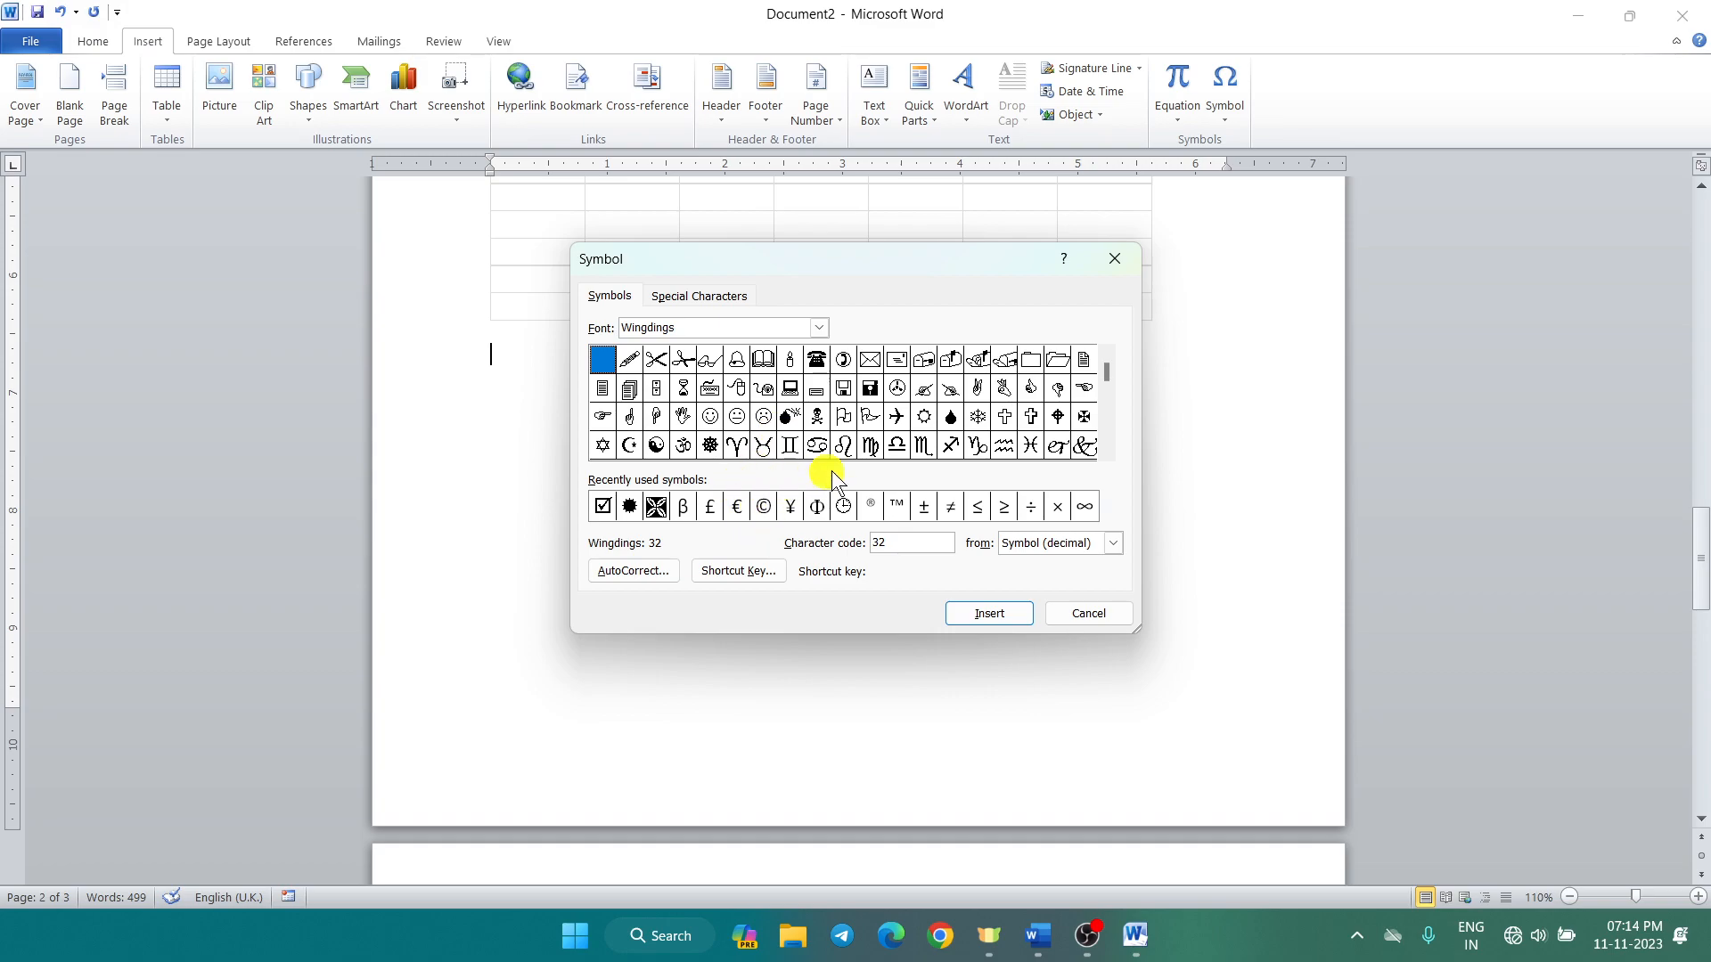
{"action": "left_click", "coordinate": [897, 416]}
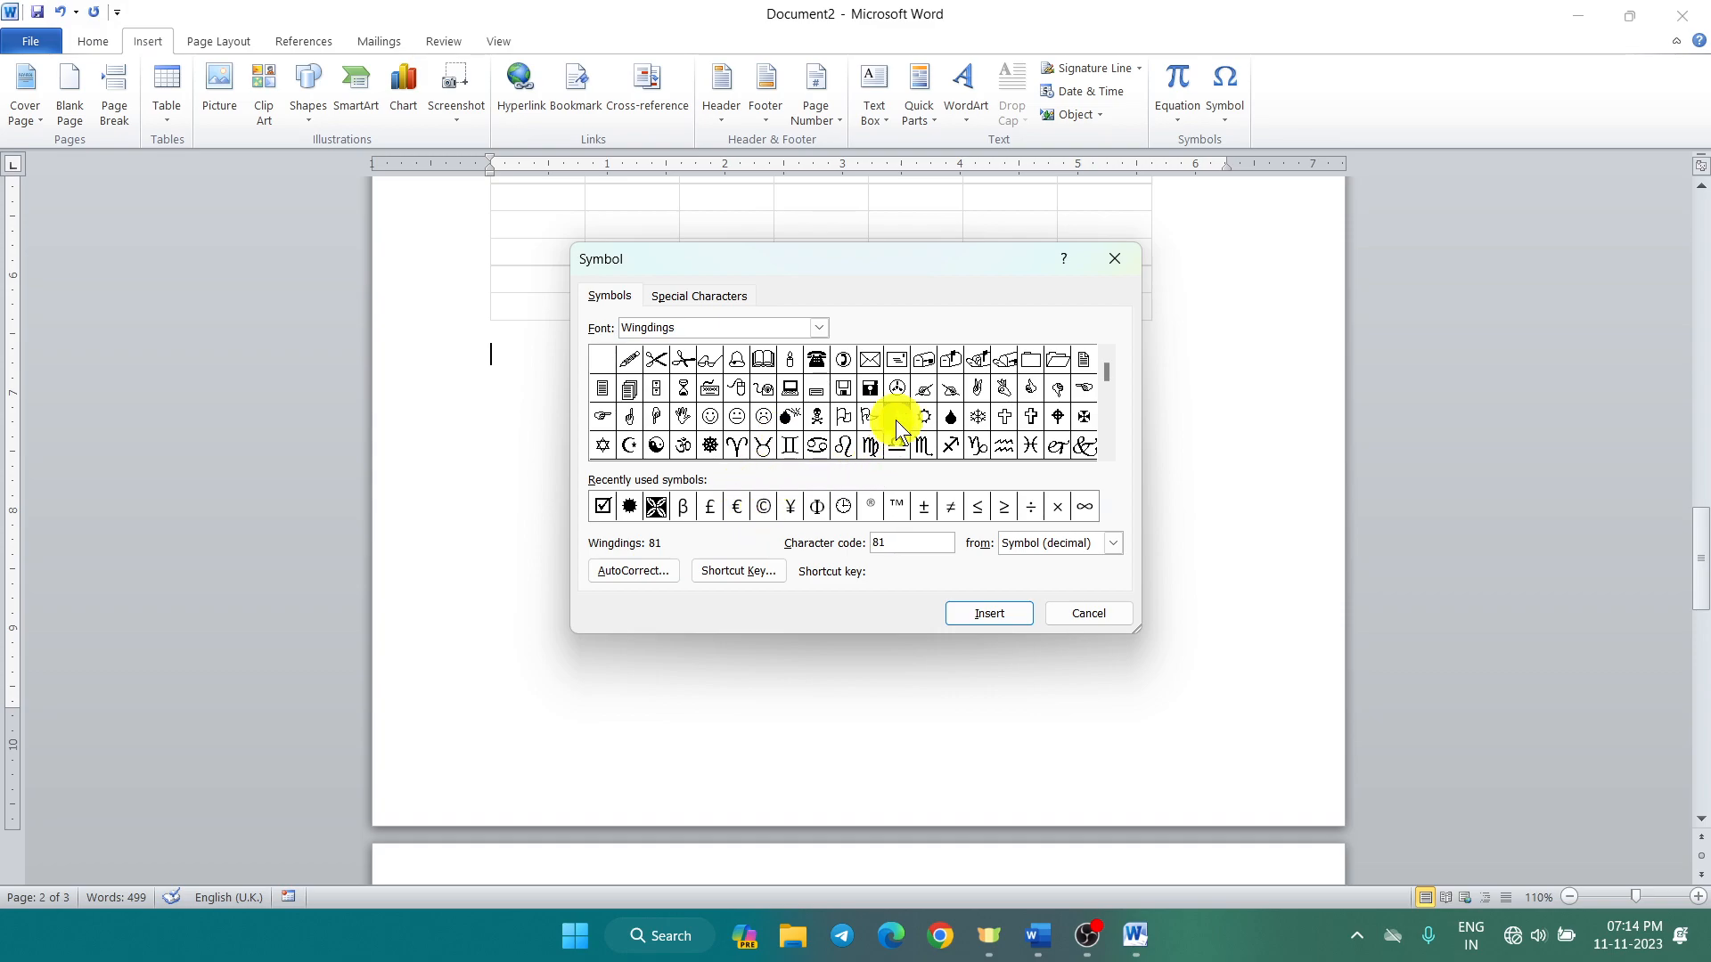
{"action": "left_click", "coordinate": [993, 613]}
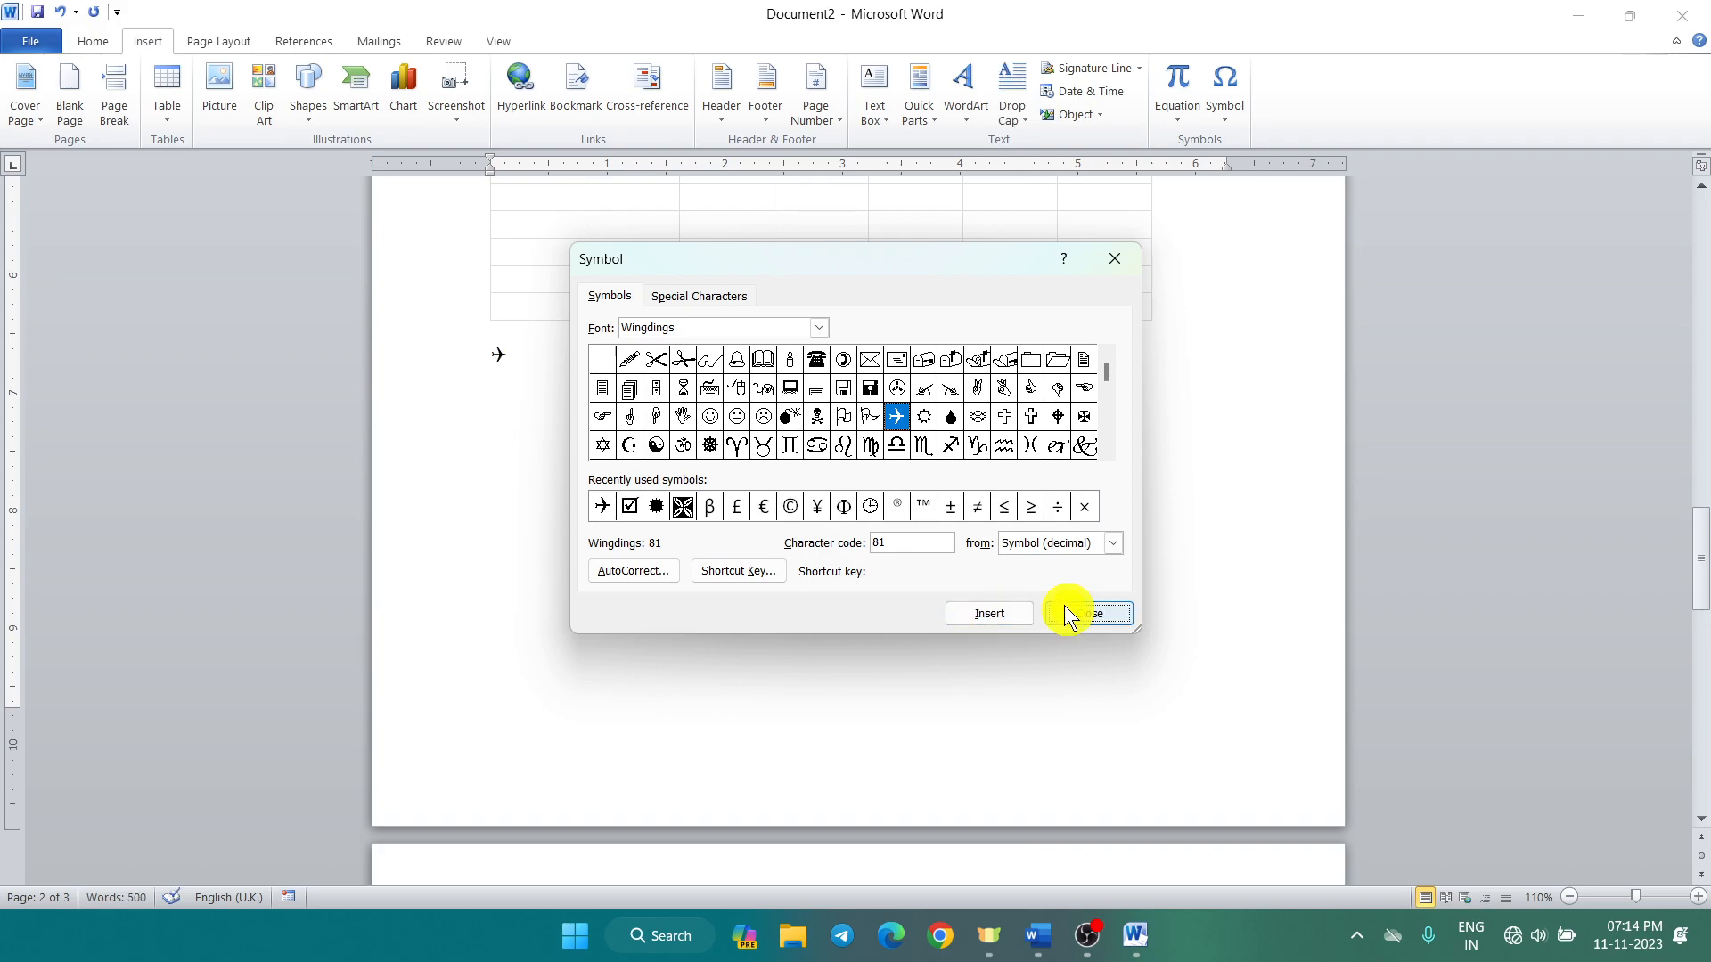
{"action": "left_click", "coordinate": [1115, 259]}
{"action": "left_click", "coordinate": [1148, 248]}
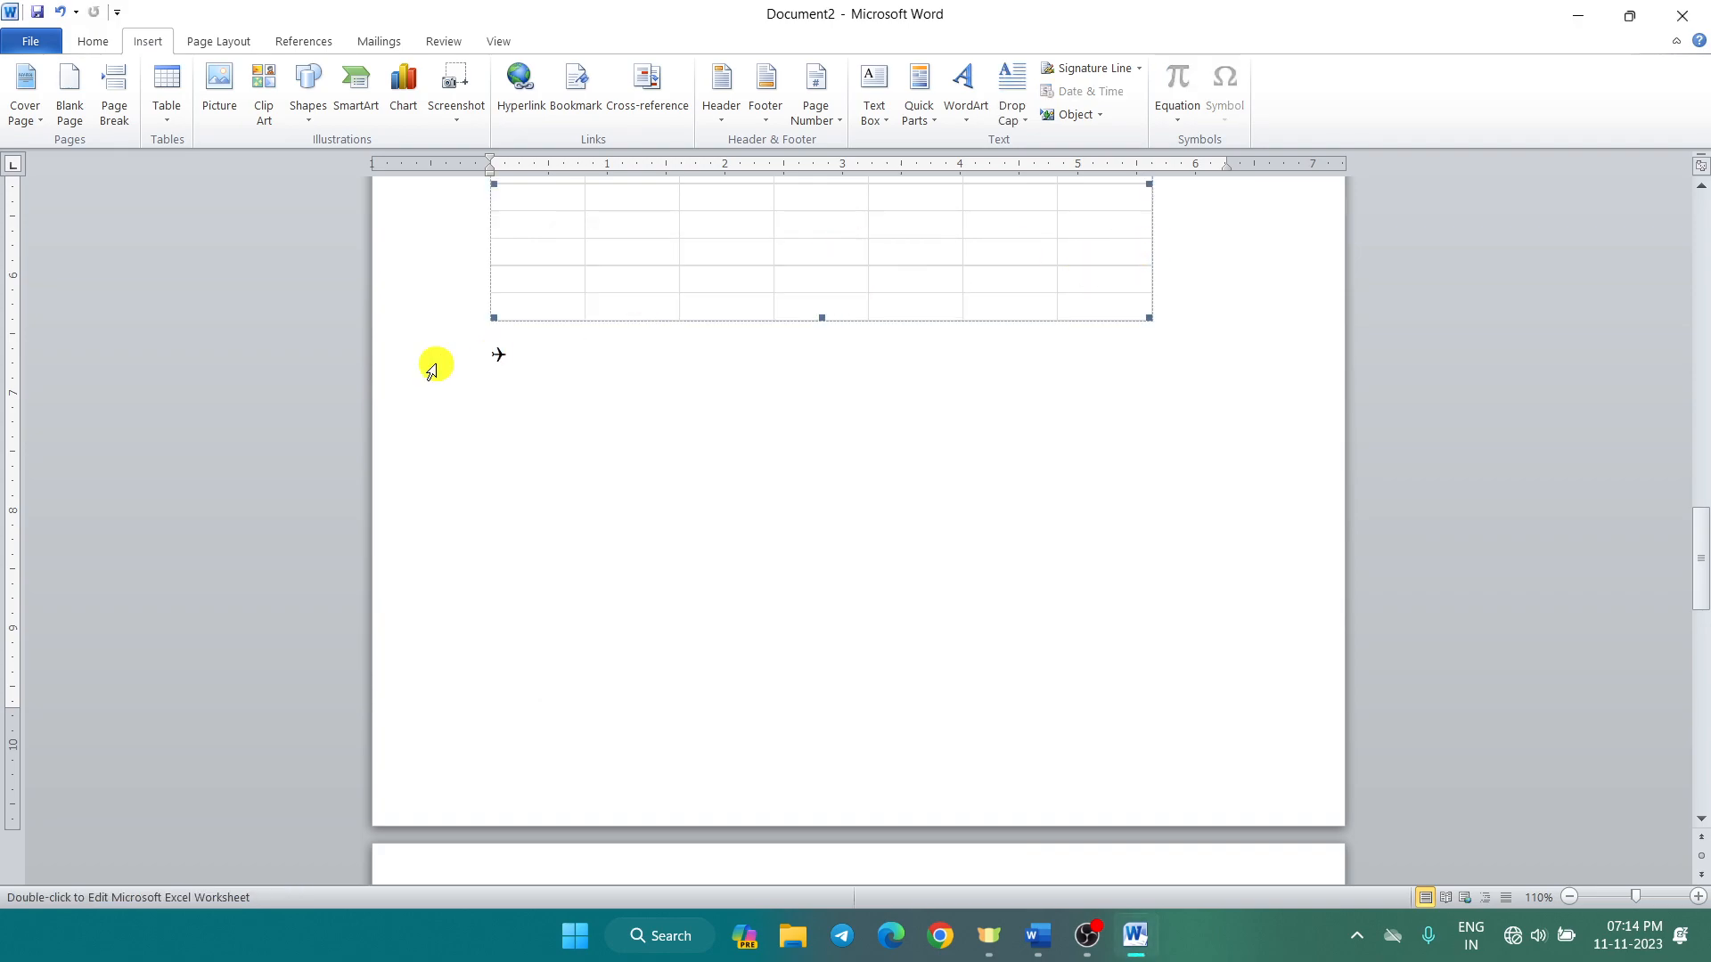
Step: Enlarge the airplane symbol below the table to 140 pt
{"action": "left_click", "coordinate": [496, 357]}
{"action": "left_click_drag", "start_coordinate": [489, 355], "coordinate": [520, 357]}
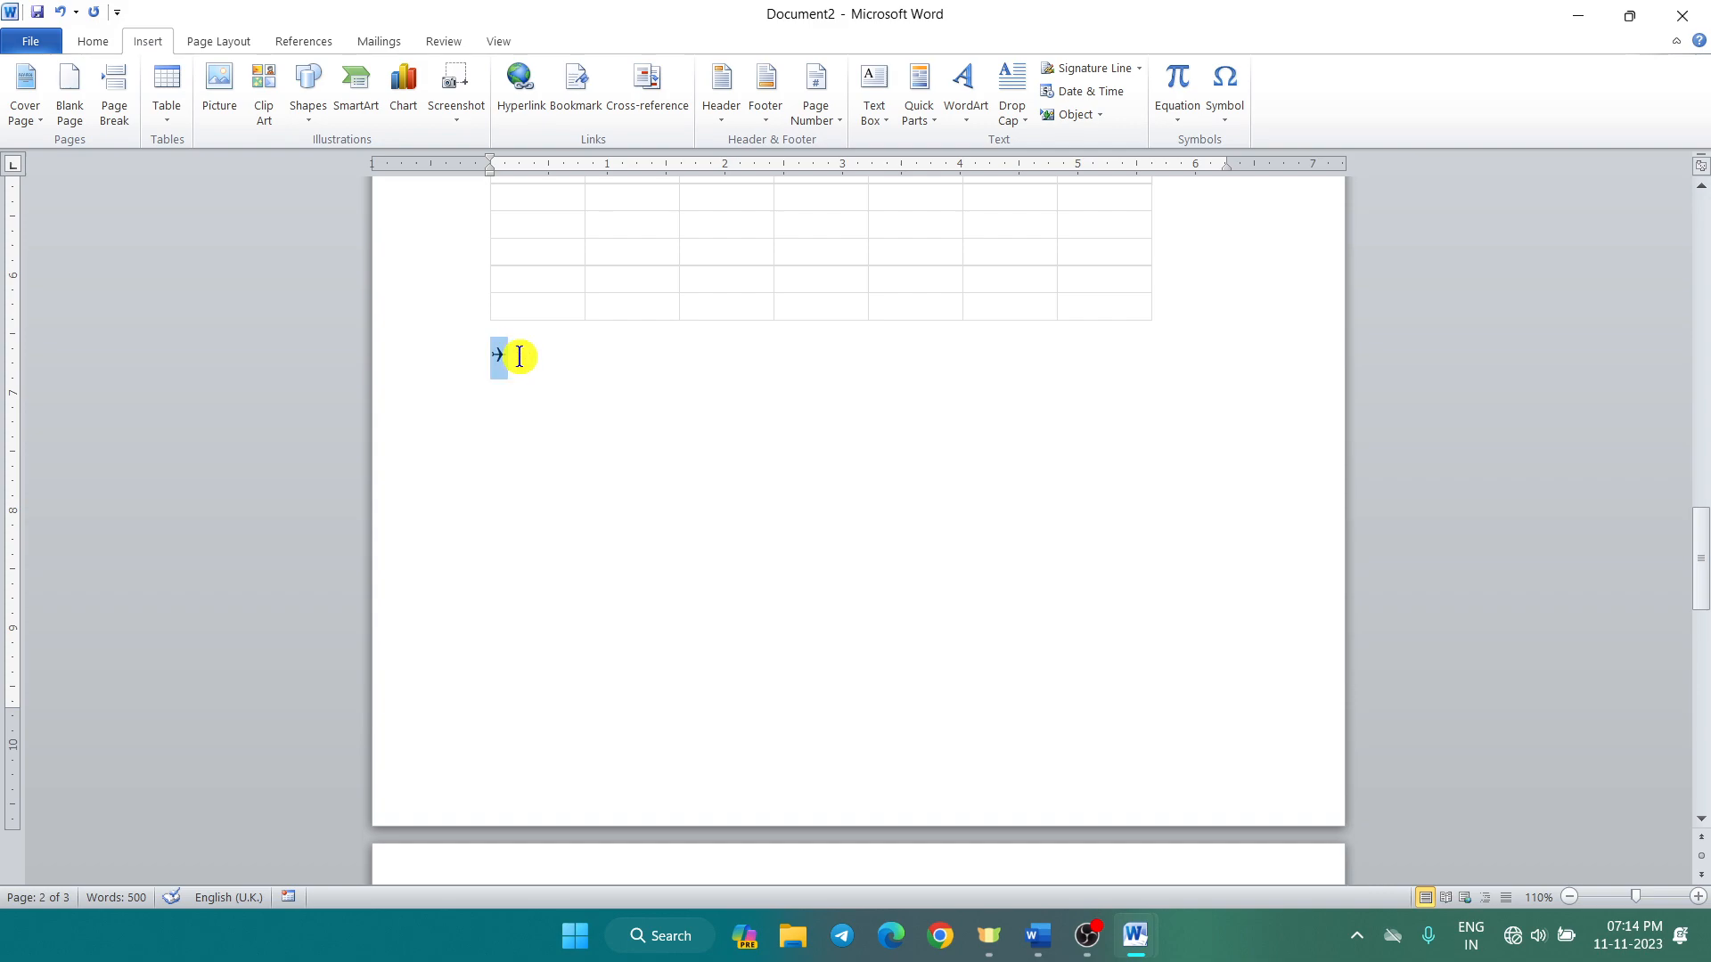
{"action": "key", "text": "ctrl+shift+period"}
{"action": "key", "text": "ctrl+shift+period"}
{"action": "key", "text": "ctrl+shift+period"}
{"action": "key", "text": "ctrl+shift+period"}
{"action": "key", "text": "ctrl+shift+period"}
{"action": "key", "text": "ctrl+shift+period"}
{"action": "key", "text": "ctrl+shift+period"}
{"action": "key", "text": "ctrl+shift+period"}
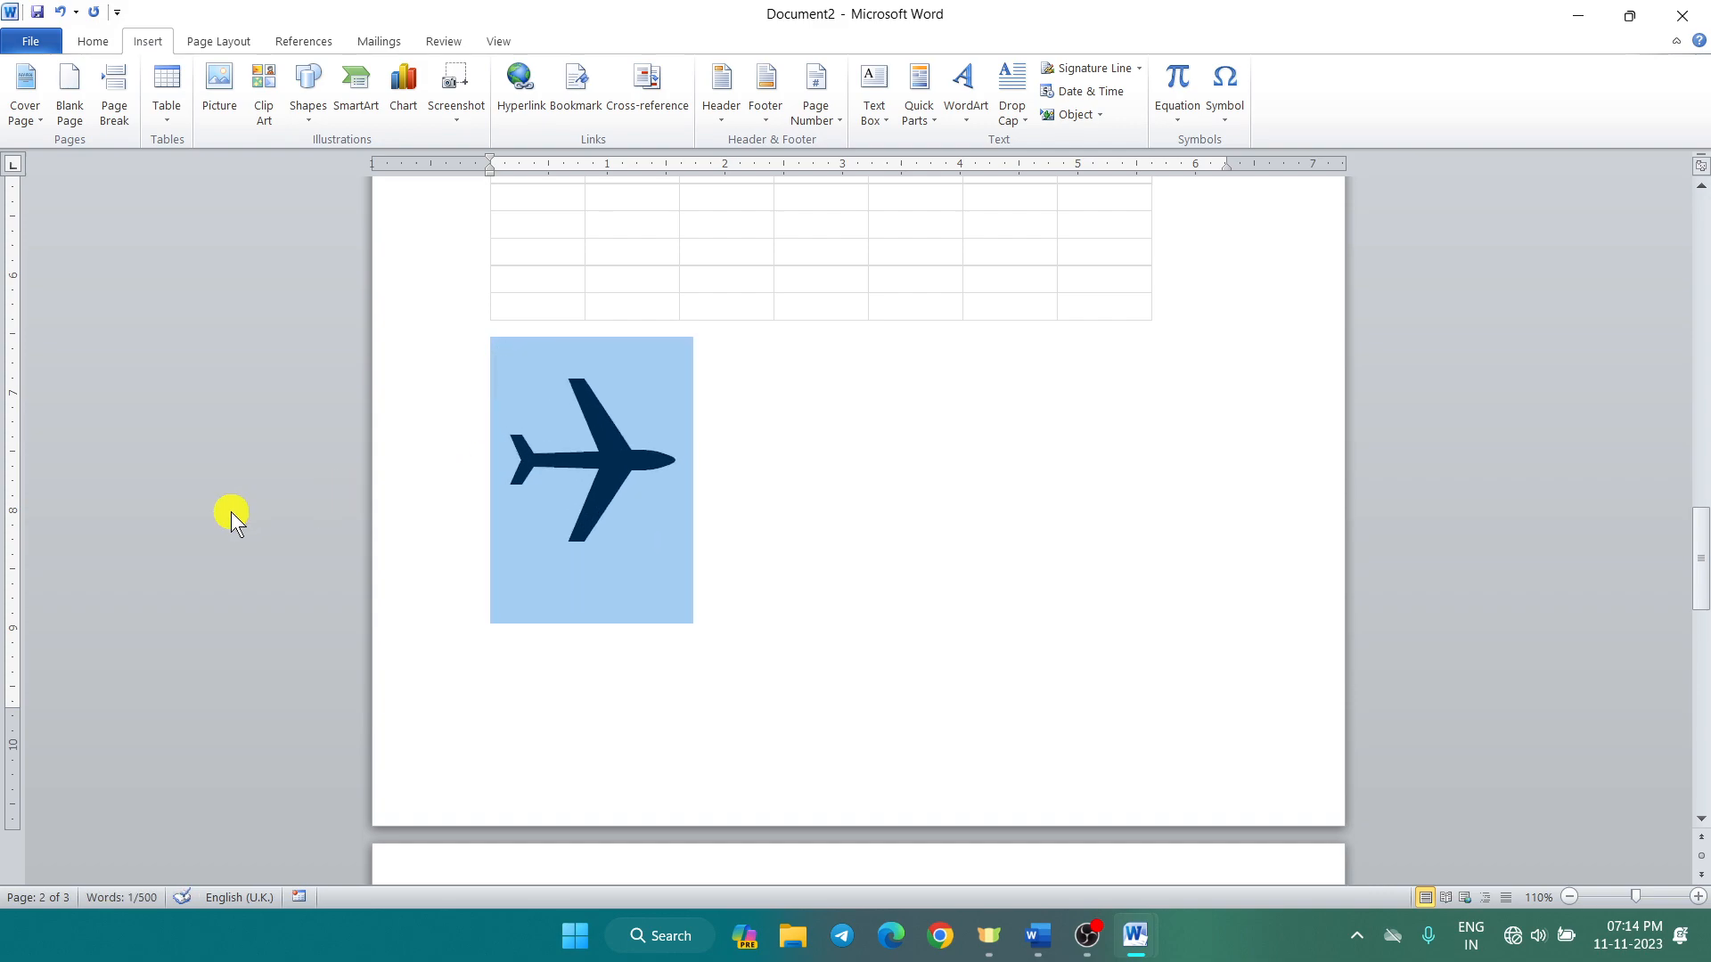
{"action": "left_click", "coordinate": [965, 512]}
Step: Colour the airplane symbol red
{"action": "left_click", "coordinate": [580, 489]}
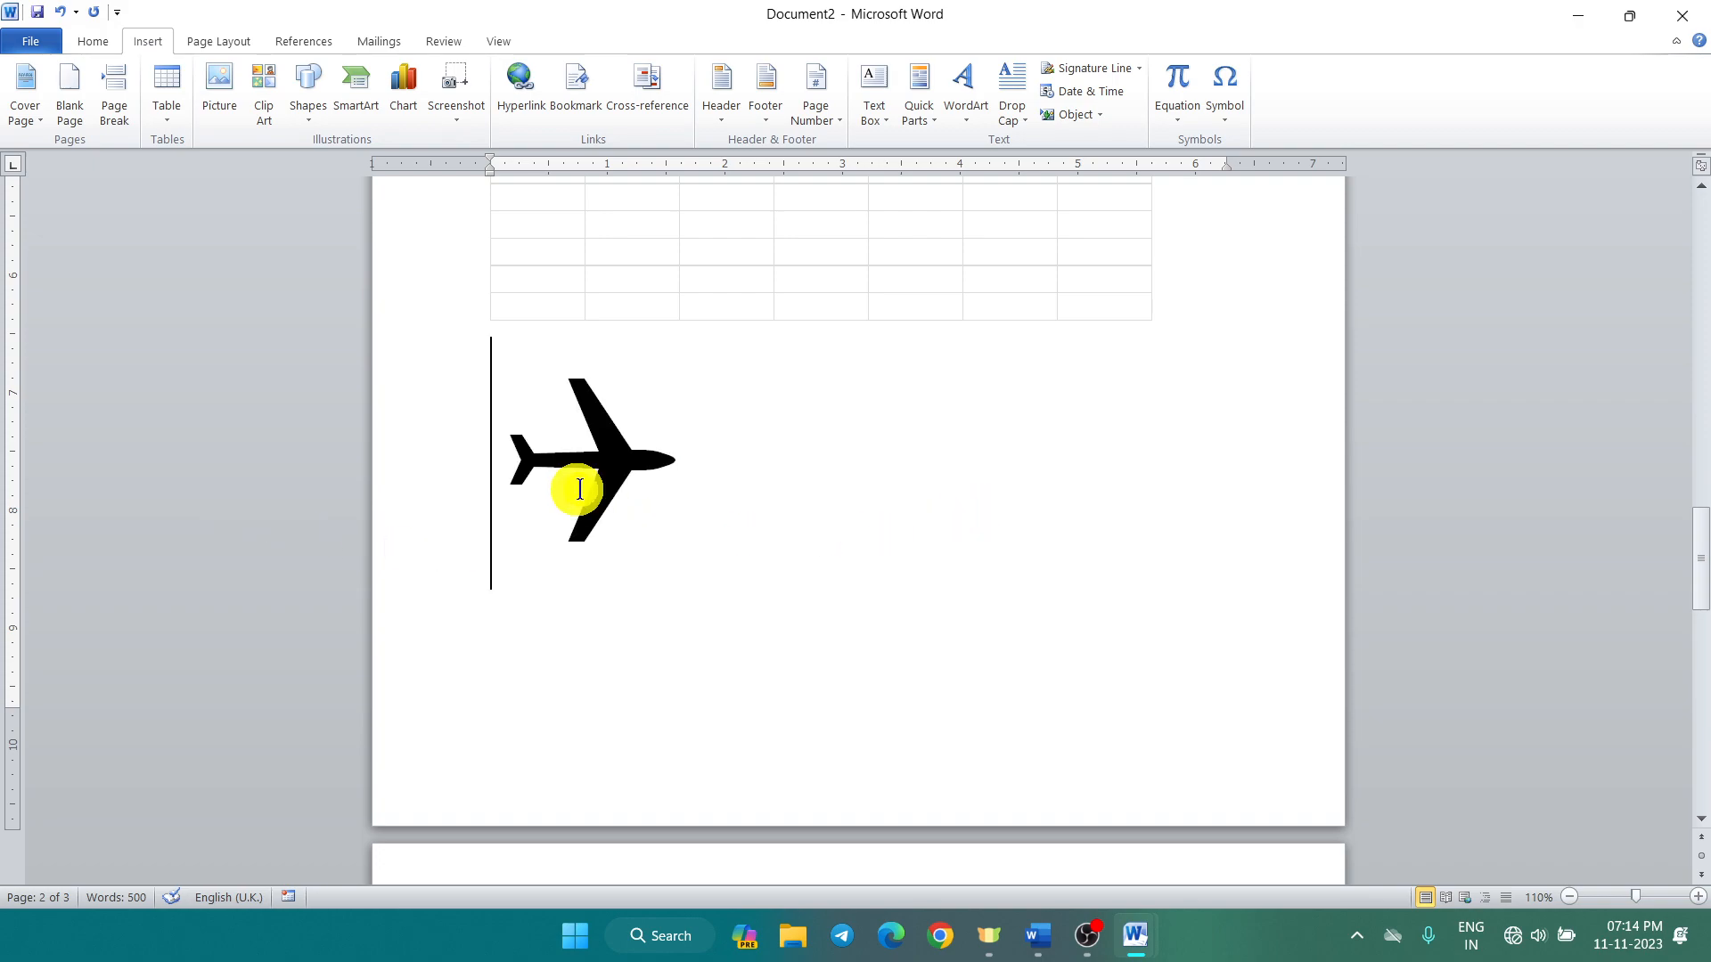
{"action": "left_click_drag", "start_coordinate": [508, 463], "coordinate": [650, 470]}
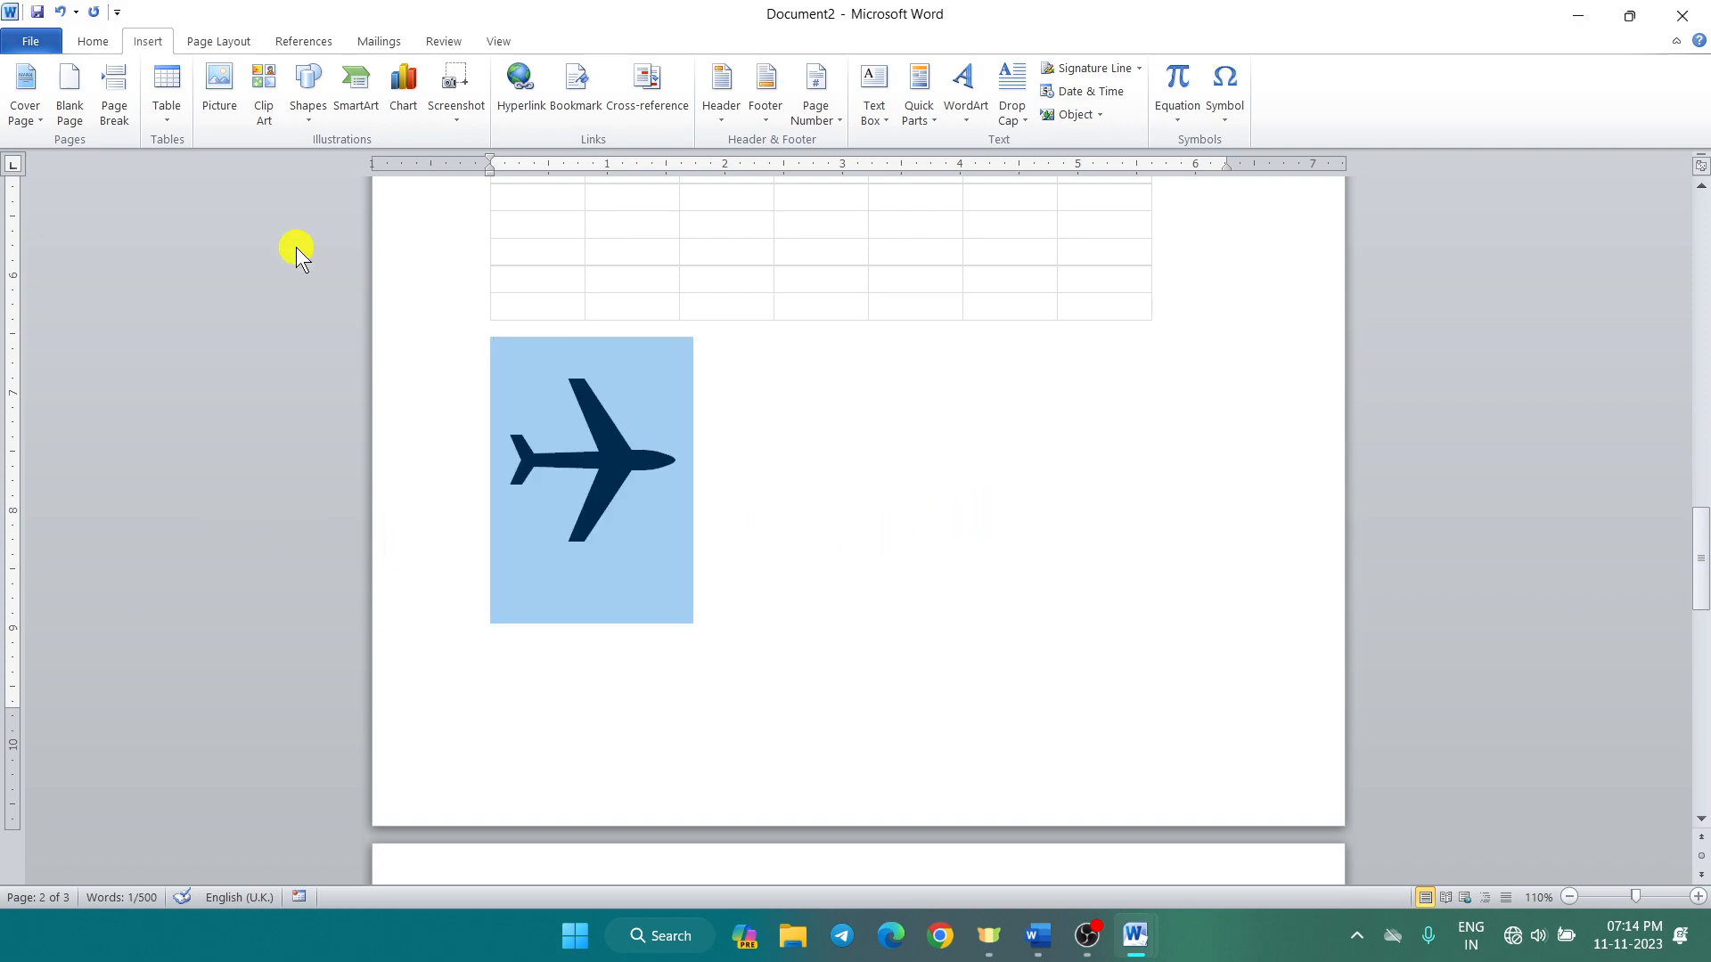
{"action": "left_click", "coordinate": [105, 47]}
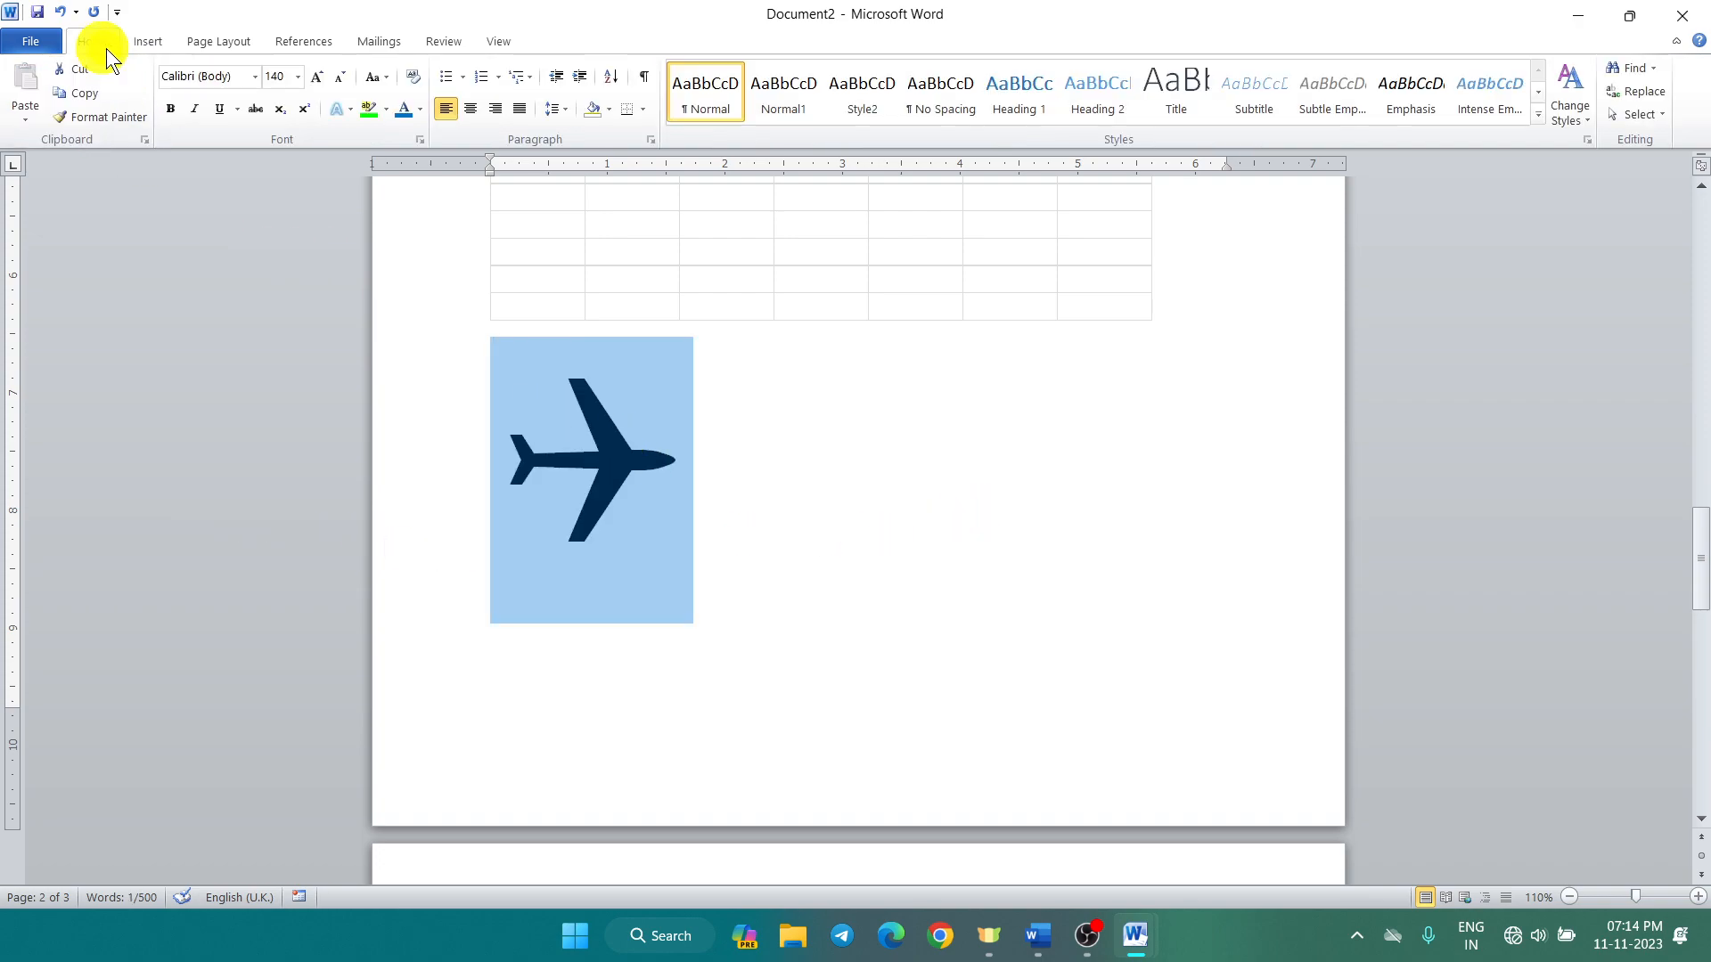
{"action": "left_click", "coordinate": [418, 110]}
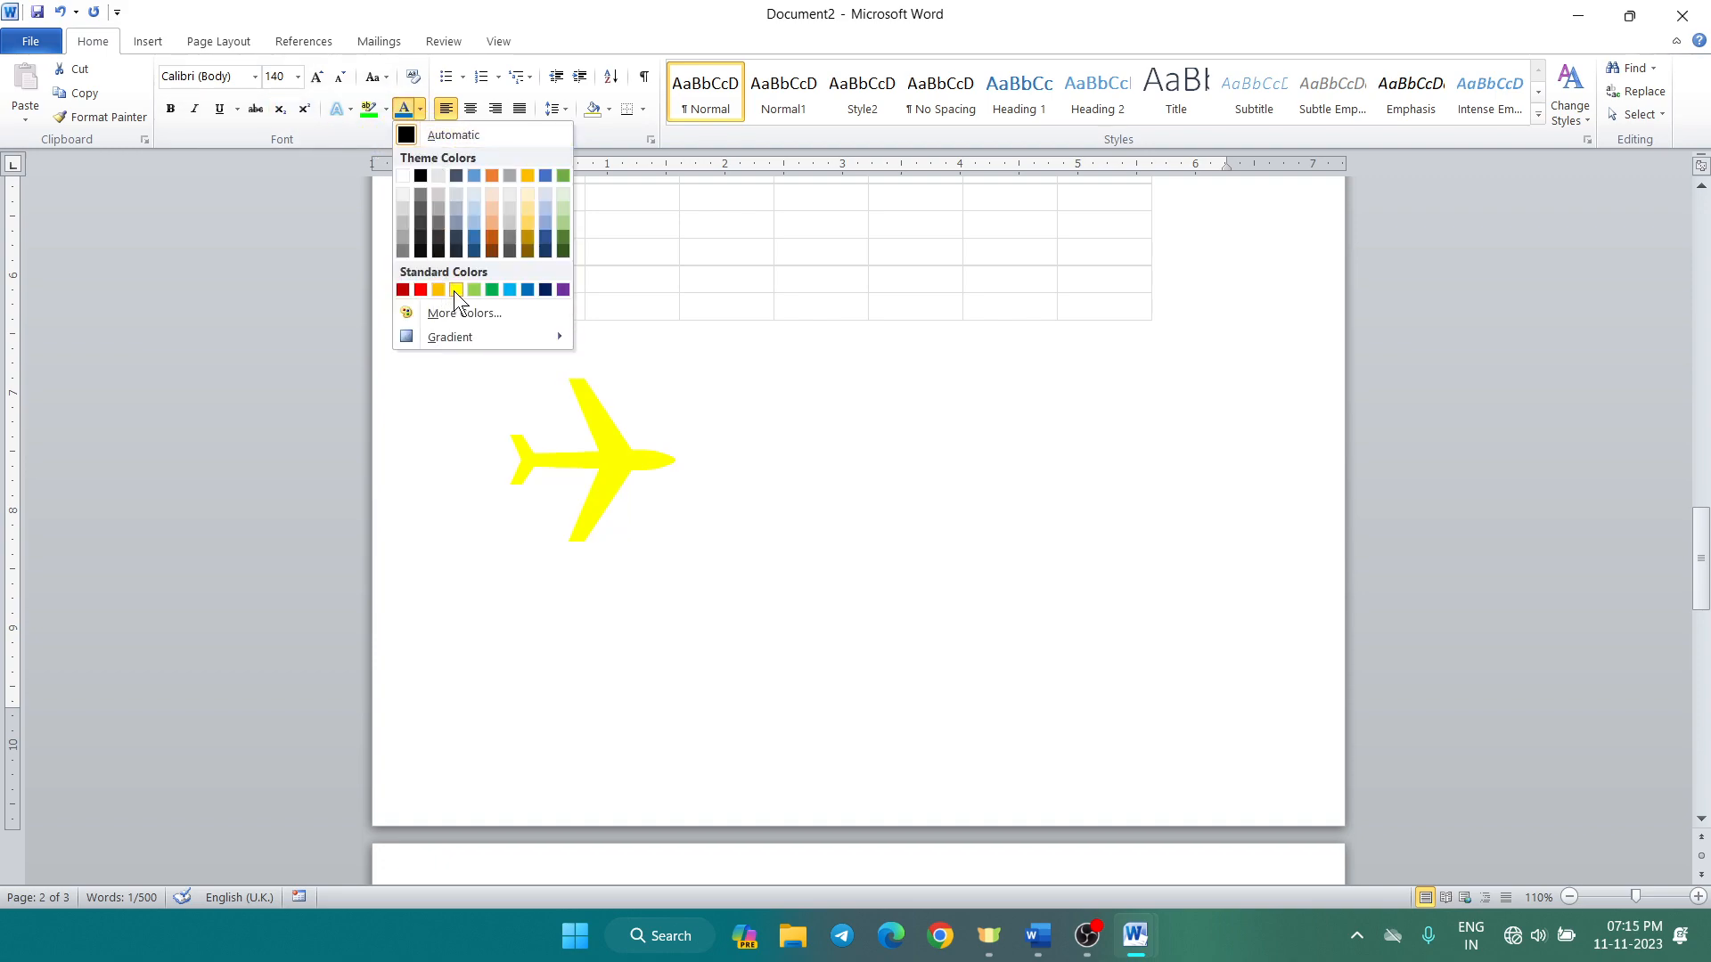
{"action": "left_click", "coordinate": [422, 290]}
{"action": "left_click", "coordinate": [887, 510]}
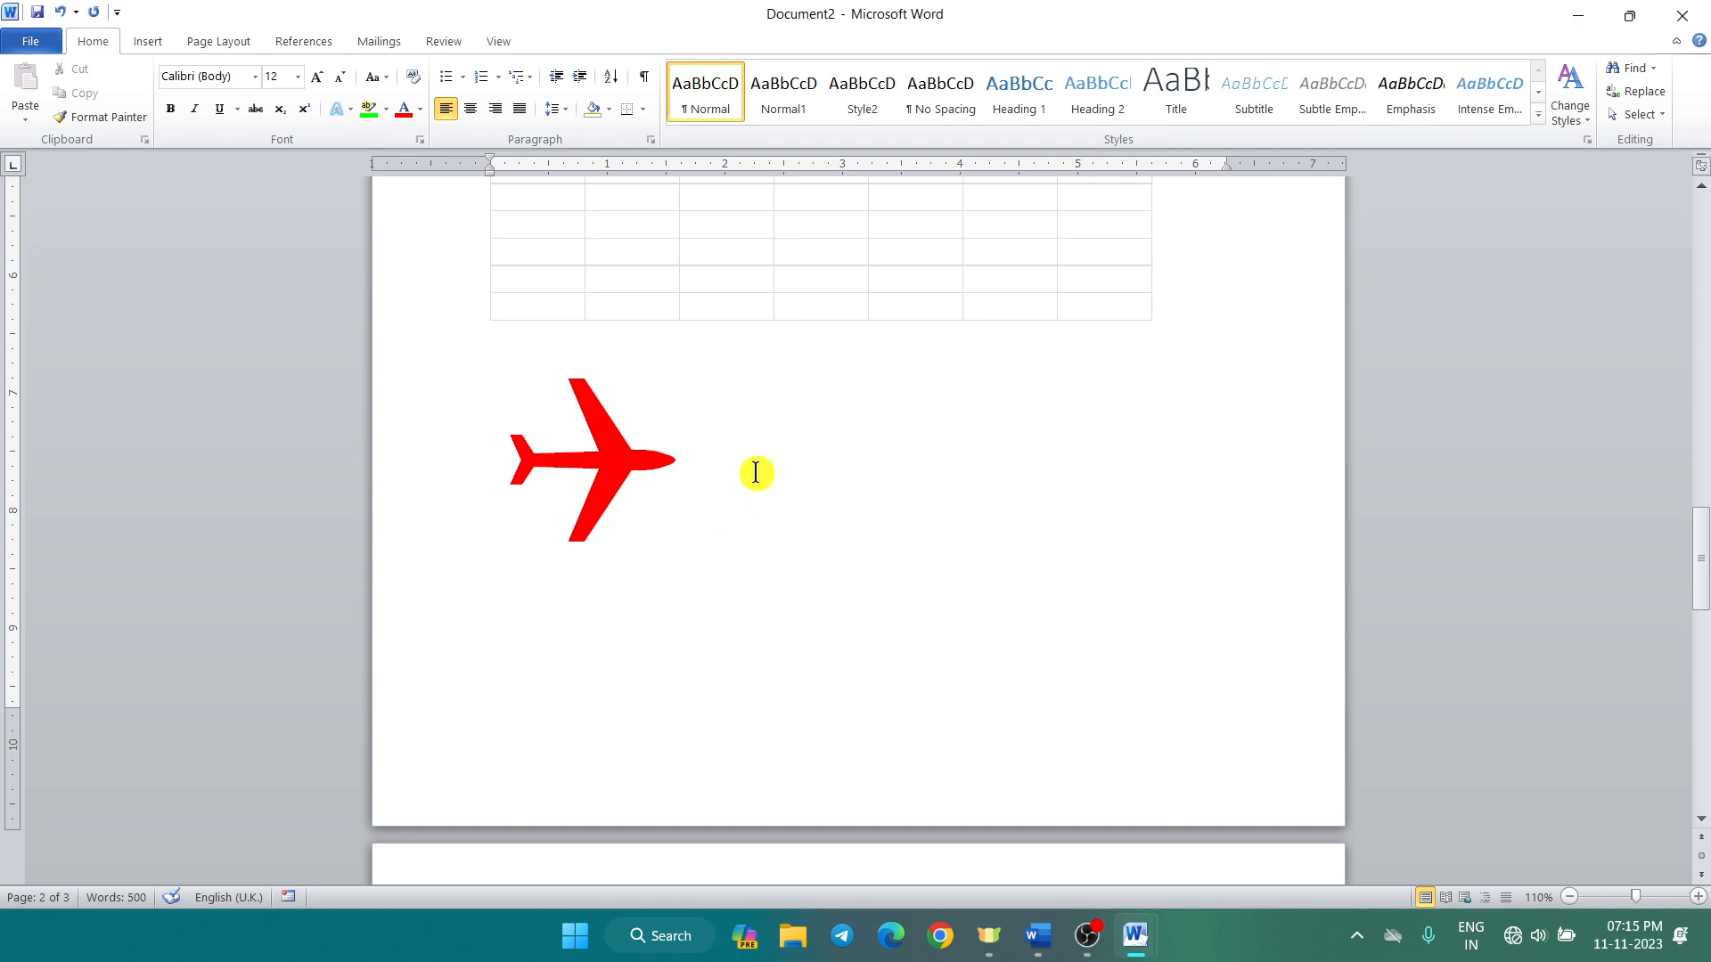
{"action": "left_click", "coordinate": [159, 41]}
{"action": "left_click", "coordinate": [1233, 121]}
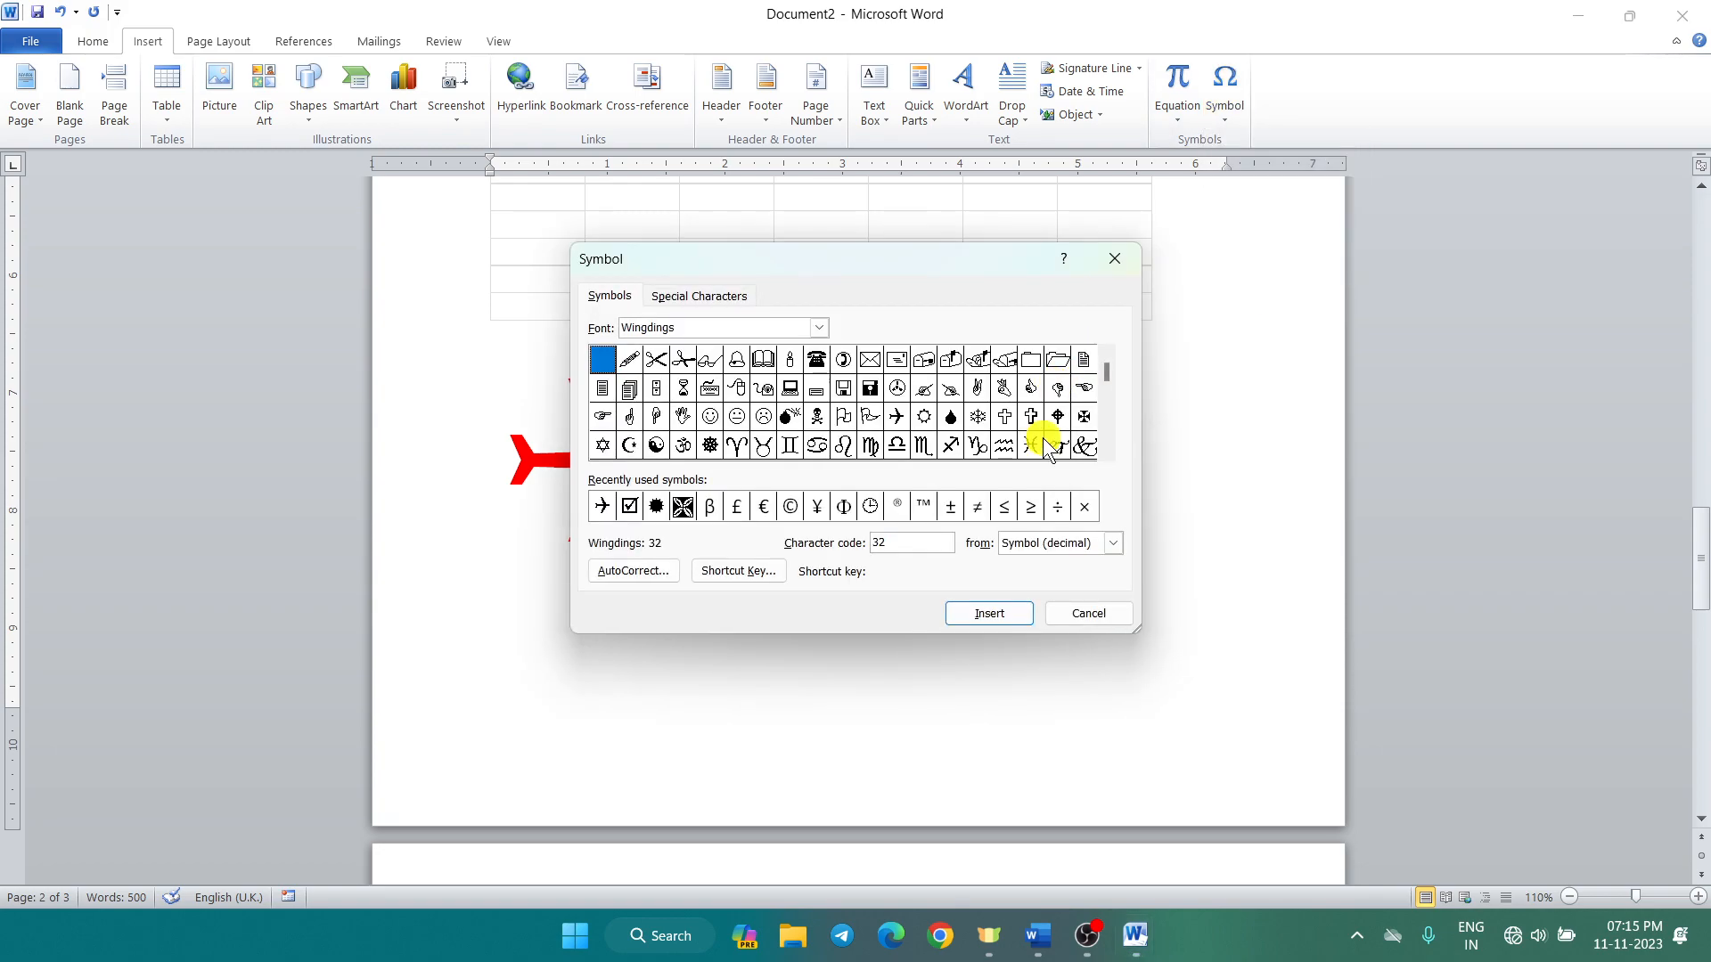
Step: Insert the Wingdings open-folder symbol on page 3 and grow it to about 140 pt
{"action": "left_click", "coordinate": [1057, 358]}
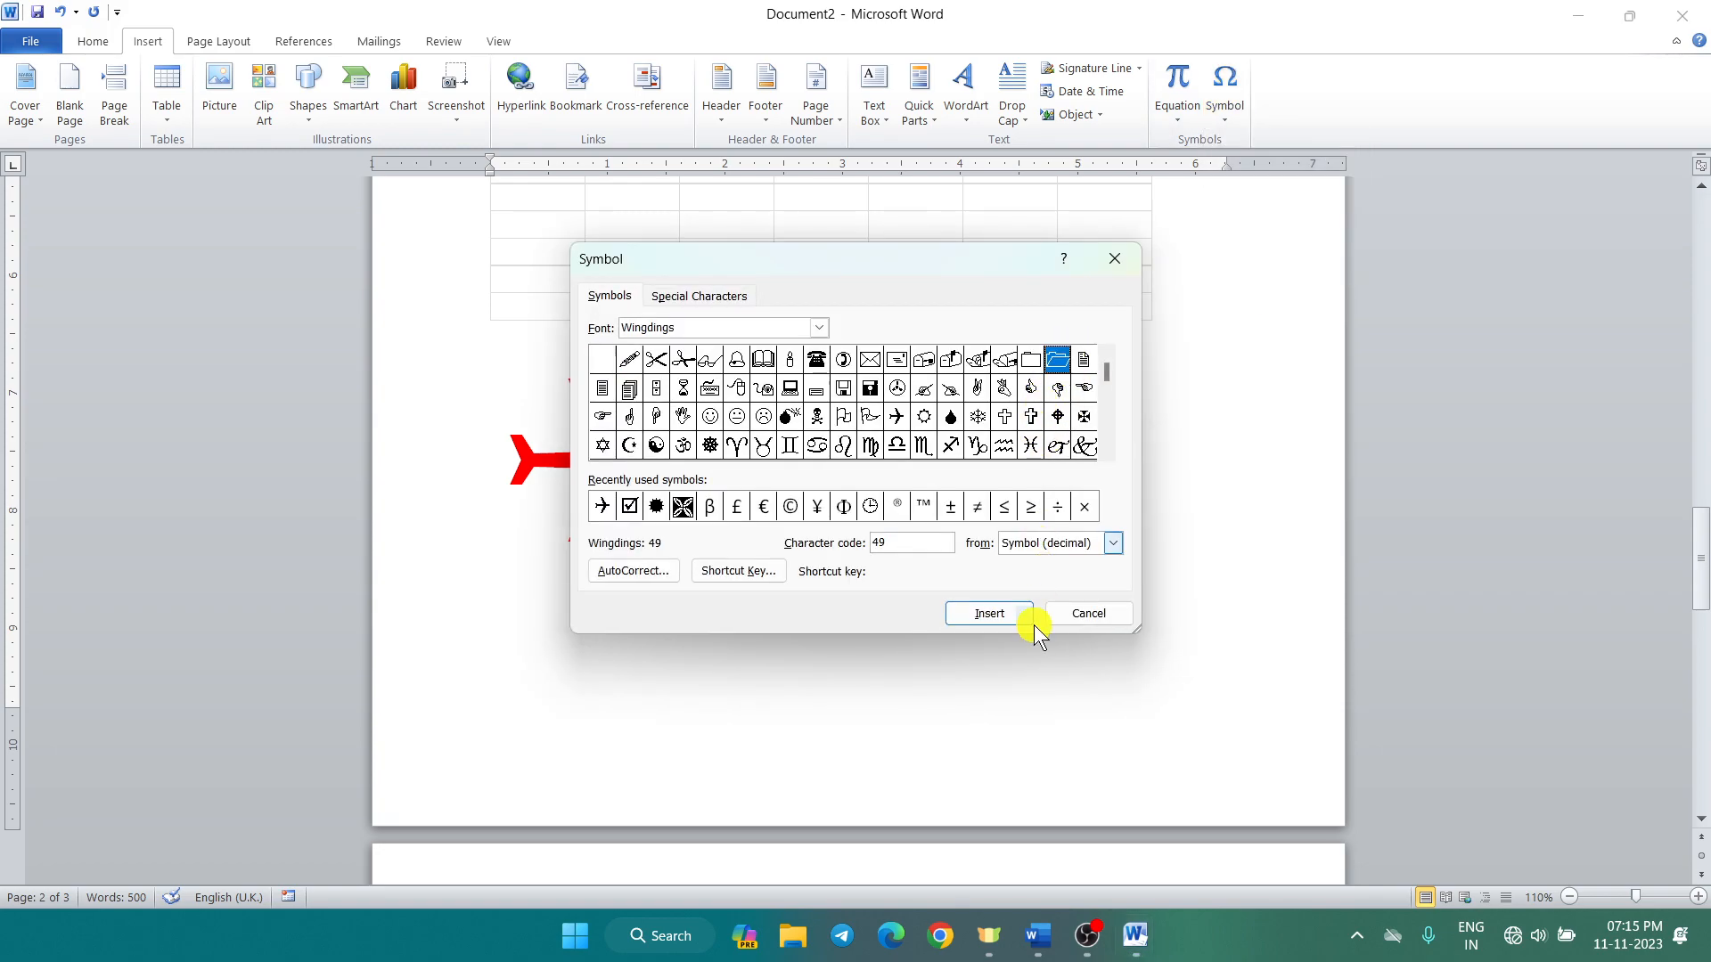
{"action": "left_click", "coordinate": [988, 613]}
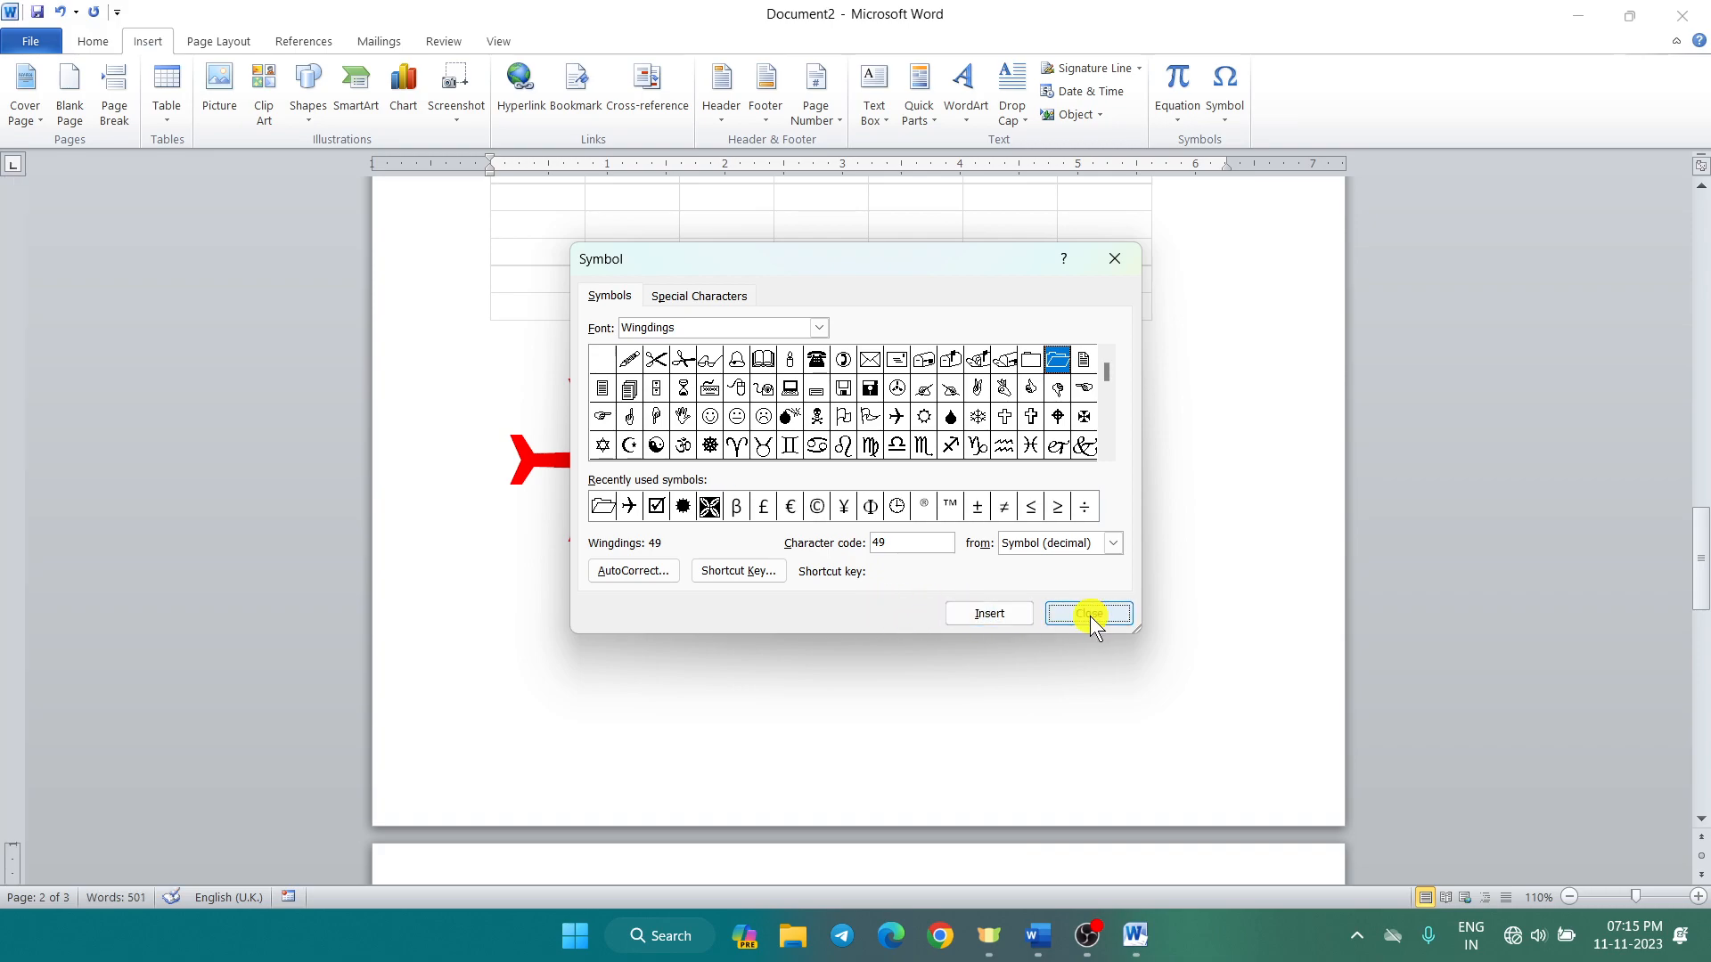
{"action": "left_click", "coordinate": [1088, 613]}
{"action": "scroll", "coordinate": [946, 595], "scroll_direction": "down", "scroll_amount": 5}
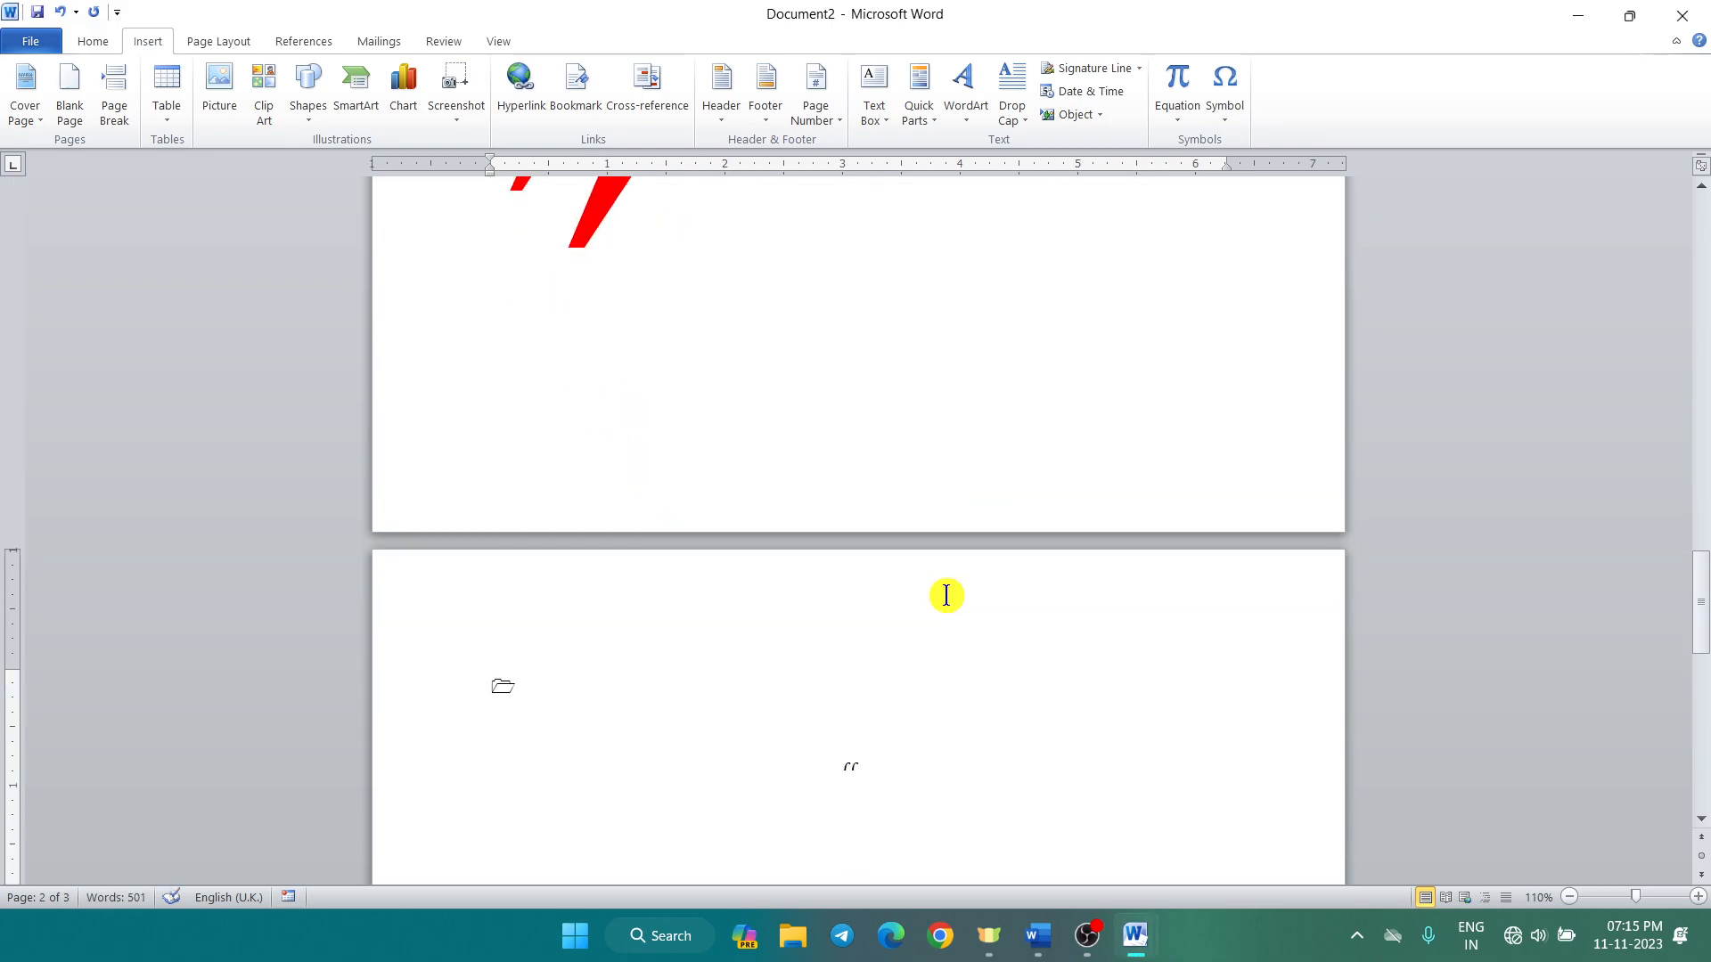
{"action": "double_click", "coordinate": [505, 685]}
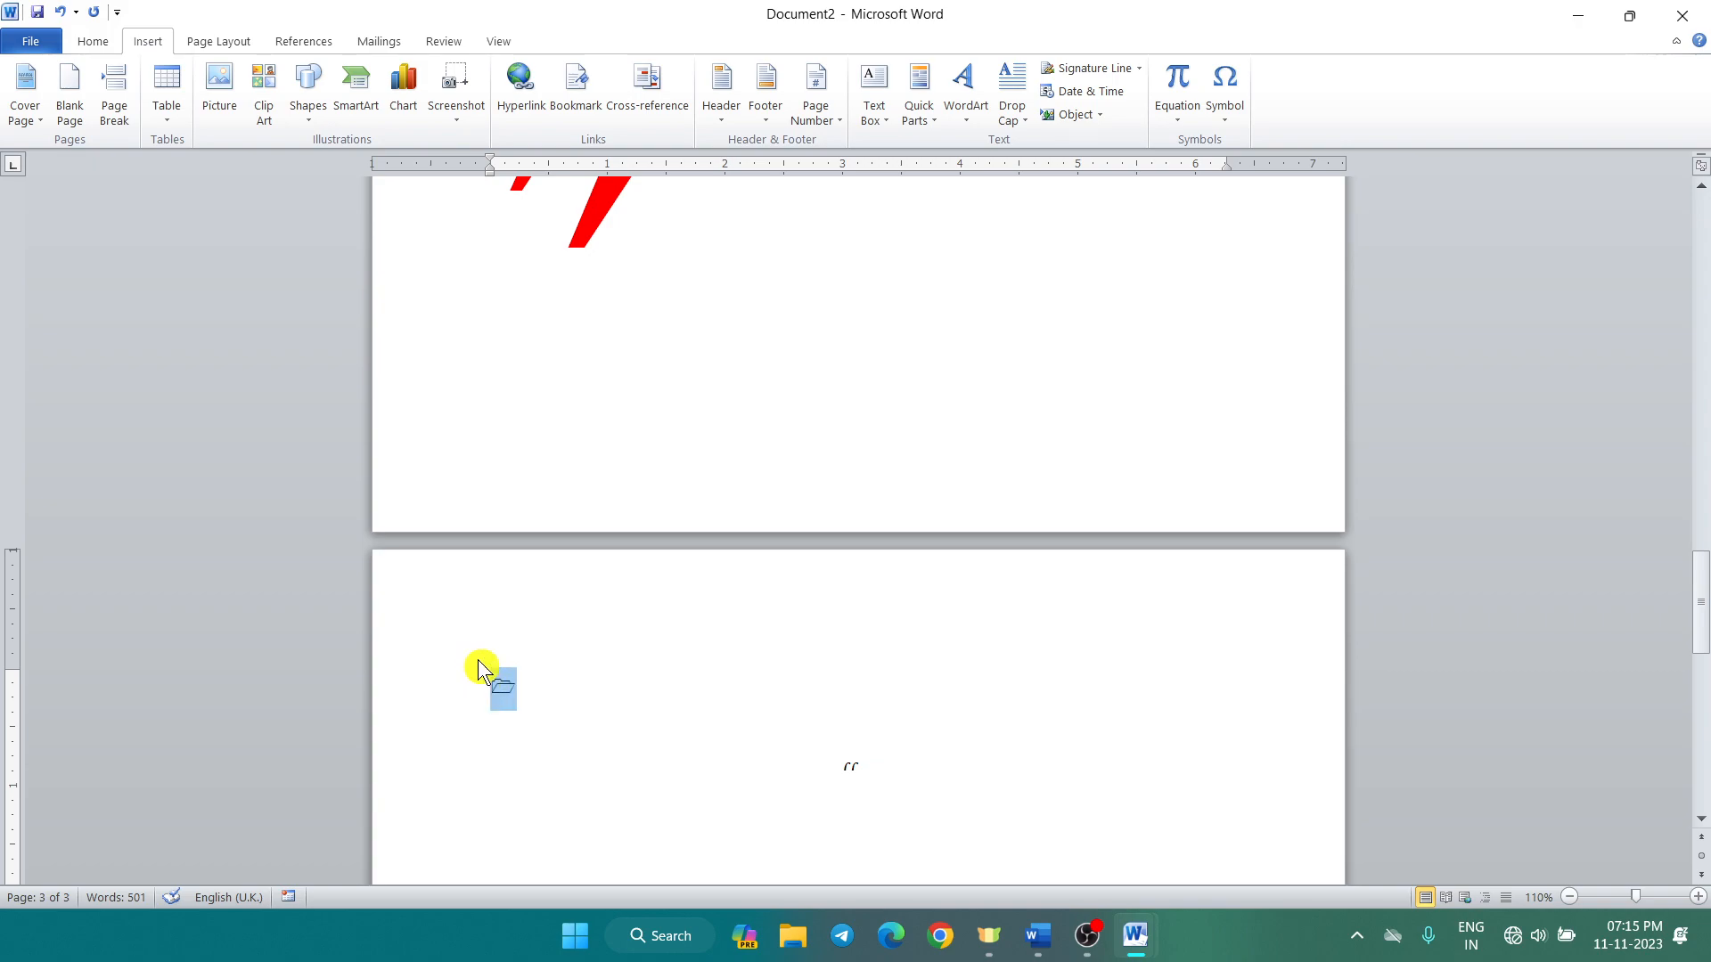
{"action": "key", "text": "ctrl+shift+period"}
{"action": "key", "text": "ctrl+shift+period"}
{"action": "key", "text": "ctrl+shift+period"}
{"action": "key", "text": "ctrl+shift+period"}
{"action": "key", "text": "ctrl+shift+period"}
{"action": "key", "text": "ctrl+shift+period"}
{"action": "key", "text": "ctrl+shift+period"}
{"action": "key", "text": "ctrl+shift+period"}
{"action": "key", "text": "ctrl+shift+period"}
{"action": "key", "text": "ctrl+shift+period"}
{"action": "key", "text": "ctrl+shift+period"}
{"action": "key", "text": "ctrl+shift+period"}
{"action": "key", "text": "ctrl+shift+period"}
{"action": "key", "text": "ctrl+shift+period"}
{"action": "key", "text": "ctrl+shift+period"}
{"action": "key", "text": "ctrl+shift+period"}
{"action": "key", "text": "ctrl+shift+period"}
{"action": "key", "text": "ctrl+shift+period"}
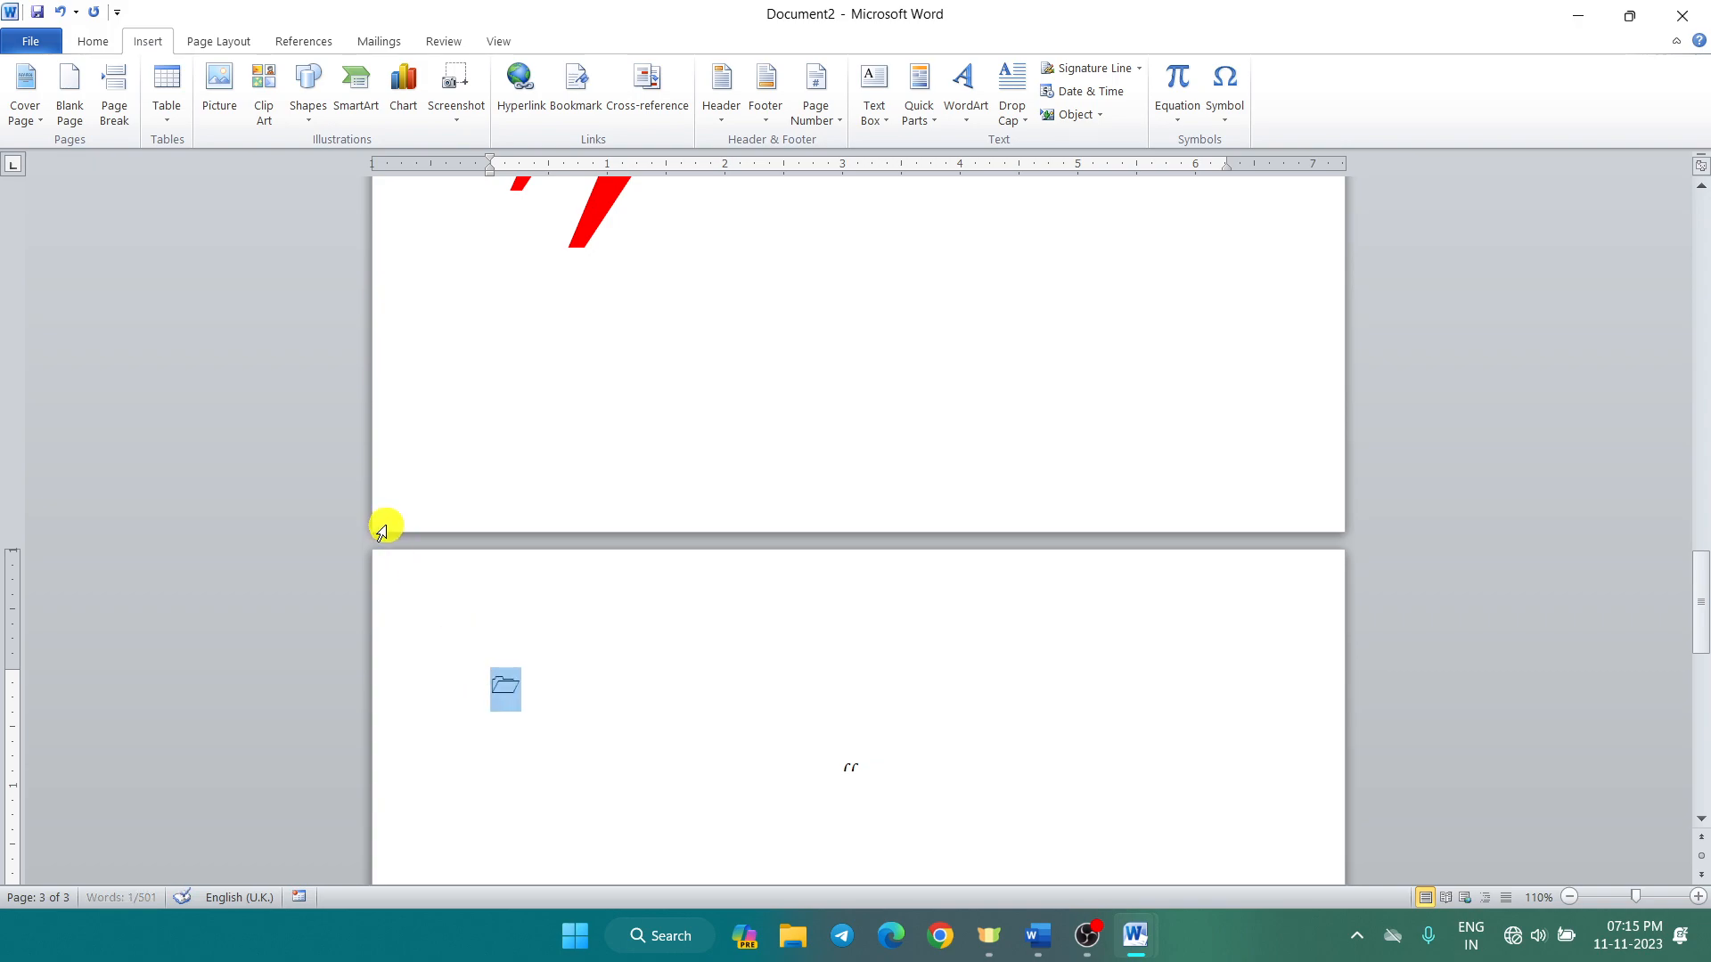
{"action": "scroll", "coordinate": [380, 532], "scroll_direction": "down", "scroll_amount": 3}
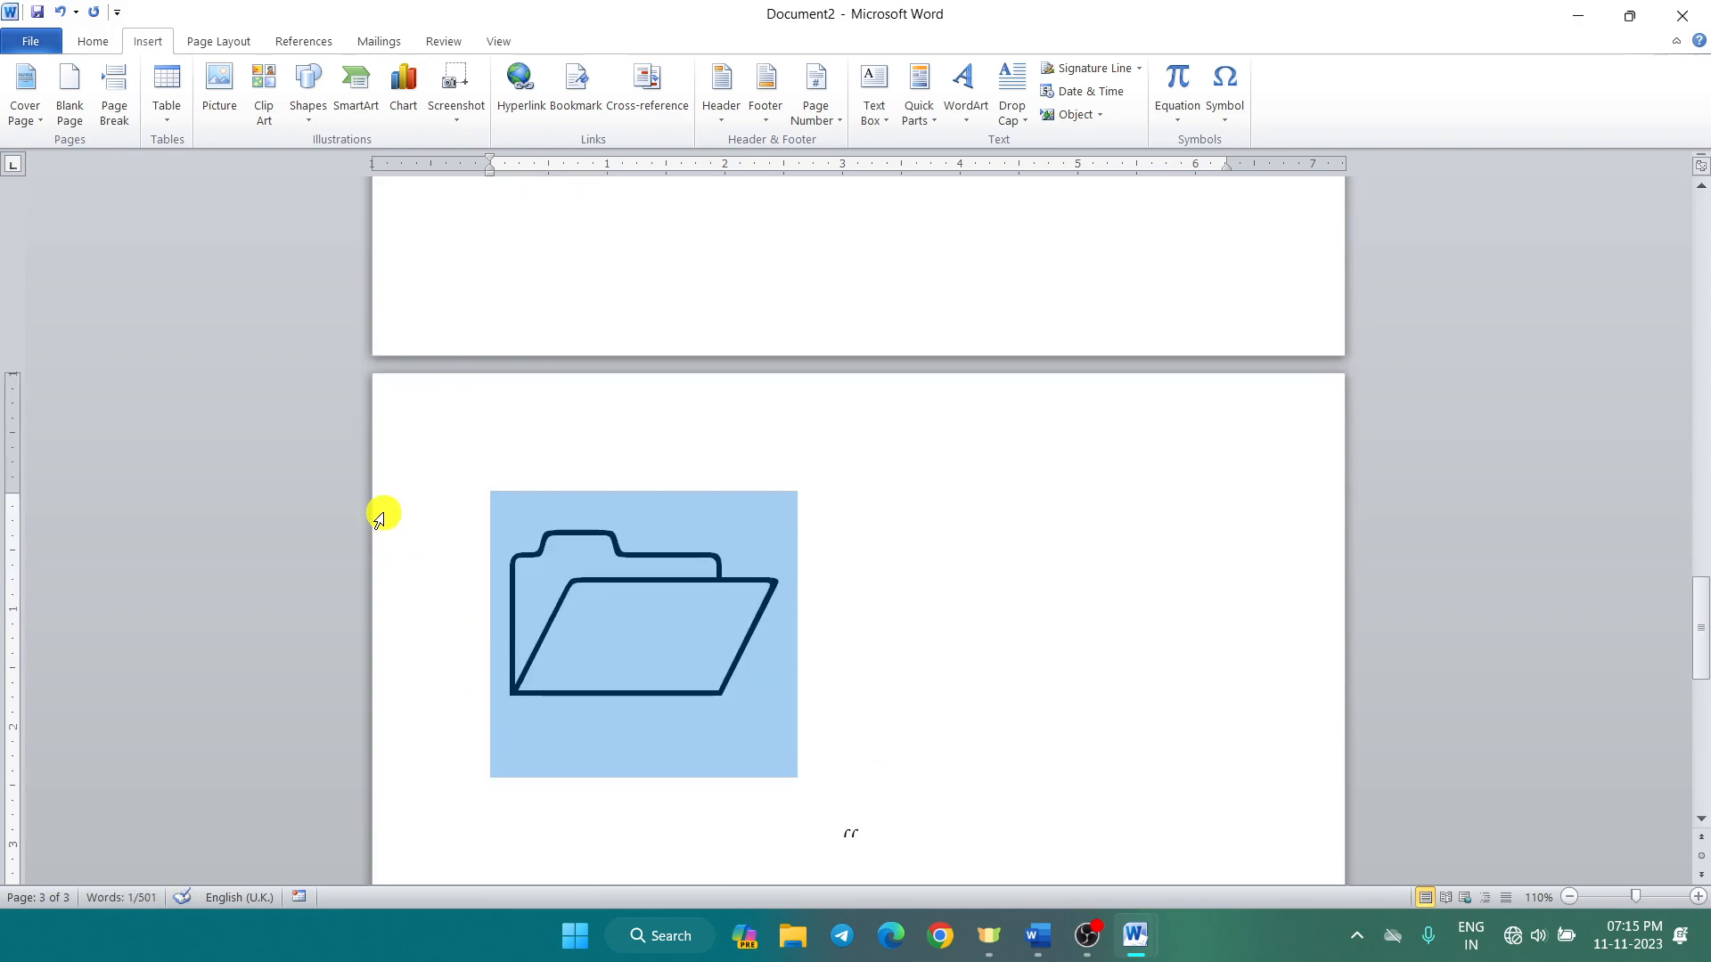
Step: Set the font colour of the folder symbol to yellow
{"action": "left_click", "coordinate": [95, 44]}
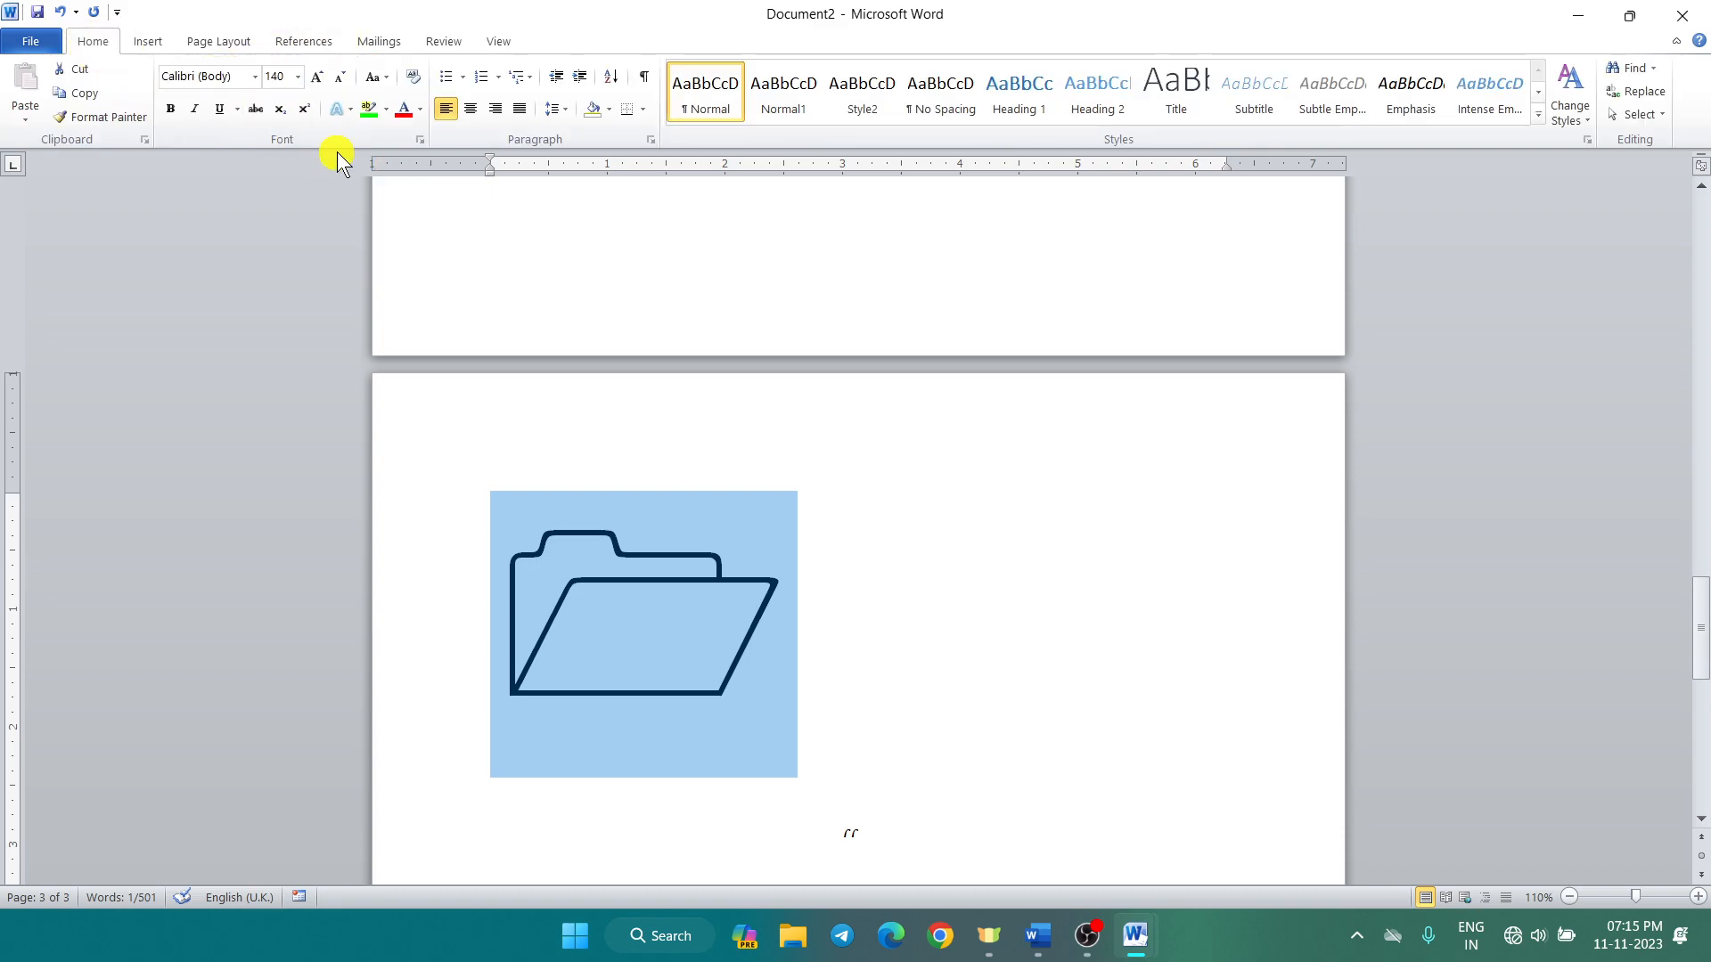
{"action": "left_click", "coordinate": [419, 110]}
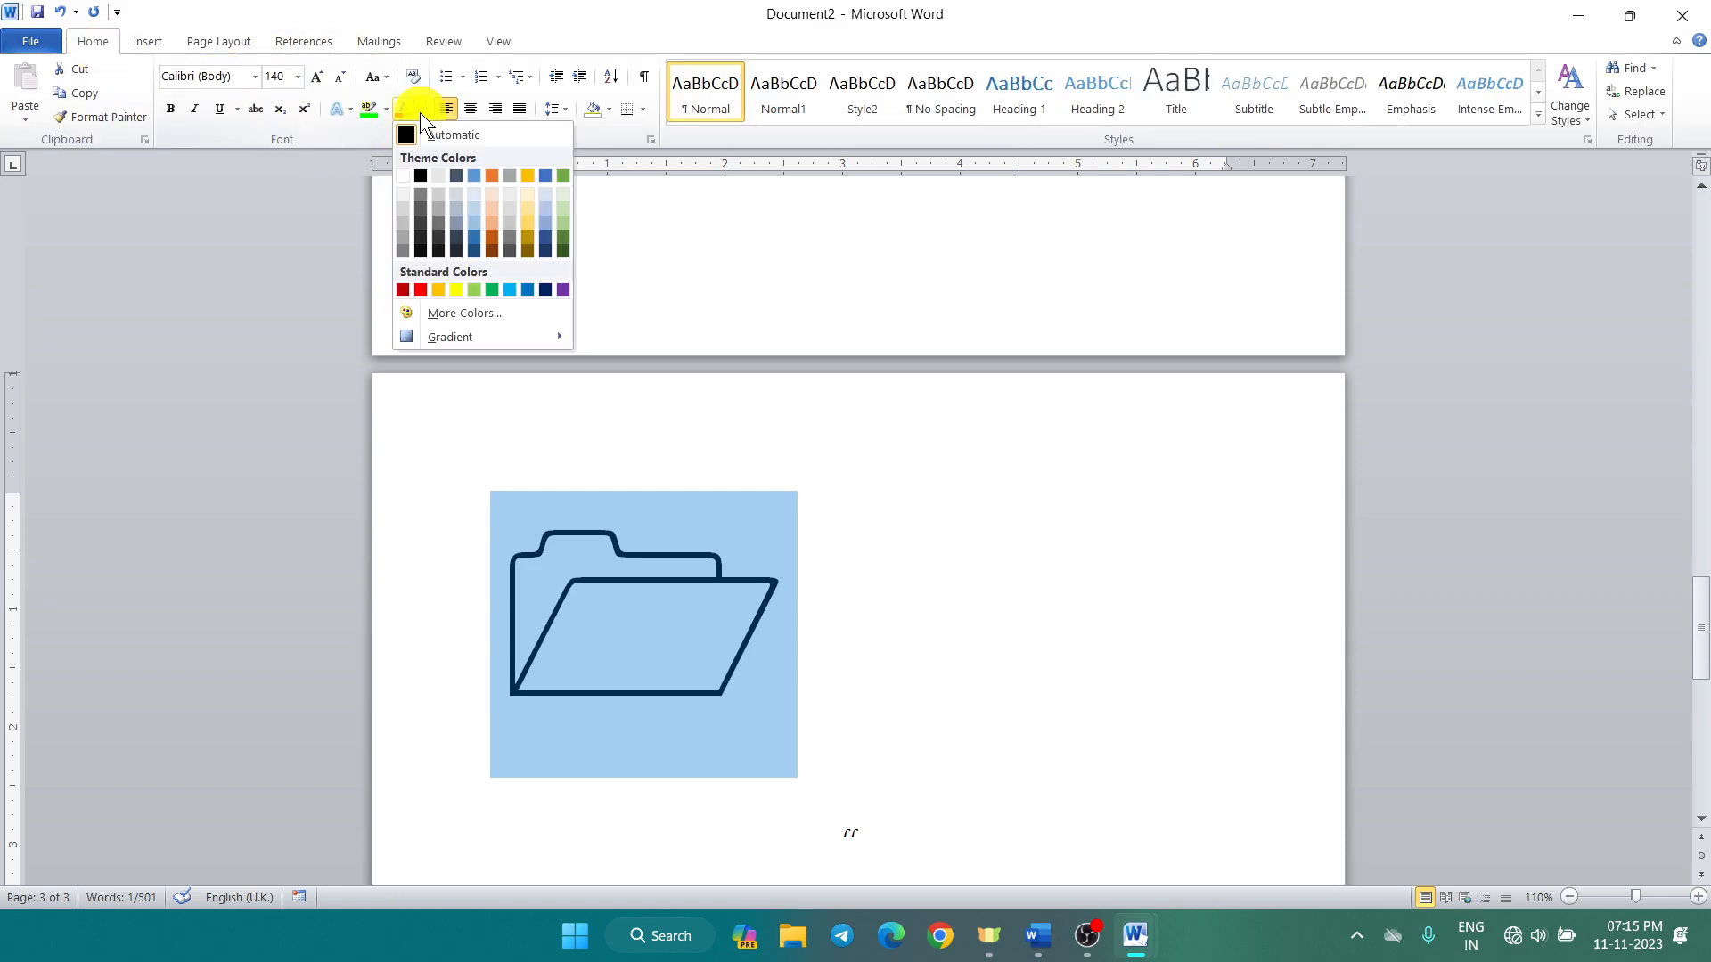
{"action": "left_click", "coordinate": [474, 290]}
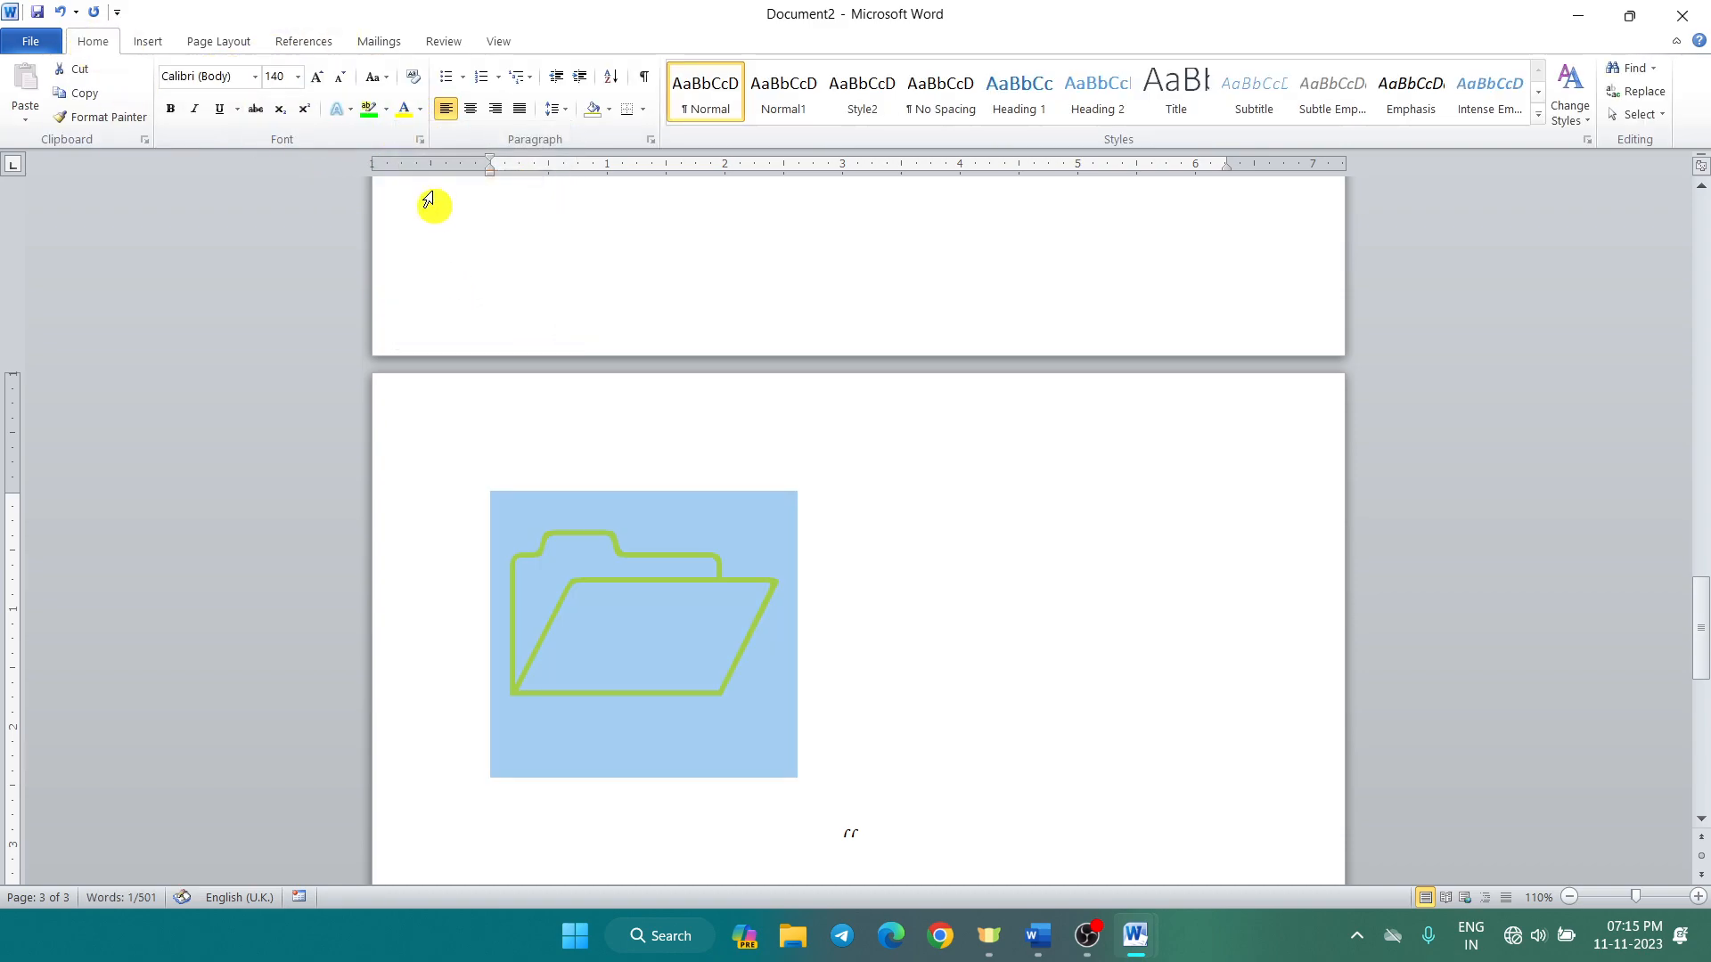
Step: Try a turquoise highlight behind the folder, undo it, and deselect the symbol
{"action": "left_click", "coordinate": [386, 111]}
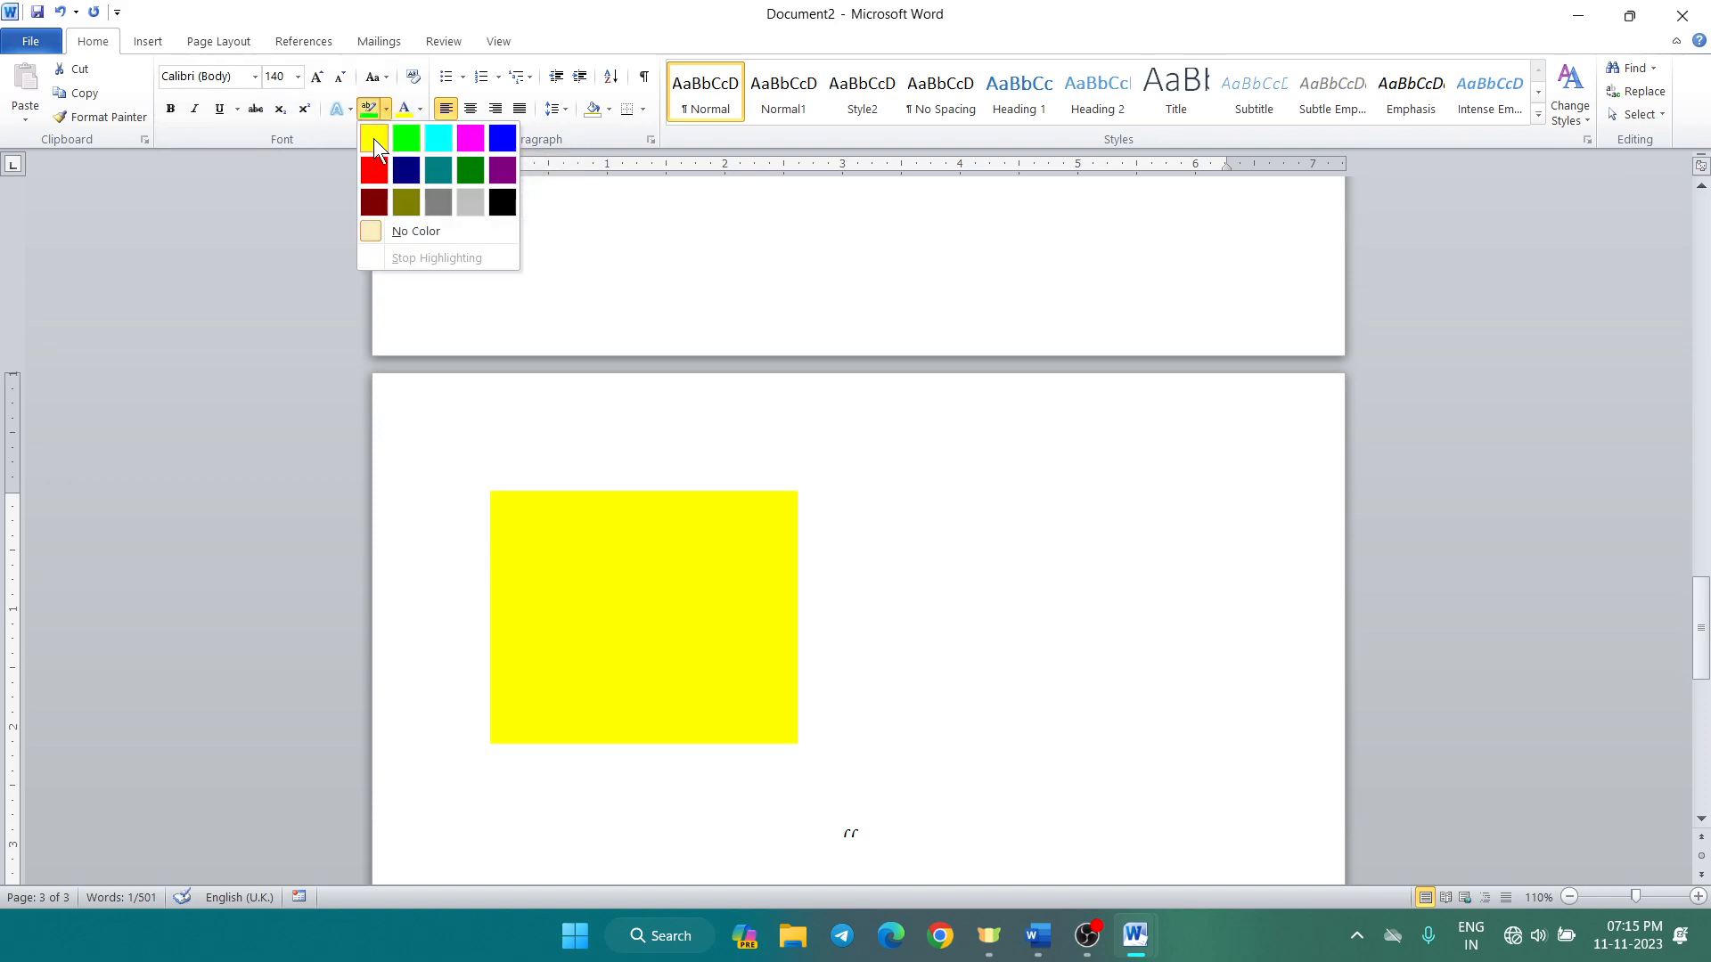
{"action": "left_click", "coordinate": [444, 130]}
{"action": "left_click", "coordinate": [462, 274]}
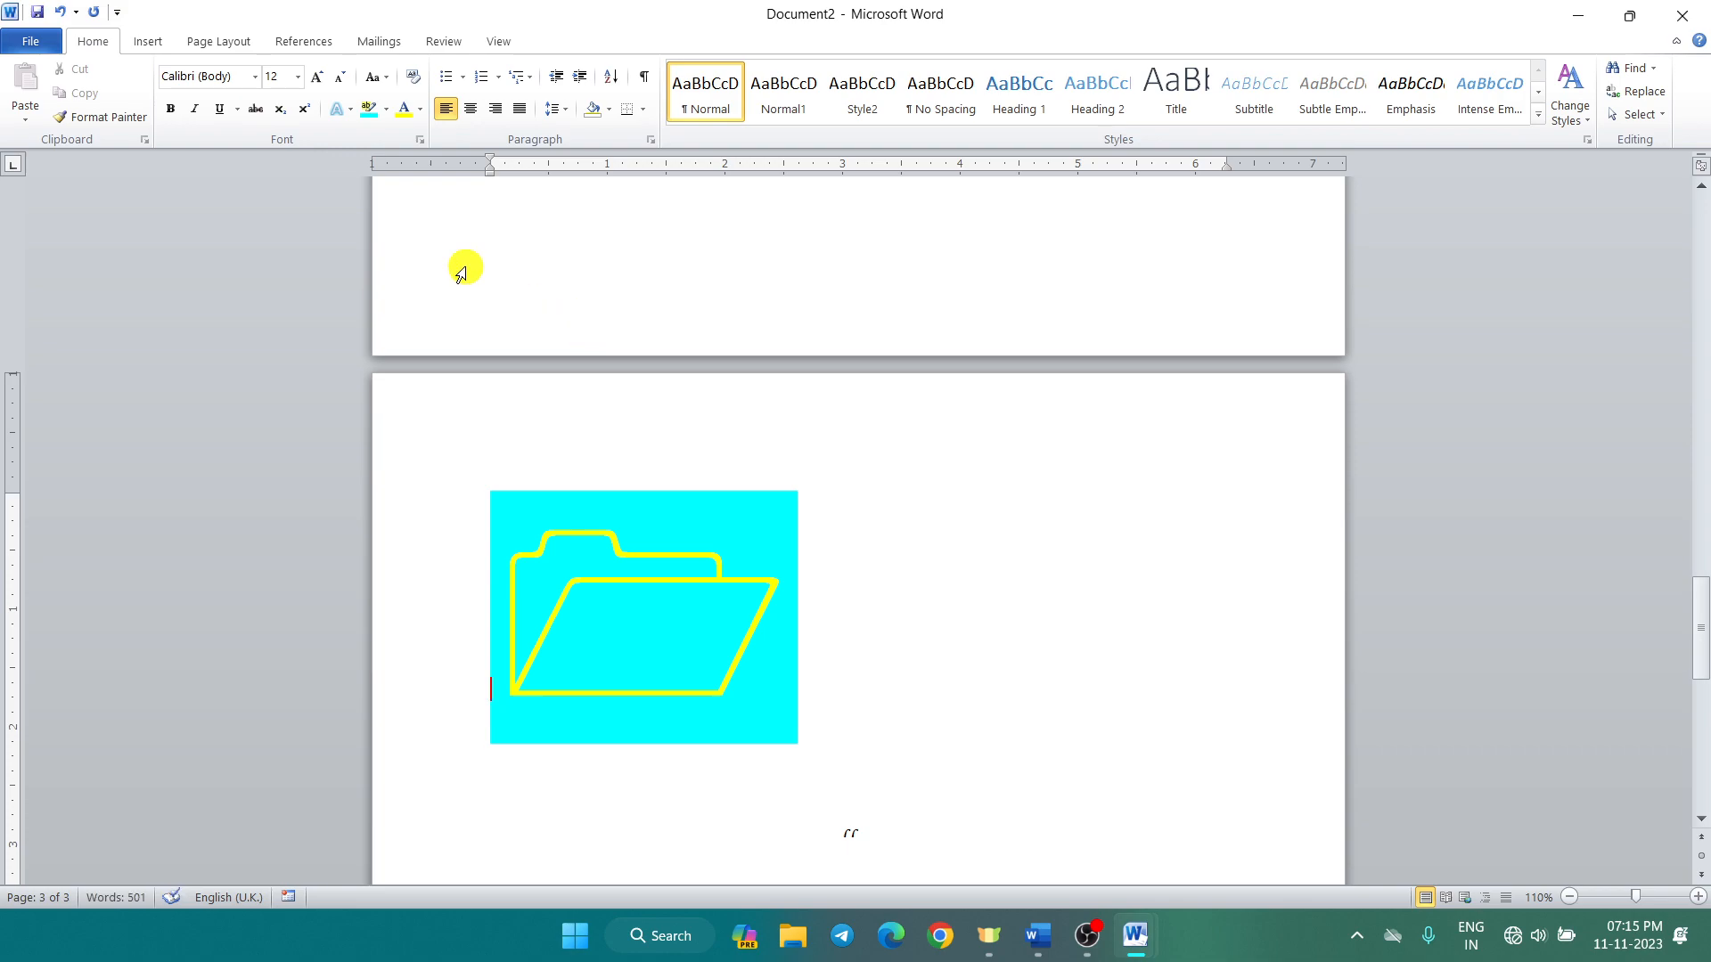
{"action": "key", "text": "ctrl+z"}
{"action": "left_click", "coordinate": [144, 41]}
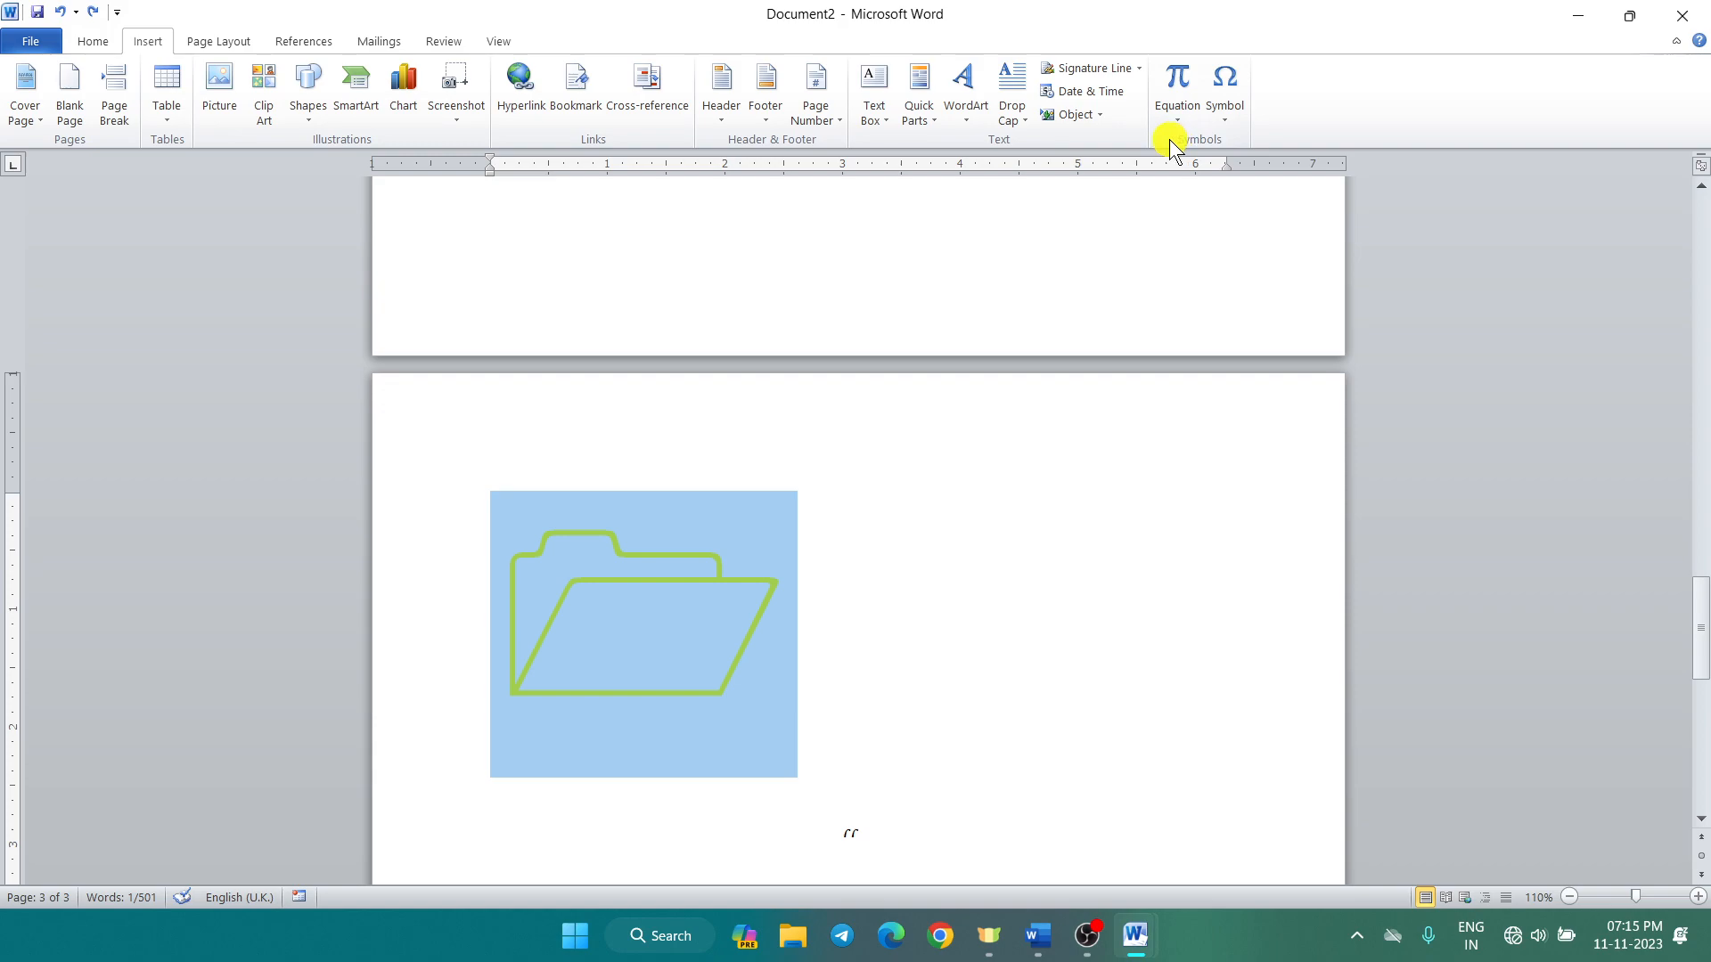
{"action": "left_click", "coordinate": [995, 452]}
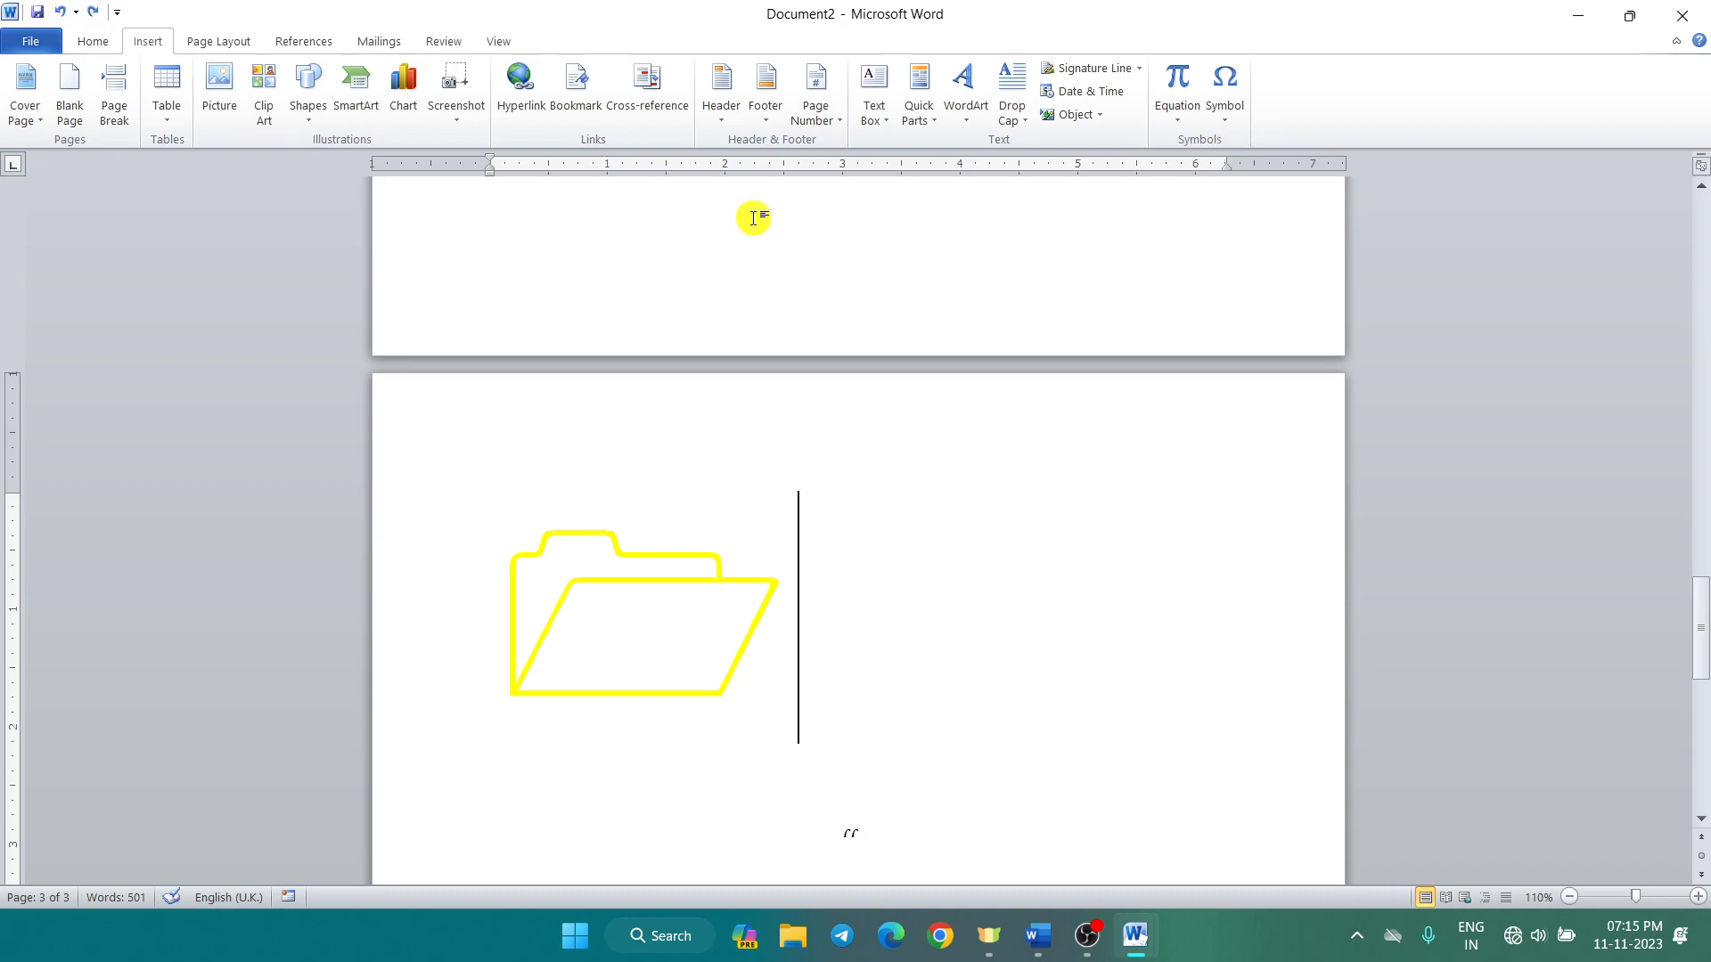
{"action": "left_click", "coordinate": [88, 40]}
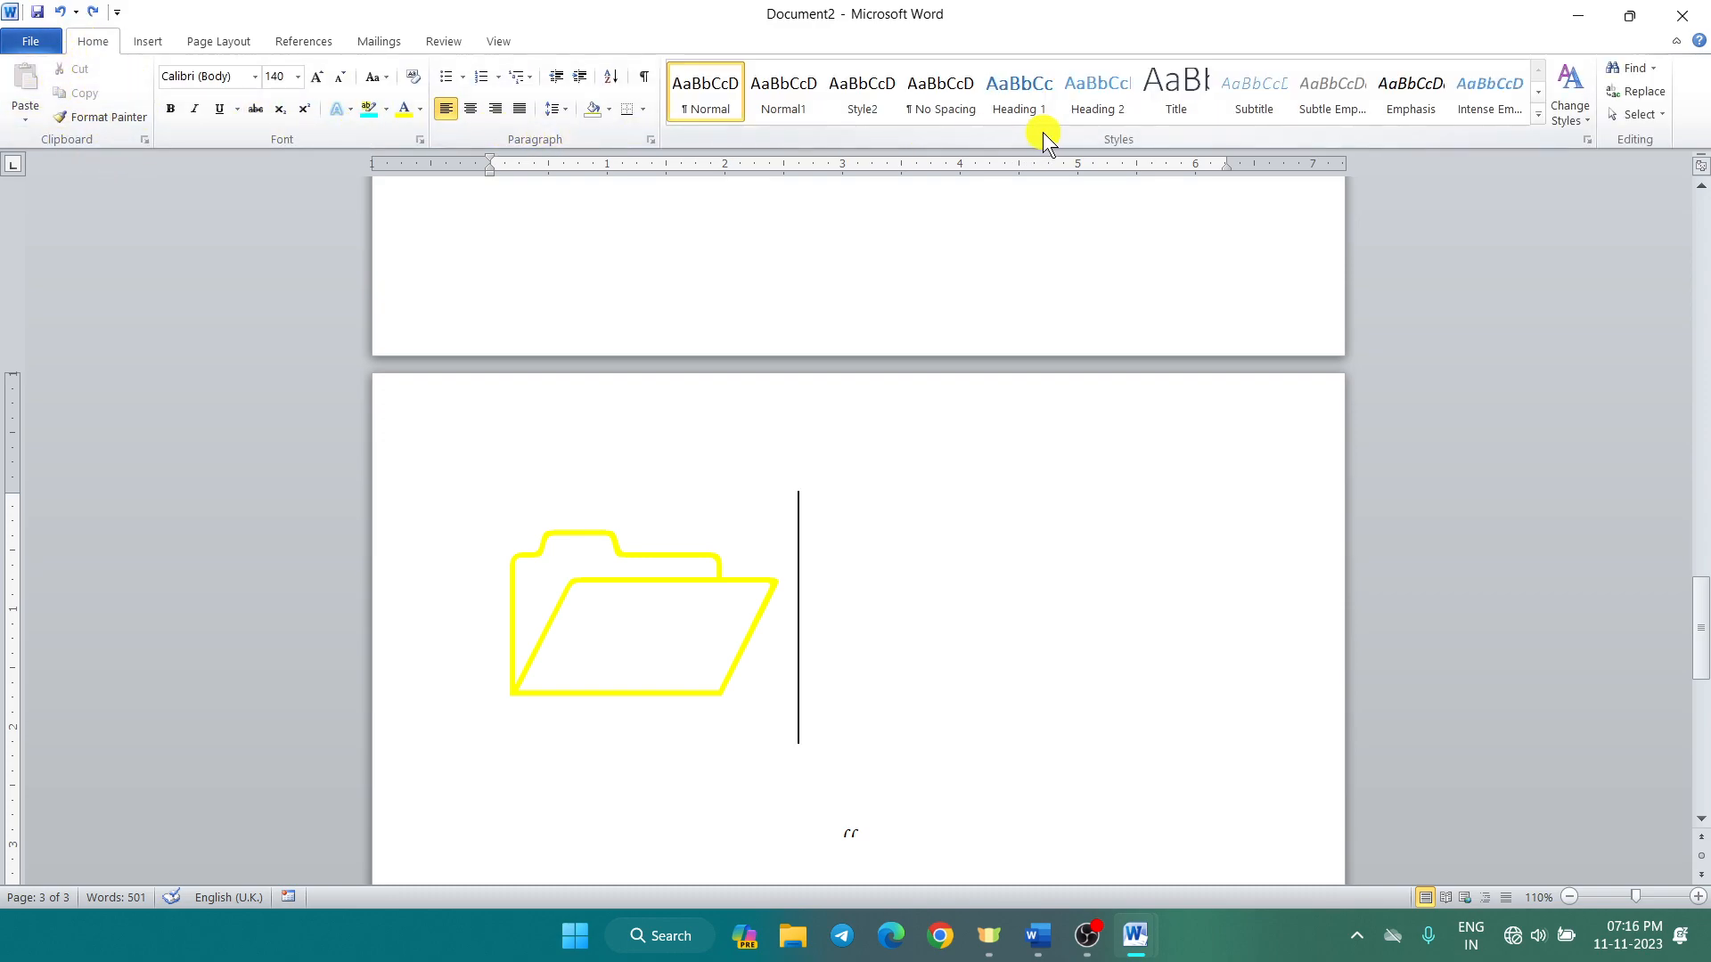
Step: Open Find and Replace, expand its extra options, then close it
{"action": "left_click", "coordinate": [1661, 88]}
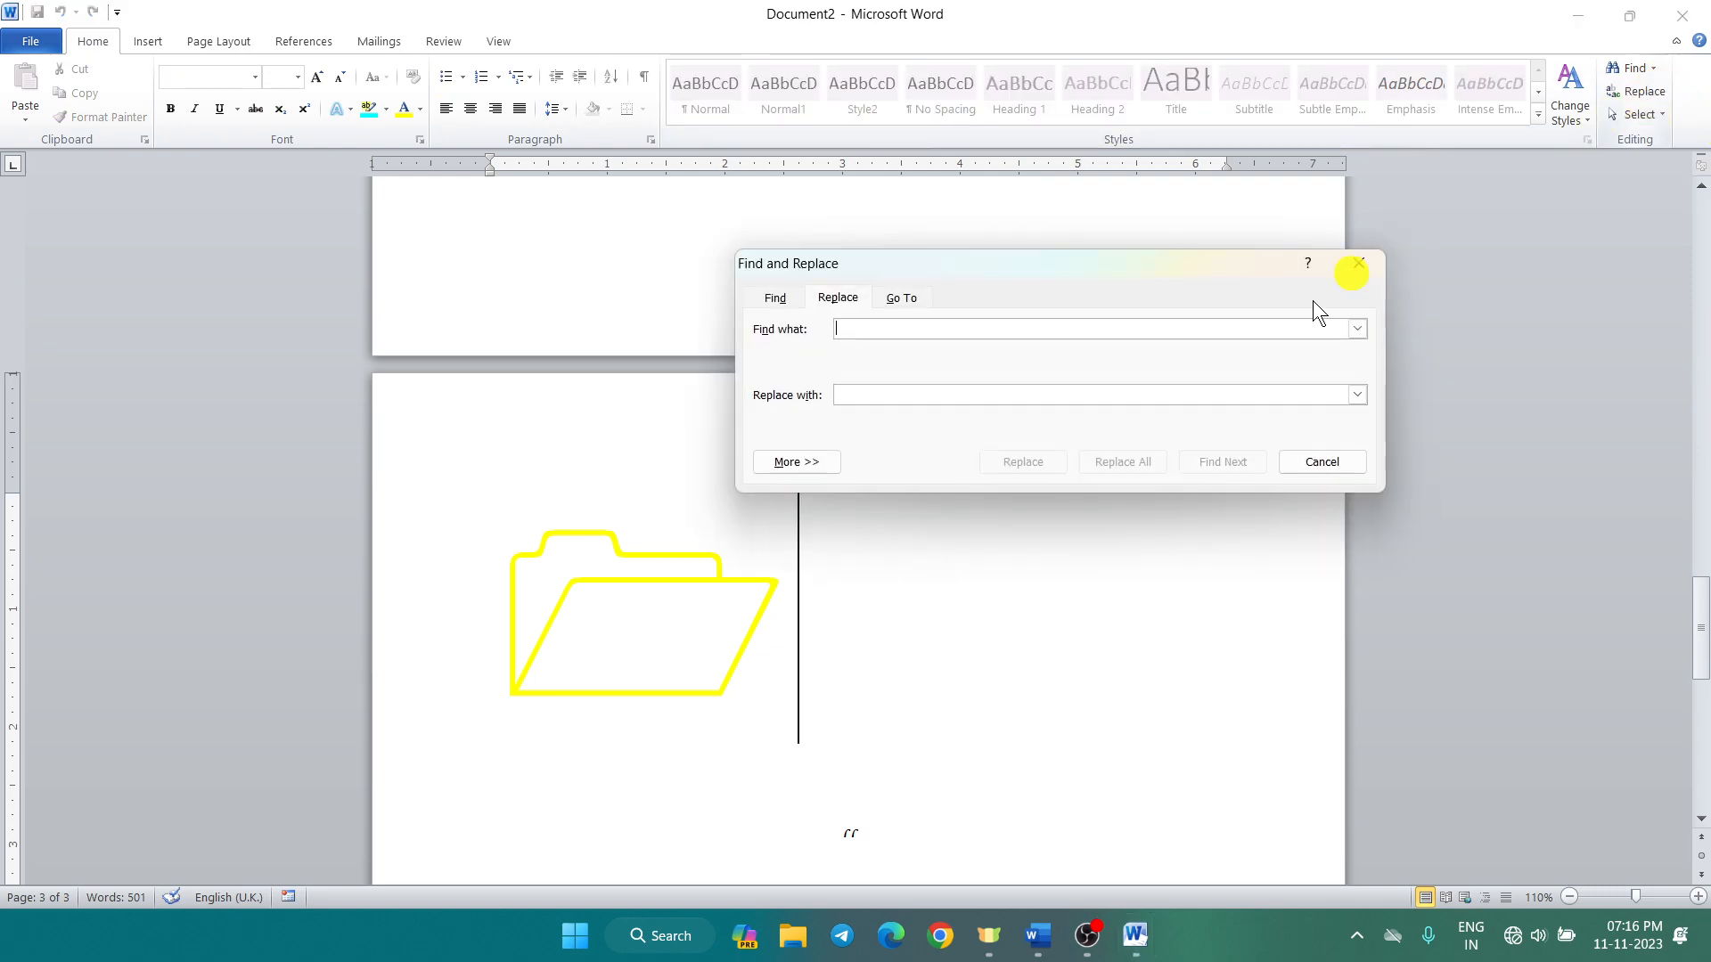
{"action": "left_click", "coordinate": [782, 463]}
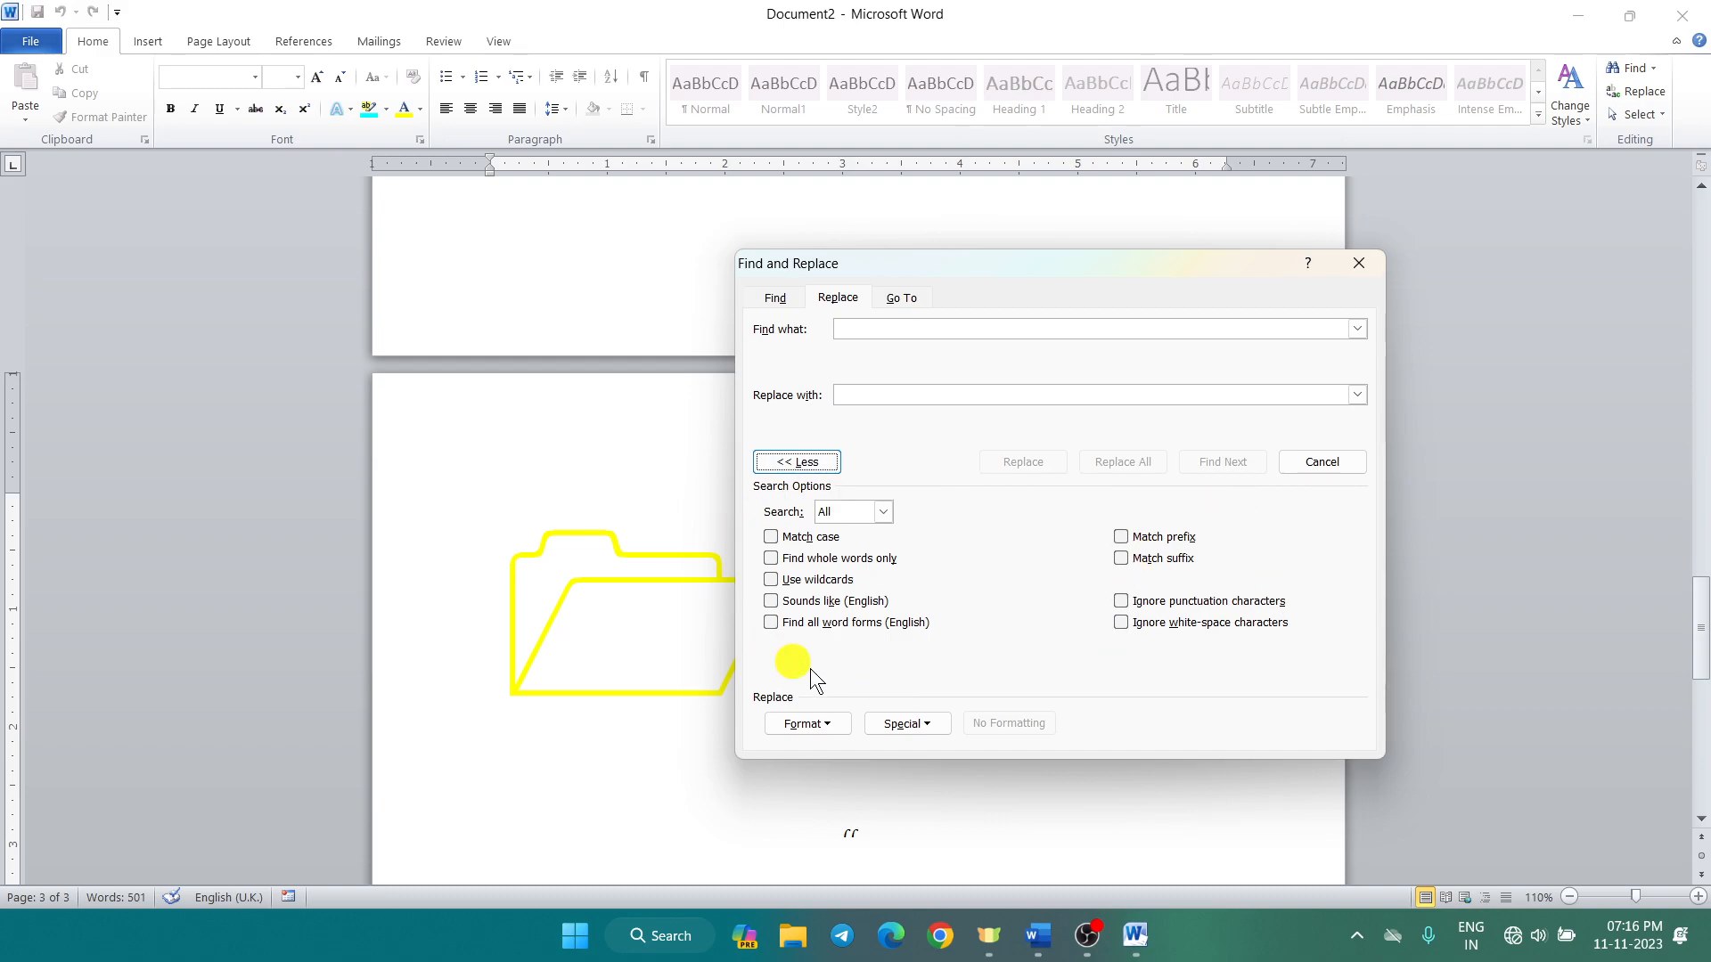
{"action": "left_click", "coordinate": [1368, 269]}
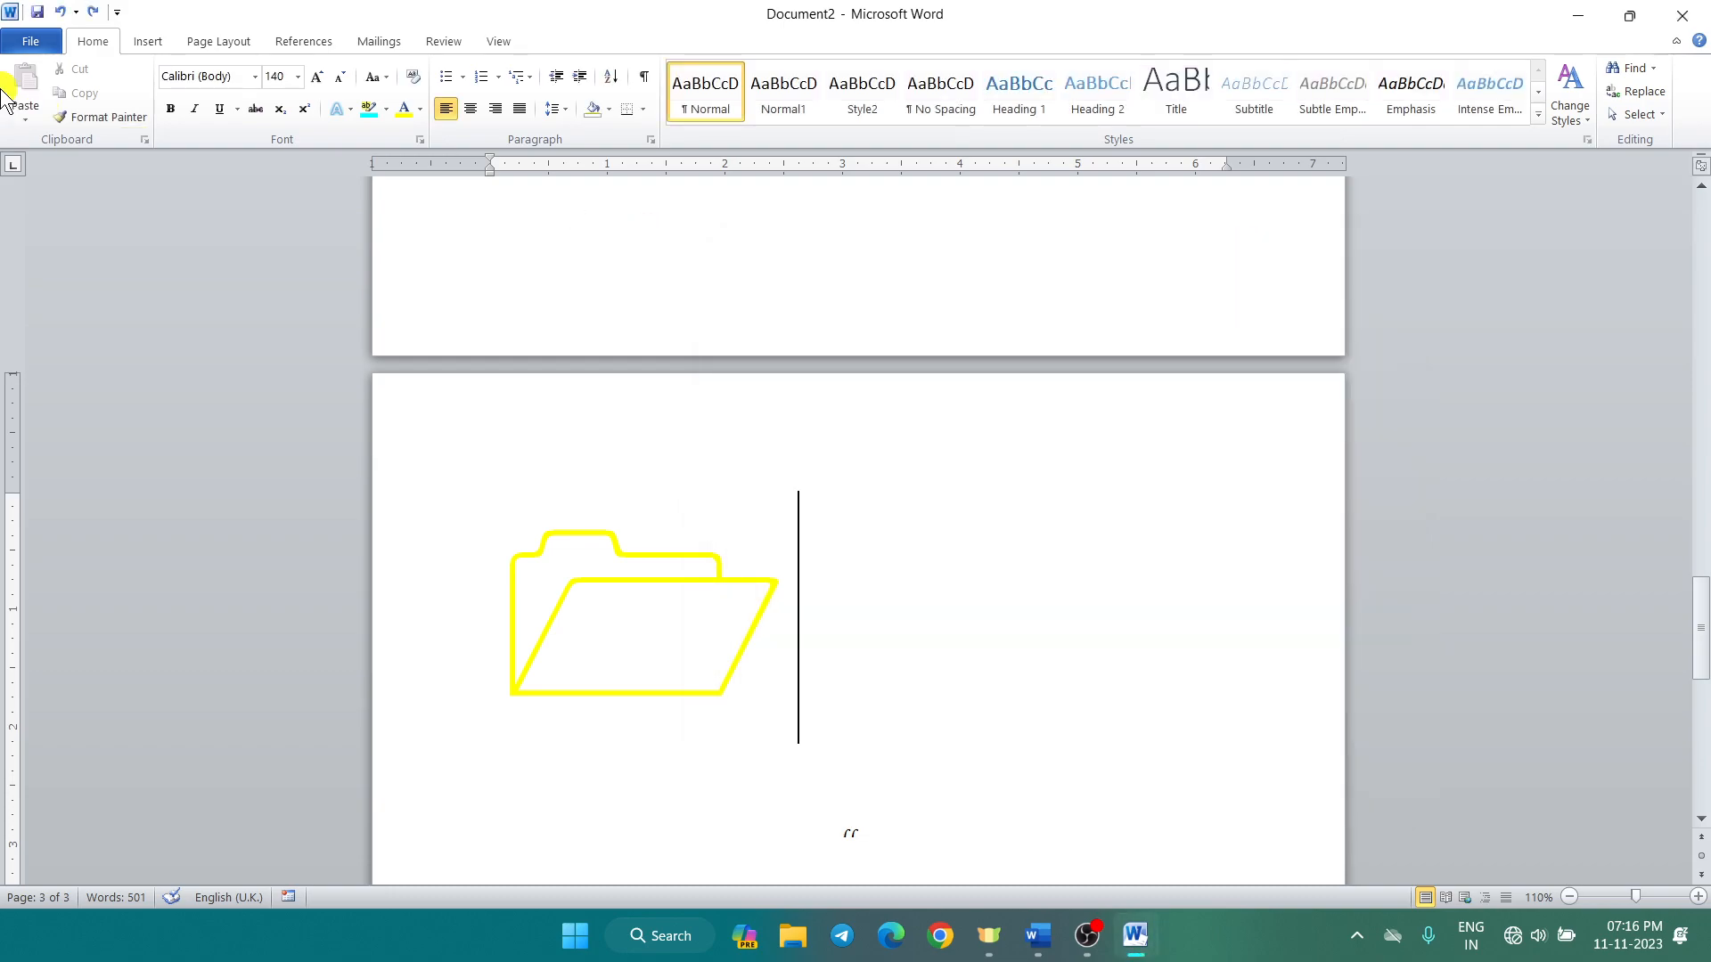
Step: Browse the Insert, Home, References and Mailings ribbons, settling on Page Layout
{"action": "left_click", "coordinate": [139, 41]}
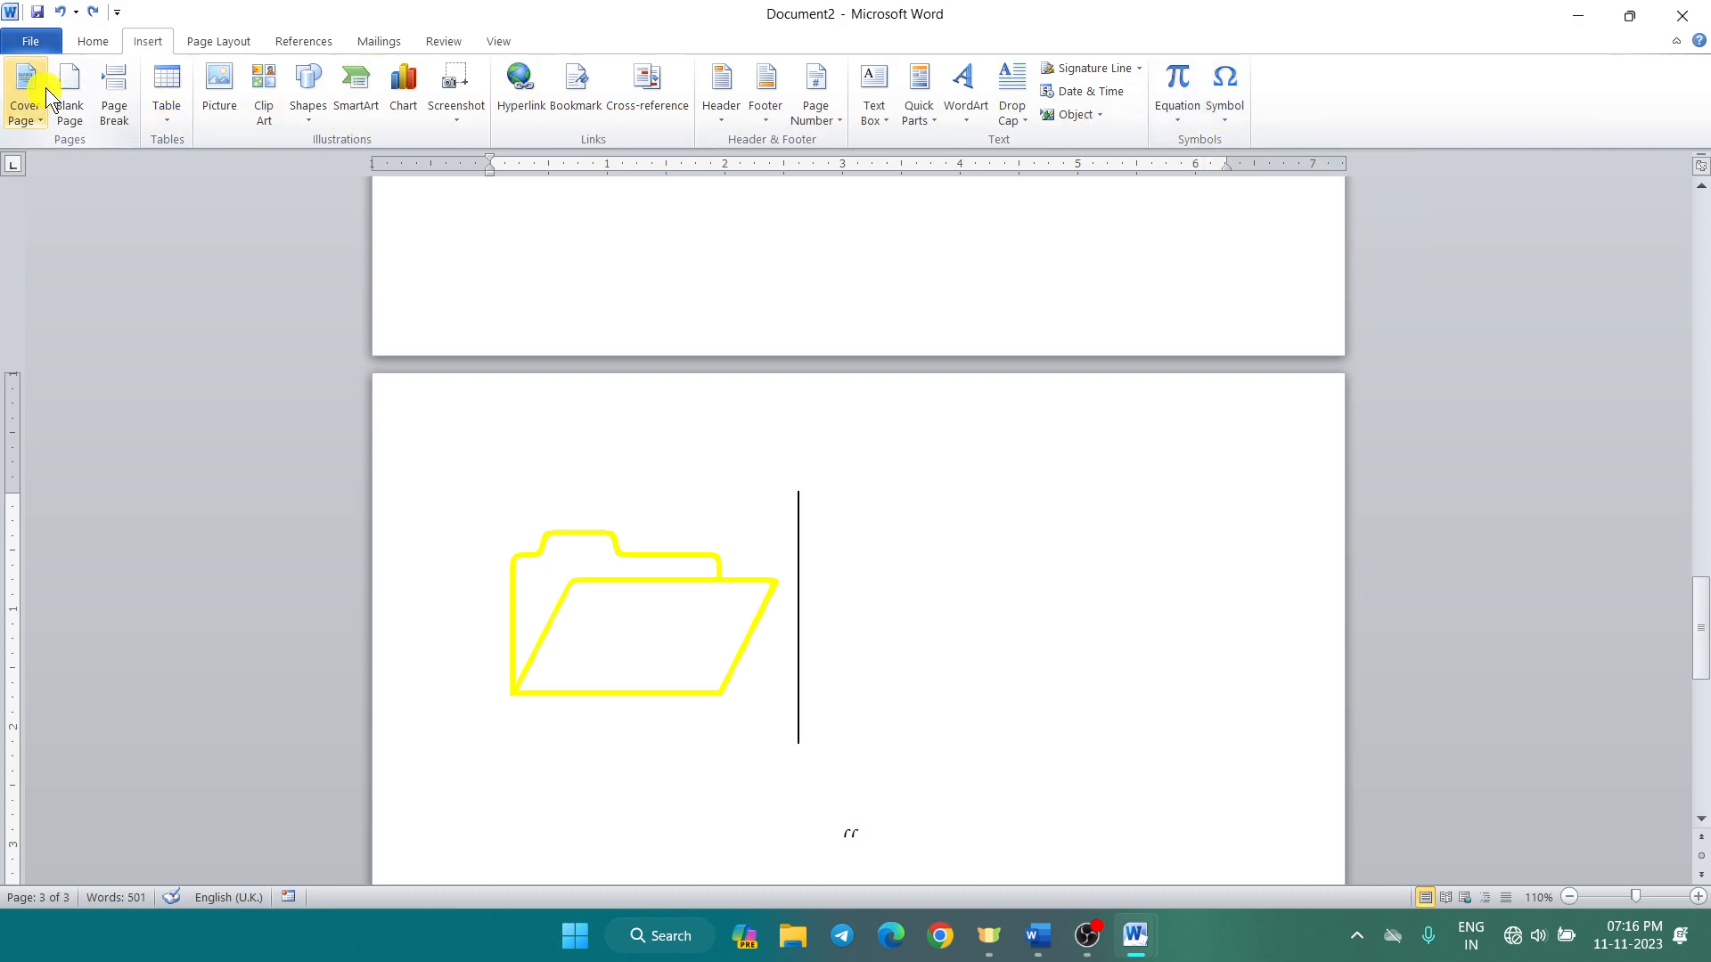
{"action": "left_click", "coordinate": [89, 41]}
{"action": "left_click", "coordinate": [141, 44]}
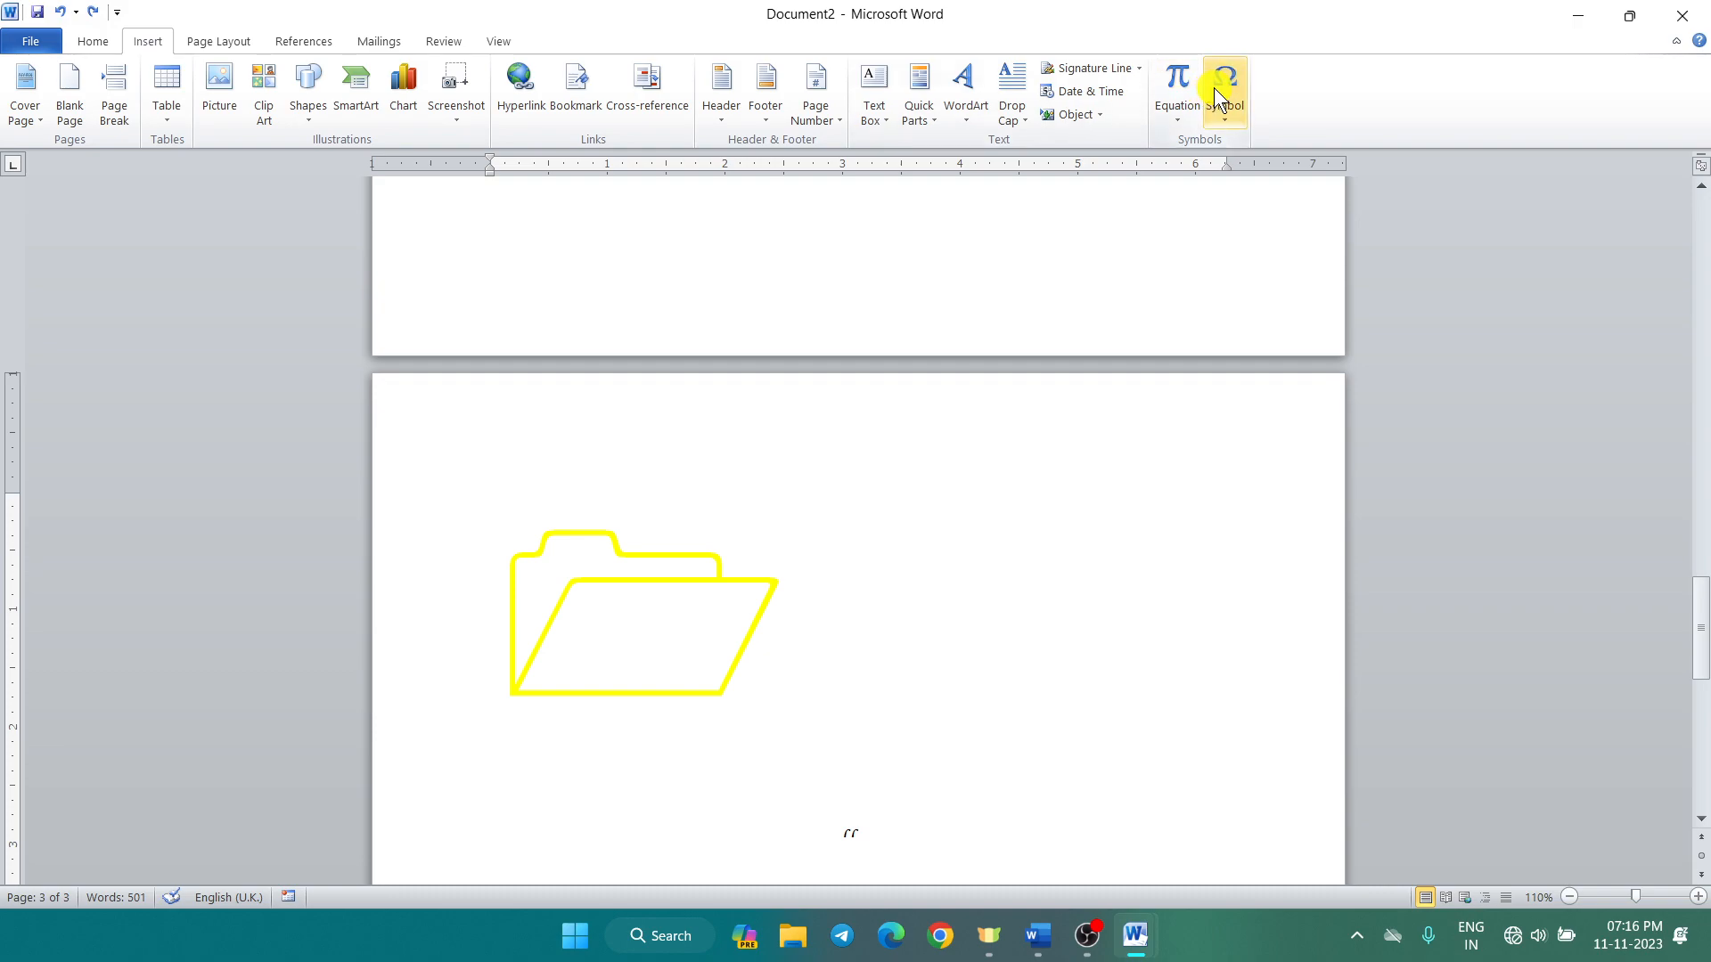
{"action": "left_click", "coordinate": [229, 43]}
{"action": "left_click", "coordinate": [300, 41]}
{"action": "left_click", "coordinate": [387, 38]}
{"action": "left_click", "coordinate": [223, 39]}
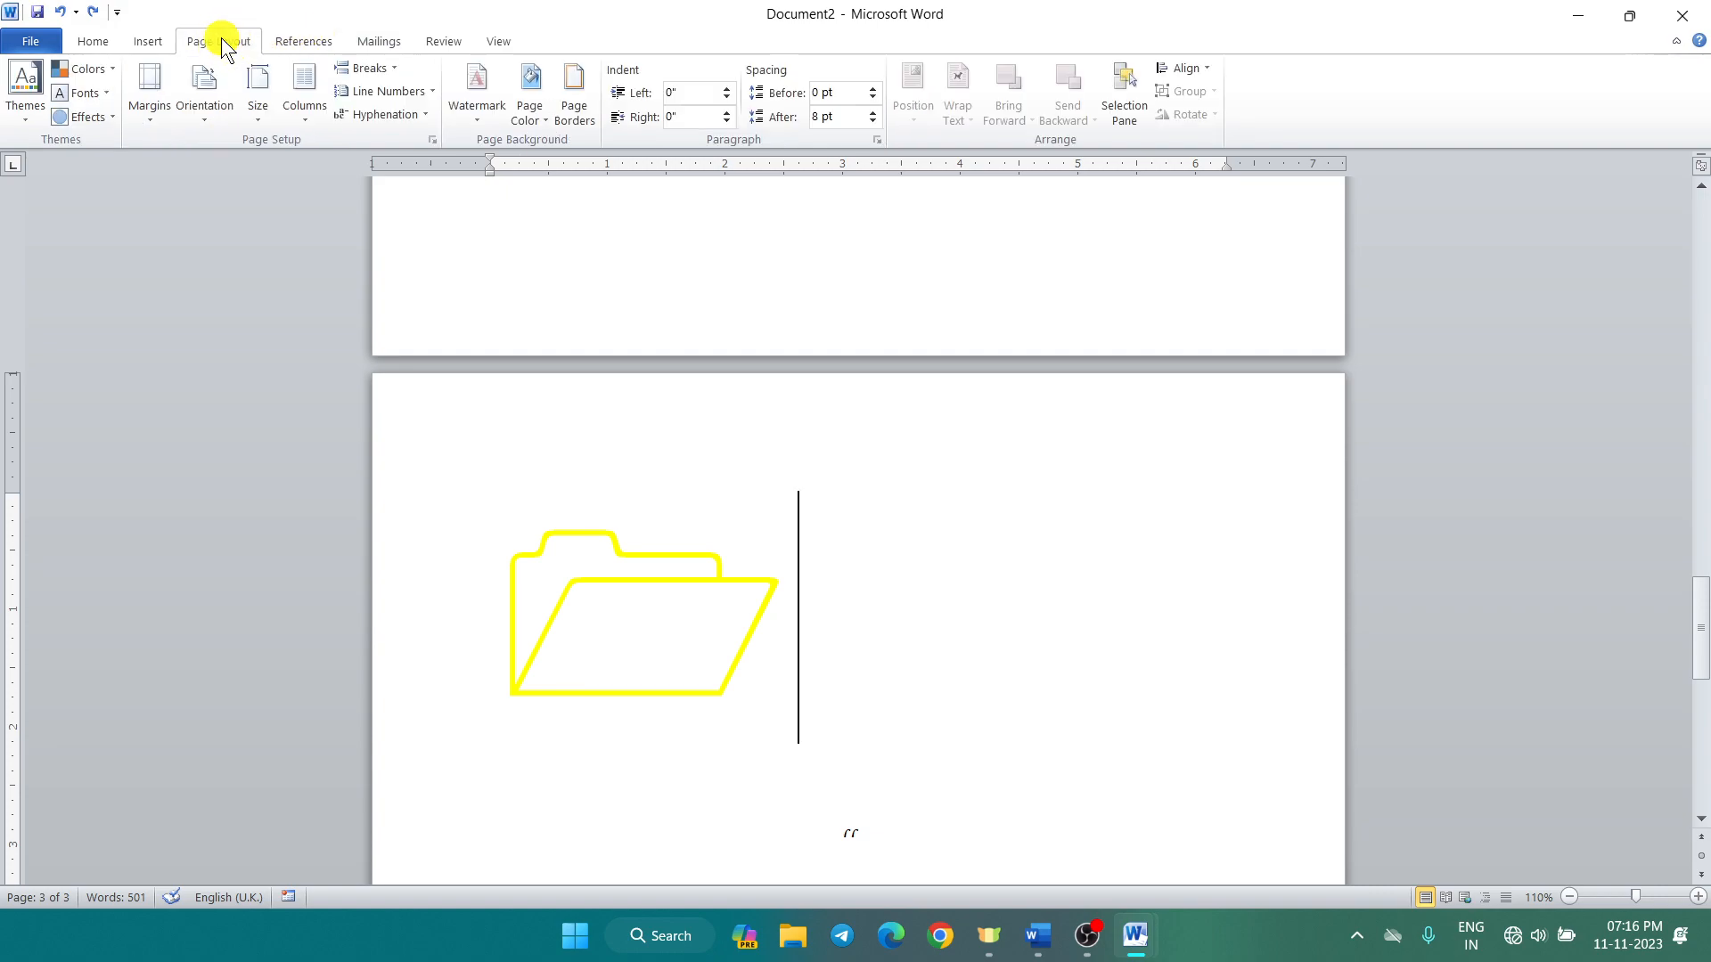